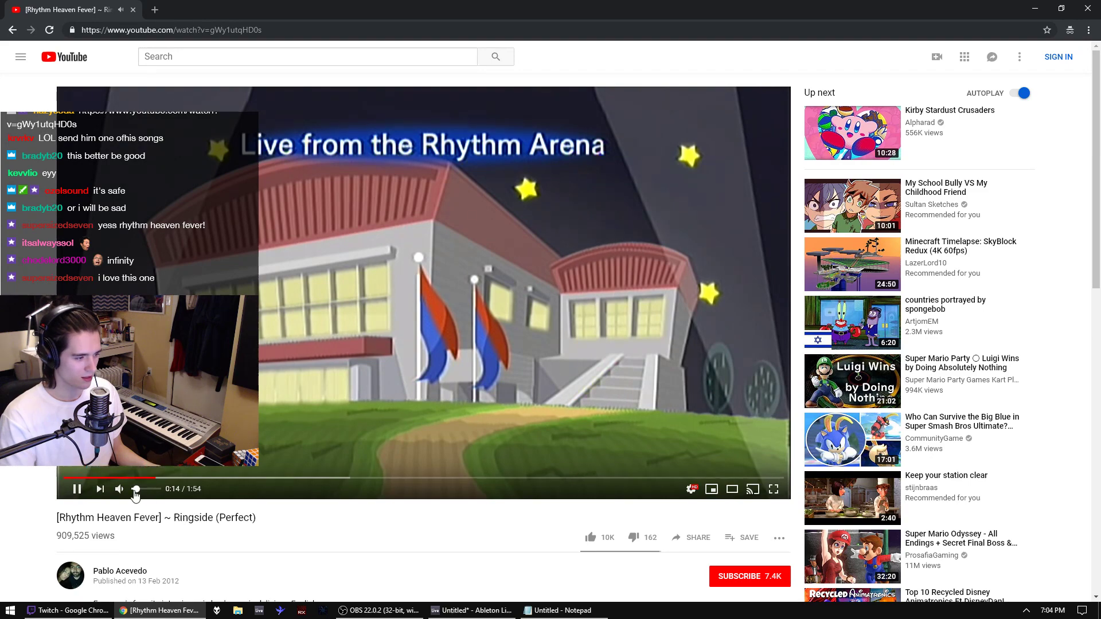
Step: Preview several passages throughout the Rhythm Heaven Fever Ringside video, ending with playback paused at about 0:39
left_click(197, 477)
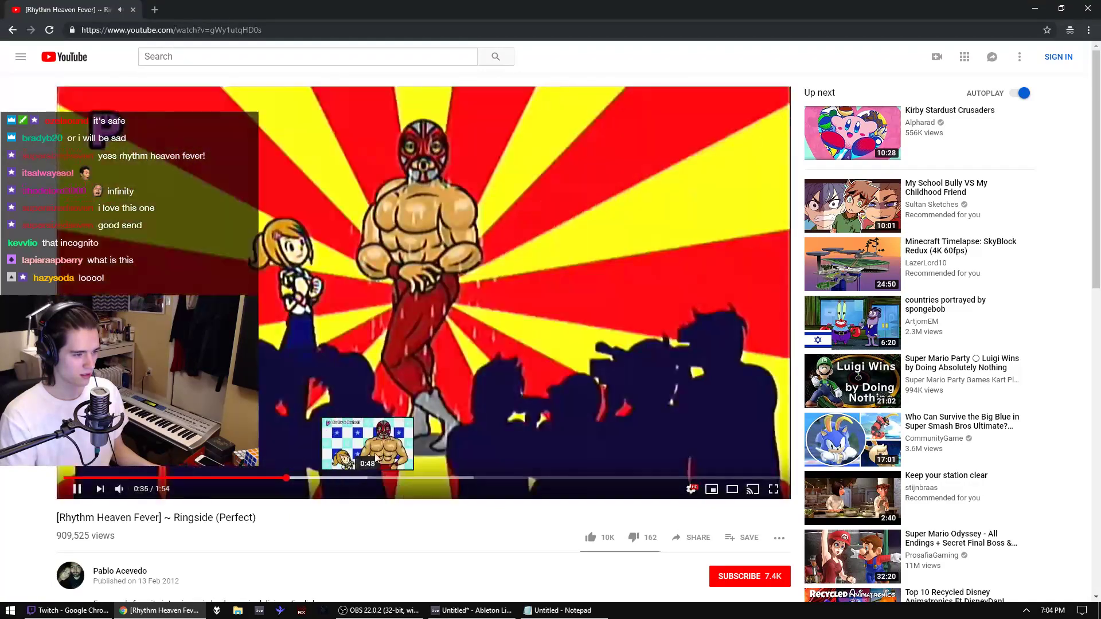
left_click(401, 477)
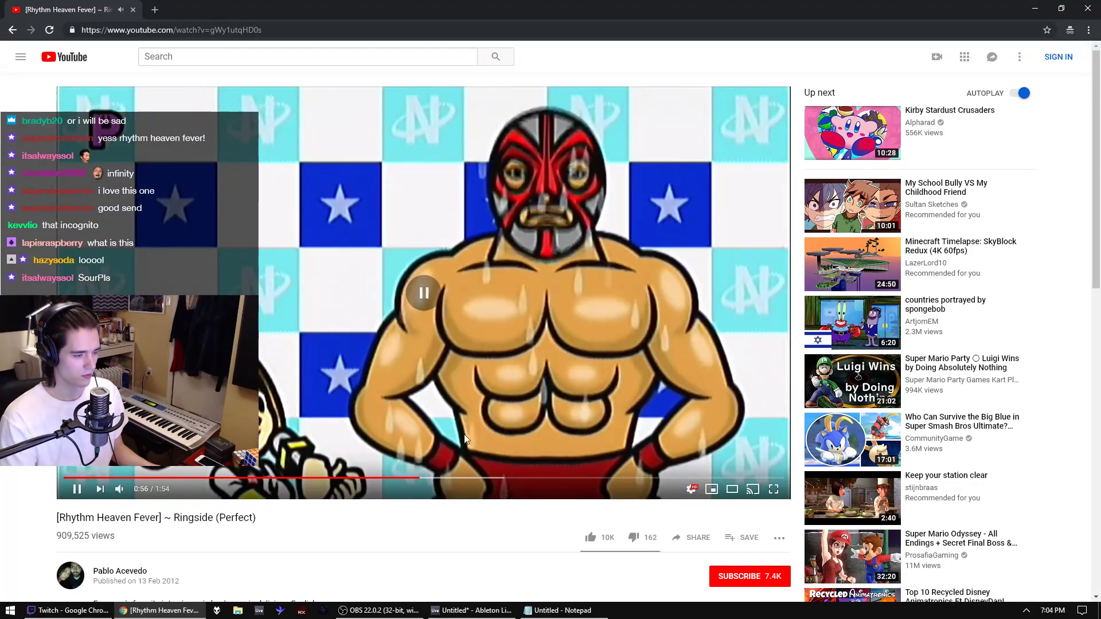
mouse_move(130, 494)
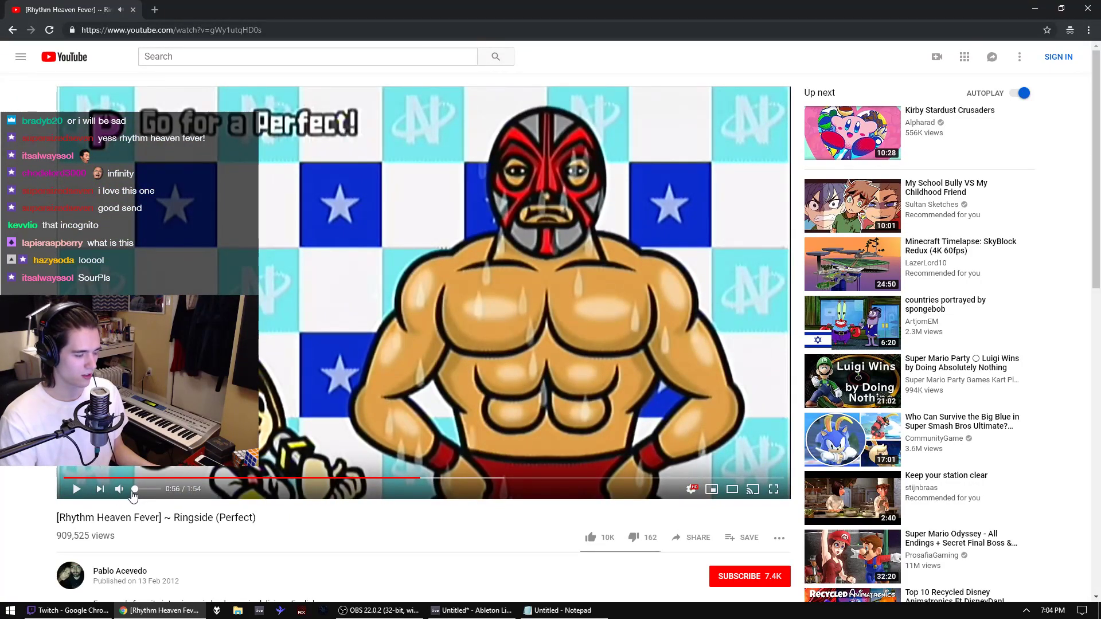
left_click(487, 477)
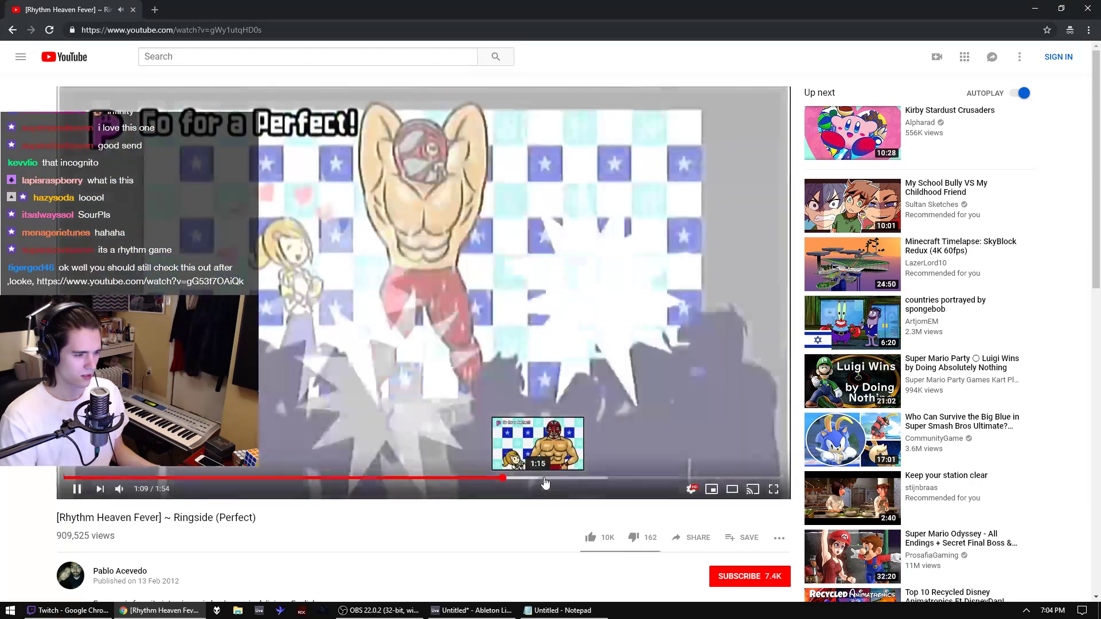
left_click(552, 477)
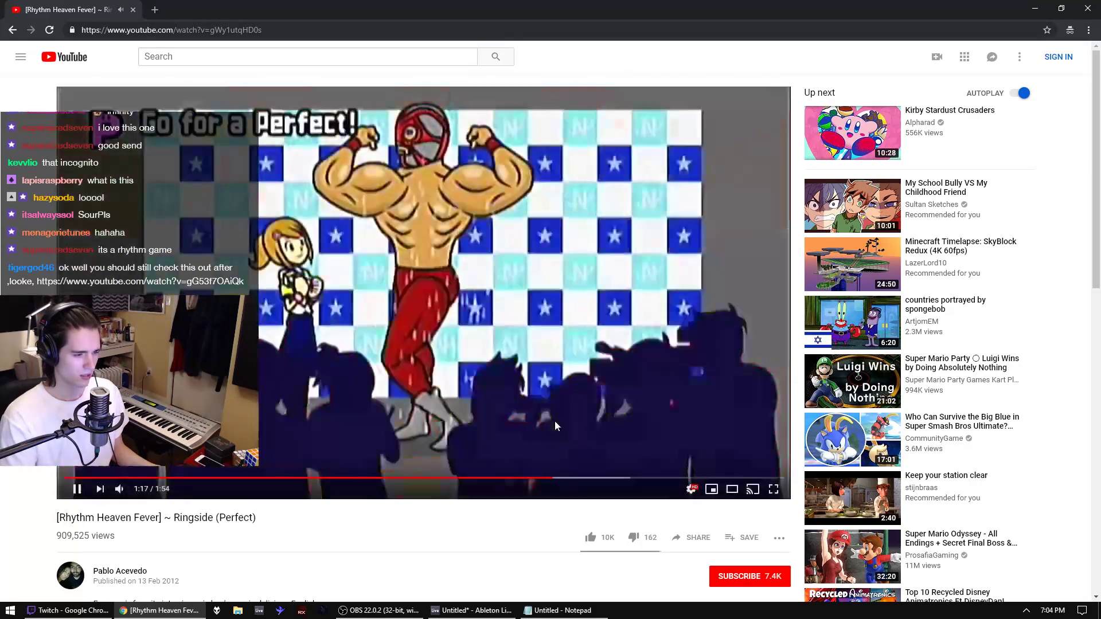
left_click(601, 477)
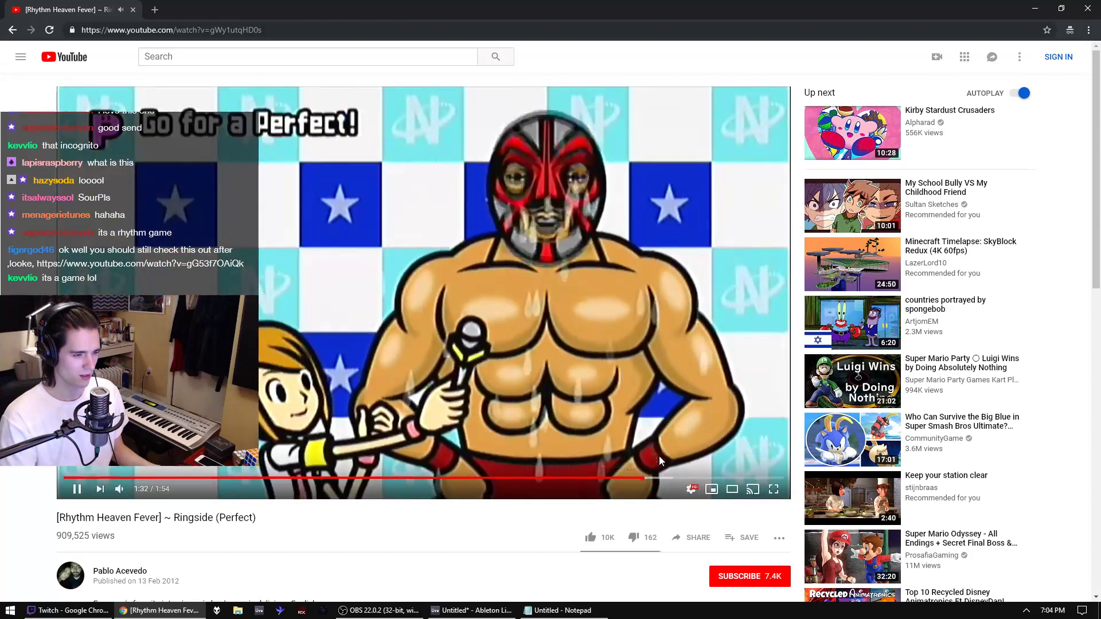
left_click(660, 478)
left_click(719, 478)
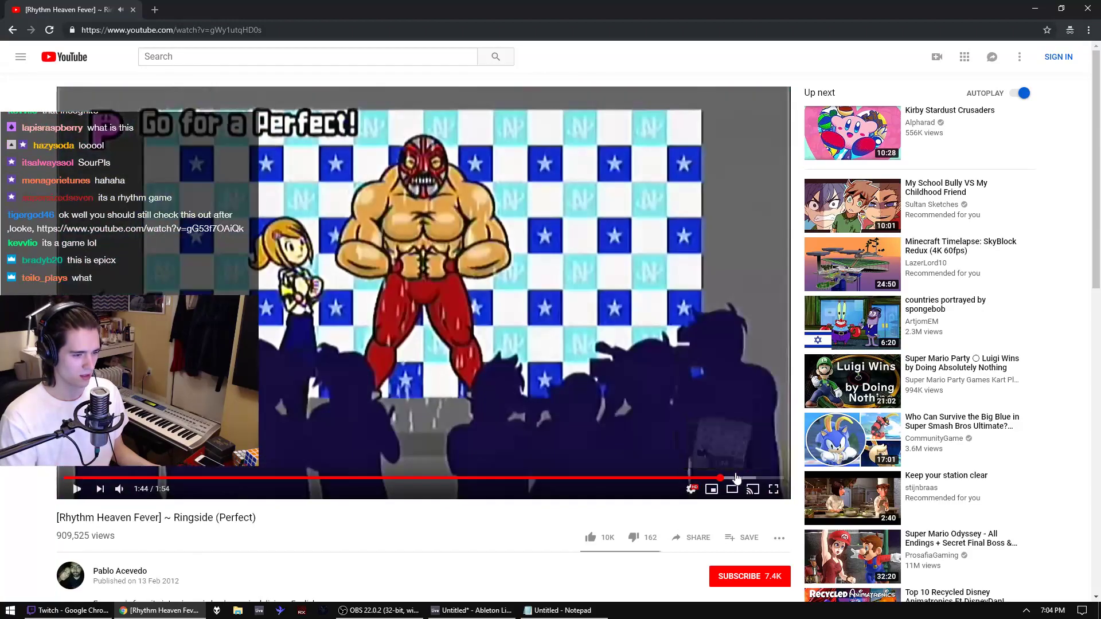
left_click(467, 478)
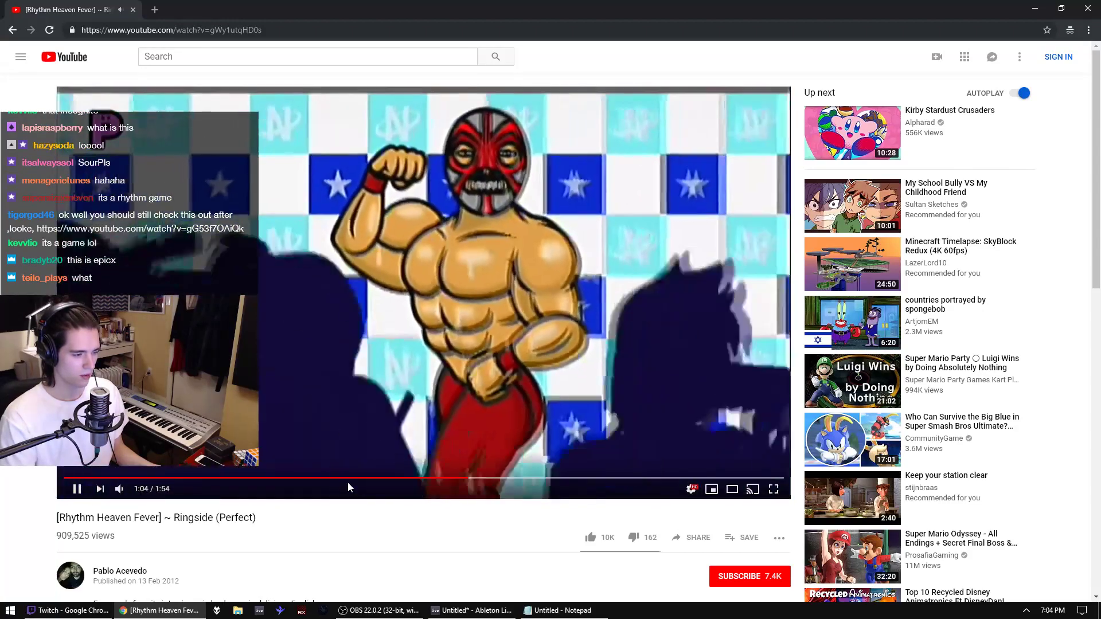
left_click(310, 477)
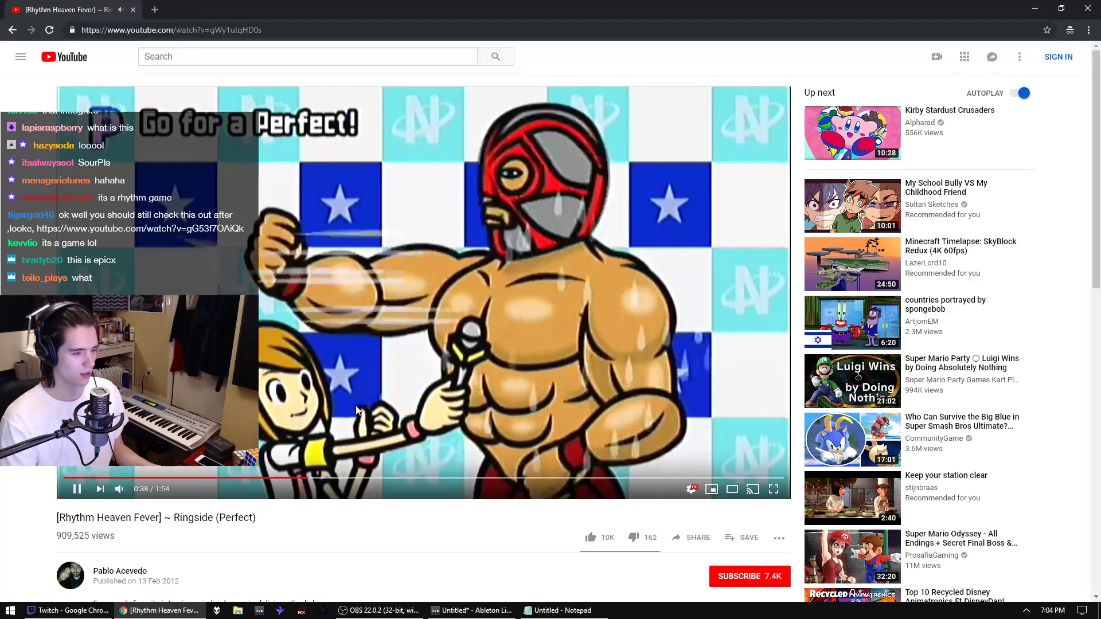
left_click(372, 232)
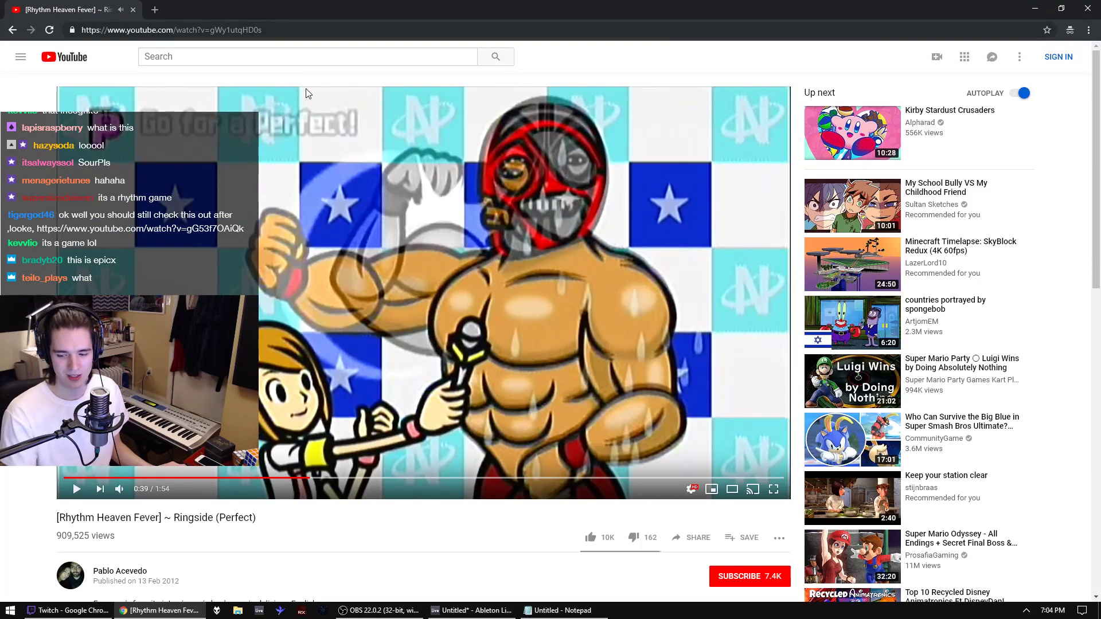
Step: Convert the Ringside video to MP3 on ytmp3.cc, download the file, and close the browser and pop-out chat windows
left_click(283, 30)
key("BackSpace")
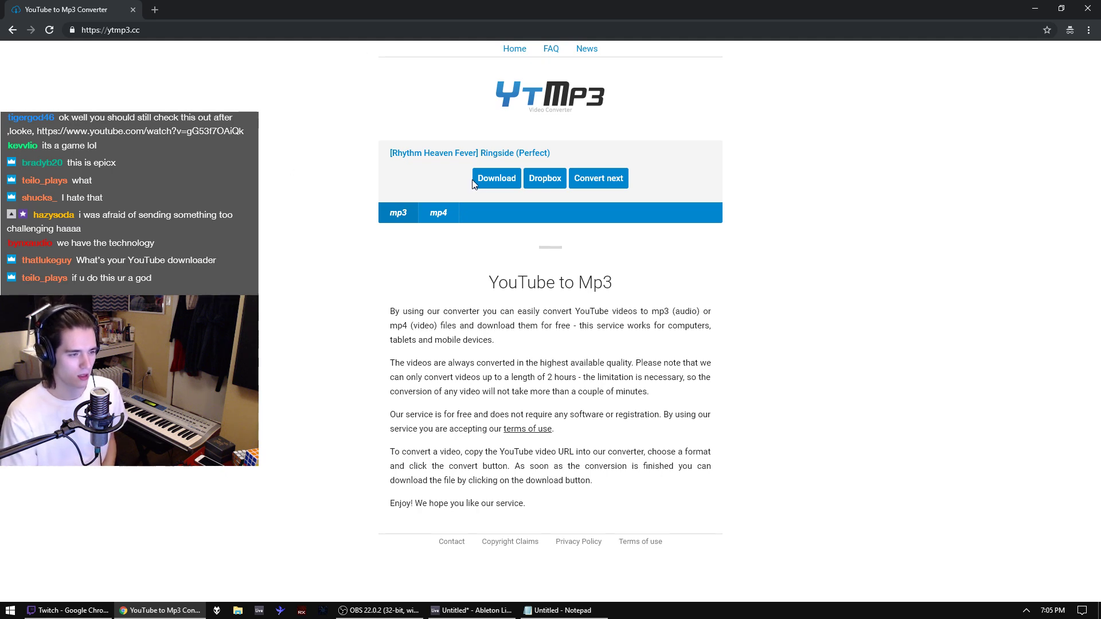
left_click(487, 179)
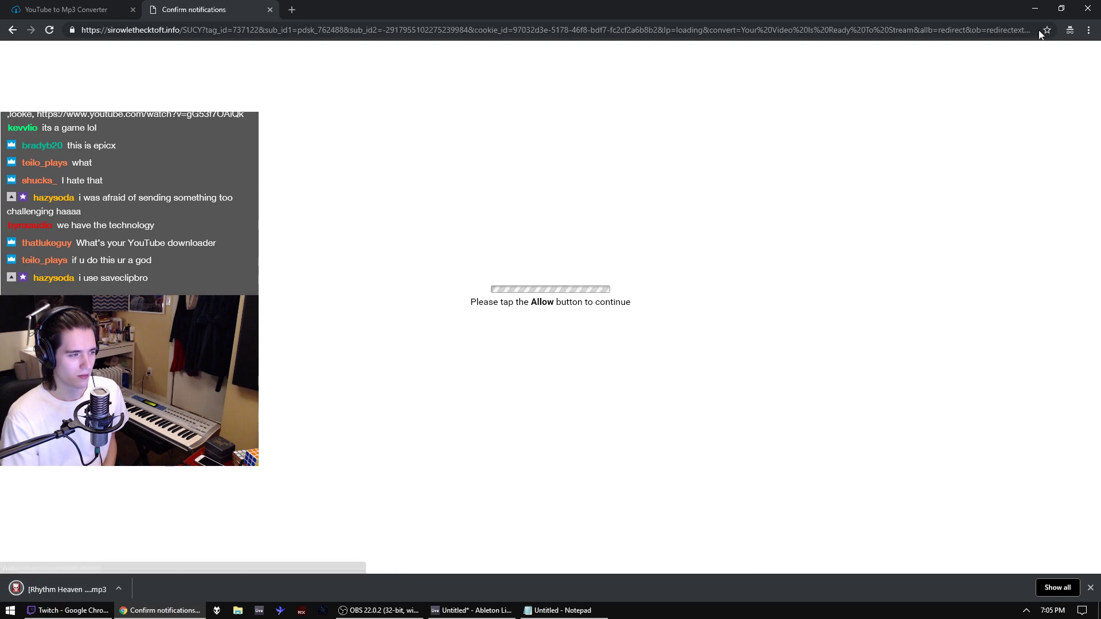
left_click(1087, 10)
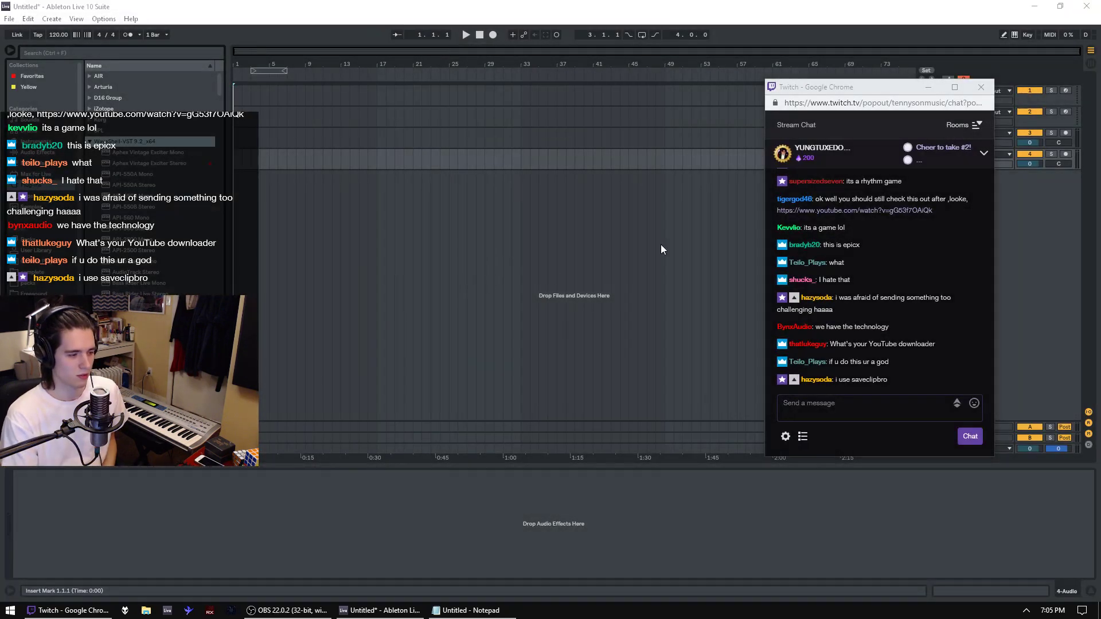
left_click(981, 88)
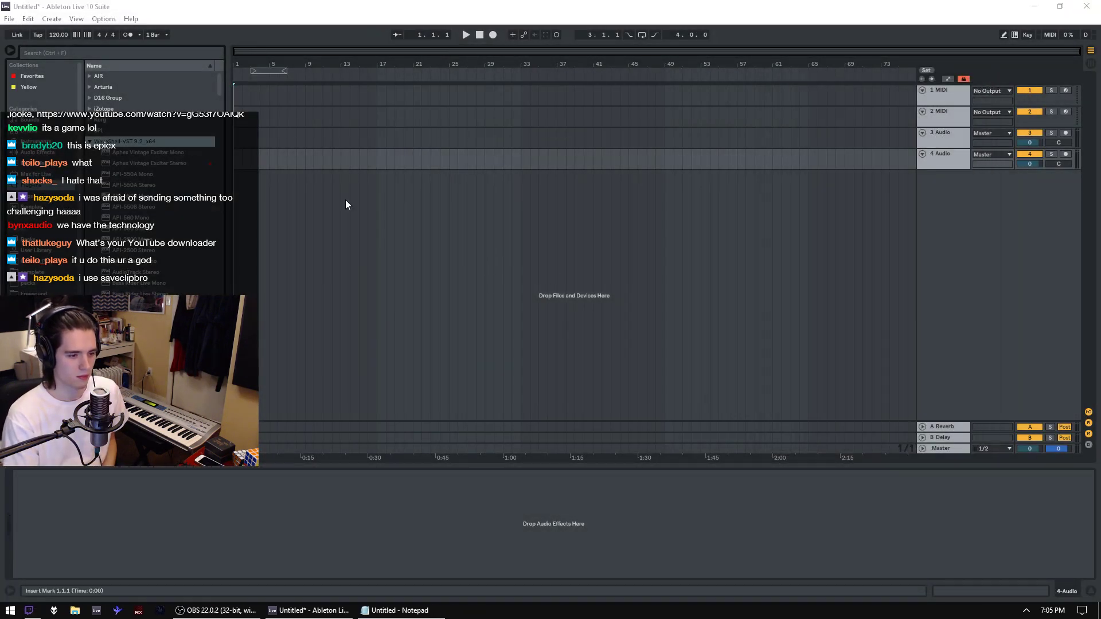
Step: Place the downloaded Ringside MP3 at the start of the first Ableton Live track, audition it, and set the track volume to -5.5 dB
left_click(37, 293)
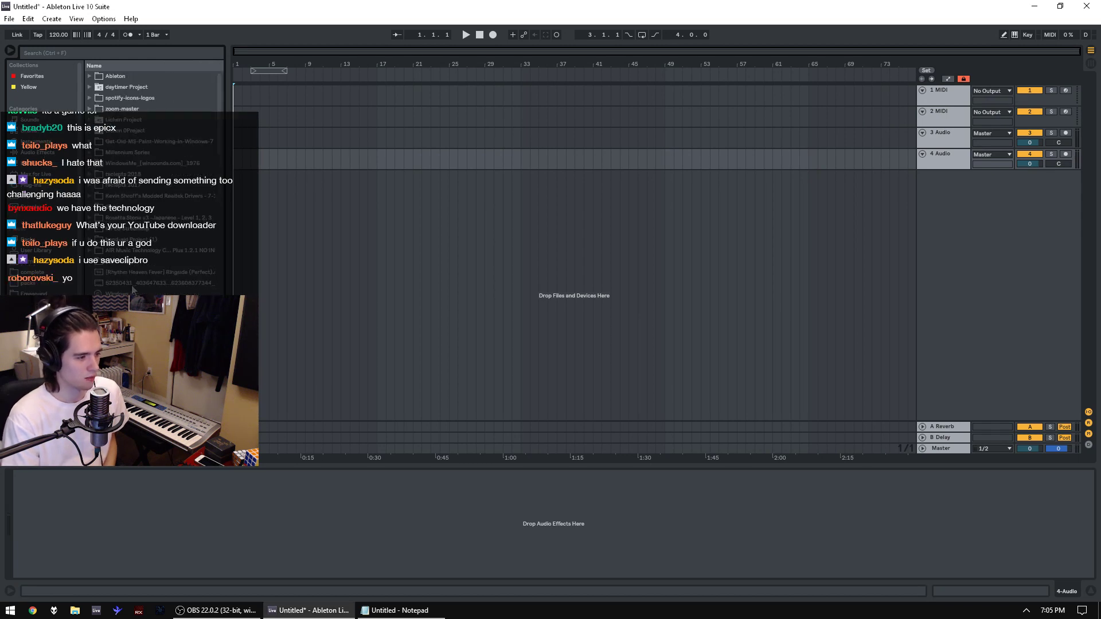
left_click_drag(126, 276, 233, 98)
key("space")
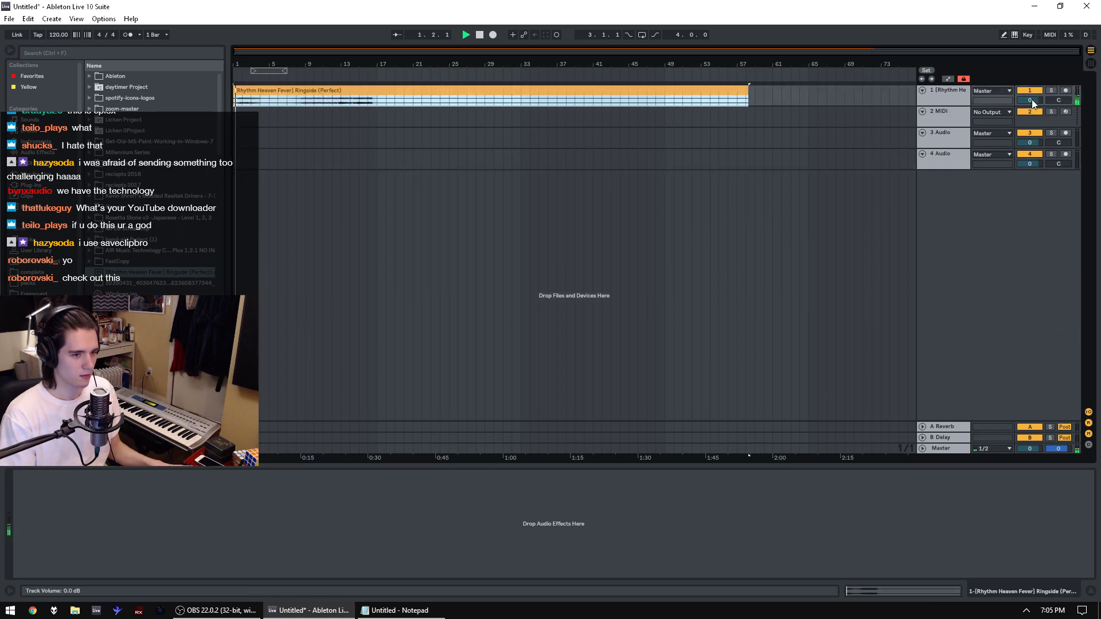
left_click_drag(1030, 100, 1030, 112)
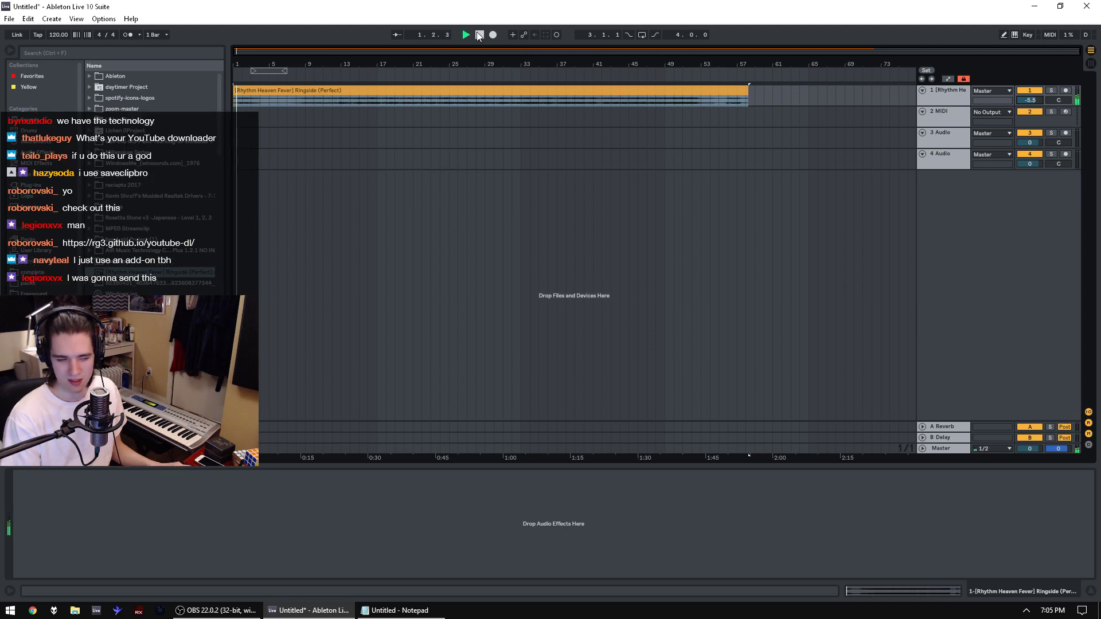
left_click(479, 35)
left_click_drag(314, 64, 315, 79)
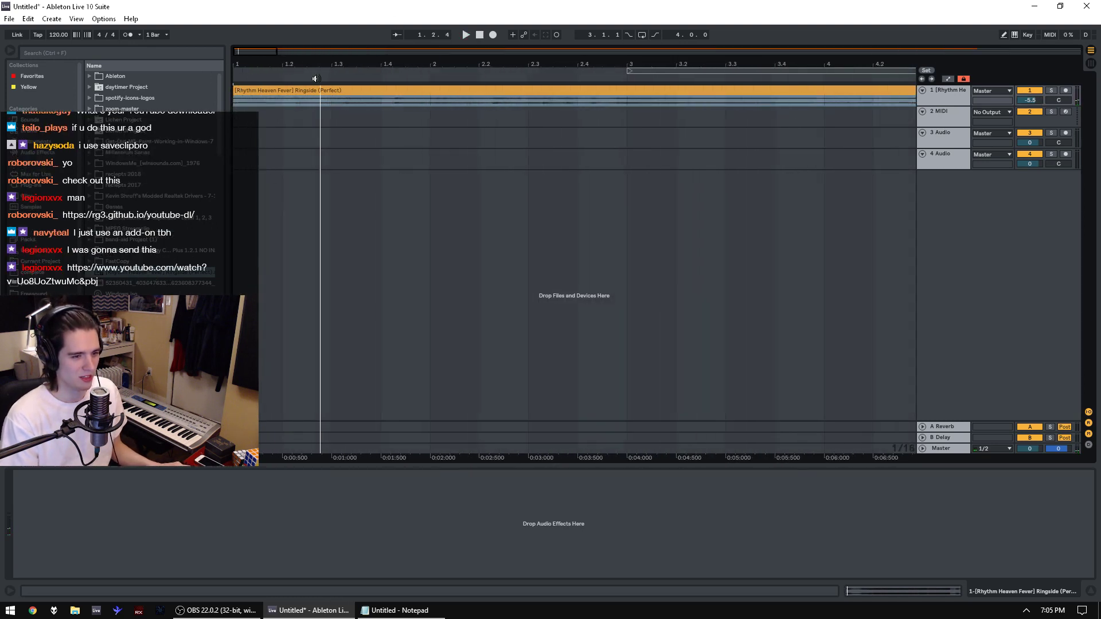
left_click(944, 119)
left_click(35, 143)
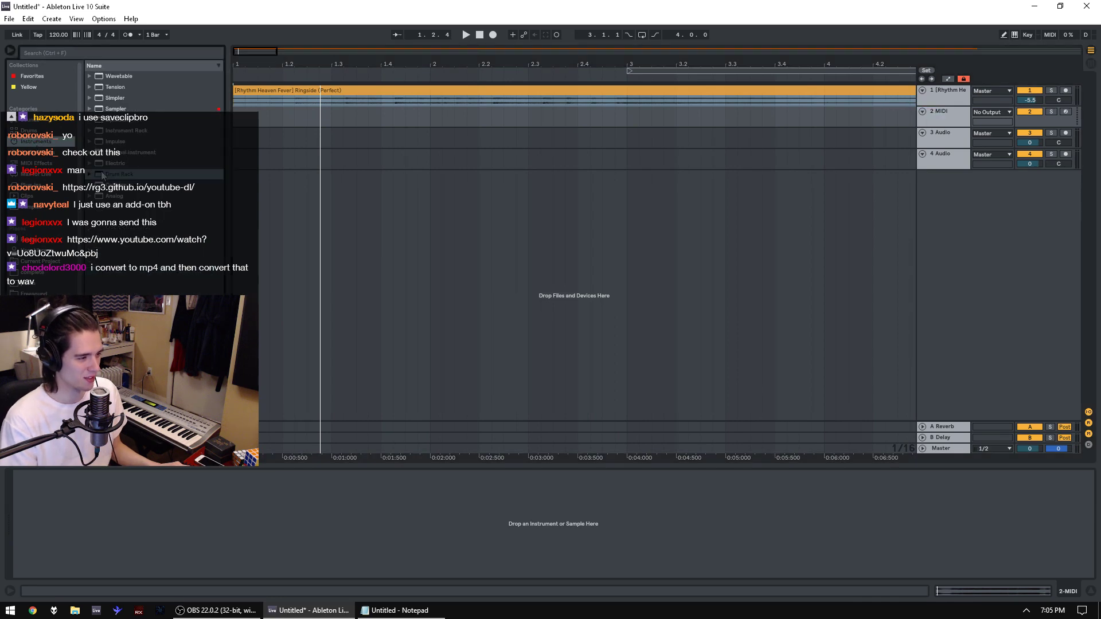
double_click(124, 109)
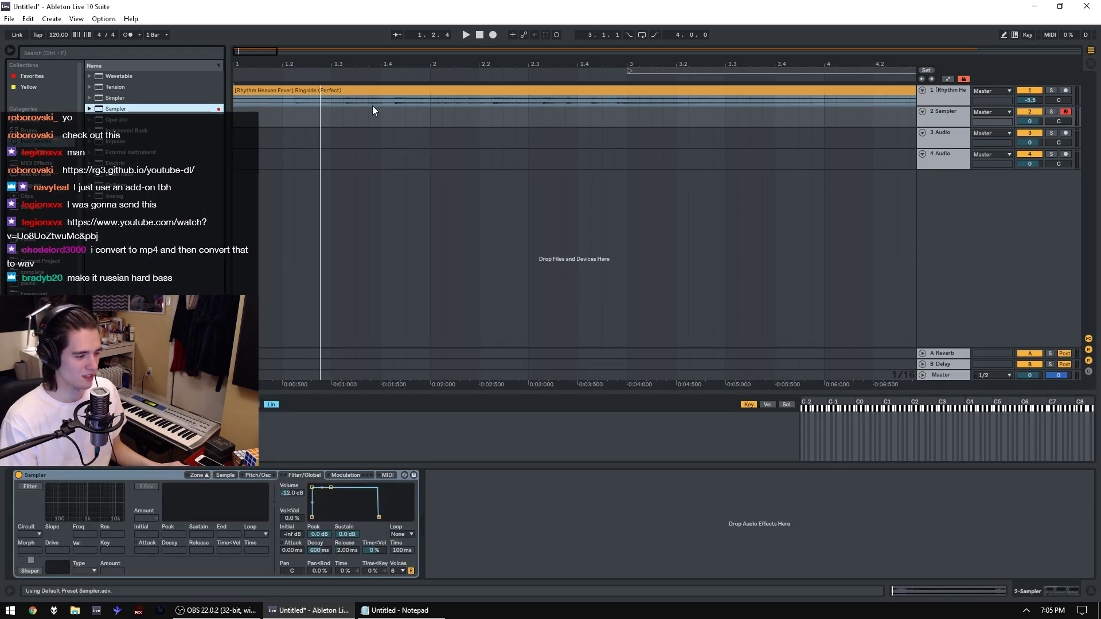
left_click_drag(364, 90, 293, 437)
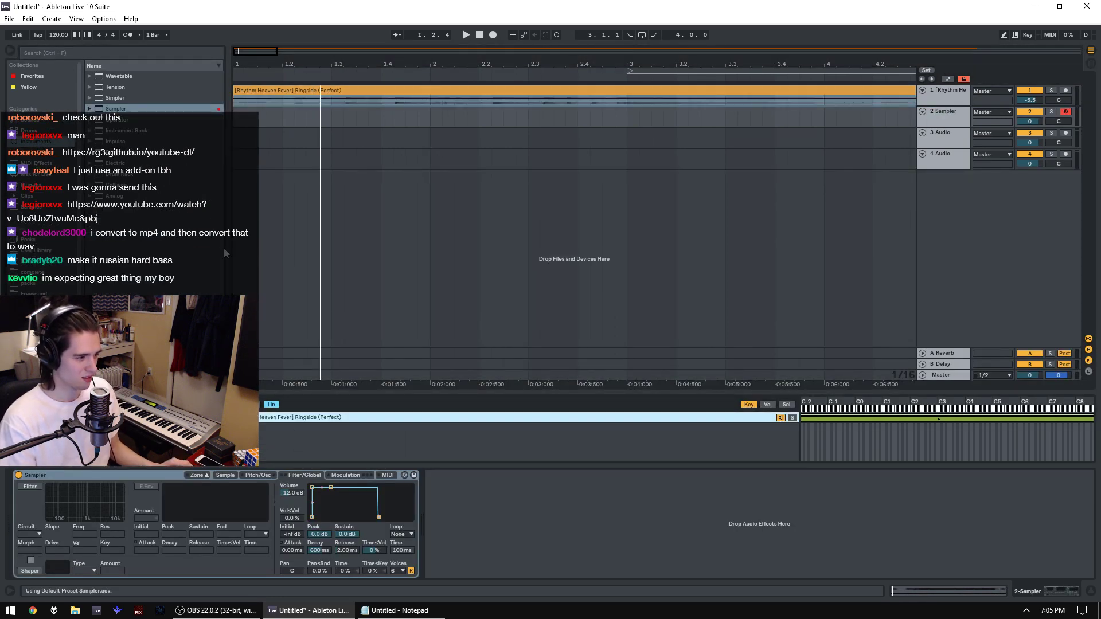
left_click(149, 476)
key("Delete")
Step: Load Simpler on the second MIDI track with the Ringside clip as its sample, and narrow the playback region to the sample's beginning
left_click_drag(115, 98, 278, 504)
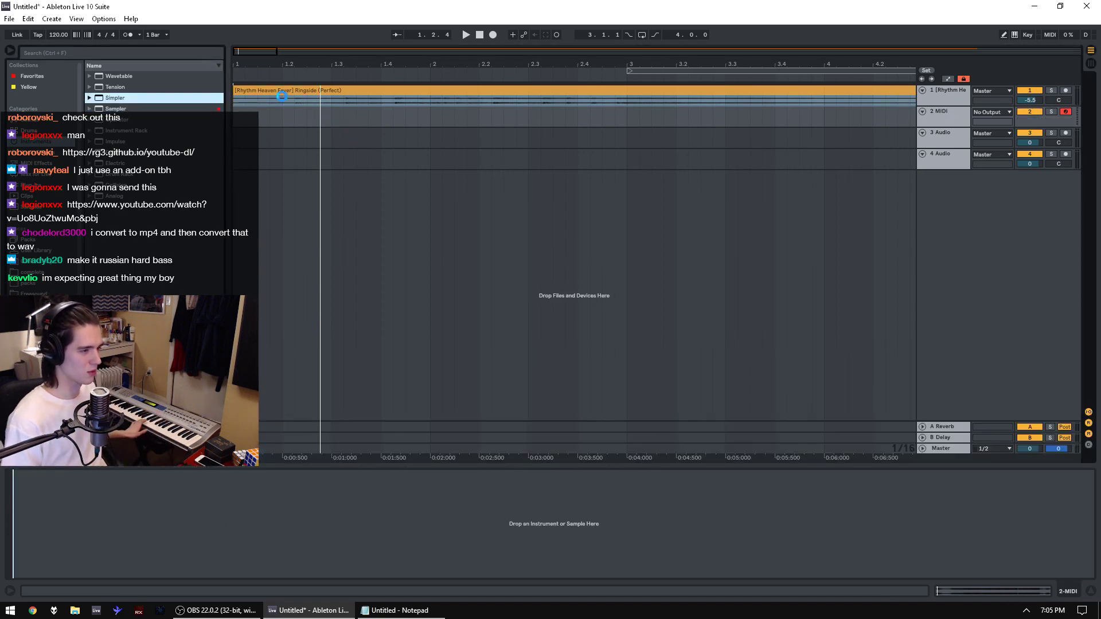
left_click_drag(276, 89, 52, 576)
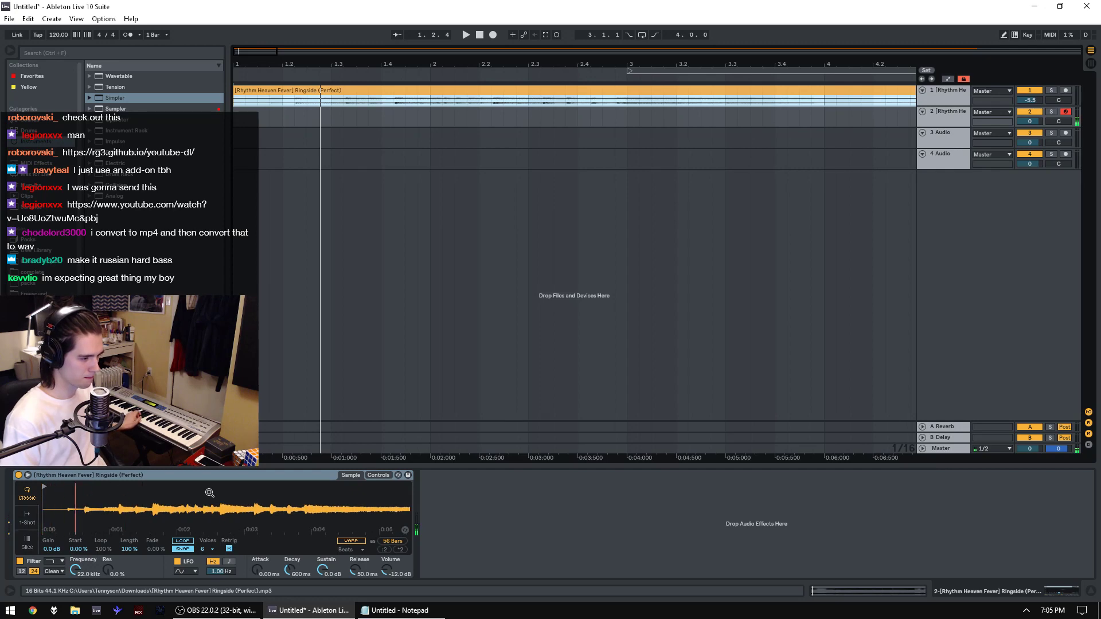
scroll(360, 503, "down", 5)
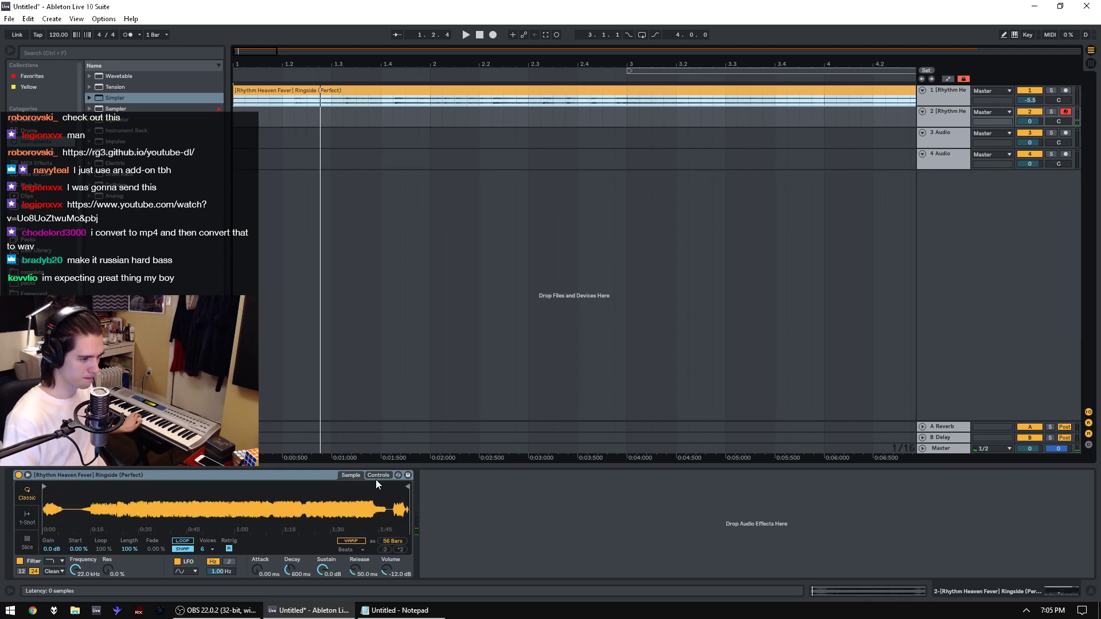
left_click_drag(406, 485, 41, 508)
left_click_drag(49, 508, 51, 576)
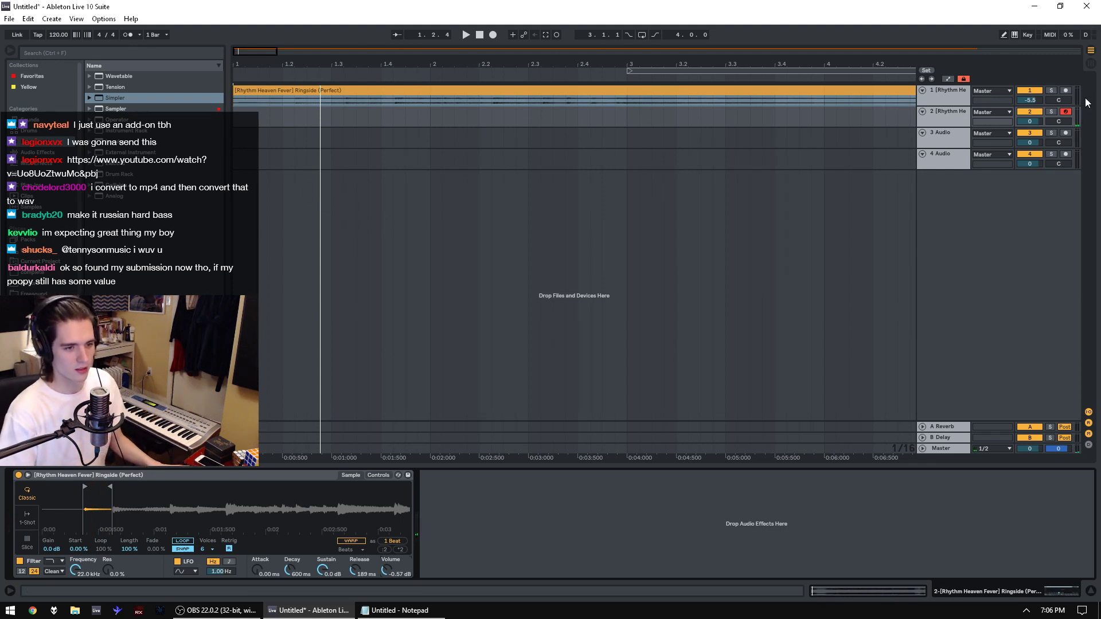
Step: Solo the Ringside audio track with its lane enlarged, and set its volume to -15.0 dB
left_click(1051, 91)
left_click_drag(943, 104, 943, 242)
left_click(418, 213)
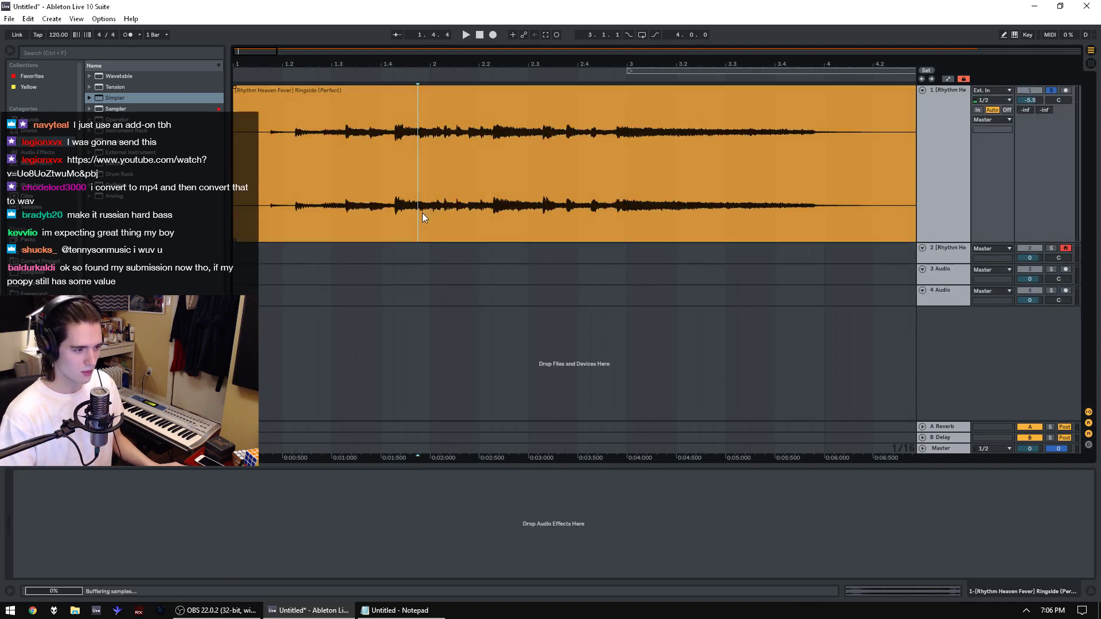
left_click_drag(1024, 105, 1024, 113)
Step: Audition the opening notes of the Ringside clip in bar 1 from several starting points
key("space")
key("space")
key("space")
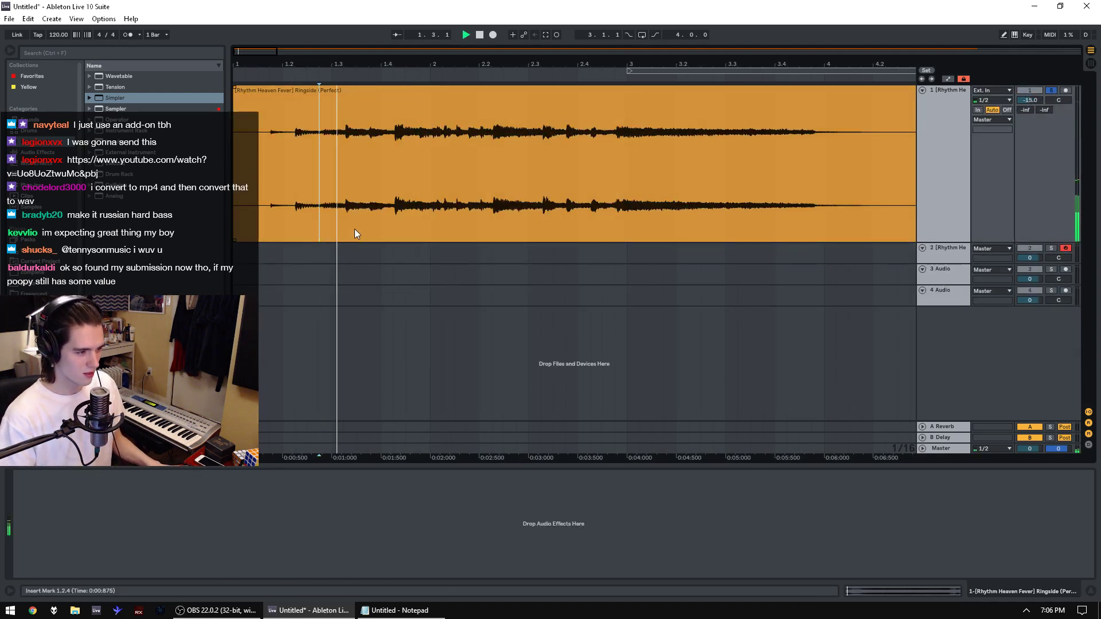
left_click(357, 228)
key("space")
key("space")
key("space")
key("space")
left_click(296, 234)
key("space")
key("space")
Step: Audition the sustained ending of the Ringside intro from several points between bars 3 and 4
left_click(637, 232)
key("space")
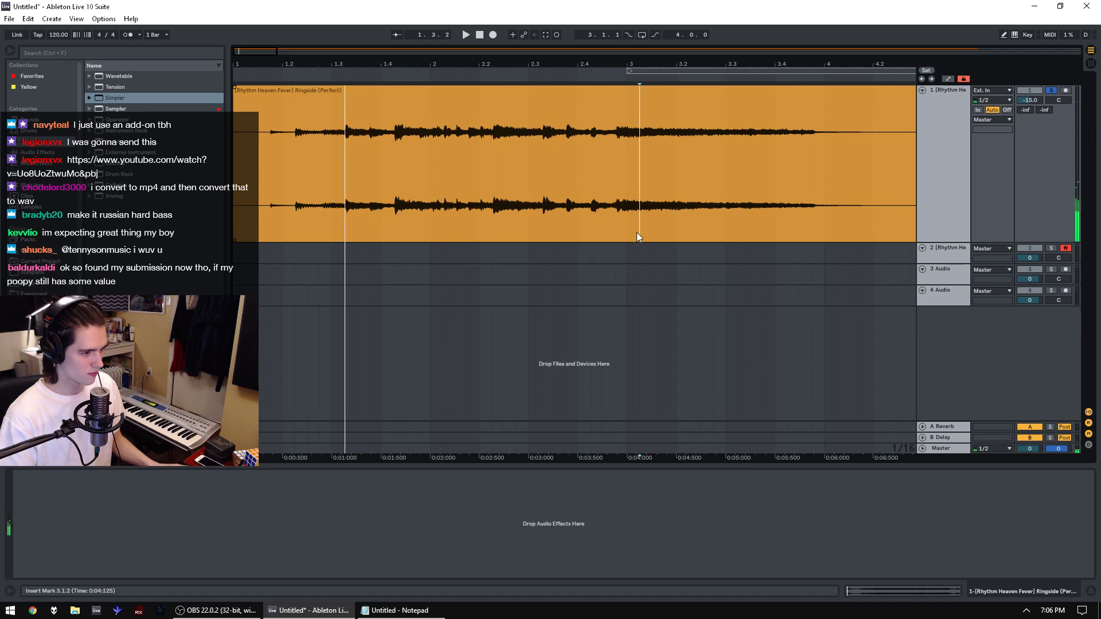
key("space")
left_click(740, 218)
key("space")
key("space")
left_click(800, 225)
key("space")
key("space")
key("space")
left_click(779, 227)
key("space")
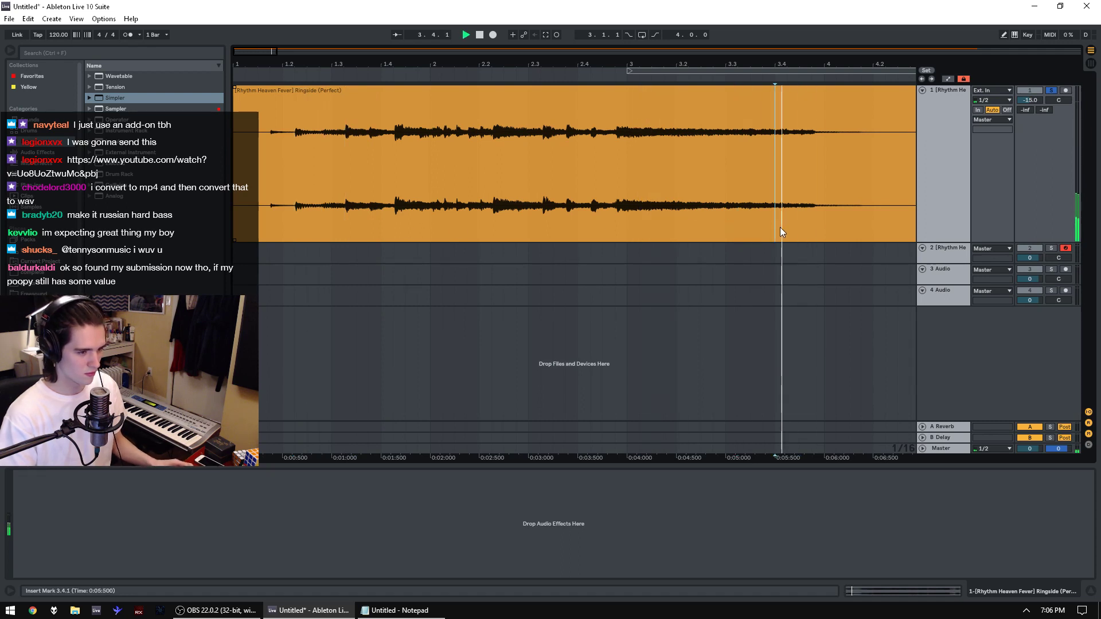
left_click(819, 225)
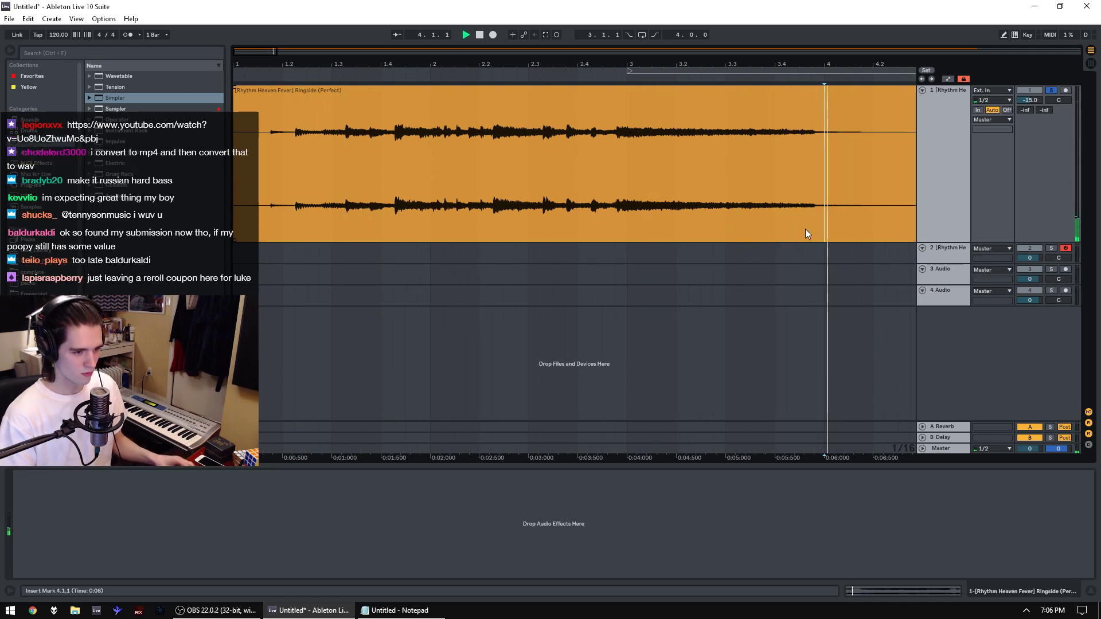
left_click(806, 230)
key("space")
key("space")
key("space")
key("space")
key("space")
Step: Show the whole Ringside clip in the arrangement and play it from bar 10
left_click_drag(860, 63, 294, 141)
key("space")
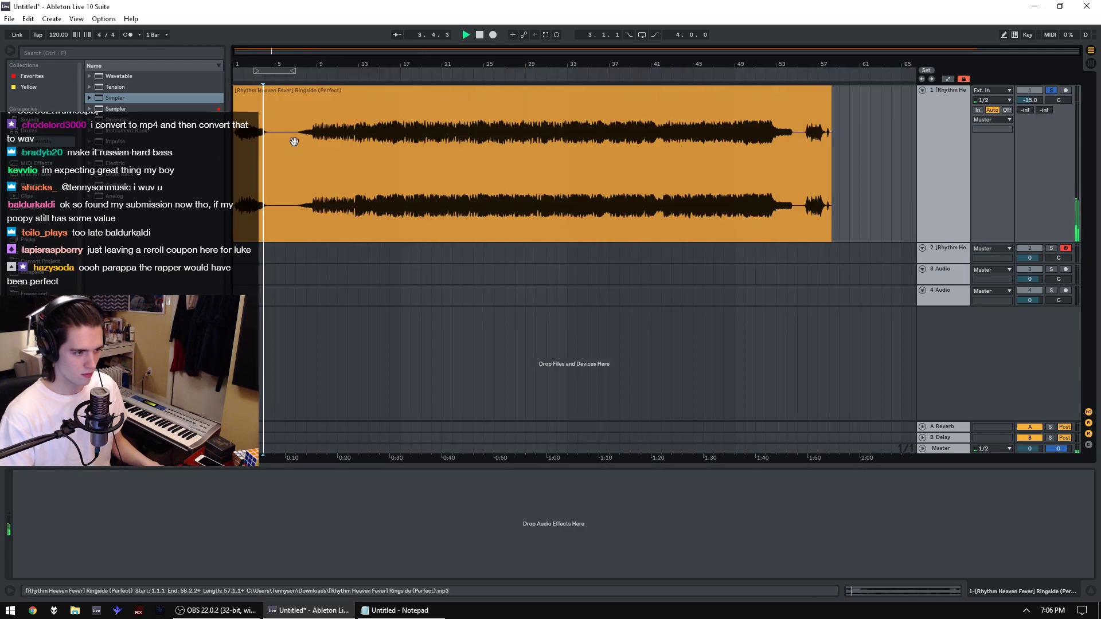
left_click(324, 215)
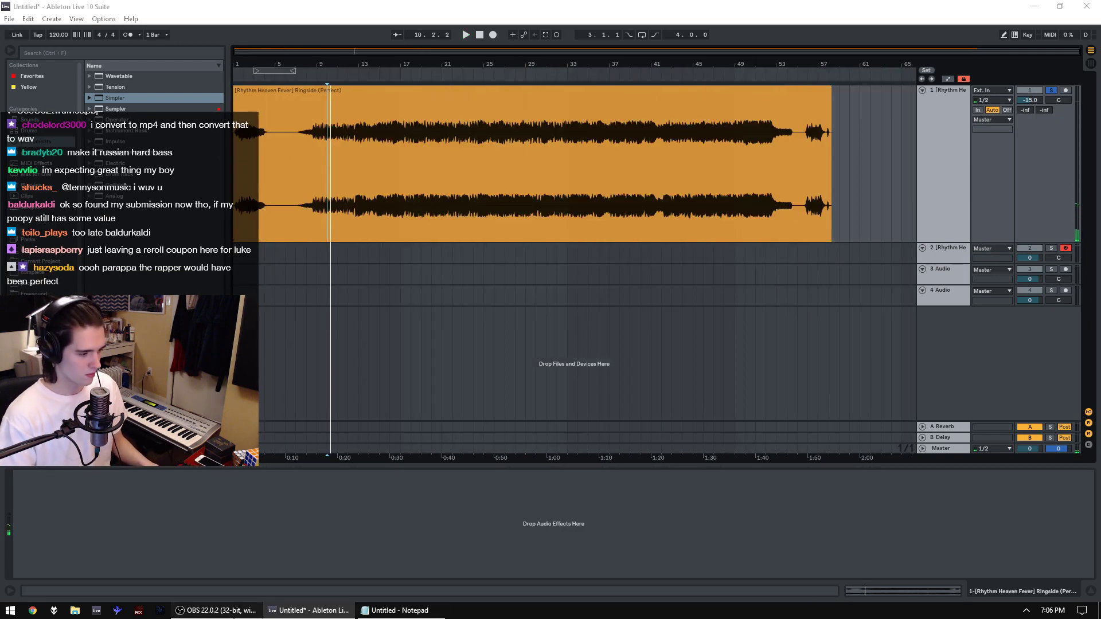
key("space")
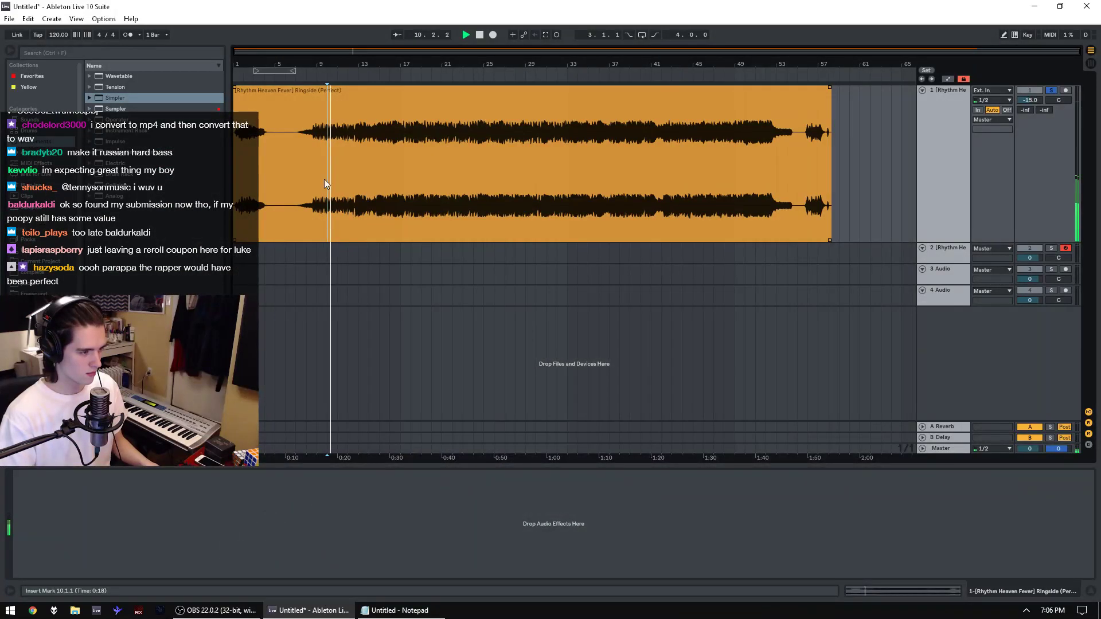
Step: Disable the preview in OBS, then return to Ableton Live and replay the Ringside clip from bar 10
left_click(218, 610)
right_click(366, 289)
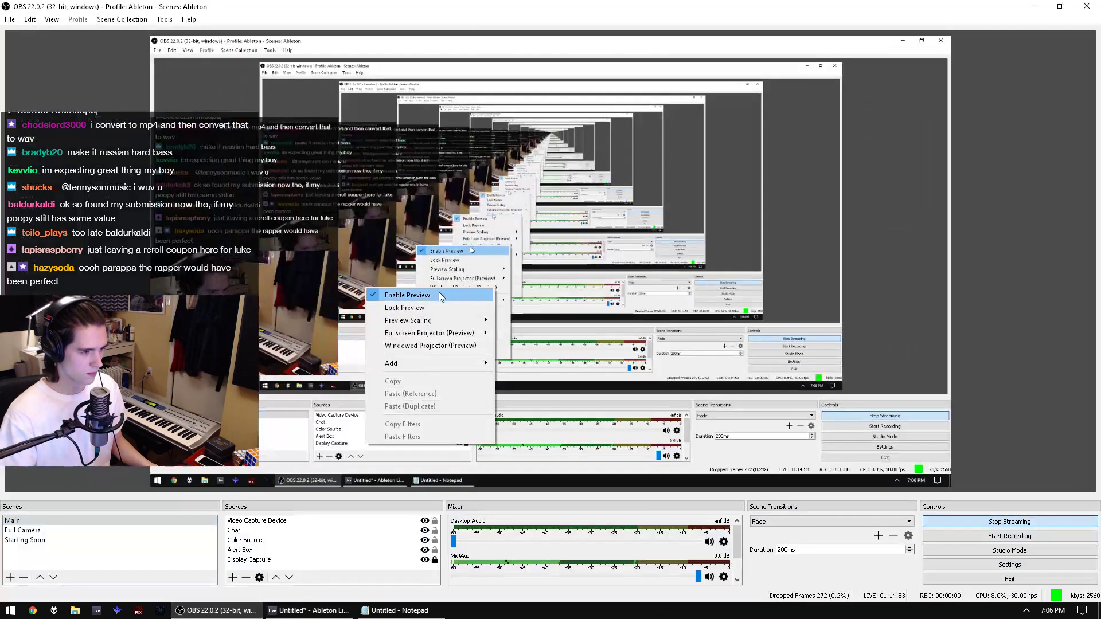
left_click(440, 295)
left_click(308, 610)
key("space")
key("space")
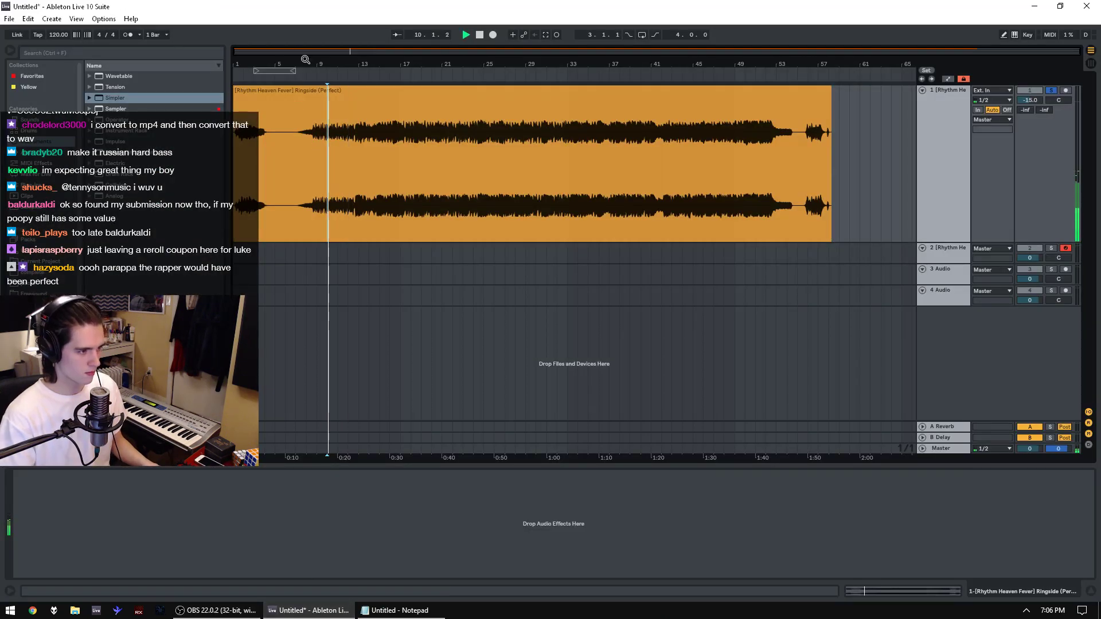
Step: Audition the Ringside clip from about 11.2 in search of a usable percussive phrase
left_click_drag(305, 59, 378, 171)
left_click(496, 222)
key("space")
key("space")
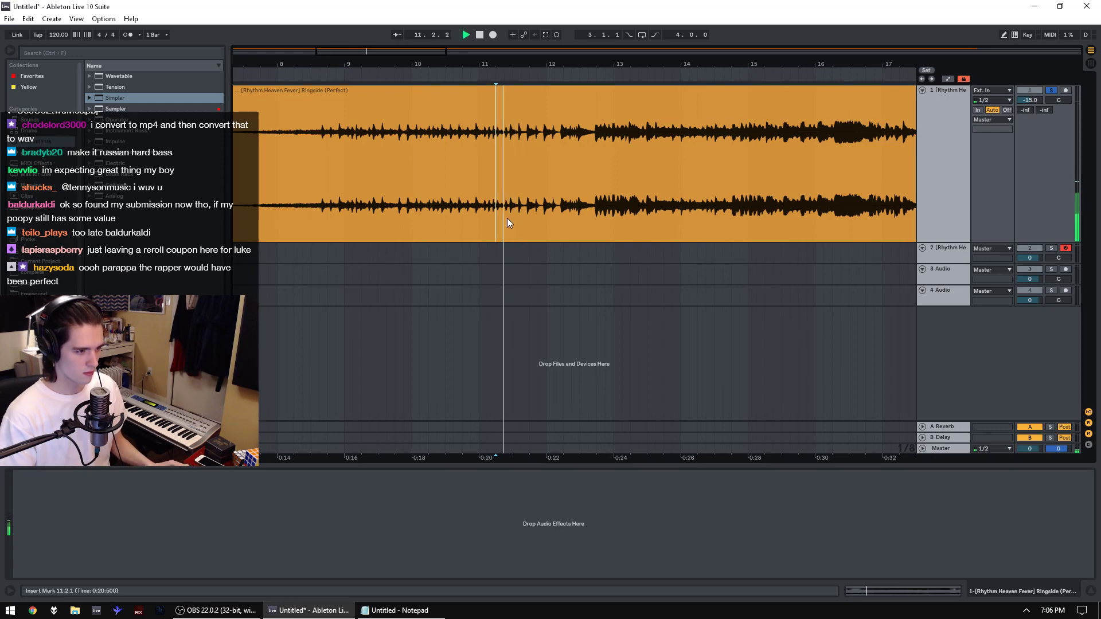
key("space")
Step: Select the short phrase of about 384 ms just after 11.2.1 in the Ringside clip and audition it
scroll(507, 216, "up", 4)
mouse_move(479, 218)
left_mouse_down()
mouse_move(603, 216)
mouse_move(478, 222)
left_mouse_up()
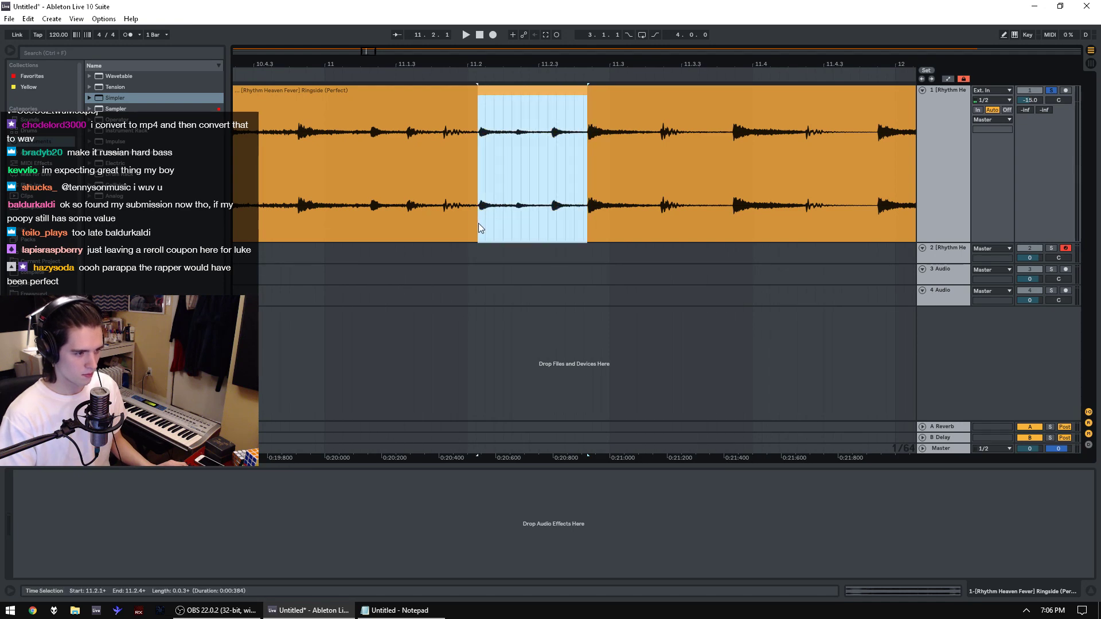
key("space")
key("space")
Step: Move the full Ringside clip to a new track below the others and paste the copied phrase at the start of track 1
scroll(420, 78, "down", 10)
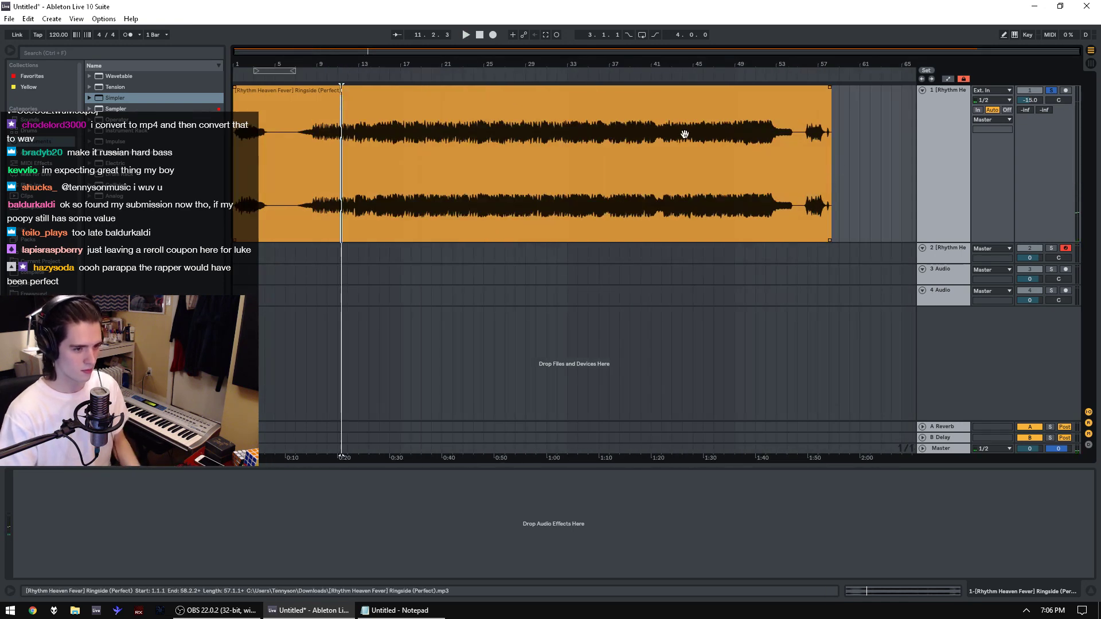
left_click_drag(679, 133, 629, 321)
key("ctrl+v")
key("space")
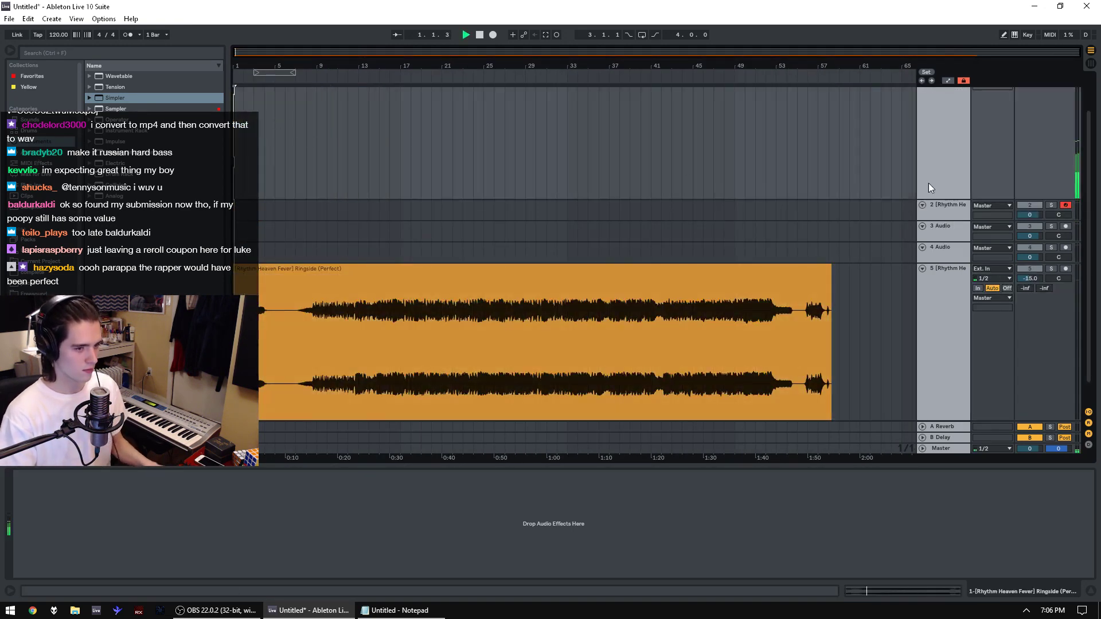
key("space")
Step: Audition the pasted phrase, solo track 1 and raise its volume to -10.4 dB
left_click_drag(238, 53, 239, 286)
key("space")
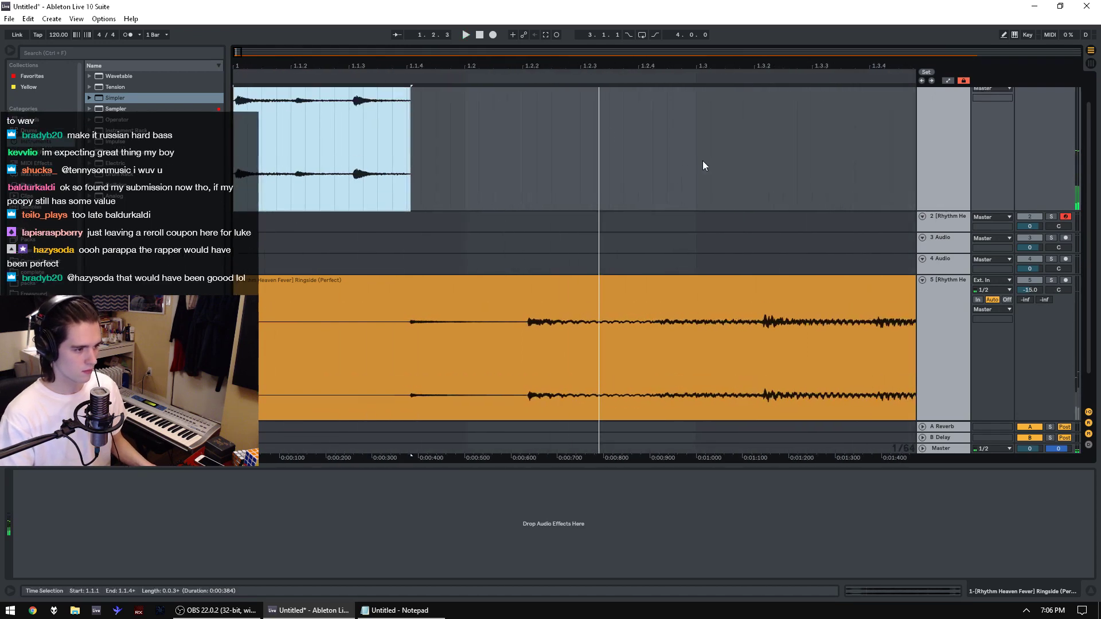
scroll(702, 164, "up", 2)
key("space")
key("space")
left_click(1052, 92)
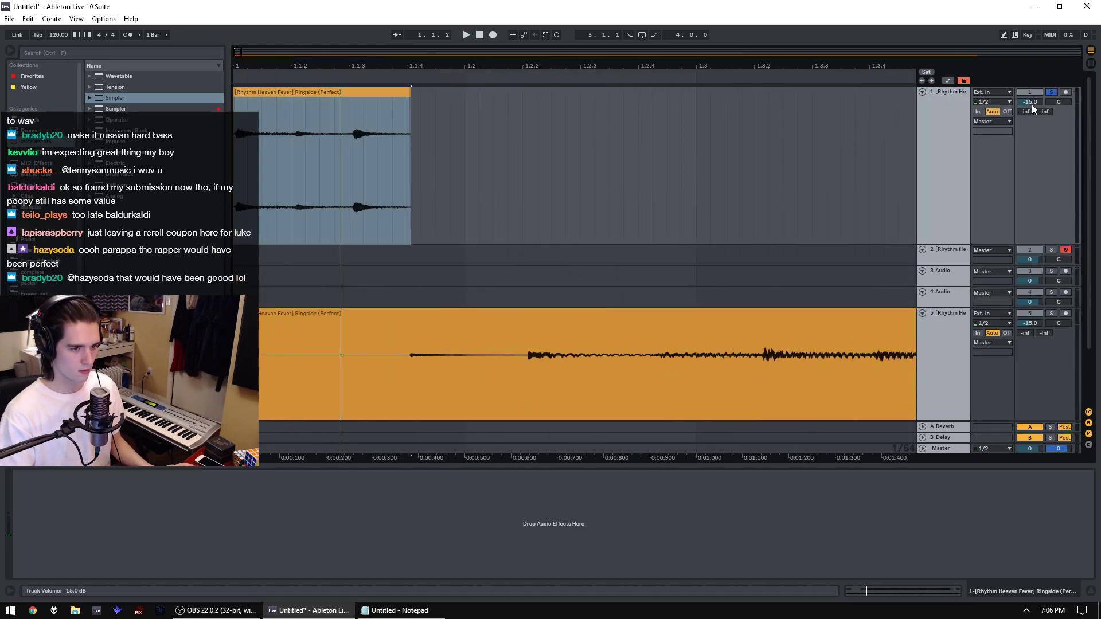
left_click_drag(1032, 104, 1032, 96)
key("space")
key("space")
Step: Open the pasted phrase's clip settings and transpose it to -8 st
double_click(283, 91)
key("space")
key("space")
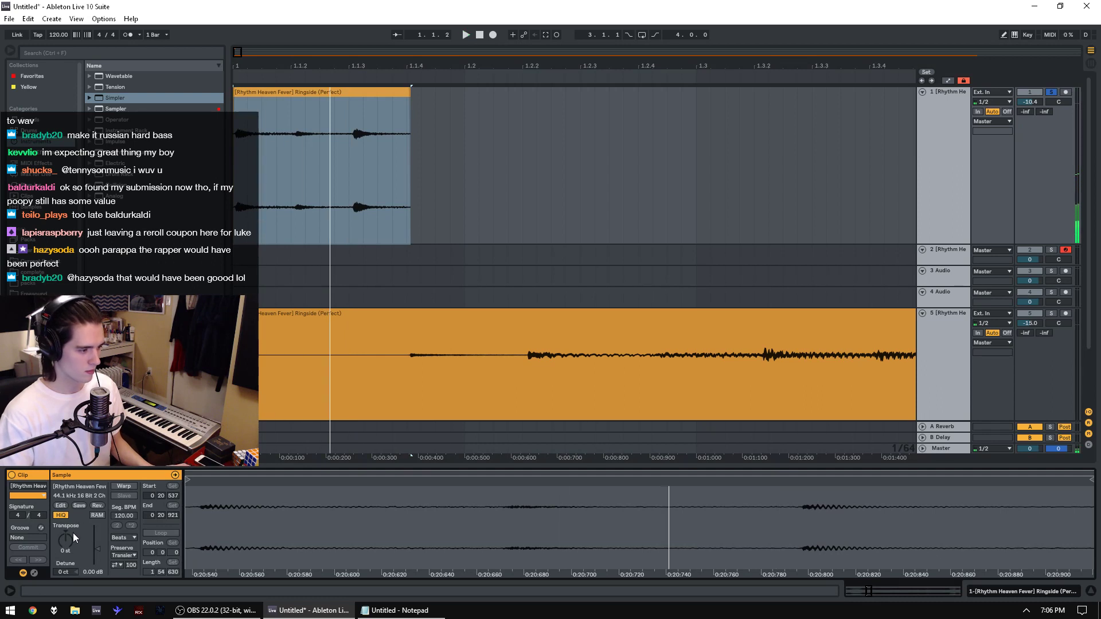
left_click_drag(74, 535, 74, 553)
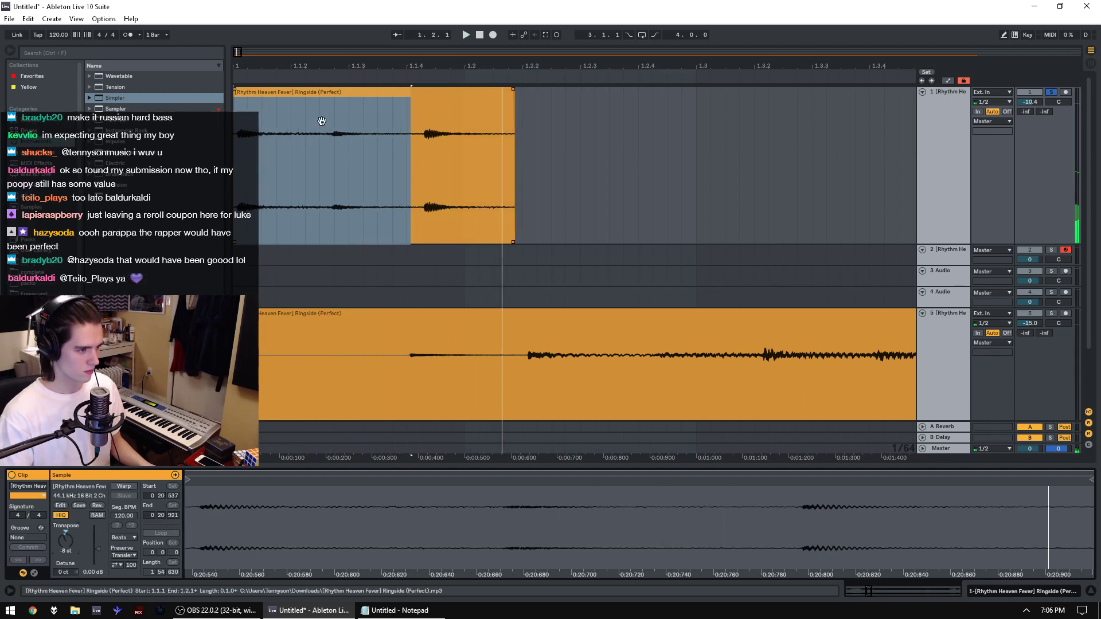
Step: Tap in a new song tempo of 146.26 BPM
left_click(37, 36)
left_click(37, 35)
left_click(36, 37)
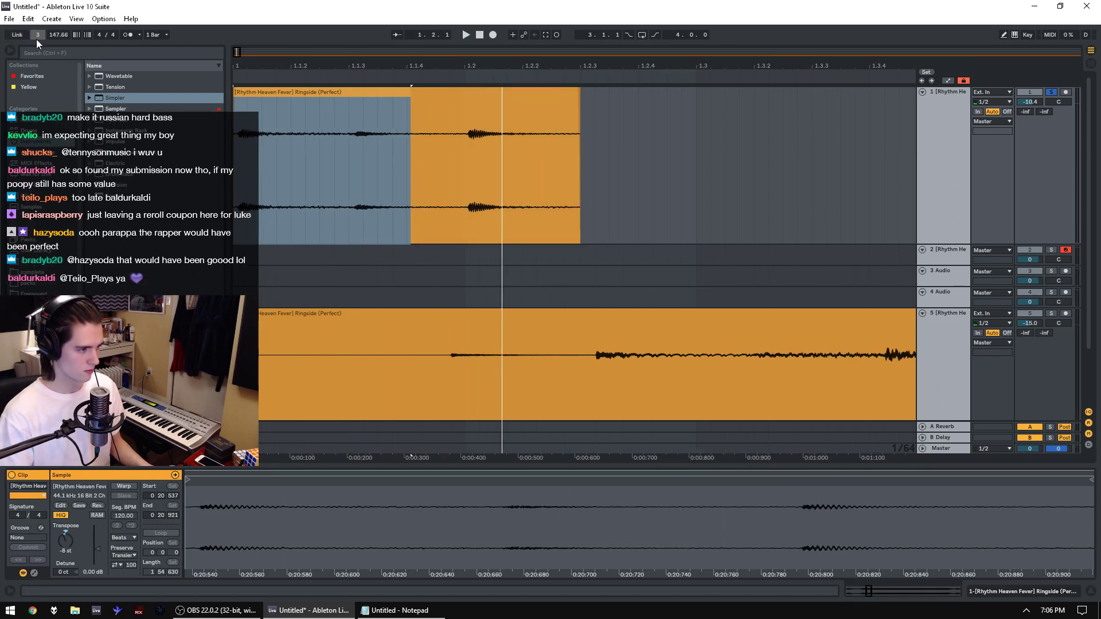
left_click(36, 37)
Step: Extend the transposed phrase to two beats, ending at 1.3, and duplicate it to fill bar 1
left_click(459, 135)
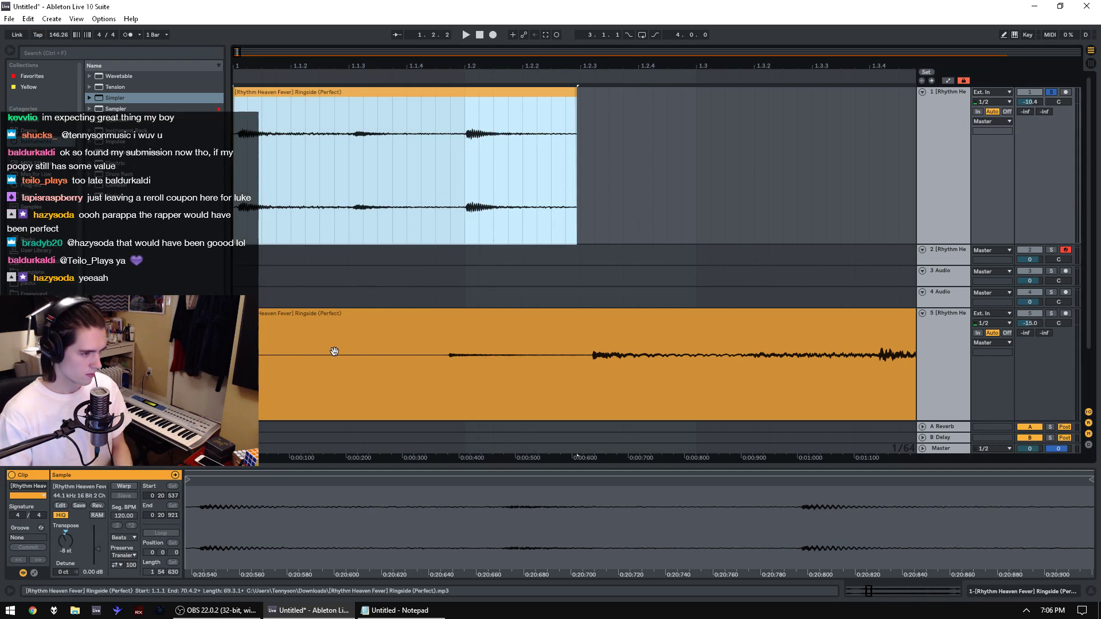
left_click(695, 177)
left_click(506, 122)
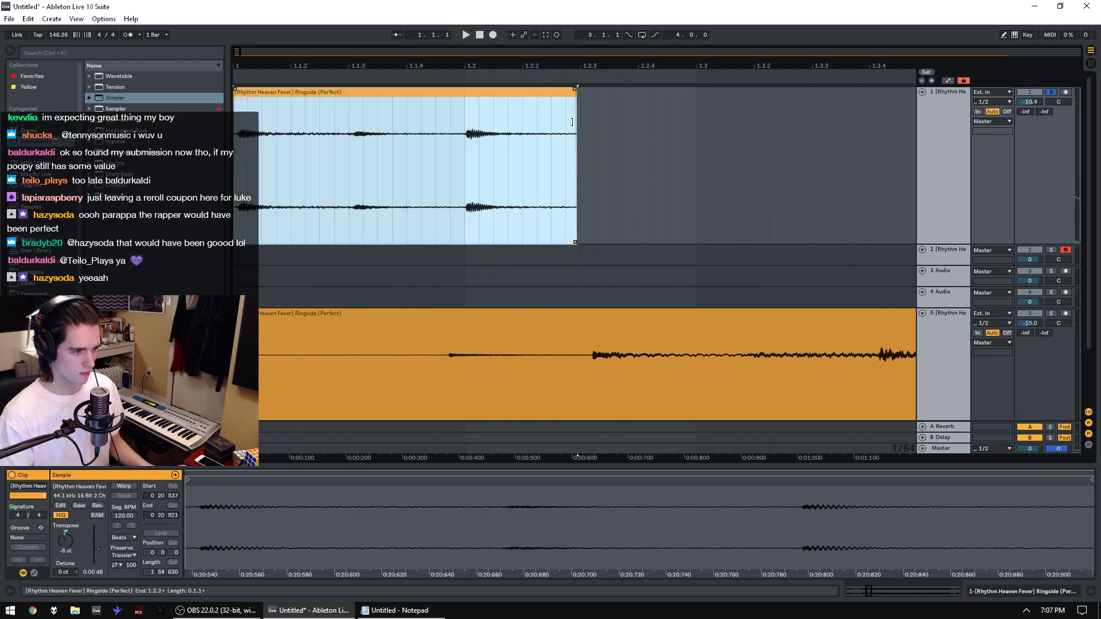
left_click_drag(571, 122, 691, 131)
key("space")
key("ctrl+d")
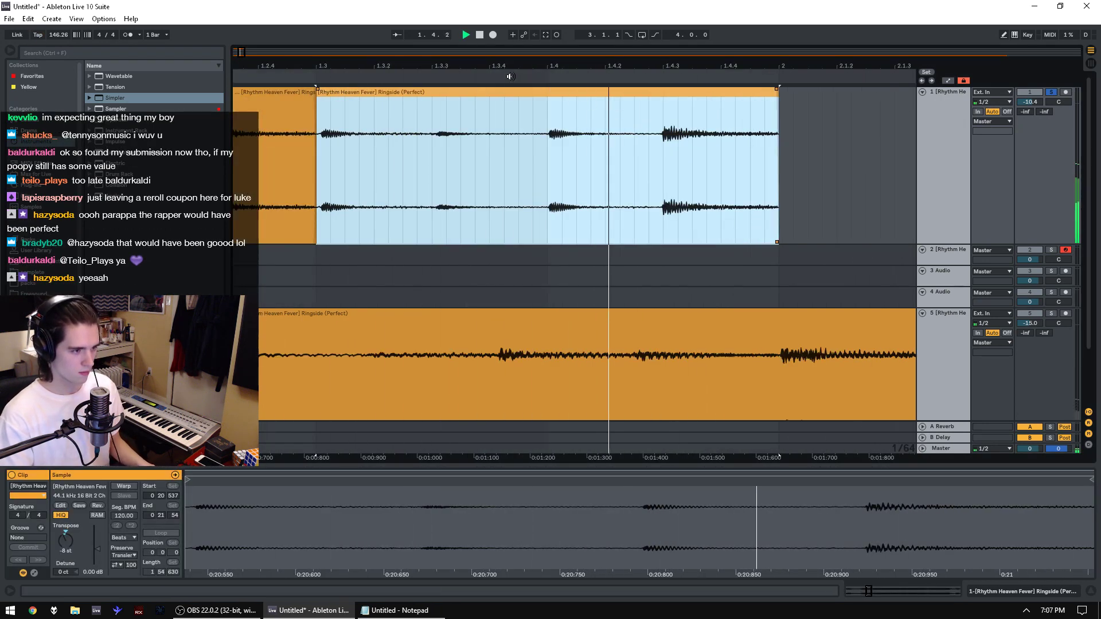
Step: Play the repeated phrase in bar 1 from the beginning
left_click_drag(509, 66, 507, 20)
left_click(246, 92)
key("space")
key("space")
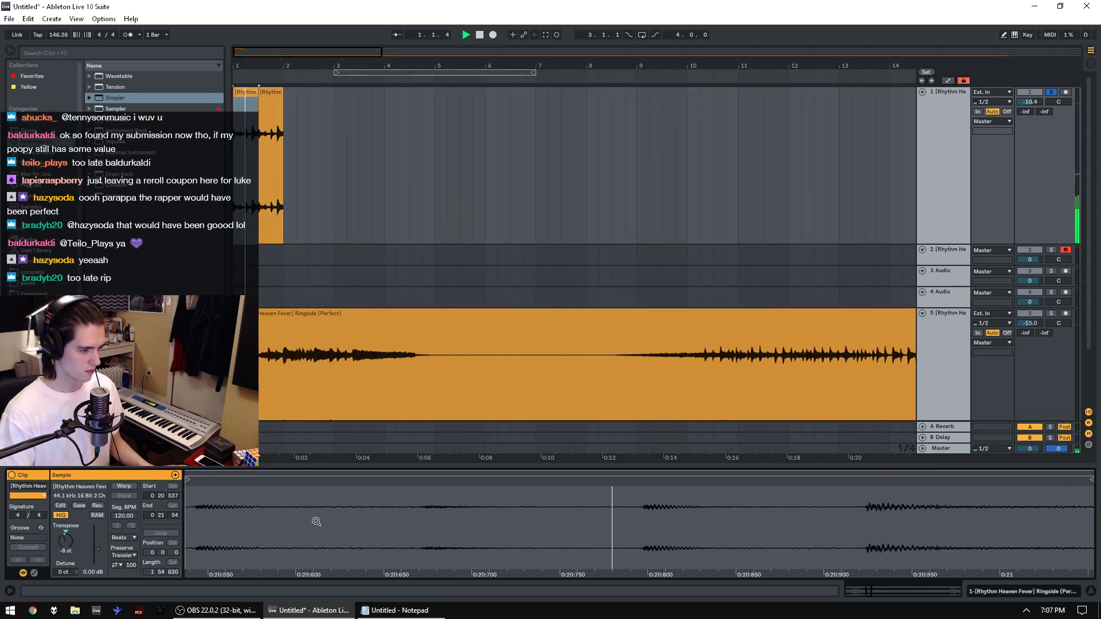
Step: Split the first phrase just before its loud hit ahead of 1.3 and select the resulting short slice
key("z")
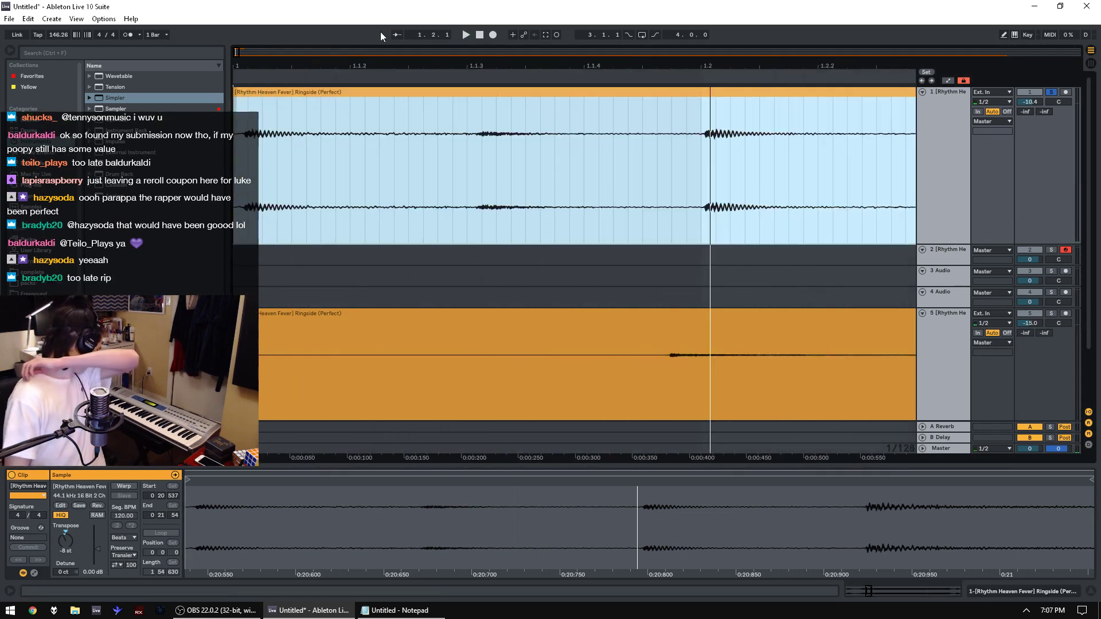
key("minus")
key("minus")
key("minus")
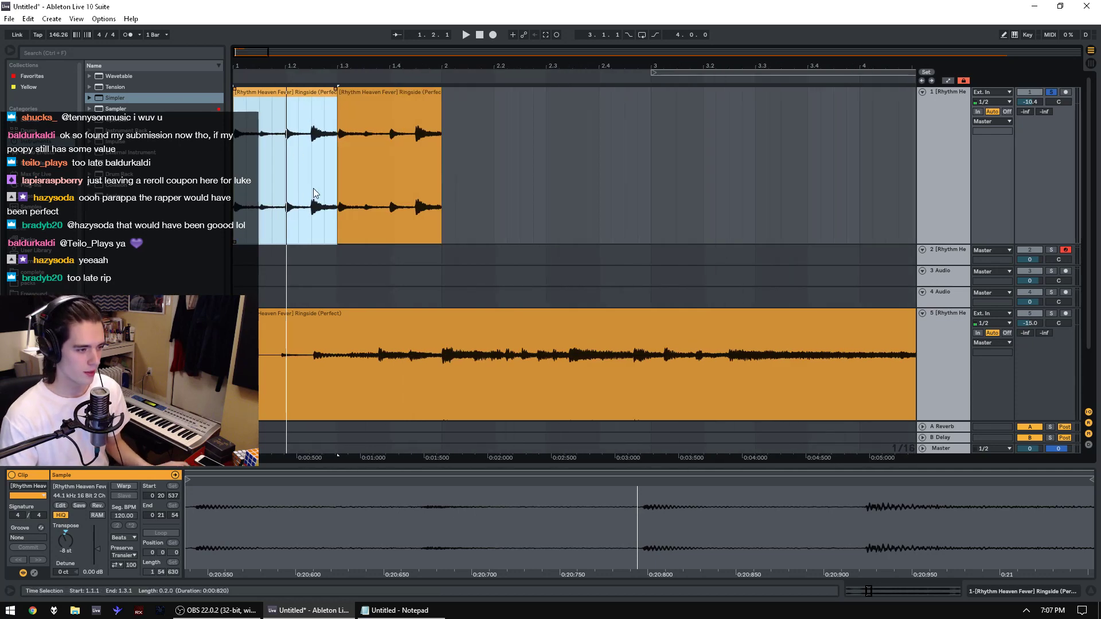
left_click(312, 204)
left_click(309, 209)
key("ctrl+e")
left_click(310, 93)
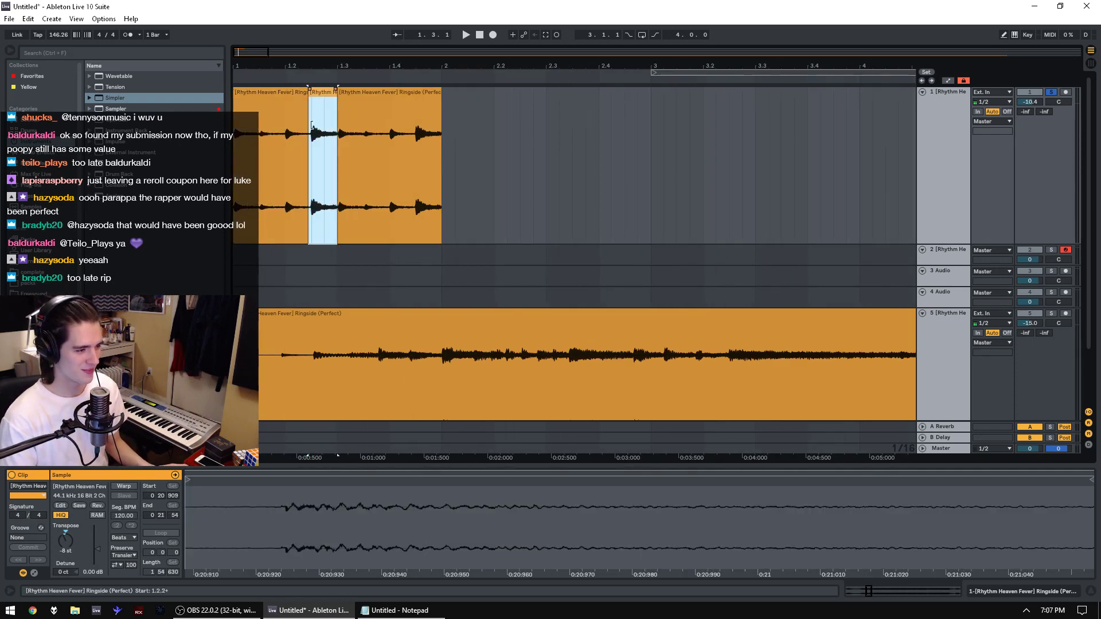
Step: Shift the short slice's sample region to an earlier part of the recording, fine-tuning its start while auditioning it
mouse_move(336, 489)
left_mouse_down()
mouse_move(346, 496)
mouse_move(305, 481)
mouse_move(236, 480)
mouse_move(346, 516)
left_mouse_up()
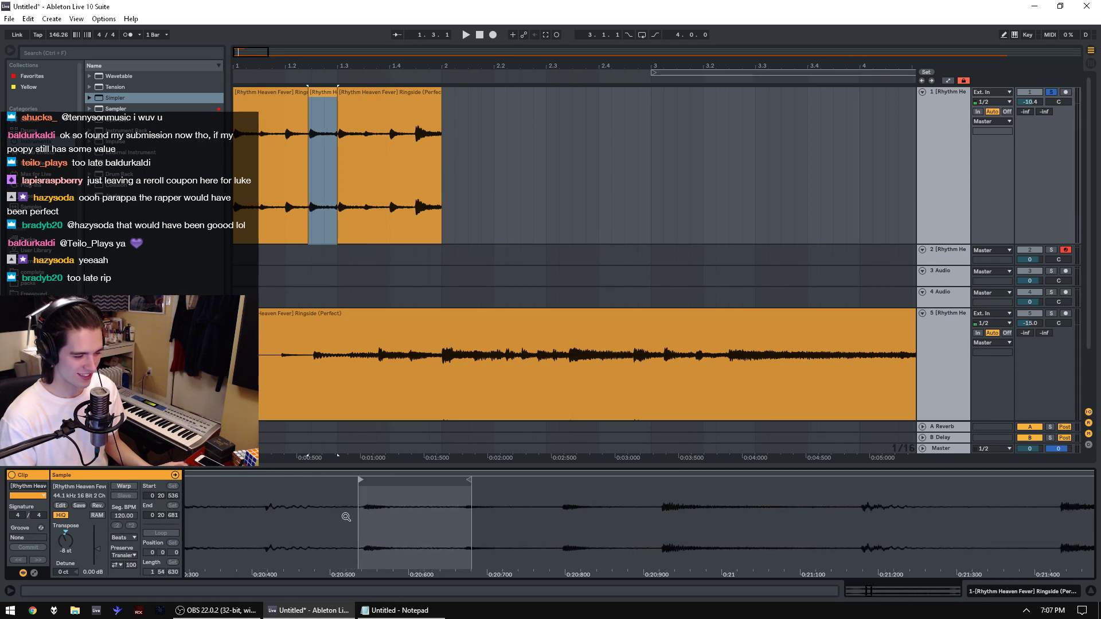
key("space")
left_click_drag(461, 486, 453, 486)
key("space")
mouse_move(362, 494)
left_mouse_down()
mouse_move(515, 499)
mouse_move(229, 493)
mouse_move(606, 477)
mouse_move(232, 496)
mouse_move(384, 508)
mouse_move(278, 508)
mouse_move(350, 511)
mouse_move(339, 514)
left_mouse_up()
key("space")
key("space")
key("space")
key("space")
key("space")
key("space")
key("space")
key("space")
Step: Play the pattern from bar 1 and lengthen the first clip so it ends at 1.2.3
left_click(292, 92)
key("space")
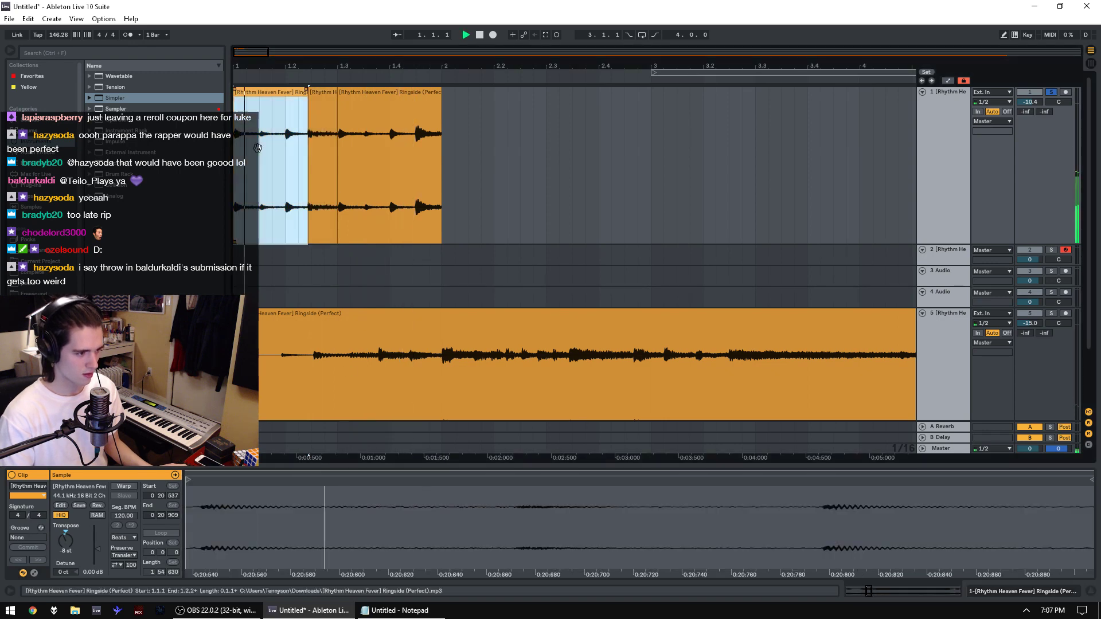
left_click_drag(292, 66, 330, 95)
key("space")
left_click_drag(409, 93, 423, 126)
key("space")
key("space")
Step: Duplicate the whole one-bar pattern into bar 2 and play it
left_click(344, 125)
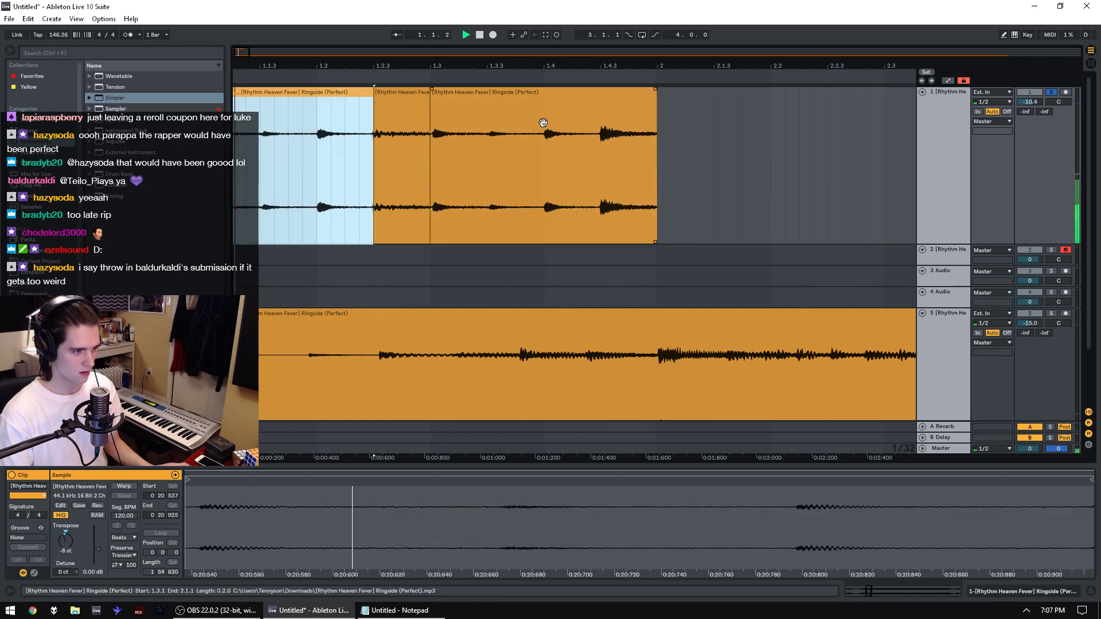
left_click(544, 121, "shift")
key("ctrl+d")
left_click_drag(451, 67, 304, 95)
key("space")
Step: Split the first clip of bar 2 at 2.2
left_click(315, 148)
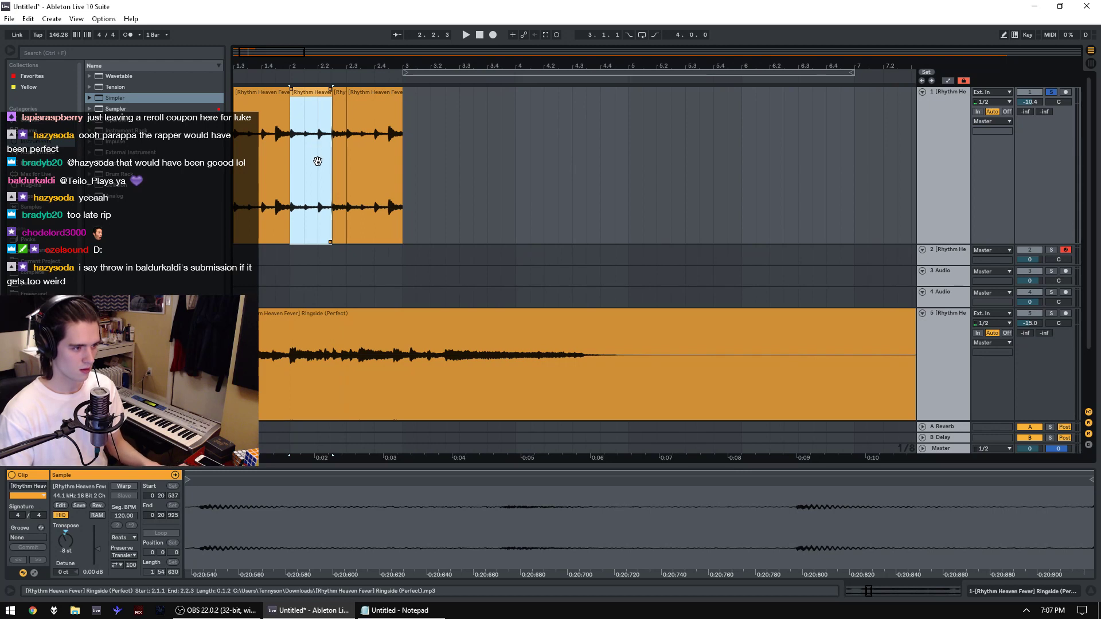
left_click(317, 161)
key("ctrl+e")
Step: Move the sample region of the clip at 2.1 to start at about 0:15:453, auditioning the placement
double_click(306, 162)
left_click_drag(396, 542, 397, 505)
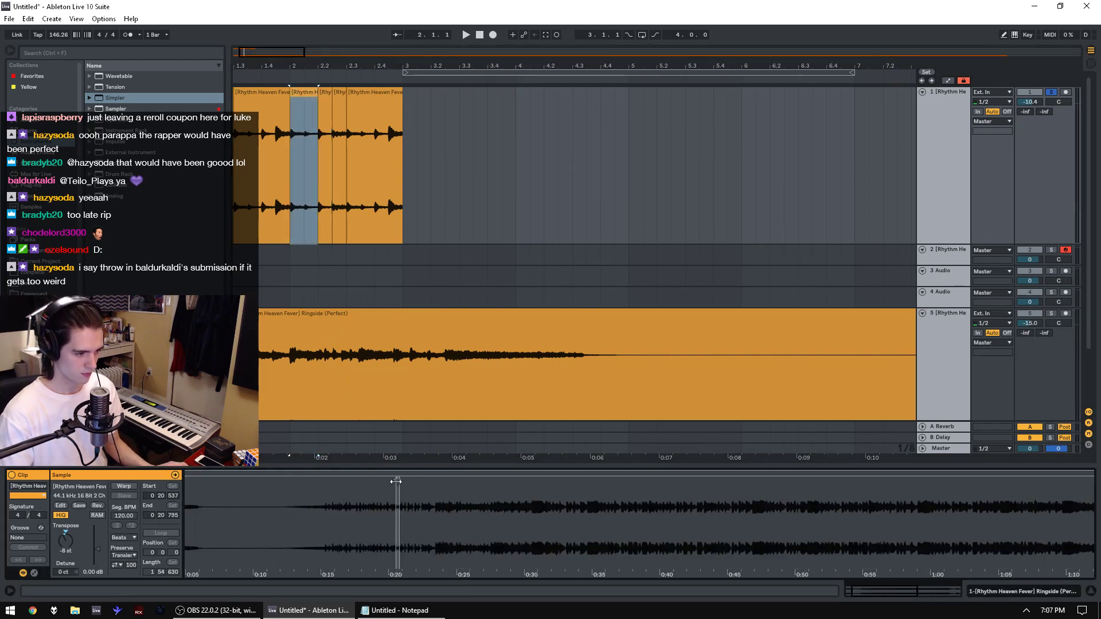
left_click_drag(306, 498, 519, 536)
key("space")
key("space")
key("space")
key("space")
key("space")
key("space")
key("space")
left_click_drag(467, 480, 459, 481)
key("space")
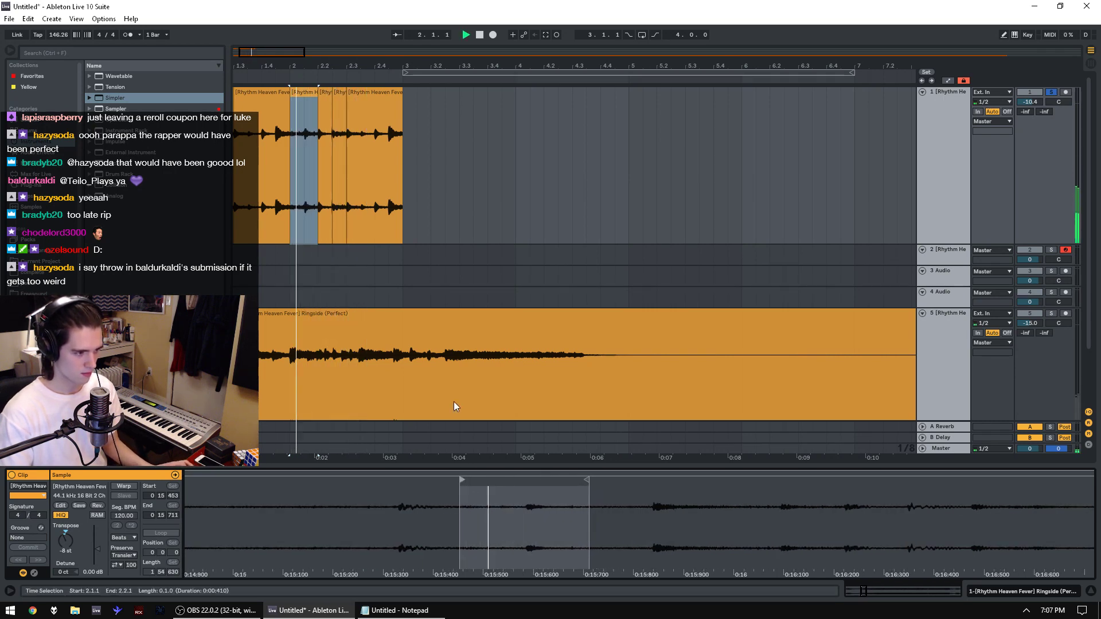
Step: Duplicate the two-bar pattern into bars 3 and 4, and repeat all four bars across bars 5 to 8
left_click_drag(396, 170, 120, 174)
key("ctrl+d")
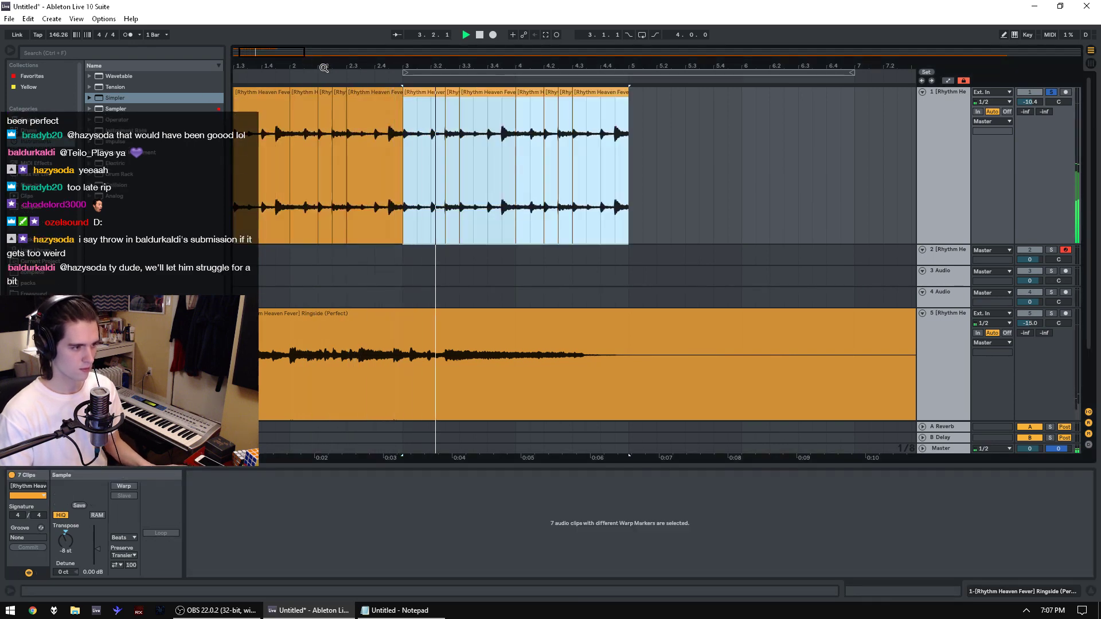
left_click_drag(324, 67, 280, 66)
left_click_drag(376, 190, 220, 224)
key("ctrl+d")
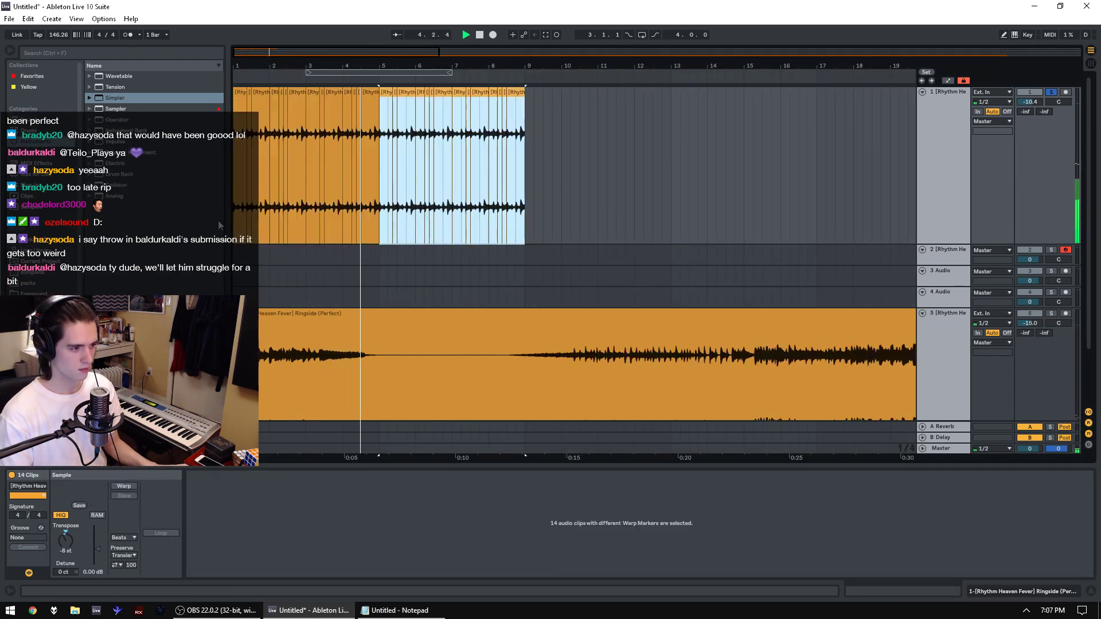
Step: Add EQ Eight to track 1 with band 1 as a low cut and band 3 boosted 15 dB at 979 Hz
left_click(38, 153)
left_click_drag(117, 207, 49, 572)
left_click(52, 572)
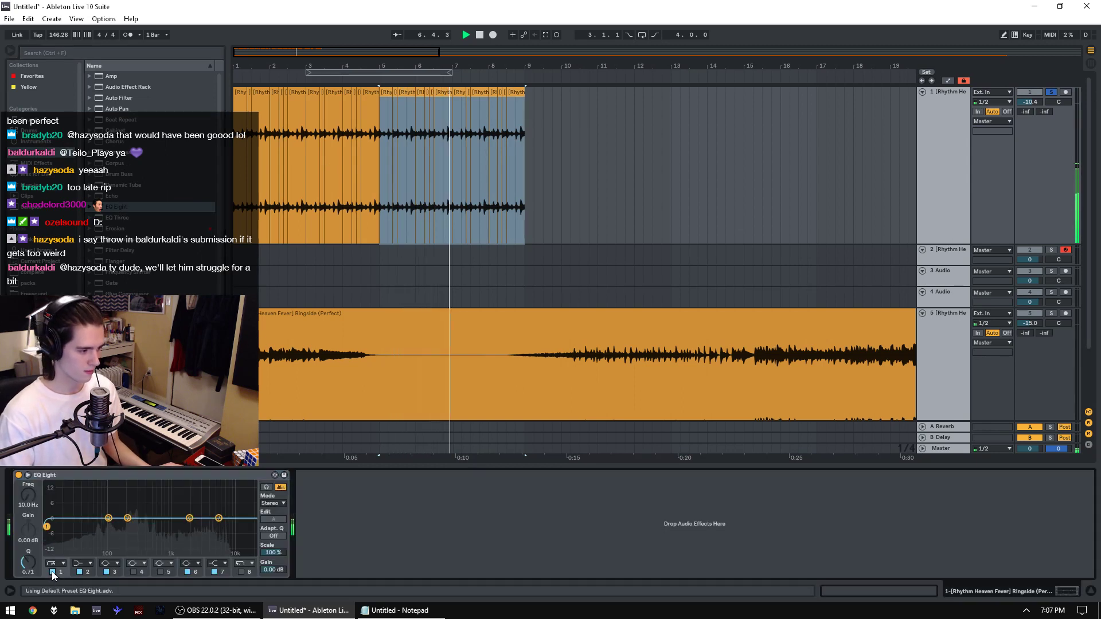
left_click_drag(47, 526, 170, 483)
key("space")
key("space")
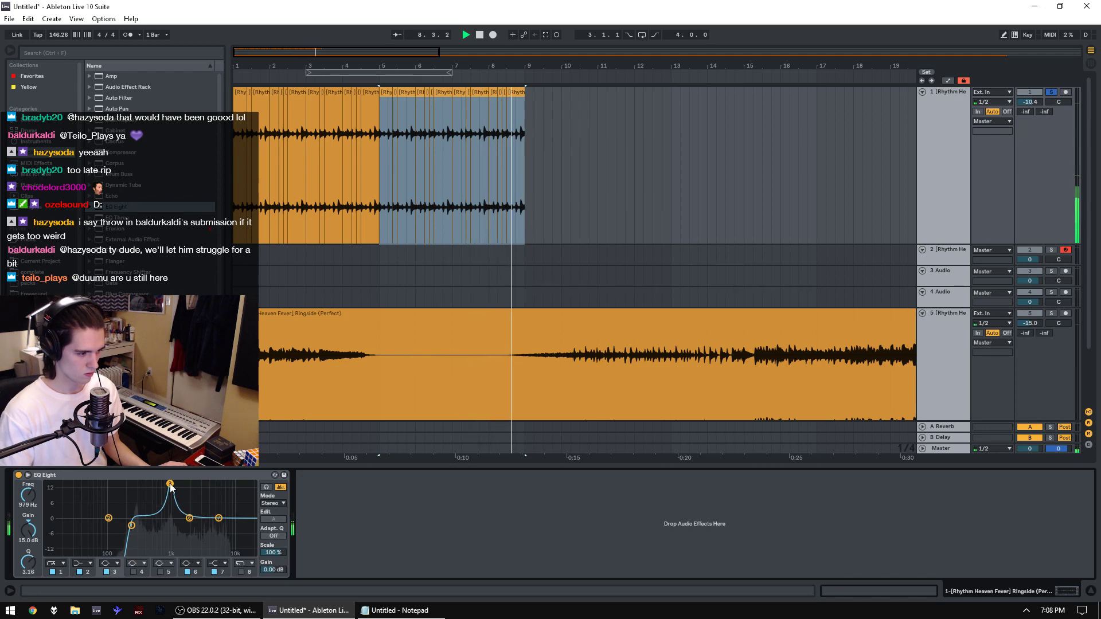
Step: Solo the full Ringside track and audition it from about 18.2 and bar 22
key("space")
left_click(862, 396)
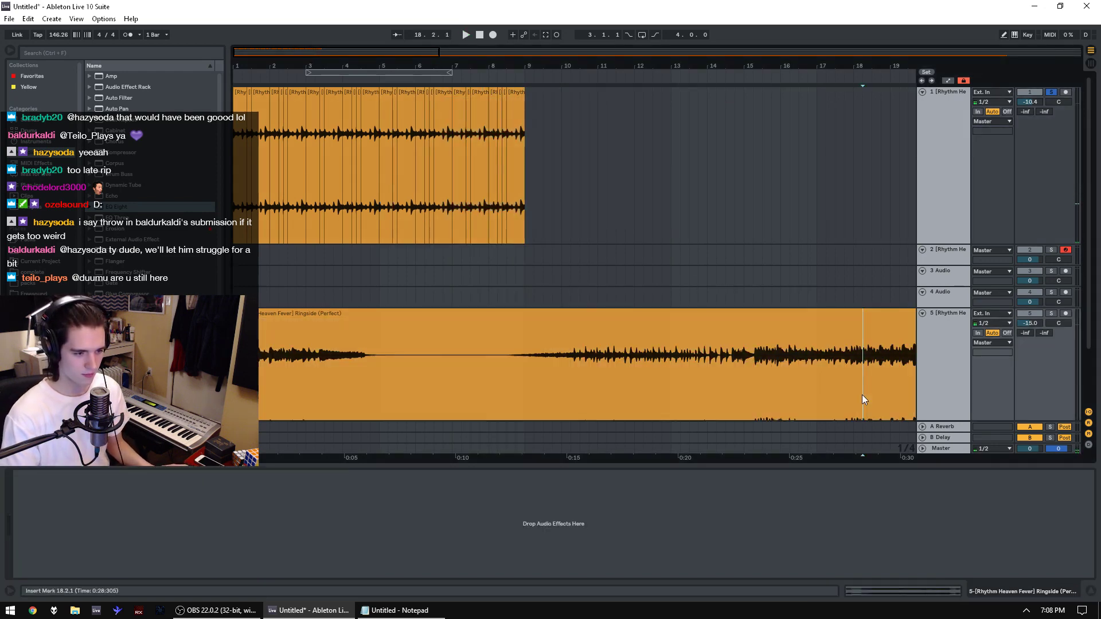
key("space")
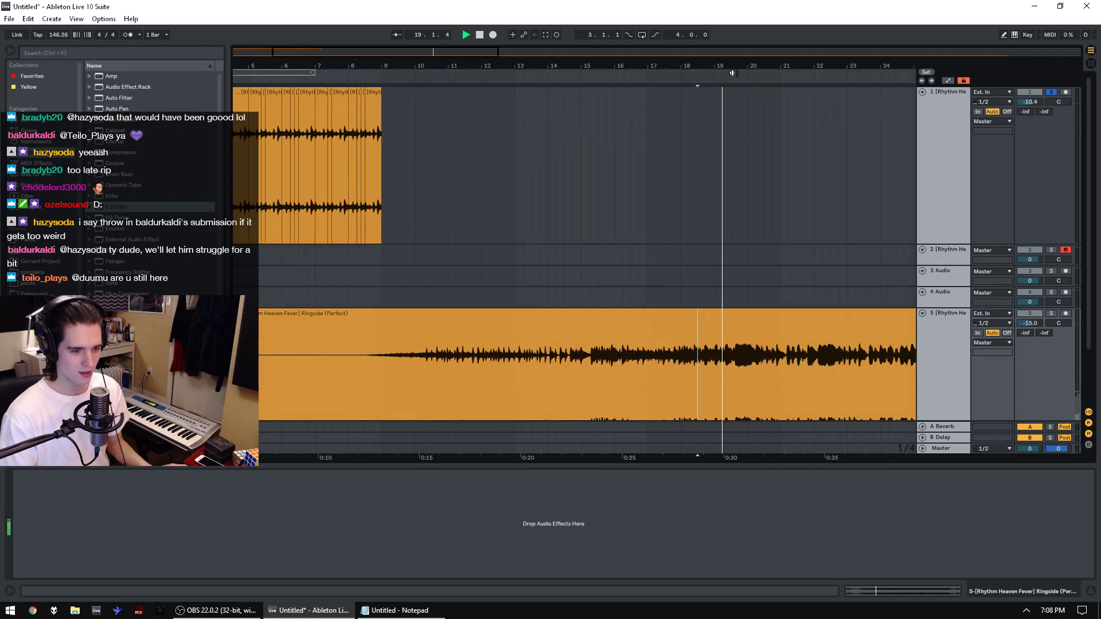
key("space")
left_click(1051, 313, "ctrl")
left_click(845, 313)
left_click(833, 408)
key("space")
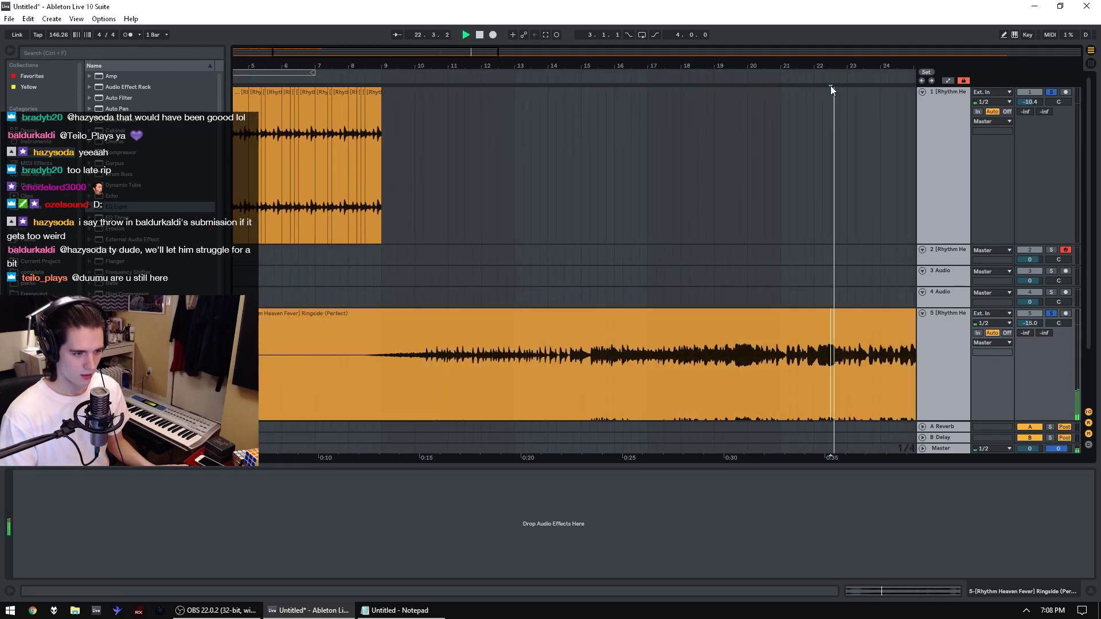
Step: Audition the full Ringside clip from several further points, including bar 55
left_click_drag(863, 68, 437, 40)
key("space")
left_click(546, 408)
key("space")
key("space")
left_click(714, 411)
key("space")
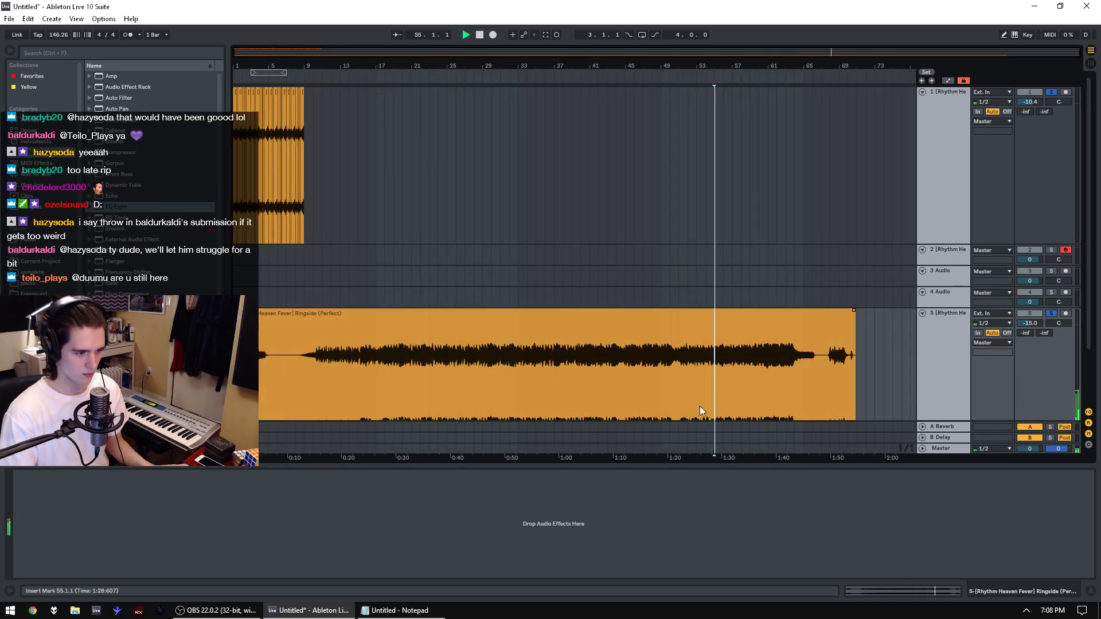
key("space")
Step: Play the full Ringside clip from bar 50 and split it just after 51
left_click(670, 407)
key("space")
left_click_drag(685, 66, 530, 65)
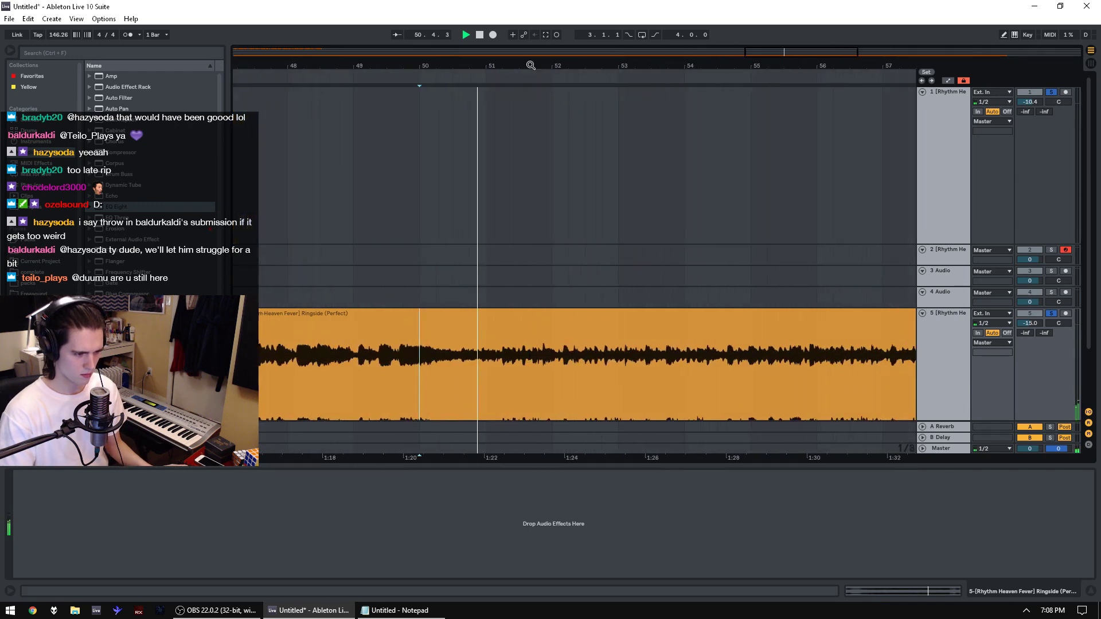
left_click(500, 387)
key("ctrl+e")
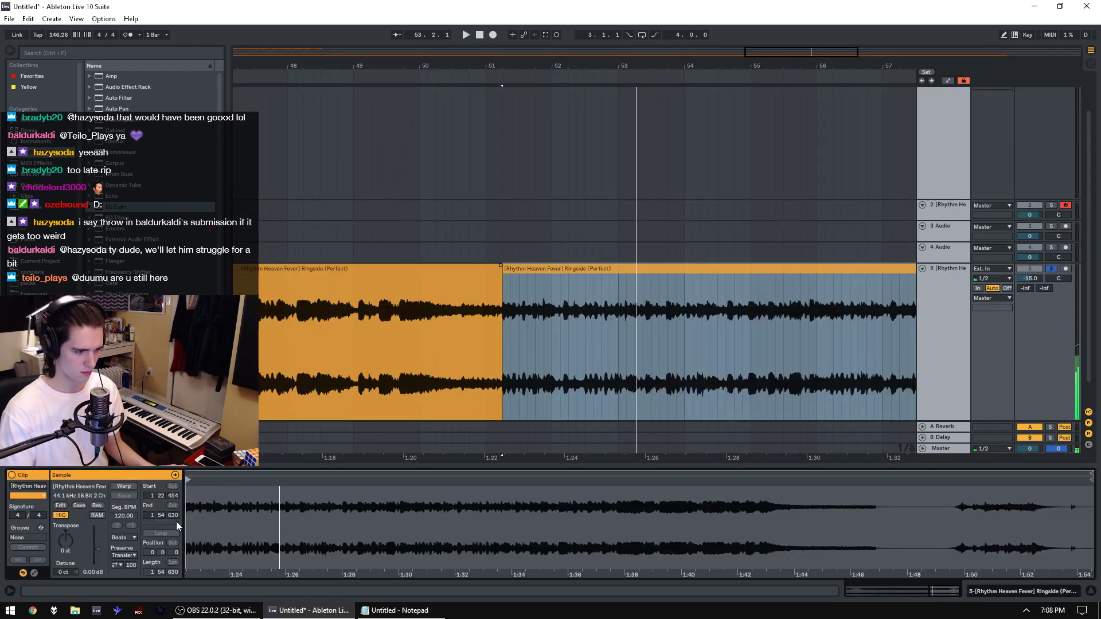
Step: Transpose the split-off second part of the Ringside clip down to -14 st, auditioning the pitch along the way
left_click_drag(65, 540, 66, 558)
key("space")
key("space")
key("space")
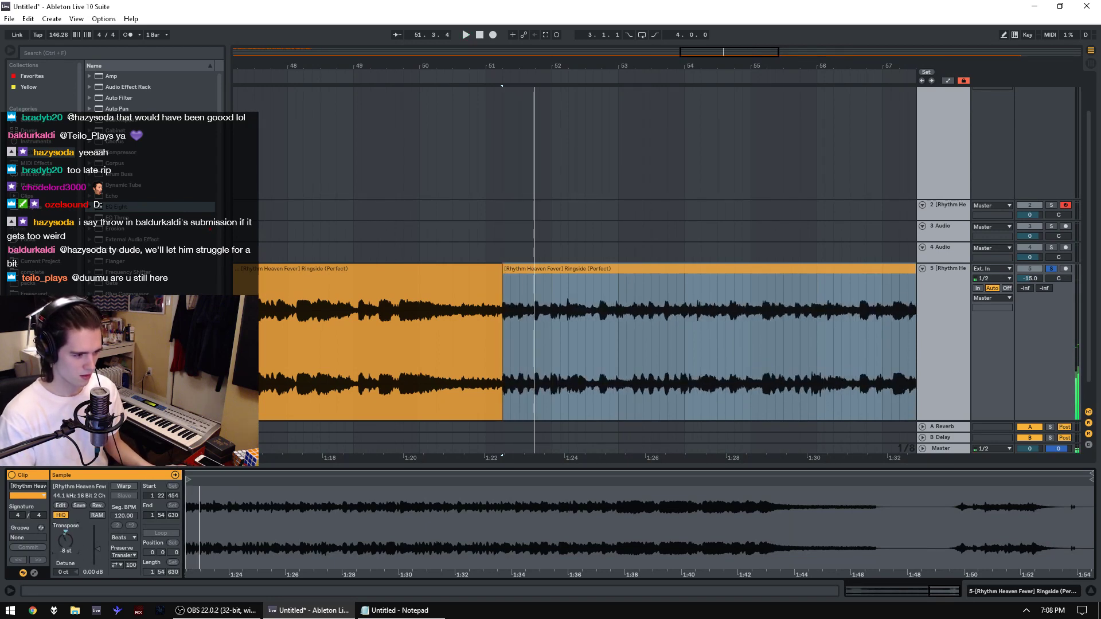
key("space")
key("space")
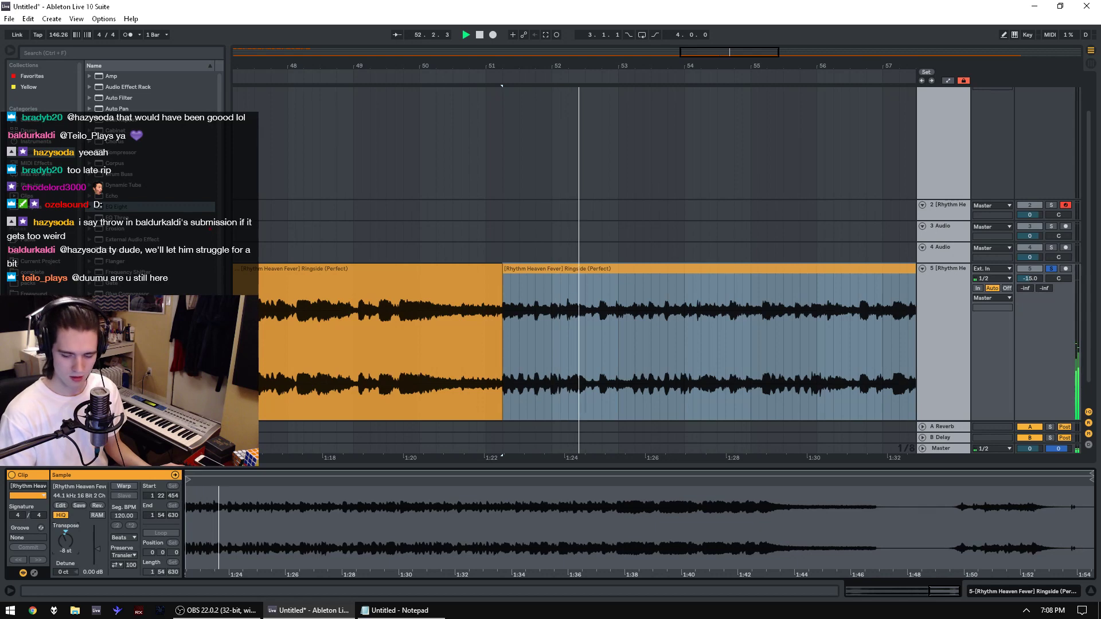
key("space")
key("space")
left_click_drag(65, 540, 66, 547)
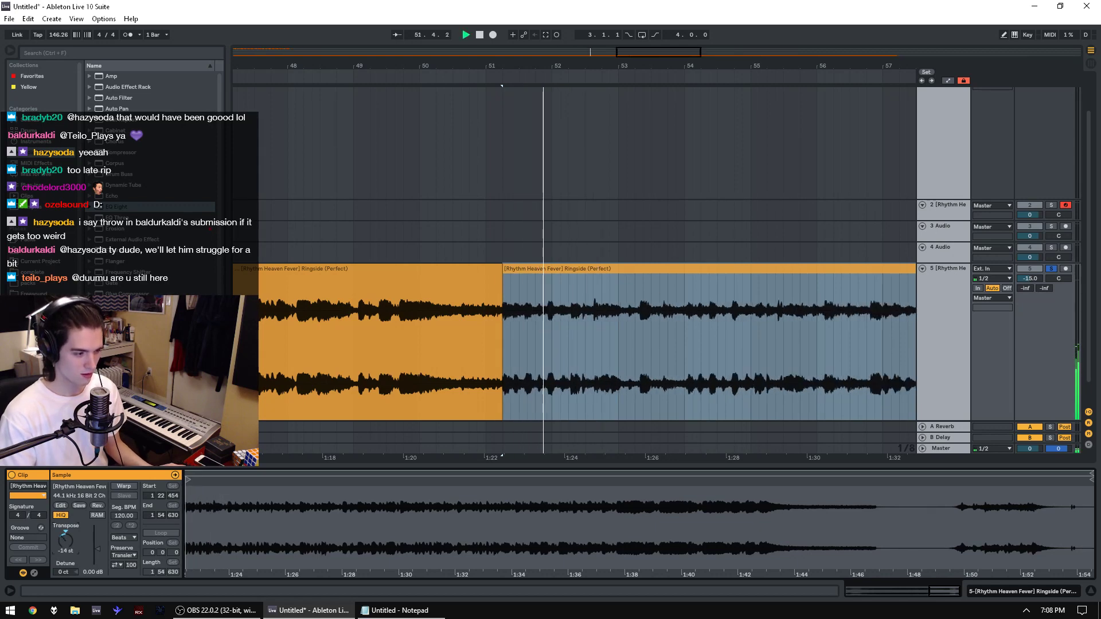
Step: Audition the transposed second part of the Ringside clip from two more points, and undo its transposition and the split
left_click(698, 395)
key("space")
key("space")
left_click(814, 401)
key("space")
key("space")
key("ctrl+z")
key("ctrl+z")
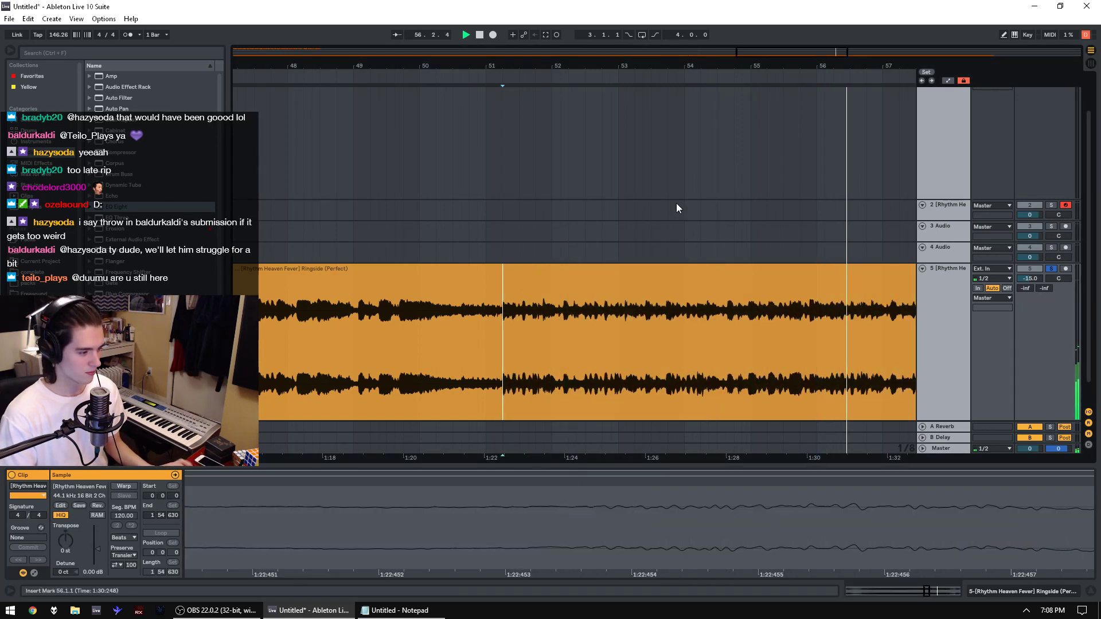
Step: Audition the last section of the full Ringside clip from several points up to about bar 65
left_click_drag(845, 67, 845, 23)
left_click(761, 405)
key("space")
key("space")
left_click_drag(800, 400, 790, 398)
key("space")
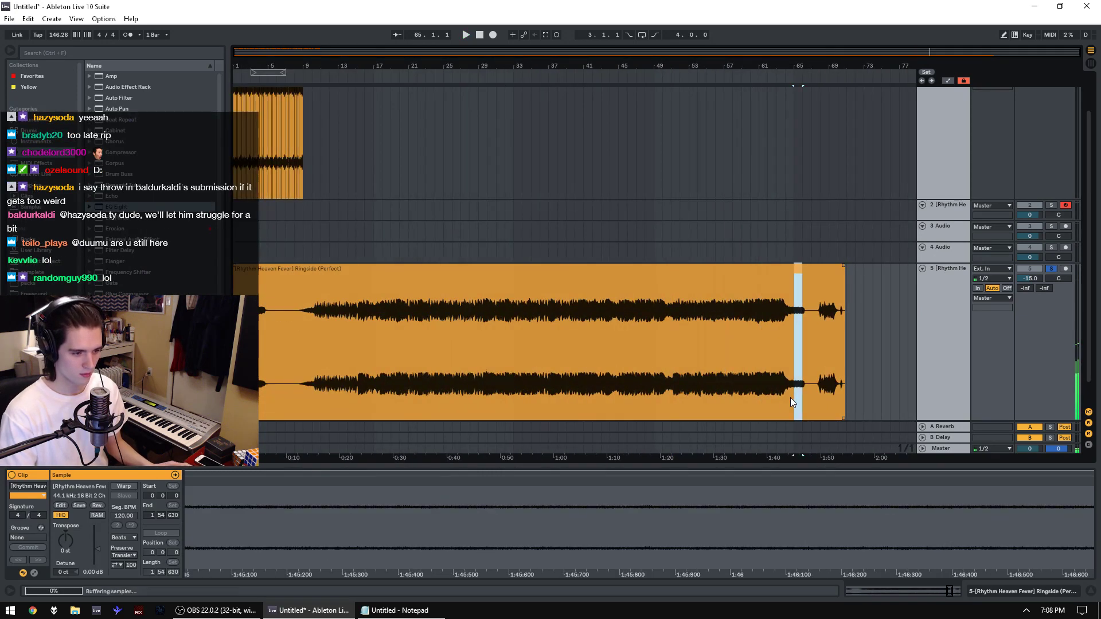
left_click(788, 398)
Step: Play the Ringside clip from 64.3 and select its quiet sustained section from 64.4 to 66.1
left_click_drag(809, 65, 791, 118)
left_click(721, 404)
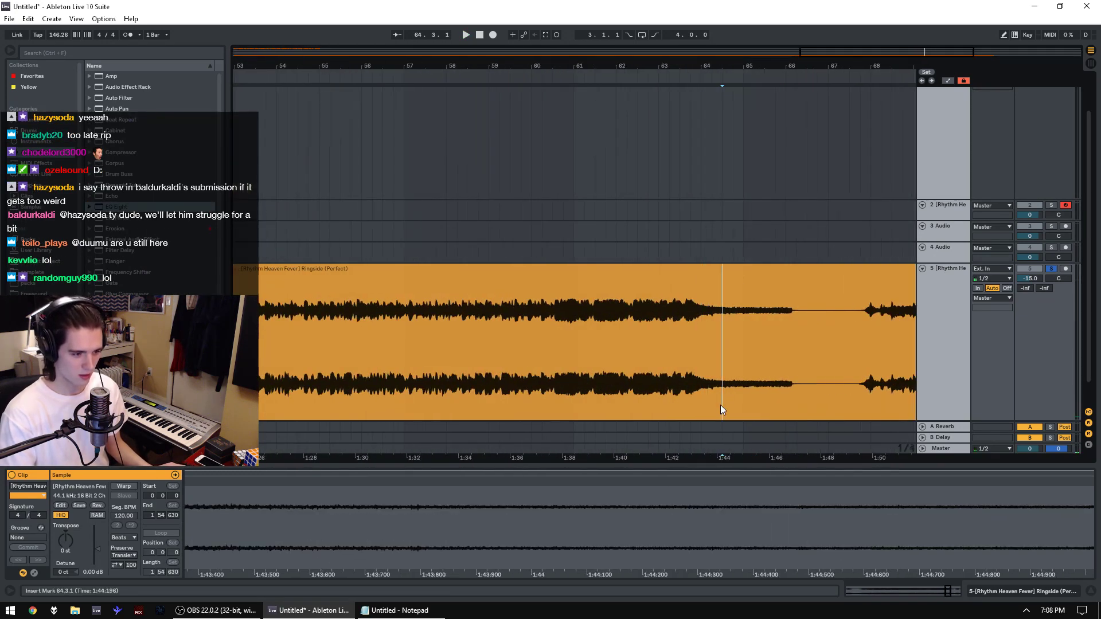
key("space")
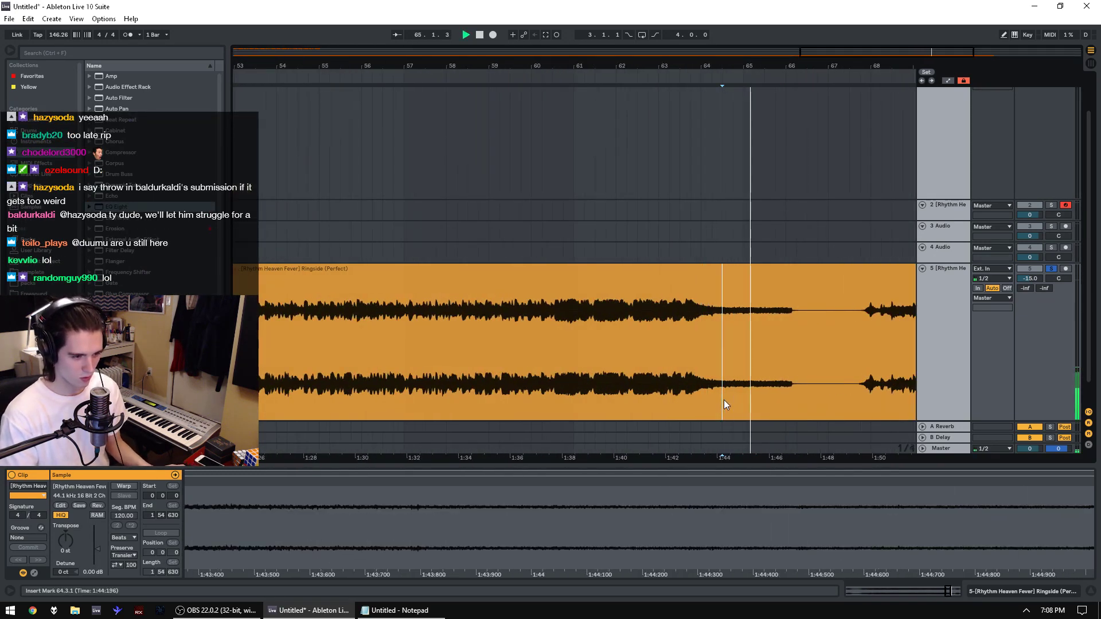
left_click_drag(734, 401, 786, 390)
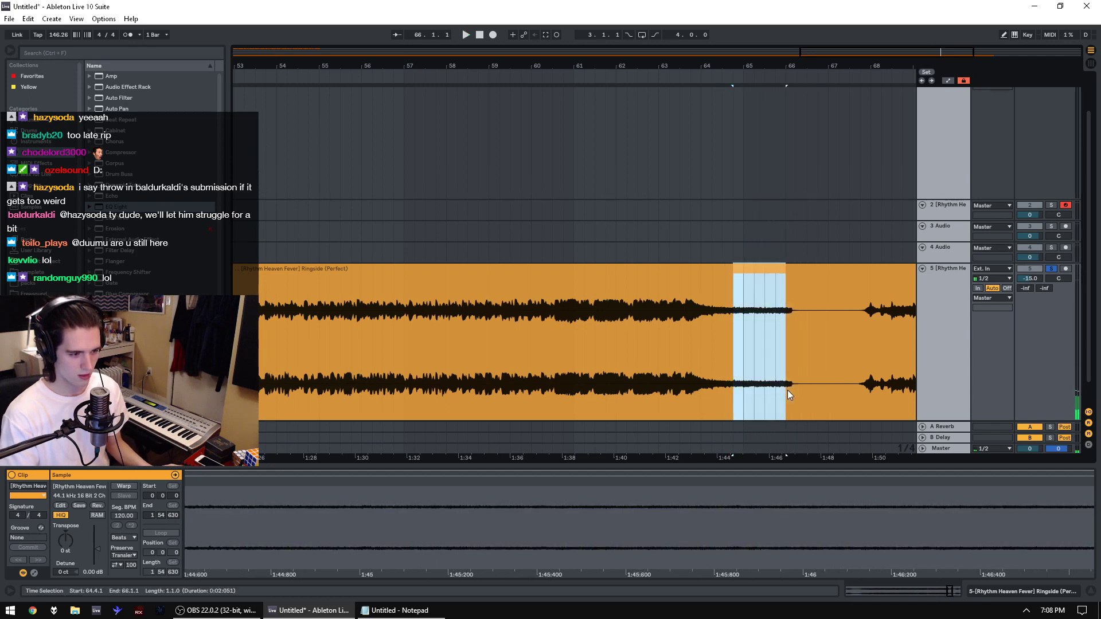
Step: Move the full Ringside clip to start near bar 24 and clear bars 1 to 7 of its track
left_click_drag(702, 66, 702, 15)
left_click(260, 359)
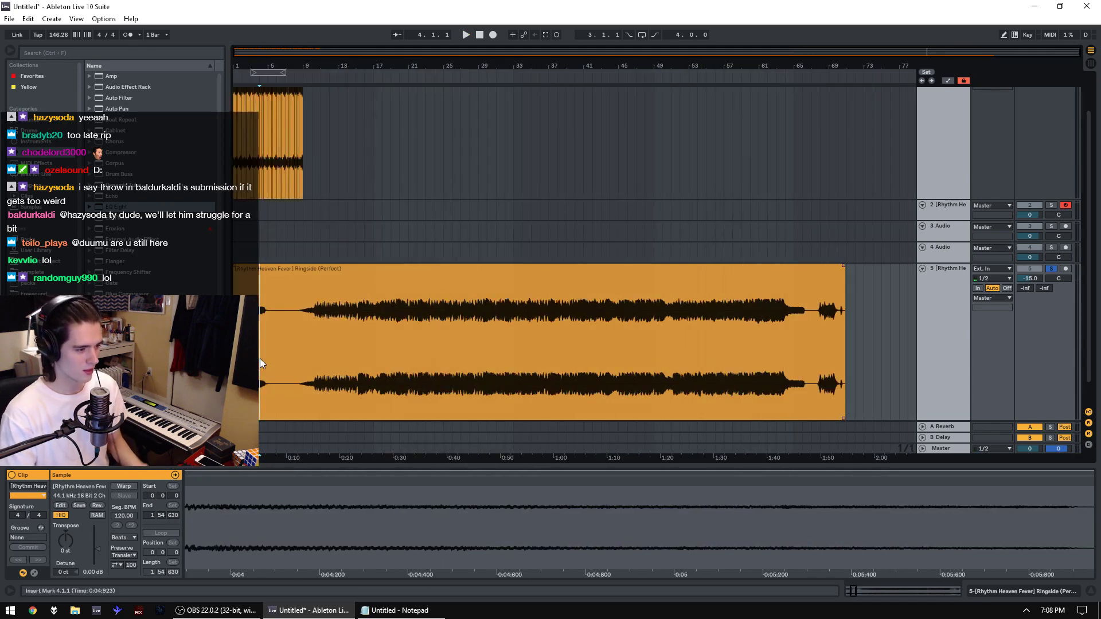
left_click_drag(276, 361, 235, 362)
key("Delete")
left_click_drag(329, 270, 436, 300)
left_click_drag(285, 309, 233, 310)
key("Delete")
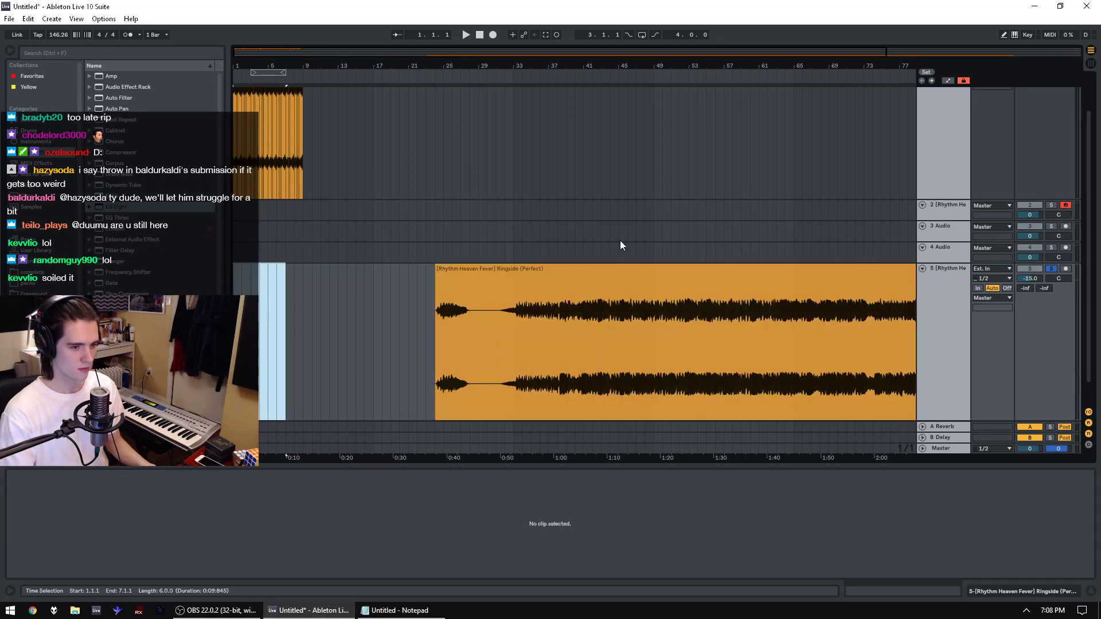
Step: Paste the copied Ringside excerpt at the start of track 3, remove the solo and play it with the other tracks
left_click_drag(251, 232, 234, 232)
key("ctrl+v")
key("space")
left_click_drag(334, 66, 1096, 133)
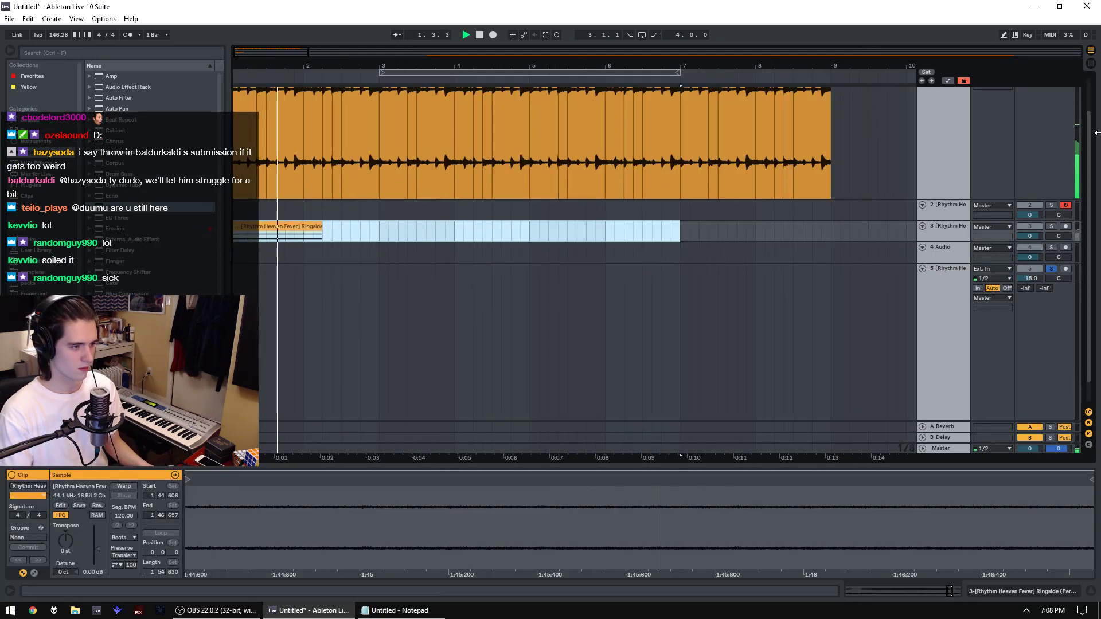
key("space")
double_click(1049, 228)
key("space")
left_click(265, 236)
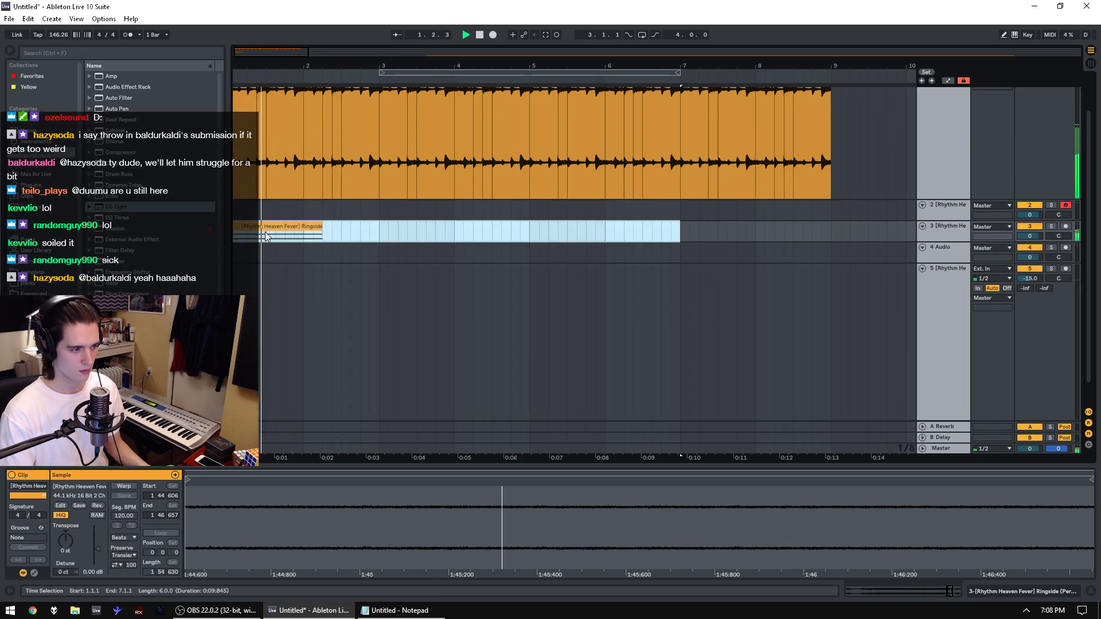
Step: Lower the track 3 excerpt's clip gain to -6.45 dB, transpose it to -4 st and audition it
left_click(265, 227)
left_click(99, 505)
left_click_drag(99, 551, 65, 546)
key("space")
key("space")
key("space")
left_click(302, 236)
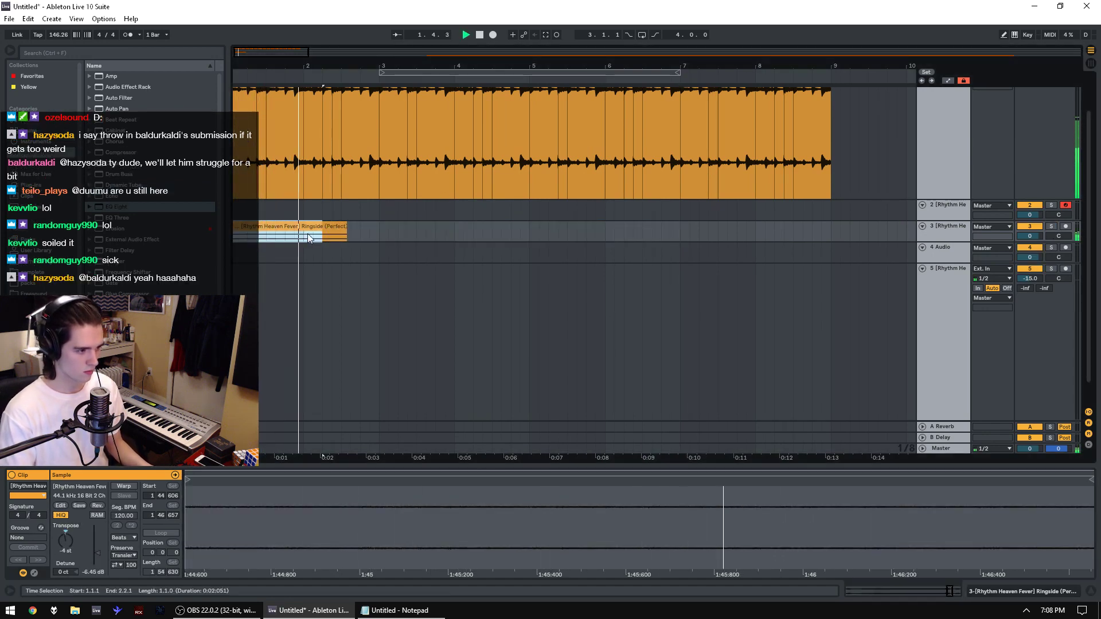
Step: Lengthen the track 3 excerpt to two bars, ending at bar 3, with its sample start at 1:44:224
left_click_drag(345, 226, 378, 226)
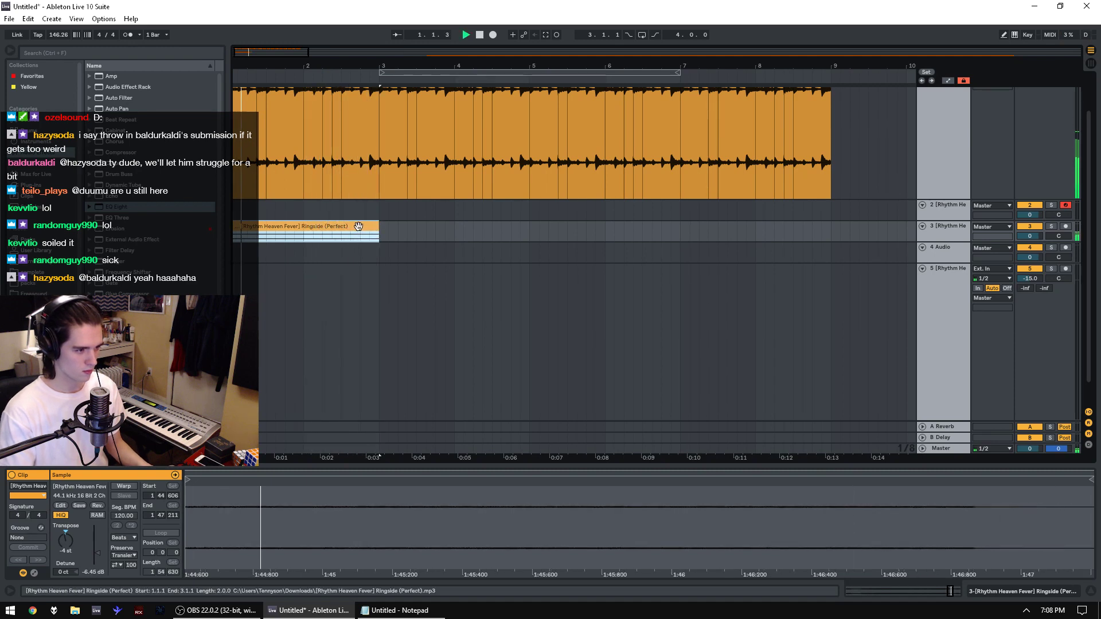
left_click_drag(568, 501, 568, 480)
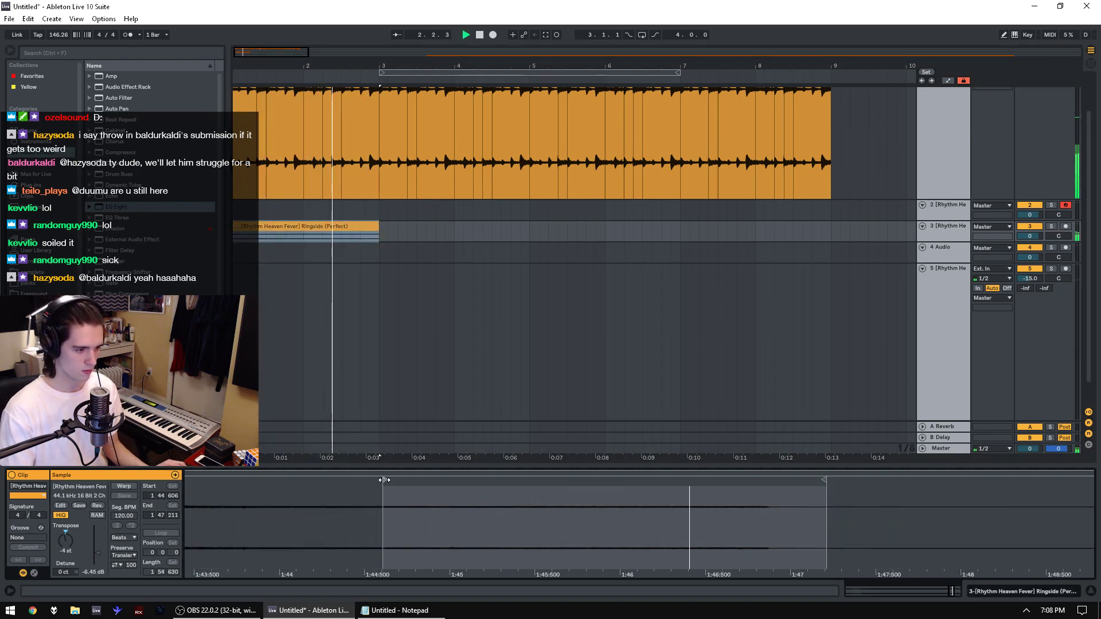
left_click_drag(383, 480, 317, 487)
Step: Duplicate the two-bar excerpt to bar 3, crop the copy's sample and open it in iZotope RX 3
left_click(294, 226)
key("ctrl+d")
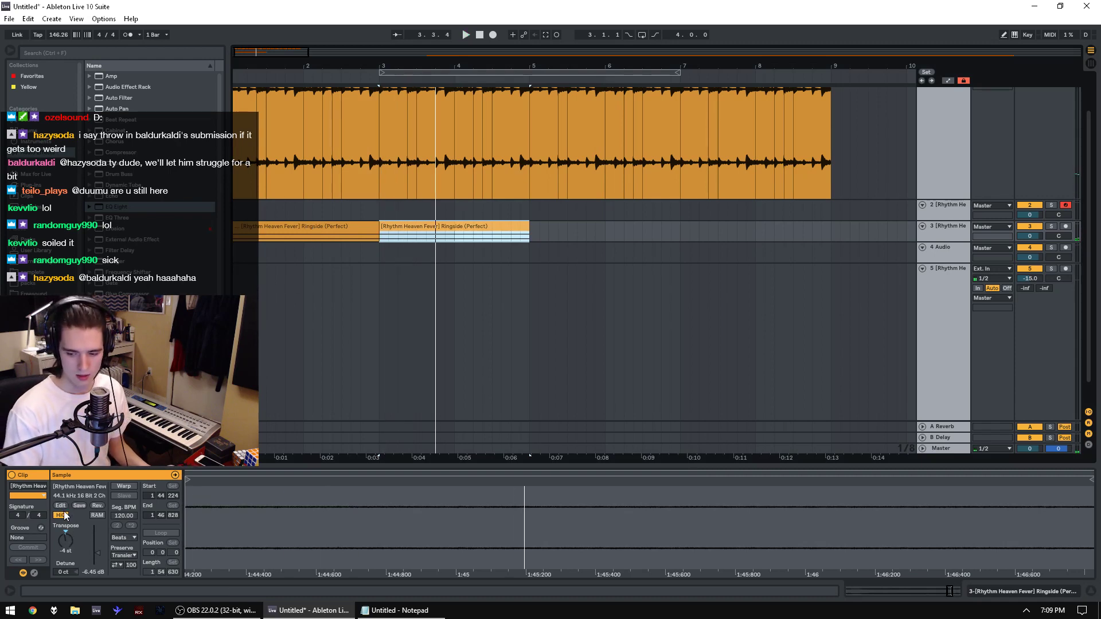
right_click(396, 535)
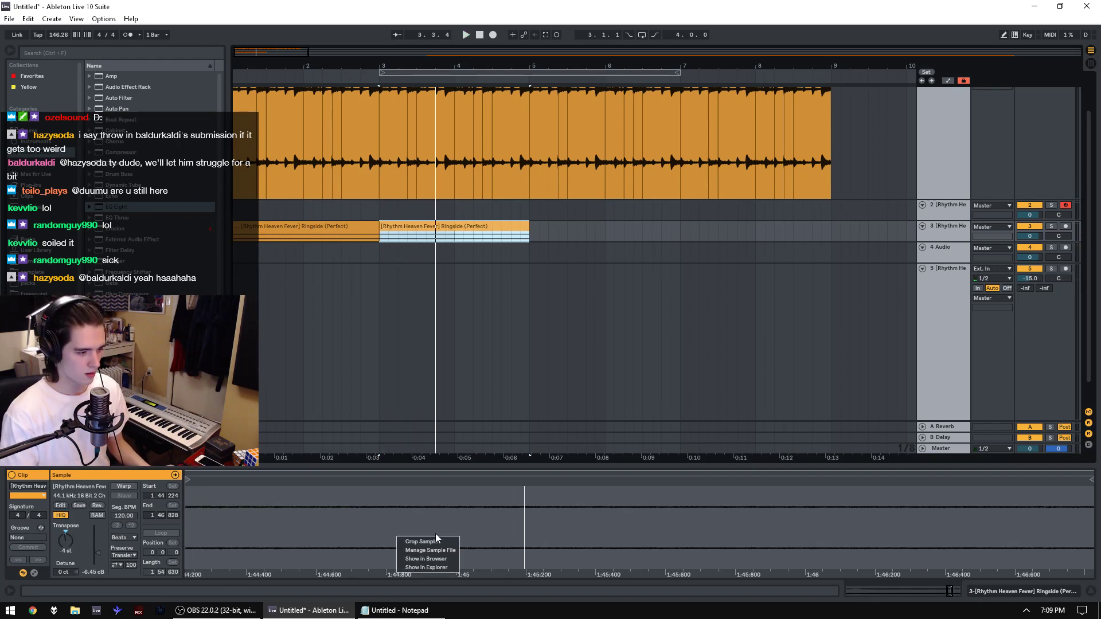
left_click(436, 539)
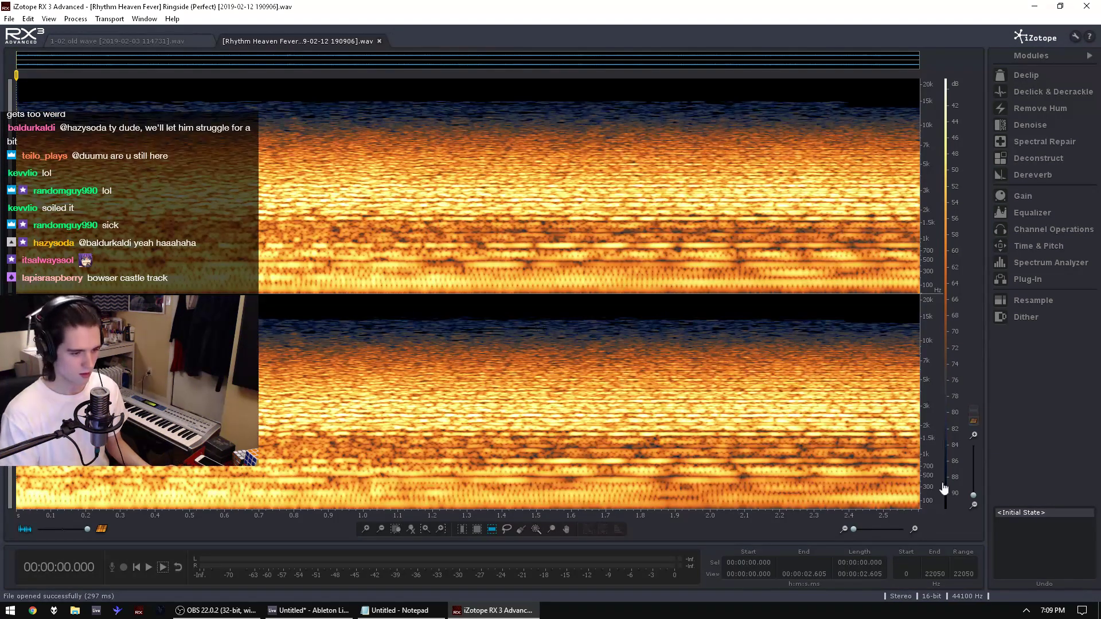
Step: Select and audition low frequency ranges of the sample, including 0 to 1234.5 Hz and about 86 to 179 Hz
left_click_drag(910, 446, 941, 521)
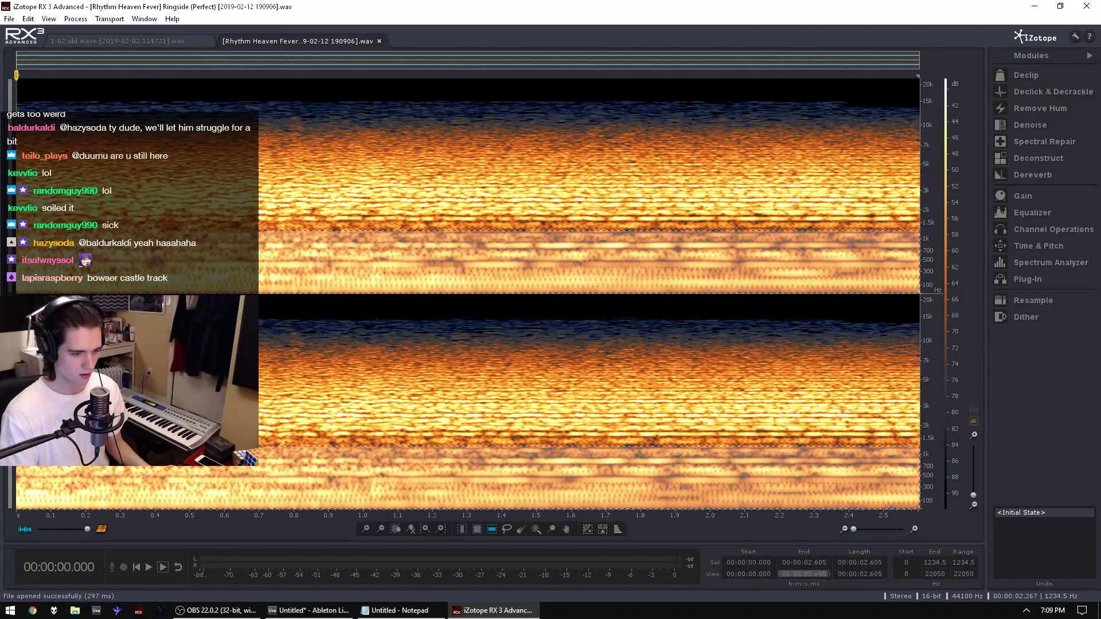
key("space")
left_click(838, 498)
left_click_drag(838, 502, 838, 496)
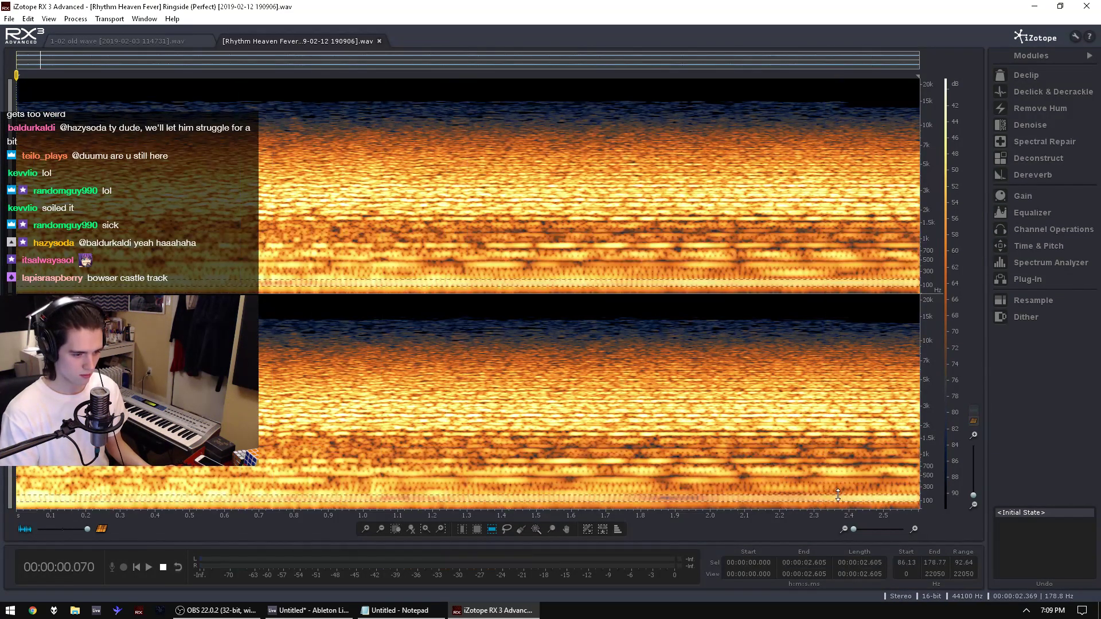
left_click_drag(973, 493, 973, 485)
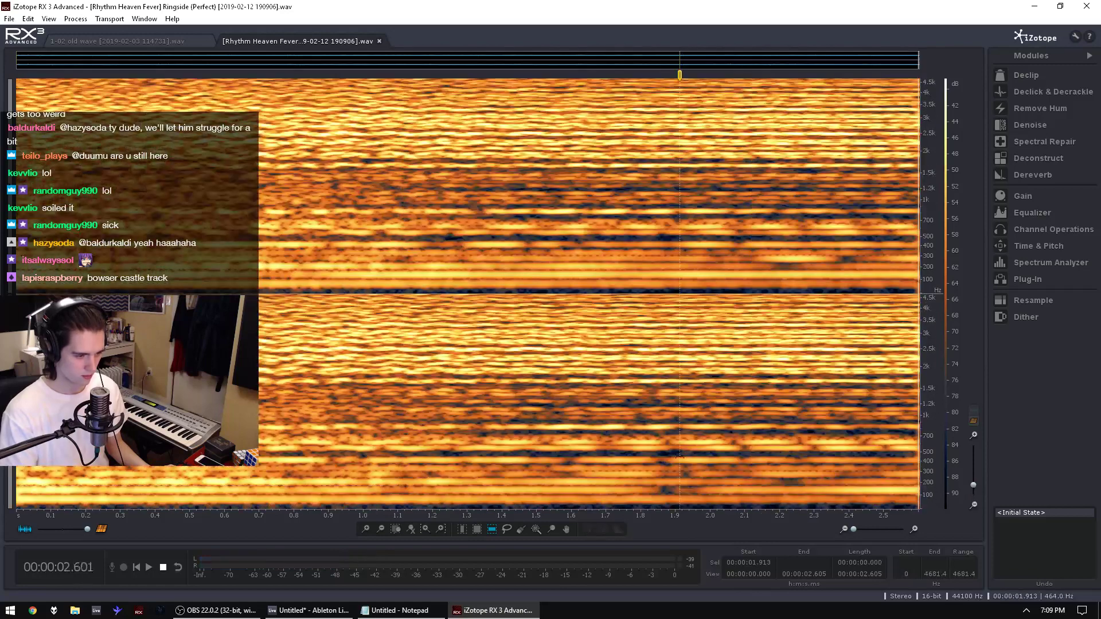
left_click(680, 492)
key("ctrl+a")
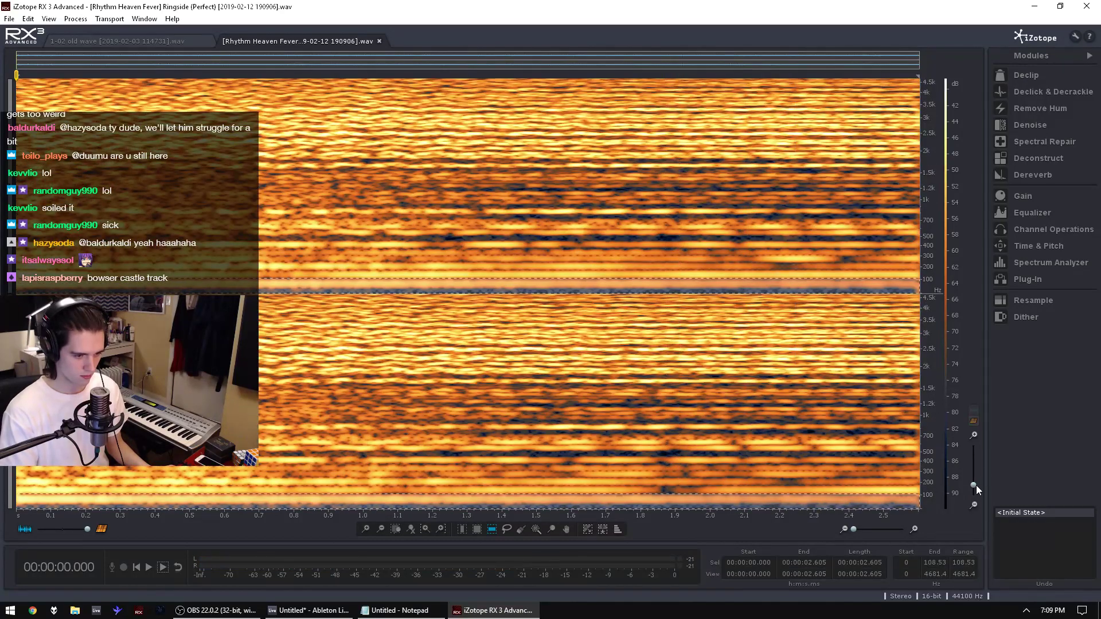
Step: Select the band from about 11 to 98 Hz, extend the selection to its harmonics and play it
left_click_drag(973, 485, 973, 472)
left_click_drag(611, 470, 609, 504)
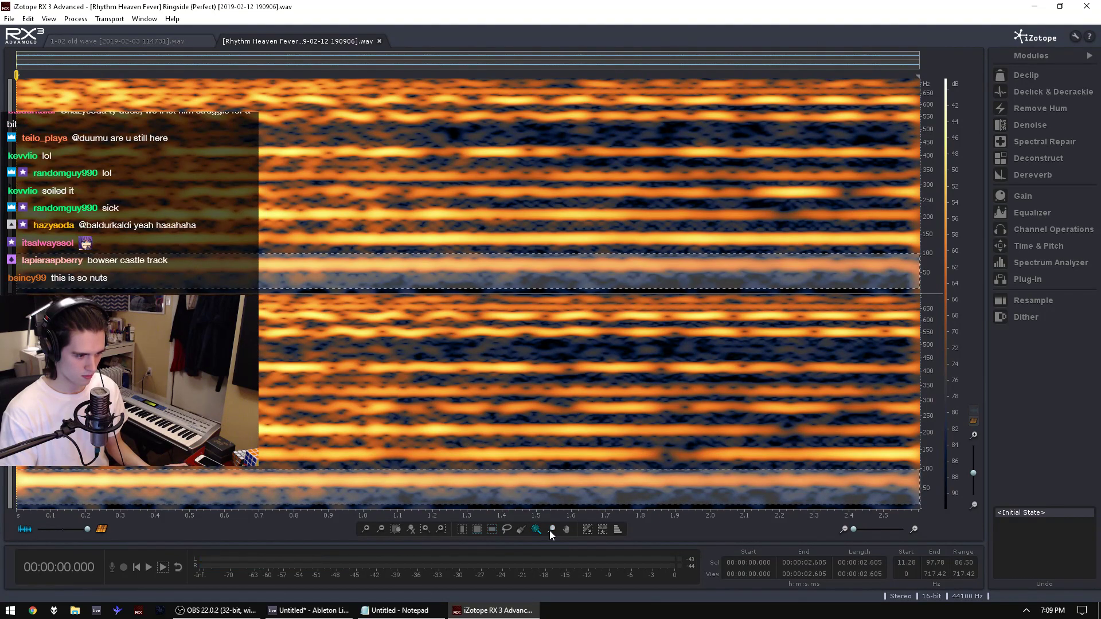
left_click(548, 487)
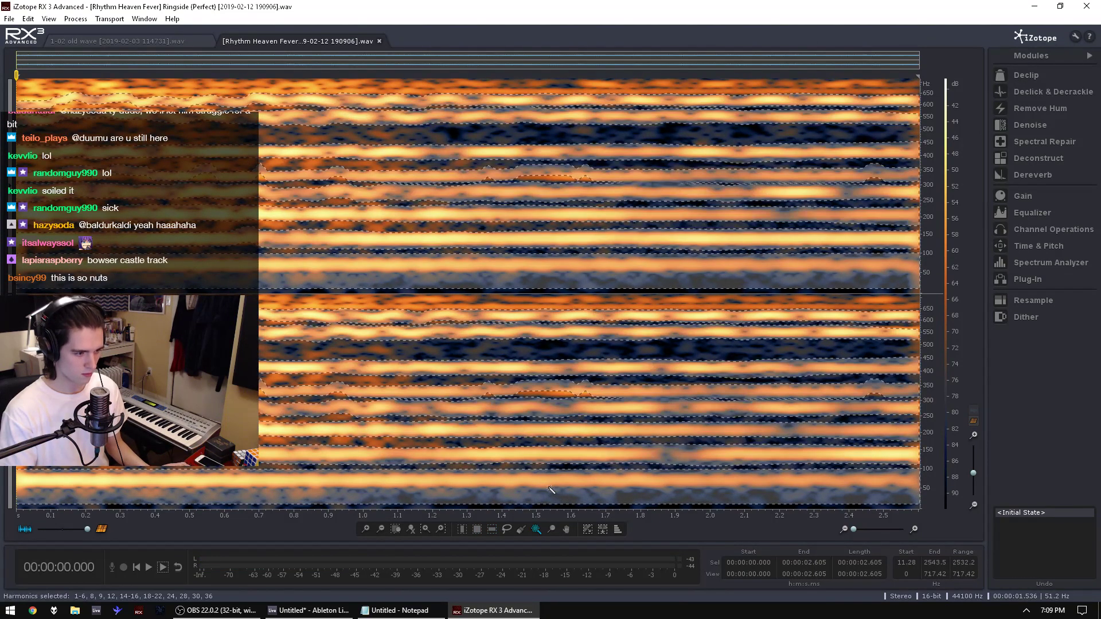
key("space")
Step: Select the separate bright harmonic bands between about 43 and 584 Hz across the whole sample and audition them
left_click(491, 529)
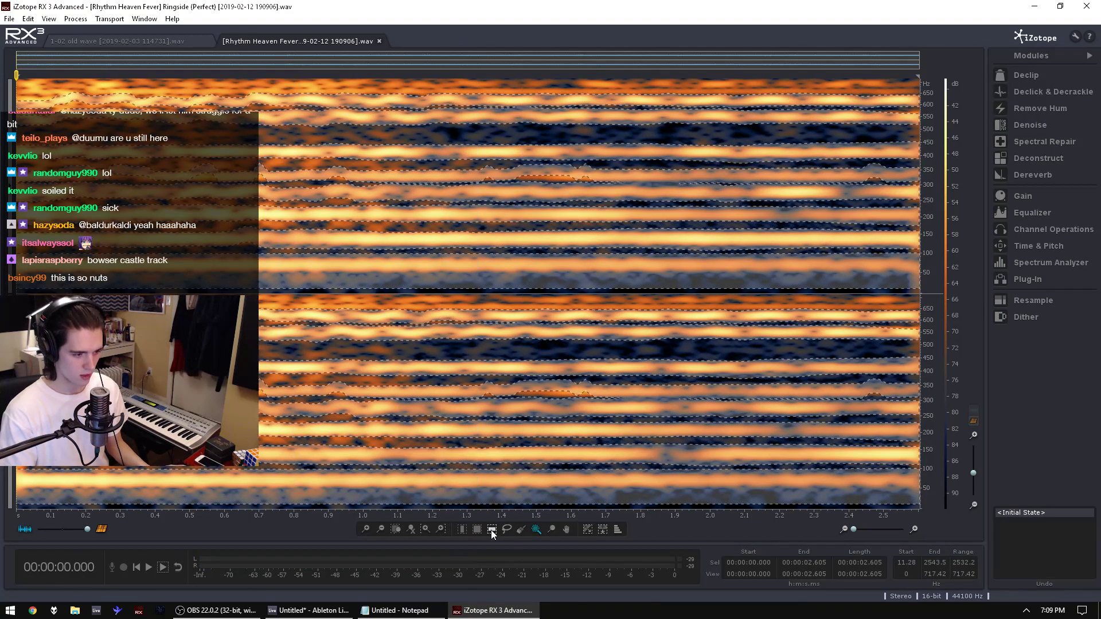
left_click_drag(508, 490, 501, 439)
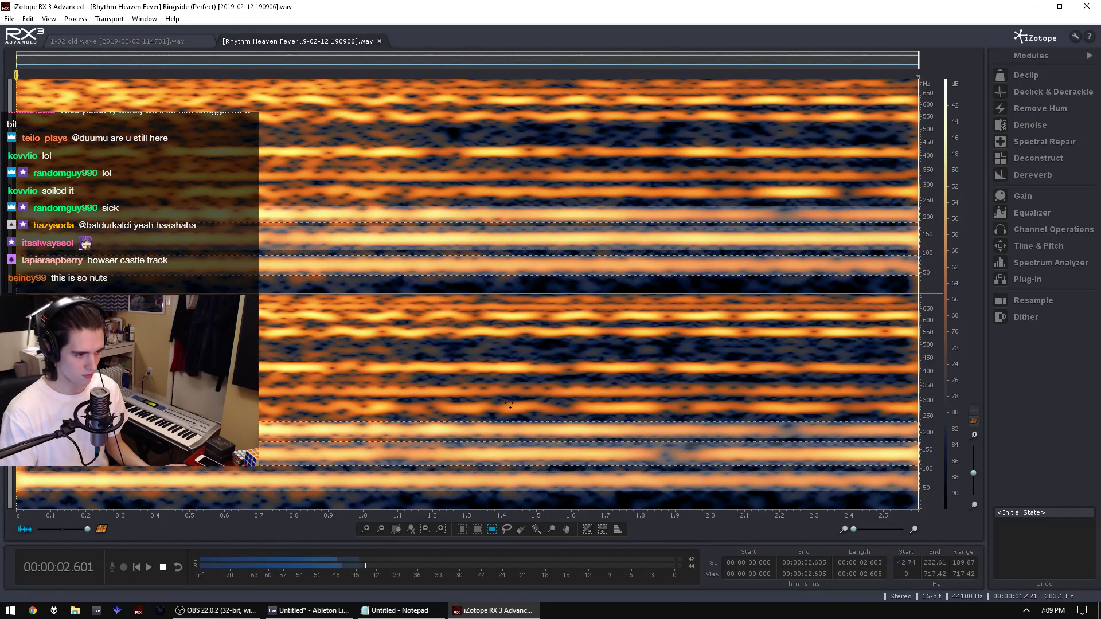
left_click_drag(495, 399, 514, 324)
key("space")
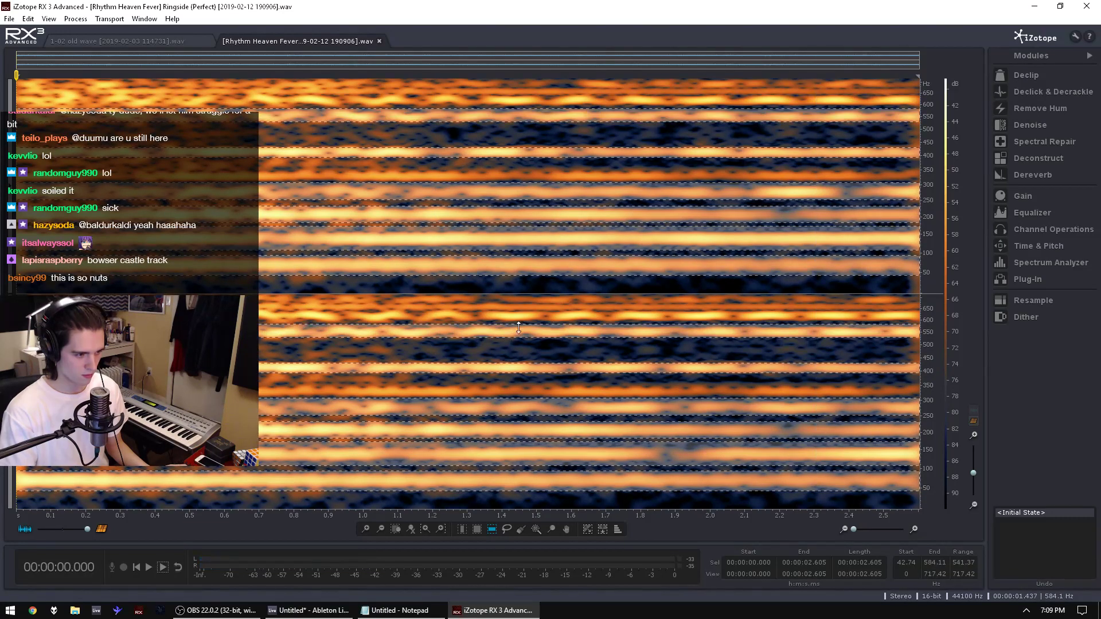
key("space")
key("space")
key("space")
Step: Try adding the band at about 800 to 900 Hz to the selection, play it and undo the addition
left_click_drag(934, 362, 869, 426)
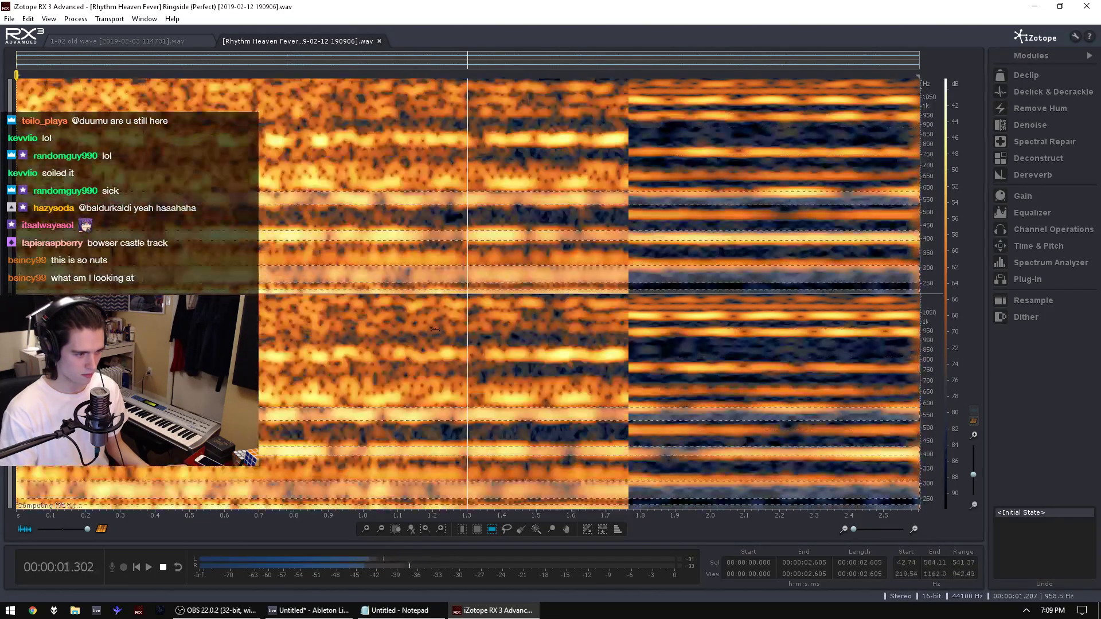
left_click_drag(534, 406, 535, 341)
key("space")
key("ctrl+z")
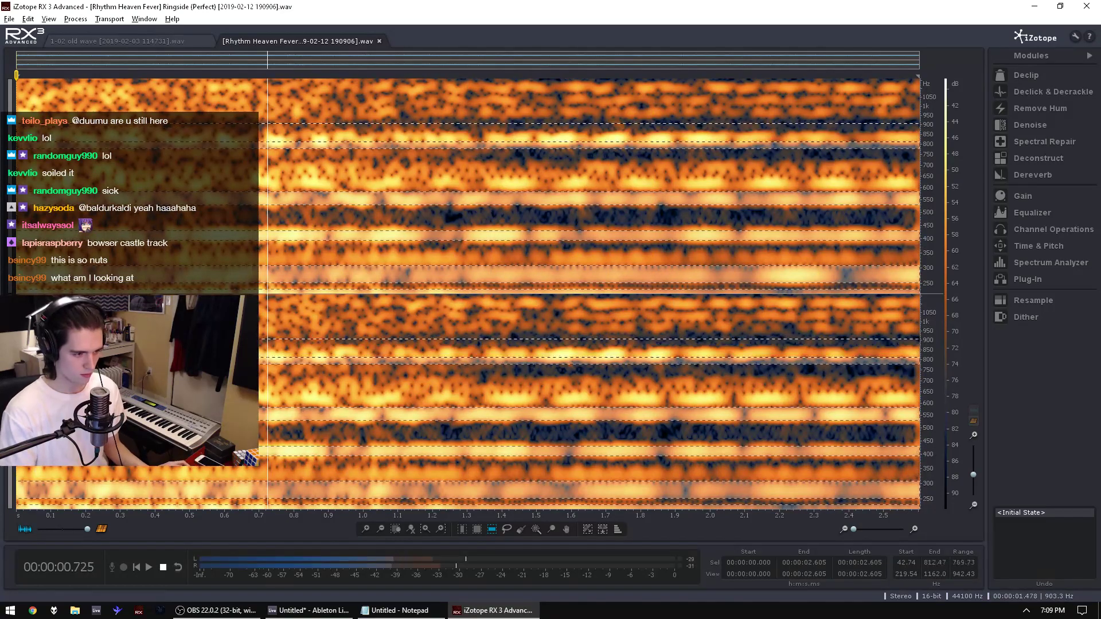
key("space")
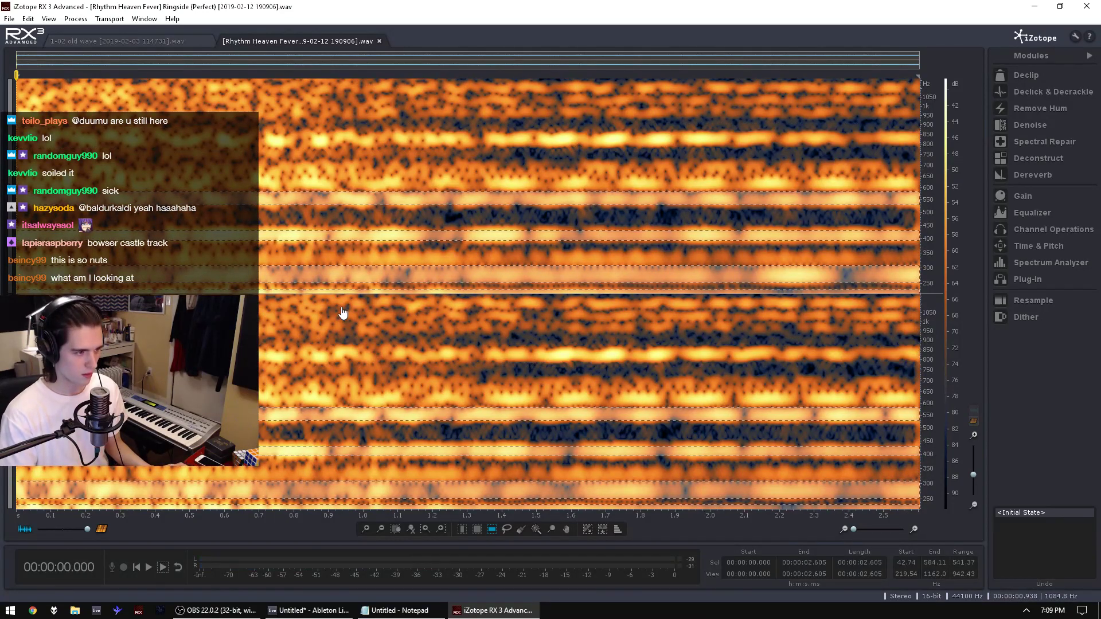
Step: Cut the selected harmonic bands and create a new file from the clipboard
left_click(27, 19)
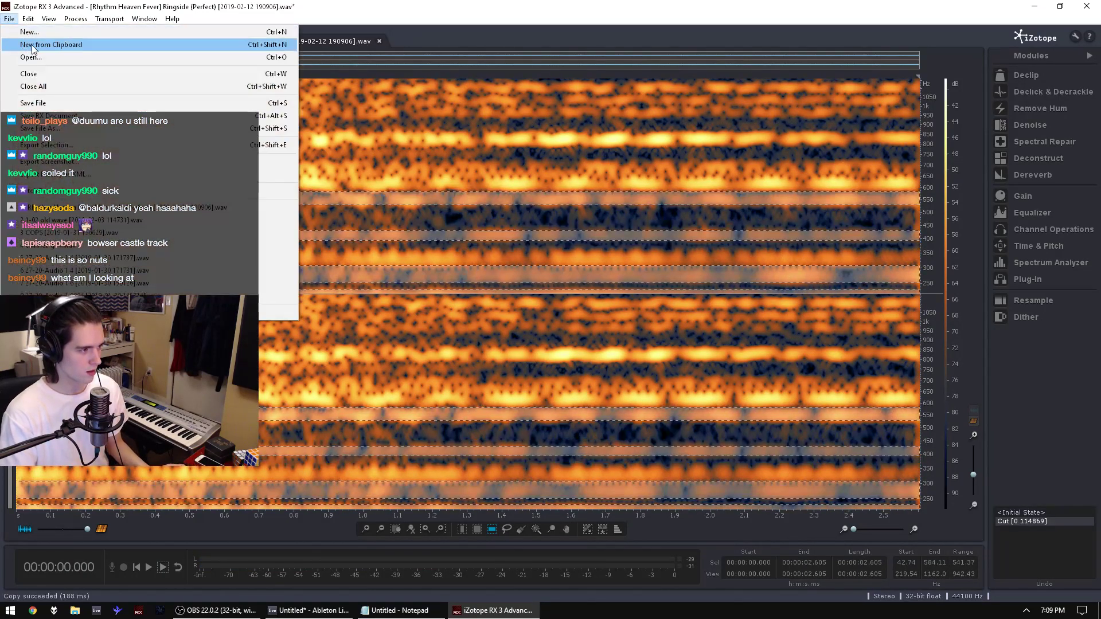
left_click(51, 43)
key("ctrl+n")
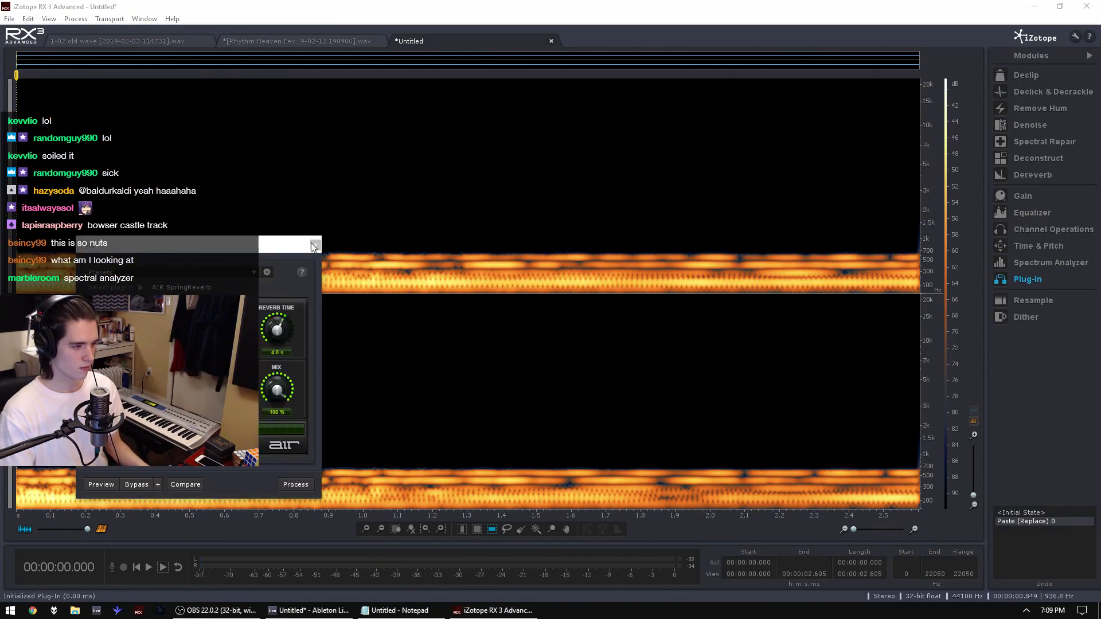
Step: Try shifting the new file's pitch by -7 semitones with Time & Pitch, and undo it
left_click(314, 246)
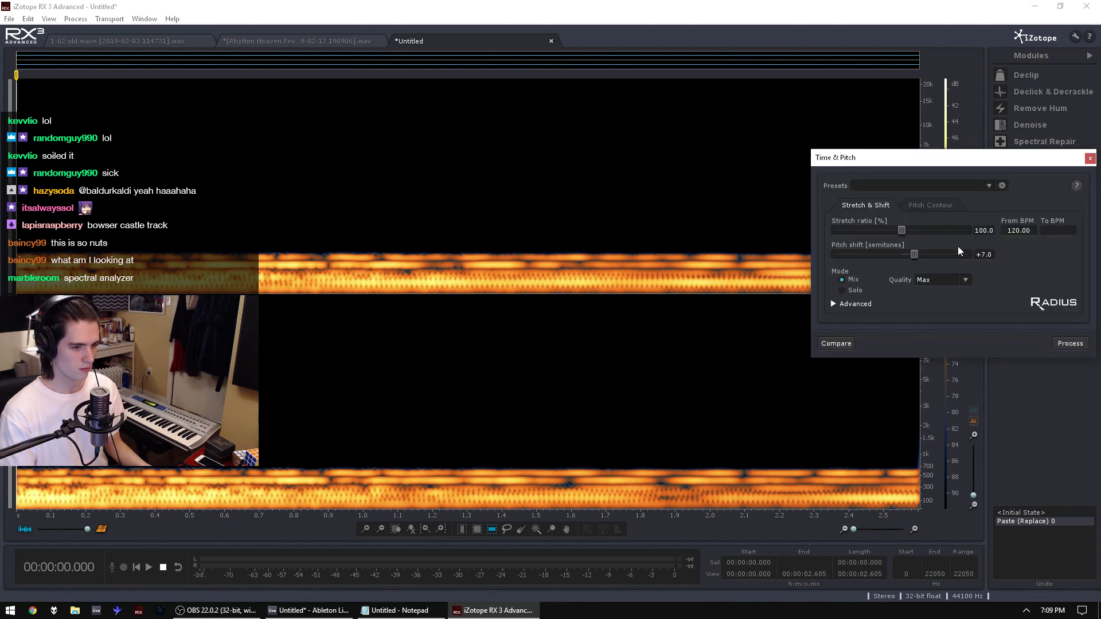
key("space")
key("space")
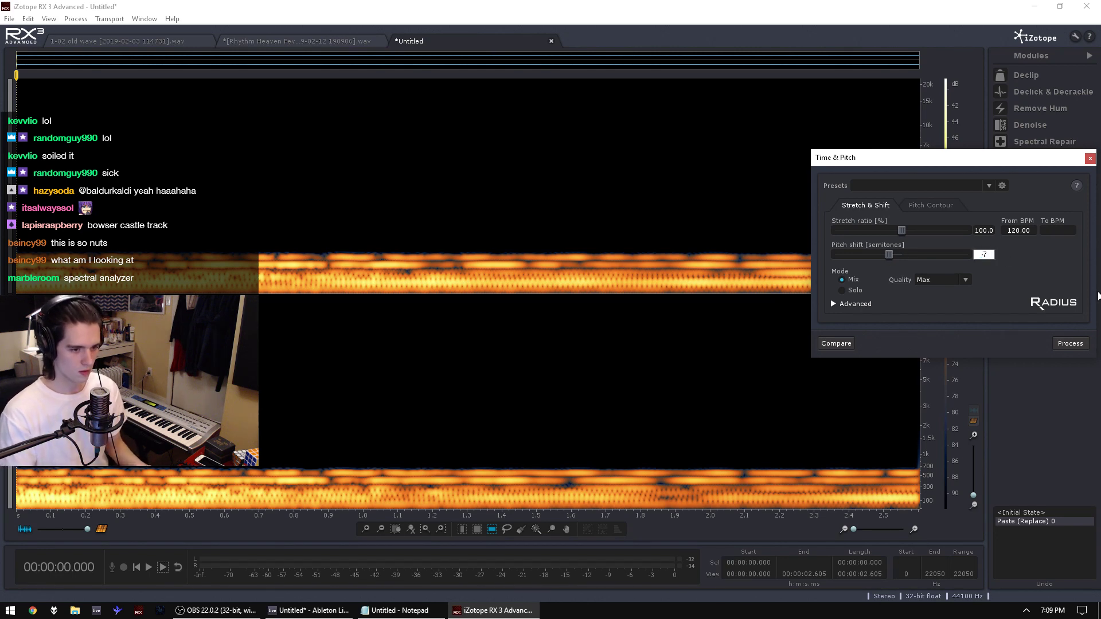
left_click(1068, 343)
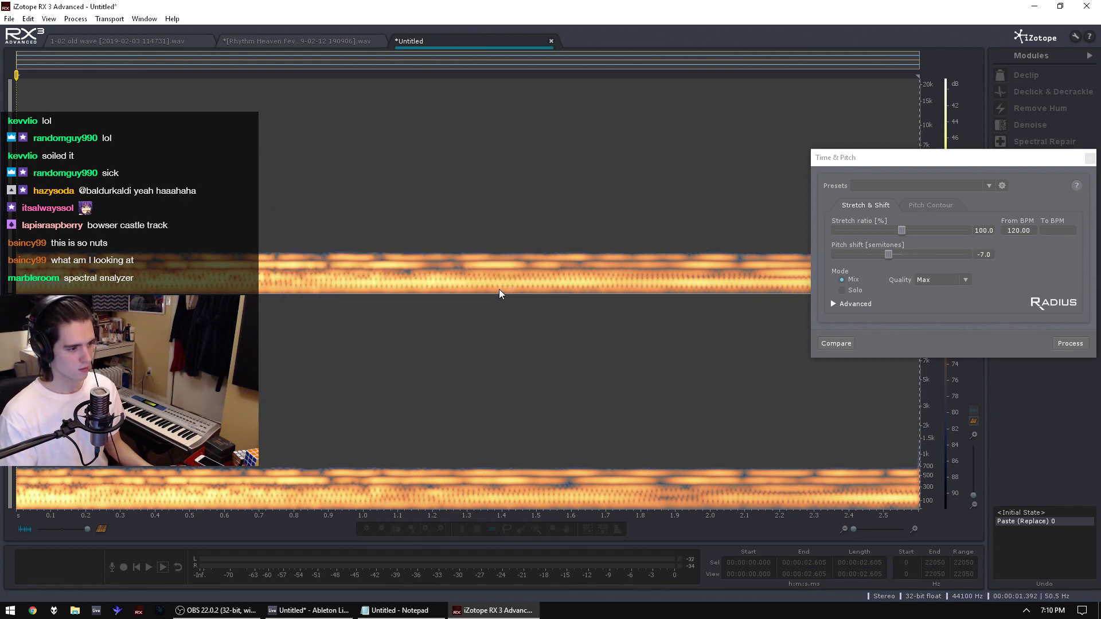
key("ctrl+z")
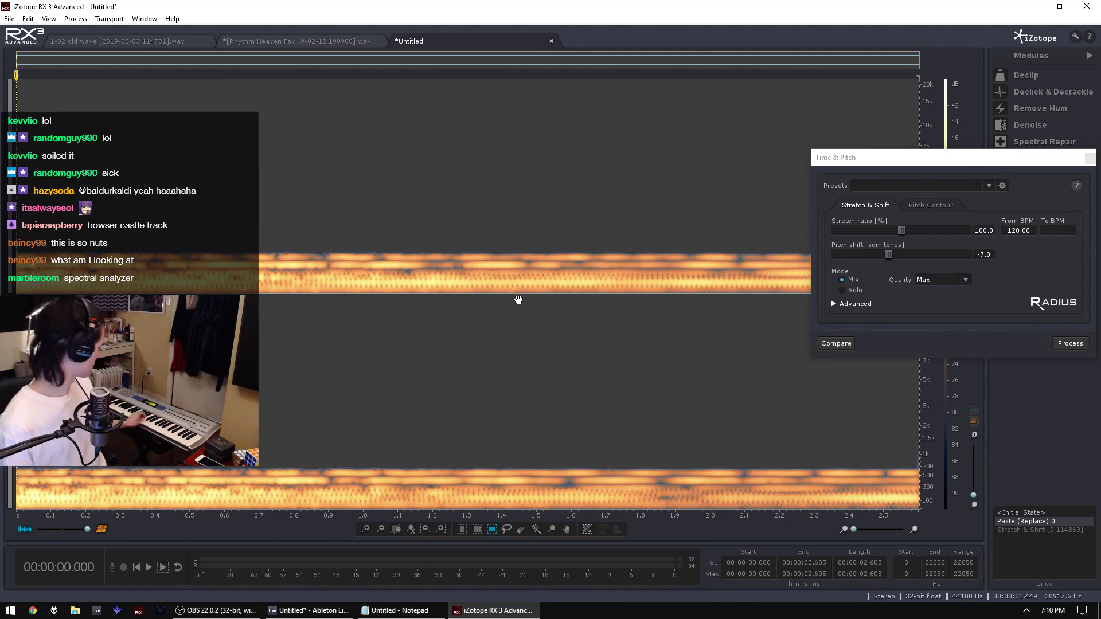
Step: Set the pitch shift to -4 semitones and process the new file
left_click(991, 254)
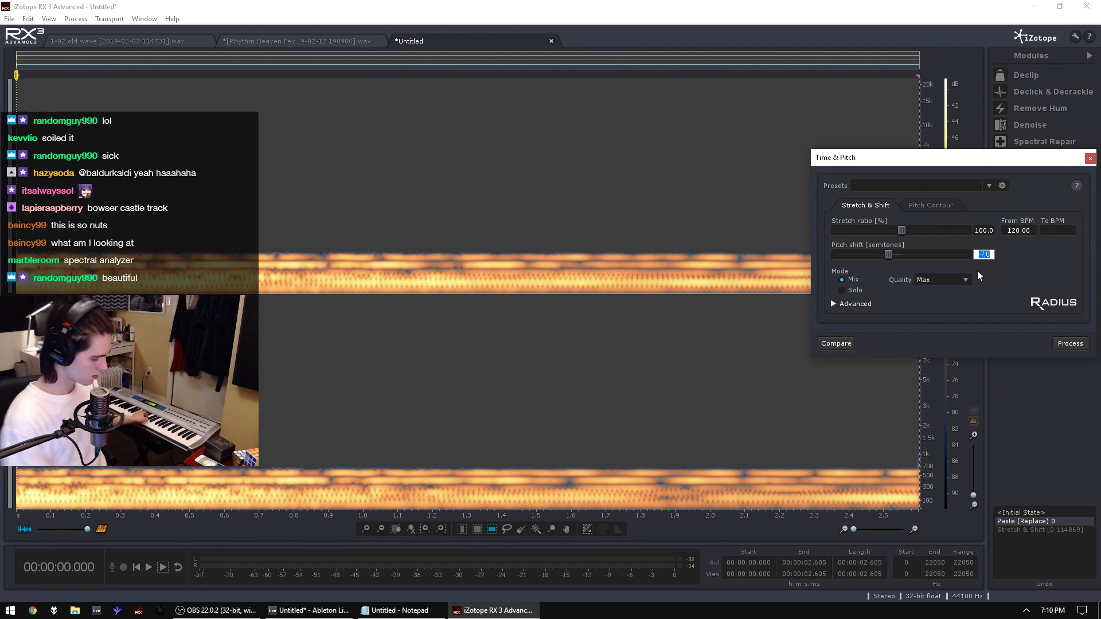
left_click(1069, 344)
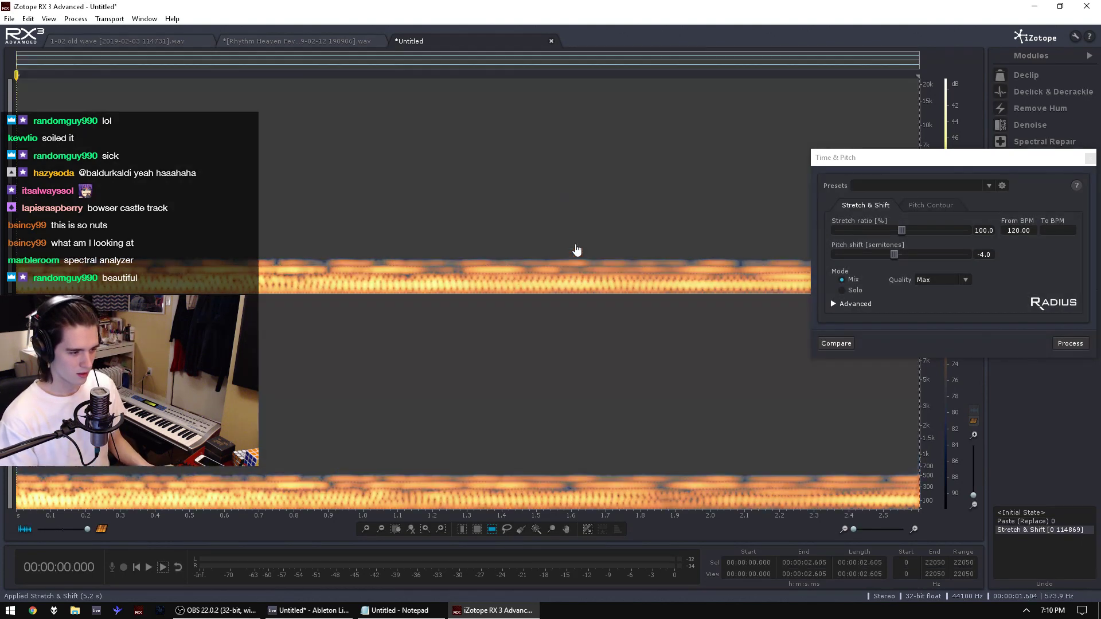
Step: Paste the pitch-shifted audio into the Ringside file in Mix mode, play the result and close iZotope RX 3
key("ctrl+x")
left_click(302, 39)
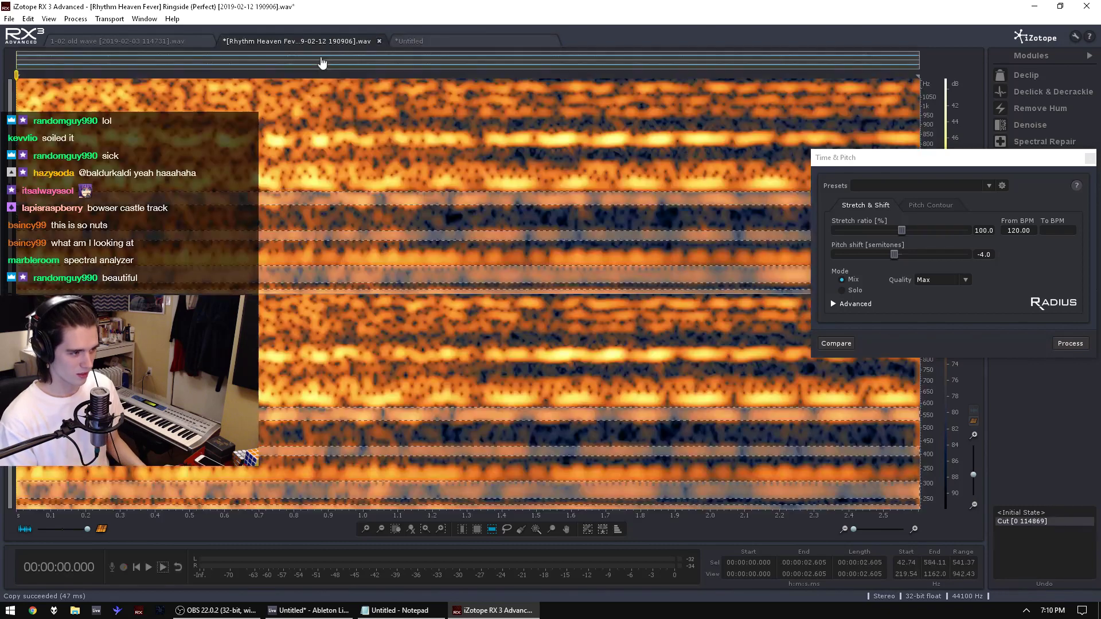
left_click(1089, 159)
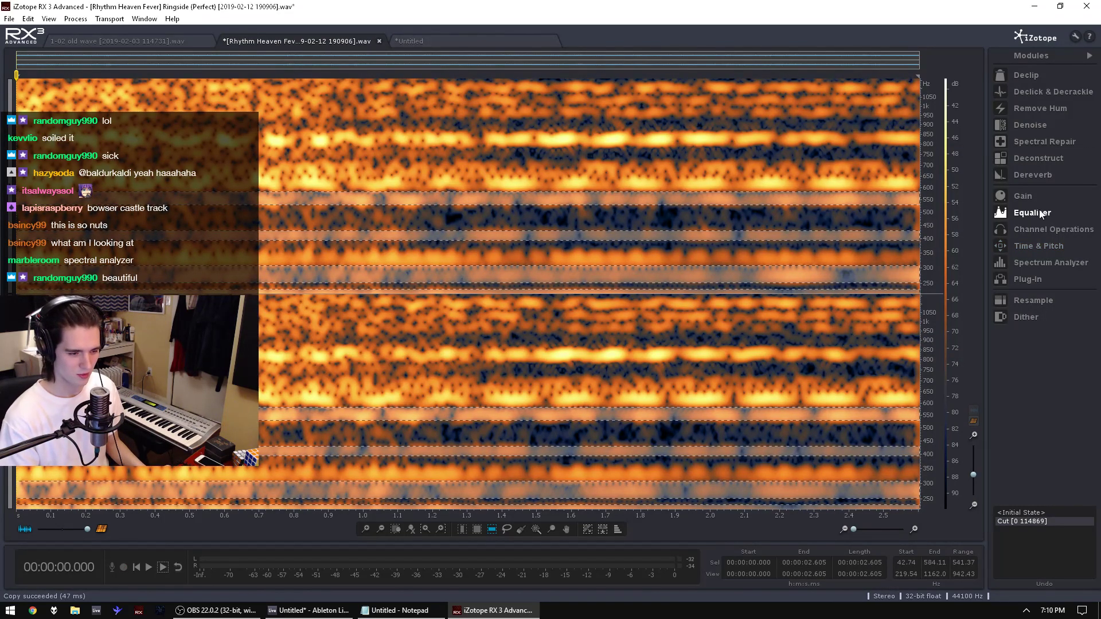
left_click(26, 19)
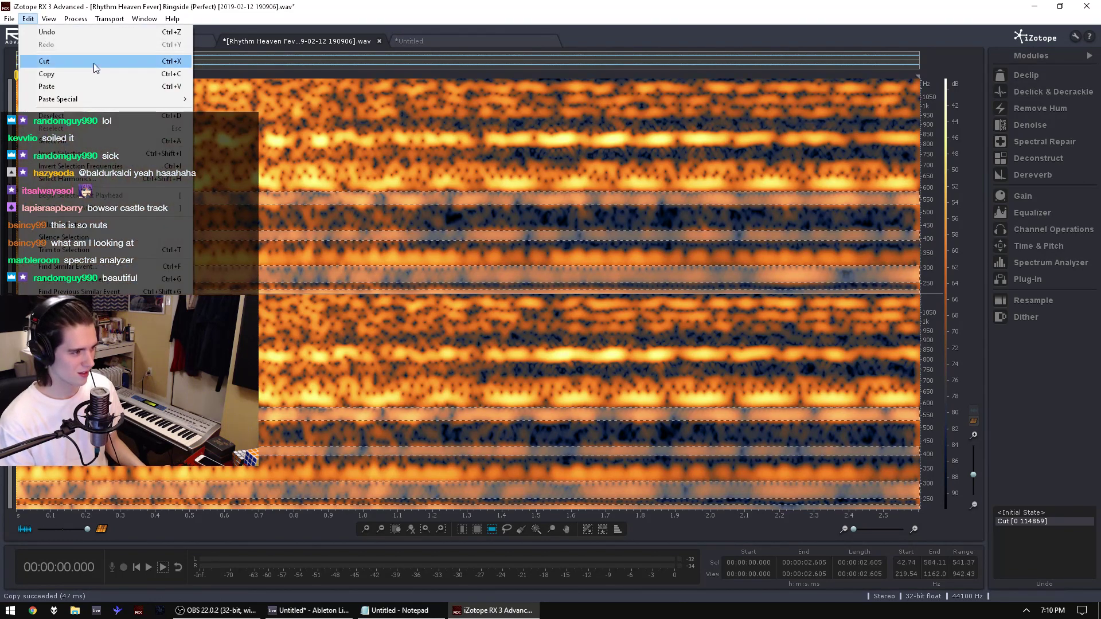
mouse_move(143, 99)
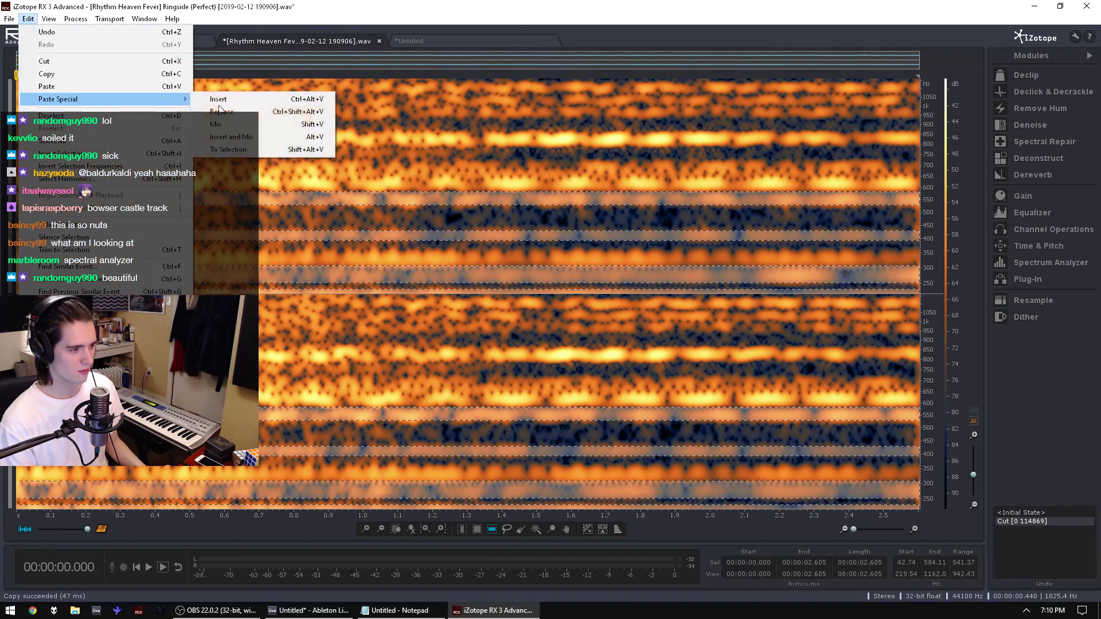
left_click(270, 123)
key("space")
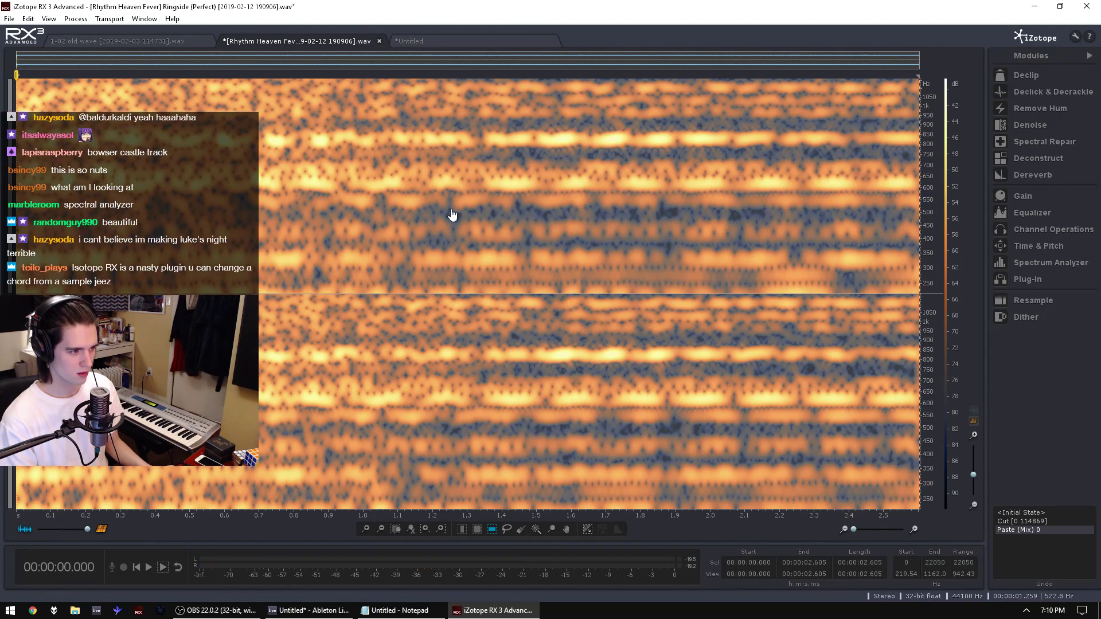
left_click(1086, 6)
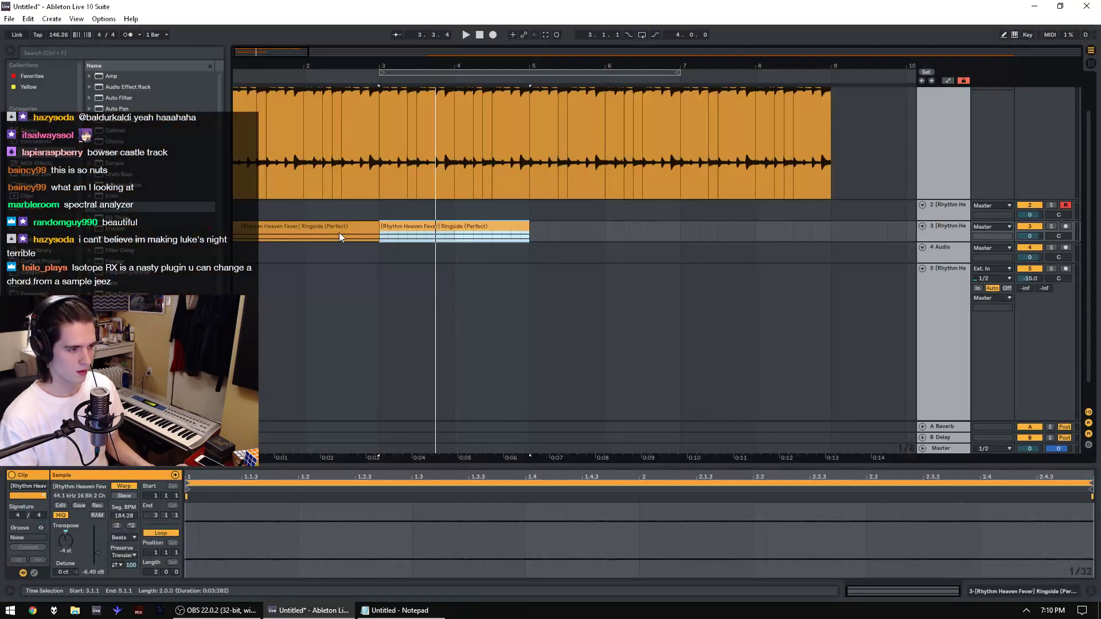
Step: Add an EQ Eight to track 3 and set band 8 as a high cut at 261 Hz with a Q of 18.0
left_click(338, 226, "shift")
key("space")
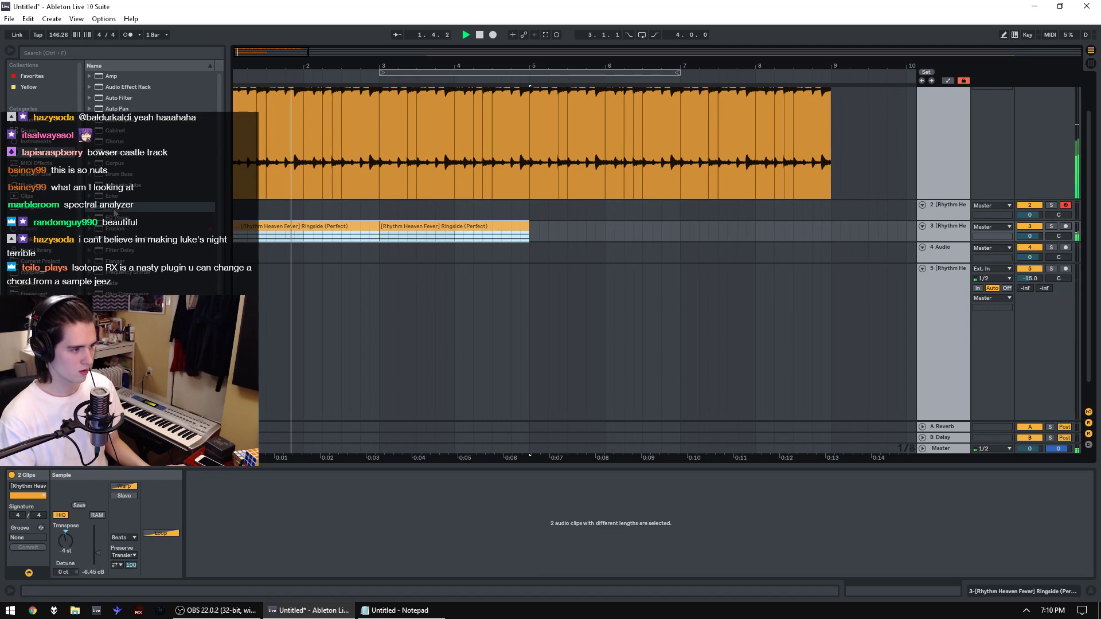
left_click_drag(116, 213, 356, 242)
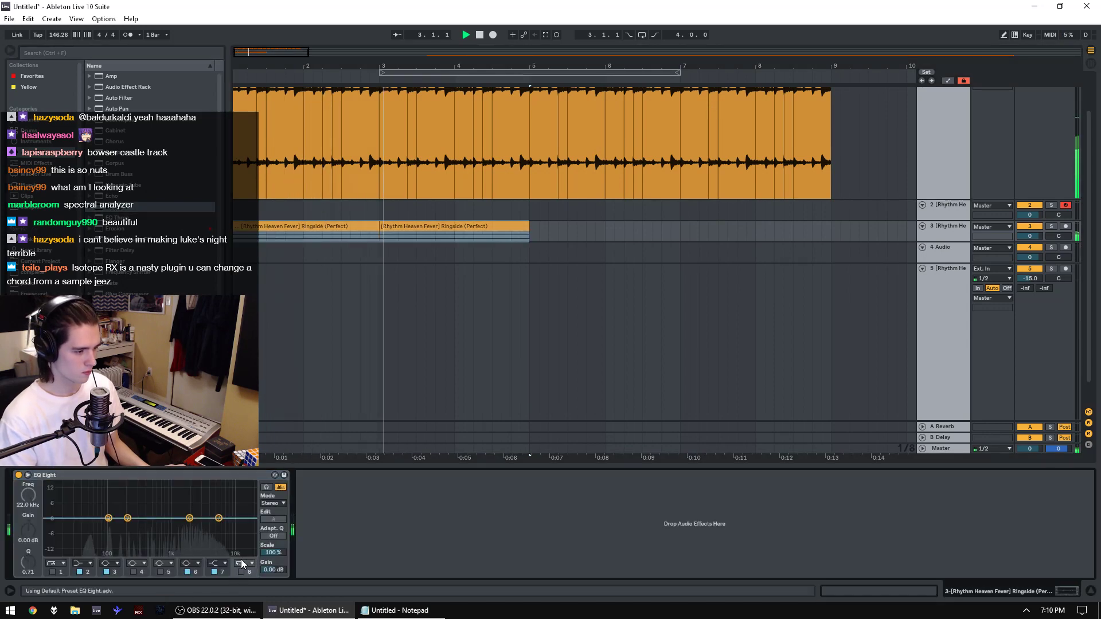
left_click(241, 571)
left_click_drag(256, 525, 134, 483)
key("space")
key("space")
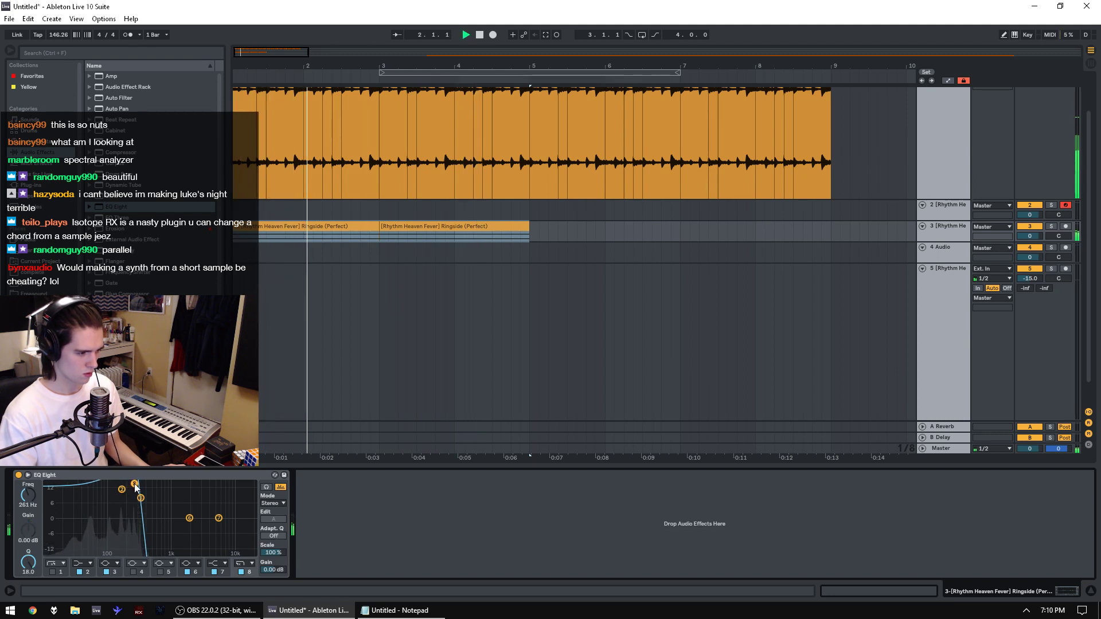
Step: Duplicate track 3's clip at bar 3 to bar 5, set the copy's transpose to 3 semitones and play it
left_click(399, 240)
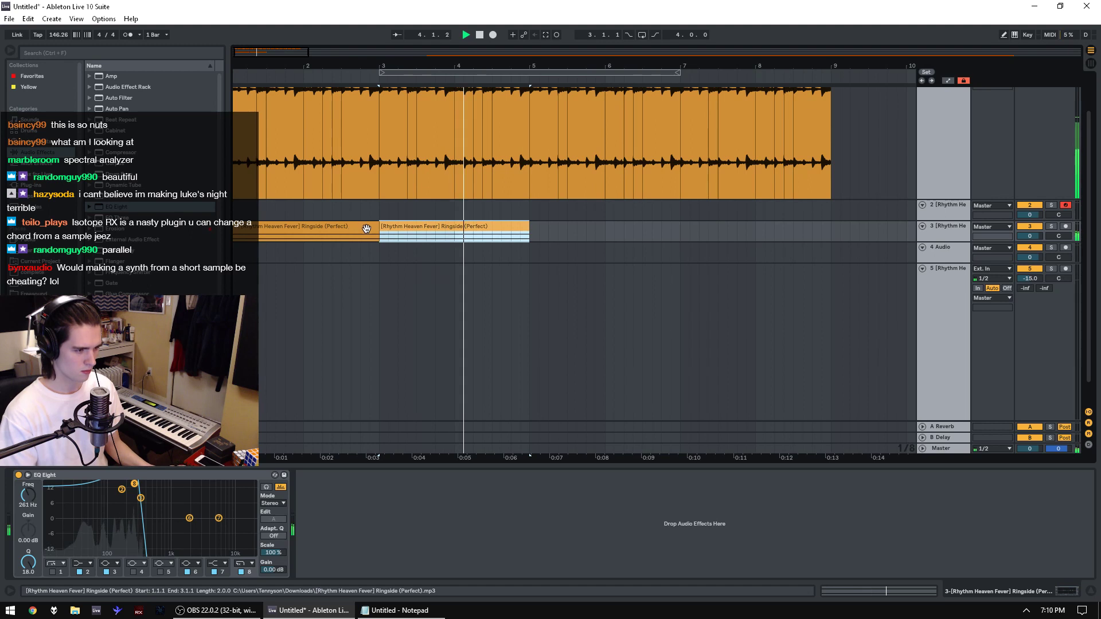
key("ctrl+d")
key("shift+Tab")
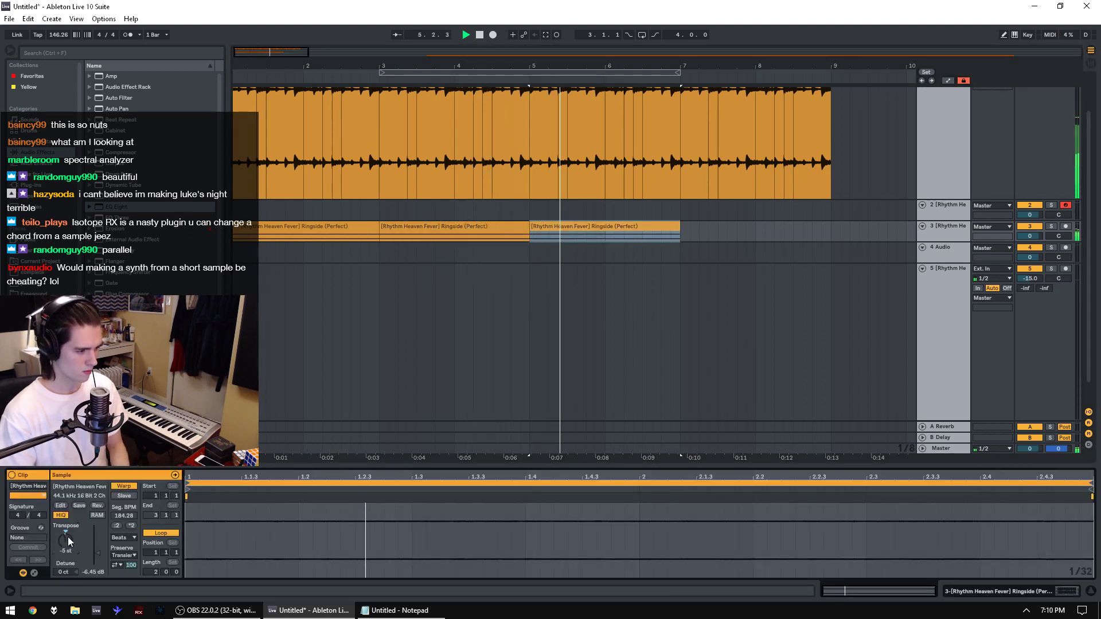
scroll(68, 536, "down", 4)
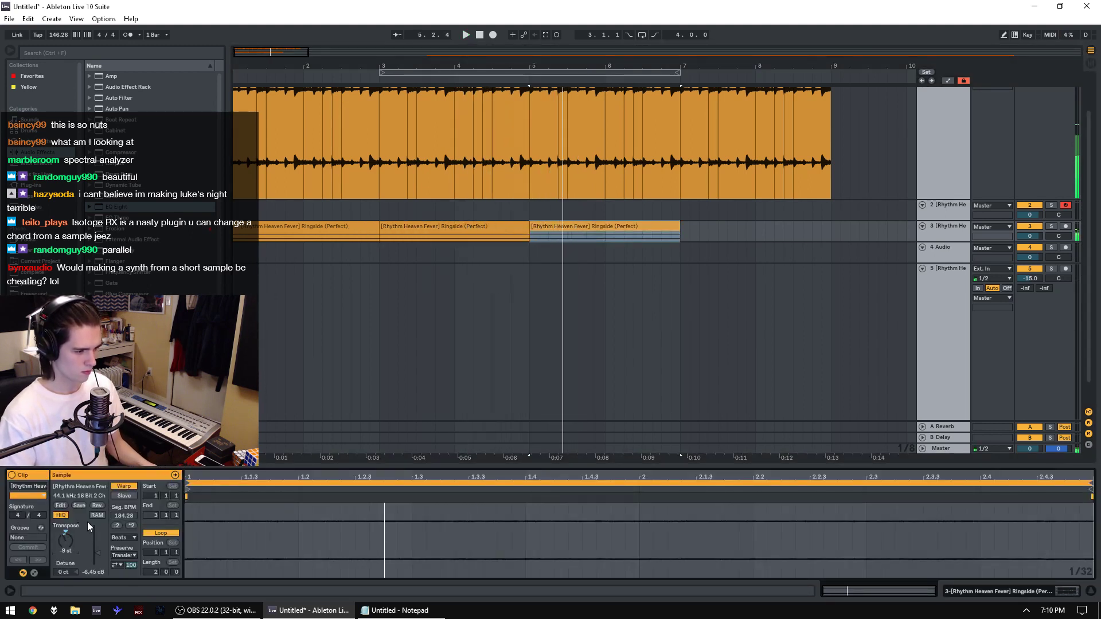
key("space")
key("space")
type("3")
key("Return")
key("space")
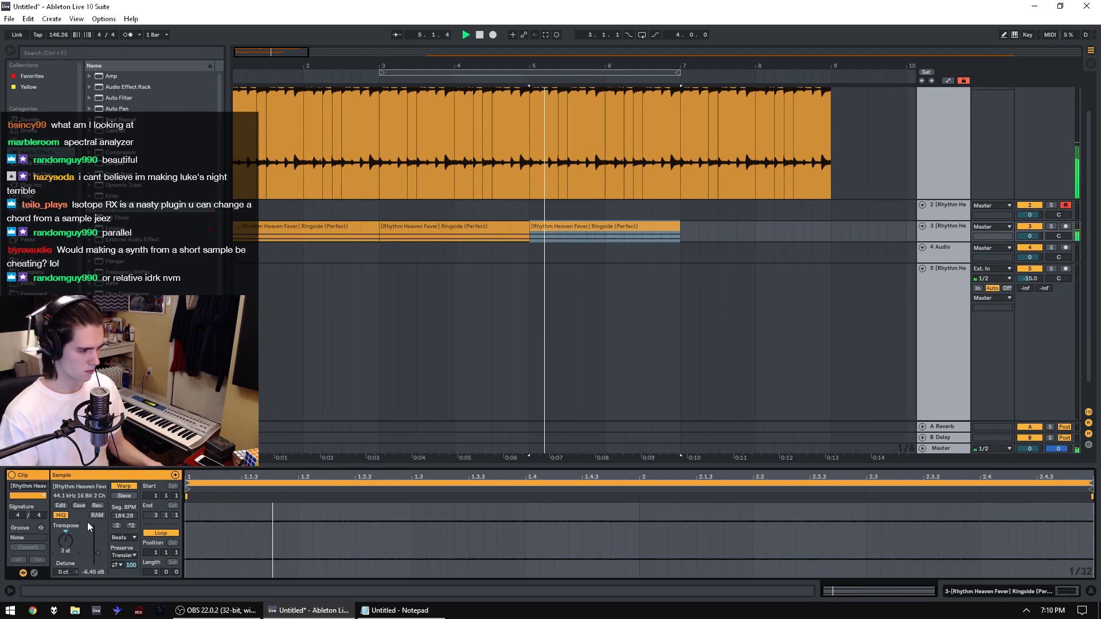
Step: Copy track 3's first clip to bar 7
left_click(478, 229)
left_click(343, 226)
key("ctrl+c")
left_click(686, 237)
key("ctrl+v")
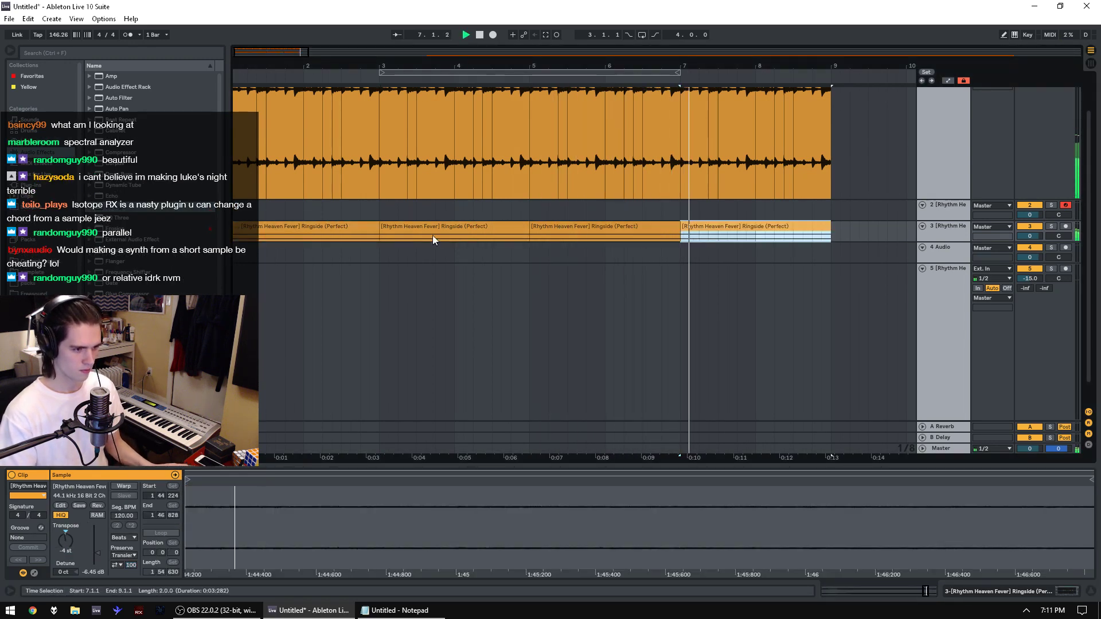
left_click(307, 234, "shift")
key("space")
Step: Set the transpose of the clip at bar 7 to -16 semitones, playing it to check the pitch
left_click(743, 225)
key("space")
key("space")
key("space")
key("space")
left_click_drag(66, 542, 65, 549)
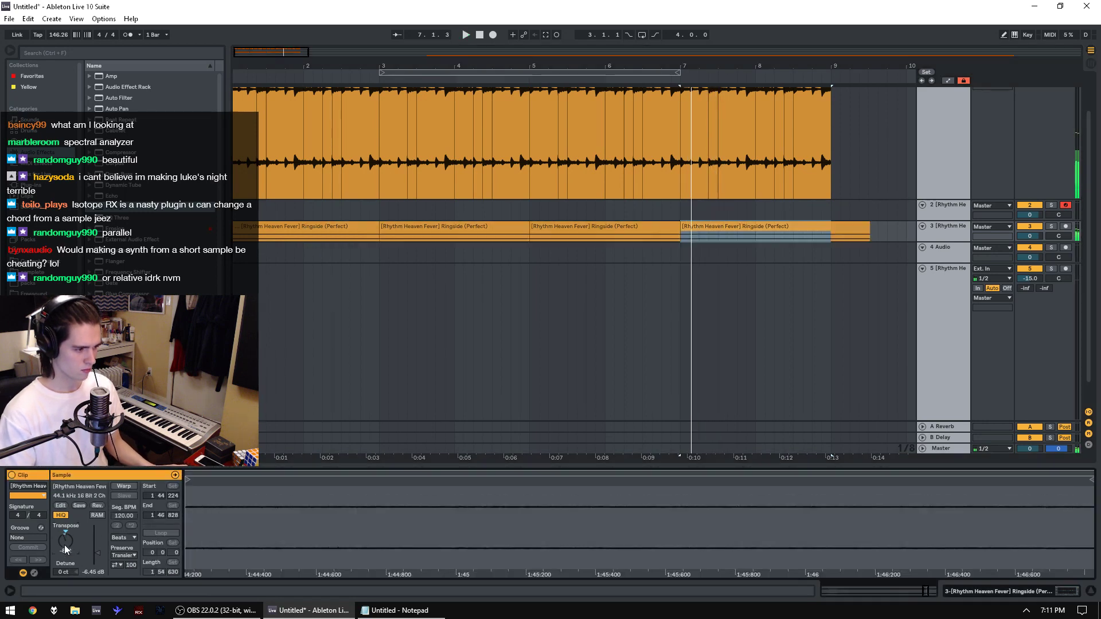
scroll(65, 549, "down", 3)
key("Down")
key("Down")
key("space")
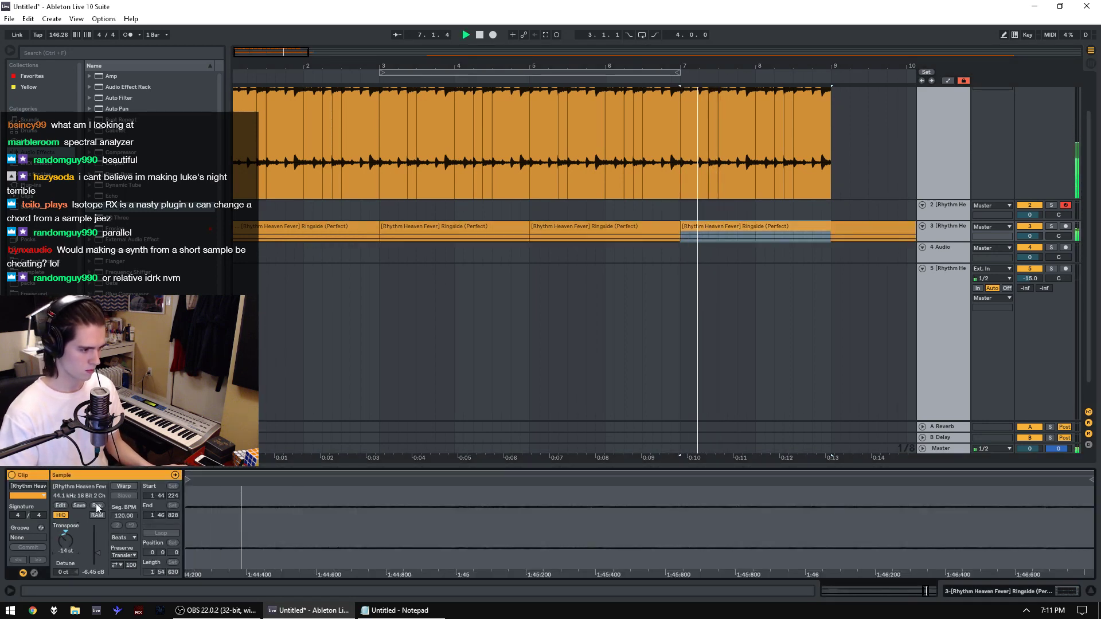
key("space")
key("Down")
key("space")
key("space")
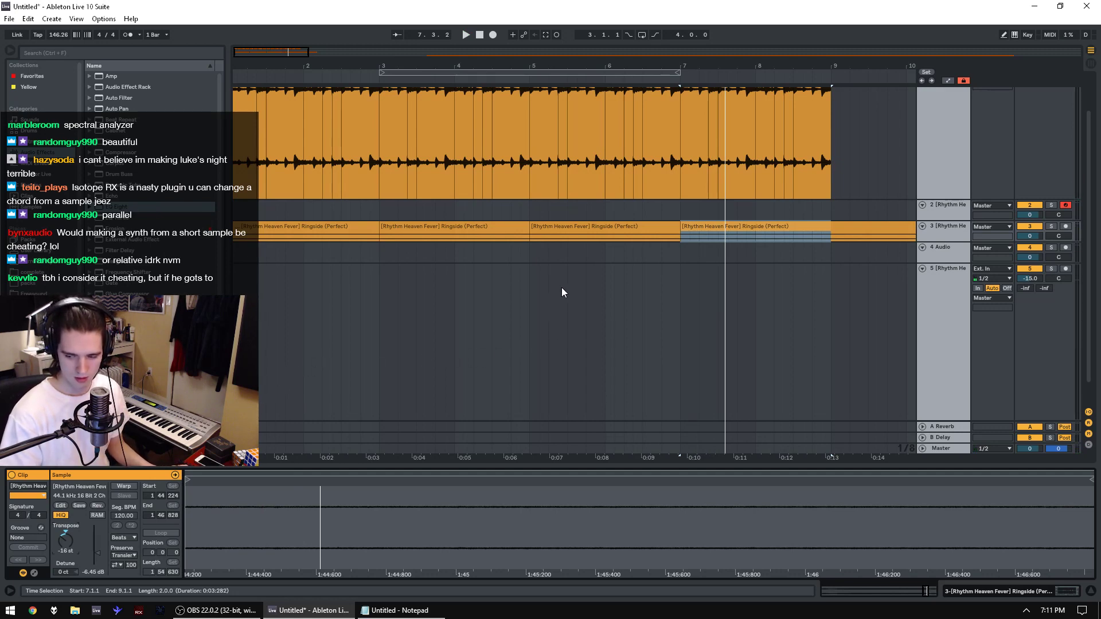
key("space")
Step: Split the lowered clip at bar 9, move its second part to bar 7 and play all four clips on track 3
left_click(835, 235)
key("ctrl+e")
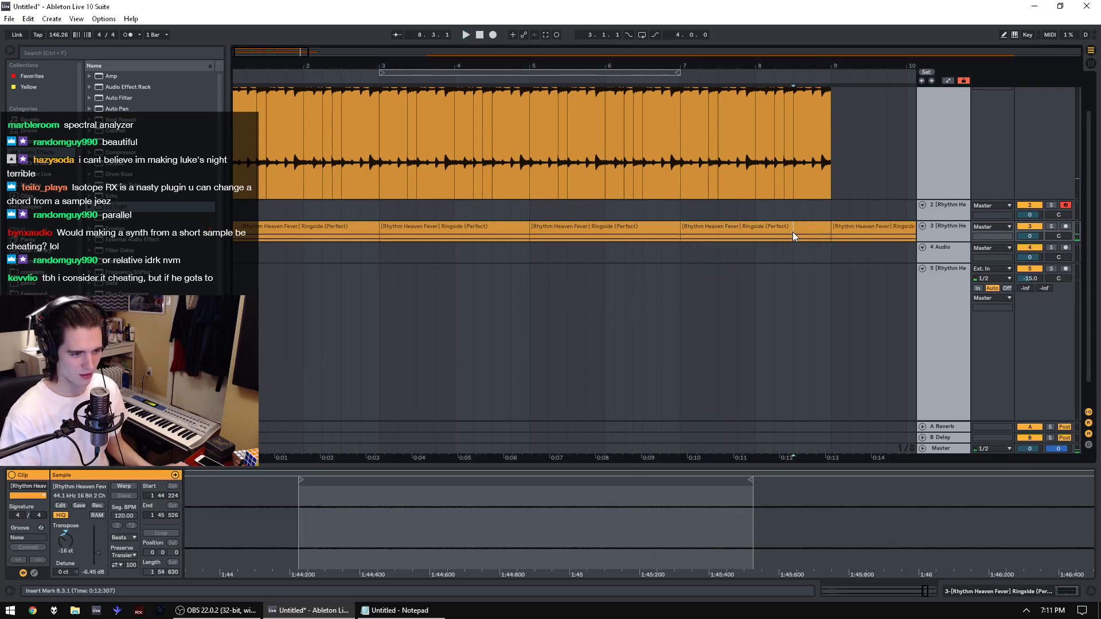
mouse_move(789, 227)
left_mouse_down()
mouse_move(810, 223)
mouse_move(723, 227)
left_mouse_up()
key("space")
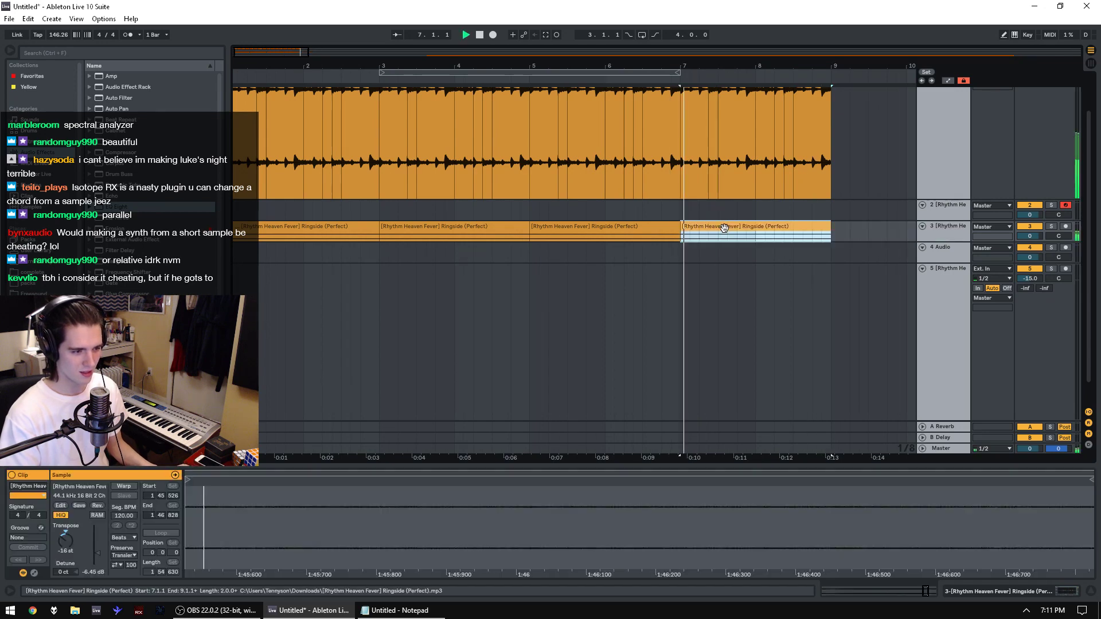
left_click(365, 229, "shift")
key("space")
key("space")
Step: Add the AIRReverb plug-in after the EQ Eight on track 1
double_click(964, 227)
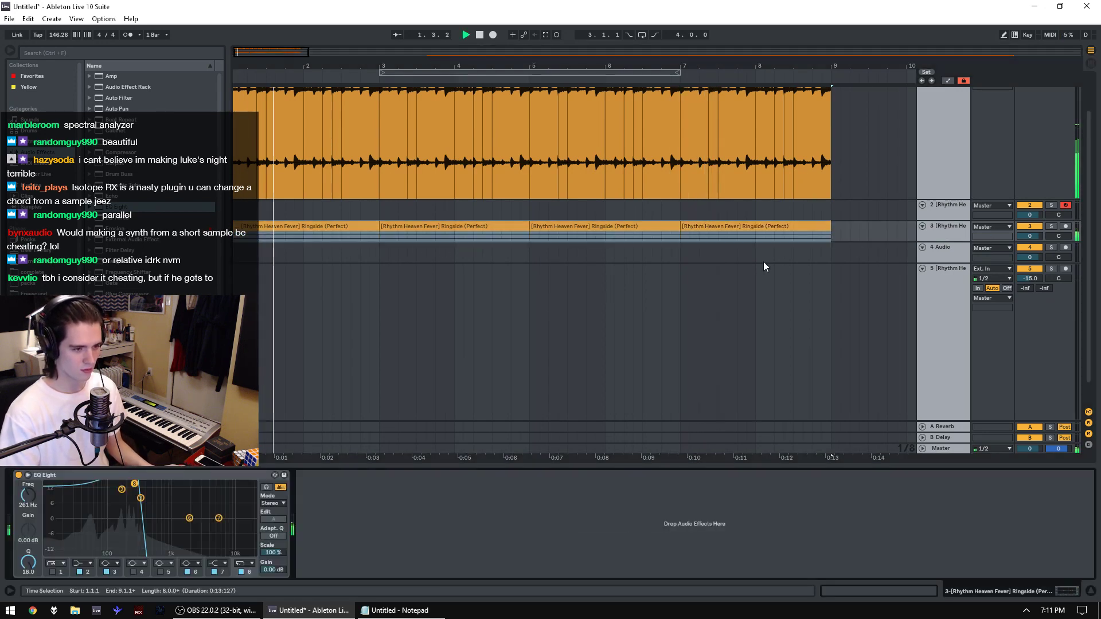
scroll(941, 198, "up", 2)
left_click(950, 153)
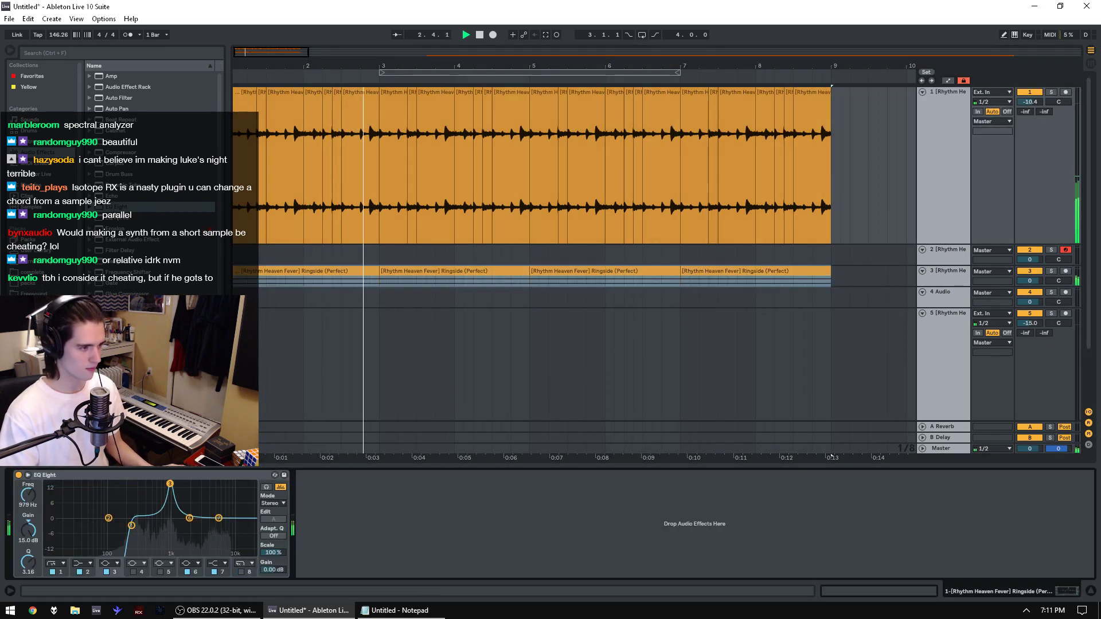
left_click(34, 188)
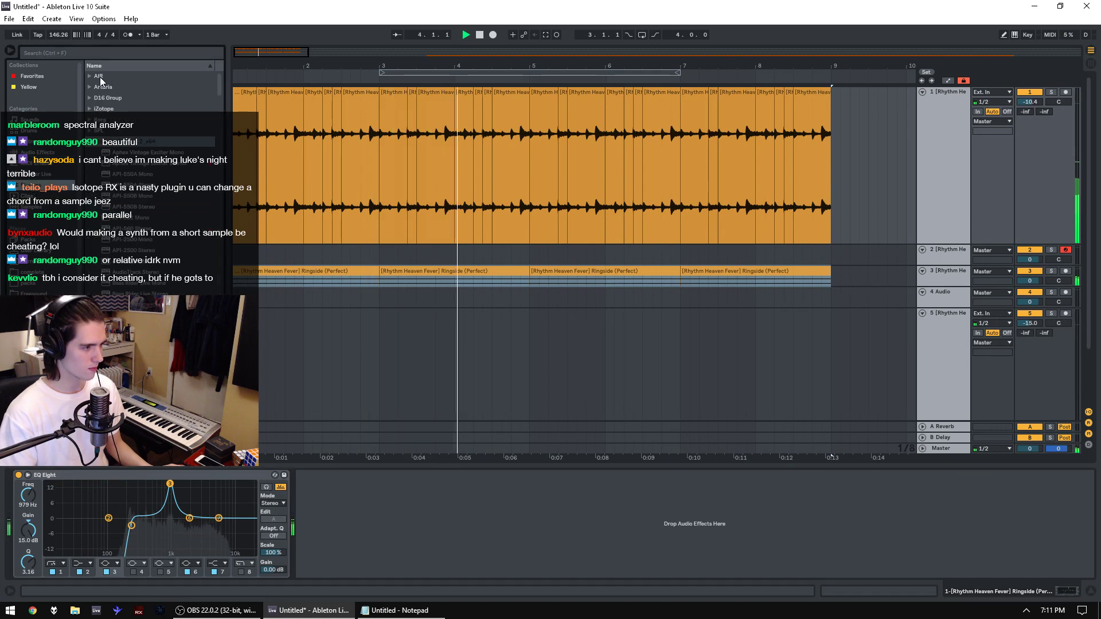
left_click(99, 77)
left_click_drag(126, 218, 359, 181)
double_click(129, 293)
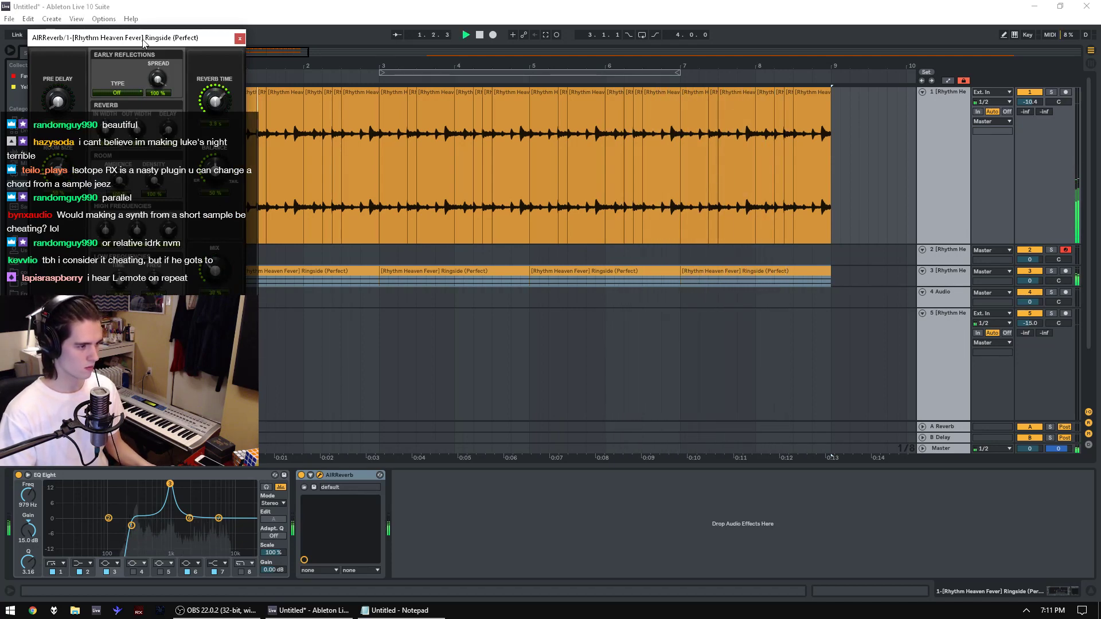
Step: Adjust AIRReverb's mix and reverb time on track 1 during playback, and close the plug-in window
left_click_drag(218, 107, 223, 95)
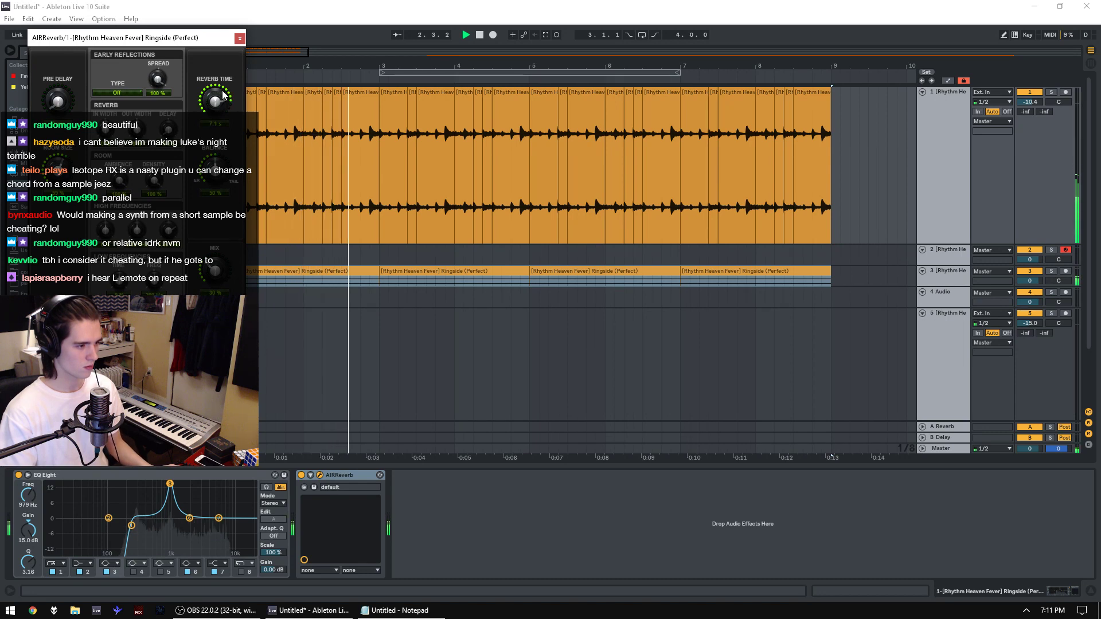
left_click_drag(216, 271, 222, 281)
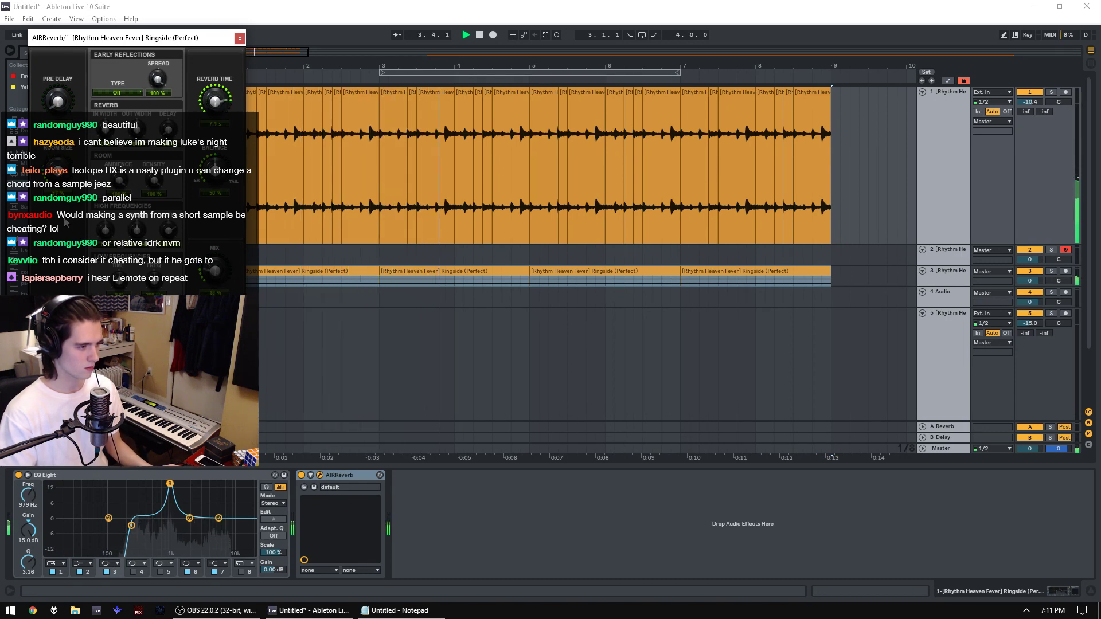
left_click_drag(218, 271, 222, 184)
left_click_drag(218, 105, 221, 155)
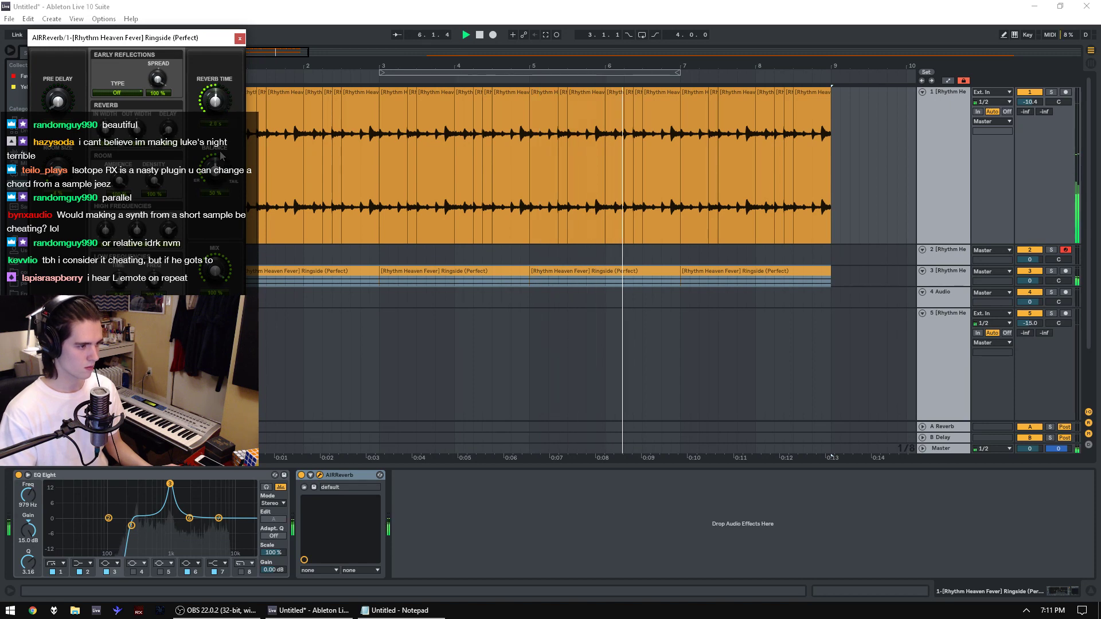
key("space")
key("space")
mouse_move(218, 103)
left_mouse_down()
mouse_move(219, 77)
mouse_move(222, 122)
mouse_move(208, 102)
left_mouse_up()
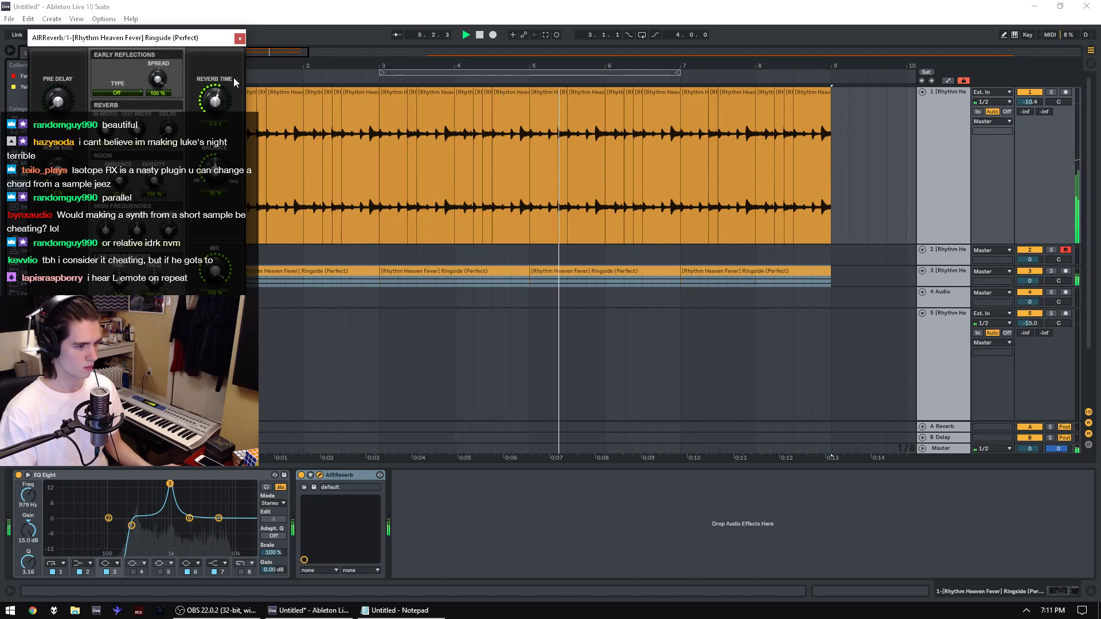
mouse_move(220, 97)
left_mouse_down()
mouse_move(236, 119)
mouse_move(218, 103)
left_mouse_up()
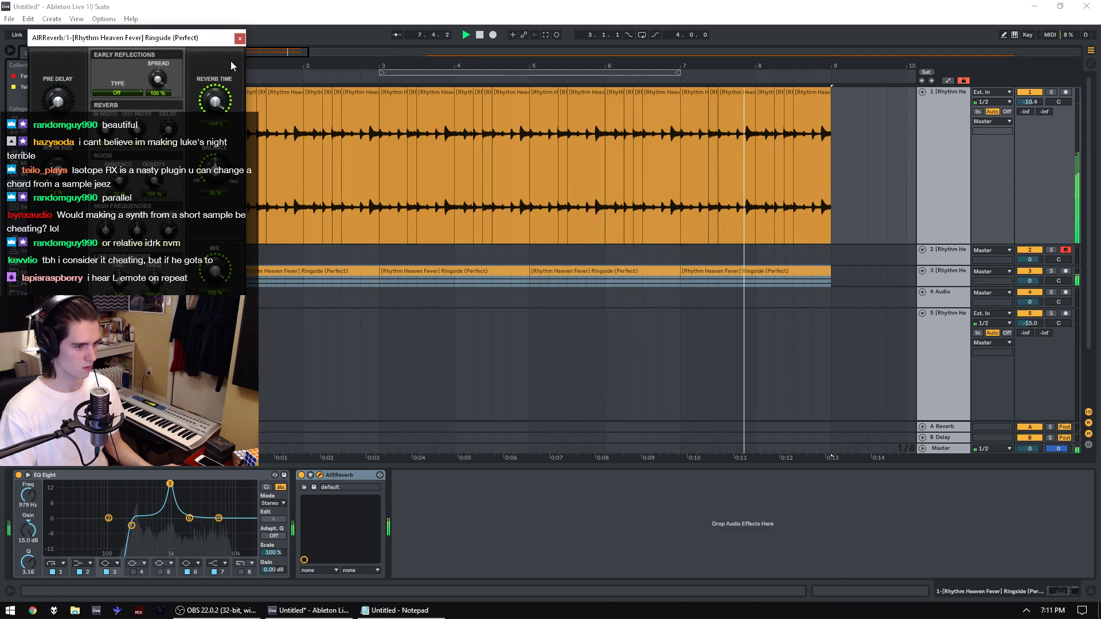
left_click_drag(232, 66, 229, 131)
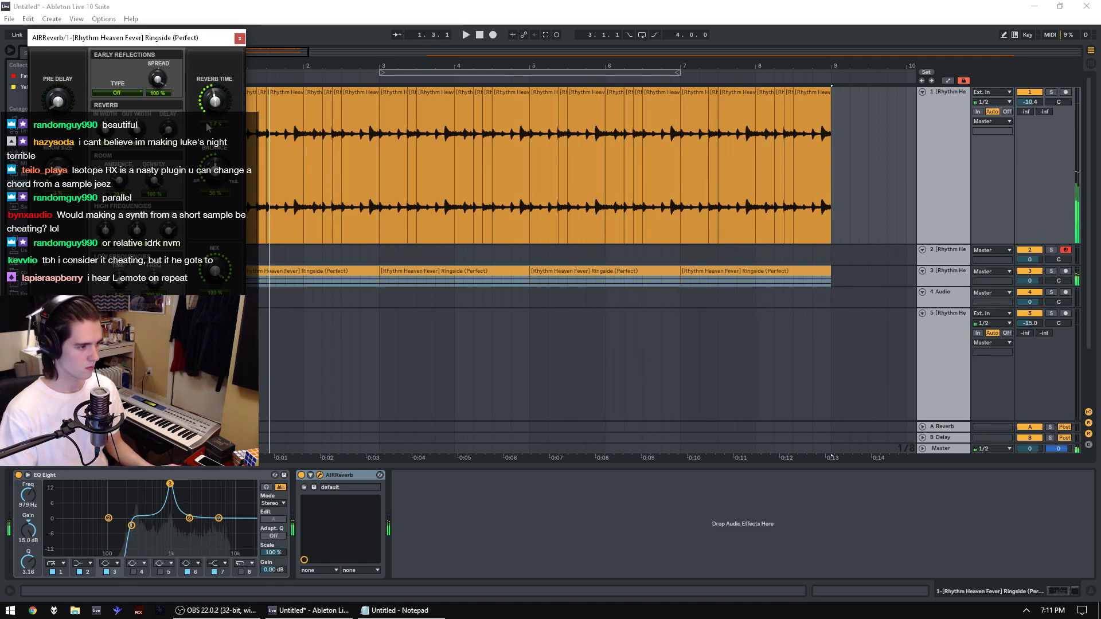
left_click_drag(75, 181, 73, 198)
left_click_drag(221, 102, 234, 73)
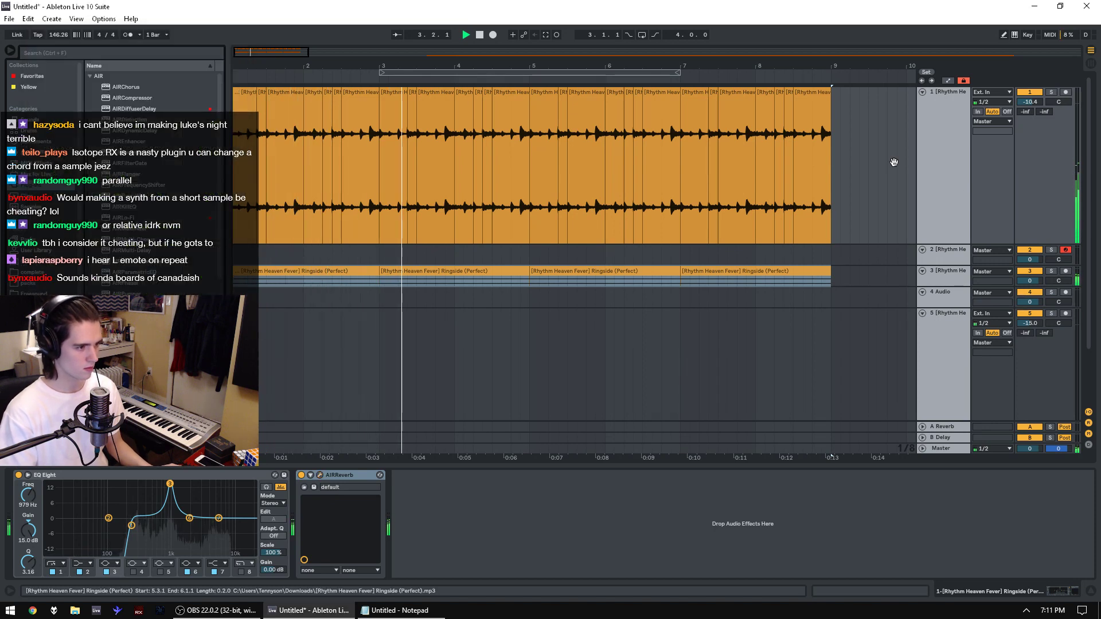
left_click(240, 38)
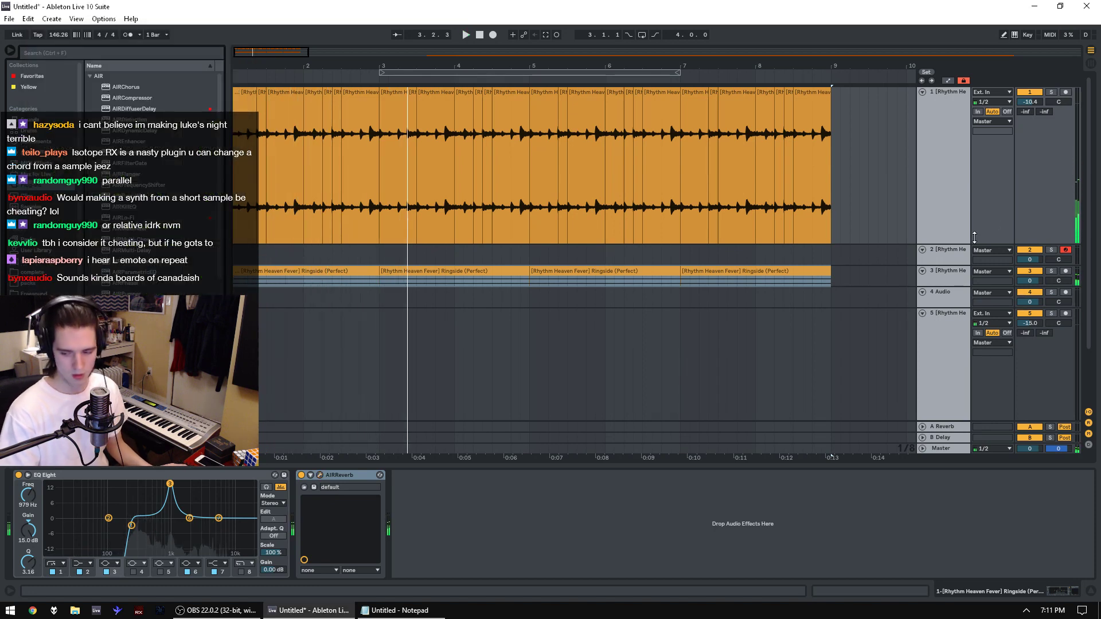
Step: Play the full Ringside clip on track 5 around bar 65 to check it for a usable excerpt
double_click(845, 67)
left_click(536, 314)
key("space")
left_click(668, 402)
key("space")
key("space")
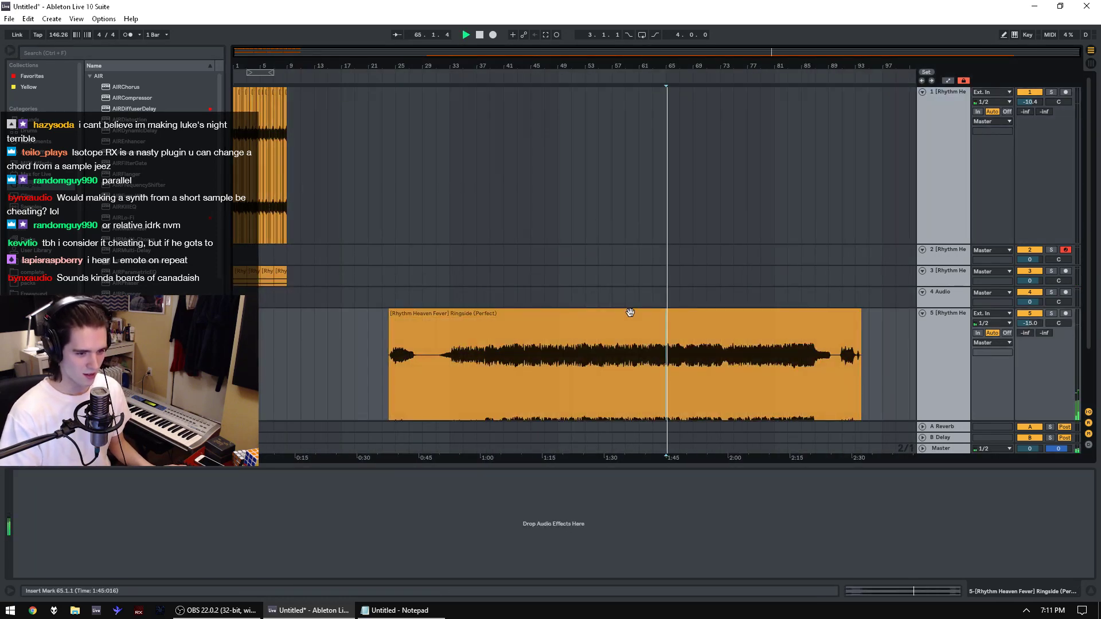
scroll(630, 312, "down", 2)
key("space")
key("space")
scroll(671, 321, "up", 8)
key("space")
key("space")
key("space")
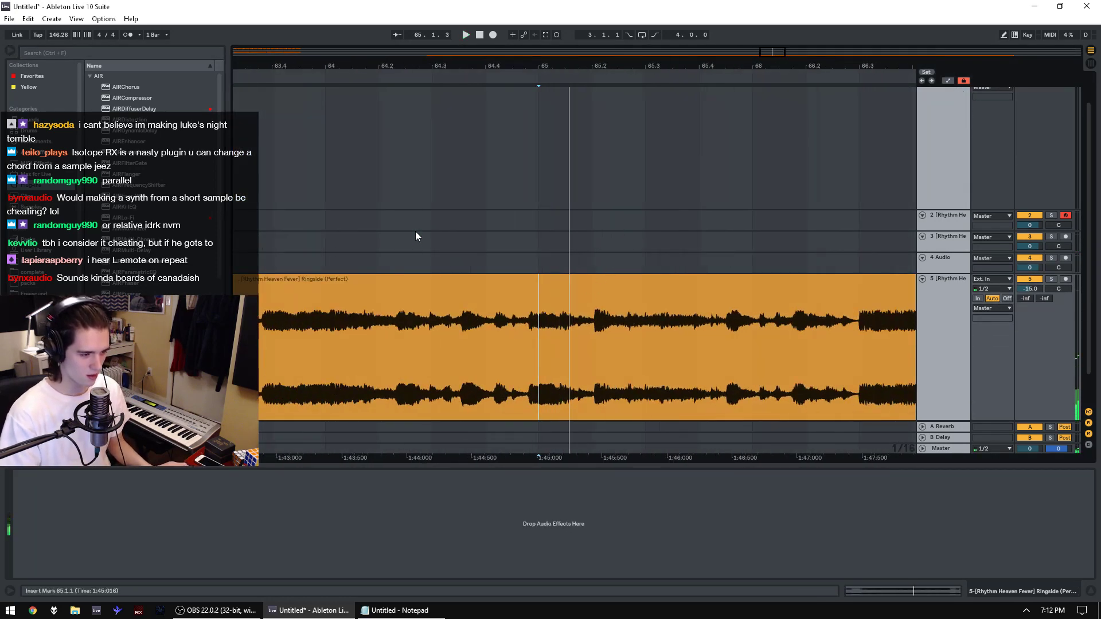
Step: Play the track 5 clip from several points between bars 63.4 and 66, comparing the passages
left_click(394, 402)
left_click(397, 406)
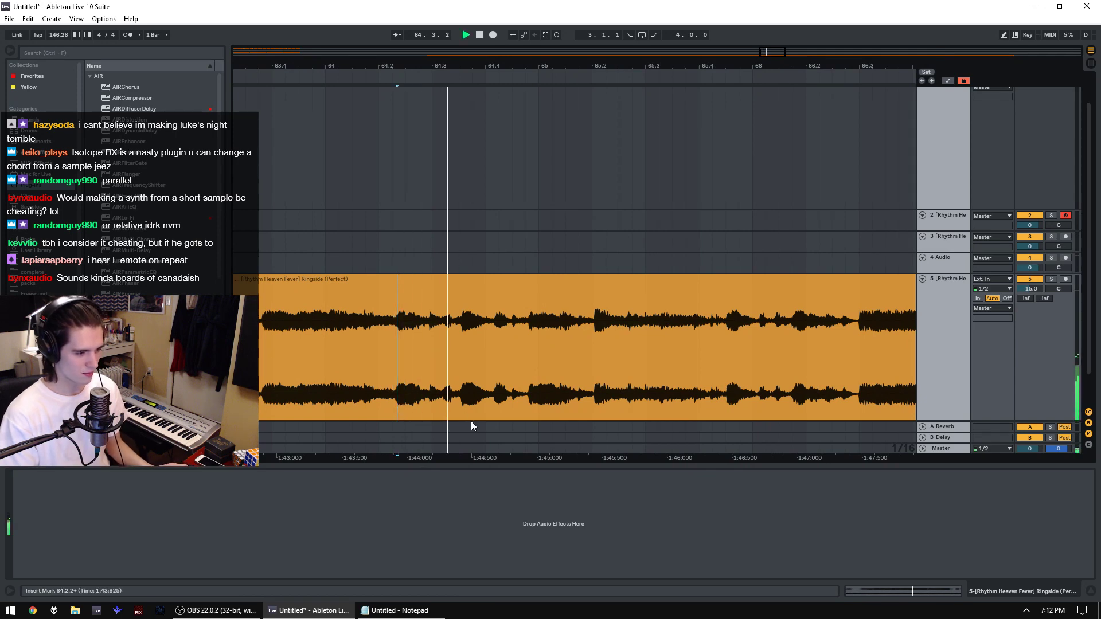
key("space")
key("space")
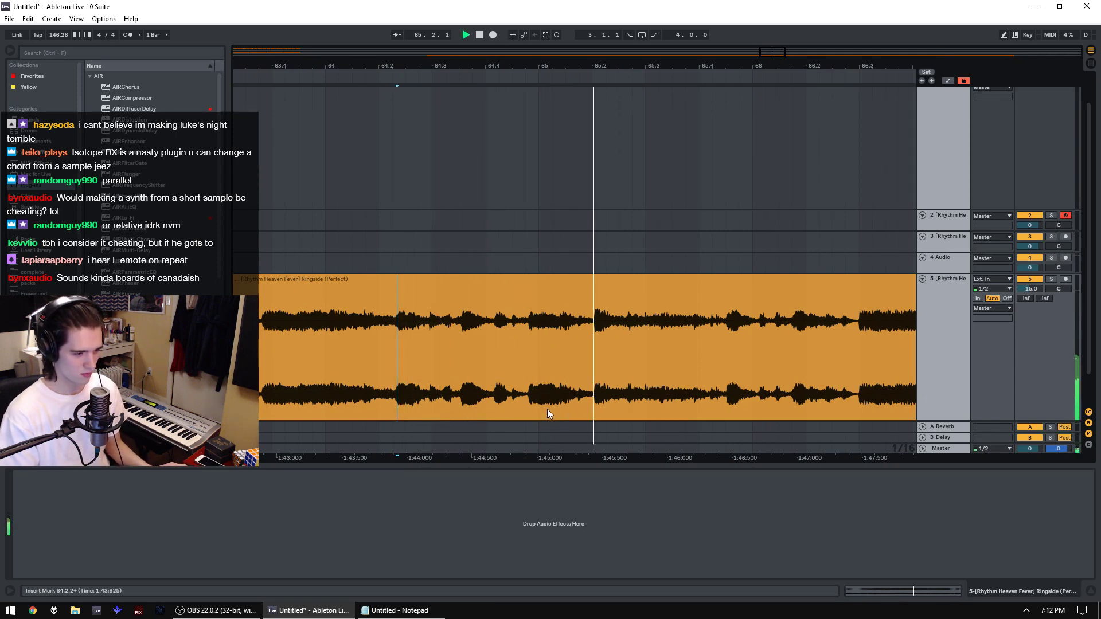
left_click(713, 406)
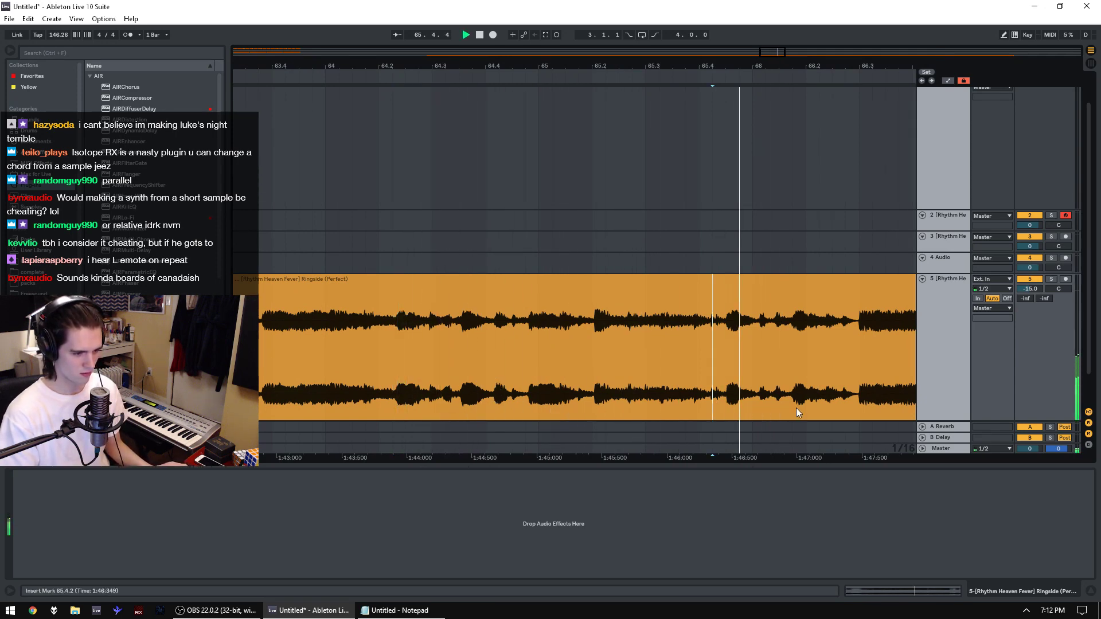
left_click(287, 402)
key("space")
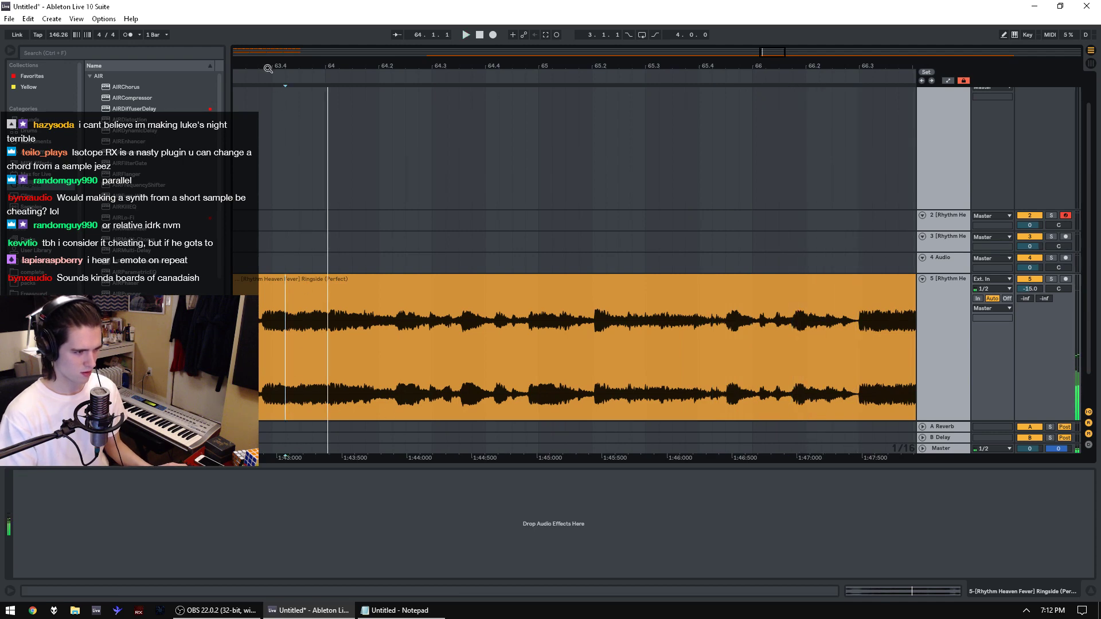
Step: Play the earlier part of the track 5 clip around bars 37 and 38 to locate an excerpt
left_click_drag(309, 338, 568, 347)
scroll(568, 347, "down", 10)
left_click_drag(462, 351, 512, 351)
left_click(512, 350)
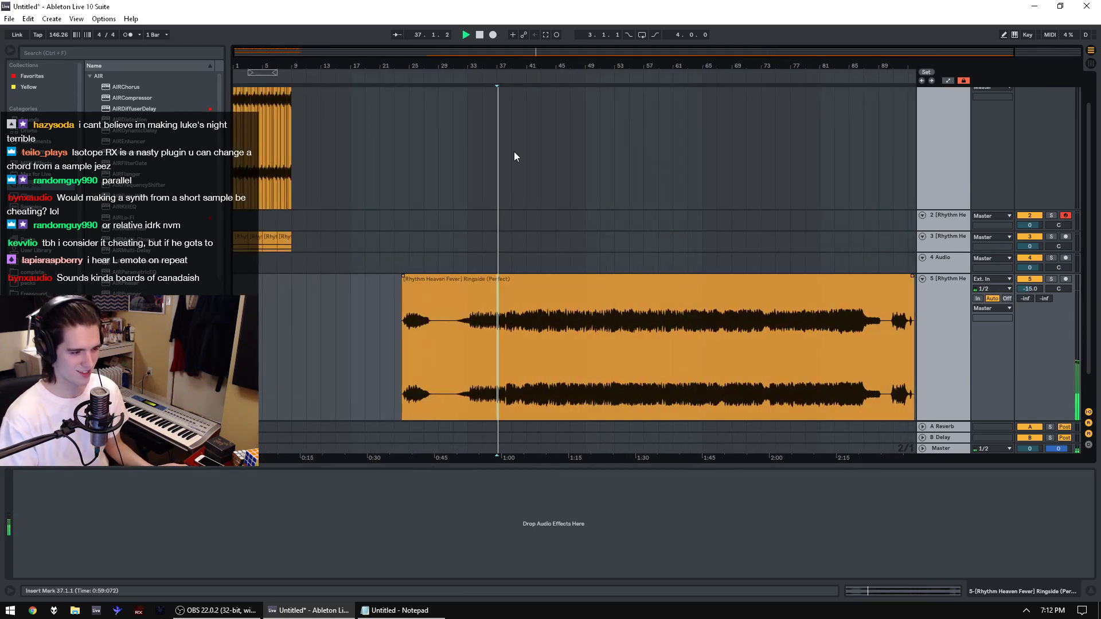
key("space")
scroll(528, 379, "up", 8)
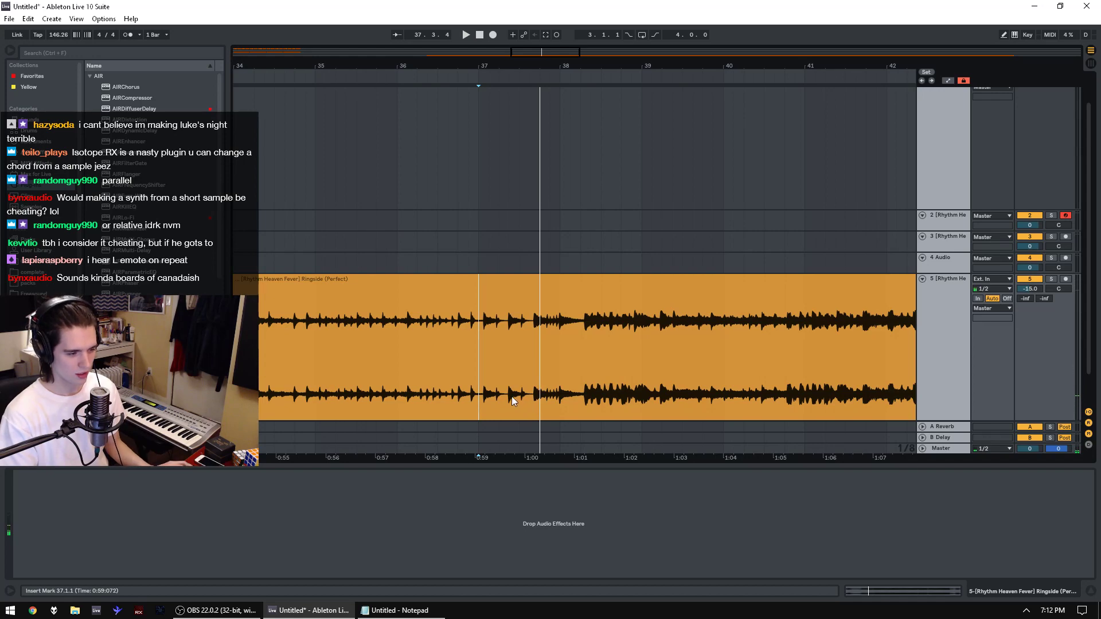
key("space")
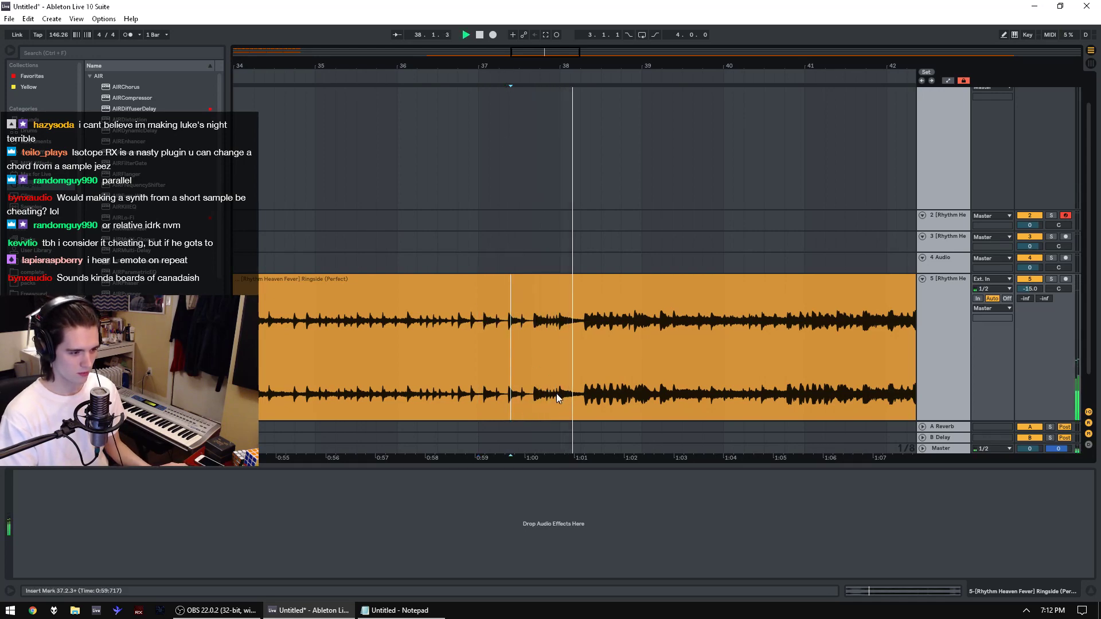
key("space")
key("space")
key("space")
left_click(557, 408)
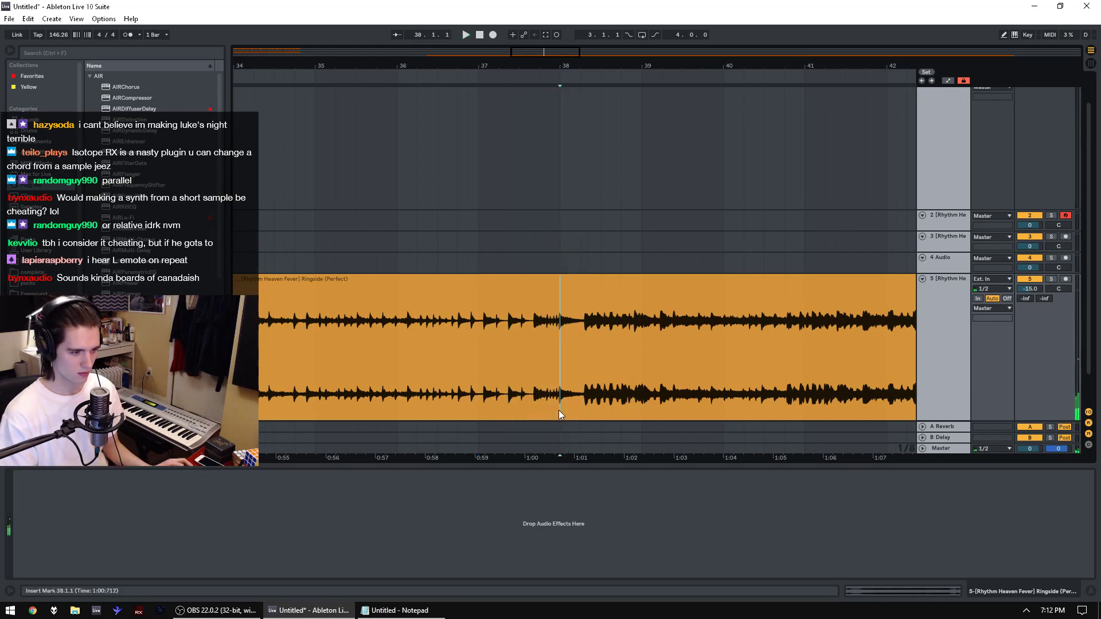
left_click_drag(559, 411, 586, 409)
key("space")
key("space")
Step: Copy a one-bar excerpt starting just after bar 37 from track 5 to bar 1 of track 4, and play it
left_click_drag(498, 396, 580, 401)
key("space")
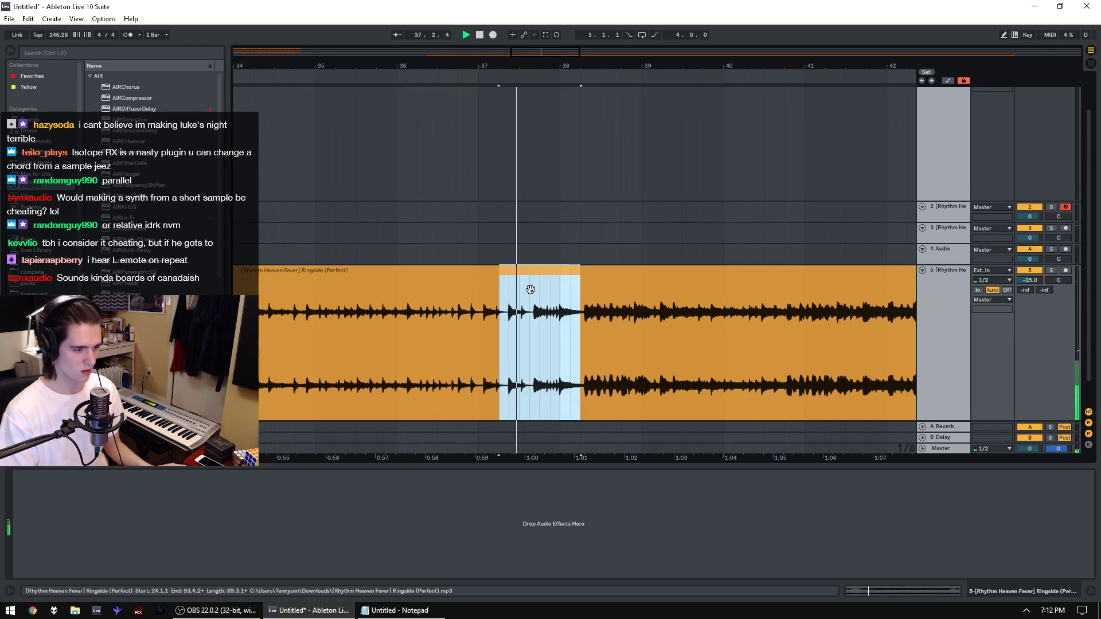
left_click_drag(492, 66, 491, 23)
left_click_drag(294, 253, 236, 253)
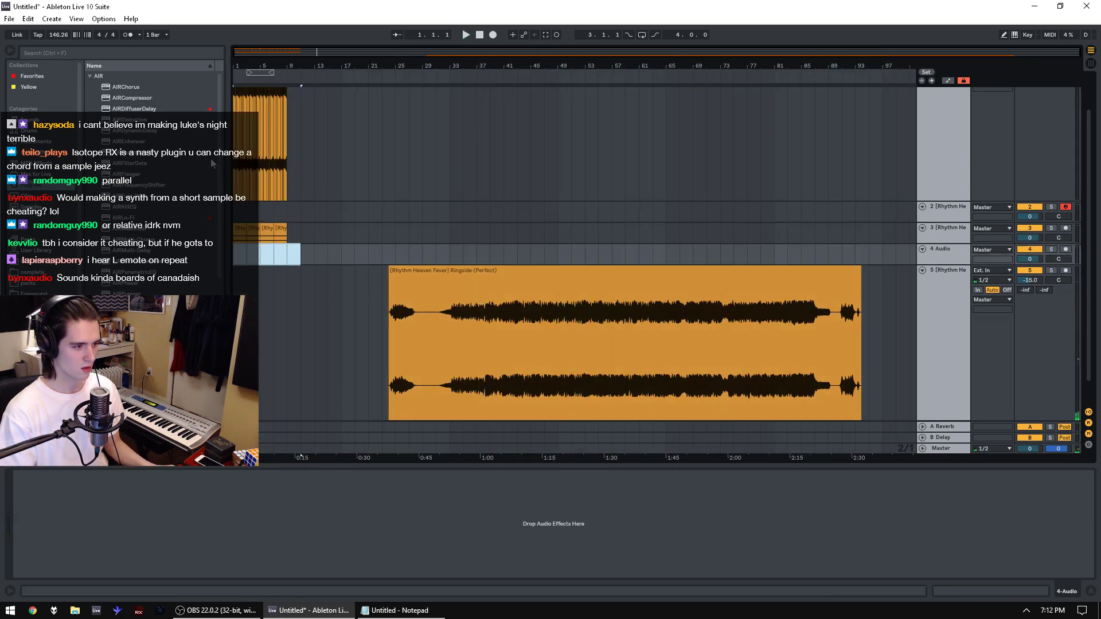
key("ctrl+v")
key("space")
left_click_drag(246, 65, 298, 140)
key("space")
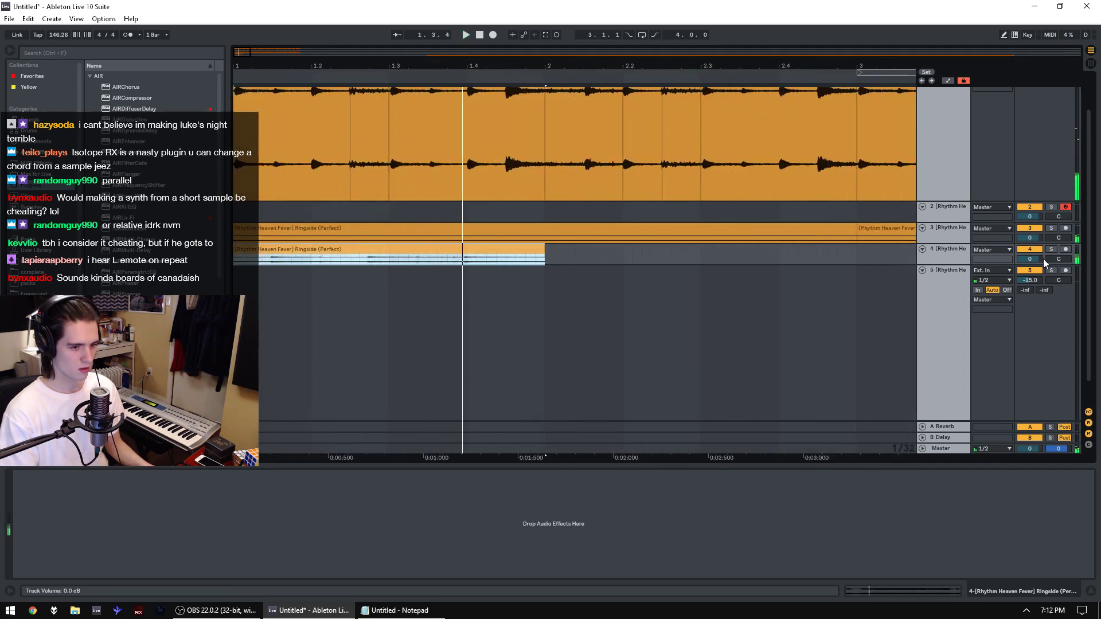
Step: Solo track 4 and move its clip's sample start to the hit at 22.193 s
left_click(1050, 249)
key("space")
double_click(379, 260)
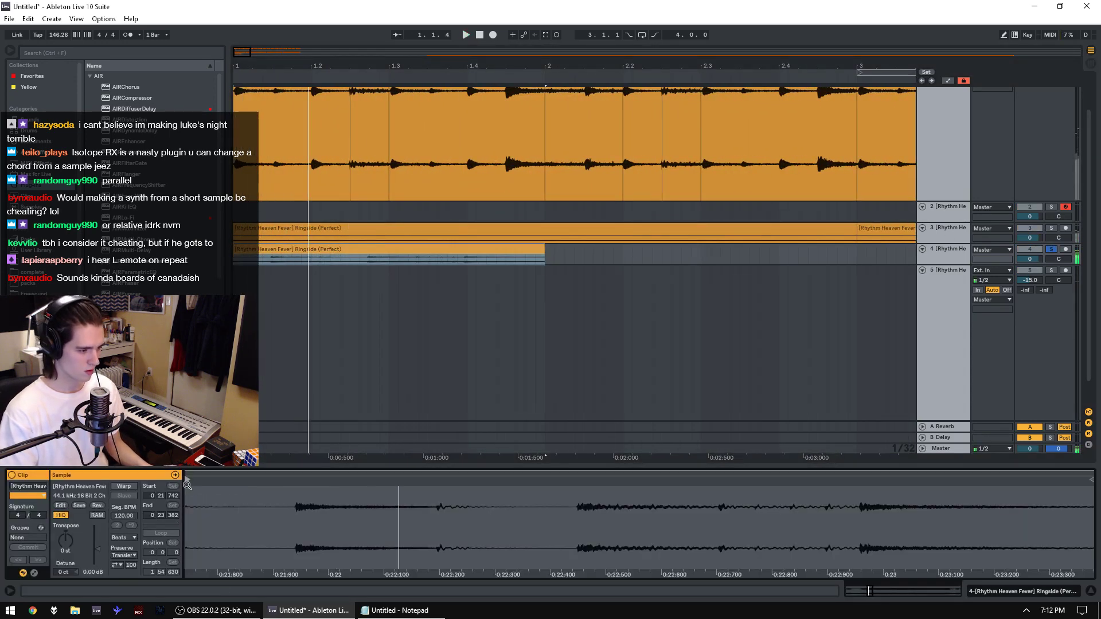
left_click_drag(197, 479, 437, 496)
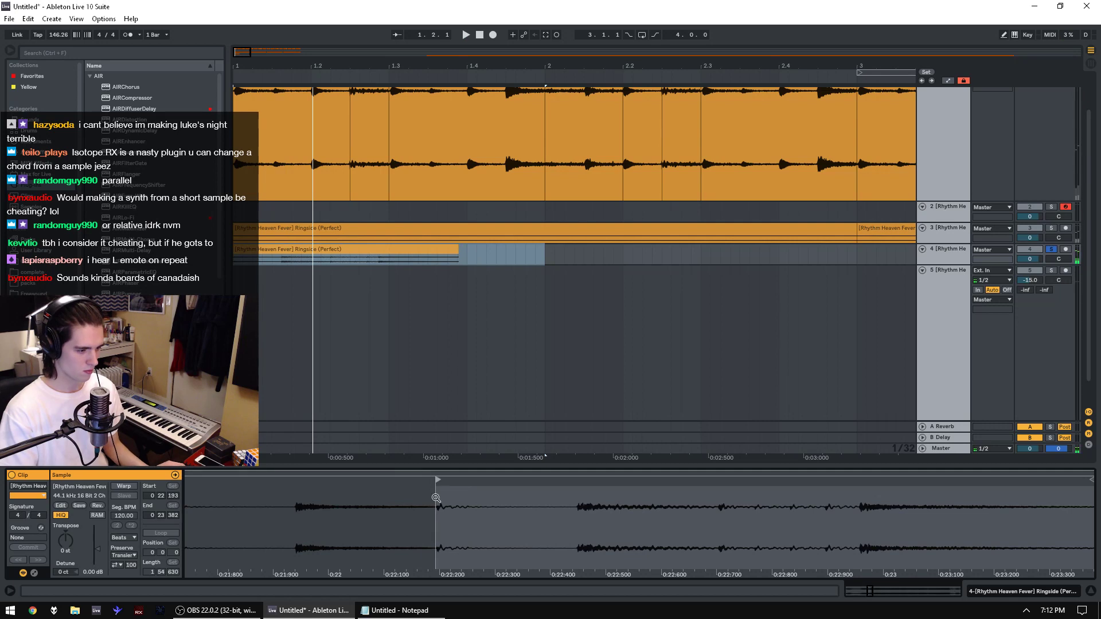
Step: Split the track 4 clip just after 1.1.3, shift the second part's sample start to 22.956 s and move it to 1.2.3
left_click(278, 261)
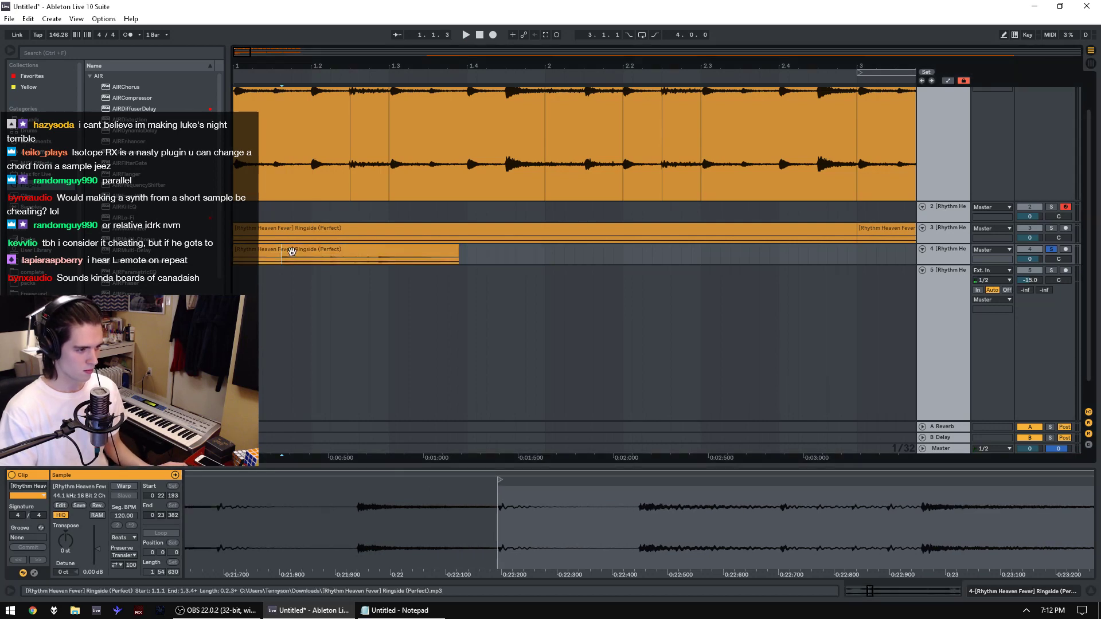
key("ctrl+e")
mouse_move(337, 533)
left_mouse_down()
mouse_move(334, 506)
mouse_move(502, 486)
mouse_move(524, 495)
left_mouse_up()
left_click(334, 253)
key("ctrl+x")
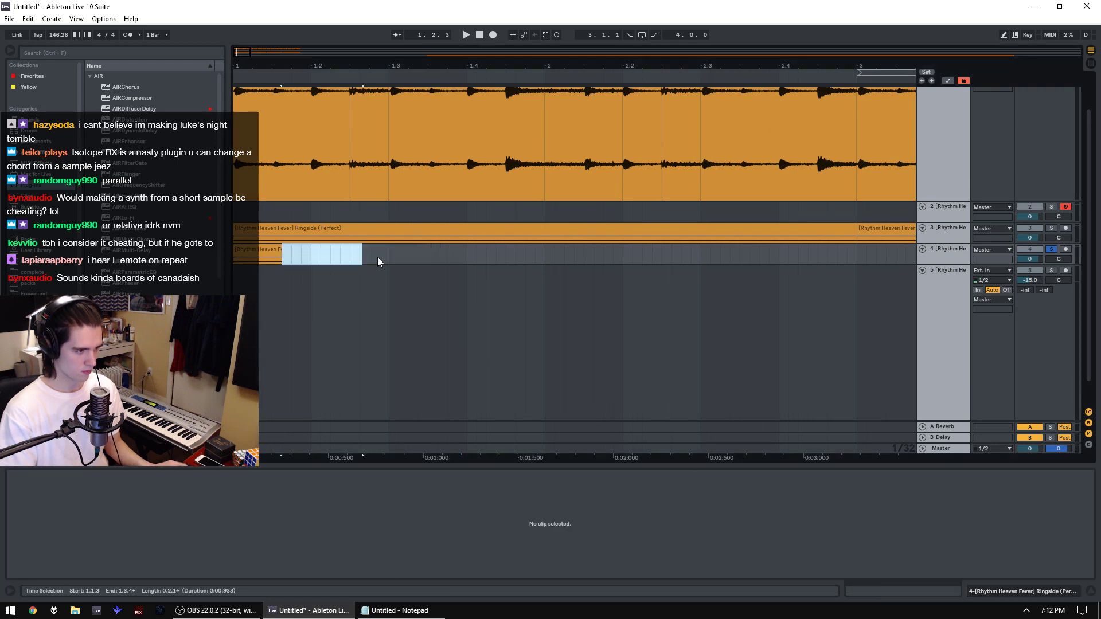
left_click_drag(381, 256, 352, 258)
key("ctrl+v")
Step: Take track 4 out of solo, lower its volume to -5.4 dB and play it with the other tracks
left_click_drag(442, 258, 235, 234)
left_click_drag(1029, 259, 1030, 261)
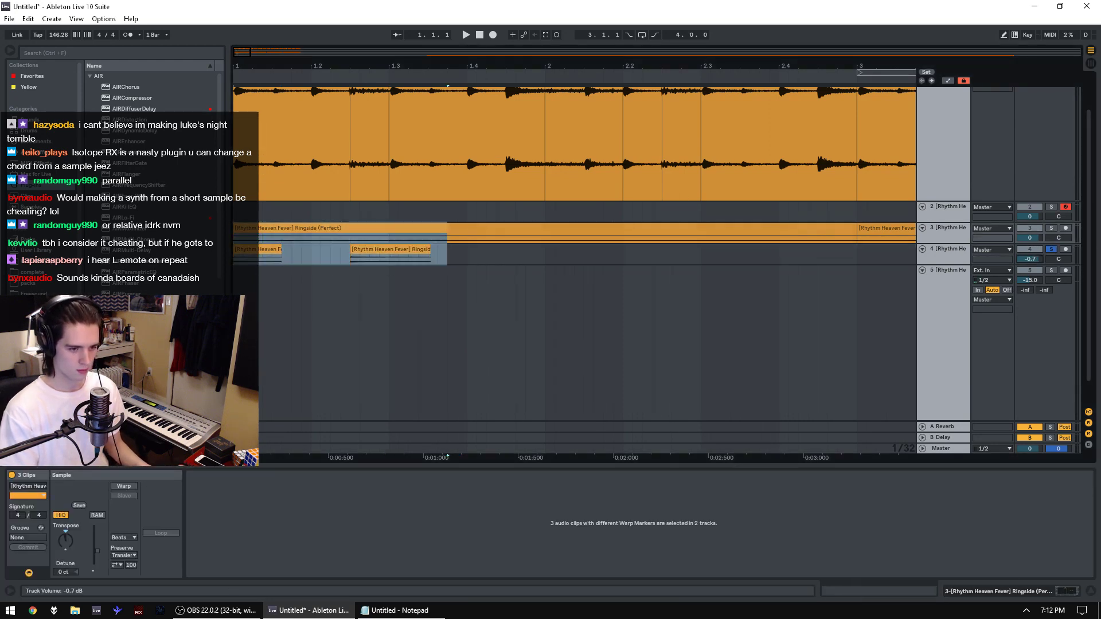
left_click(267, 262)
key("space")
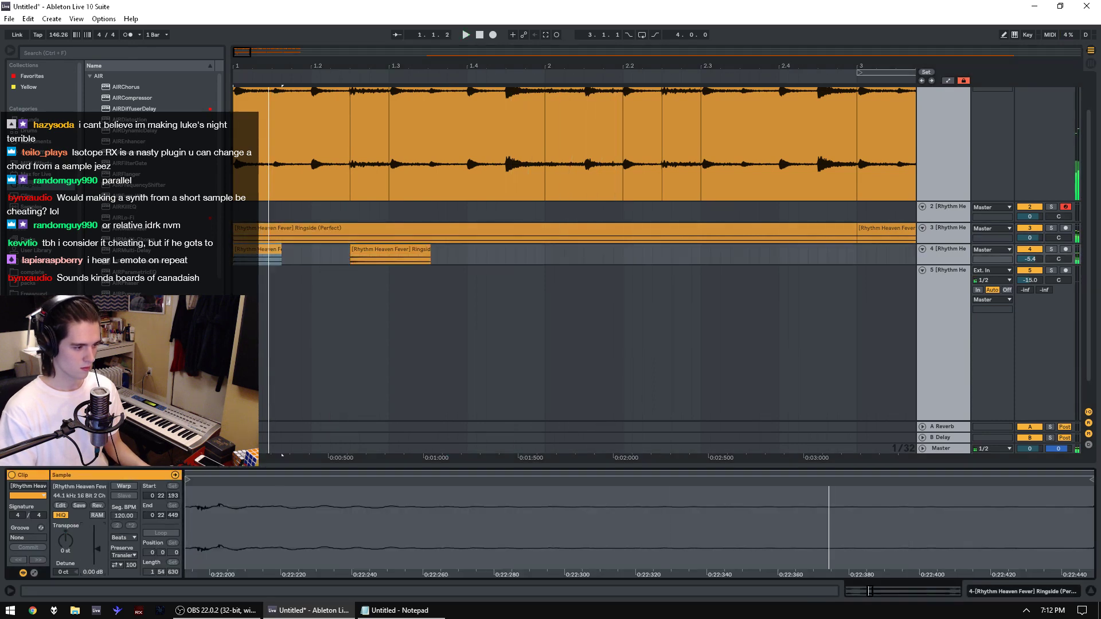
Step: Raise the gain of the first clip on track 4 to 3.63 dB, checking it in playback
left_click_drag(97, 548, 97, 545)
key("space")
key("space")
left_click(258, 245)
key("space")
Step: Shorten the first clip on track 4 to end at 1.1.3 and place a copy of it at beat 1.2
left_click_drag(281, 252, 236, 255)
key("ctrl+c")
key("ctrl+v")
key("space")
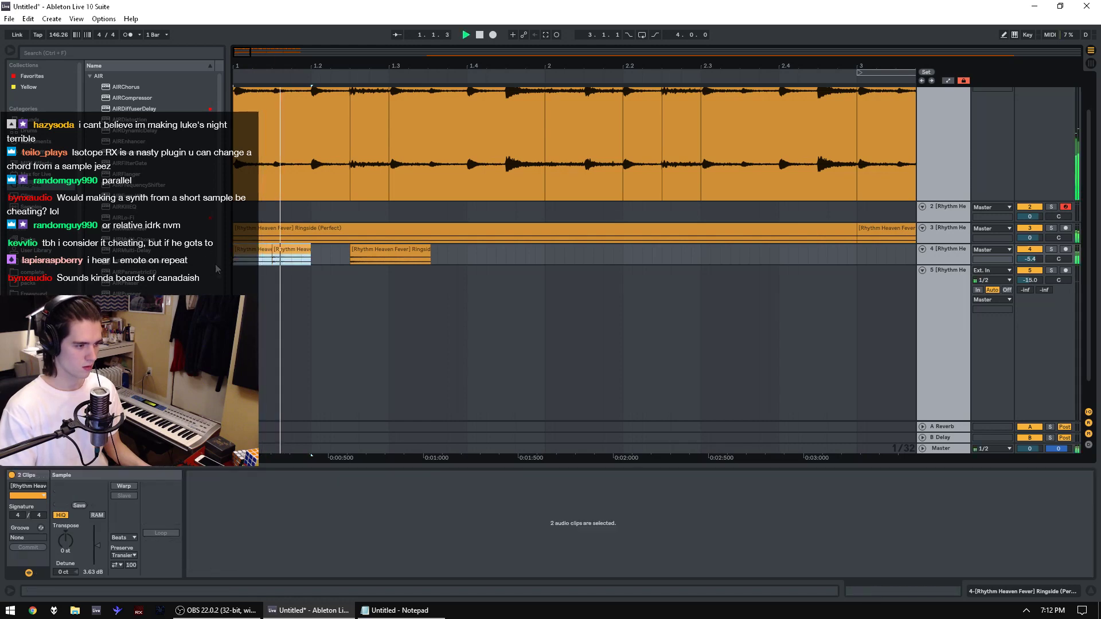
key("space")
left_click(286, 250)
key("ctrl+x")
left_click(309, 257)
key("ctrl+v")
left_click_drag(476, 257, 236, 257)
key("space")
Step: Copy the clip at 1.2.3 on track 4 to beat 2.3 and play the pattern
left_click(370, 257)
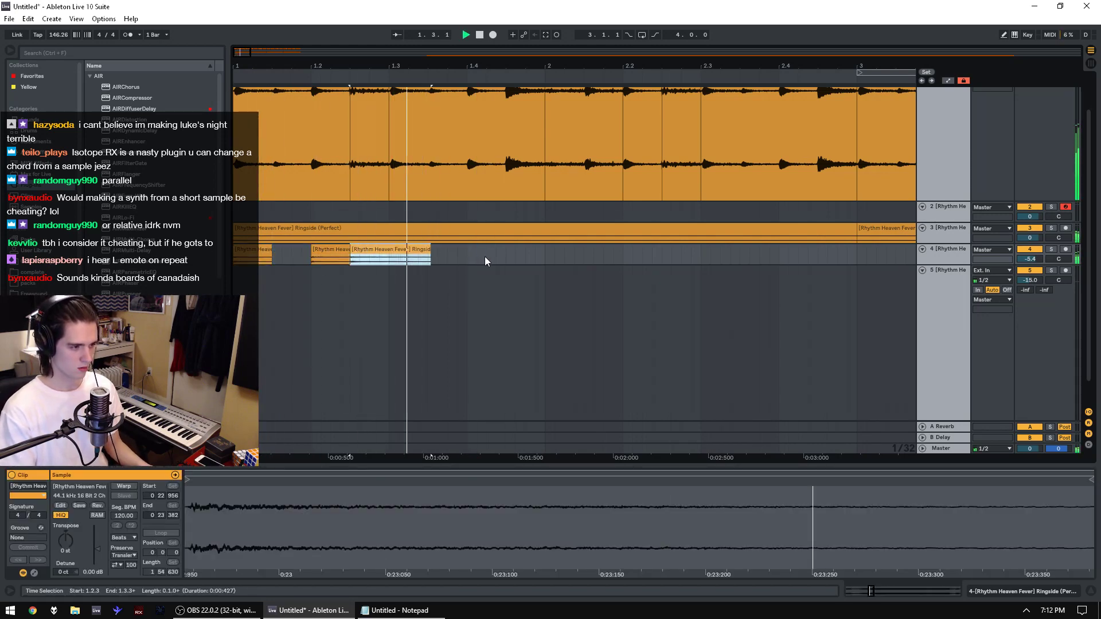
left_click(545, 262)
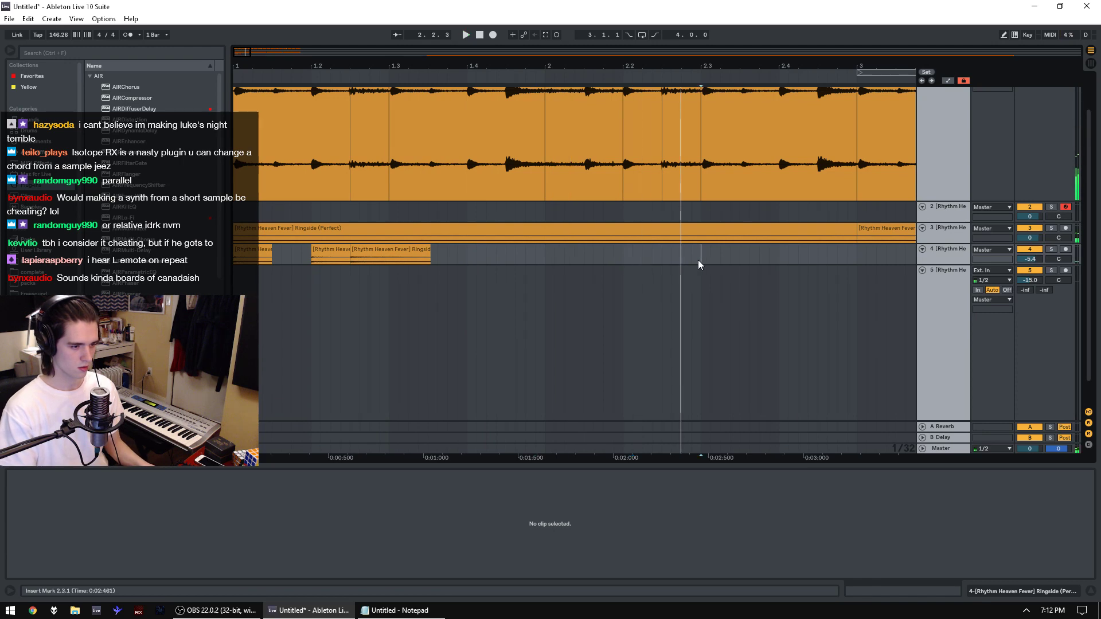
key("ctrl+v")
left_click_drag(857, 255, 243, 260)
key("space")
Step: Paste copies of track 4's first clip at bar 2 and at 2.1.3, and play the two-bar pattern
left_click(246, 251)
key("ctrl+c")
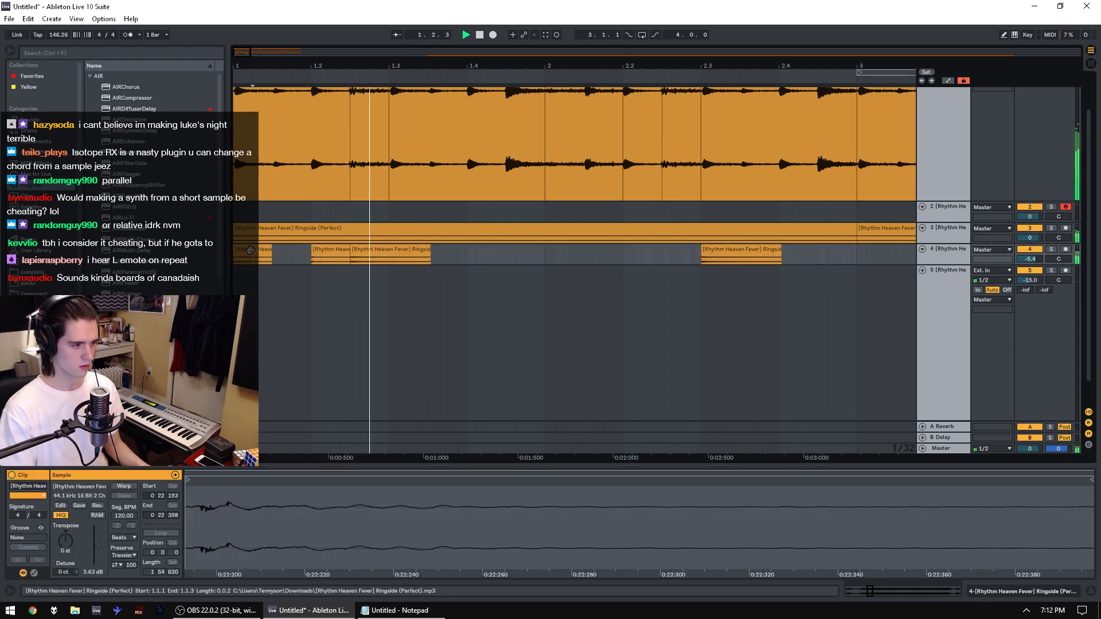
left_click(575, 255)
key("ctrl+v")
key("space")
mouse_move(588, 250)
left_mouse_down()
mouse_move(597, 253)
mouse_move(537, 256)
mouse_move(576, 256)
left_mouse_up()
key("ctrl+v")
left_click(519, 277)
key("space")
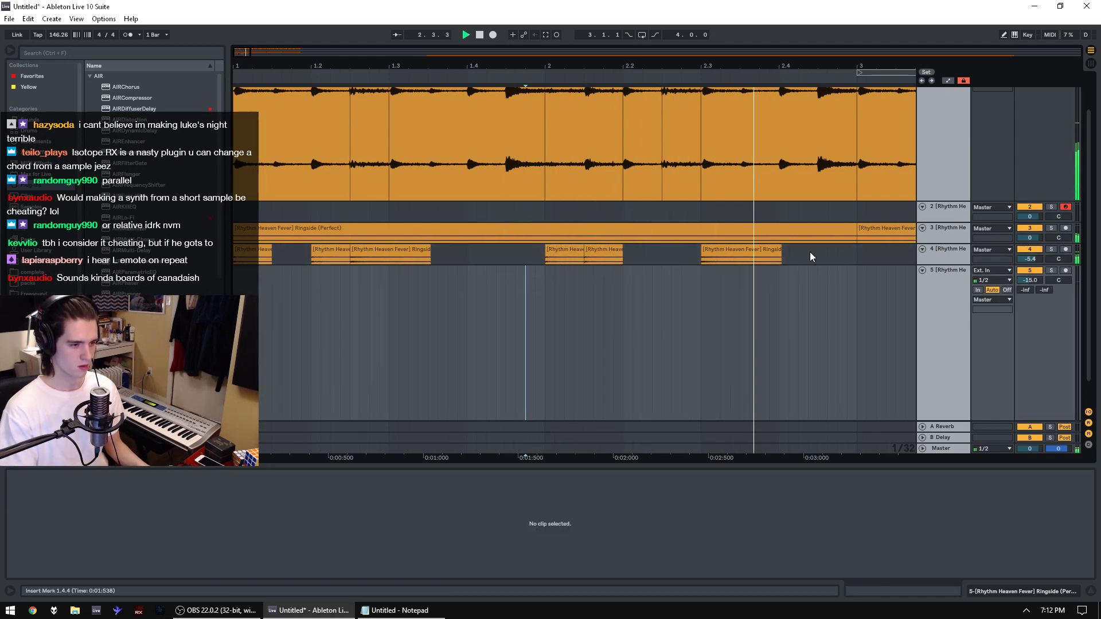
left_click_drag(799, 262, 430, 258)
key("space")
Step: Try transposing all six clips on track 4 up 2 semitones during playback
left_click_drag(858, 260, 235, 255)
key("space")
mouse_move(65, 540)
left_mouse_down()
mouse_move(66, 559)
mouse_move(65, 522)
mouse_move(65, 533)
left_mouse_up()
key("space")
key("space")
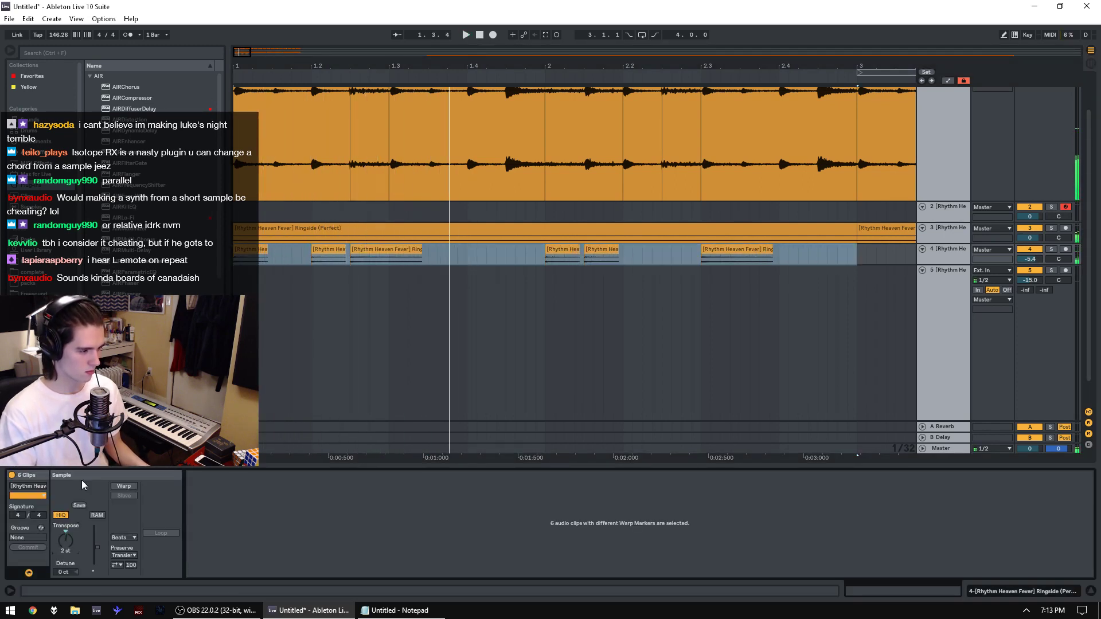
Step: Add EQ Eight to track 4 and reset the transposition of its six clips
left_click(43, 153)
left_click_drag(127, 208, 209, 220)
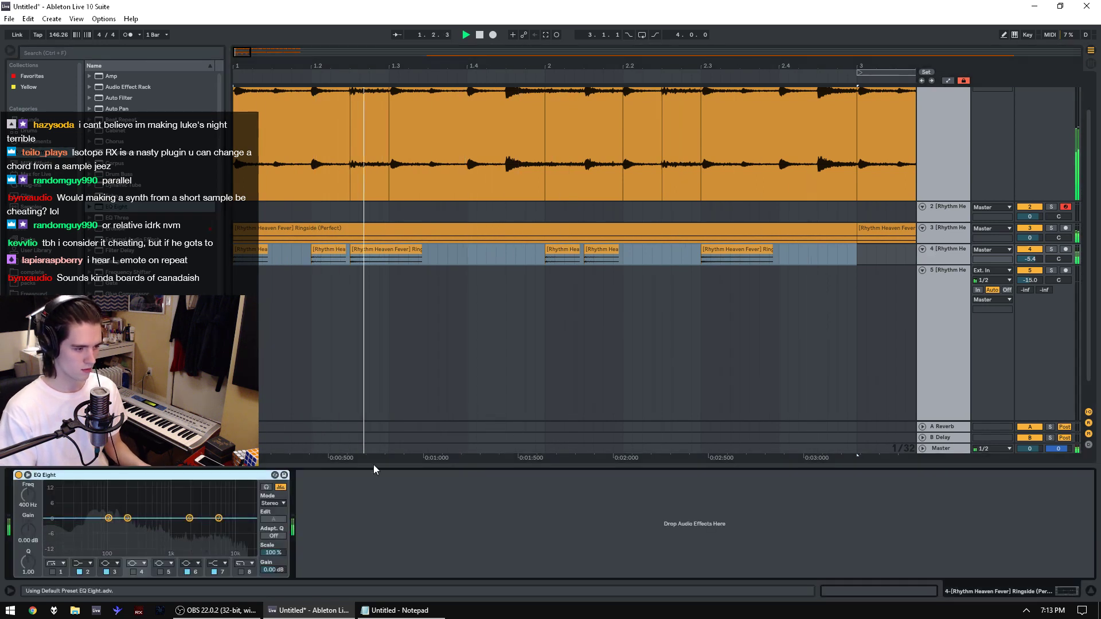
key("shift+Tab")
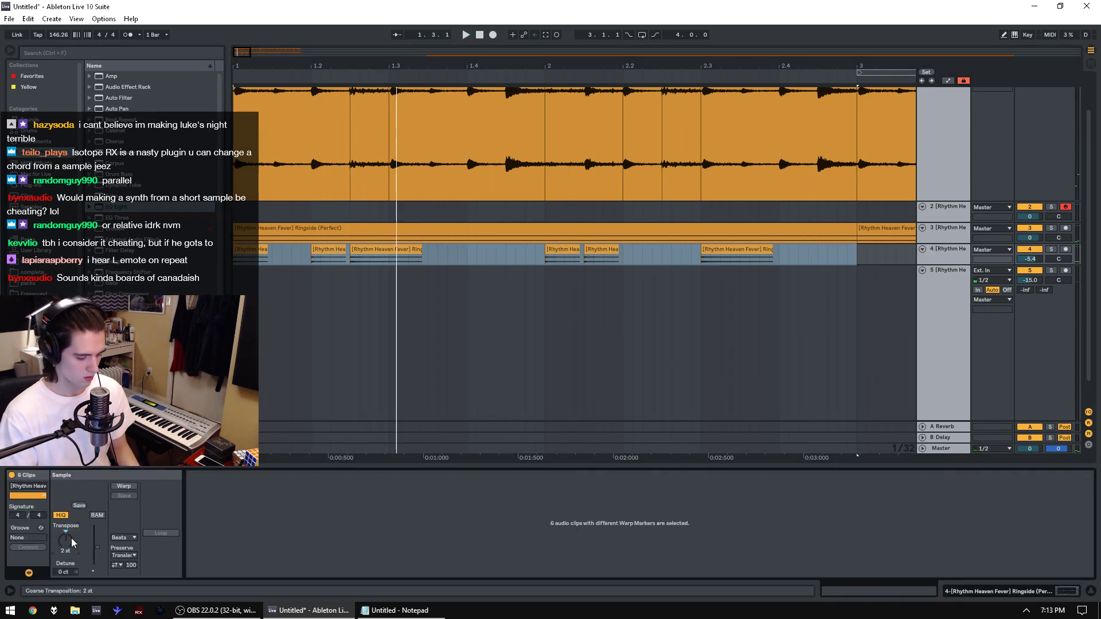
key("space")
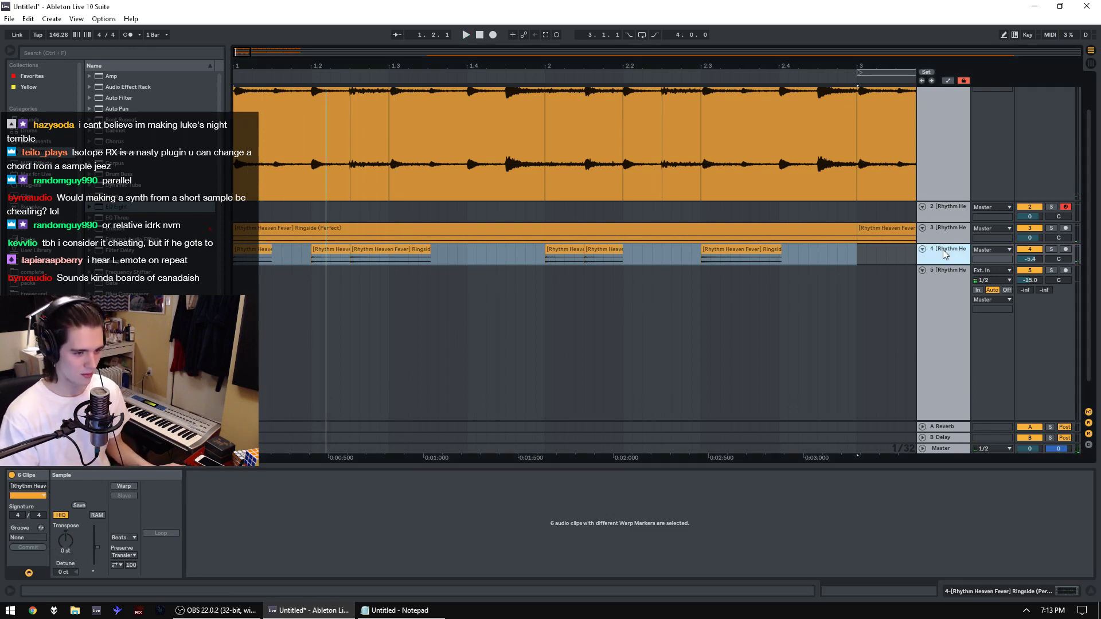
Step: Enable band 8 of track 4's EQ Eight as a low-pass at 284 Hz with a Q of 15.2, adjusting it during playback
key("shift+Tab")
left_click(47, 573)
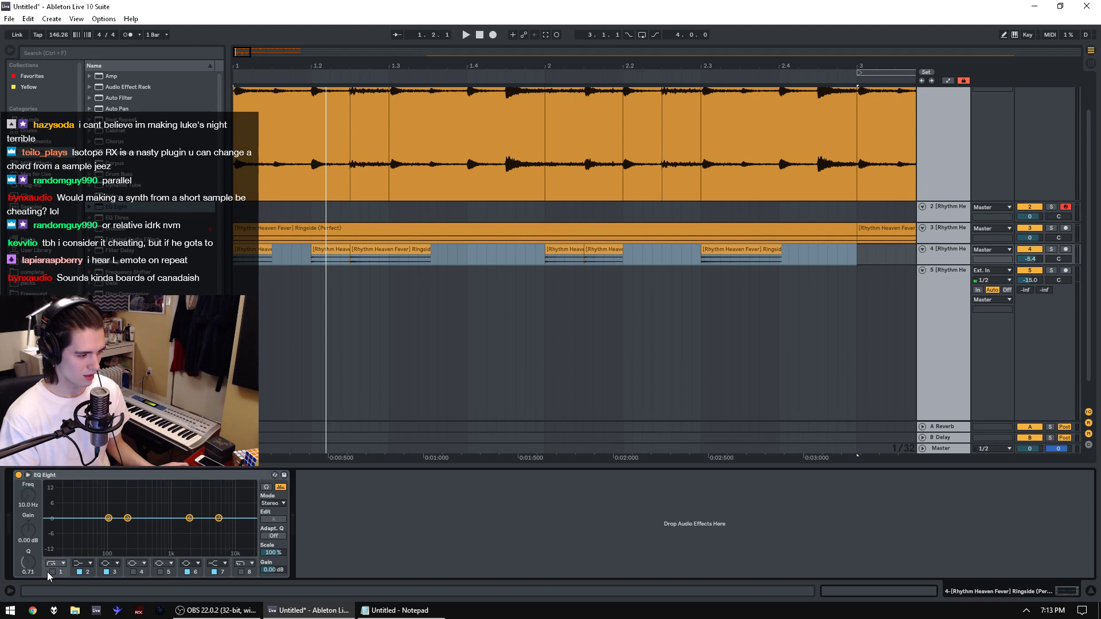
key("space")
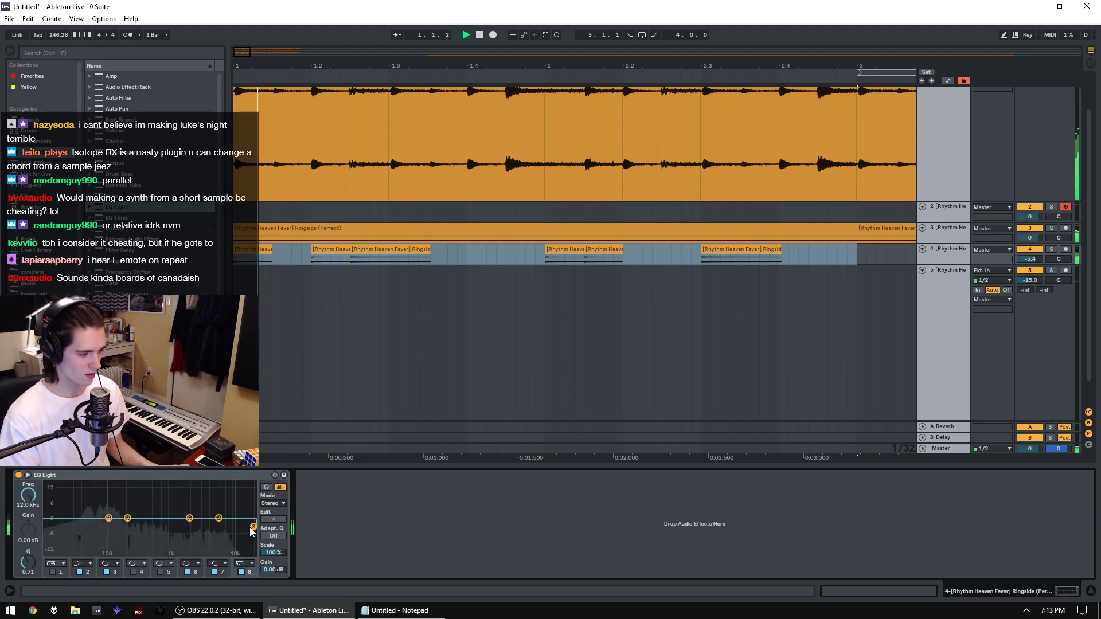
left_click_drag(252, 526, 138, 485)
key("space")
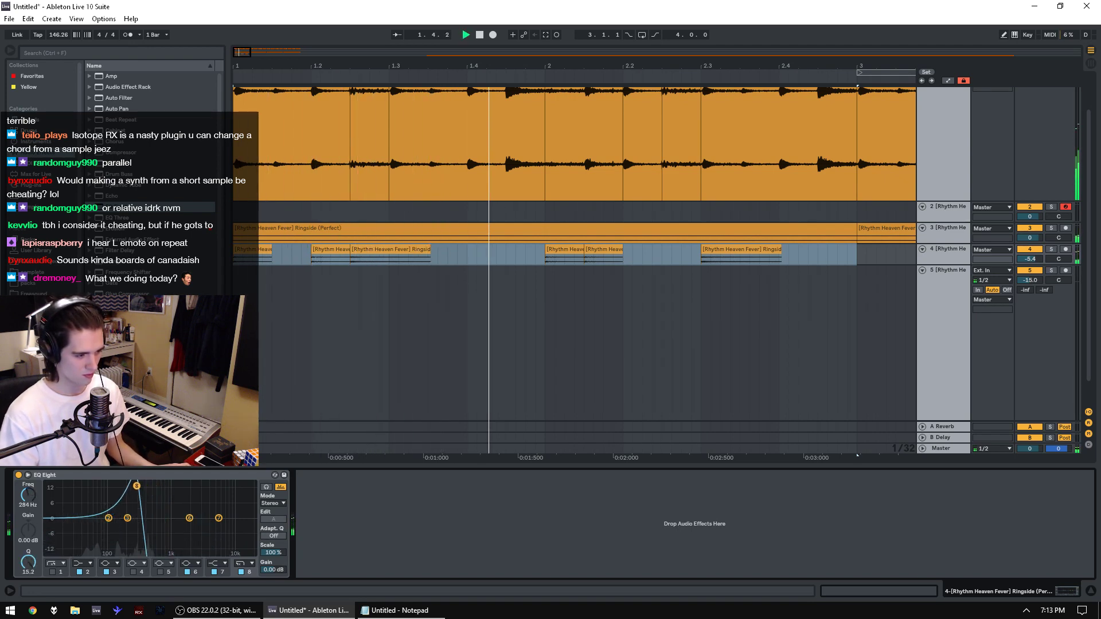
key("space")
key("space")
Step: Audition the full source sample on track 5 from bars 33, 39 and 55
left_click_drag(501, 68, 501, 11)
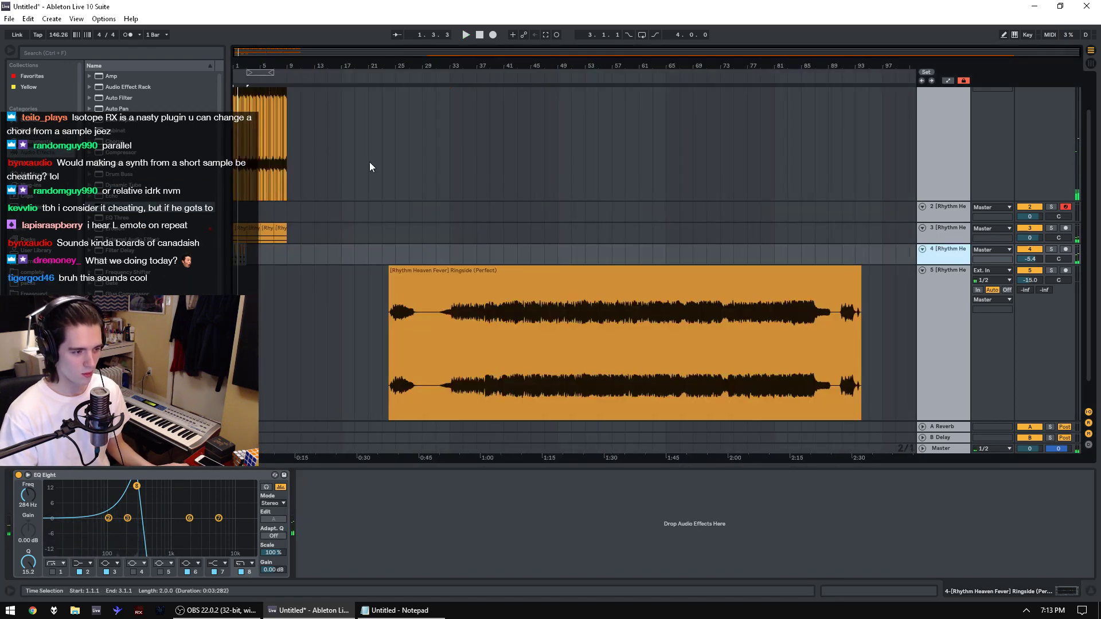
left_click(492, 364)
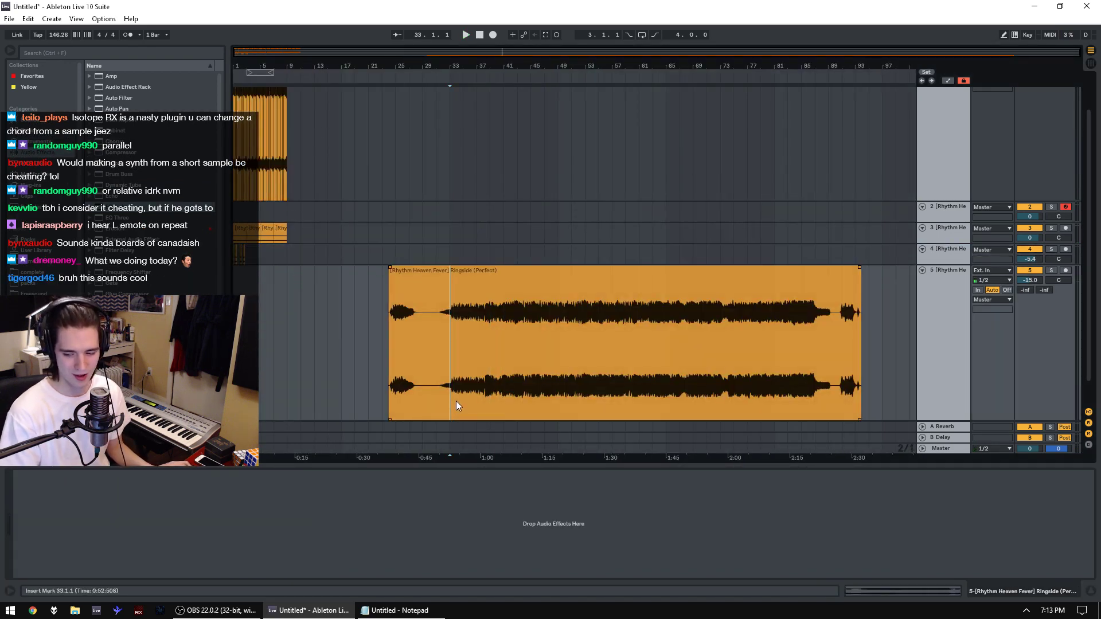
key("space")
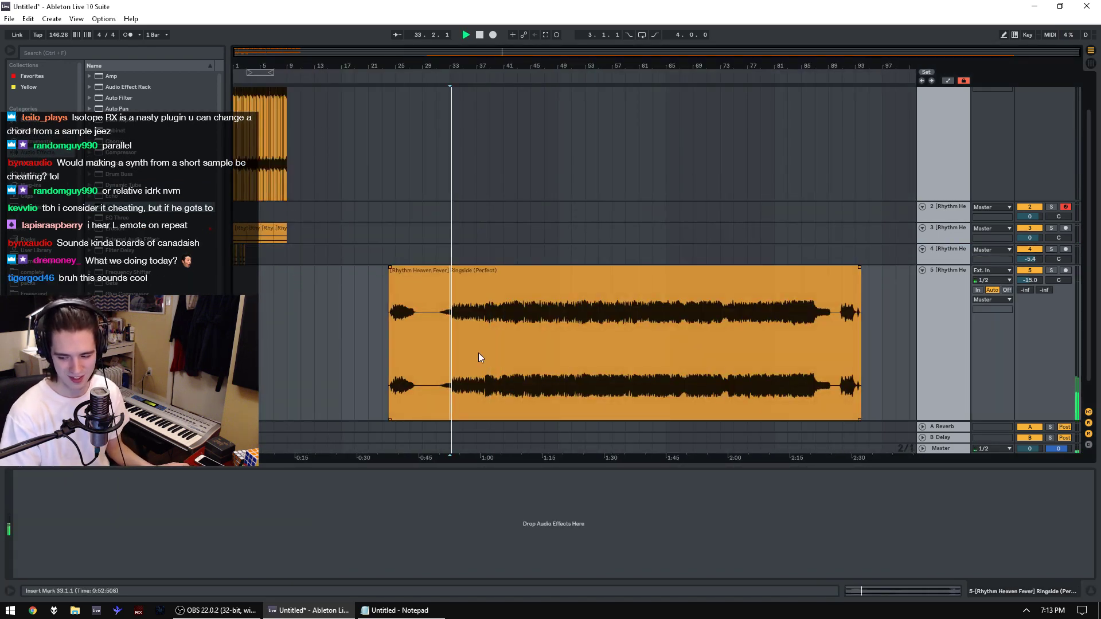
left_click(488, 400)
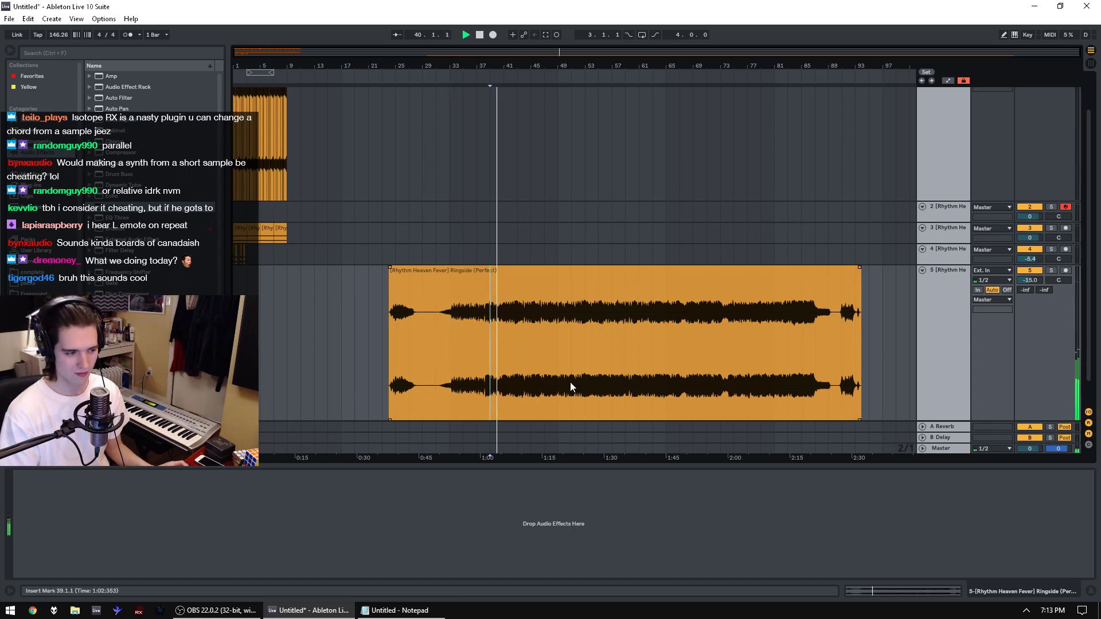
left_click(603, 398)
key("space")
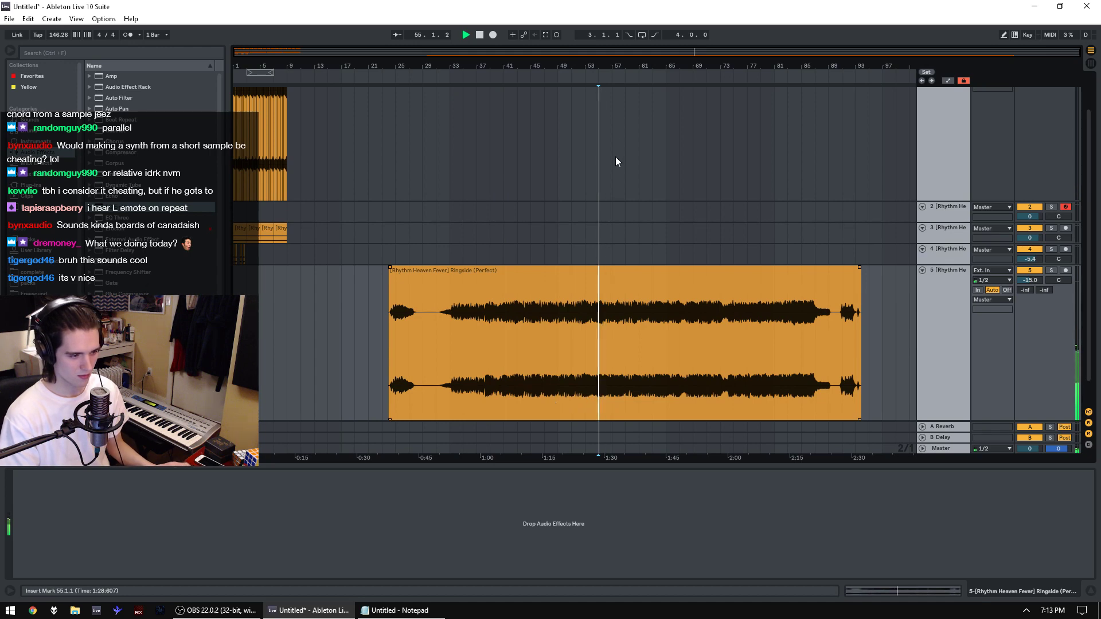
Step: Copy a two-beat snippet of the source sample from around bar 55 to the start of track 5
left_click_drag(604, 61, 604, 172)
key("space")
key("space")
left_click_drag(498, 394, 587, 394)
left_click_drag(473, 61, 473, 7)
left_click_drag(370, 347, 234, 333)
left_click(235, 310)
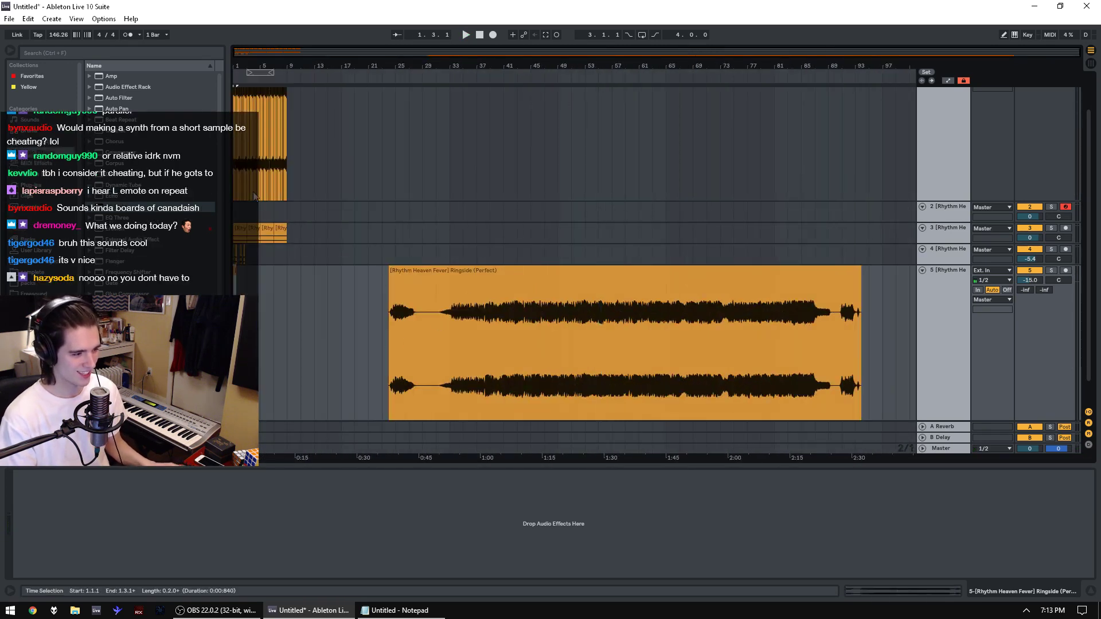
Step: Play the copied snippet with the other tracks, and solo track 5 to hear it alone
key("space")
left_click_drag(234, 65, 234, 115)
key("space")
key("space")
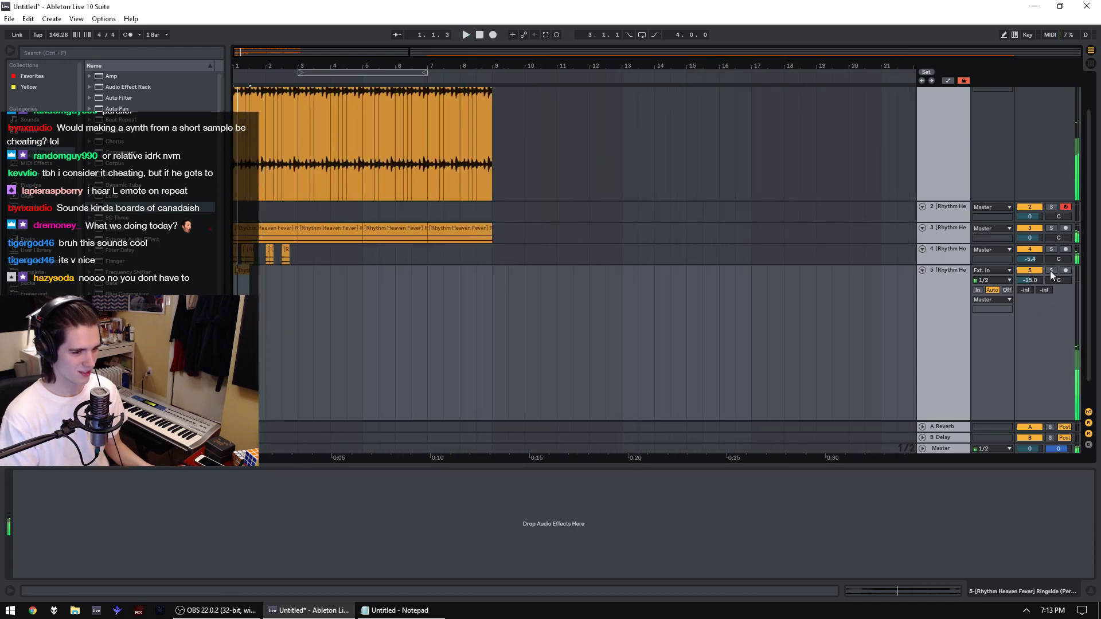
left_click(1051, 271)
key("space")
key("space")
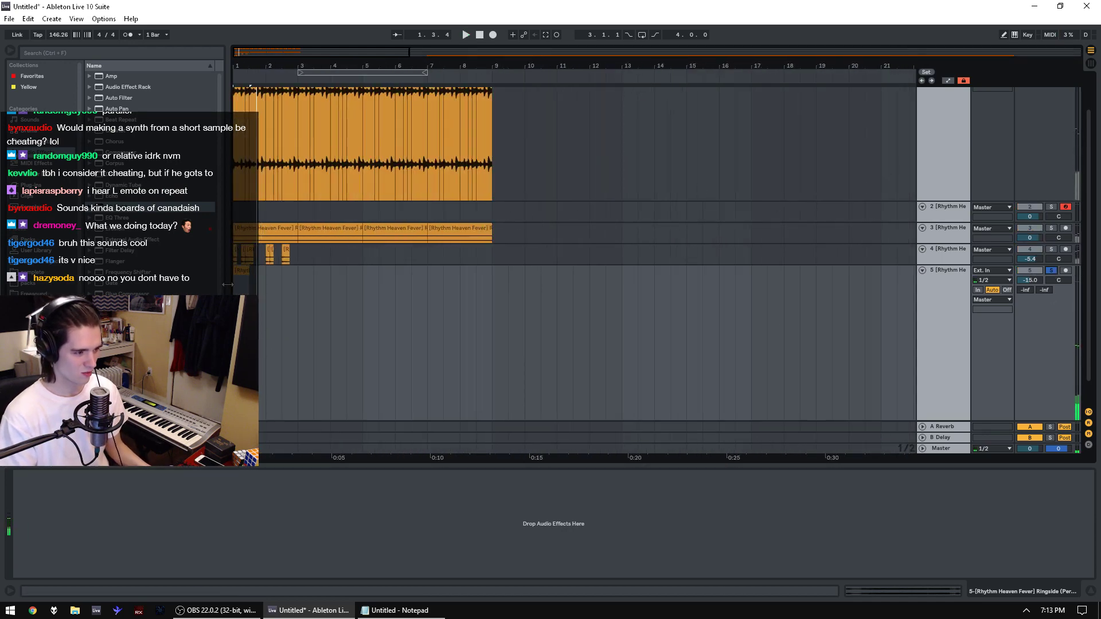
Step: Transpose the soloed snippet up 14 semitones with 0.63 dB of gain, and unsolo track 5
key("space")
double_click(244, 282)
key("space")
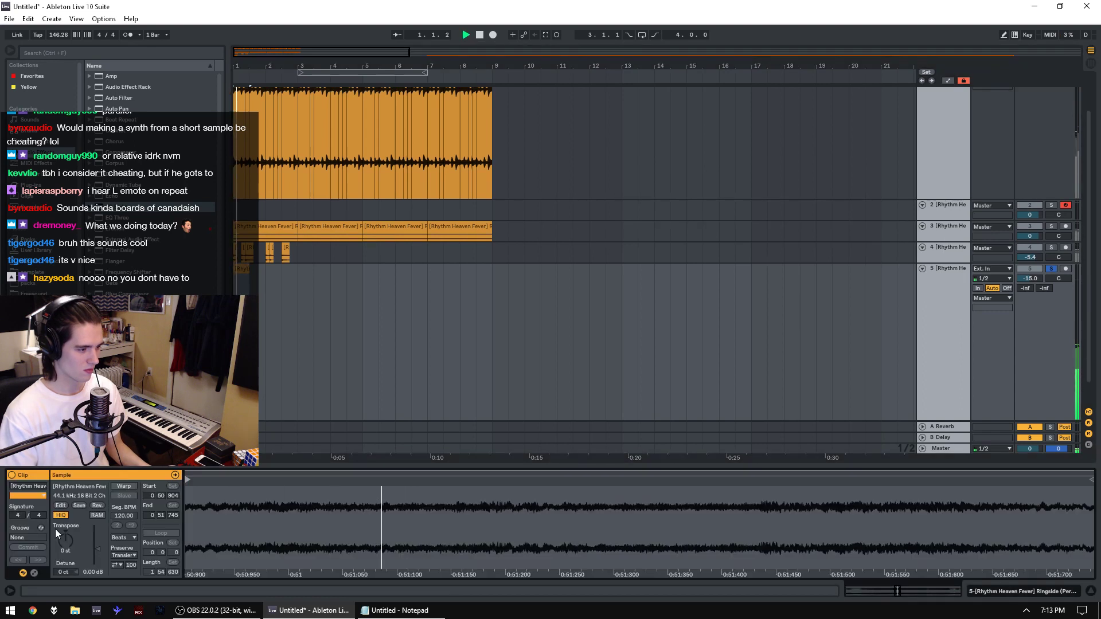
left_click_drag(87, 543, 72, 516)
key("space")
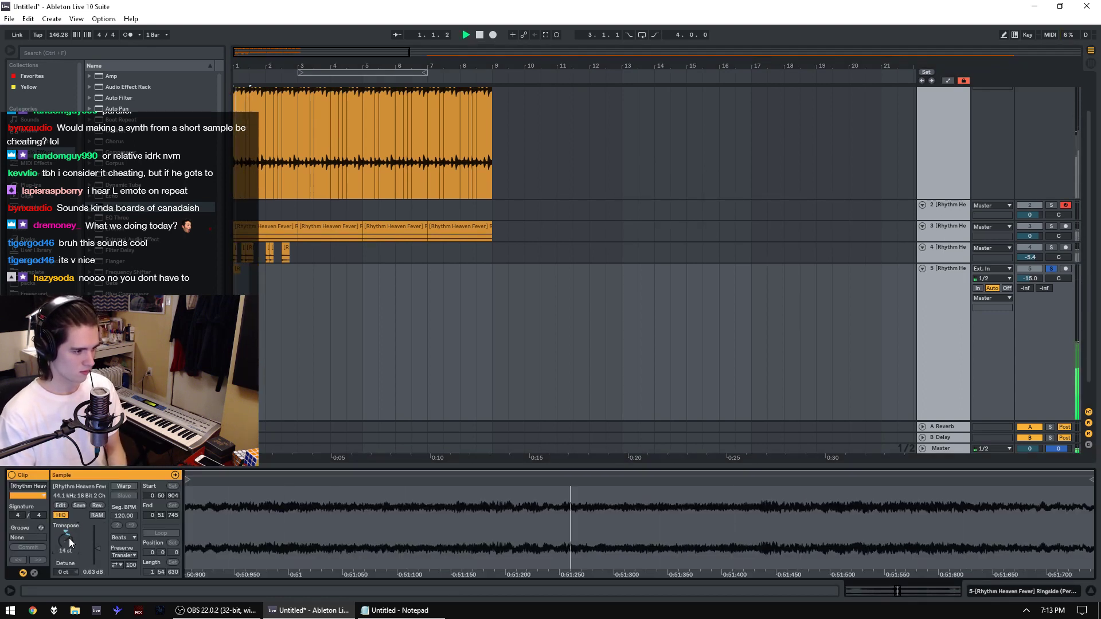
left_click(1049, 268)
Step: Add a fade-out to the transposed clip at the start of track 5
scroll(252, 324, "up", 8)
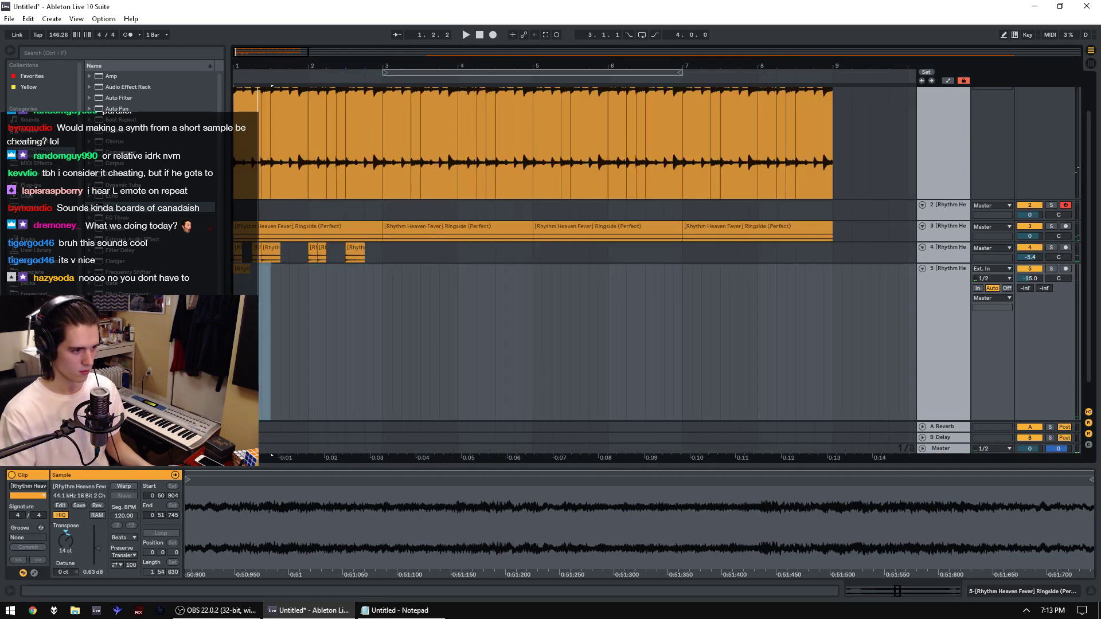
left_click(271, 325)
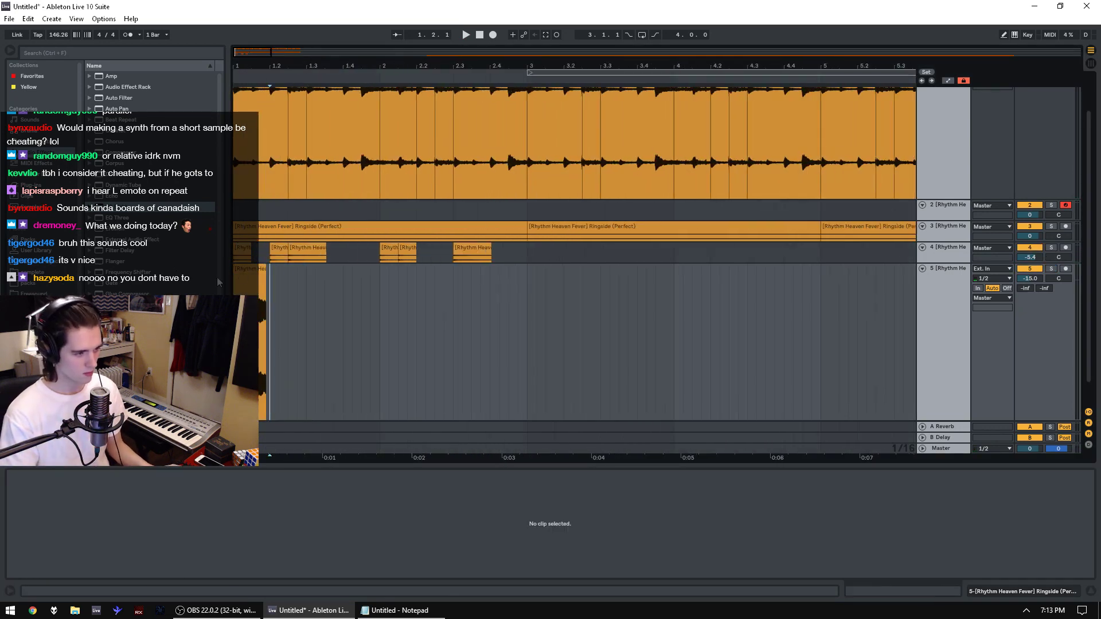
left_click(264, 274)
key("space")
key("space")
left_click_drag(316, 331, 236, 331)
key("ctrl+alt+f")
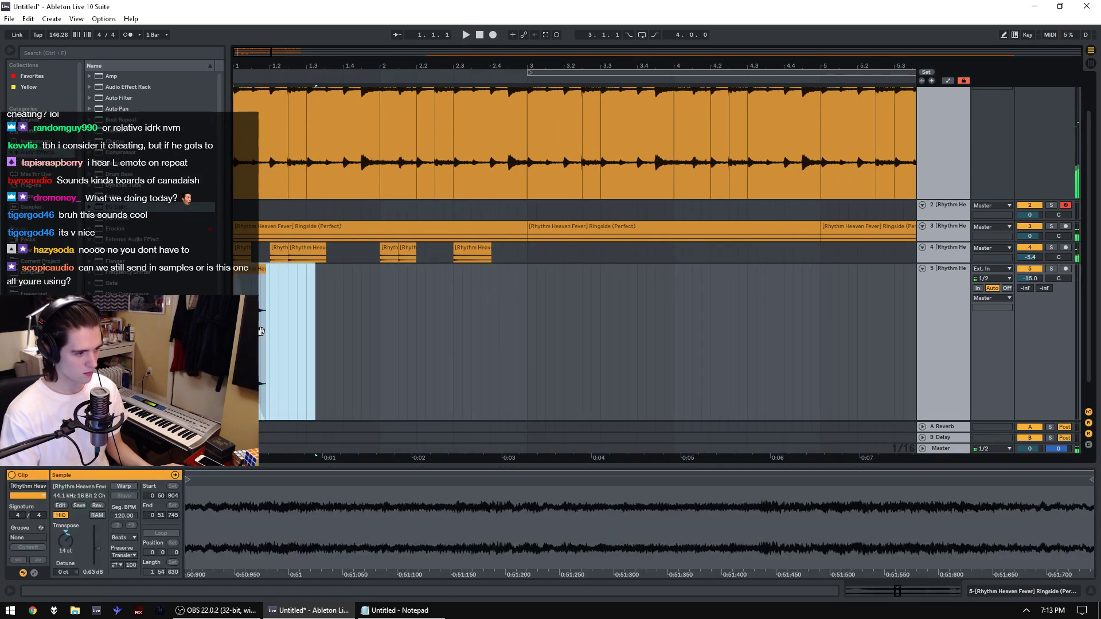
Step: Move the faded track 5 clip to 1.3 and play the pattern from bar 1
left_click(261, 269)
key("Delete")
key("space")
left_click(294, 310)
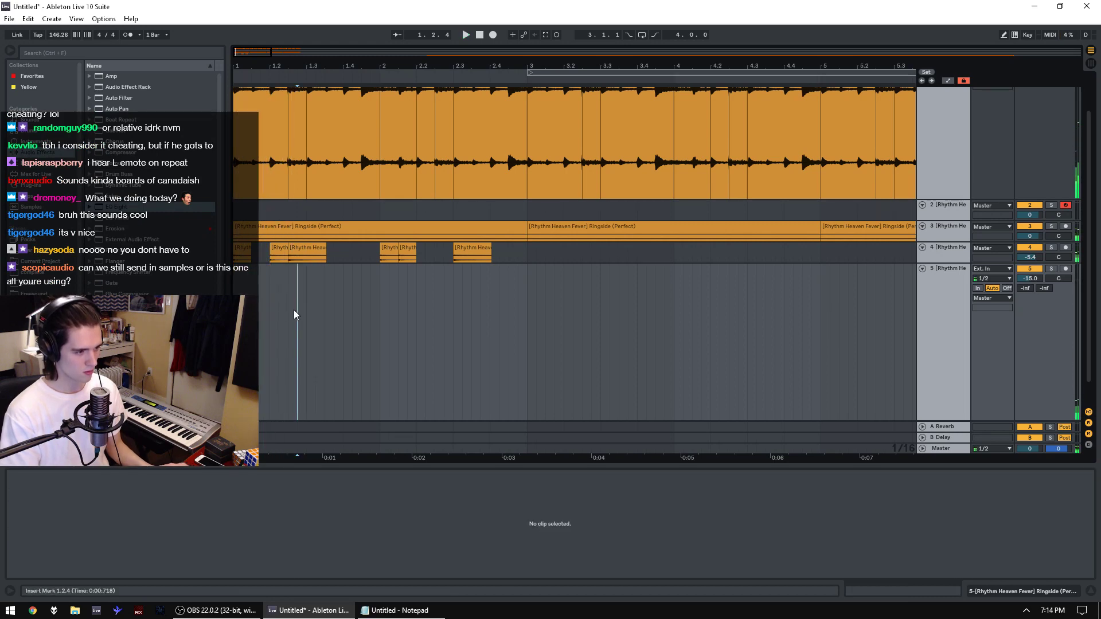
left_click(299, 311)
left_click(312, 312)
left_click(309, 312)
key("ctrl+v")
left_click_drag(372, 320, 234, 291)
key("space")
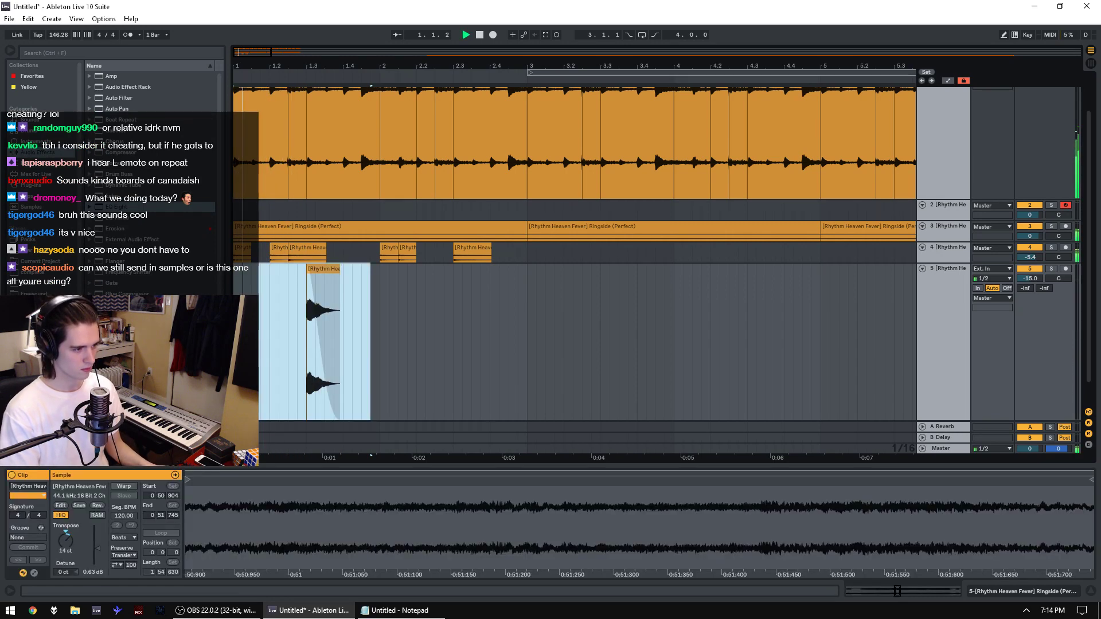
Step: Duplicate track 5's first bar so the clip repeats at 2.3, and play the result
left_click(332, 269)
left_click_drag(397, 309, 234, 303)
key("ctrl+d")
key("space")
Step: Readjust low-pass band 8 in track 4's EQ Eight and try panning track 4 left during playback
left_click(963, 256)
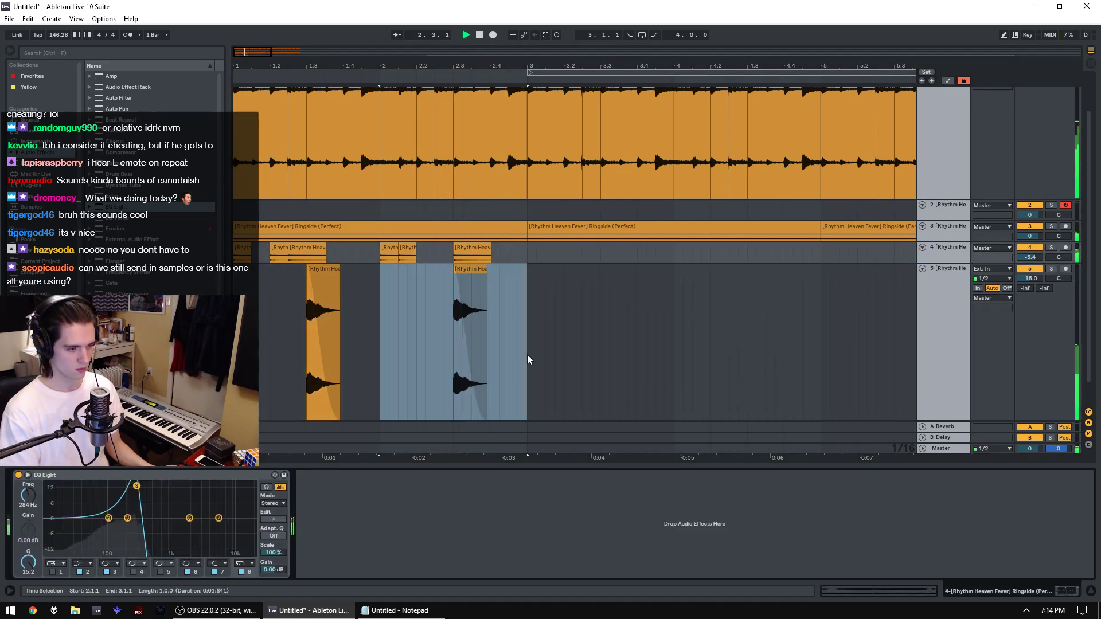
left_click_drag(136, 486, 152, 500)
left_click(1002, 312)
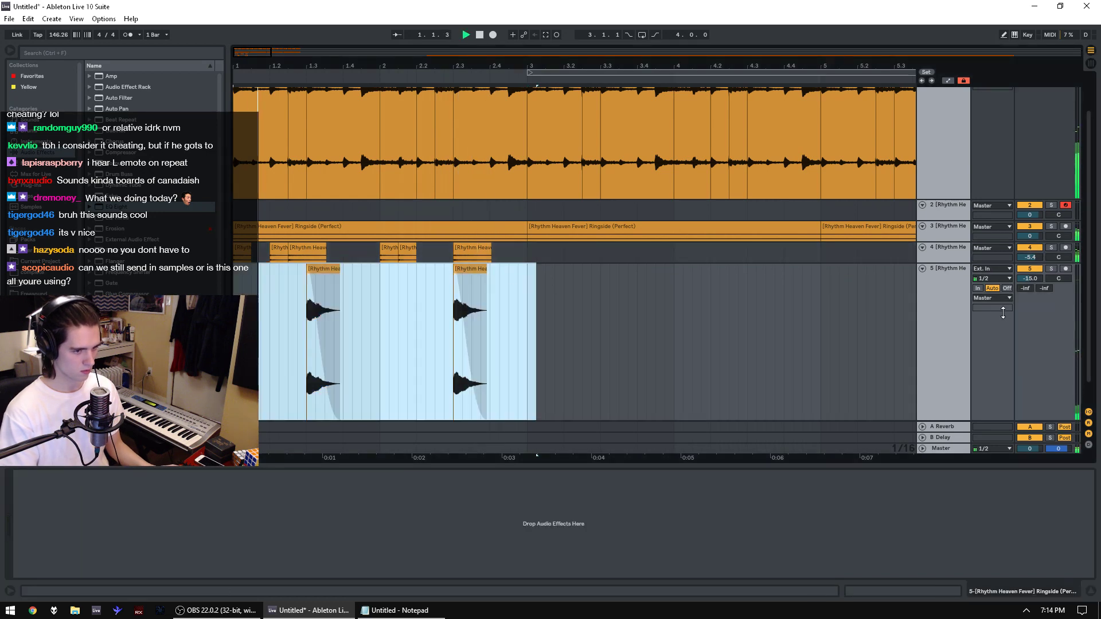
mouse_move(1057, 259)
left_mouse_down()
mouse_move(1058, 244)
mouse_move(1058, 276)
mouse_move(1058, 254)
left_mouse_up()
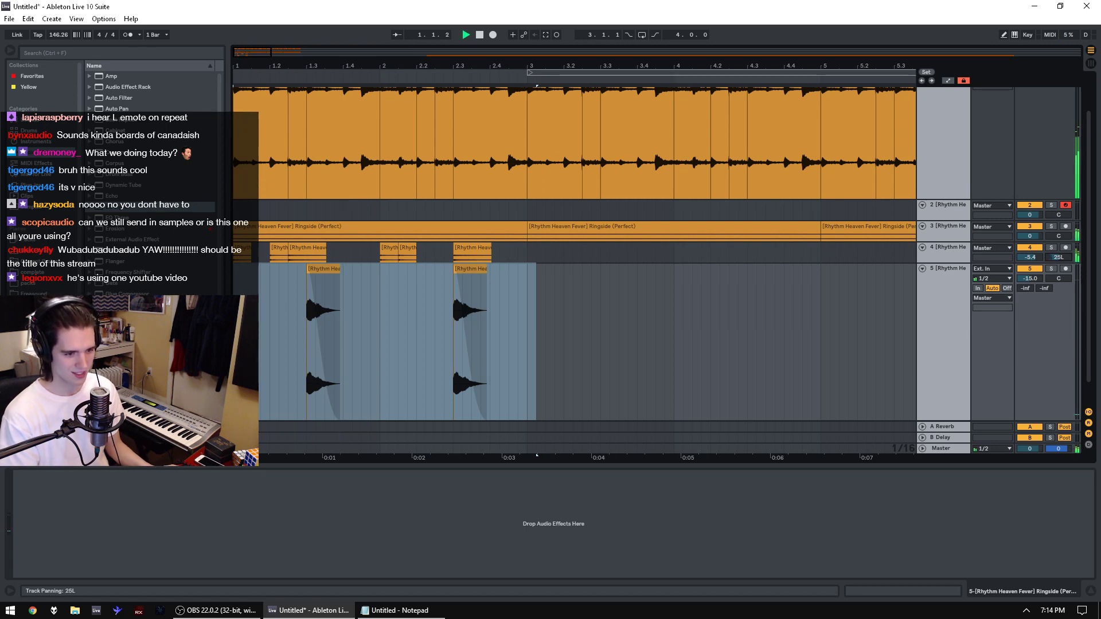
Step: Add AIRDiffuserDelay to track 5 with a 1/4 delay time and 16% diffuse
key("space")
left_click_drag(537, 342, 294, 352)
key("space")
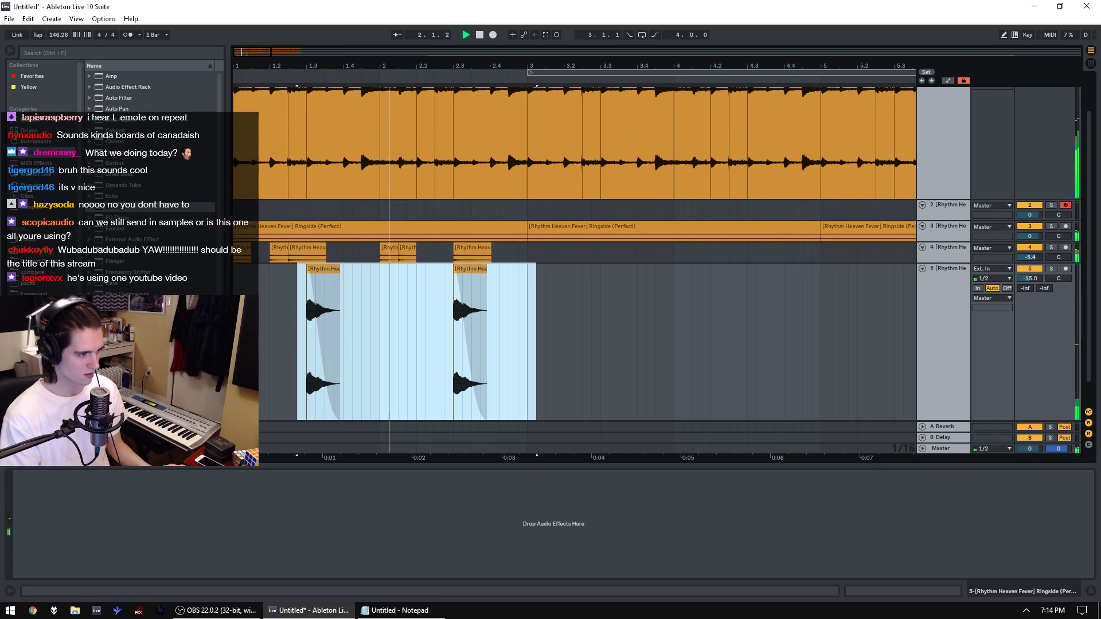
key("space")
left_click(34, 185)
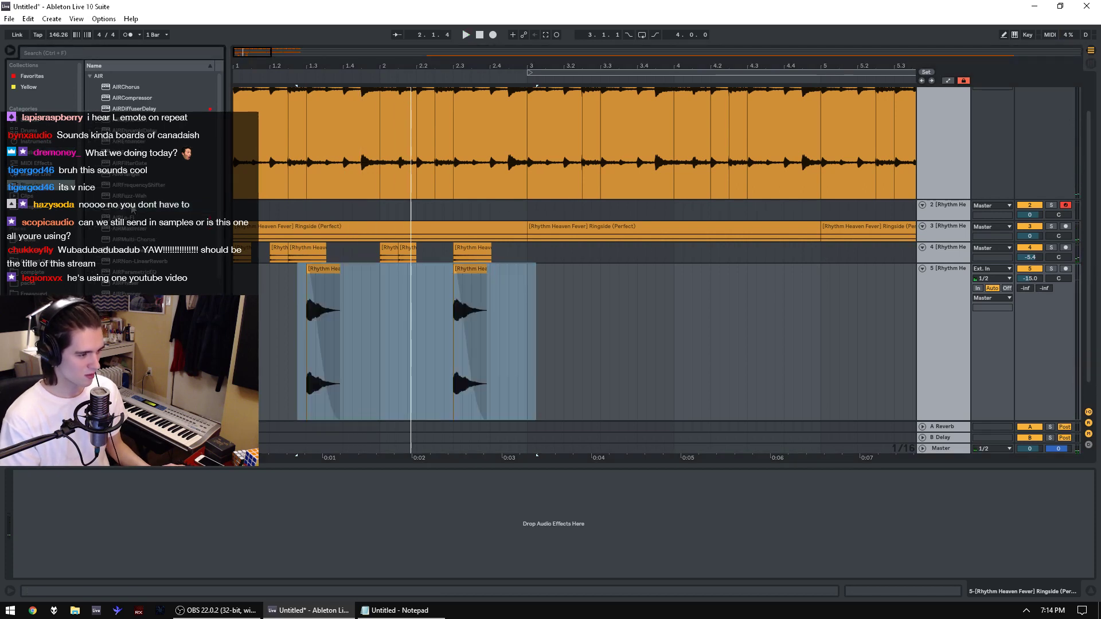
left_click_drag(139, 108, 355, 356)
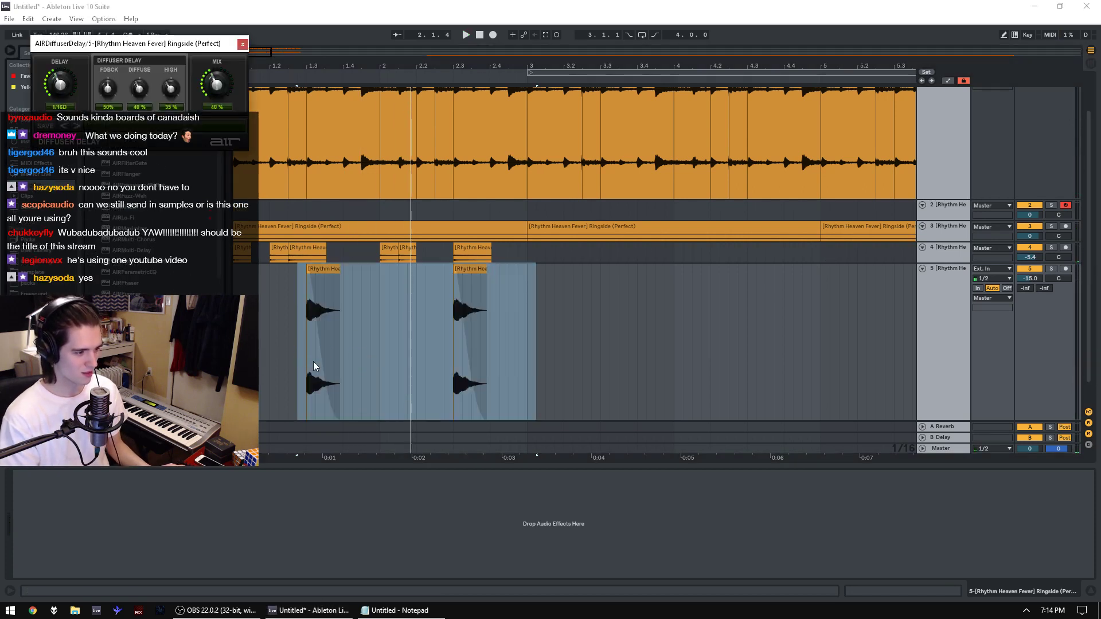
left_click_drag(64, 101, 63, 98)
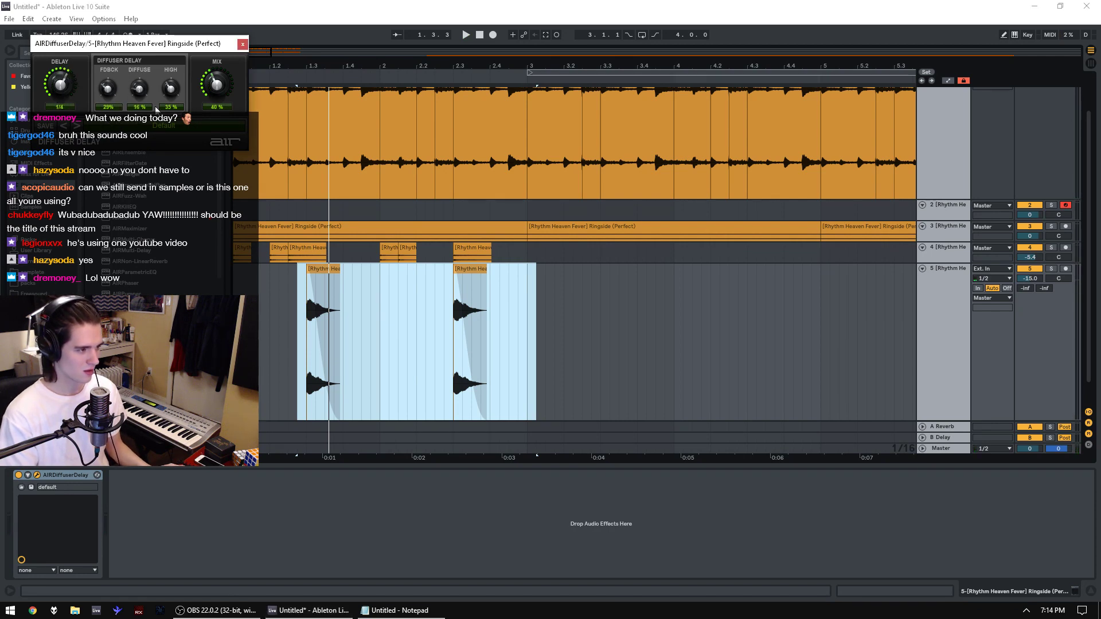
Step: Set the diffuser delay's mix to 44% and its delay time to 1/4D while playing the pattern
key("space")
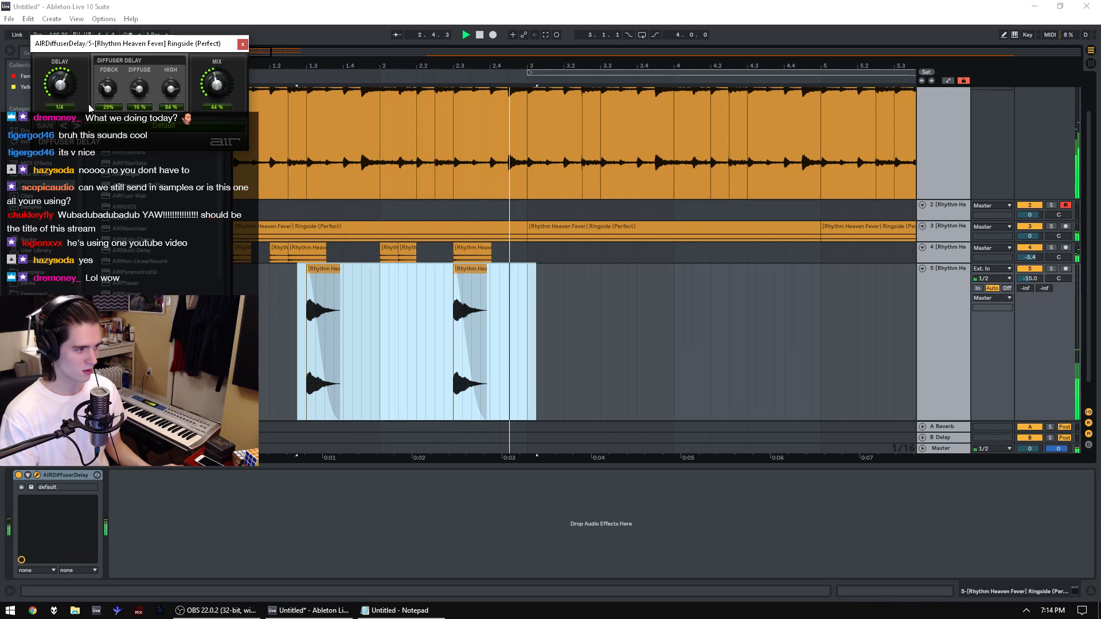
key("space")
key("space")
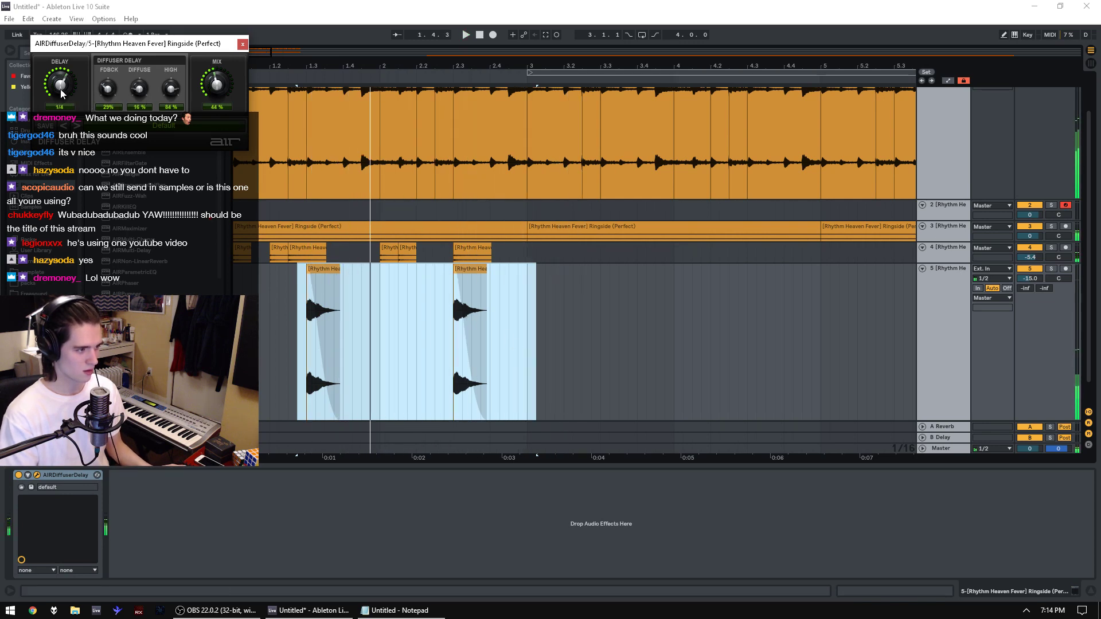
key("space")
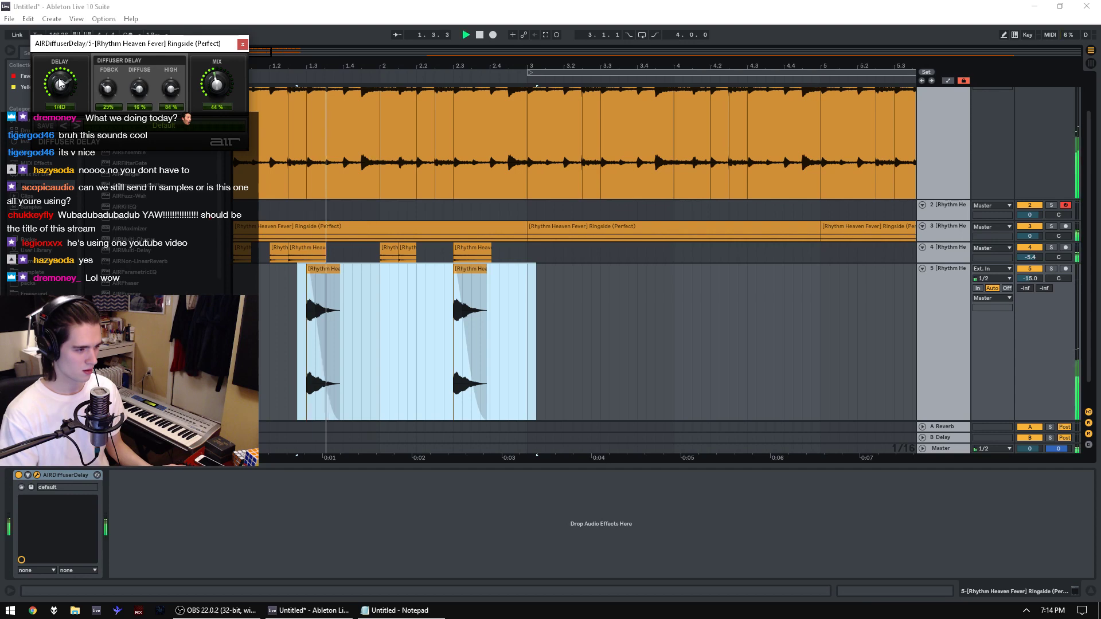
Step: Extend track 5's pattern up to bar 9 by duplicating it, removing the clip at 4.3 before the second repeat
left_click_drag(527, 298, 235, 298)
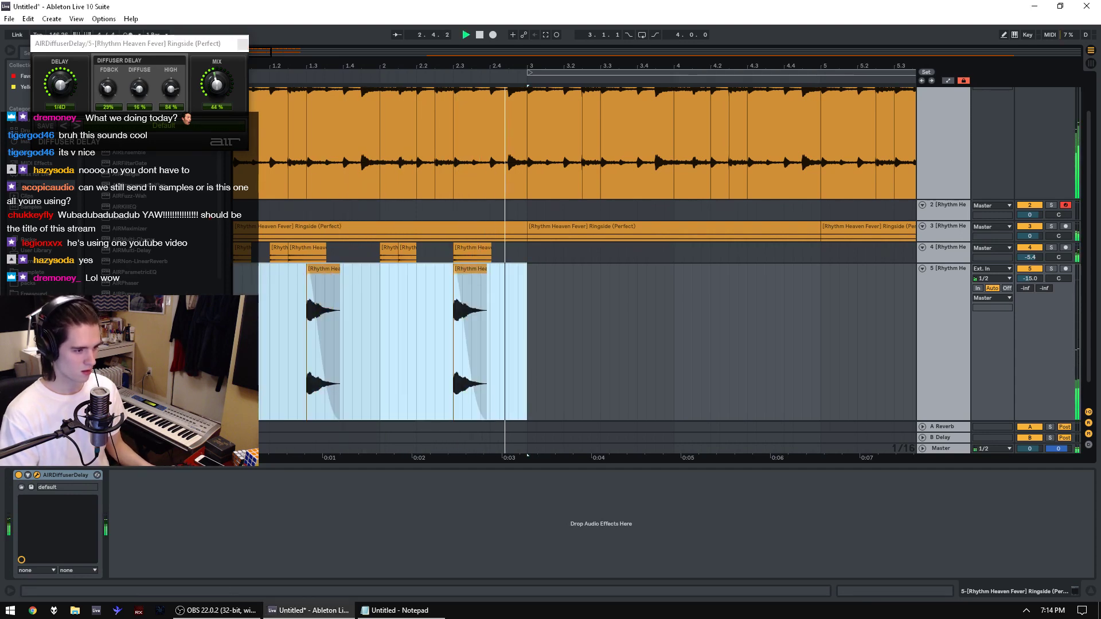
key("ctrl+d")
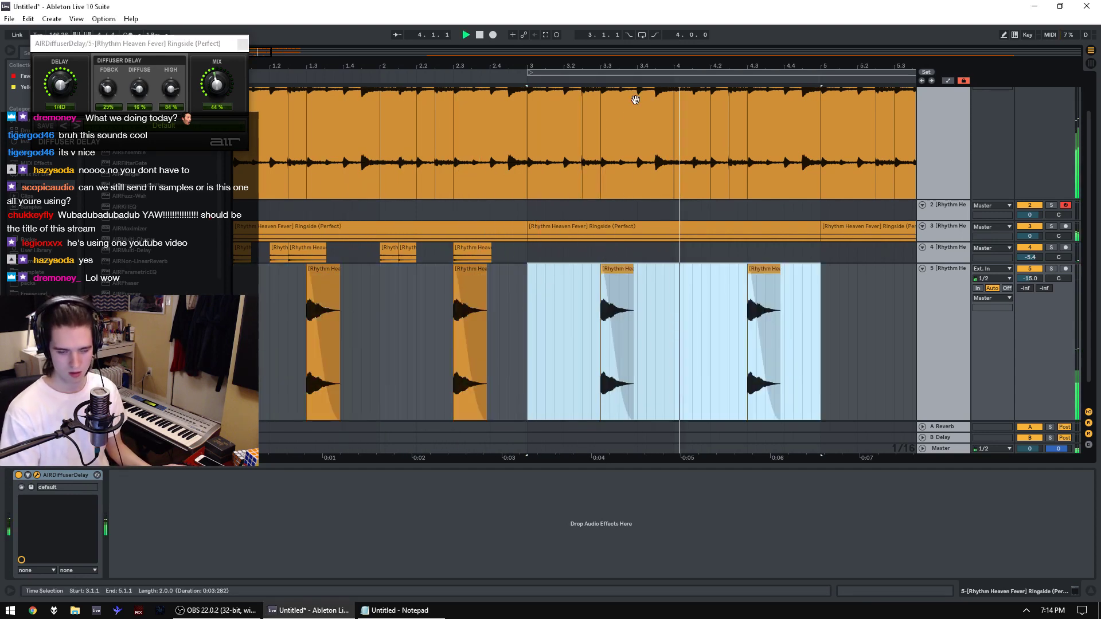
key("space")
left_click_drag(730, 310, 236, 321)
key("Delete")
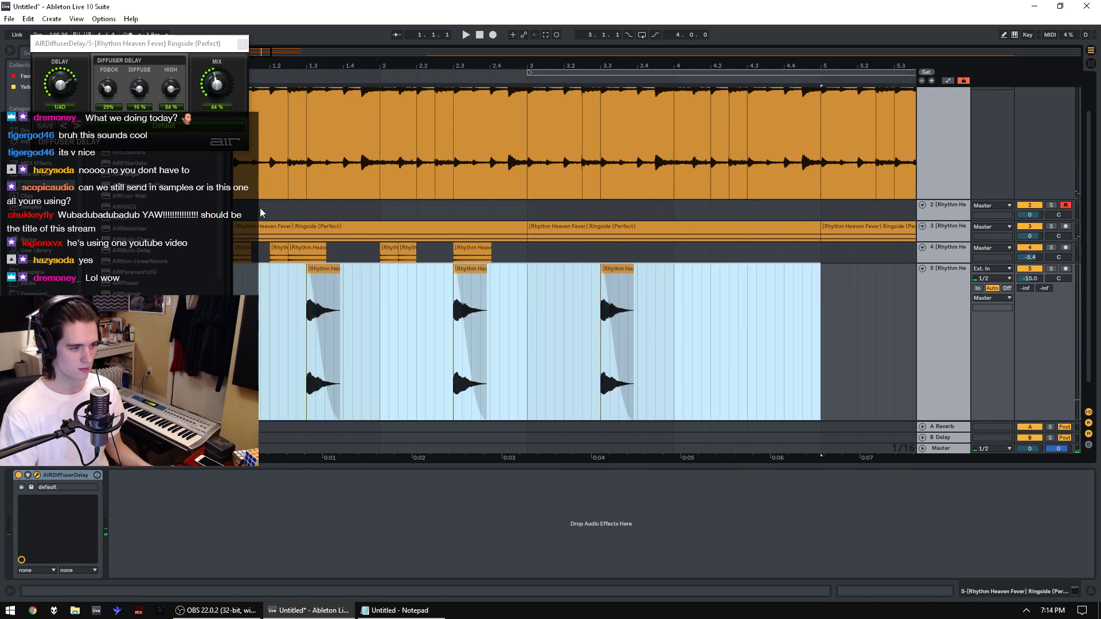
left_click_drag(385, 60, 382, 17)
key("ctrl+d")
Step: Set track 5's volume to -12.2 dB and add EQ Eight with a mid boost and 5.83 dB at 18.6 kHz
left_click_drag(1029, 279, 1029, 273)
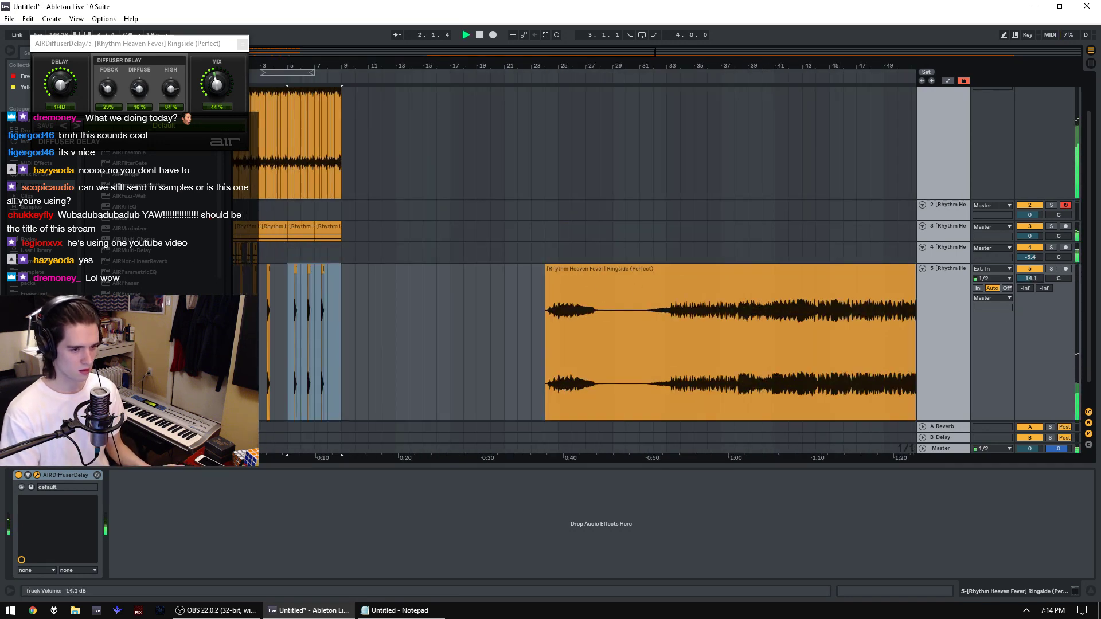
left_click(243, 44)
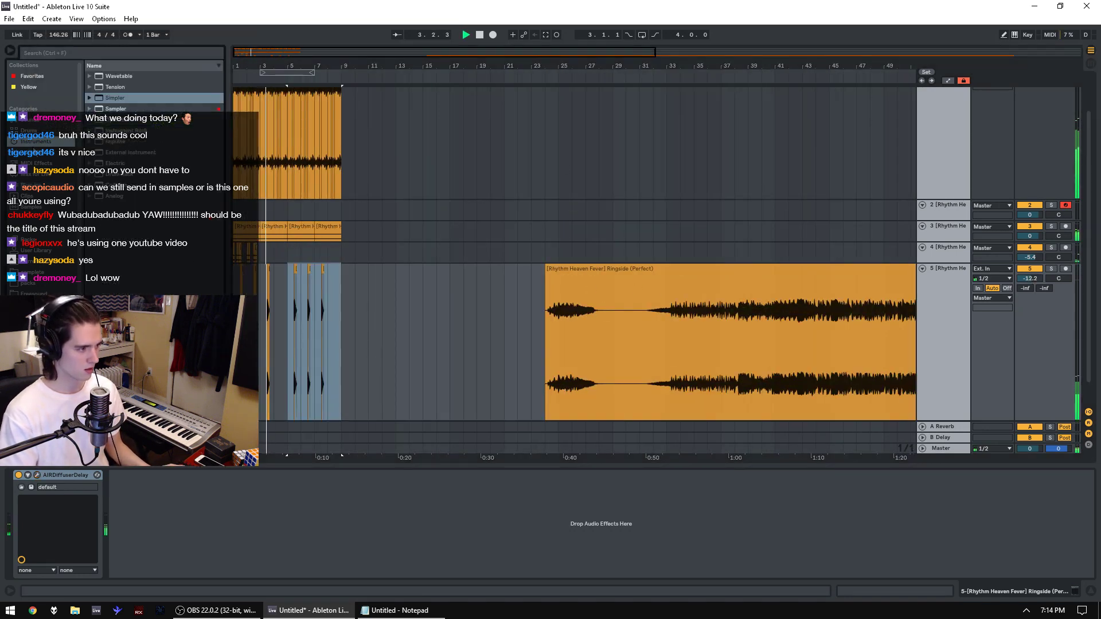
left_click_drag(112, 207, 172, 516)
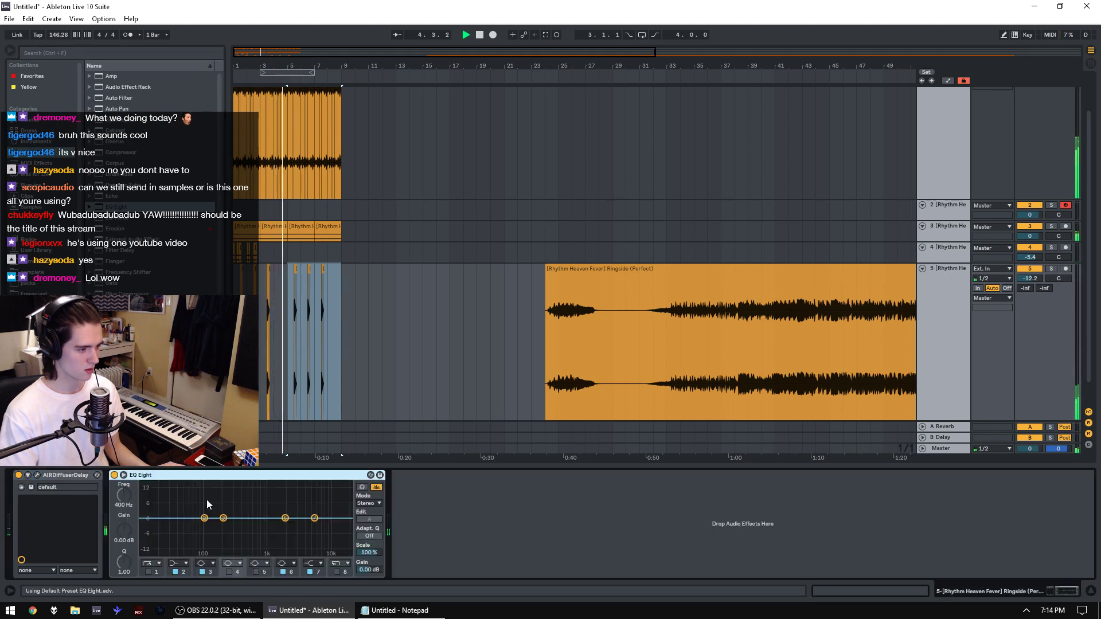
left_click_drag(229, 491, 344, 505)
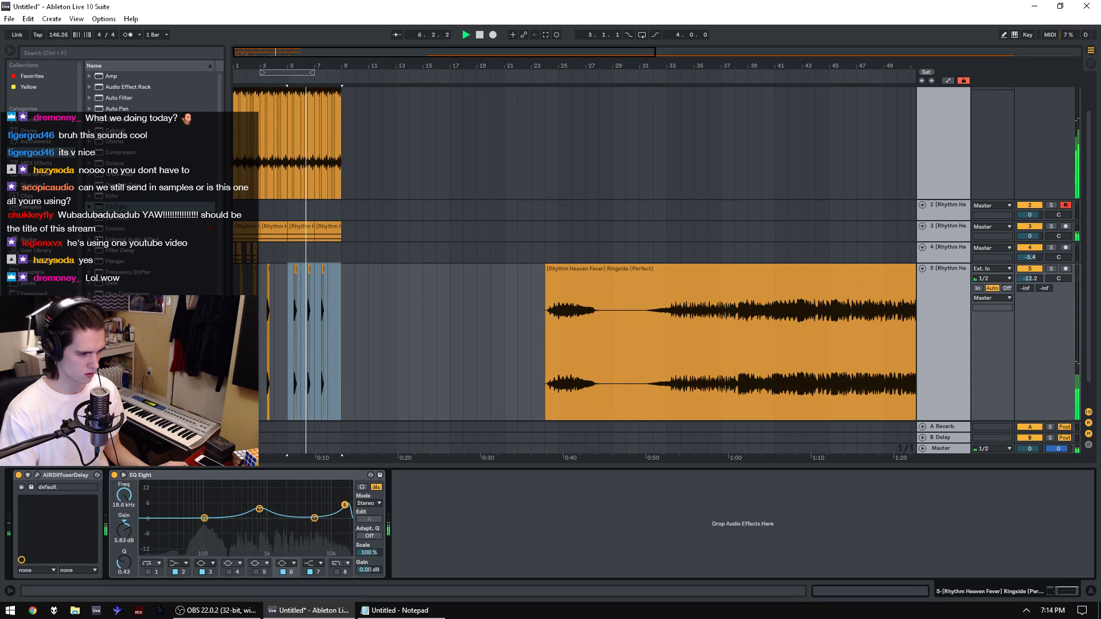
left_click_drag(781, 293, 867, 285)
key("space")
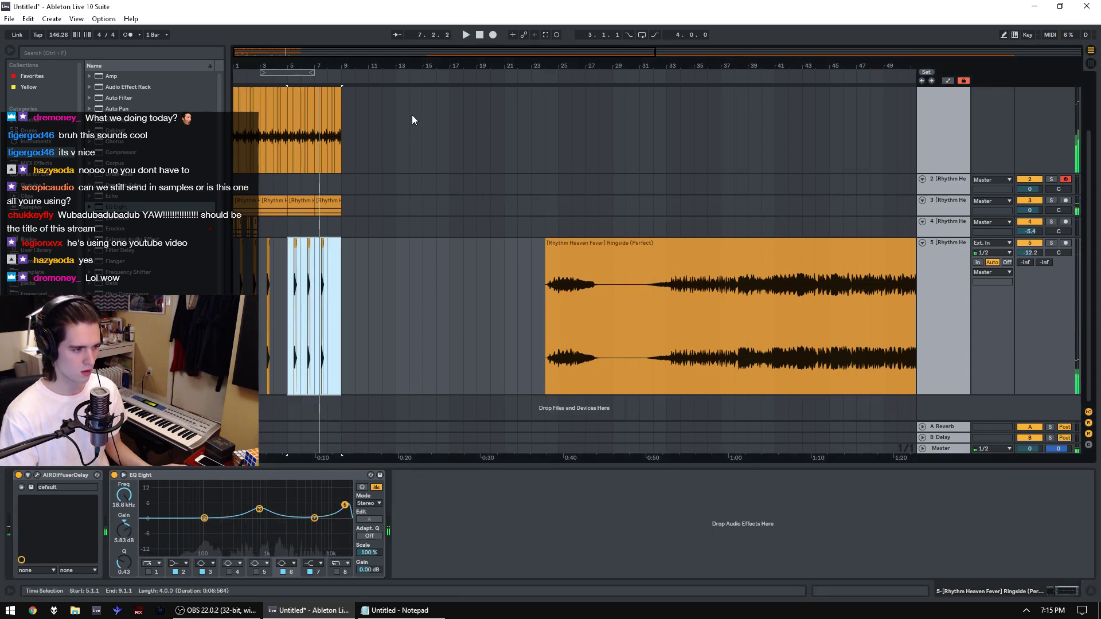
Step: Solo track 5, sample the long Ringside source clip around bar 48, and move that clip onto a new track below
scroll(642, 361, "down", 2)
left_click(647, 360)
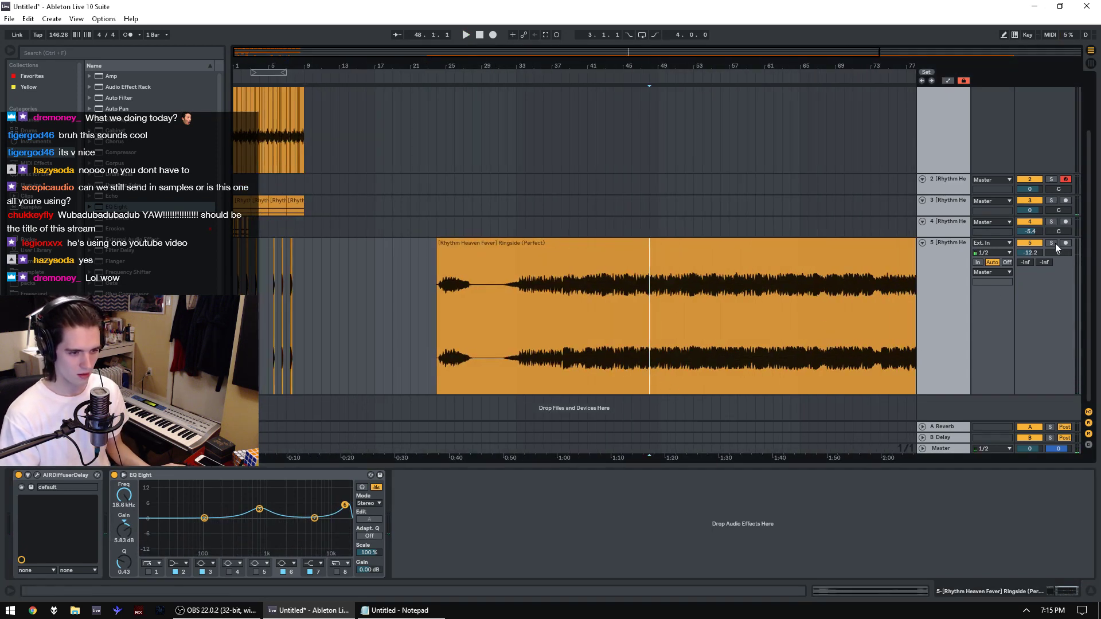
key("space")
left_click_drag(659, 66, 660, 114)
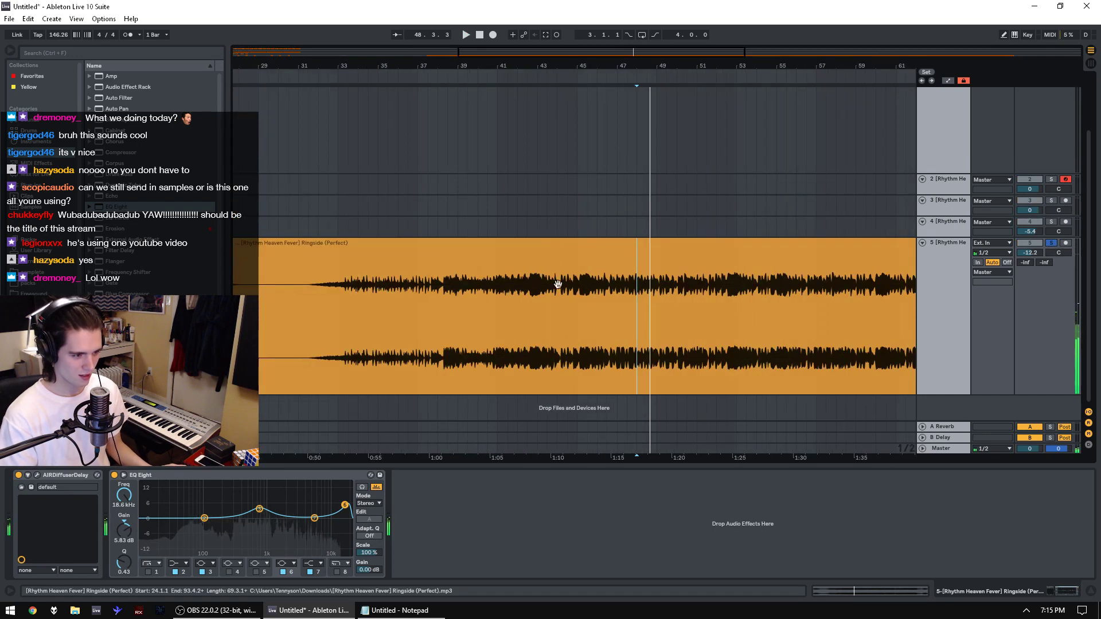
left_click_drag(751, 278, 721, 406)
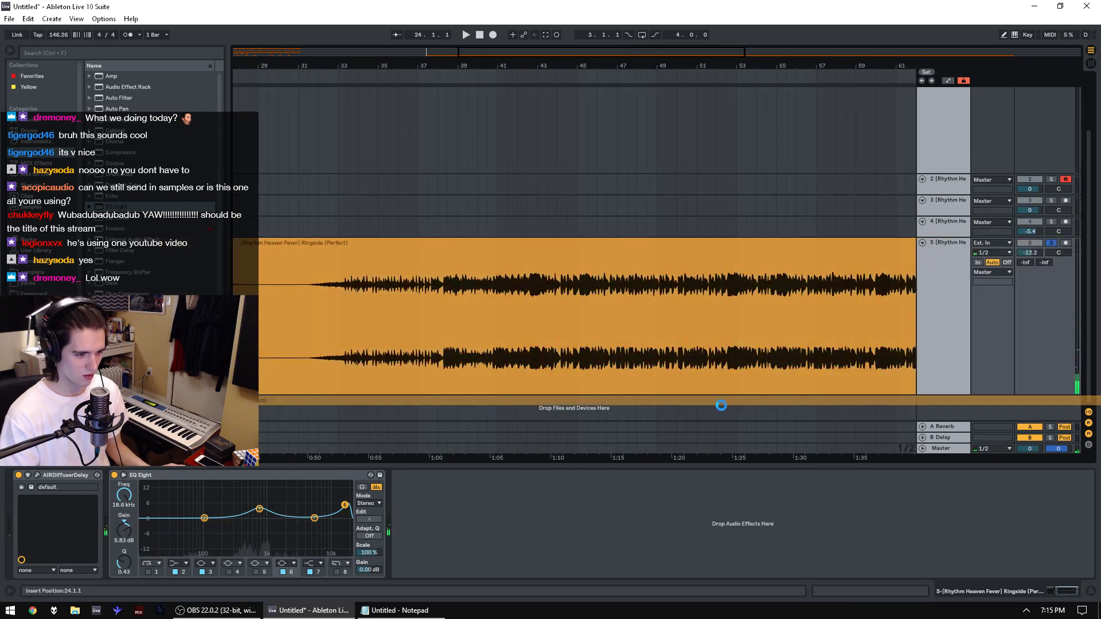
Step: Solo the new track 6 and remove its AIRDiffuserDelay and EQ Eight devices so the source plays dry
left_click(418, 367)
key("space")
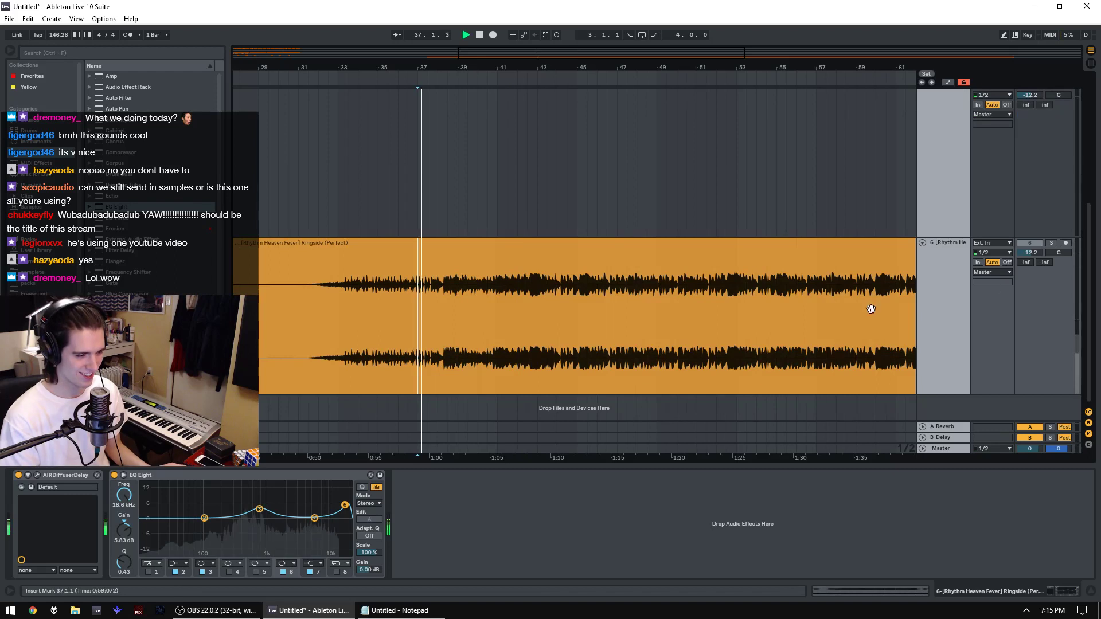
left_click(1050, 243)
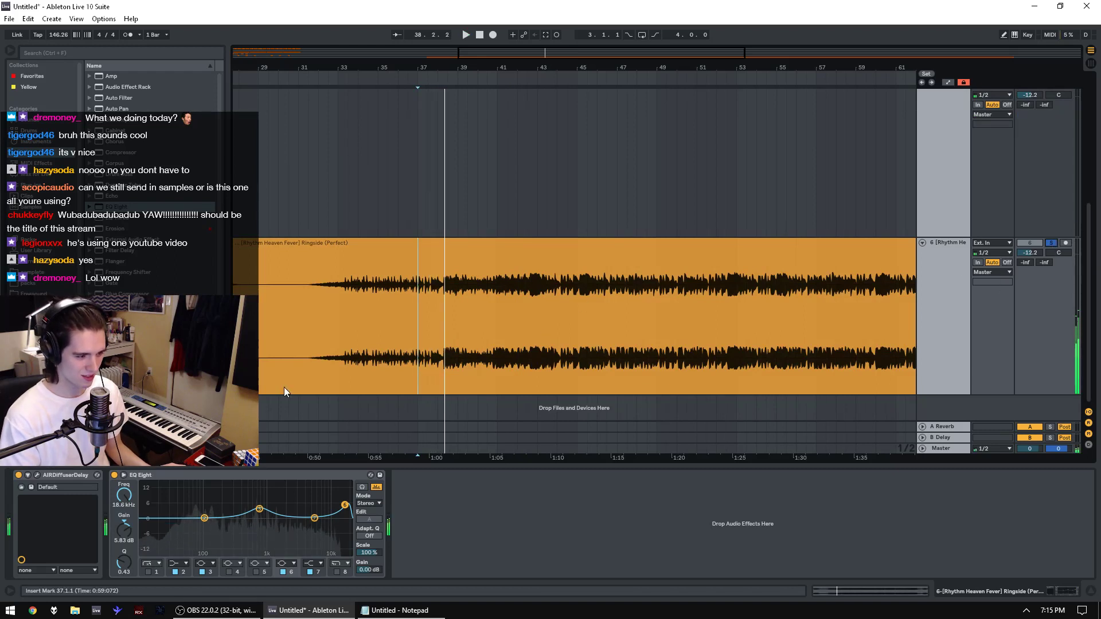
key("Delete")
left_click(266, 476)
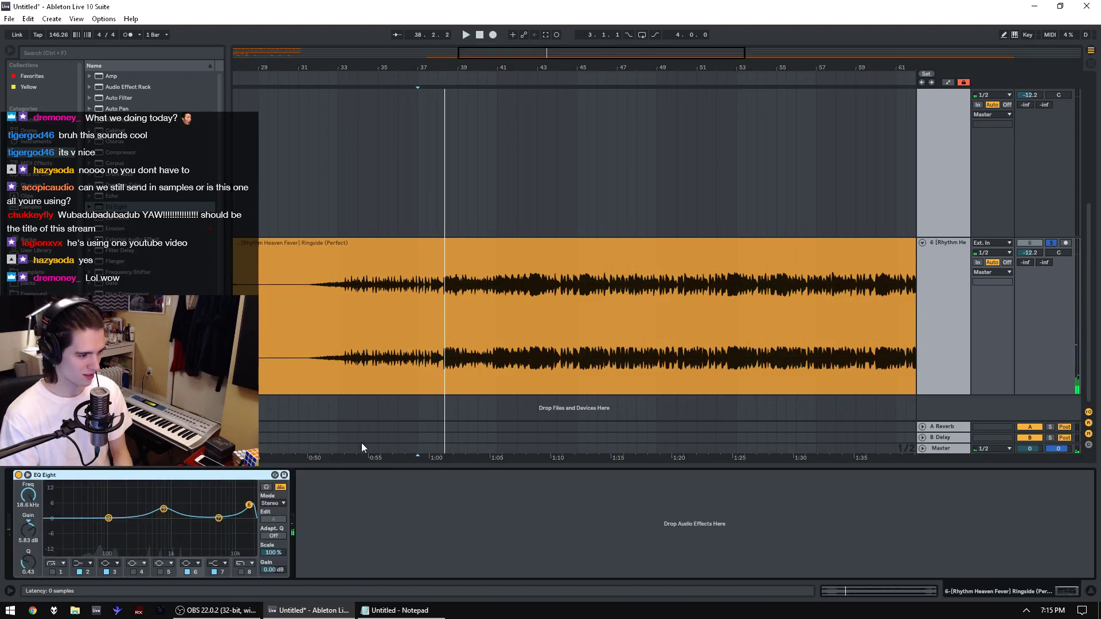
key("Delete")
Step: Audition the dry source on track 6 from several points between bars 44 and 46 for a usable sound
left_click(423, 381)
key("space")
left_click(567, 369)
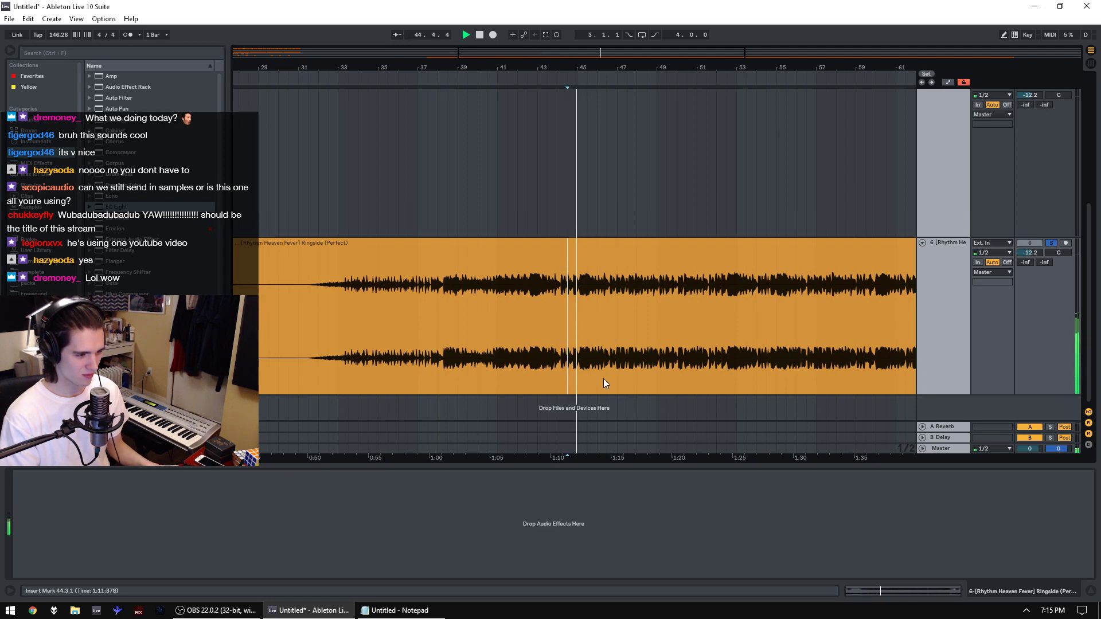
left_click(575, 373)
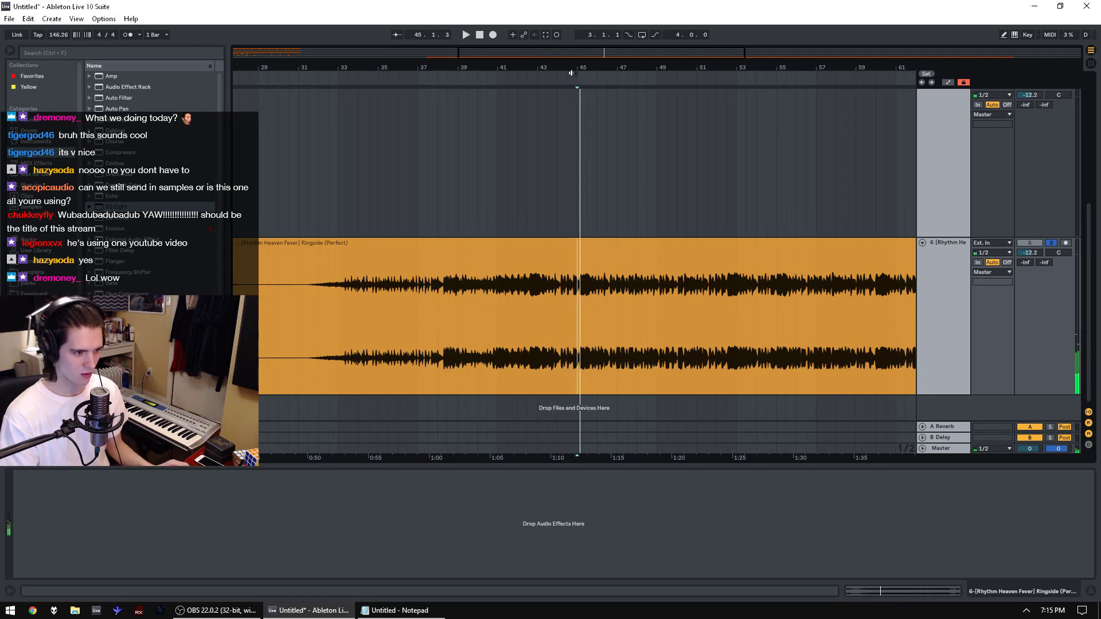
left_click_drag(571, 72, 571, 103)
left_click(559, 385)
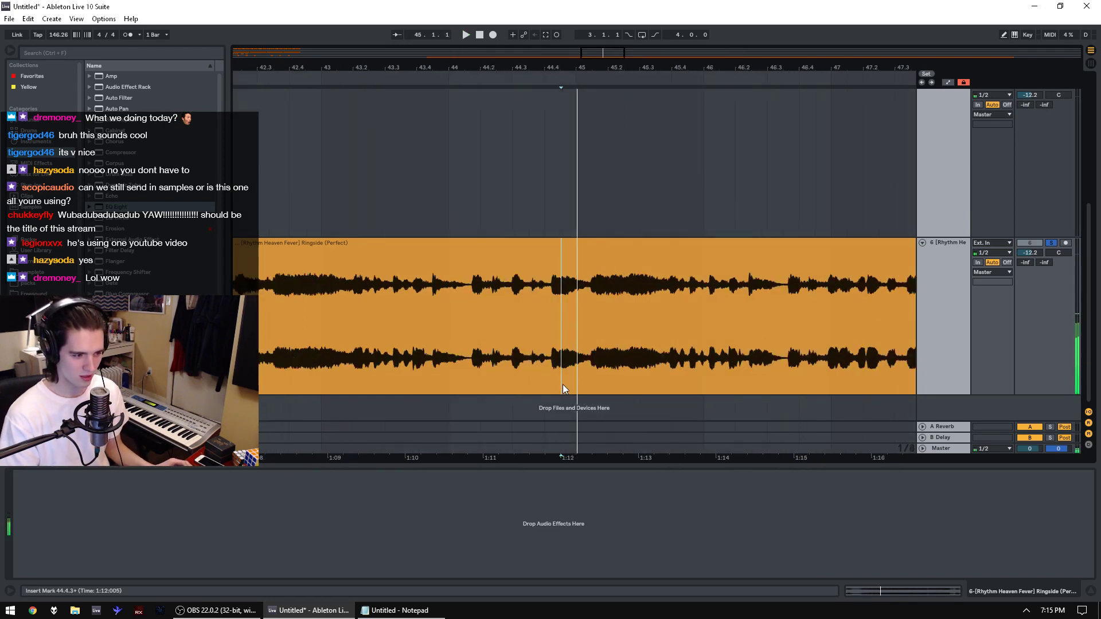
left_click(625, 377)
key("space")
key("space")
left_click(767, 375)
key("space")
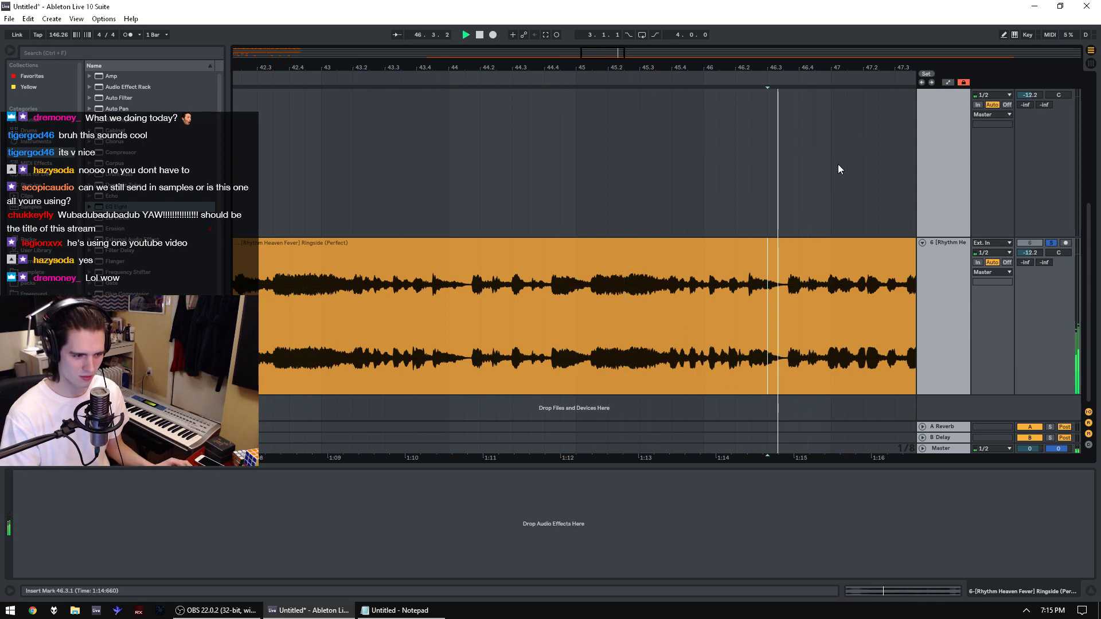
Step: Listen closely to the source around 46.3 to find the start and end of a short isolated hit
key("space")
key("space")
key("space")
key("space")
key("space")
key("space")
key("space")
left_click_drag(785, 72, 783, 97)
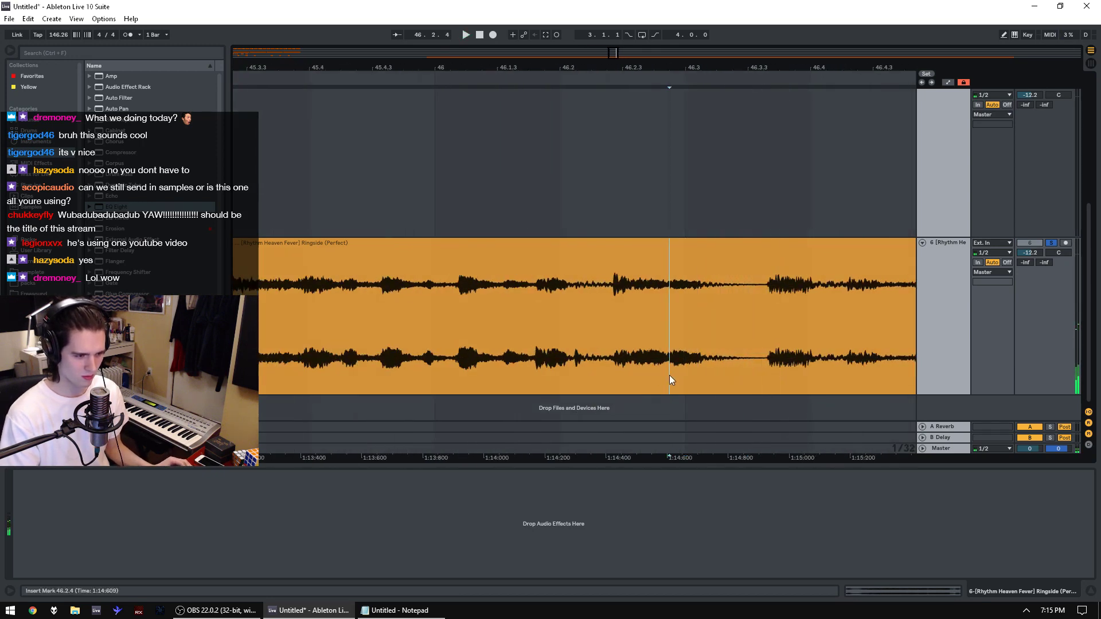
key("space")
left_click(606, 380)
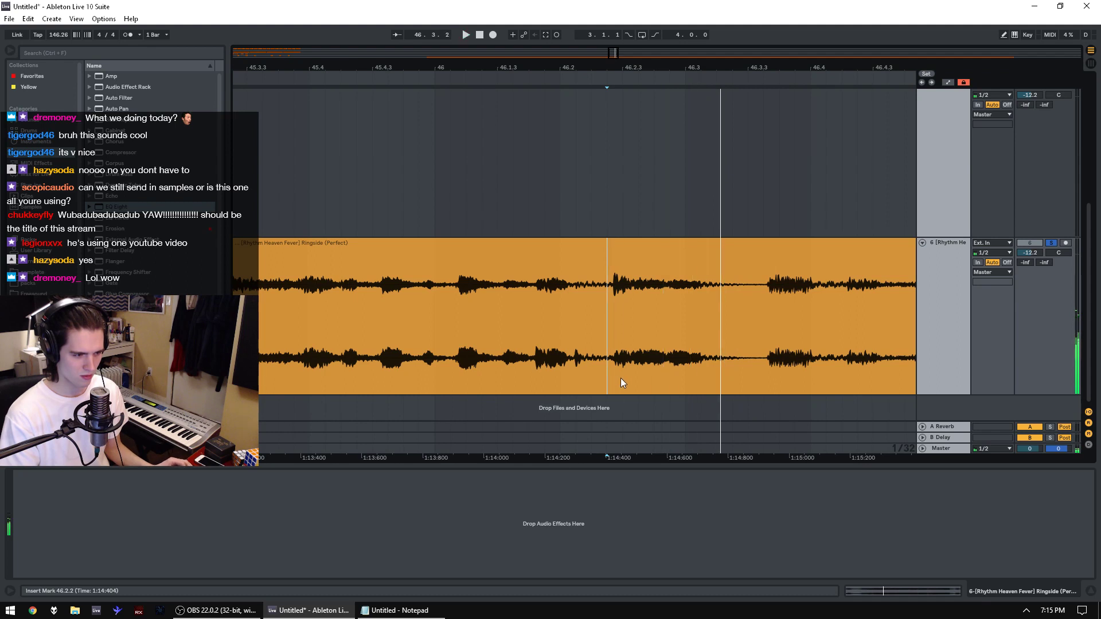
left_click(702, 371)
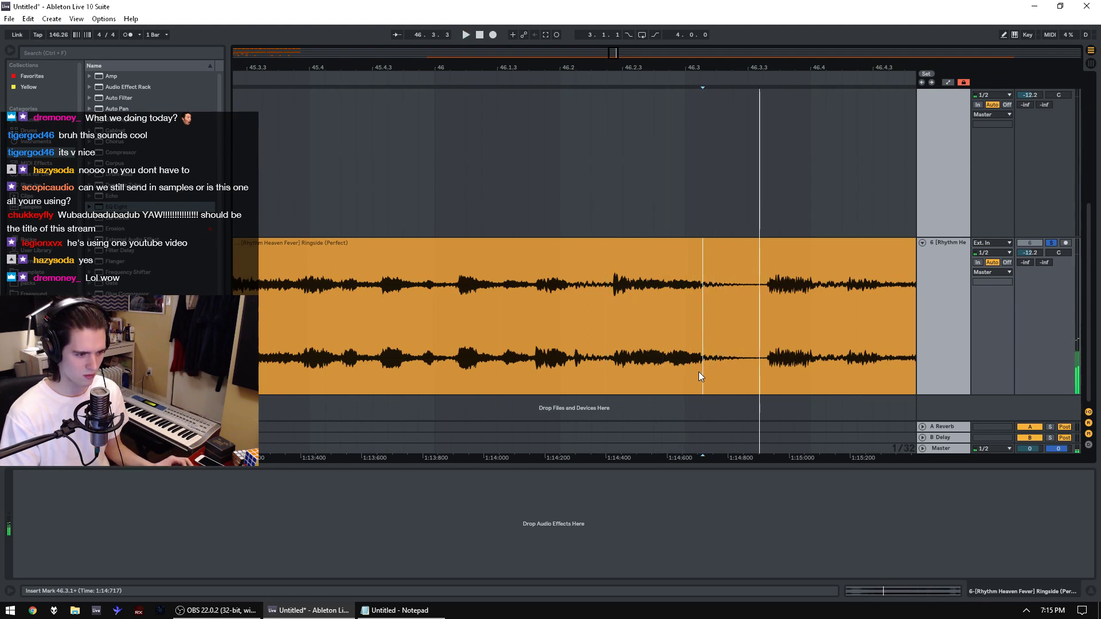
Step: Copy the short source snippet starting at 46.3.1 onto a new audio track 7 at the start of bar 1
left_click_drag(698, 371, 764, 371)
left_click_drag(502, 72, 503, 63)
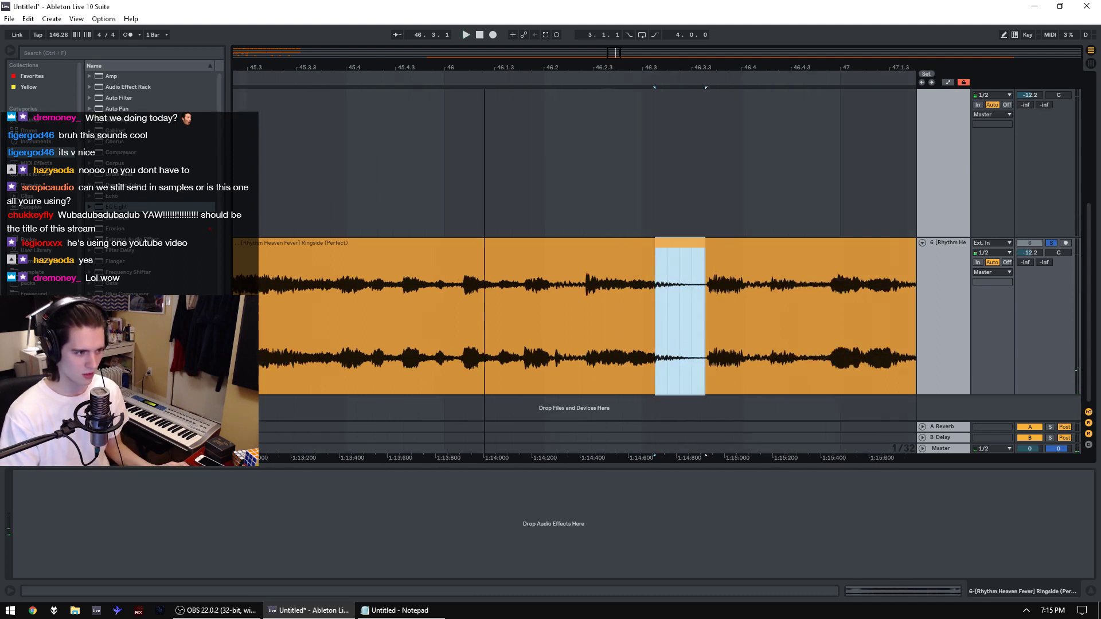
left_click_drag(612, 69, 612, 57)
left_click(940, 303)
key("ctrl+t")
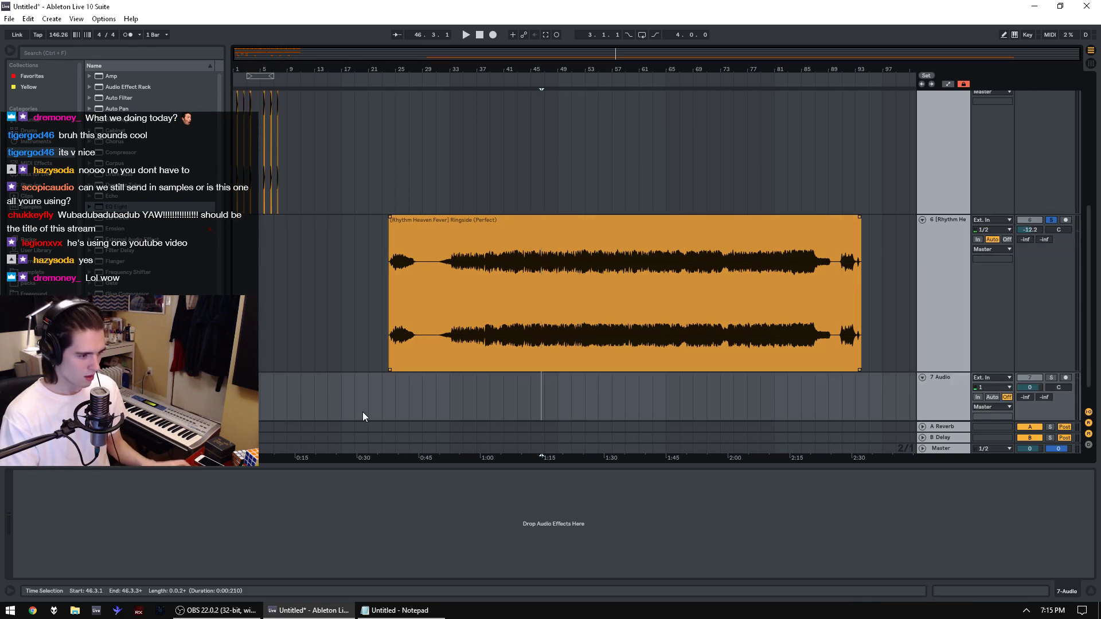
key("ctrl+v")
key("space")
key("space")
Step: Unsolo track 6, set track 7's volume to 2.0 dB, and play the new hit with the full pattern
left_click_drag(235, 71, 235, 115)
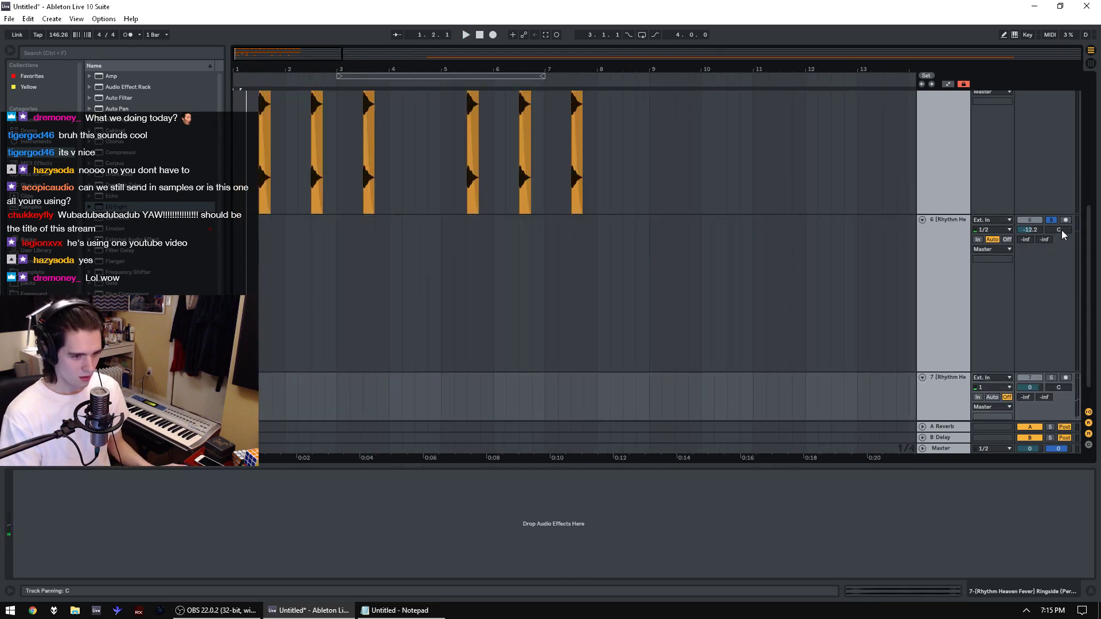
left_click(1053, 209)
left_click(1051, 221)
key("space")
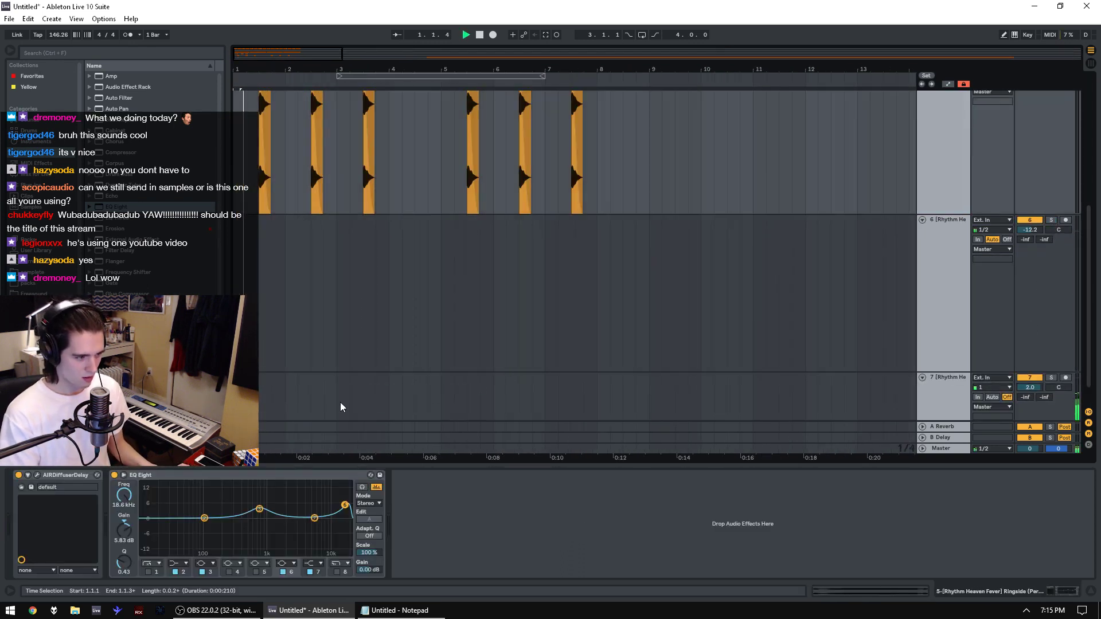
Step: Move the hit on track 7 from the start of bar 1 to 1.4.1 and play it with the pattern
left_click_drag(360, 407, 236, 409)
key("Delete")
left_click(261, 411)
key("space")
key("ctrl+v")
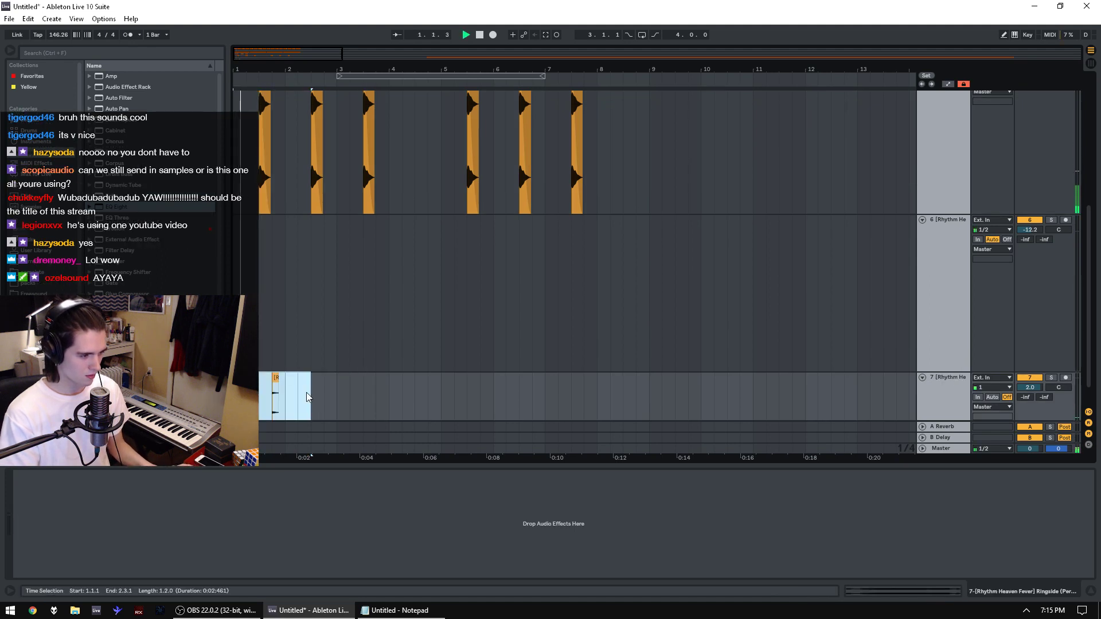
key("space")
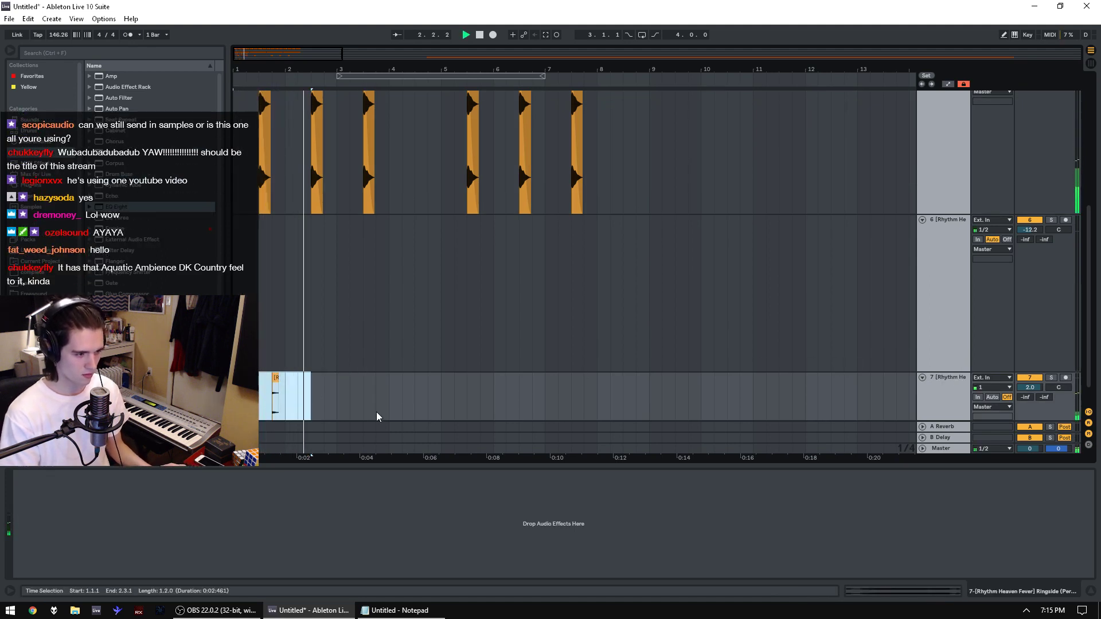
Step: Duplicate track 7's first two bars so the hit repeats at 3.4.1
left_click_drag(286, 411, 236, 409)
key("ctrl+d")
key("ctrl+d")
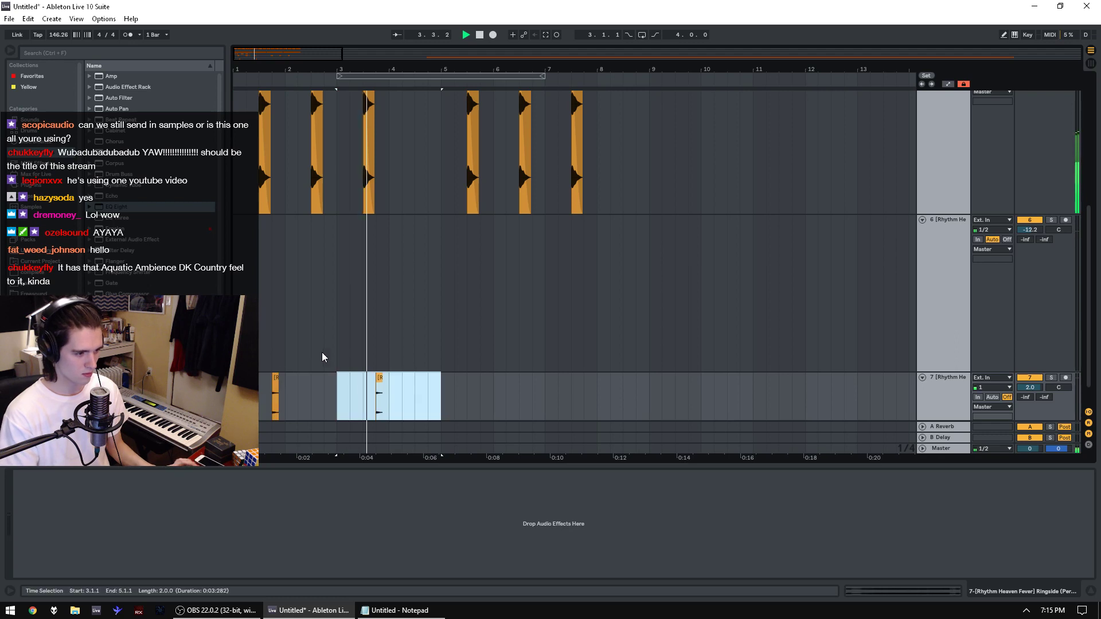
Step: Solo track 7, play the hit at 3.4.1 repeatedly, and pan the track to about 28R
left_click(377, 415)
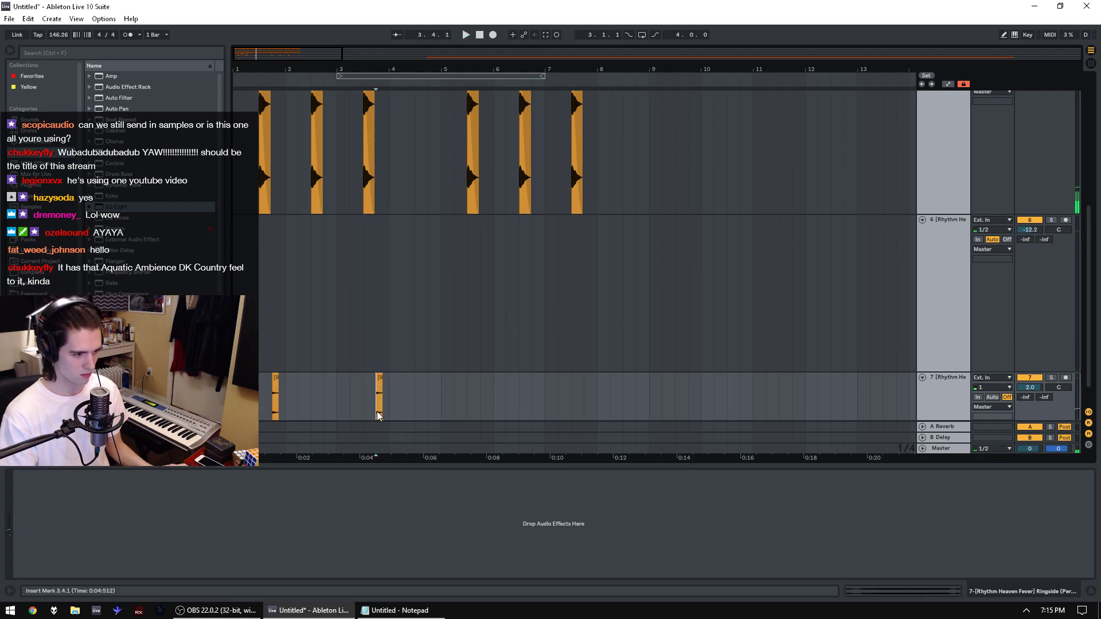
left_click(1052, 377)
key("space")
key("space")
key("space")
key("space")
key("space")
key("space")
left_click_drag(1059, 389, 1060, 374)
key("space")
Step: Add EQ Eight to track 7 with a low cut and a -15.0 dB high shelf at 1.82 kHz, and unsolo the track
left_click_drag(109, 202, 308, 423)
left_click(53, 572)
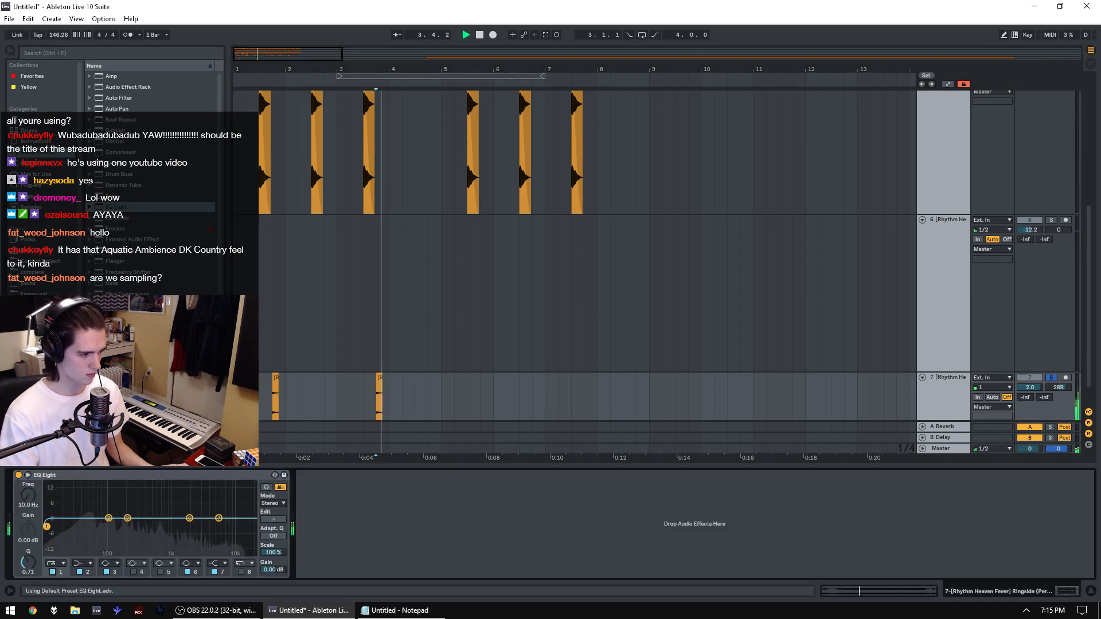
left_click_drag(47, 526, 187, 553)
left_click(1051, 378)
Step: Set track 7's volume to -2.0 dB while playing the full pattern from 1.3.1
key("space")
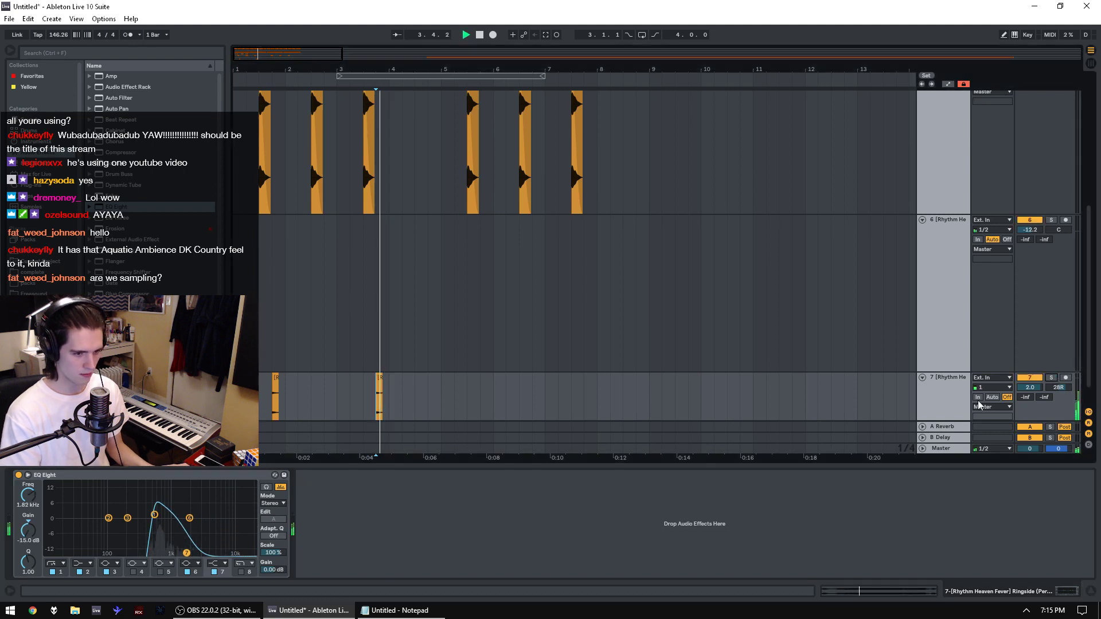
key("space")
left_click(259, 398)
key("space")
left_click_drag(1027, 392, 1027, 398)
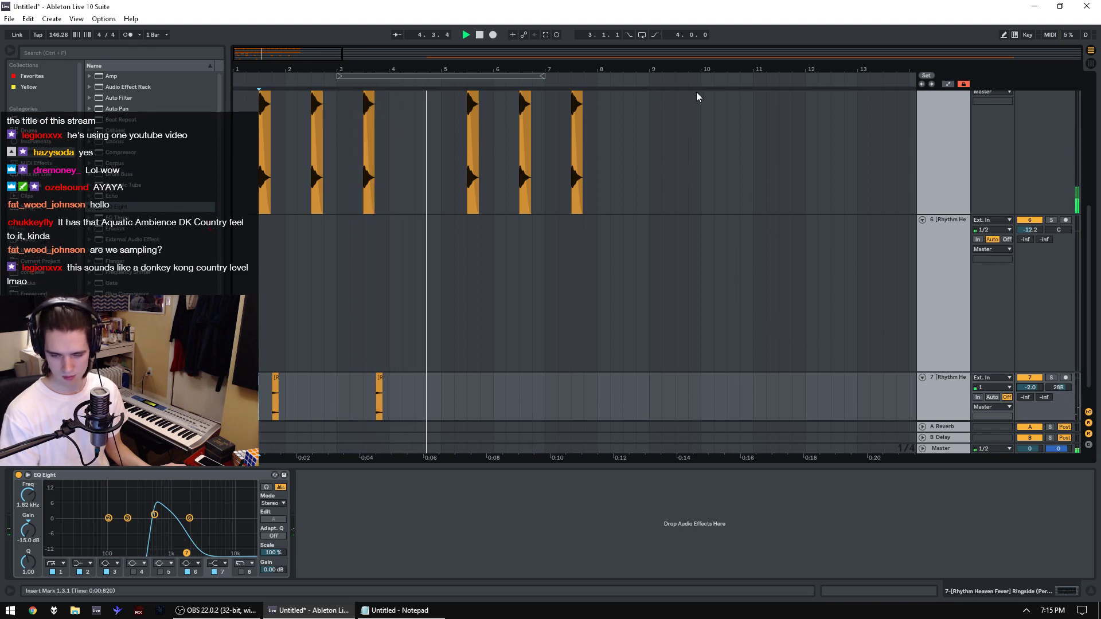
Step: Audition the source on track 6 between bars 73 and 79 for another sound to sample
double_click(372, 61)
left_click(720, 329)
key("space")
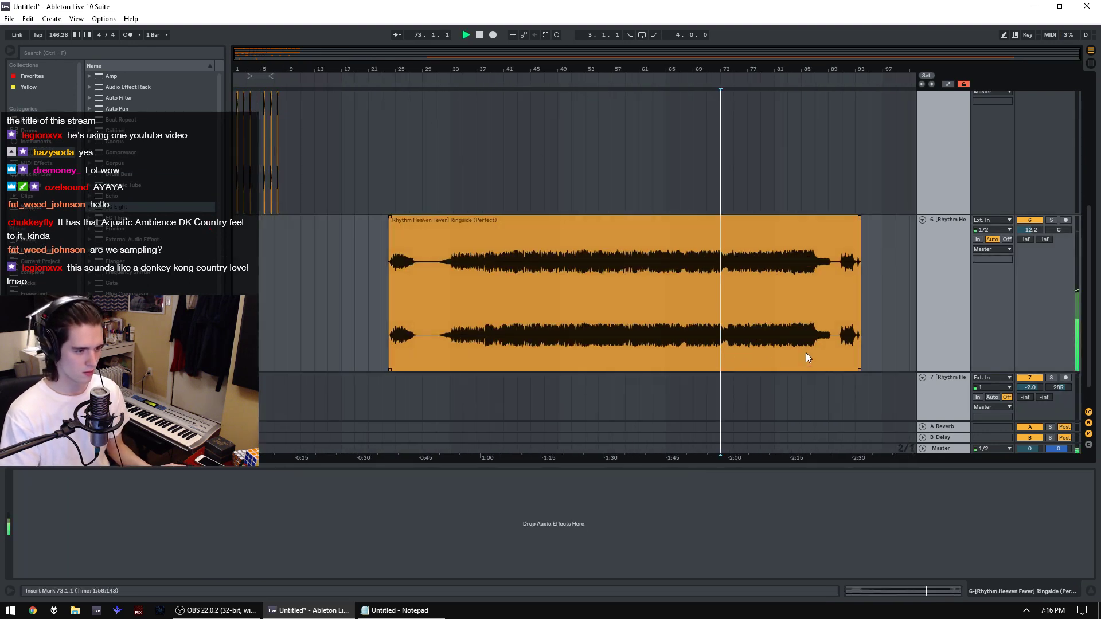
left_click_drag(761, 73, 722, 361)
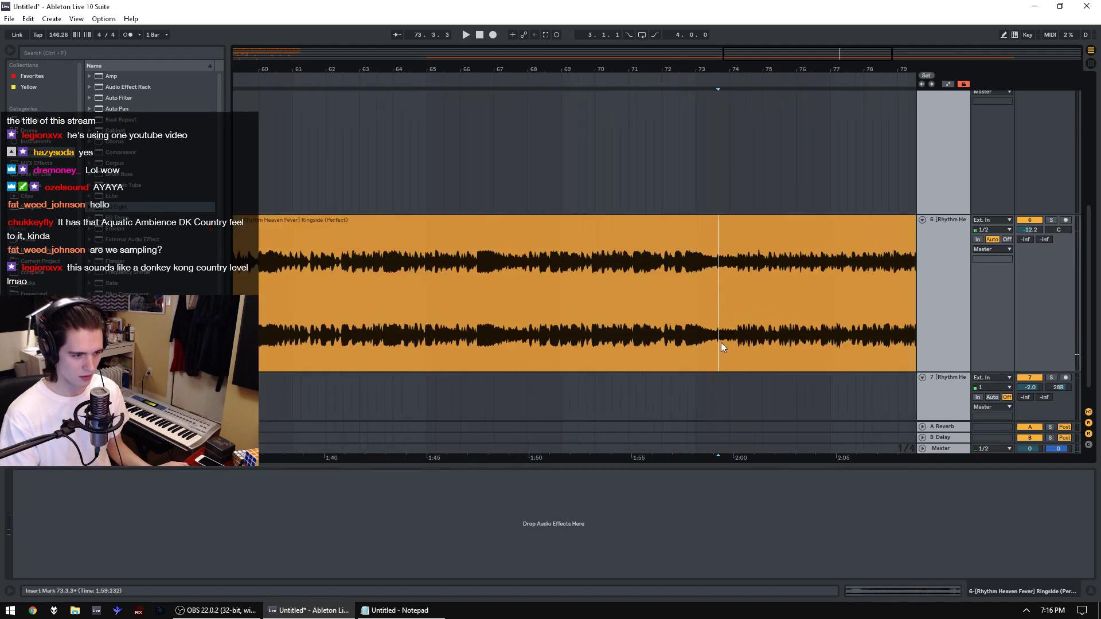
left_click_drag(728, 87, 741, 360)
key("space")
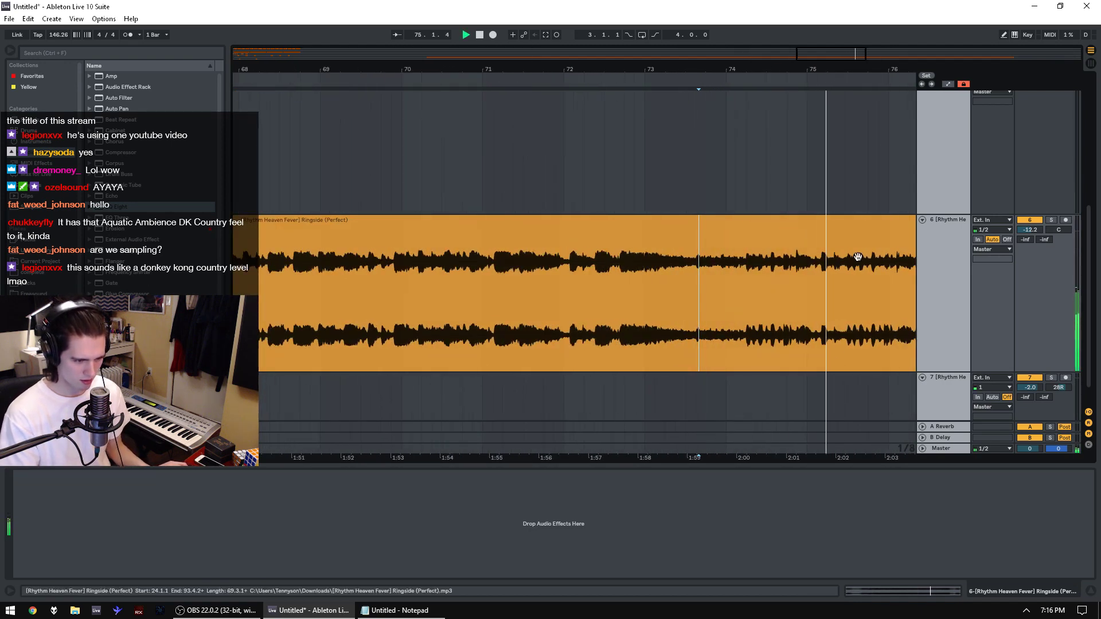
left_click_drag(889, 69, 491, 72)
left_click(743, 357)
key("space")
key("space")
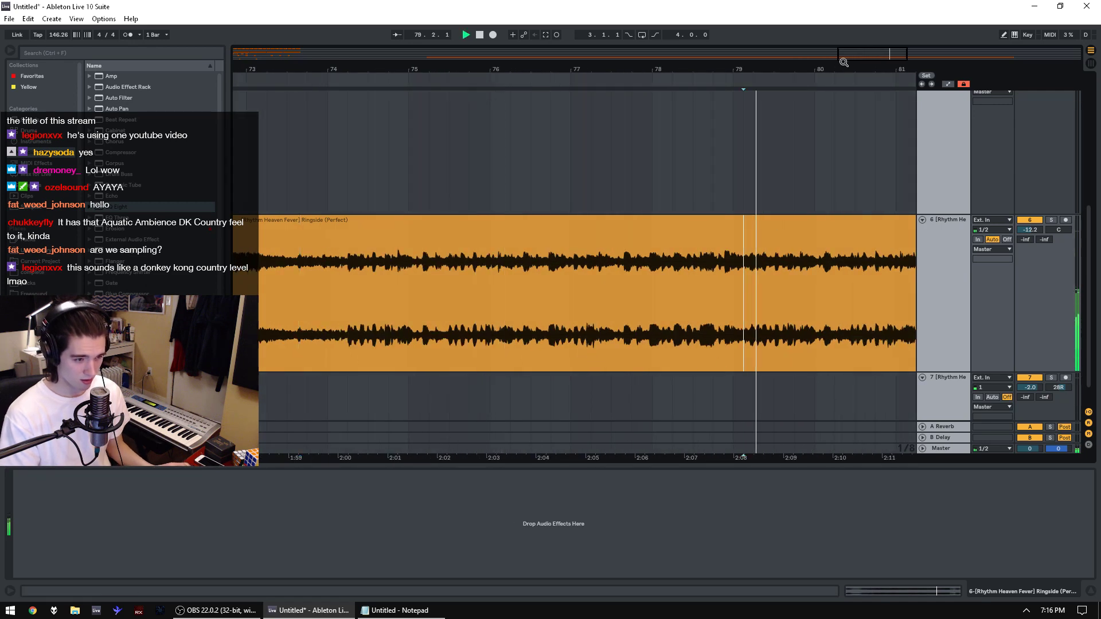
Step: Listen to the source on track 6 between bars 80 and 84, checking the passage around bar 82
left_click_drag(830, 68, 510, 69)
left_click(685, 350)
key("space")
key("space")
left_click(845, 350)
key("space")
key("space")
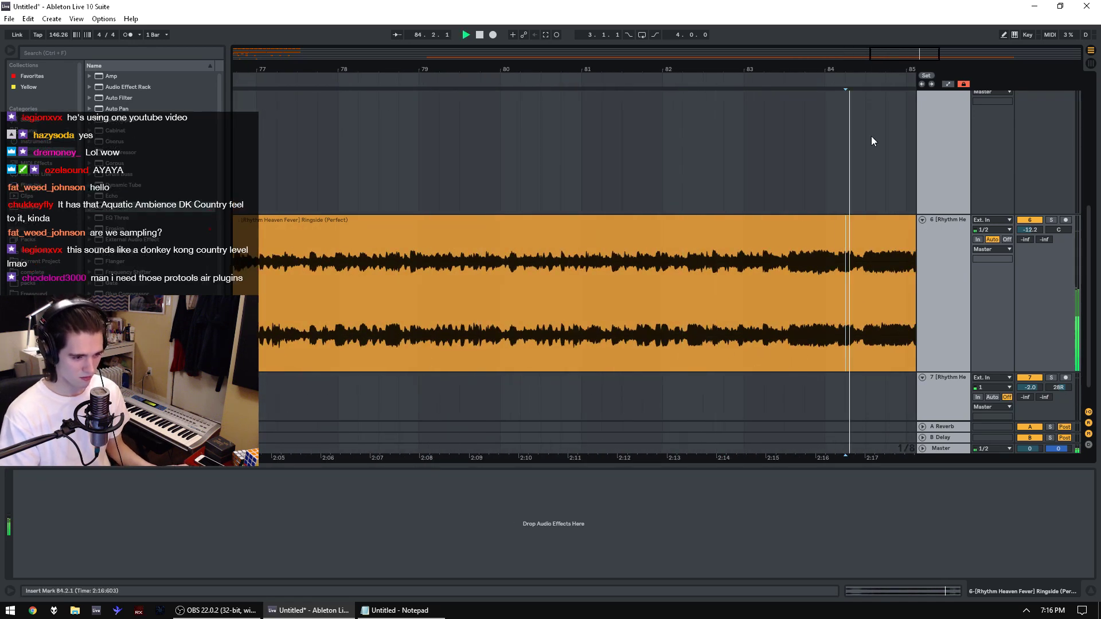
left_click_drag(878, 70, 735, 70)
left_click_drag(530, 343, 534, 345)
key("space")
key("space")
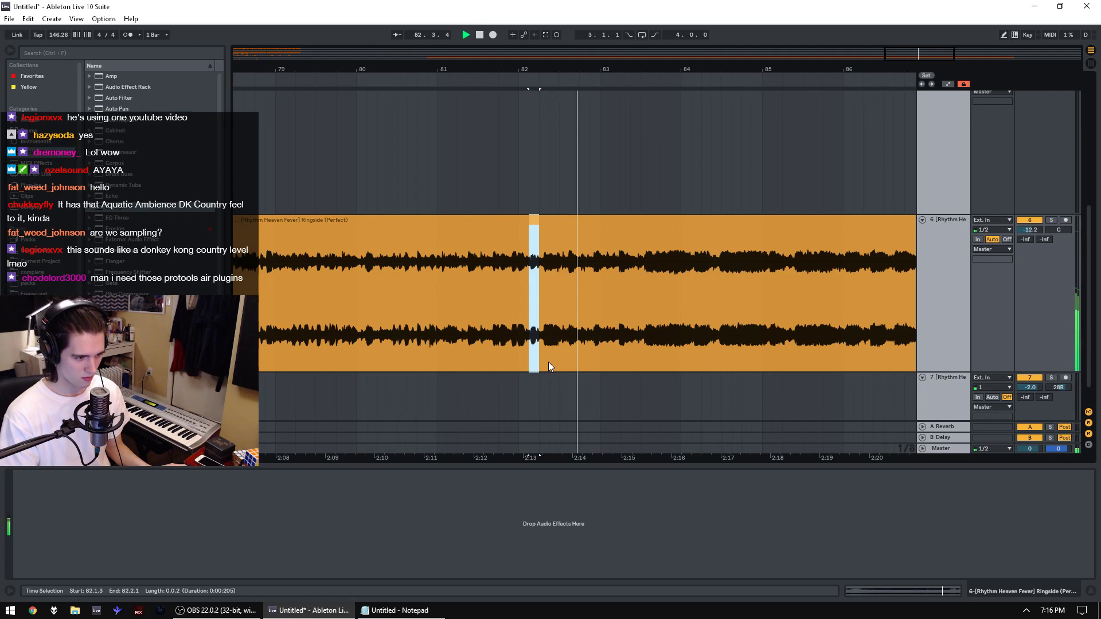
Step: Split off the source section from about 82.3.2 to 82.4.2 on track 6 as its own clip
left_click(569, 352)
left_click_drag(569, 352, 587, 356)
key("ctrl+e")
key("ctrl+x")
key("ctrl+v")
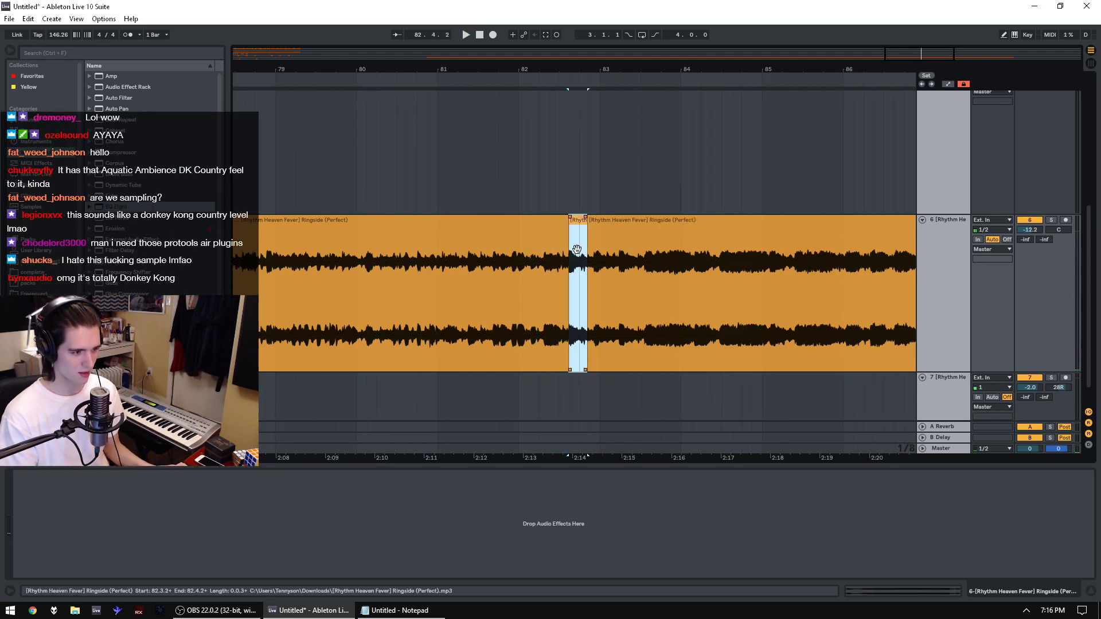
Step: Crop the isolated snippet's sample and open it in iZotope RX 3 for editing
double_click(578, 247)
right_click(398, 498)
left_click(401, 504)
left_click(60, 504)
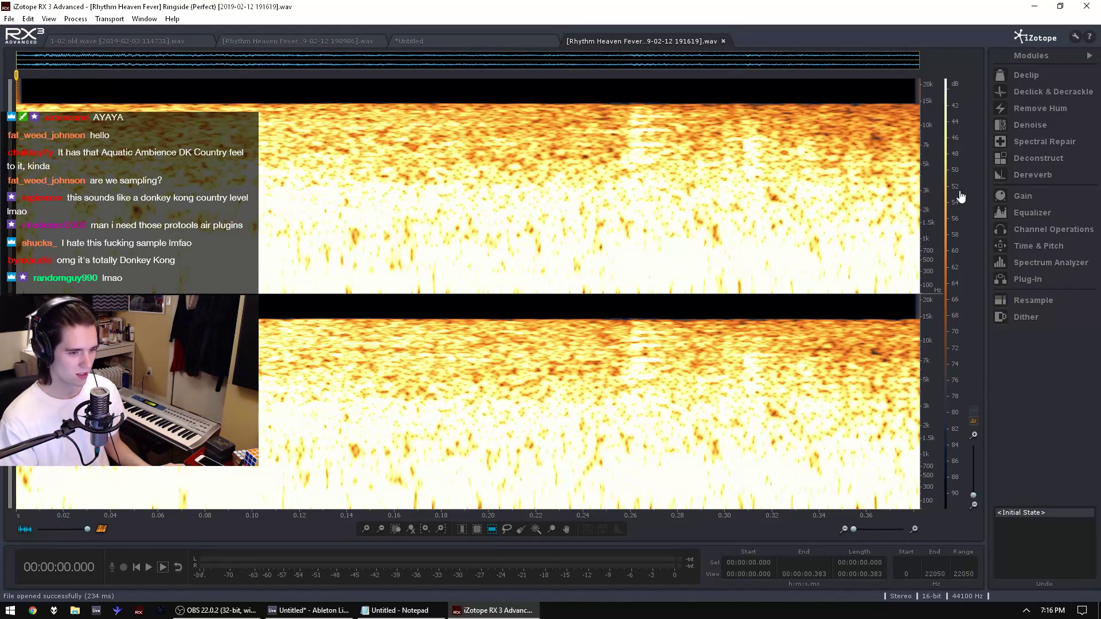
Step: Lower the spectrogram's sensitivity and silence everything below about 685 Hz across the whole snippet
left_click_drag(961, 196, 960, 435)
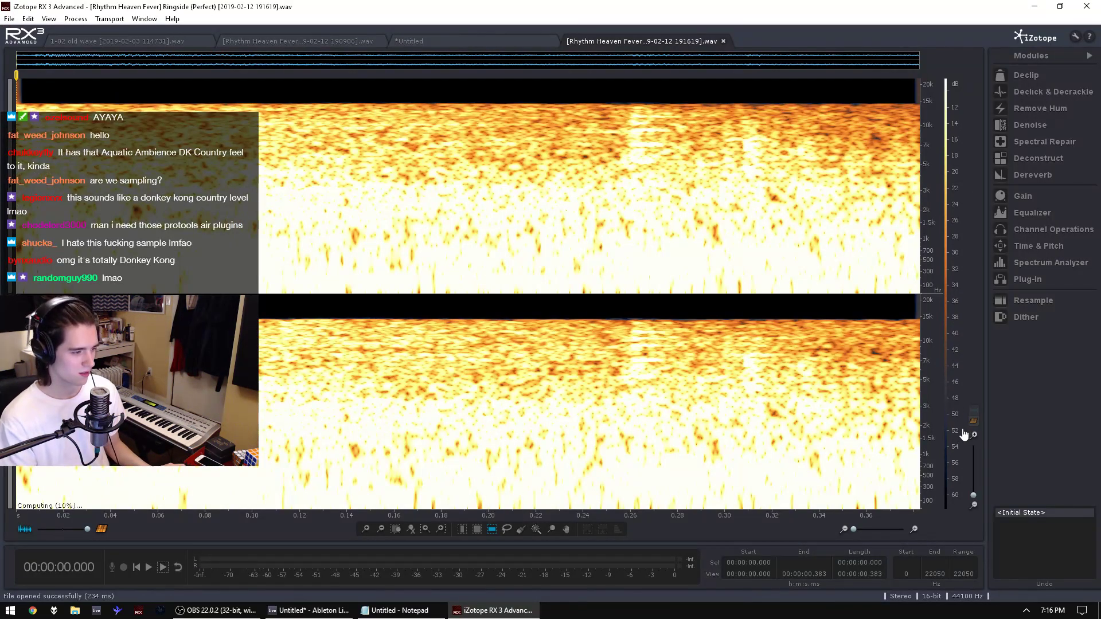
left_click_drag(94, 466, 96, 518)
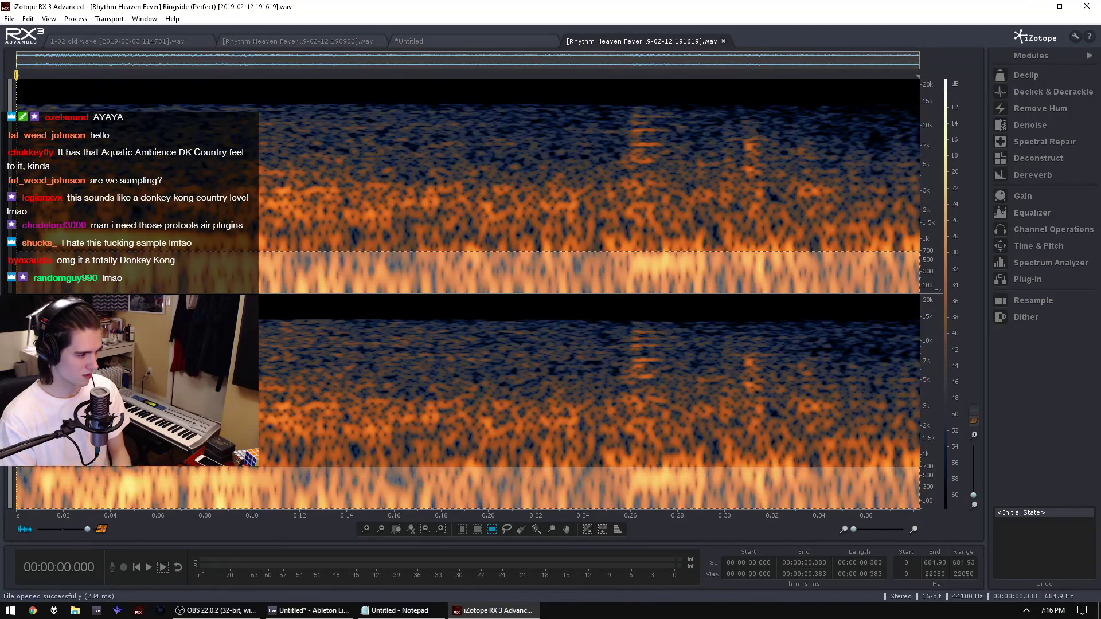
key("BackSpace")
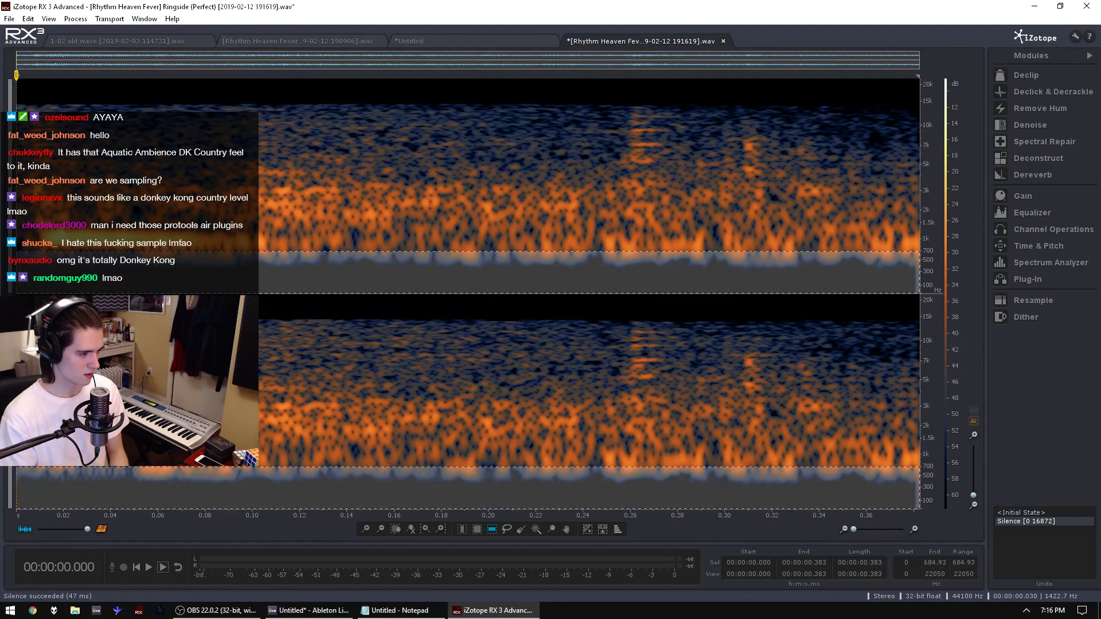
Step: Silence everything above about 1.4 kHz across the snippet, save the file and close iZotope RX 3
left_click_drag(87, 440, 108, 177)
key("Delete")
left_click(154, 172)
key("ctrl+s")
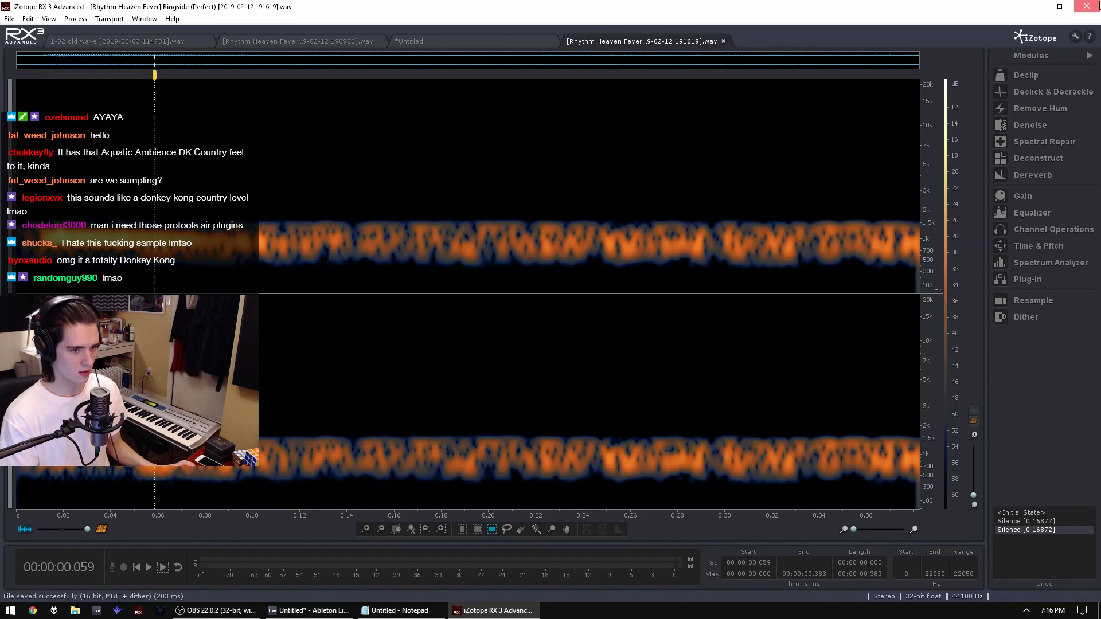
left_click(1097, 6)
left_click(556, 298)
key("Delete")
left_click(596, 287)
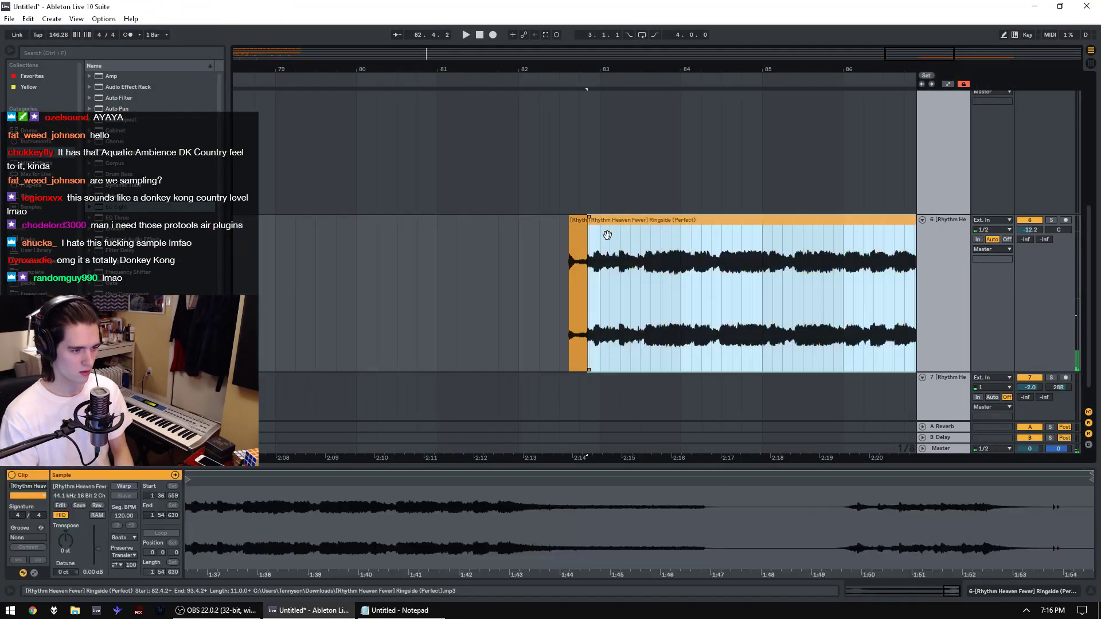
key("Delete")
key("ctrl+z")
key("ctrl+z")
Step: Audition the cleaned snippet near bar 82, then cut it and paste it at the start of track 6
left_click(572, 229)
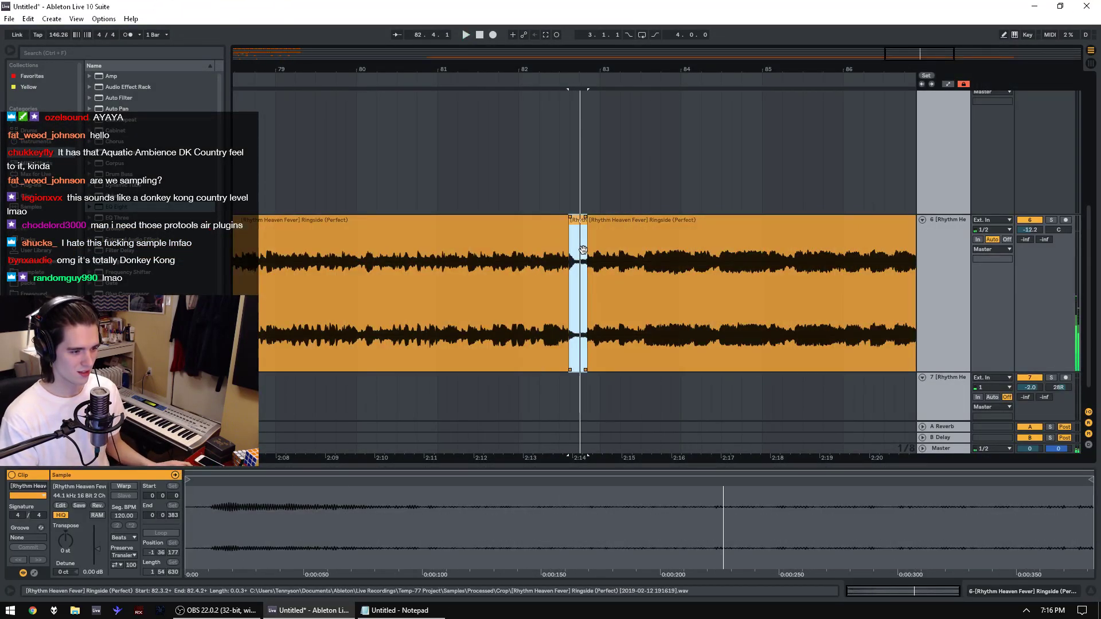
key("space")
key("space")
left_click_drag(518, 71, 523, 17)
key("ctrl+x")
left_click_drag(290, 241, 135, 175)
key("ctrl+v")
left_click_drag(248, 69, 312, 75)
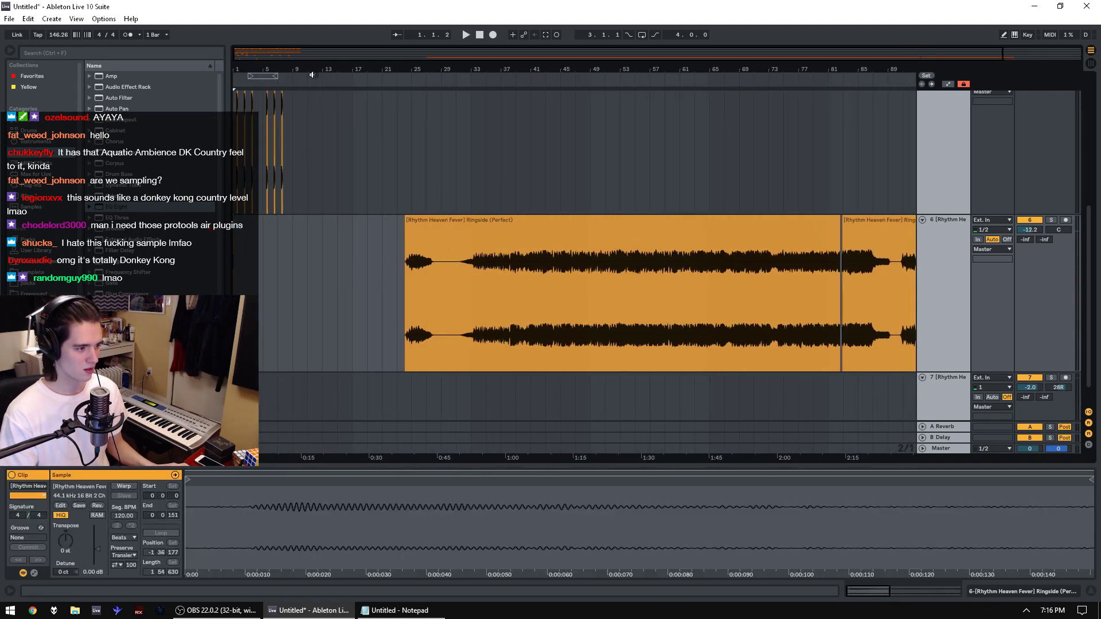
Step: Transpose the snippet at bar 1 on track 6 to -48 st and raise its clip gain to 10.8 dB
left_click_drag(278, 243, 226, 229)
key("space")
left_click_drag(247, 62, 243, 160)
key("space")
key("space")
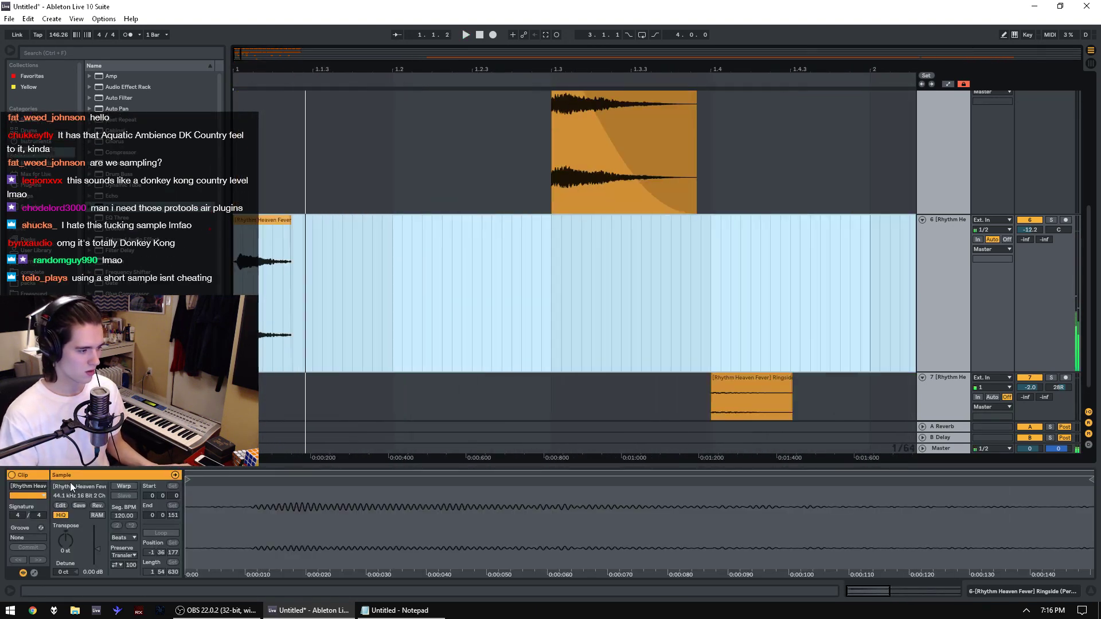
mouse_move(65, 540)
left_mouse_down()
mouse_move(67, 568)
mouse_move(97, 538)
mouse_move(67, 537)
mouse_move(67, 569)
mouse_move(66, 552)
left_mouse_up()
key("space")
key("space")
key("space")
key("space")
key("space")
key("space")
key("space")
Step: Solo track 6 and play the pitched-down snippet repeatedly from bar 1
left_click(1051, 219)
key("space")
key("space")
key("space")
key("space")
key("space")
key("space")
key("space")
key("space")
key("space")
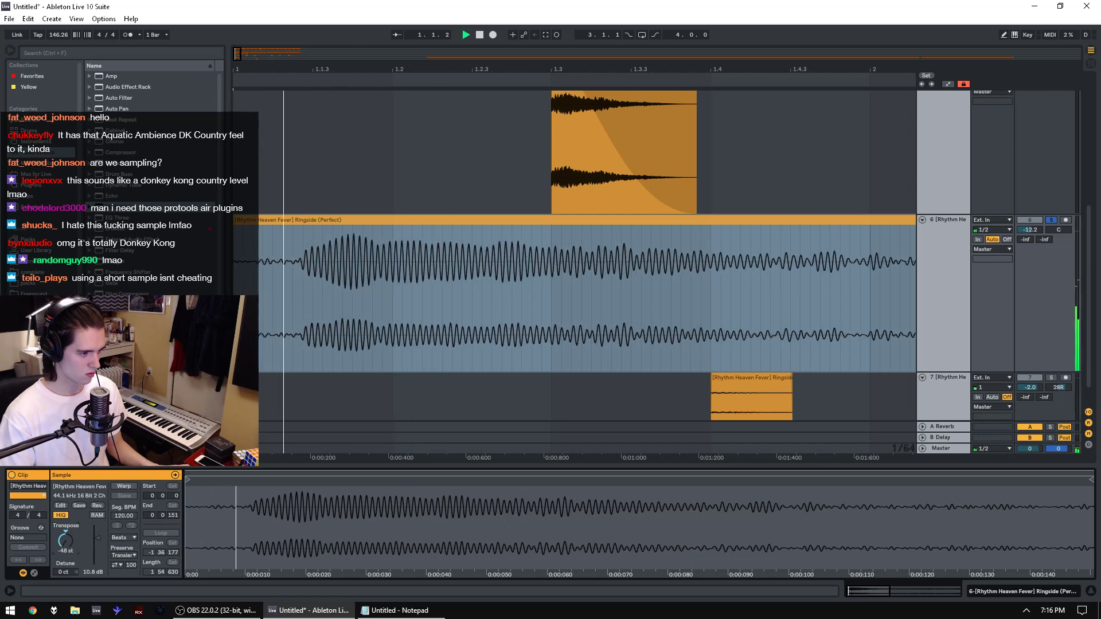
key("space")
Step: Add a MIDI track below track 6, load Simpler with the cleaned snippet on it and solo the new track
left_click(945, 253)
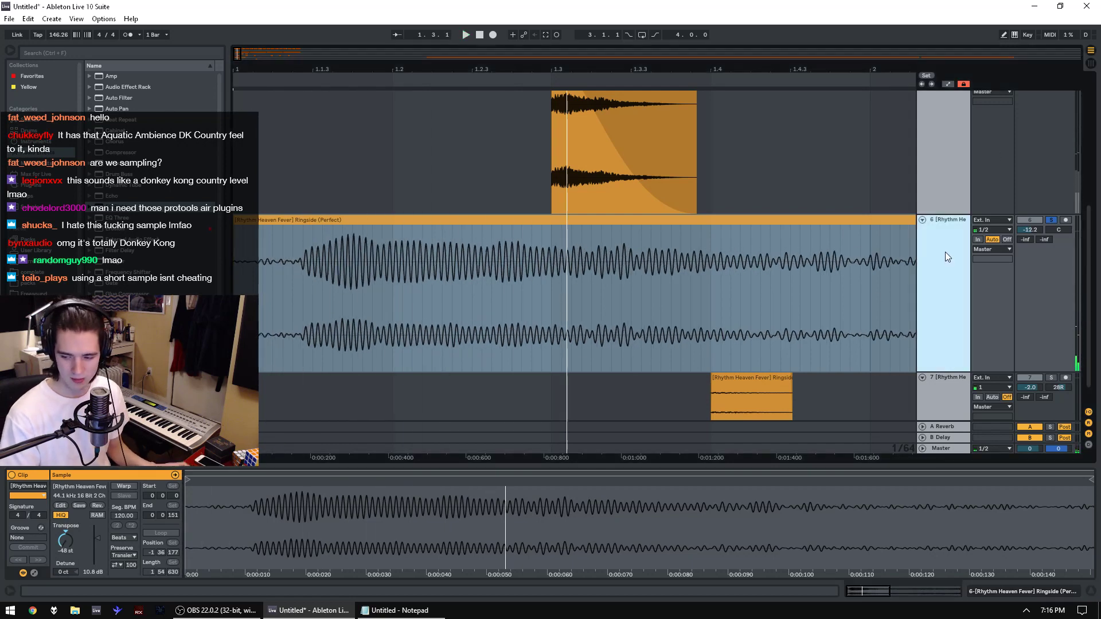
key("ctrl+shift+t")
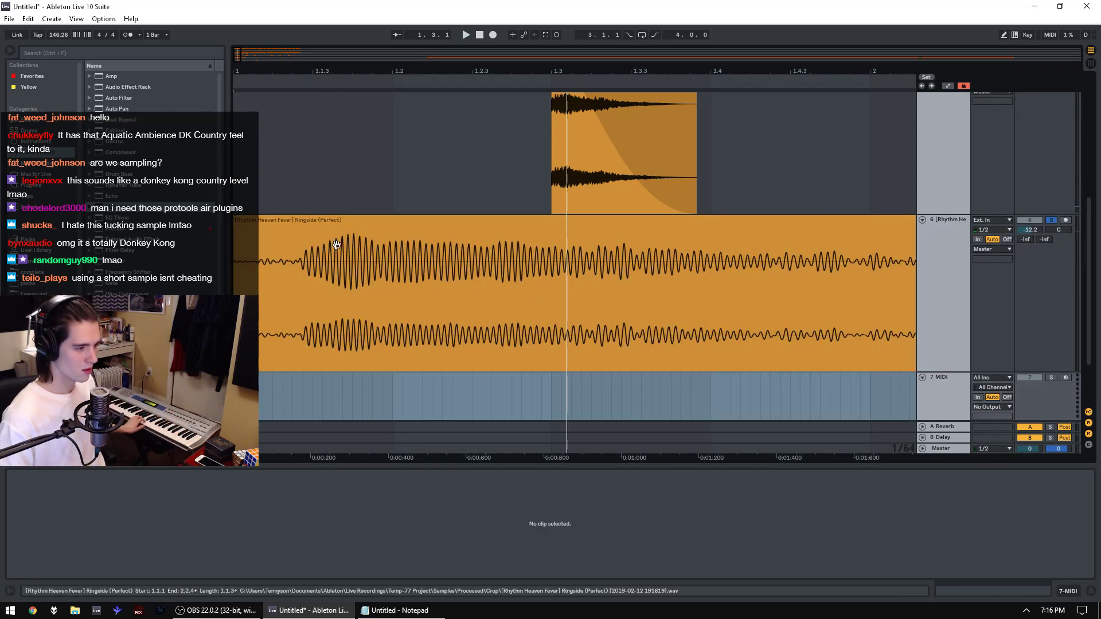
left_click(49, 154)
left_click(49, 143)
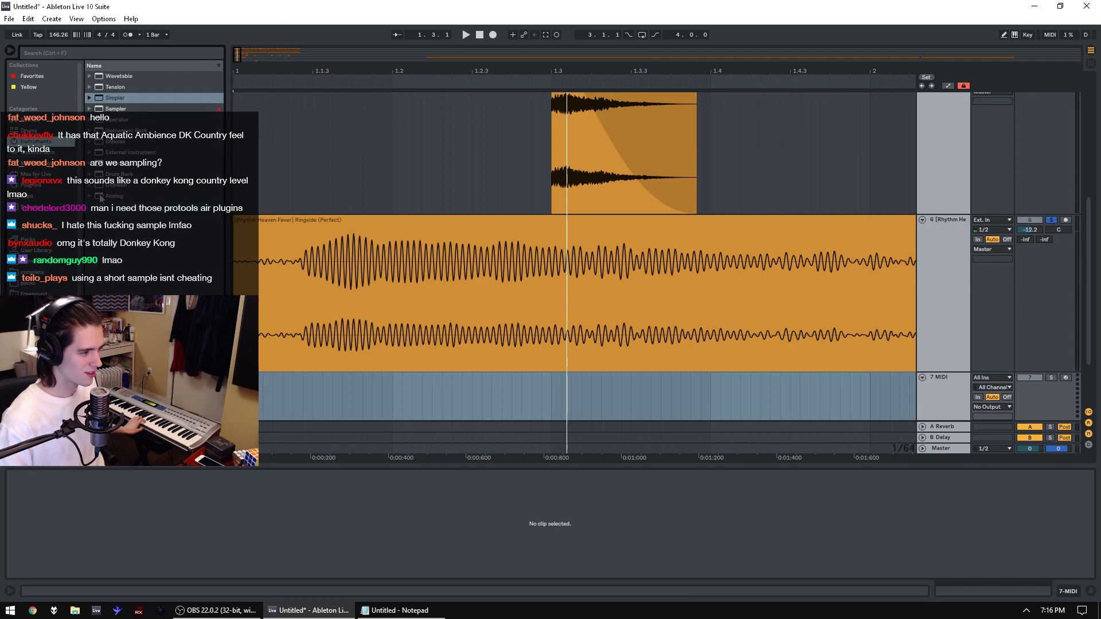
left_click_drag(110, 100, 292, 394)
left_click_drag(372, 220, 311, 490)
left_click(1050, 378)
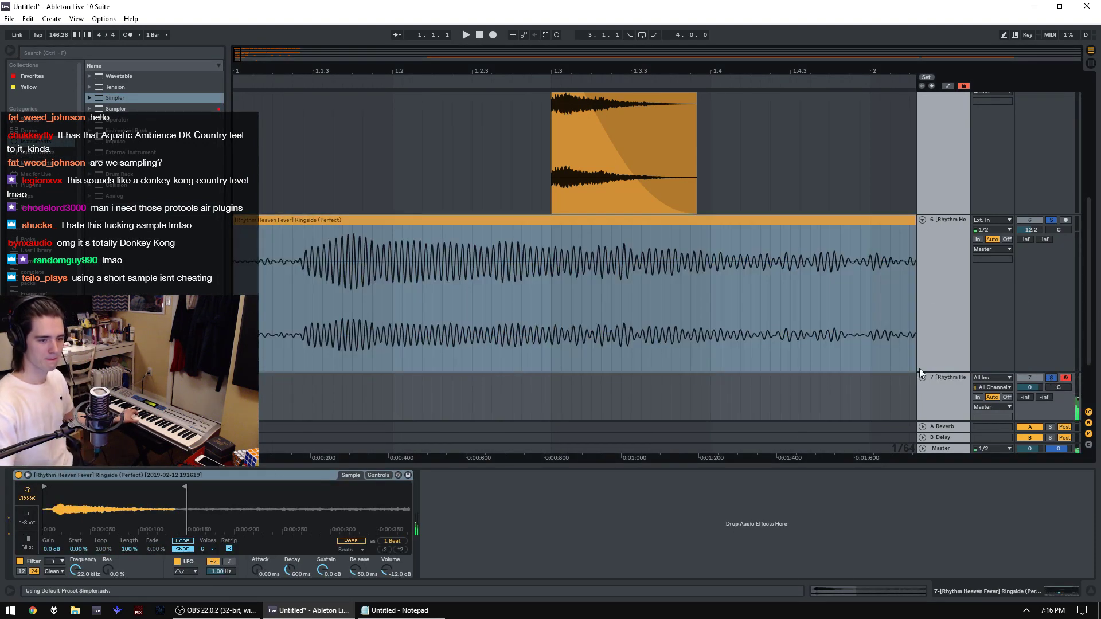
Step: Transpose Simpler to -48 st, narrow the looped region near the sample's attack and set the loop fade to 100%
left_click(379, 475)
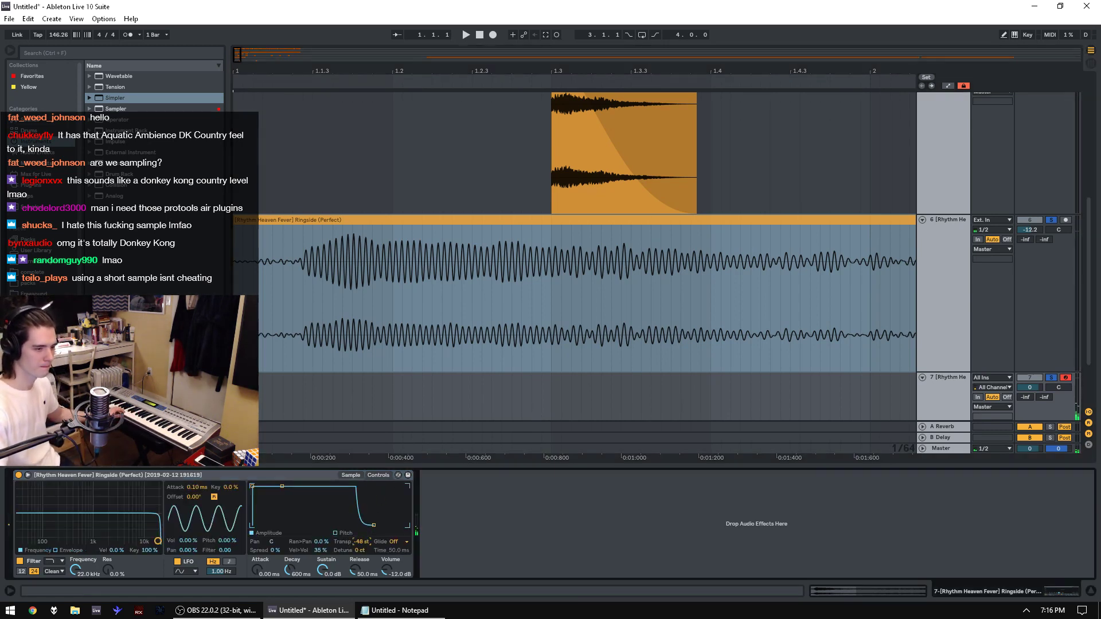
left_click(350, 475)
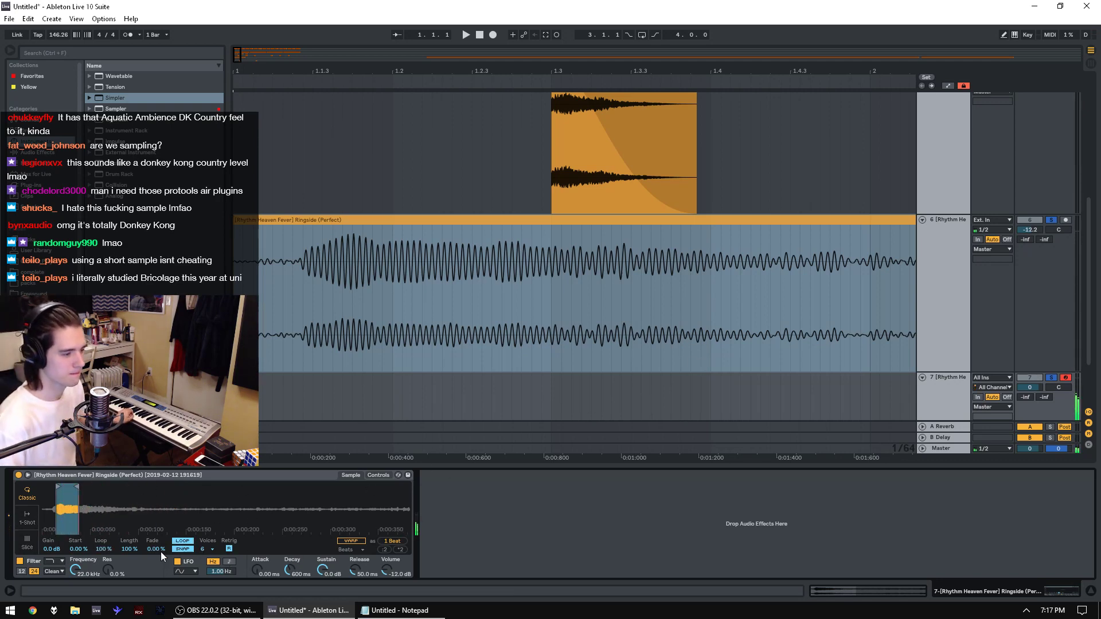
left_click_drag(157, 549, 156, 524)
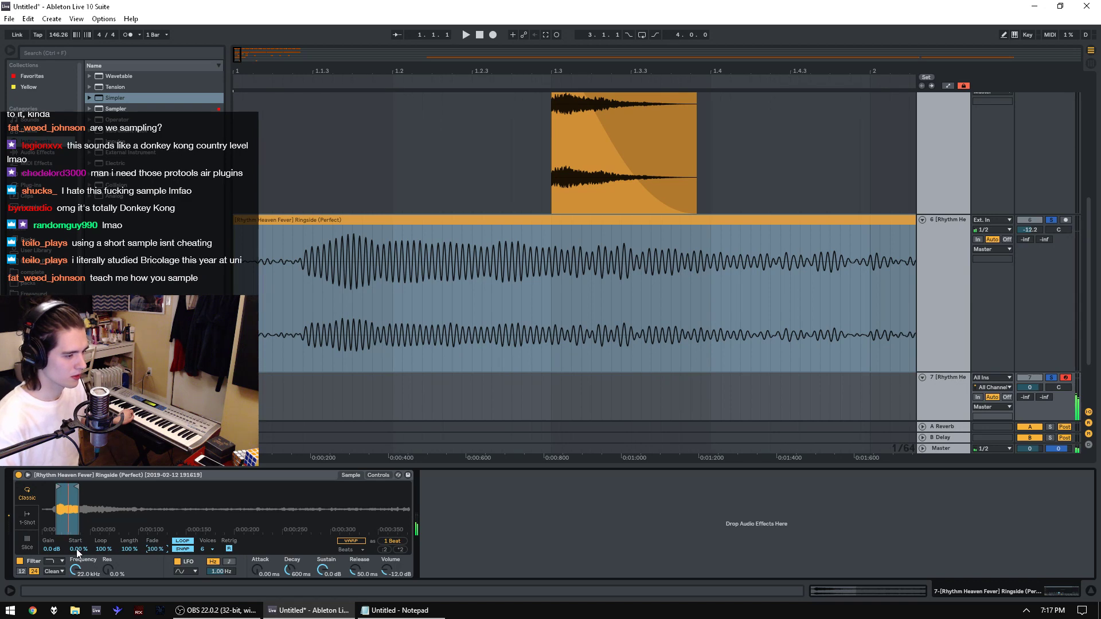
left_click_drag(77, 549, 67, 488)
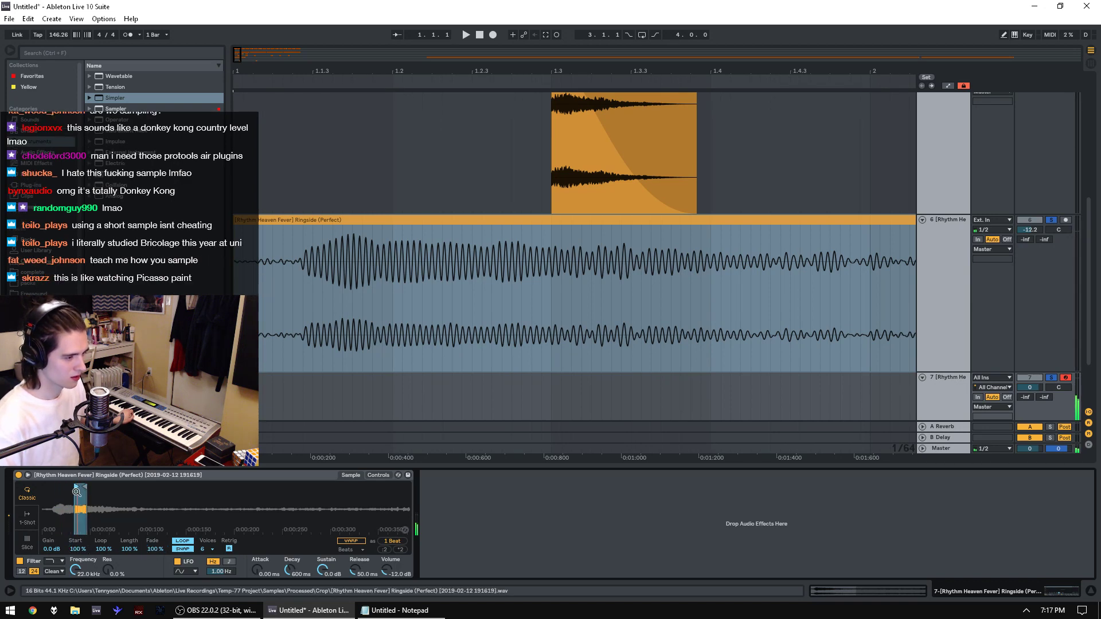
left_click_drag(78, 550, 79, 591)
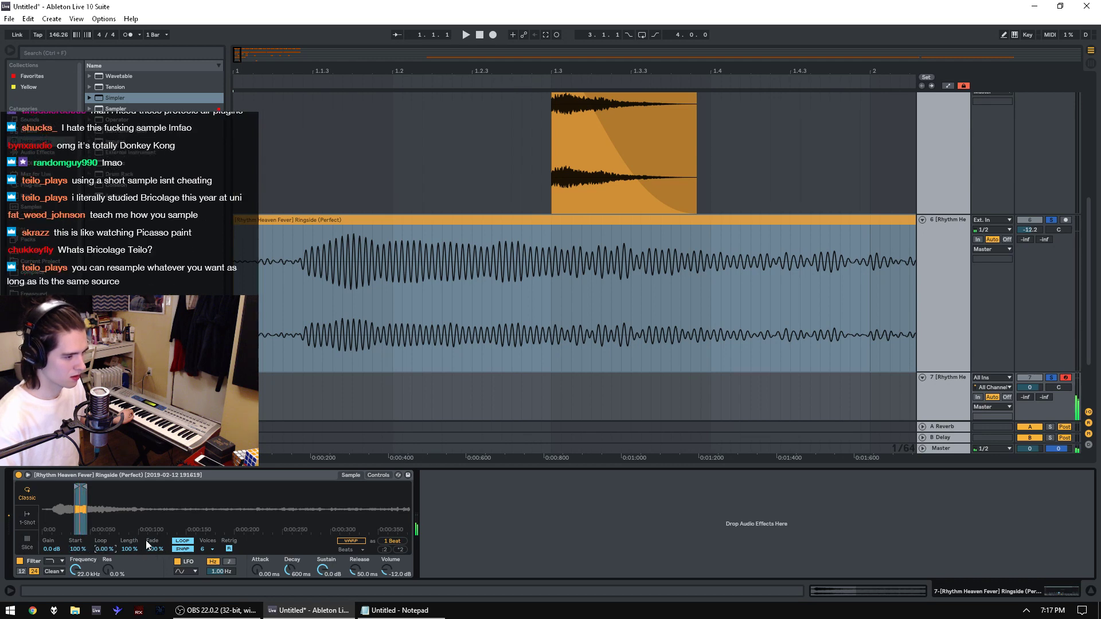
Step: Turn off Simpler's Snap, reset Start to 0%, set Loop to 53.1% and extend the sample end to about 0.07 s
left_click(190, 551)
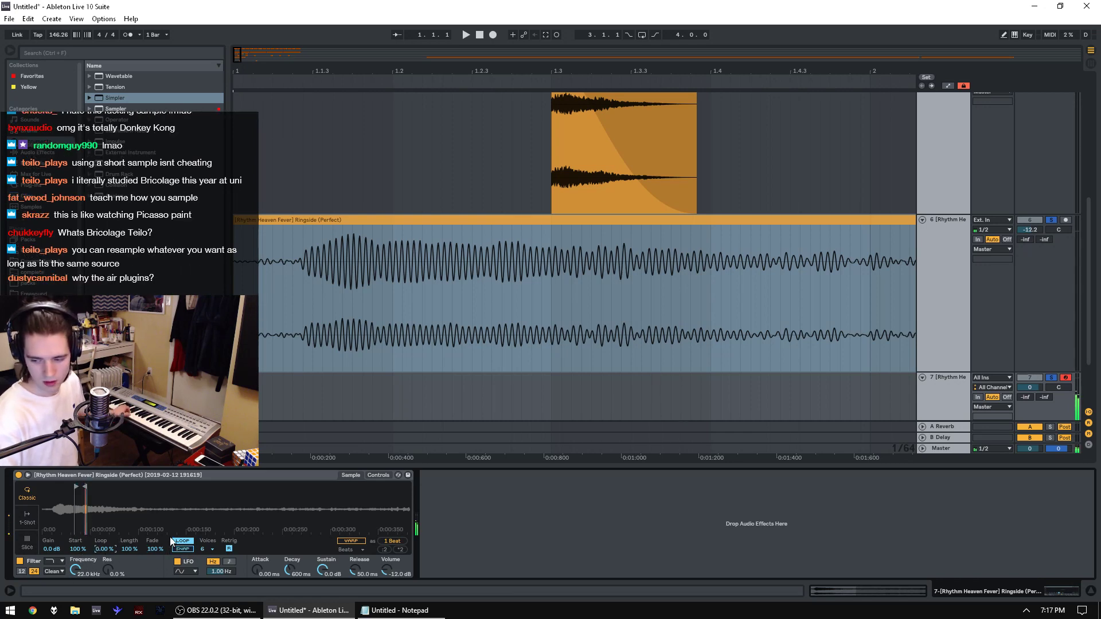
left_click_drag(130, 549, 130, 568)
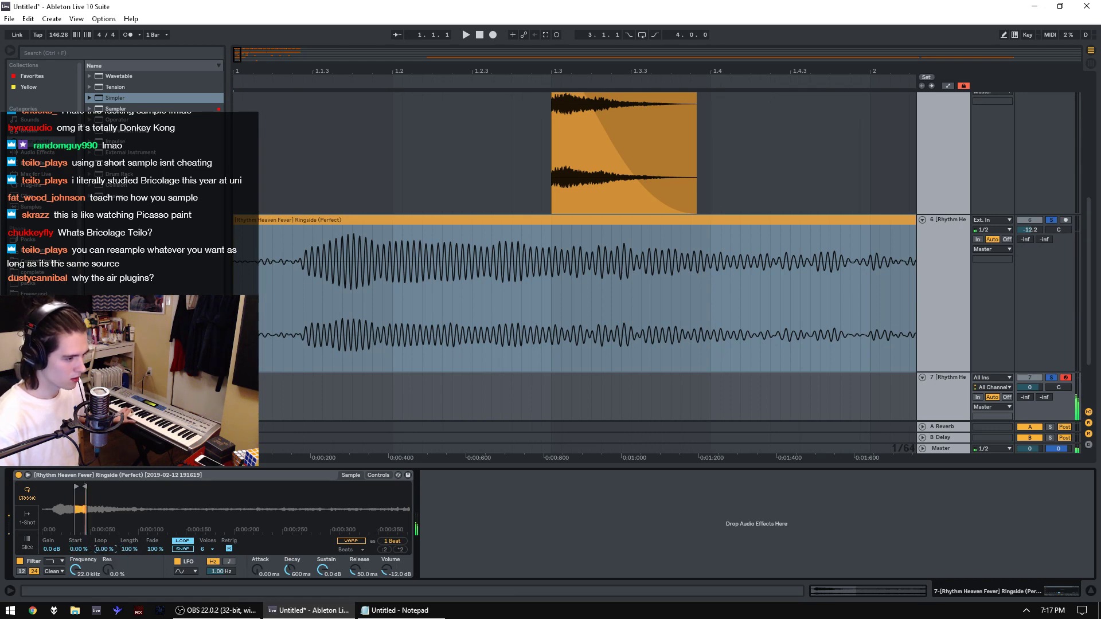
left_click_drag(106, 548, 106, 501)
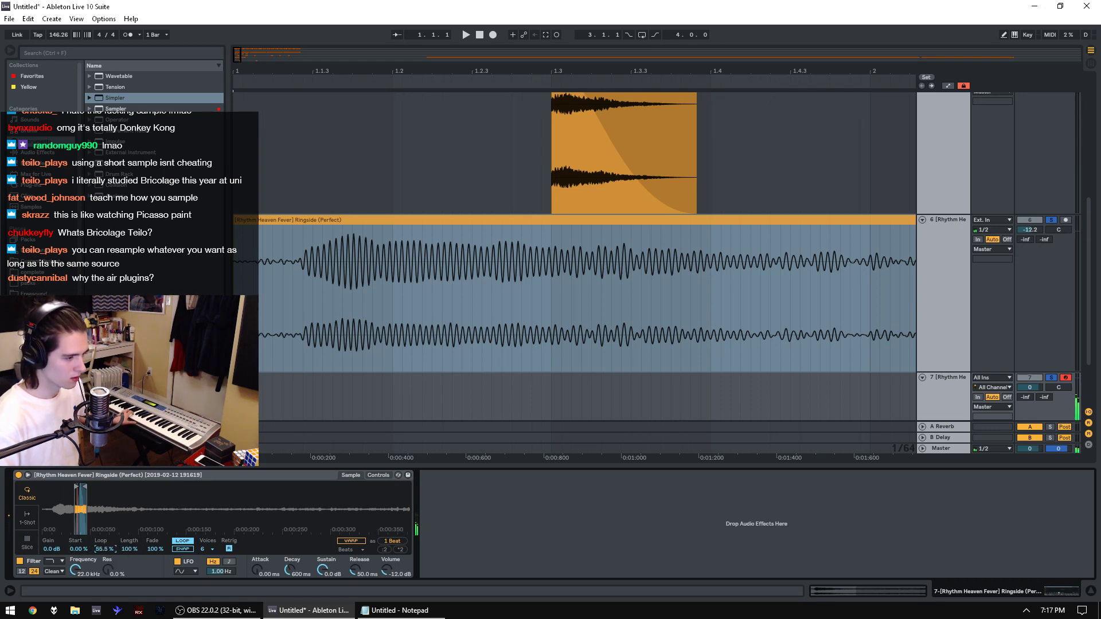
left_click_drag(86, 497, 105, 496)
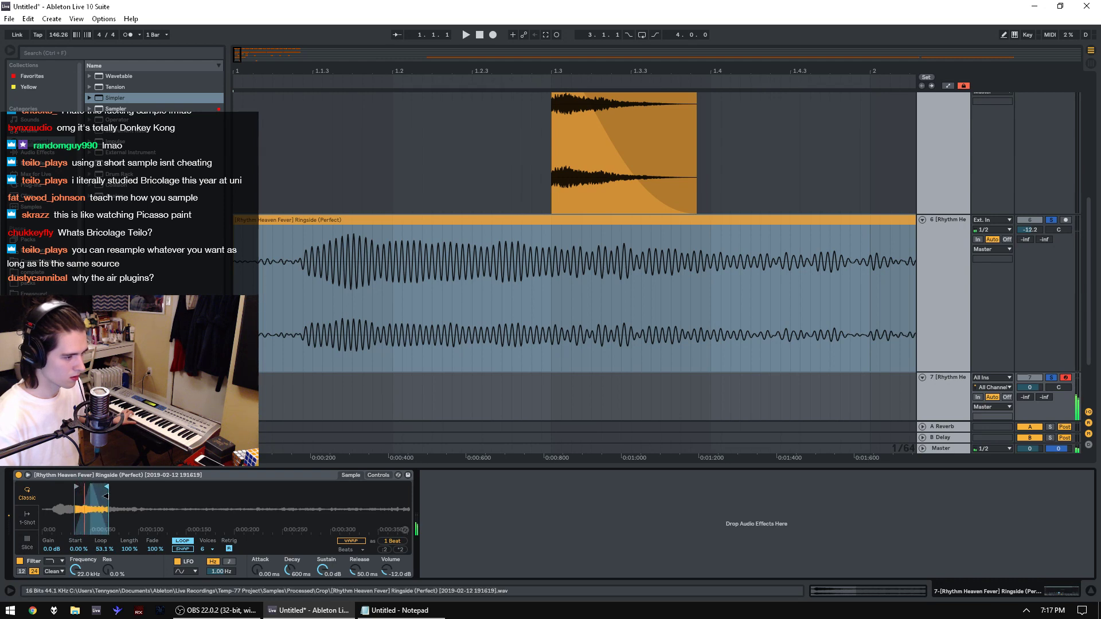
Step: Delete the pitched snippet clip at bar 1 on track 6 and select the Simpler track
left_click(663, 278)
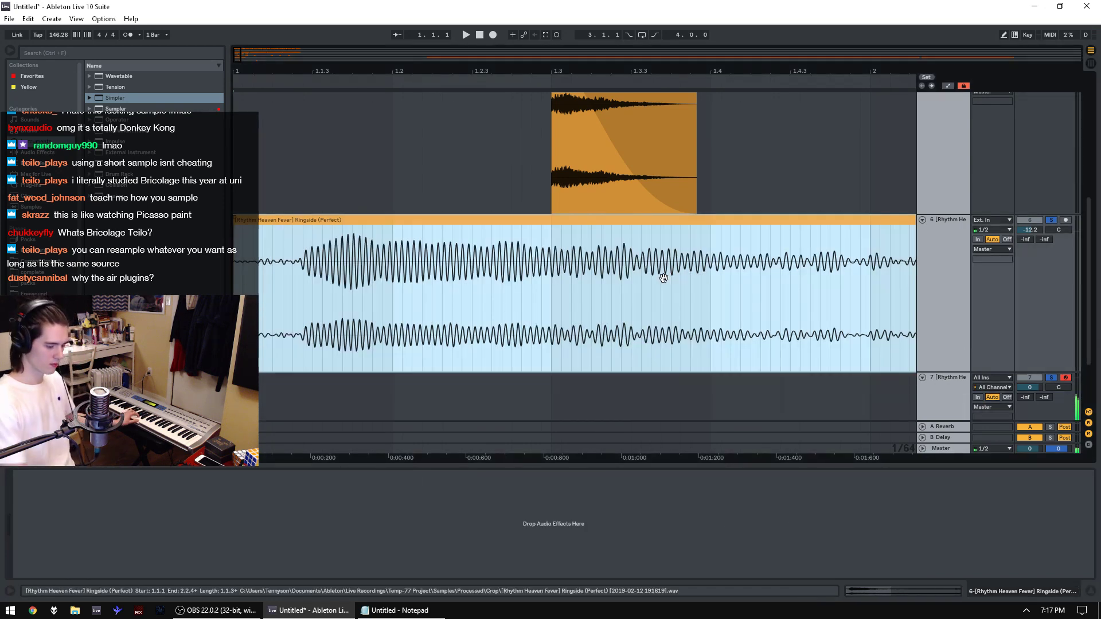
key("Delete")
left_click_drag(355, 72, 355, 6)
left_click(961, 387)
left_click(962, 387)
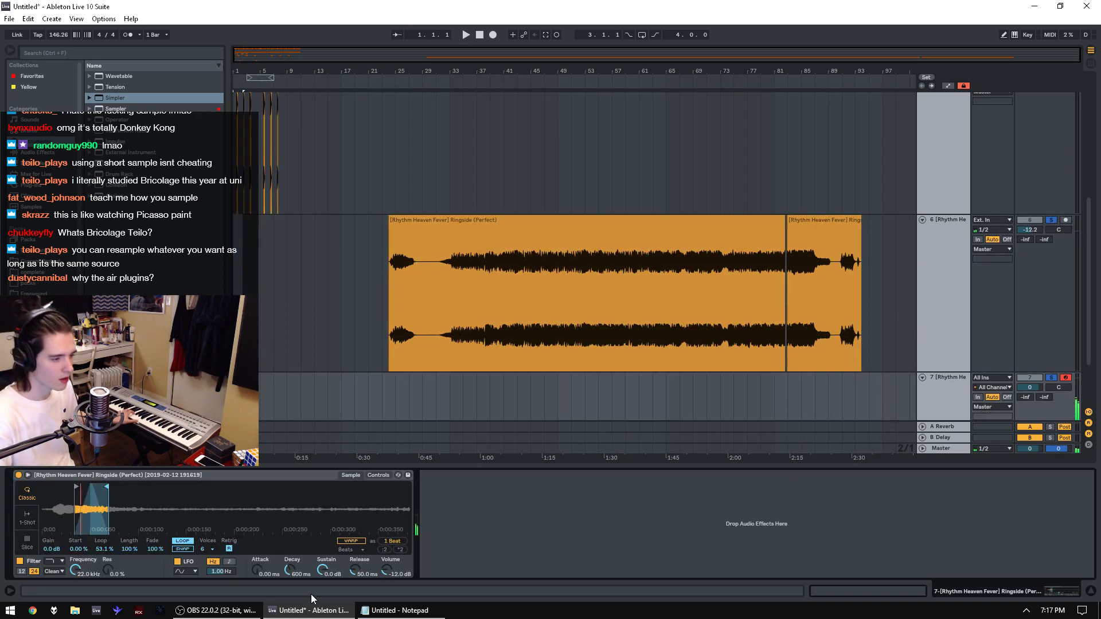
Step: Set Simpler's transposition to -18 st and attack to 1.08 ms, and widen the sample region from the attack to about 0.13 s
left_click(378, 475)
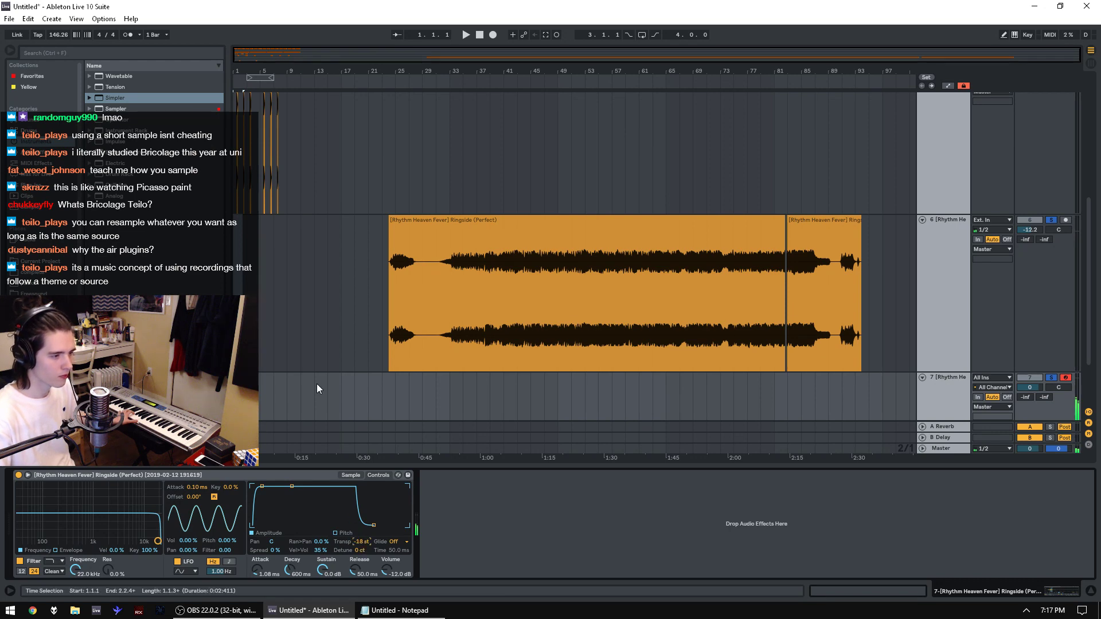
left_click(351, 474)
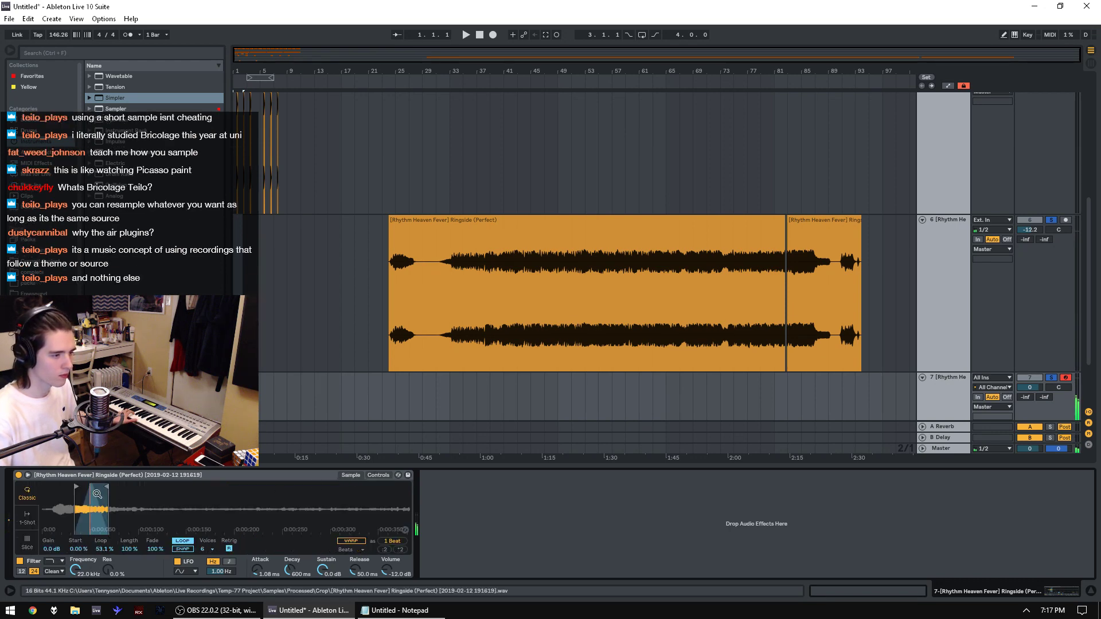
left_click_drag(108, 487, 173, 486)
left_click_drag(76, 486, 56, 486)
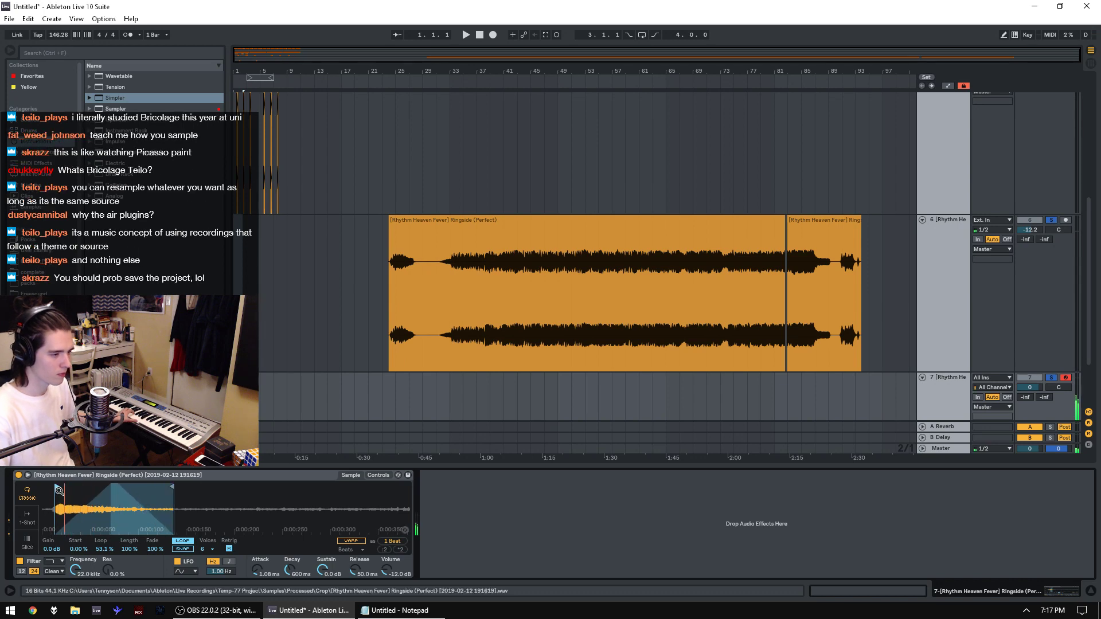
Step: Unsolo tracks 6 and 7 and play bars 1 to 9 together with the Simpler sound
left_click_drag(286, 310, 234, 309)
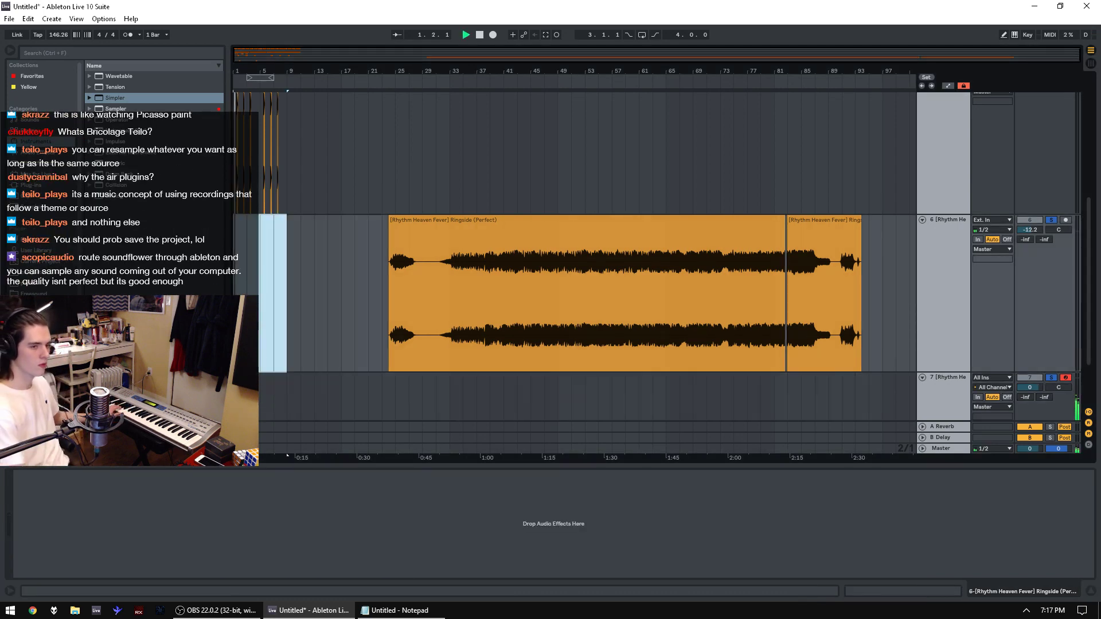
left_click(1055, 377)
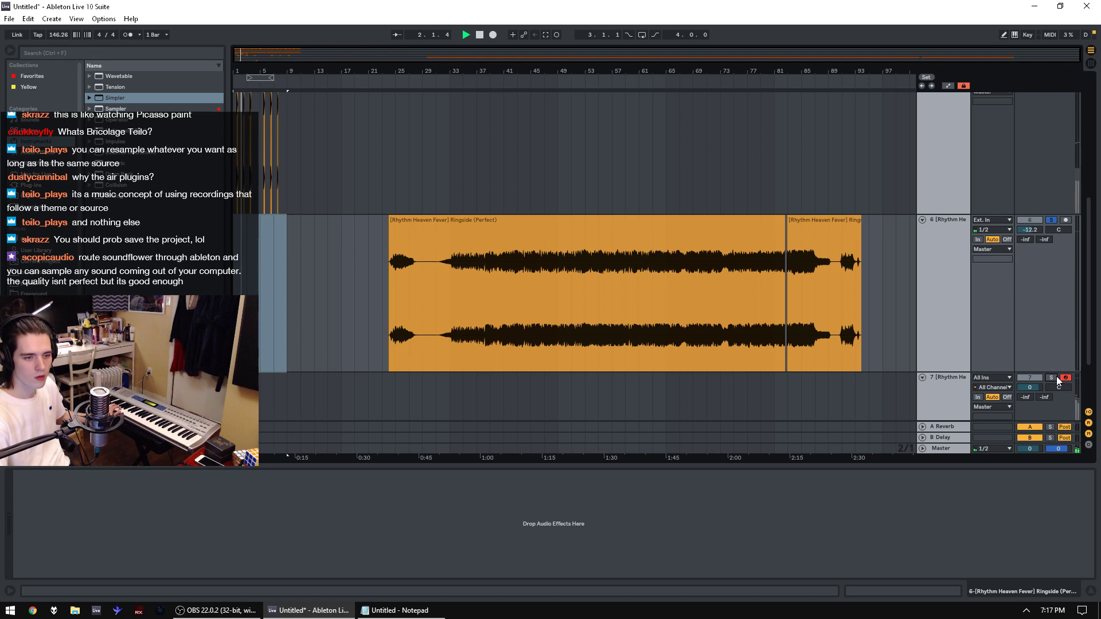
left_click(1050, 220)
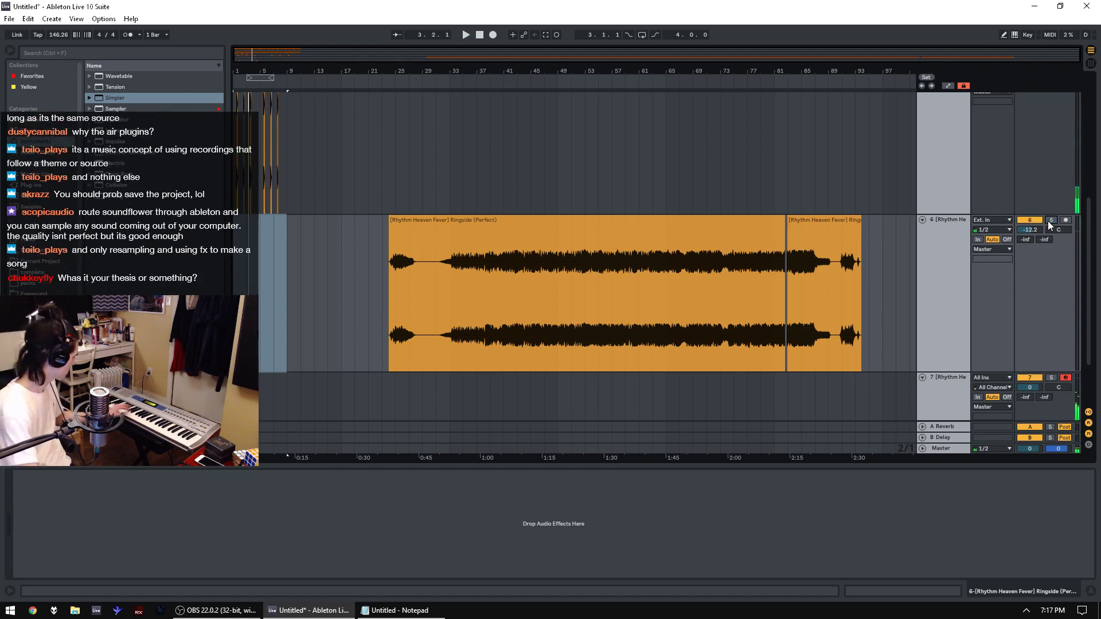
key("space")
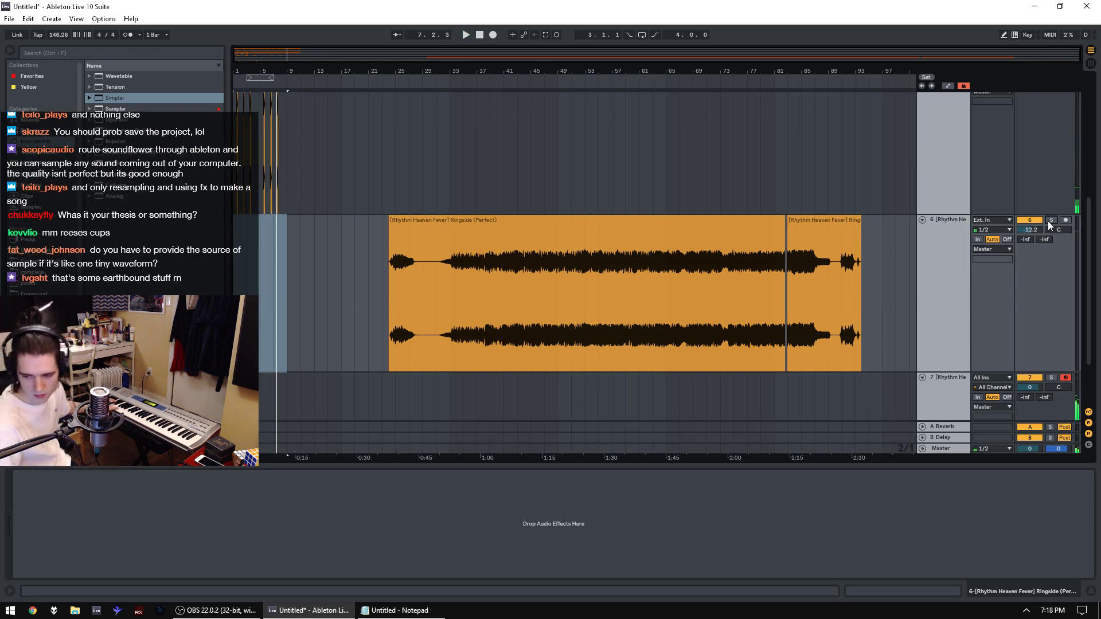
Step: Shrink Simpler's sample region to a tiny slice at about 0.13 s and set its volume to 0 dB
left_click(947, 403)
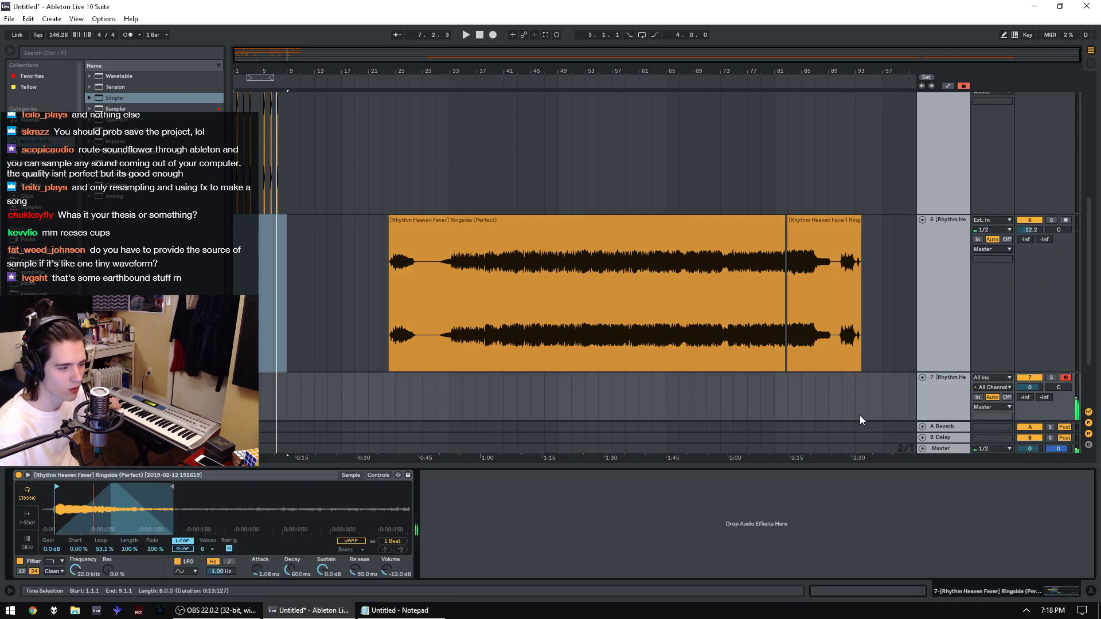
mouse_move(57, 487)
left_mouse_down()
mouse_move(160, 496)
mouse_move(158, 510)
mouse_move(185, 488)
left_mouse_up()
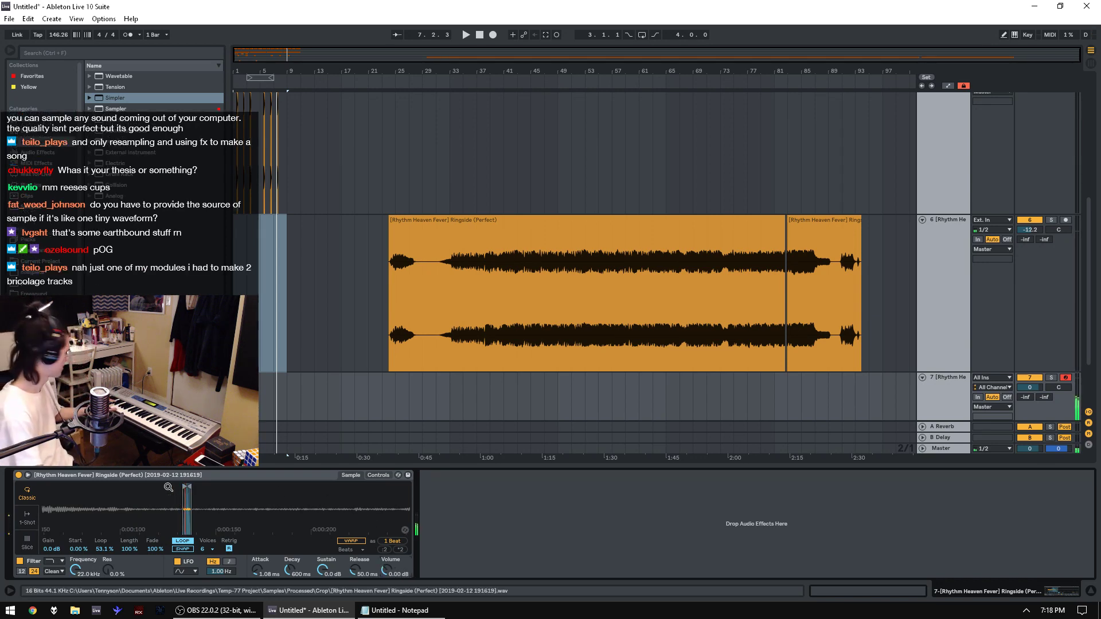
left_click_drag(141, 498, 143, 530)
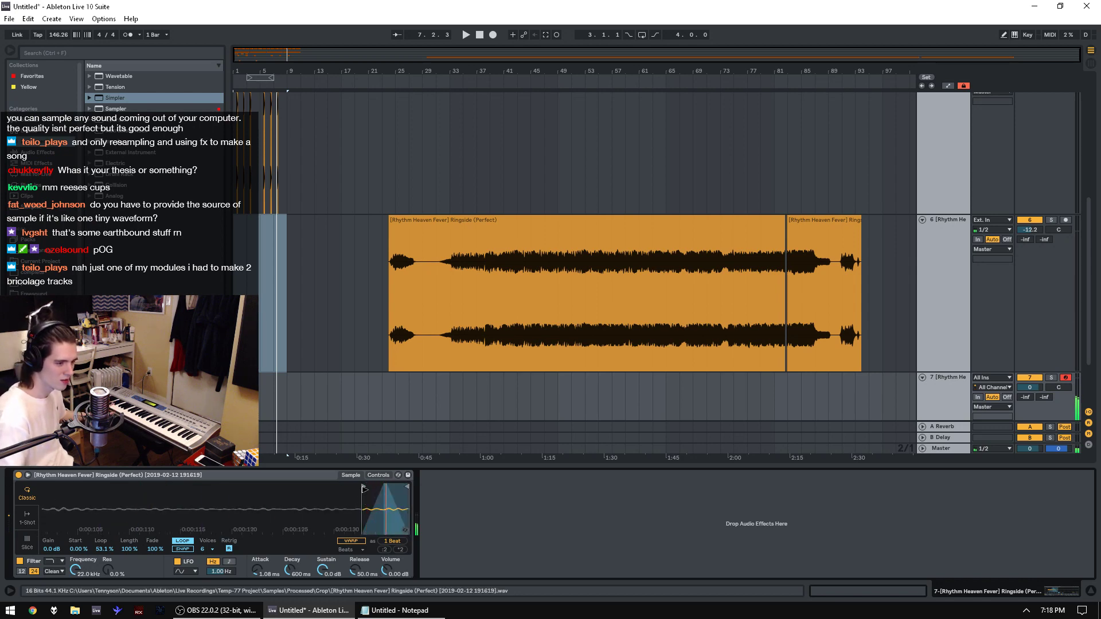
Step: Play the arrangement from bar 1 while trying out the tiny-loop Simpler sound over it
key("space")
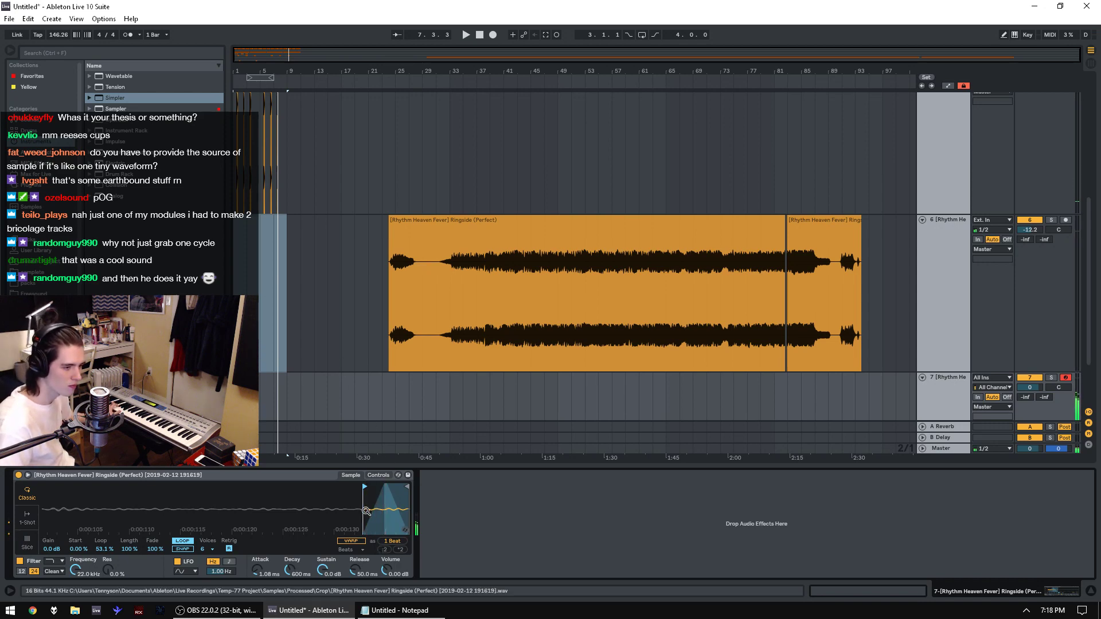
key("space")
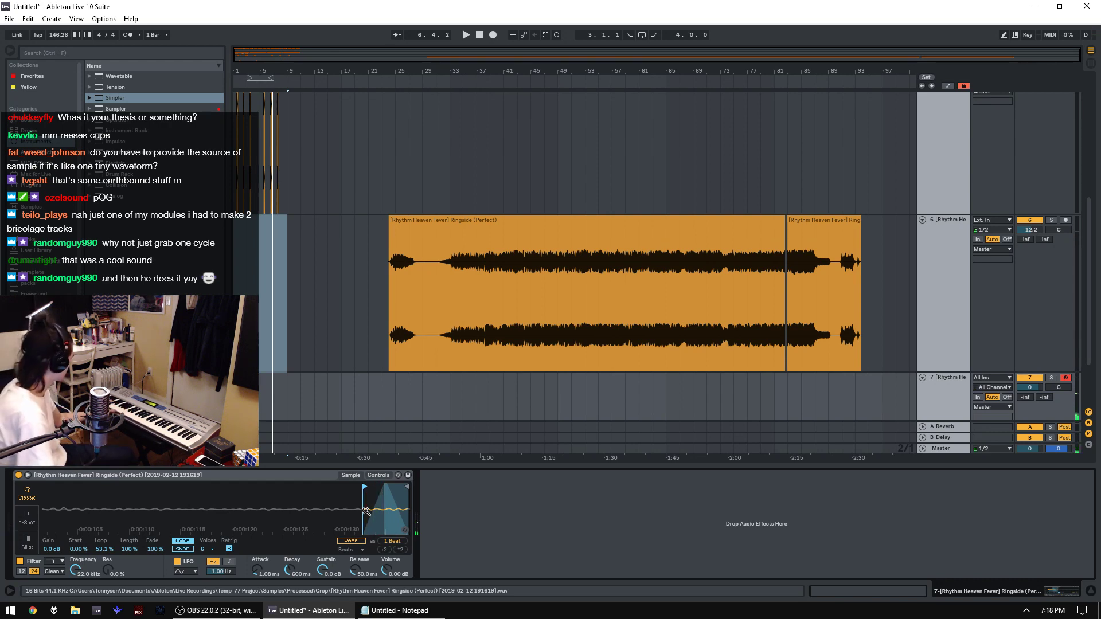
key("space")
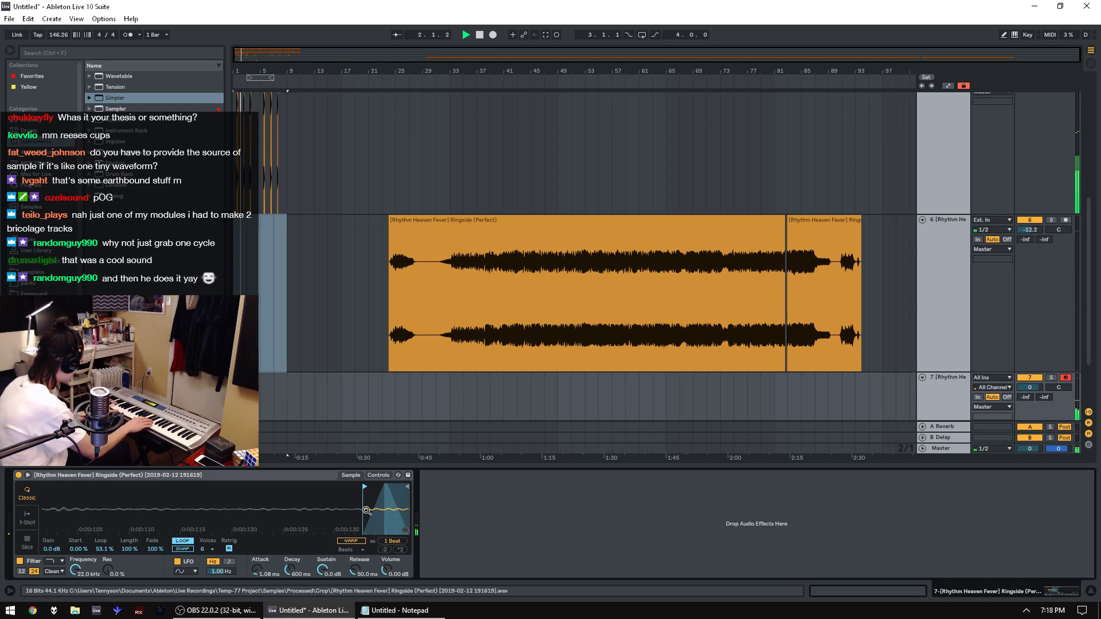
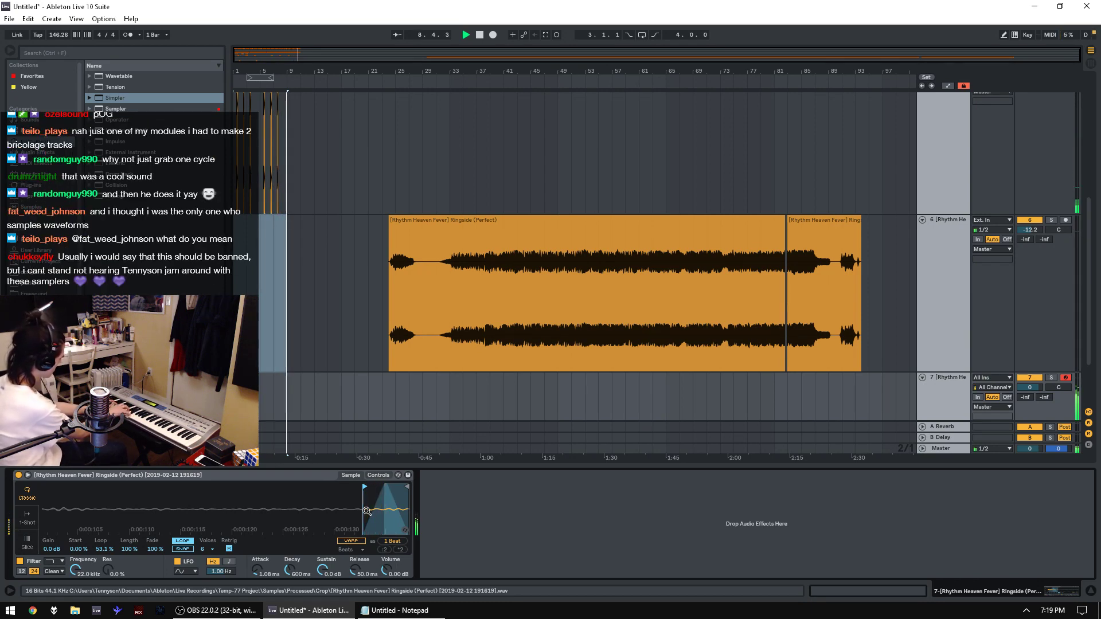
Step: Lower the Master's cue volume to -5.5 dB and try recording a Simpler take on track 7 from bar 1
key("space")
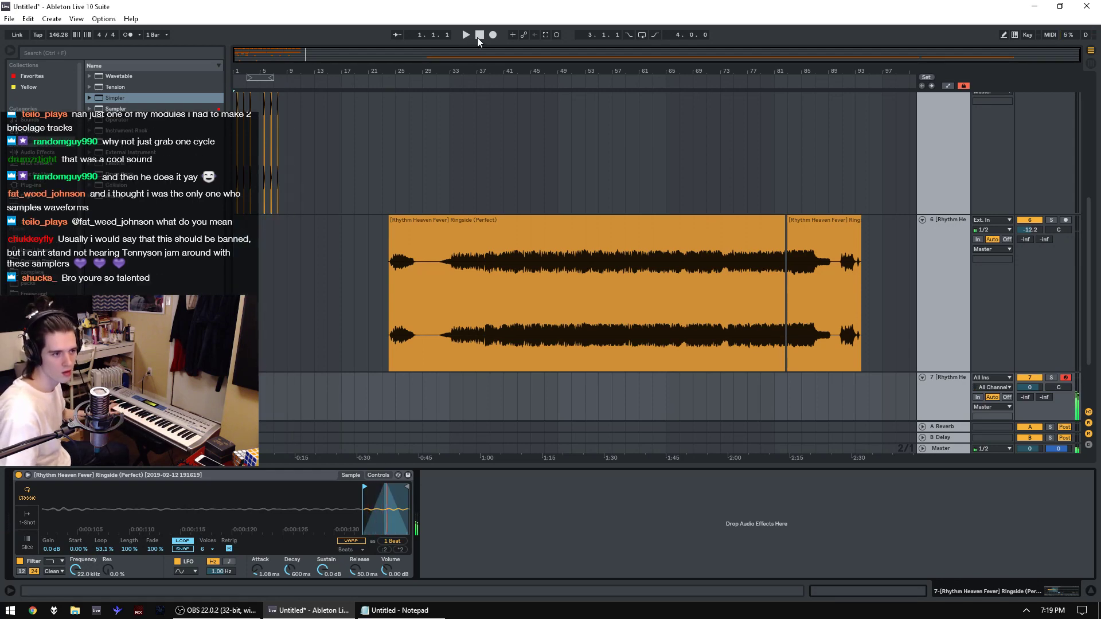
left_click(492, 35)
left_click(491, 36)
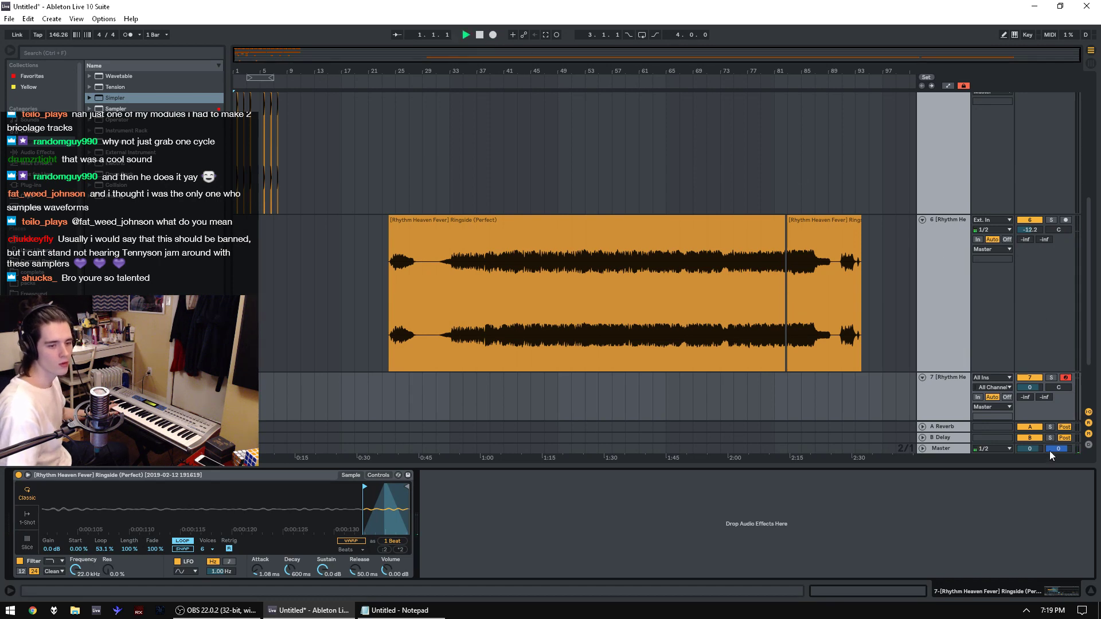
left_click_drag(1050, 451, 1049, 463)
left_click(493, 36)
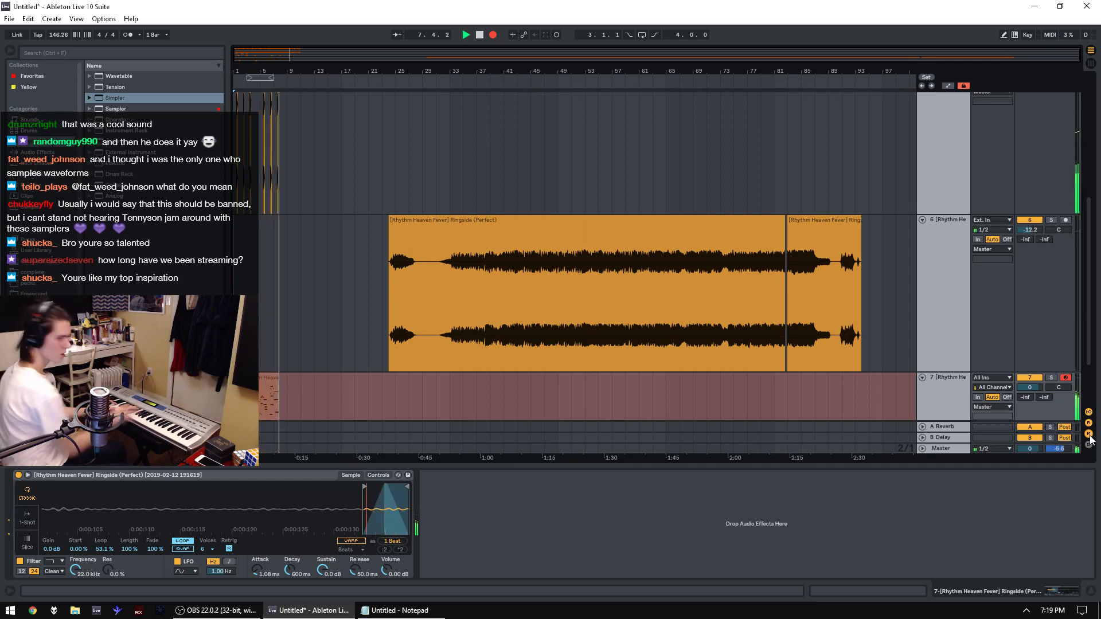
key("space")
Step: Duplicate the time of the first eight bars across all tracks and play the extended arrangement from bar 1
scroll(294, 167, "up", 5)
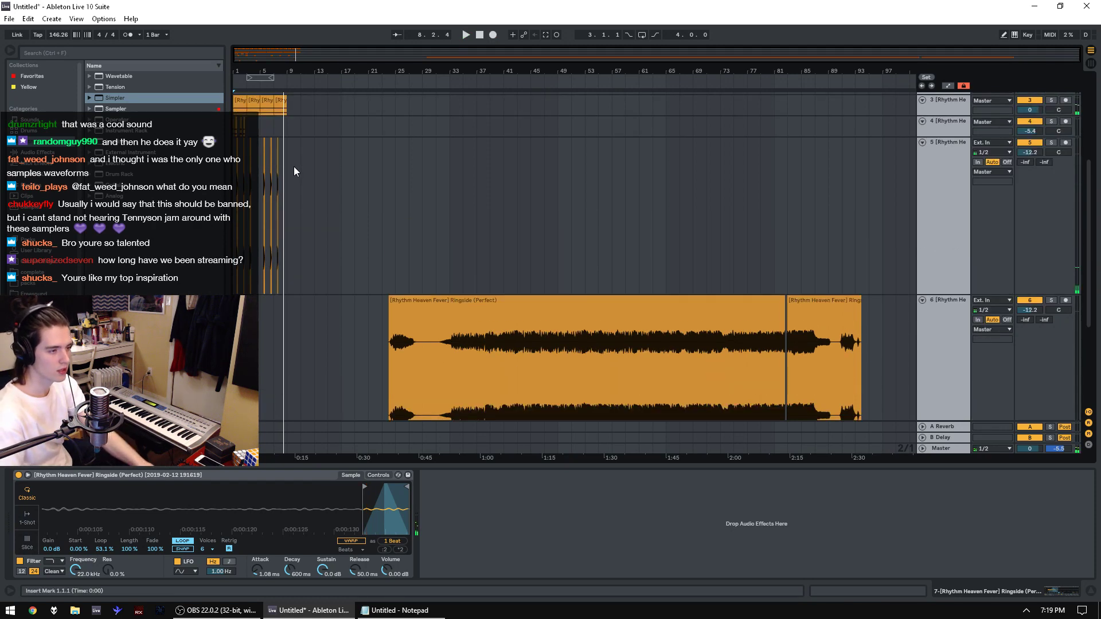
left_click_drag(296, 290, 97, 24)
left_click(28, 19)
left_click(57, 94)
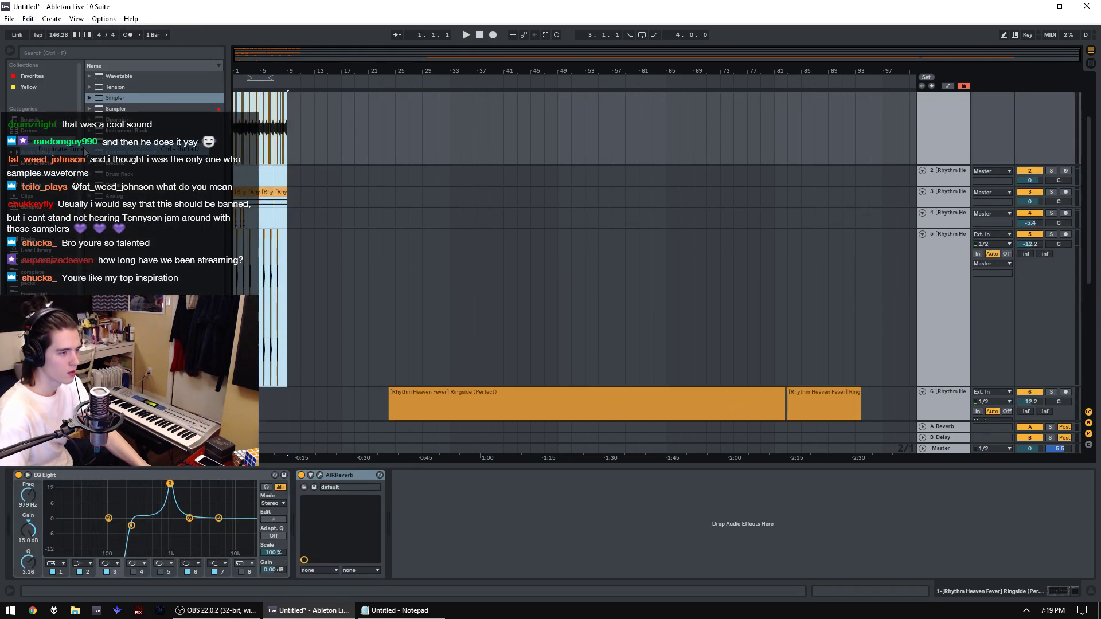
key("space")
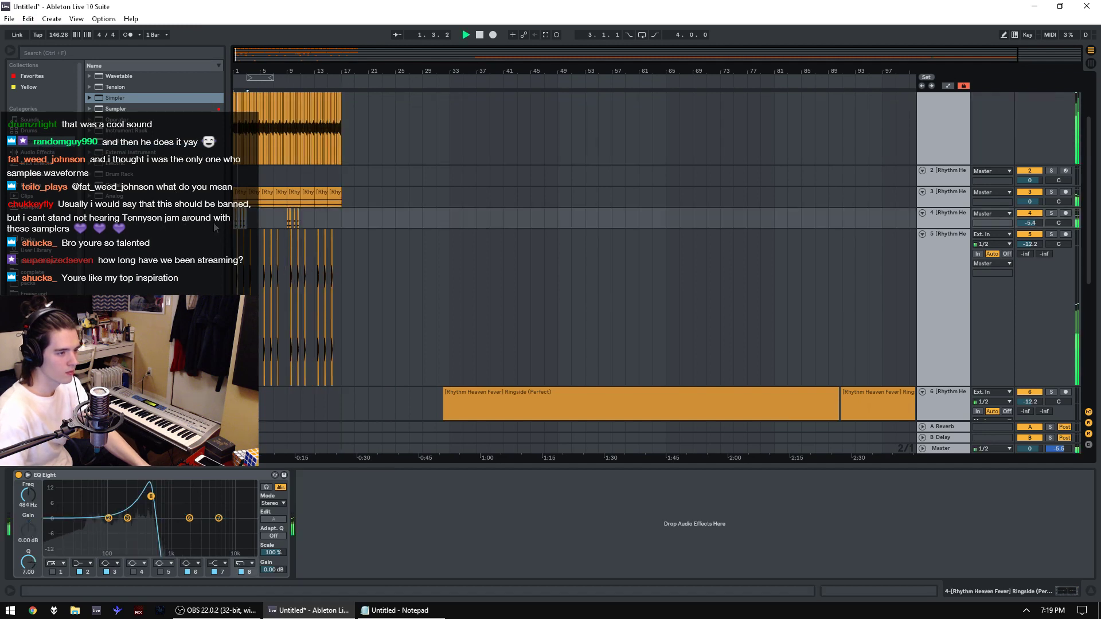
Step: Repeat the two-bar group of hits on track 4 until it fills the arrangement up to bar 17
left_click(308, 221)
key("ctrl+d")
key("ctrl+d")
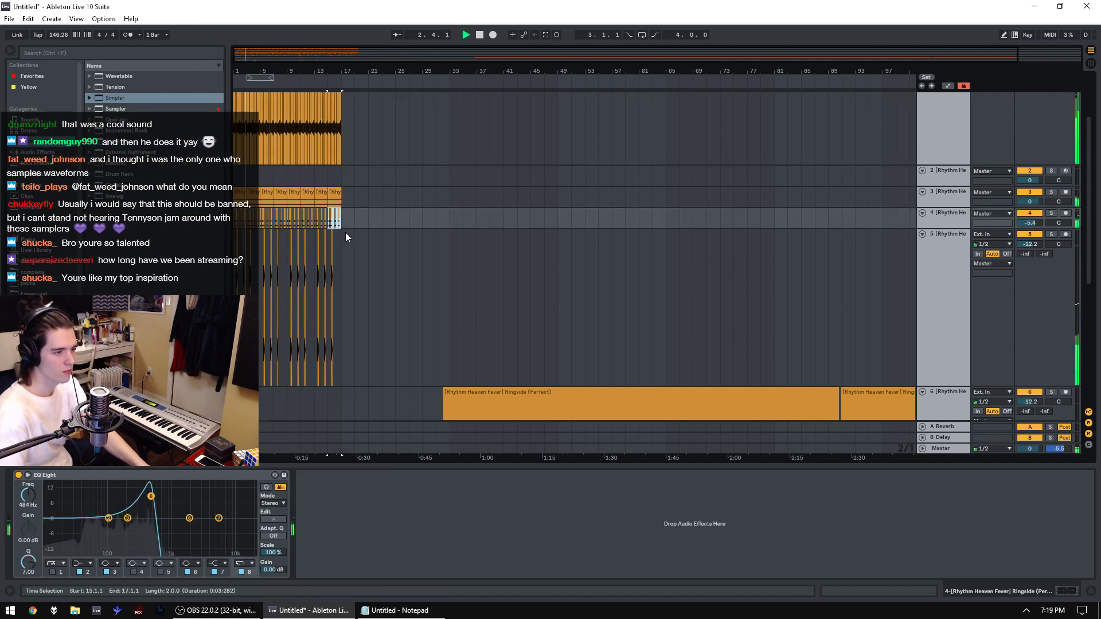
Step: Try recording a Simpler take on track 7 from about bar 8 while the extended arrangement plays
scroll(342, 298, "down", 4)
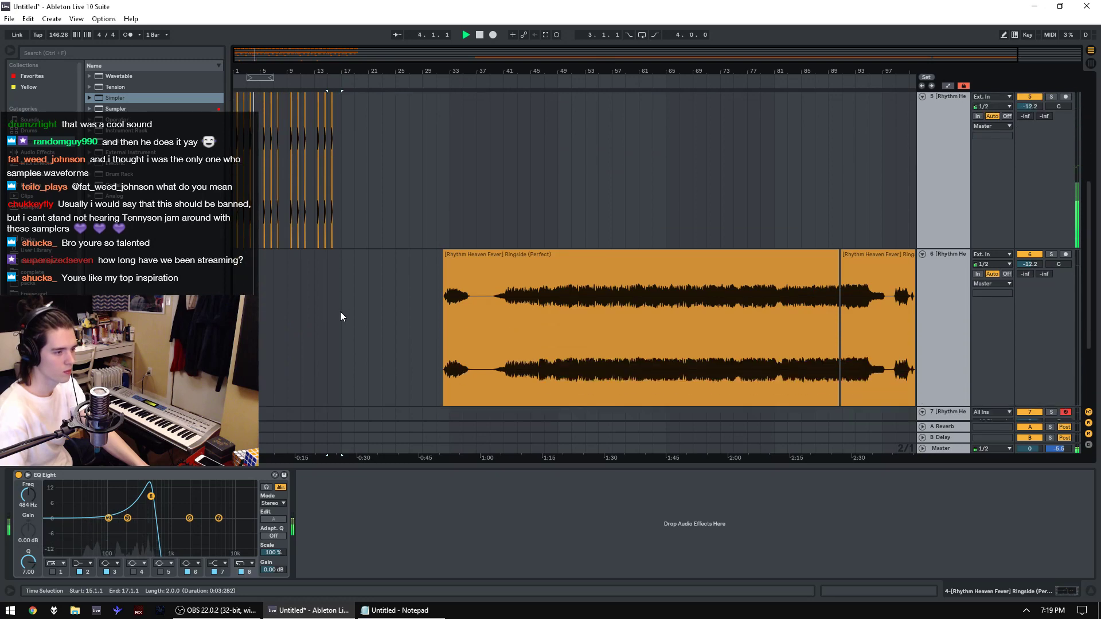
left_click_drag(340, 312, 235, 309)
scroll(354, 291, "down", 2)
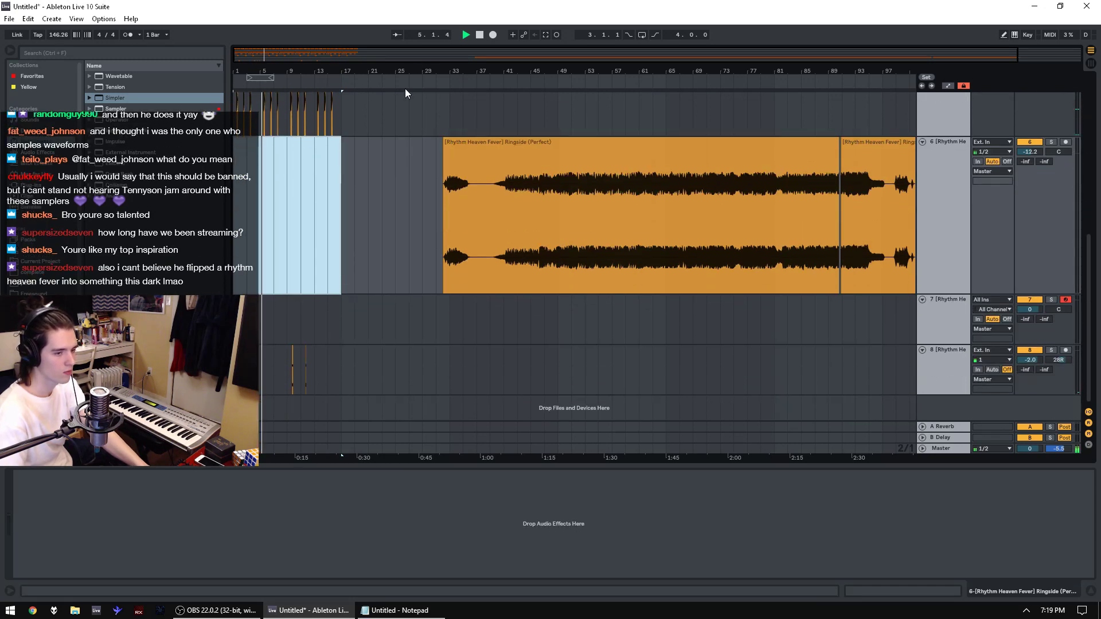
scroll(332, 176, "down", 1)
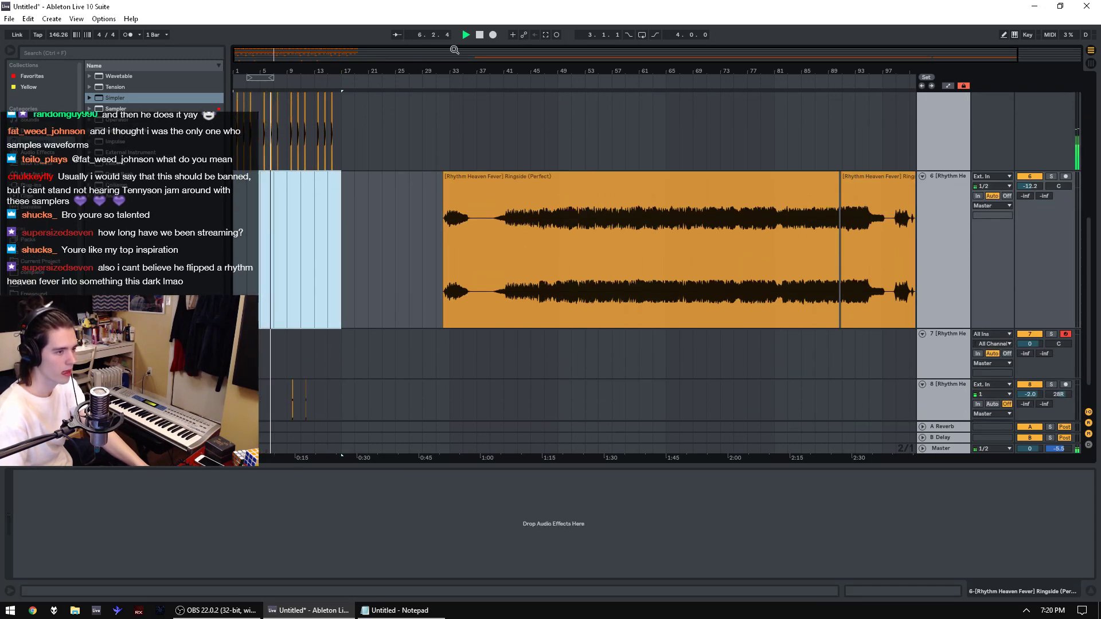
left_click(493, 36)
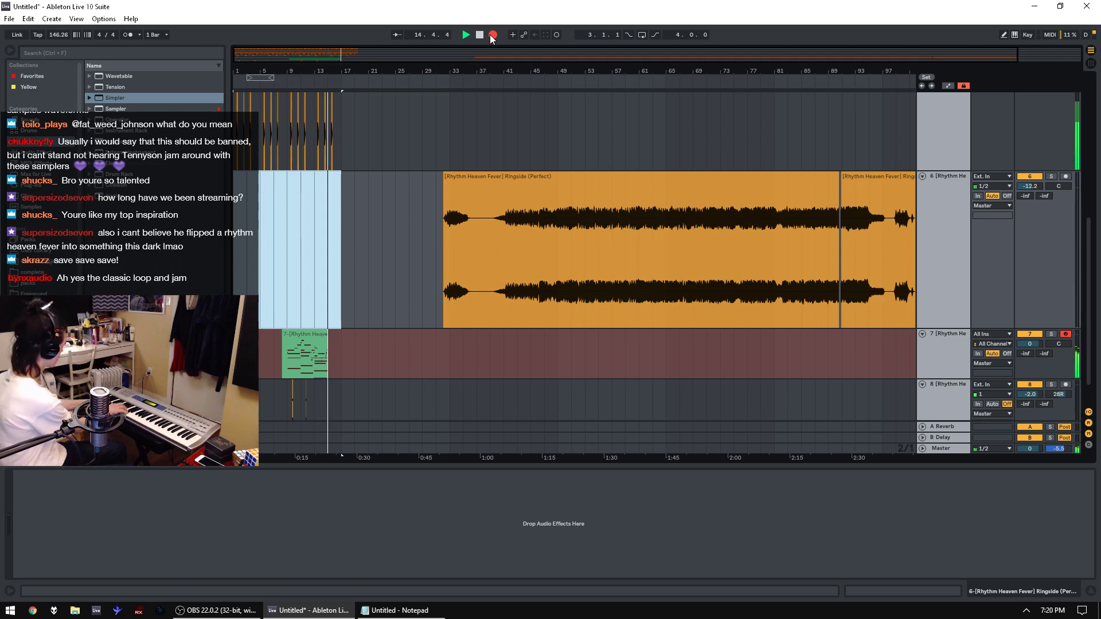
key("space")
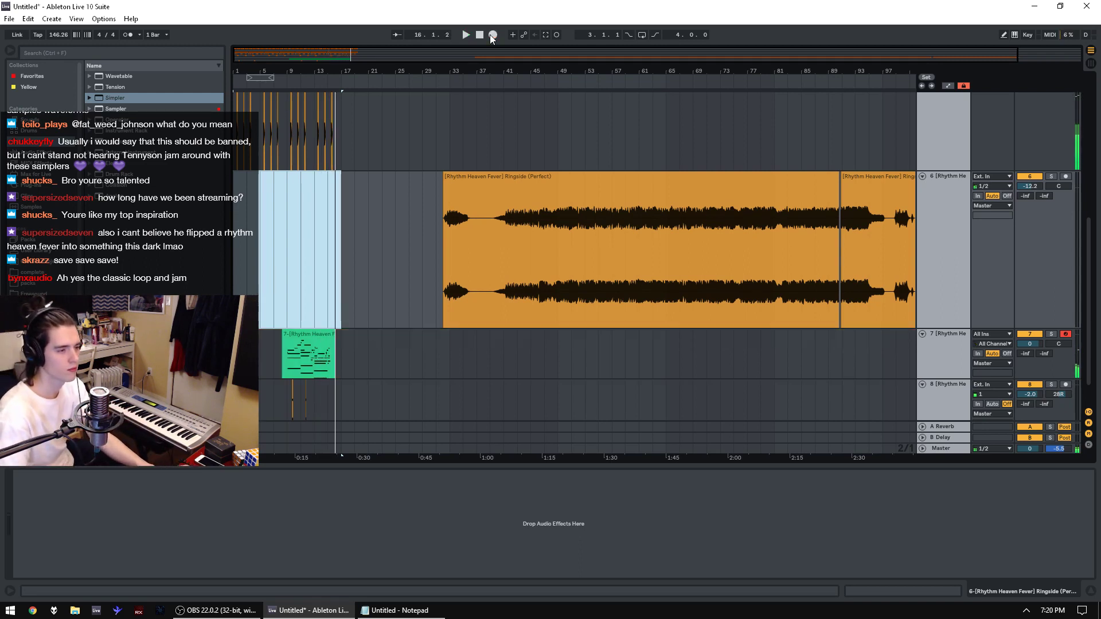
key("ctrl+z")
Step: Try recording another Simpler take on track 7, starting from bar 1
left_click(492, 39)
left_click(493, 35)
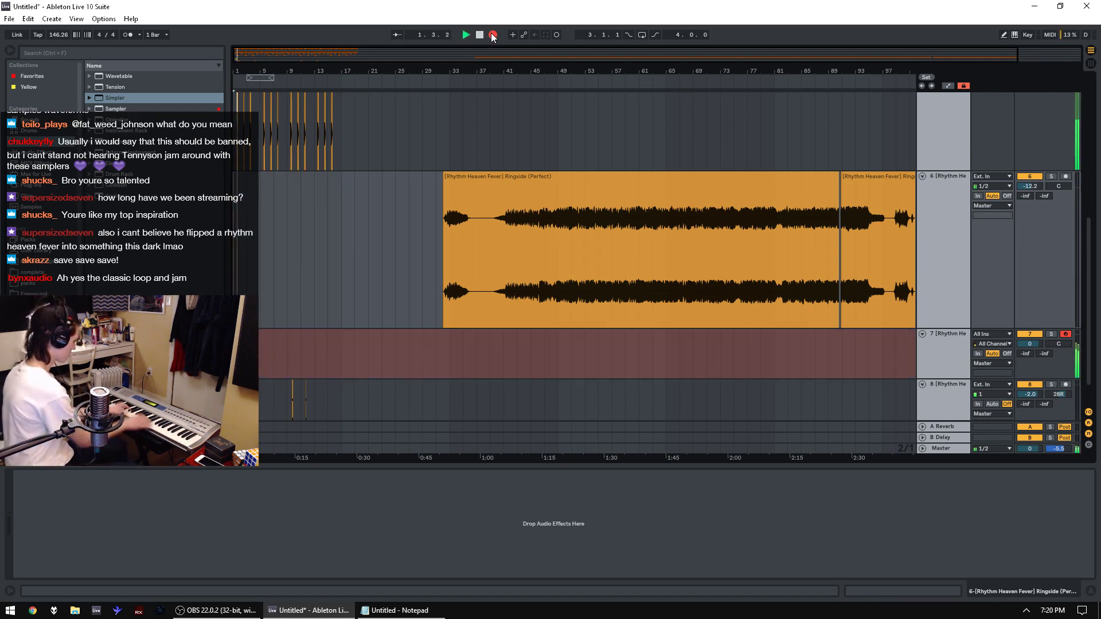
key("space")
key("ctrl+z")
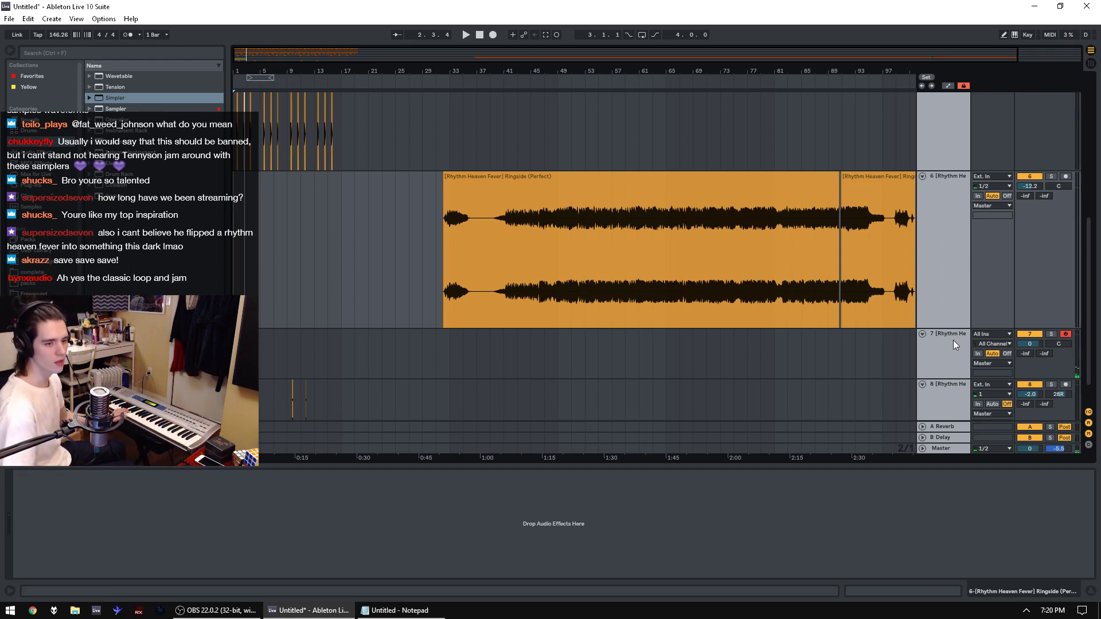
Step: Lower the filter frequency of track 7's Simpler to 307 Hz and set its voices to 16
left_click(944, 356)
left_click(379, 474)
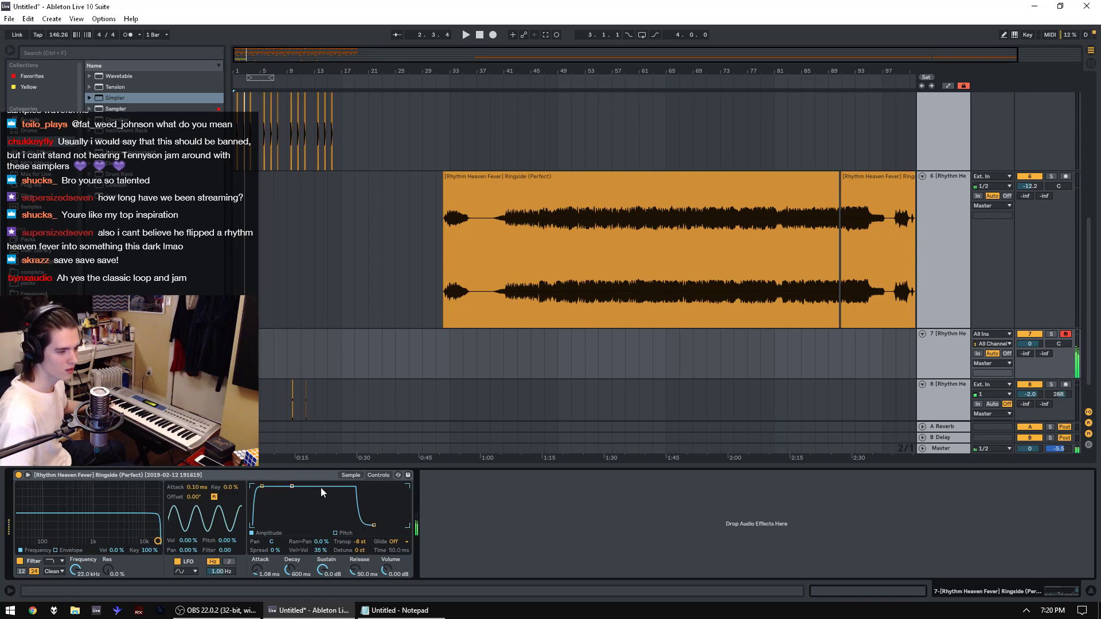
left_click(351, 475)
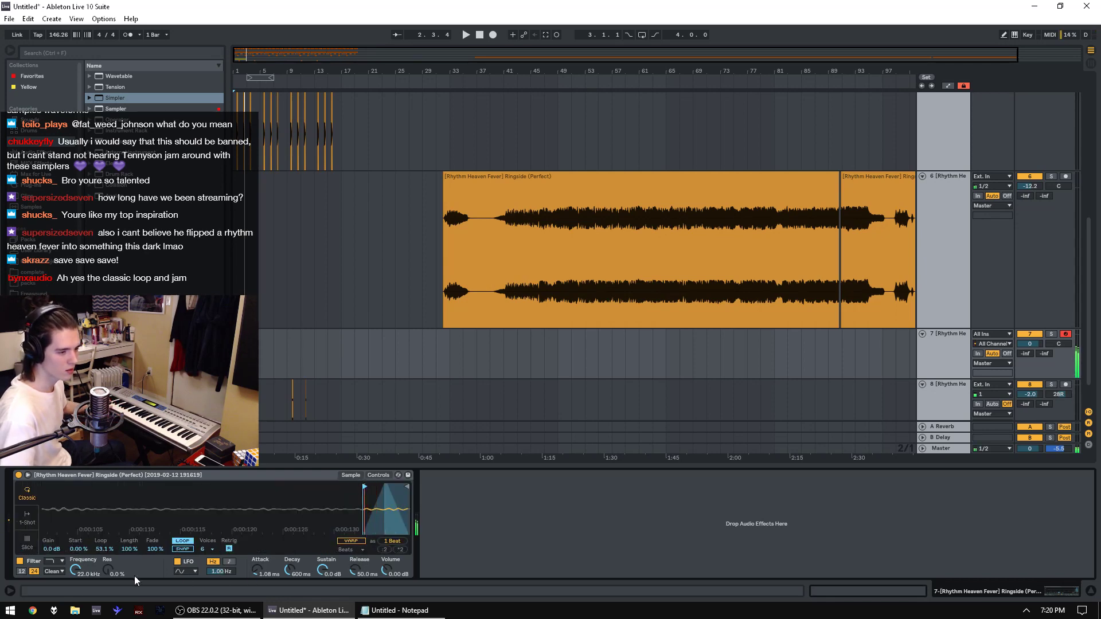
left_click(378, 475)
left_click_drag(158, 540, 111, 541)
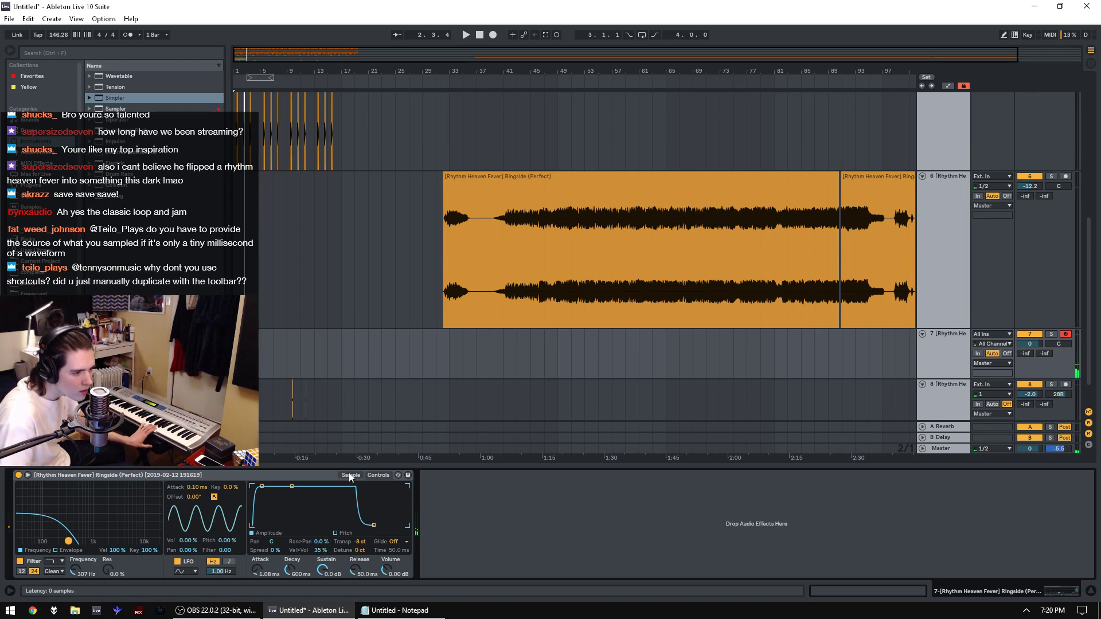
left_click(325, 511)
left_click(351, 475)
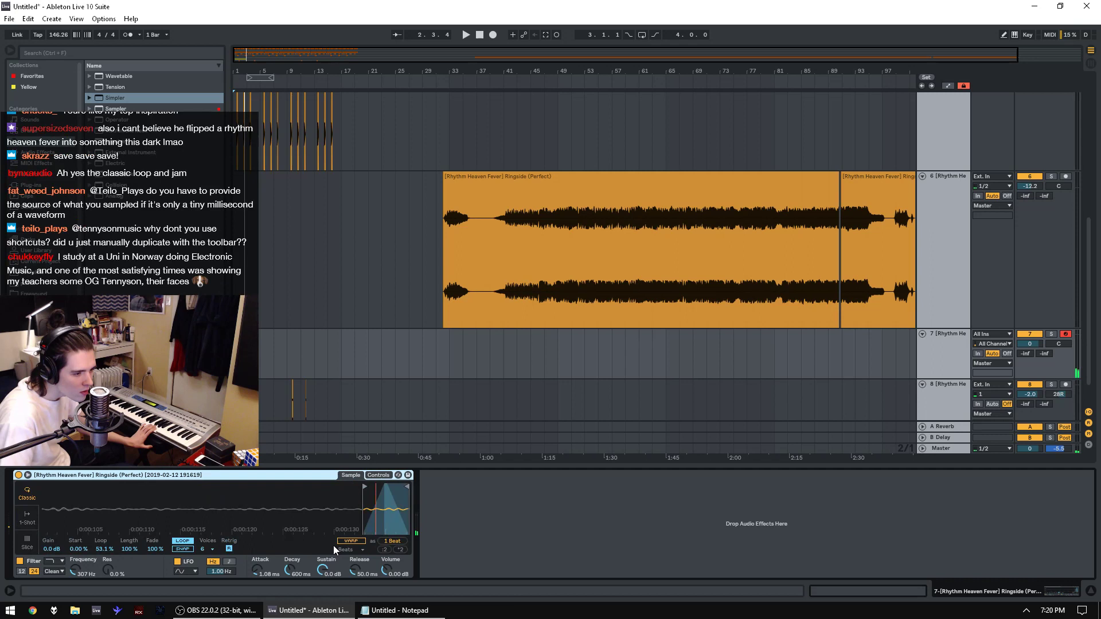
left_click(210, 549)
left_click(208, 515)
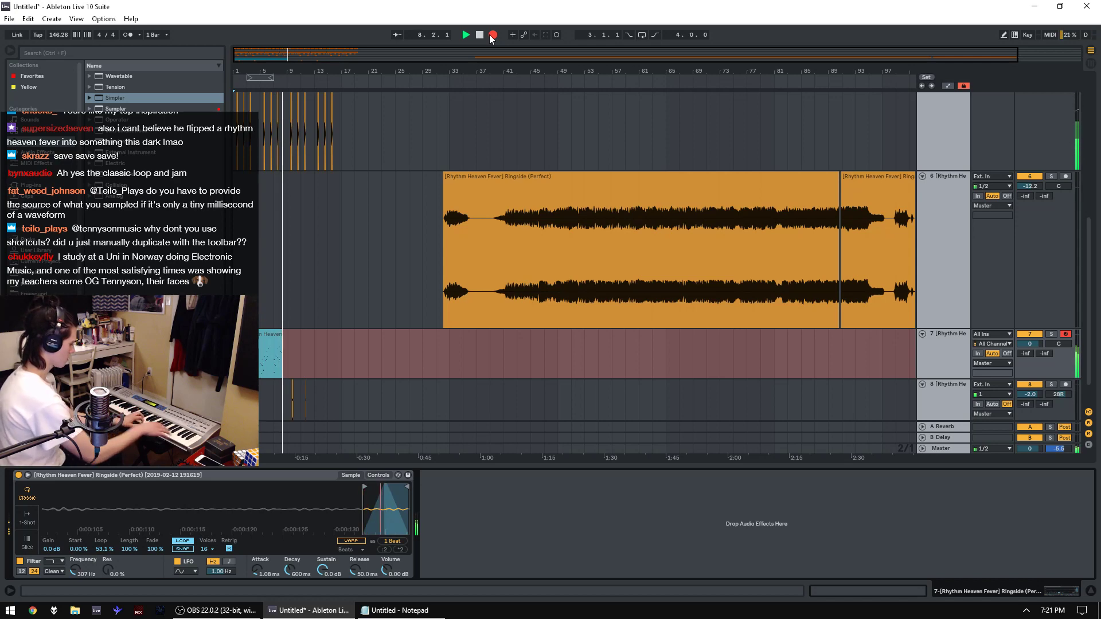
Step: Try recording the darker, filtered Simpler melody on track 7 from bar 1, and undo the takes
key("space")
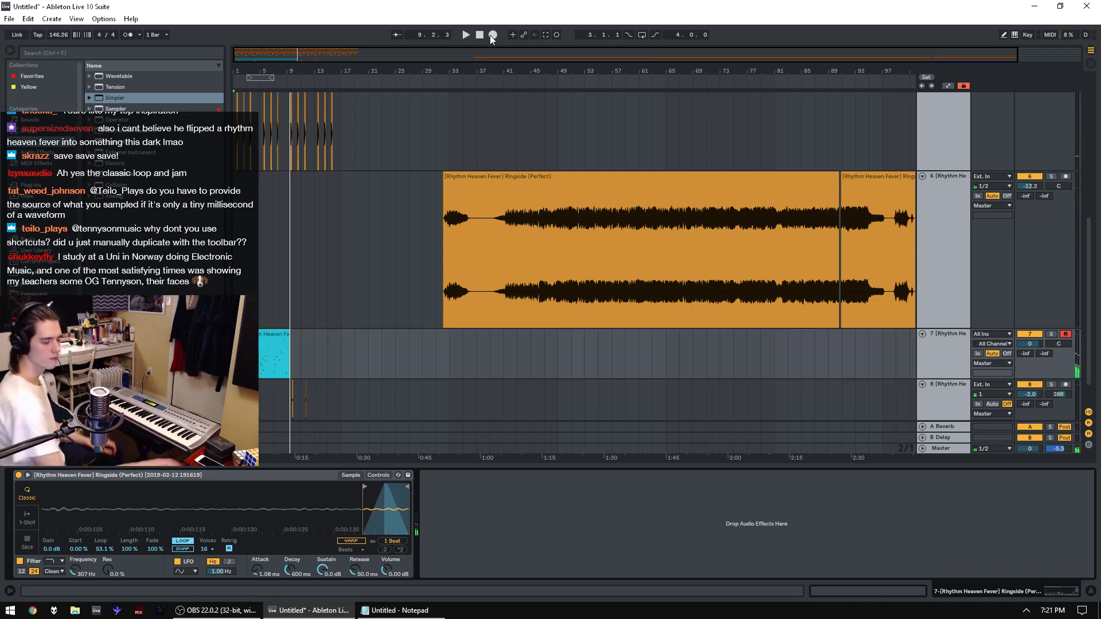
key("ctrl+z")
left_click(490, 37)
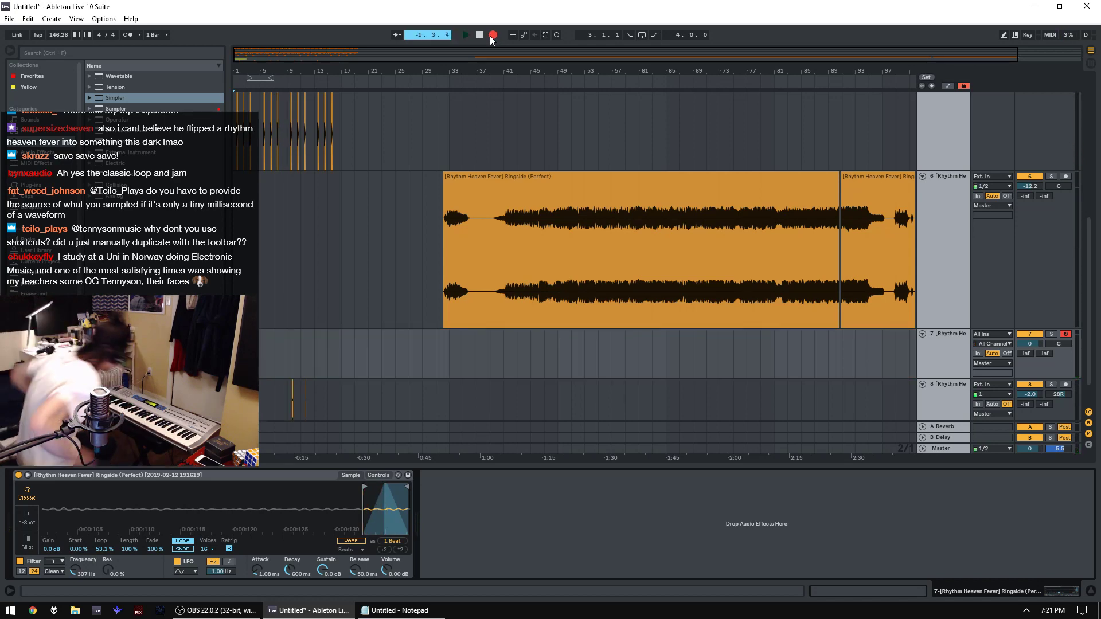
key("ctrl+z")
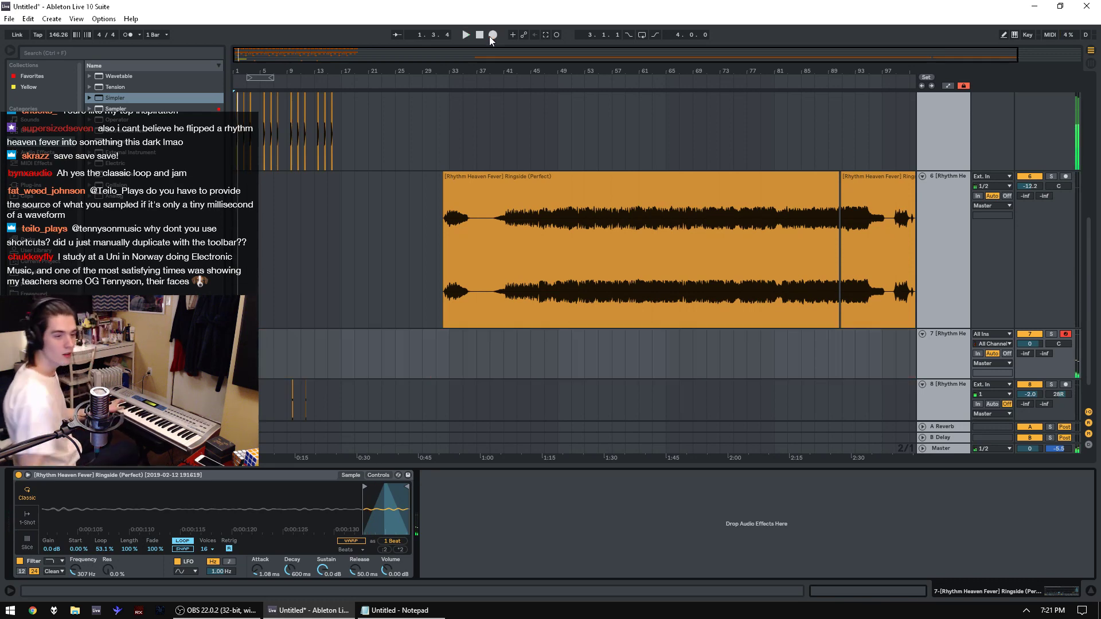
Step: Restart recording and capture a fresh filtered Simpler melody on track 7 from bar 1
left_click(489, 35)
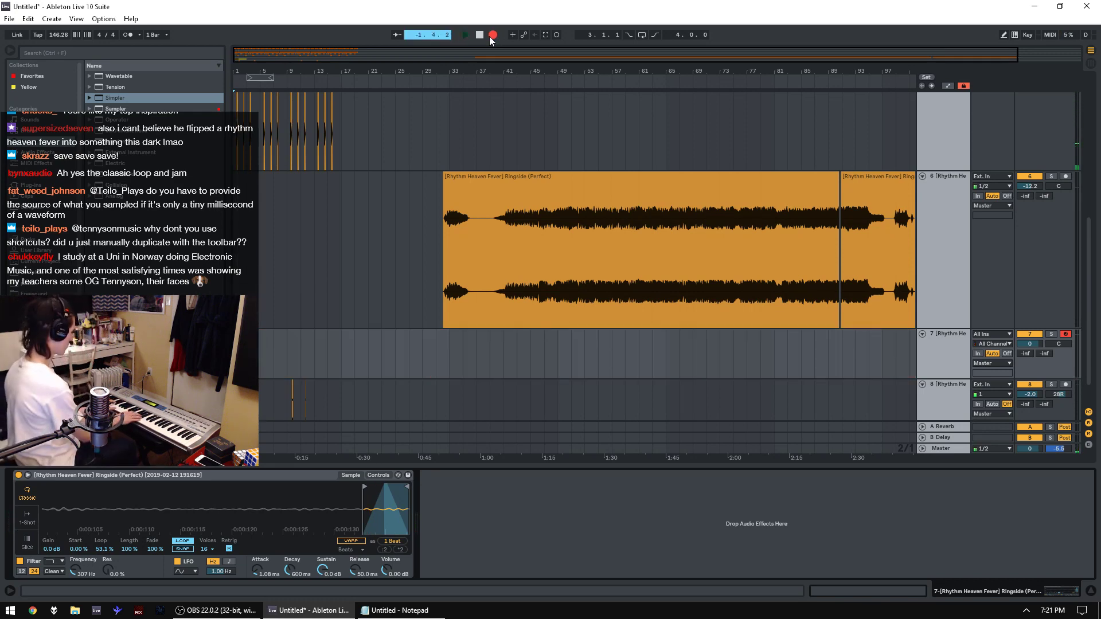
key("ctrl+z")
left_click(489, 36)
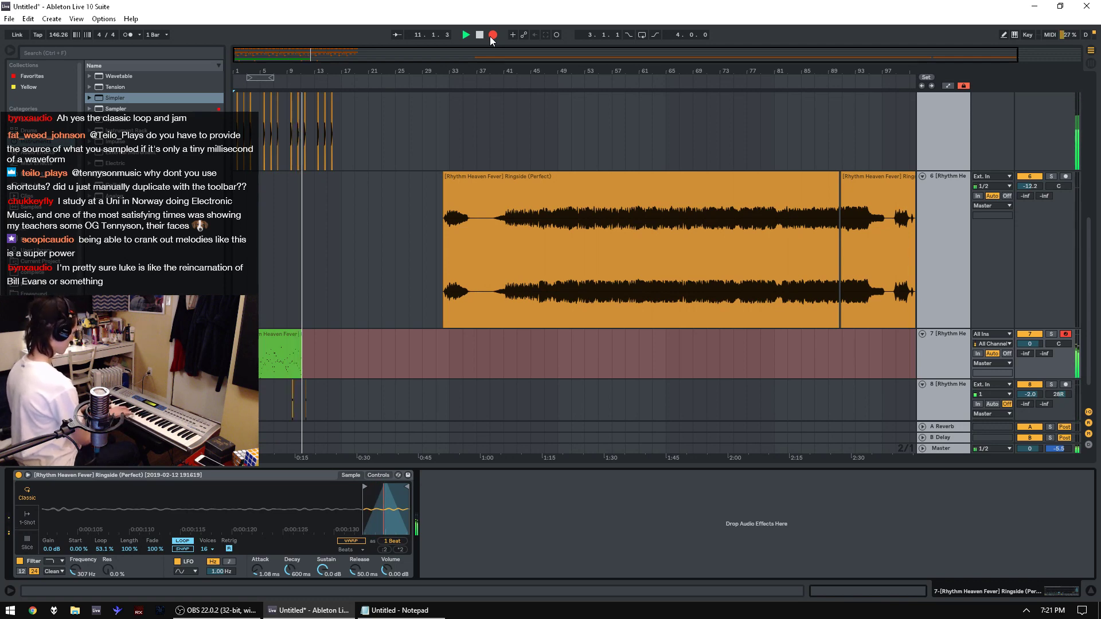
key("space")
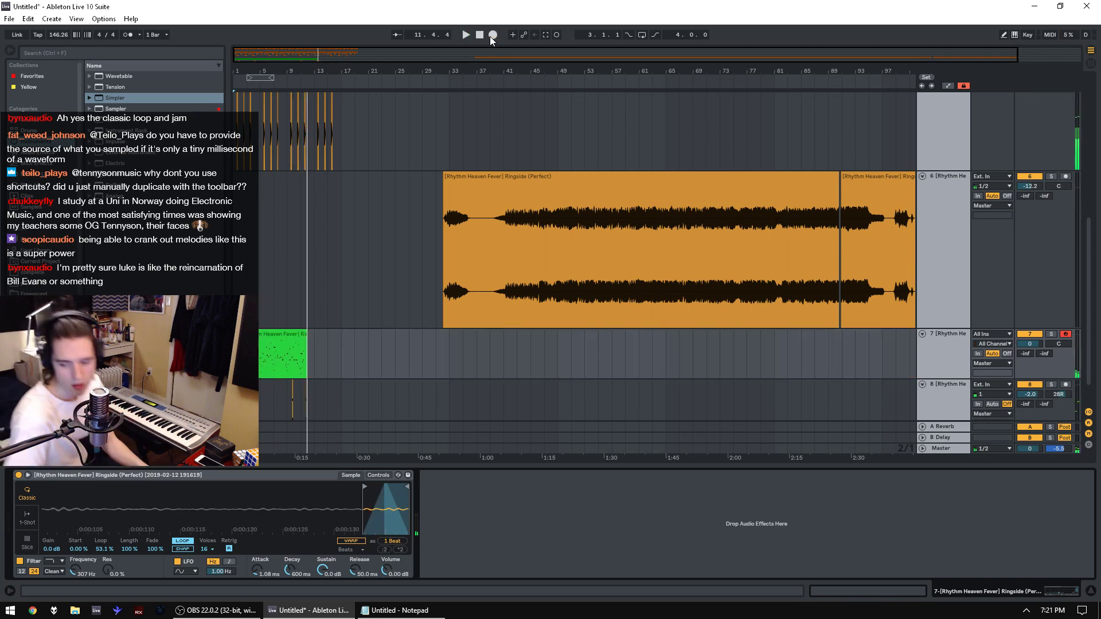
key("ctrl+z")
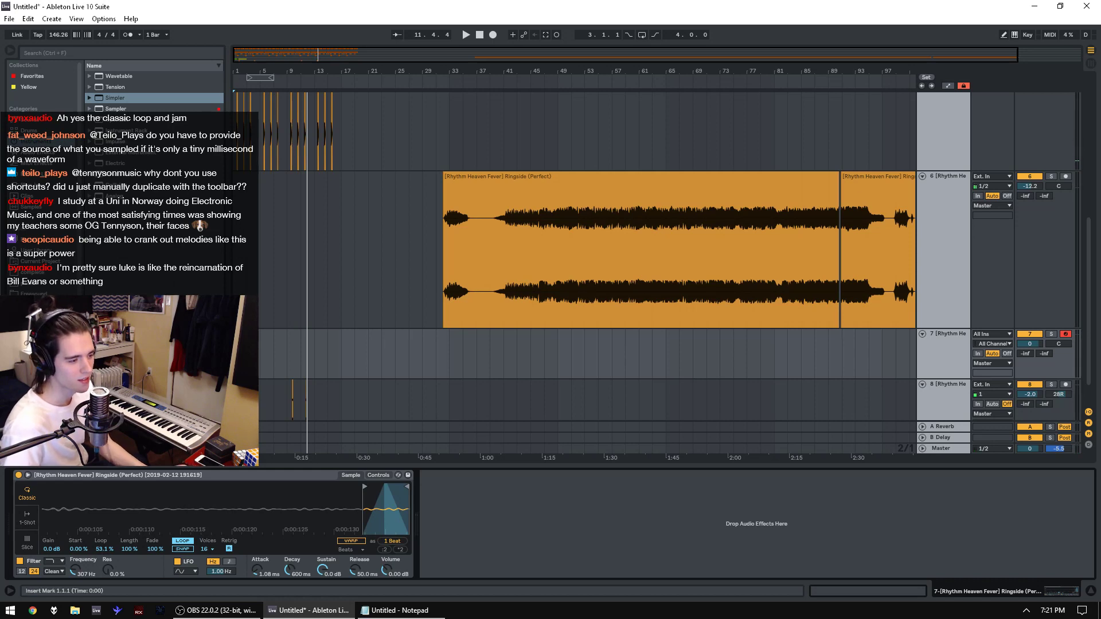
left_click(491, 36)
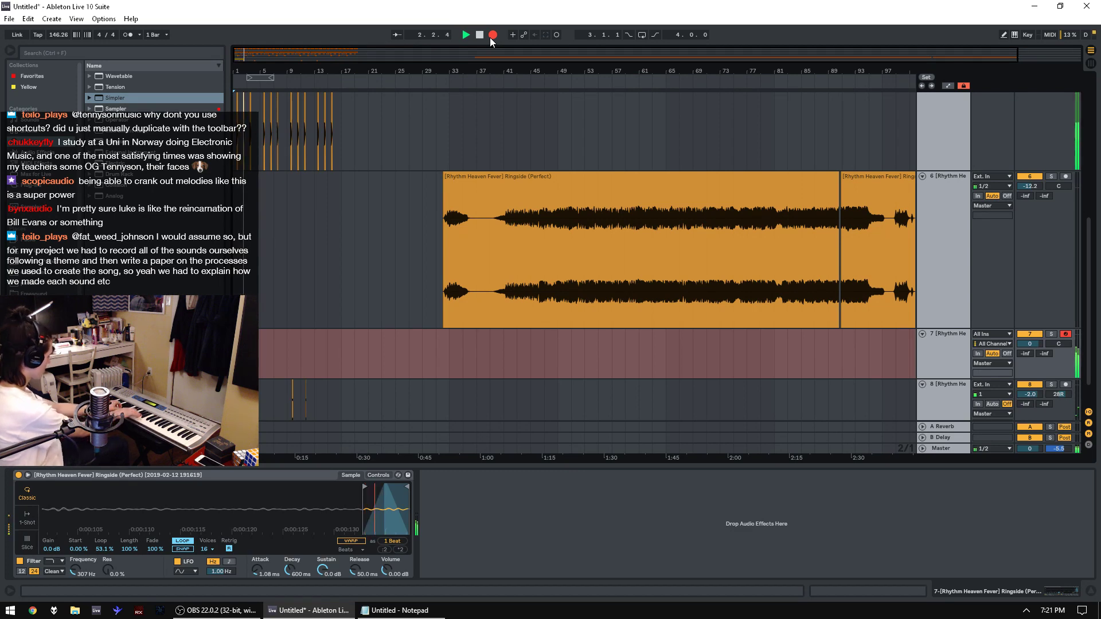
left_click(490, 37)
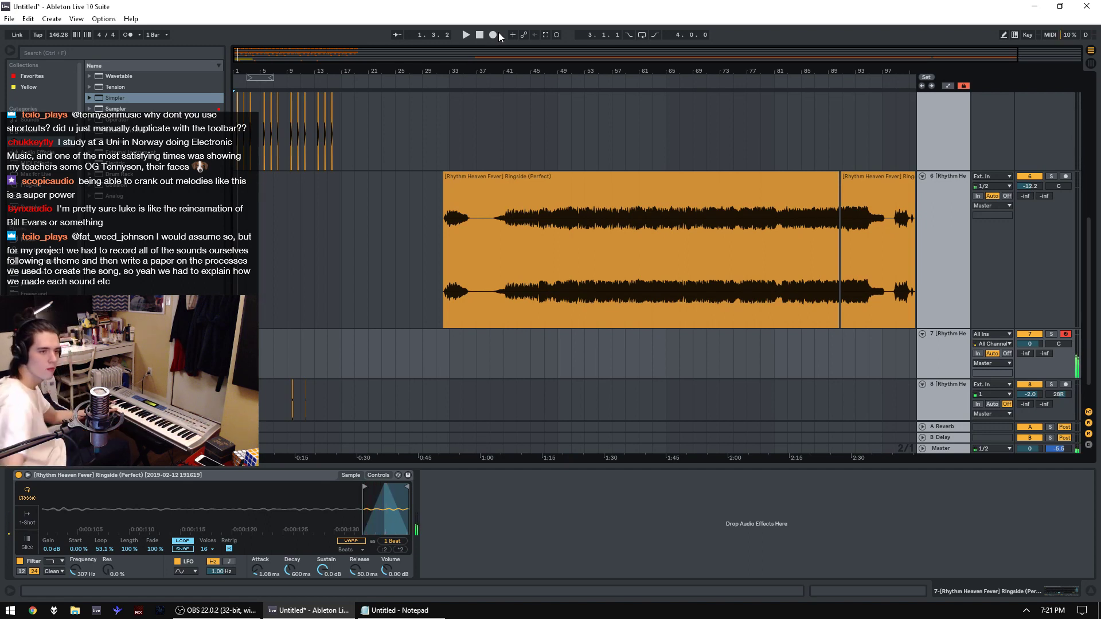
left_click(488, 35)
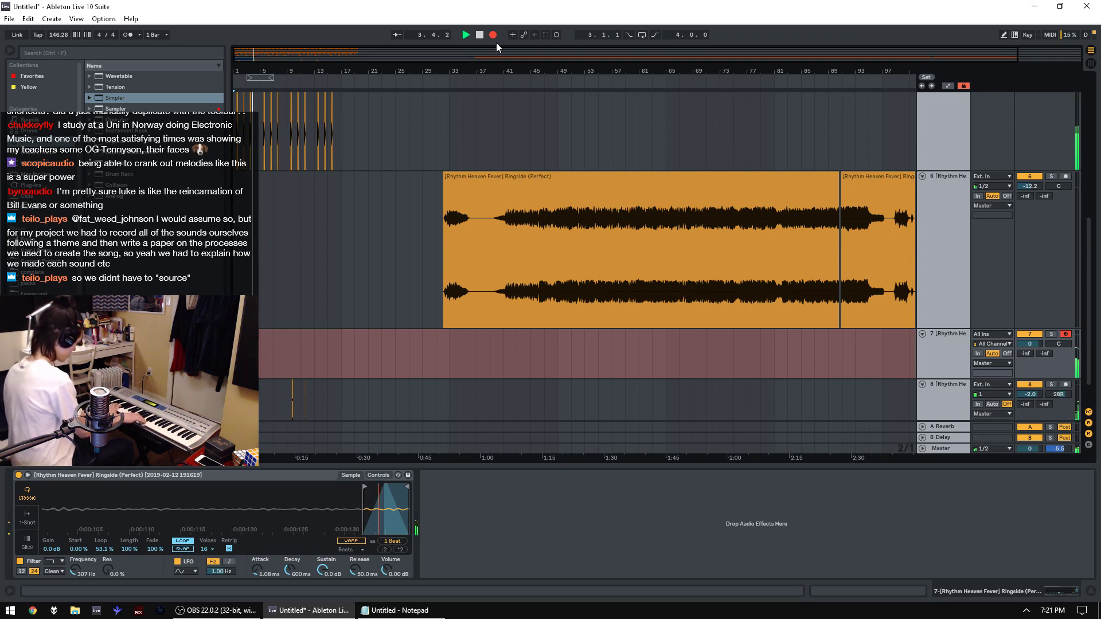
key("space")
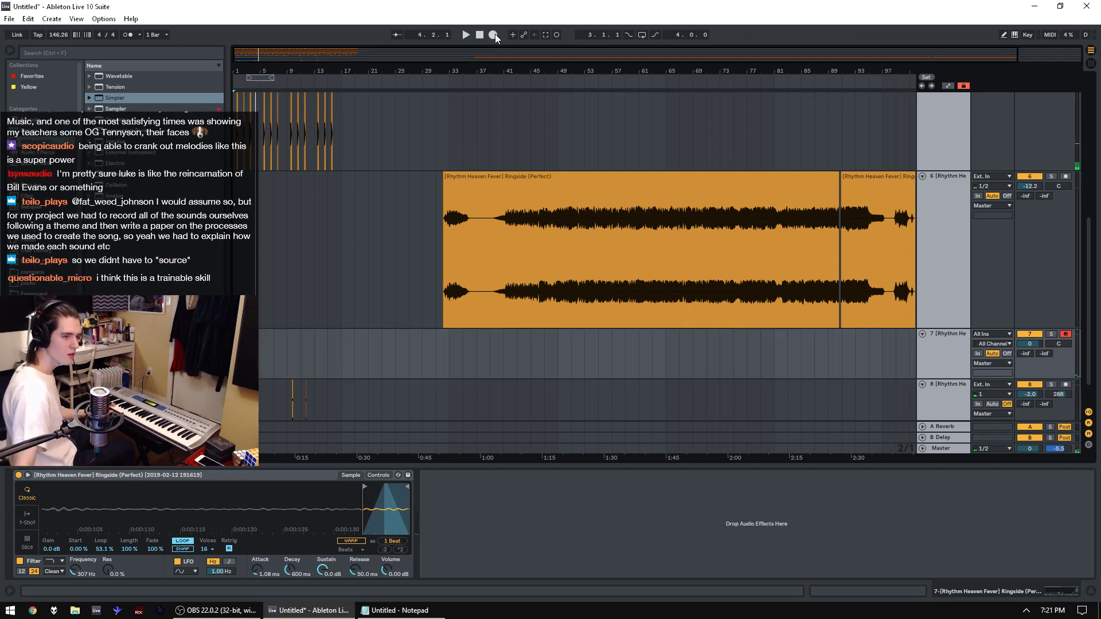
Step: Raise Simpler's filter frequency to about 1.59 kHz and record a new MIDI take on track 7 up to bar 25
left_click(378, 475)
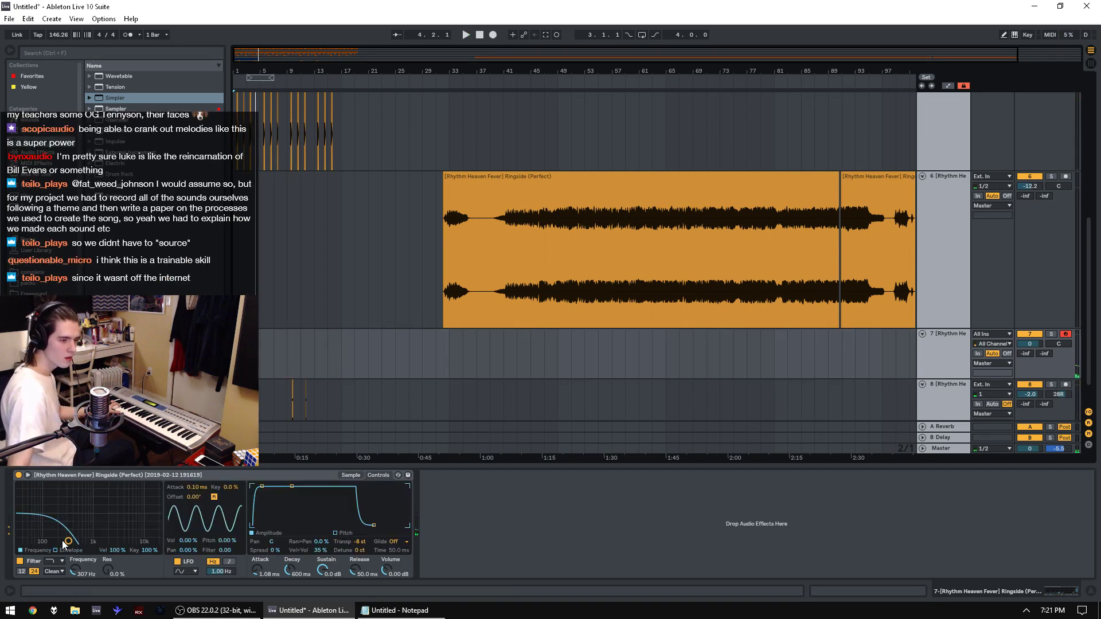
left_click_drag(66, 542, 103, 541)
left_click(493, 35)
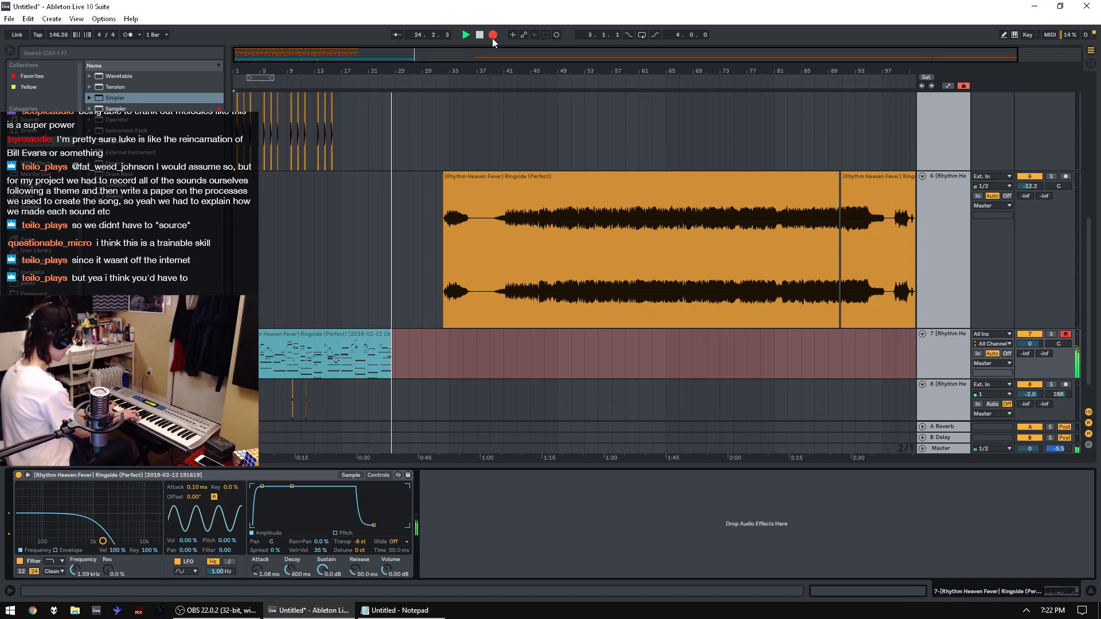
key("space")
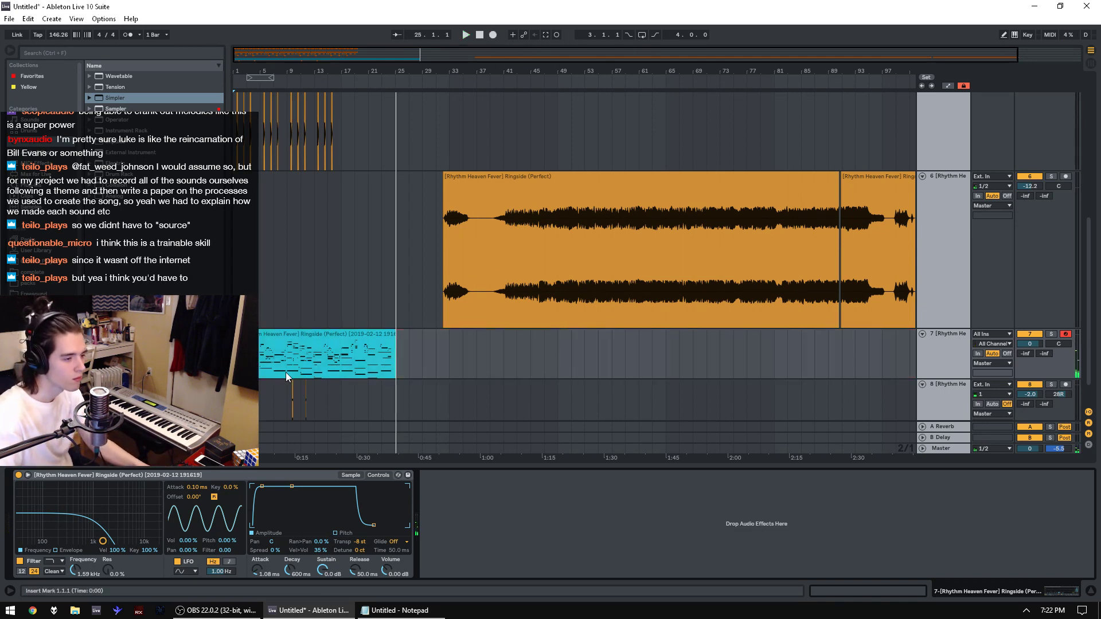
Step: Delete the first eight bars of the take on track 7 and move the remaining 16 bars to 1.1.1
left_click_drag(287, 377, 233, 364)
key("Delete")
left_click(296, 334)
key("ctrl+x")
key("ctrl+v")
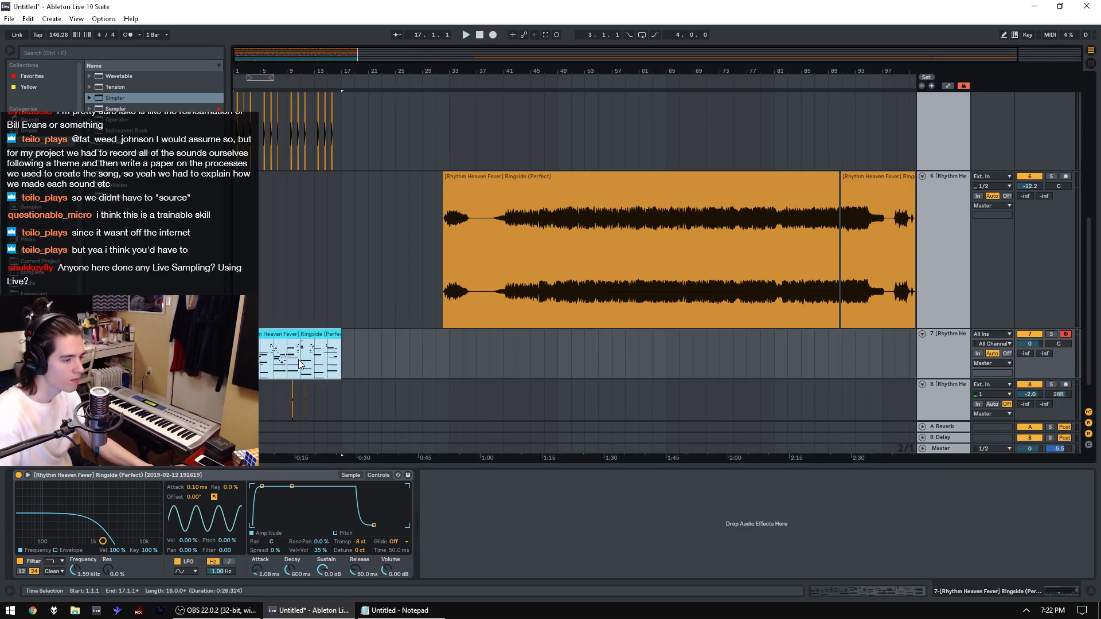
Step: Play the arrangement from the start and lower track 7's volume to about -4.8 dB
left_click(288, 370)
key("space")
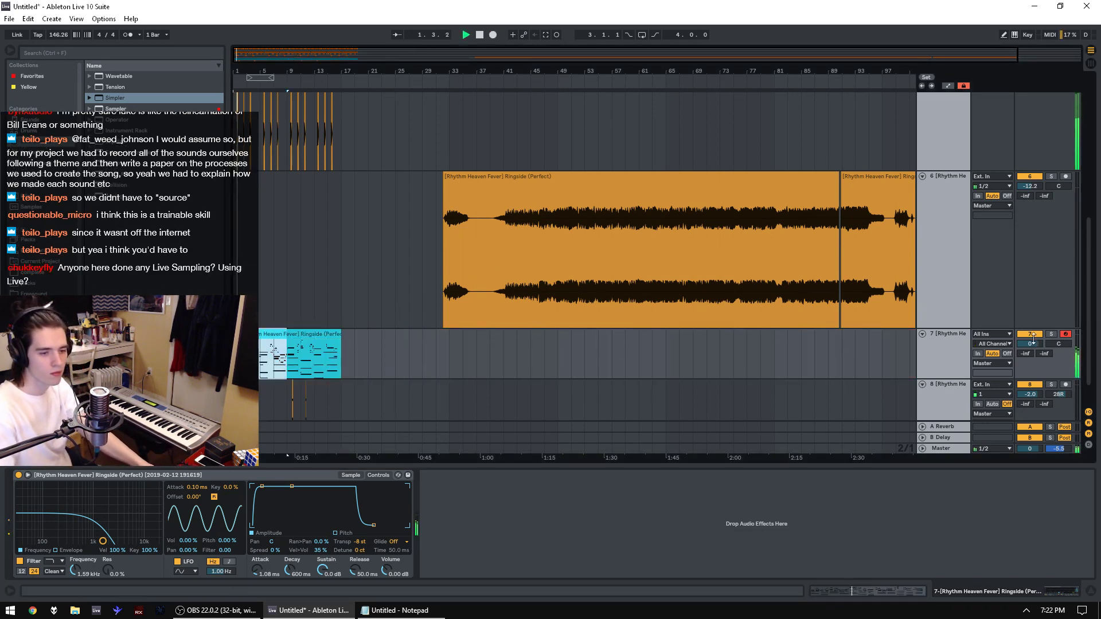
left_click_drag(1032, 343, 1032, 351)
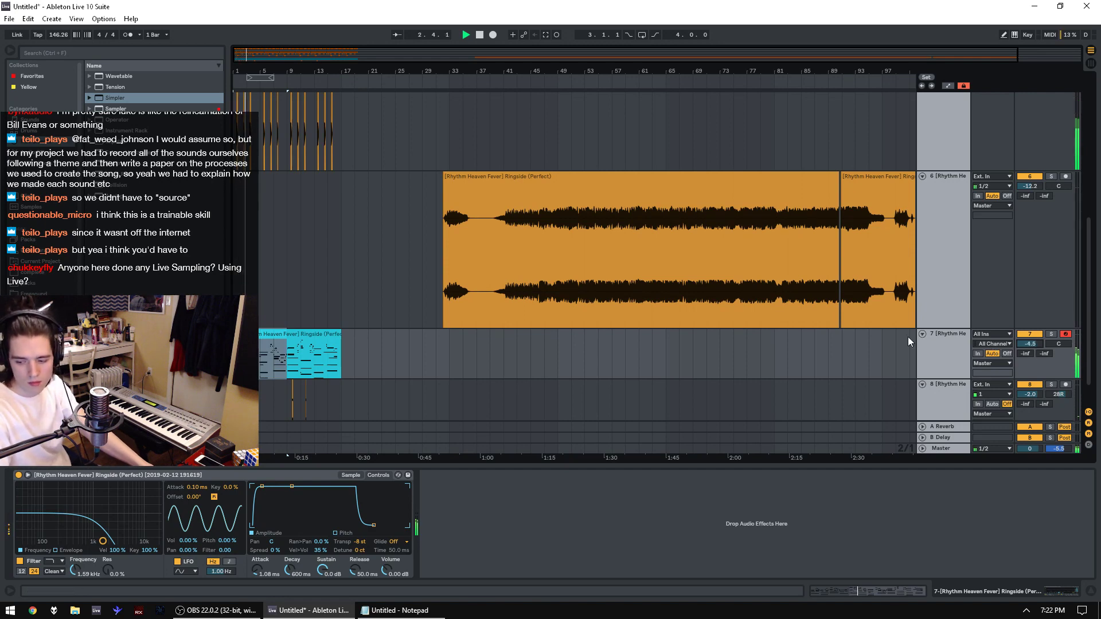
Step: Delete the first eight bars on track 7, duplicate the remaining eight-bar clip and move both copies to 1.1.1
left_click_drag(281, 369, 233, 369)
key("Delete")
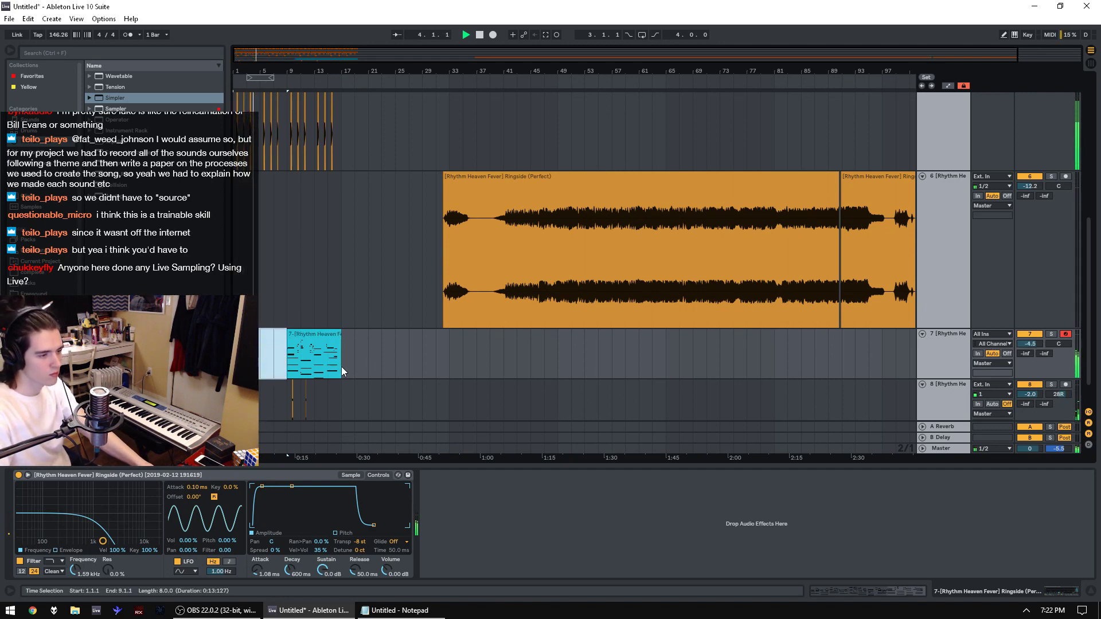
left_click(341, 368)
key("ctrl+v")
left_click(314, 334, "shift")
key("ctrl+x")
left_click_drag(314, 344, 234, 344)
key("ctrl+v")
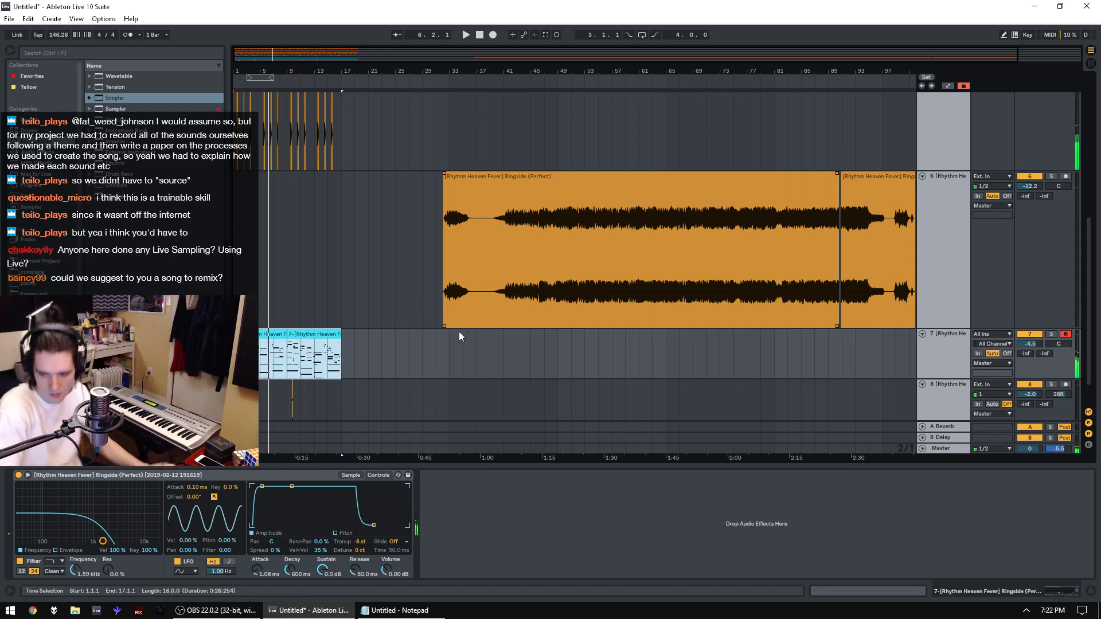
Step: Play the arrangement from bar 1 and lower track 7's volume to about -10.6 dB
left_click(691, 291)
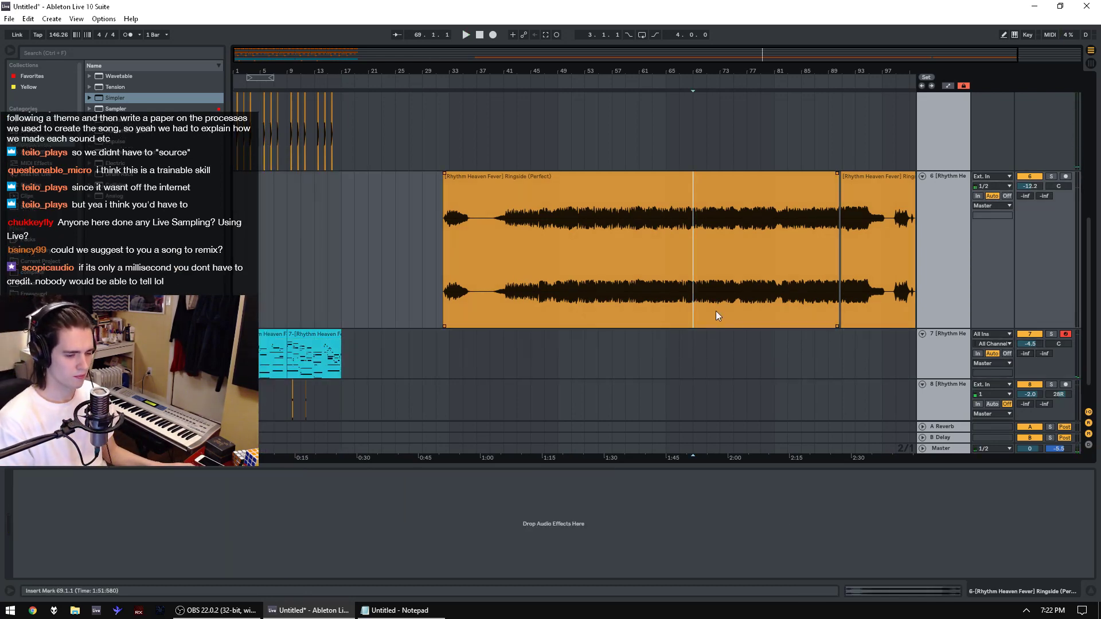
left_click_drag(341, 227, 234, 229)
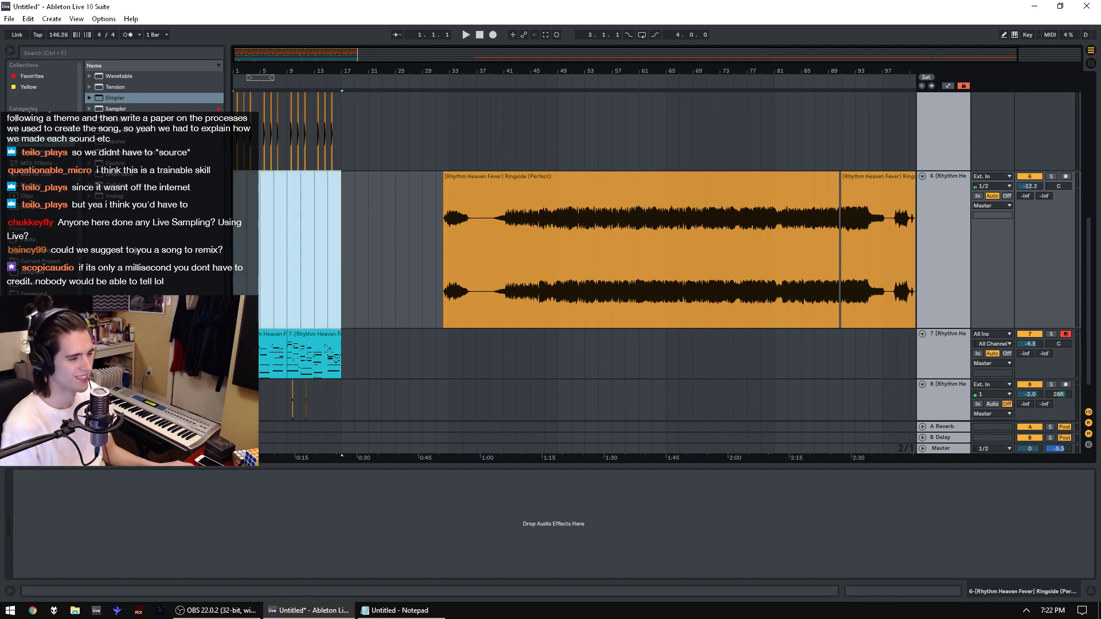
key("space")
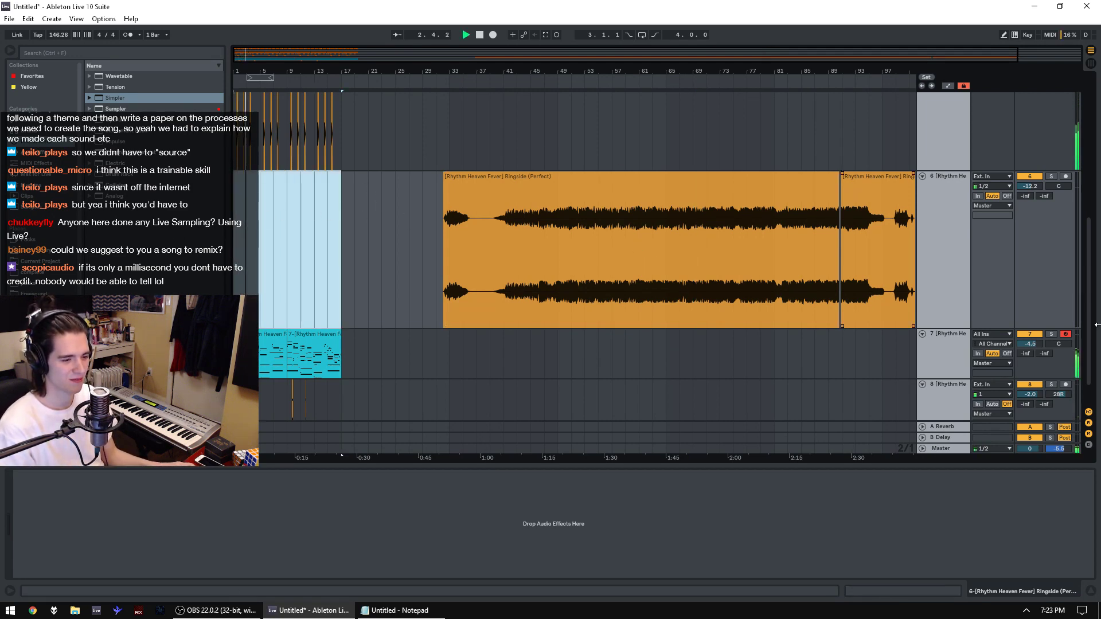
left_click_drag(1040, 343, 1040, 355)
Step: Audition the Ringside audio clip on track 6 around bars 65 to 67 for a usable sound
left_click(679, 272)
key("space")
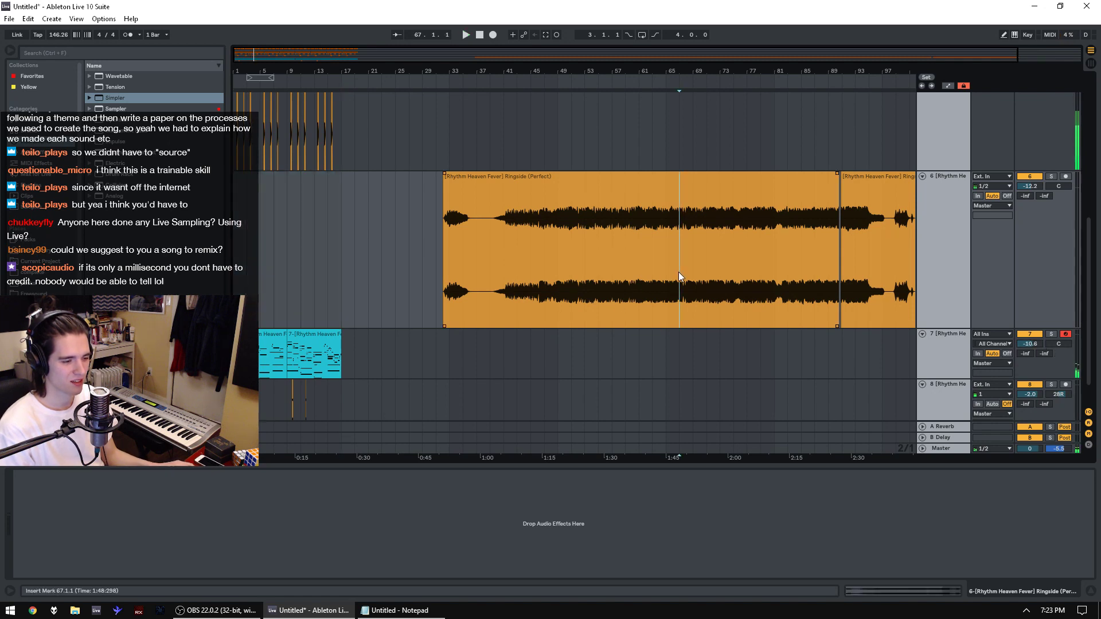
scroll(702, 293, "up", 2)
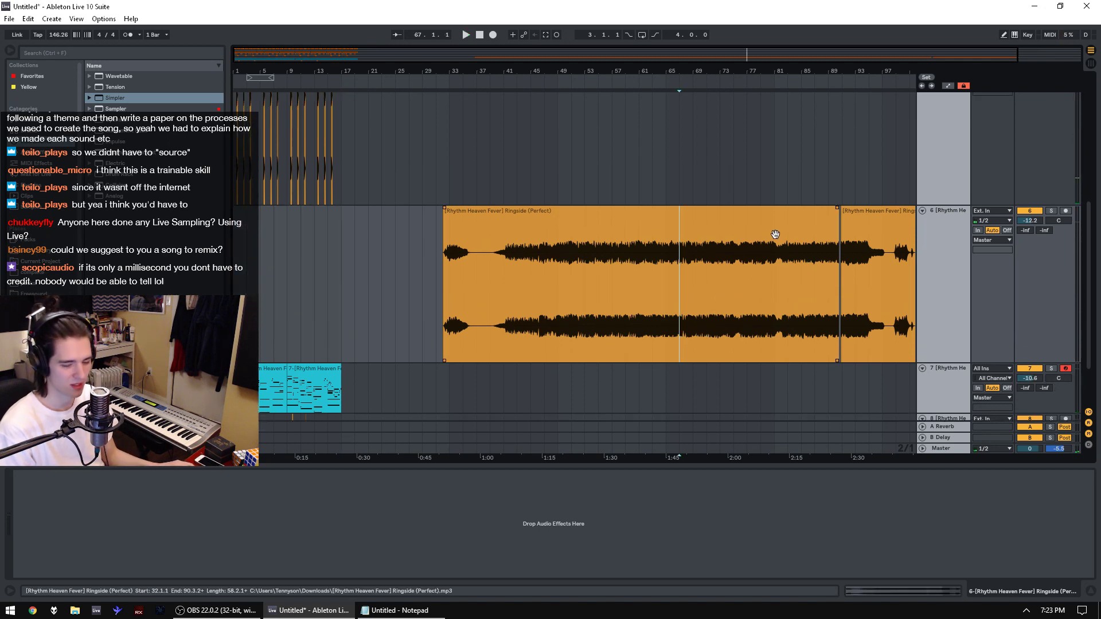
key("space")
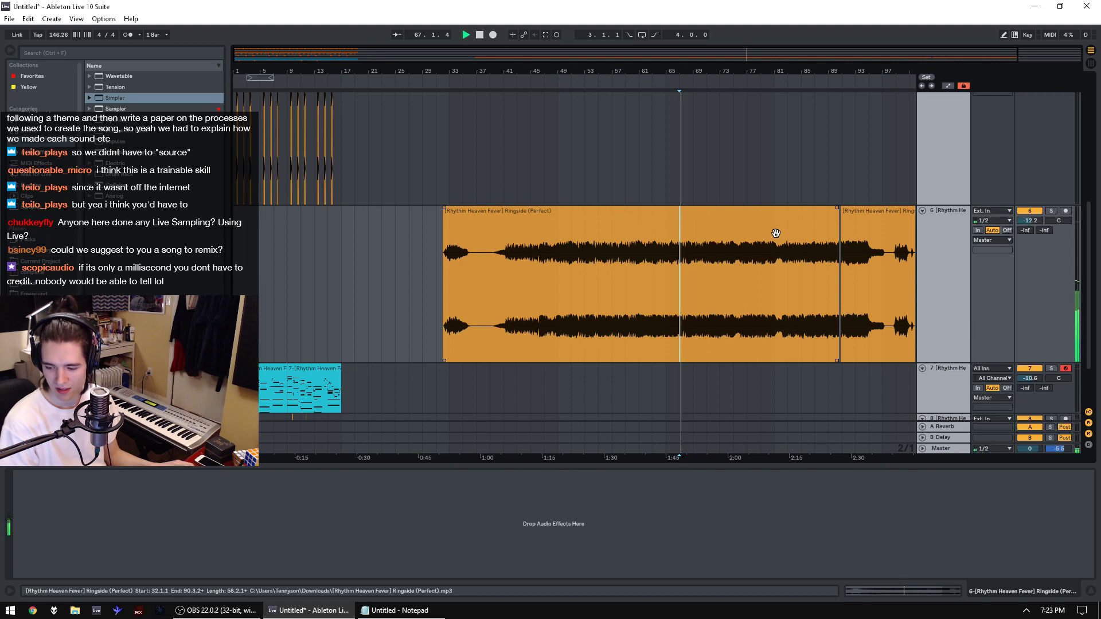
left_click_drag(695, 74, 686, 154)
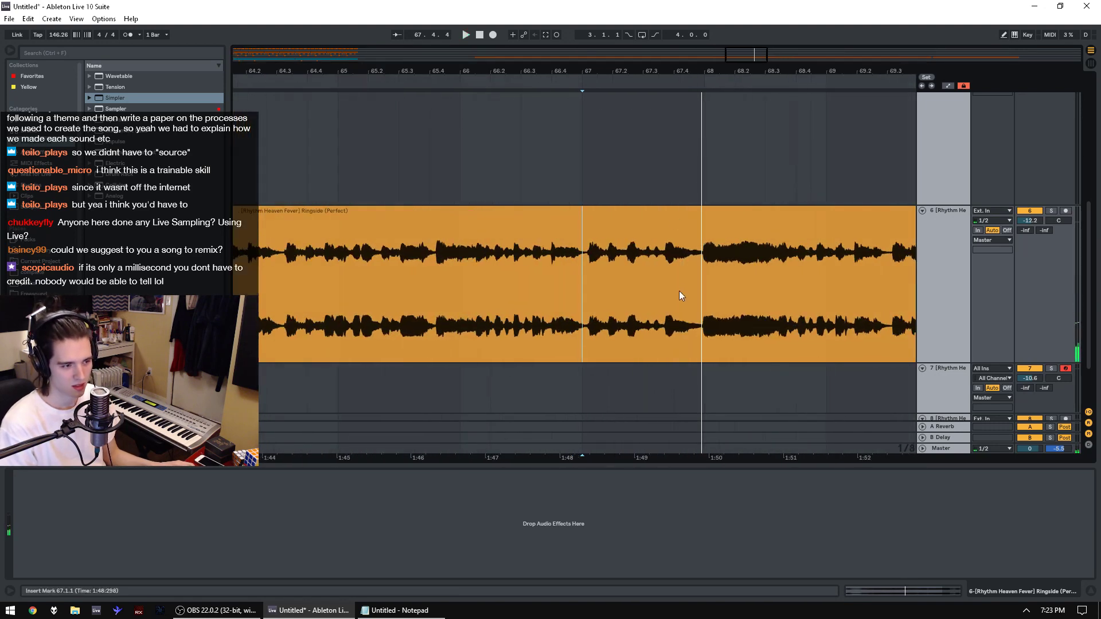
left_click(680, 316)
key("space")
key("space")
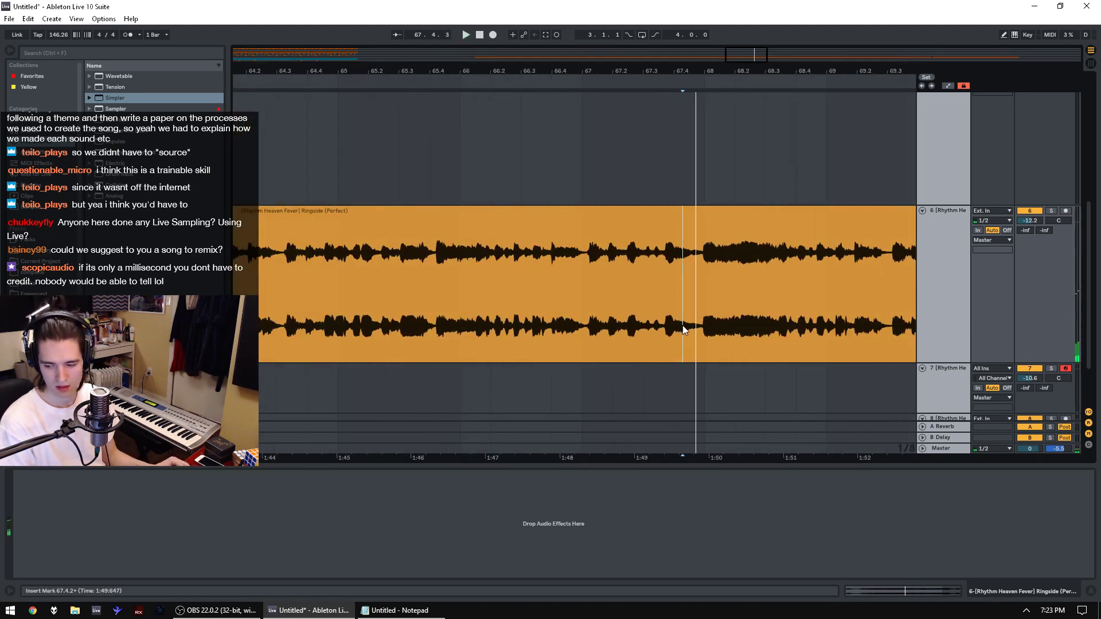
left_click(554, 334)
key("space")
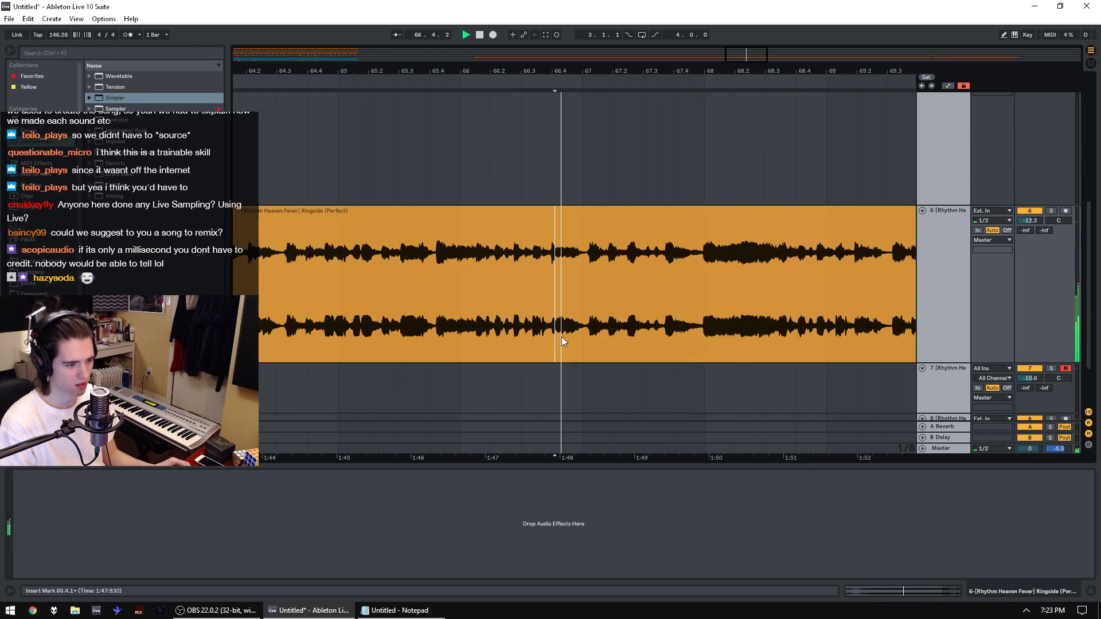
left_click(436, 342)
key("space")
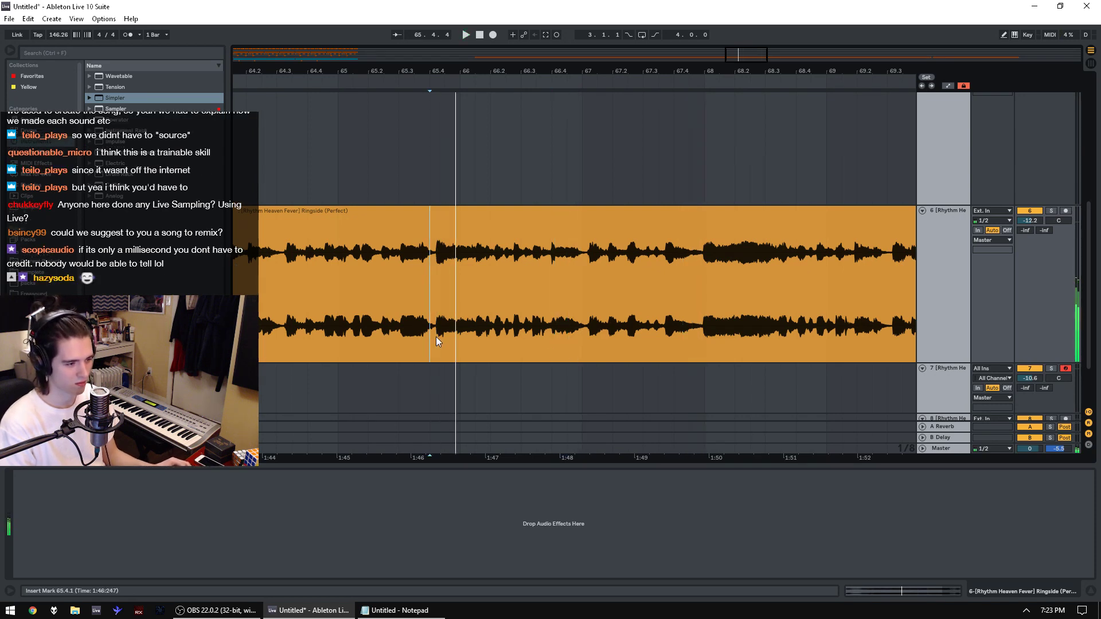
key("space")
key("space")
key("space")
Step: Listen closely to the short hit around 65.4 in the Ringside clip to locate its onset
left_click_drag(439, 337, 435, 287)
key("alt+space")
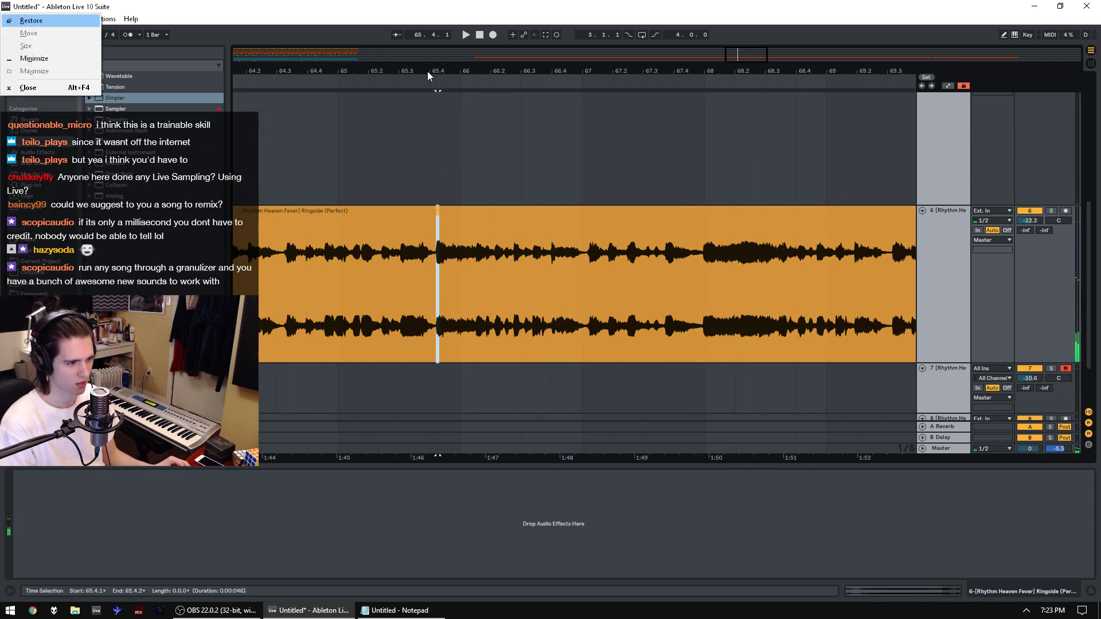
left_click_drag(428, 71, 456, 124)
key("space")
key("space")
key("space")
key("space")
key("space")
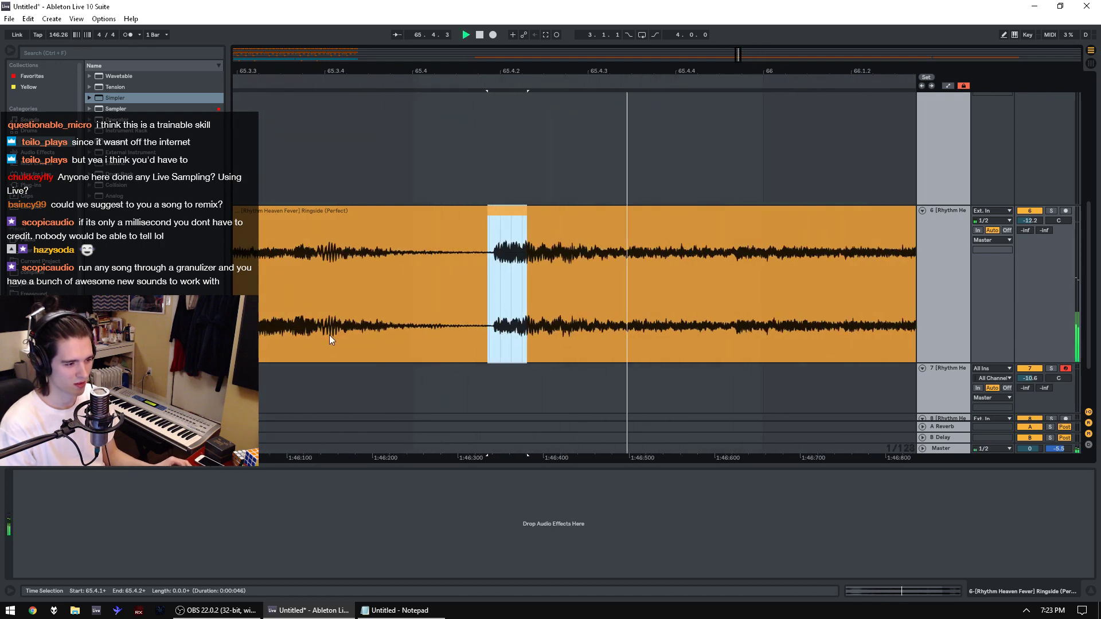
left_click(330, 338)
key("space")
key("space")
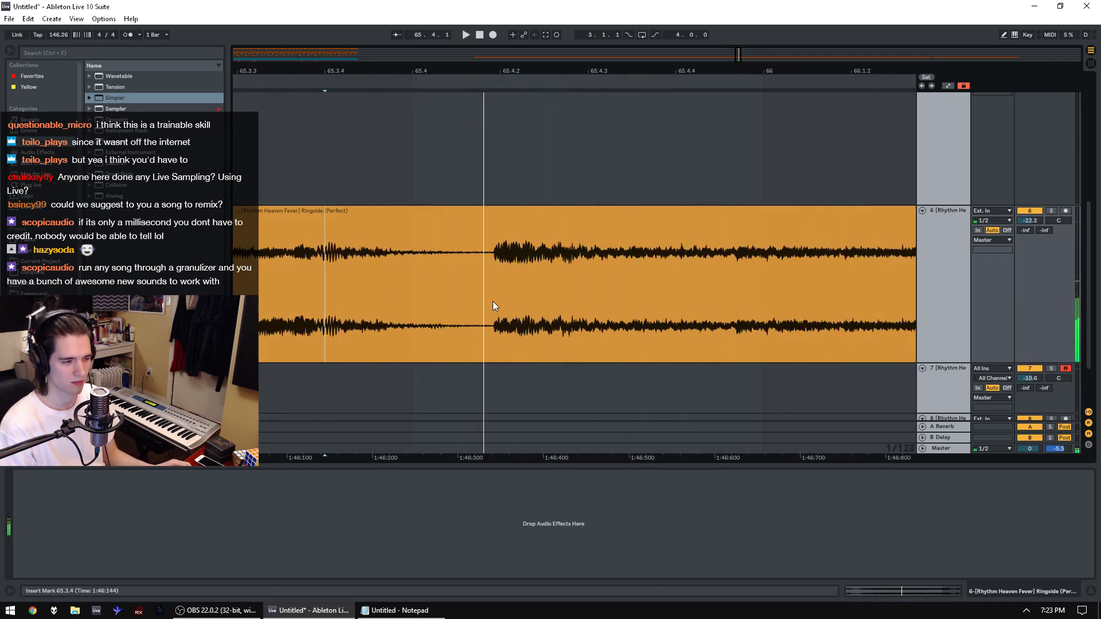
key("space")
key("space")
key("space")
Step: Copy a slice about 205 ms long from the hit's onset and paste it at 1.1.1 on track 6
left_click_drag(490, 306, 663, 325)
left_click_drag(473, 71, 474, 26)
left_click_drag(345, 275, 235, 275)
key("ctrl+v")
key("space")
left_click_drag(239, 71, 267, 171)
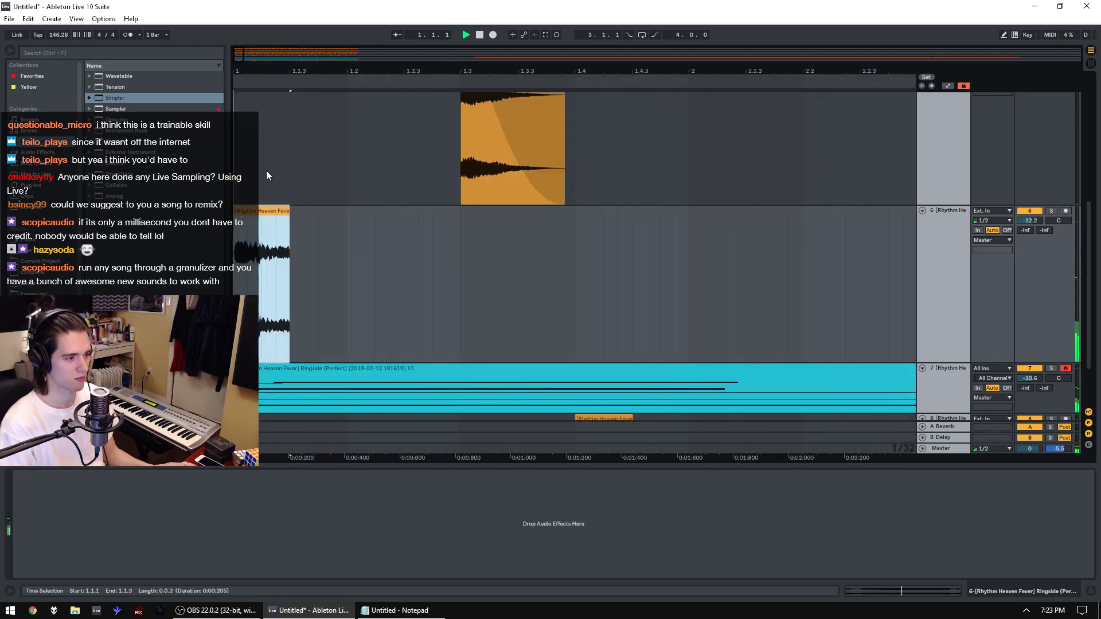
Step: Solo track 6, open the pasted slice's sample view and audition the slice
left_click(1052, 209)
key("space")
key("space")
key("space")
double_click(277, 211)
key("space")
key("space")
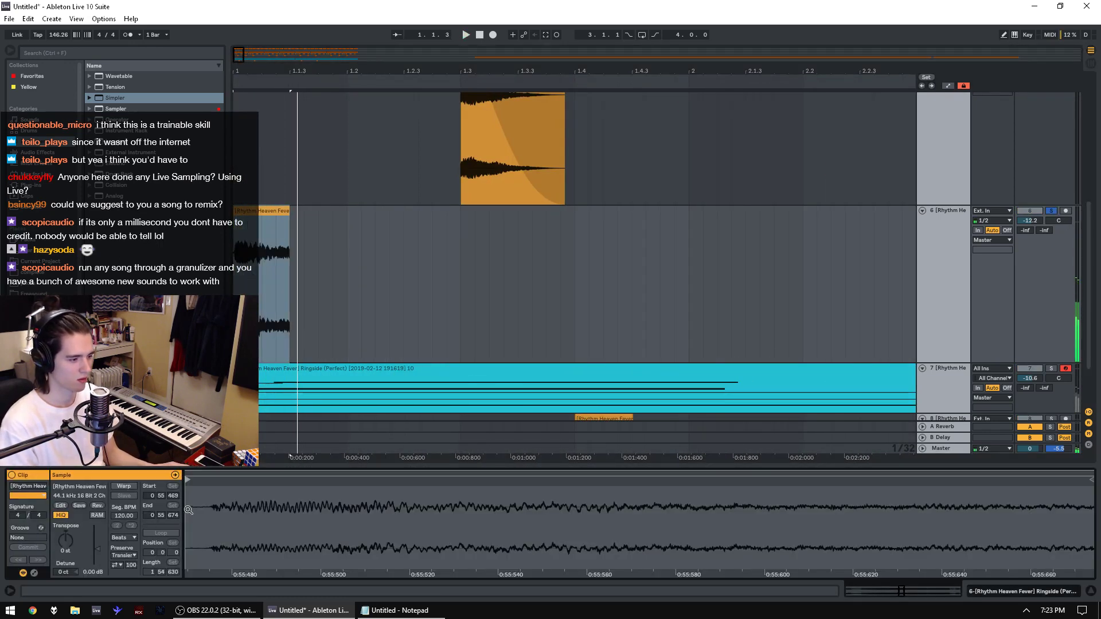
key("space")
key("space")
Step: Add a fade-out across the full length of the slice on track 6 and bend its curve into a steeper decay
left_click_drag(368, 520, 369, 501)
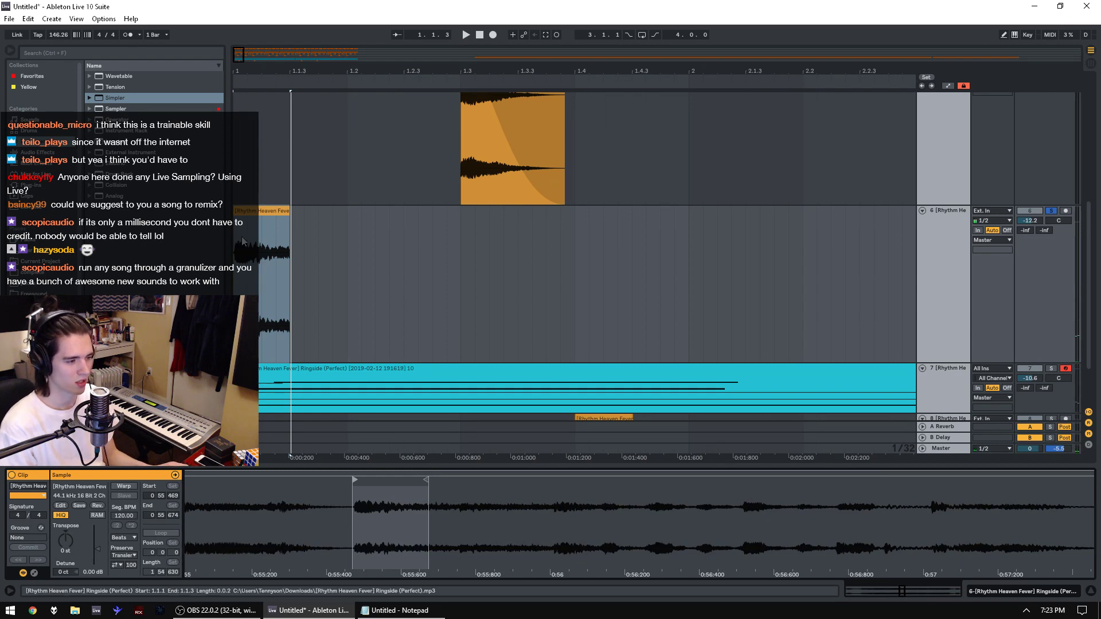
left_click(273, 213)
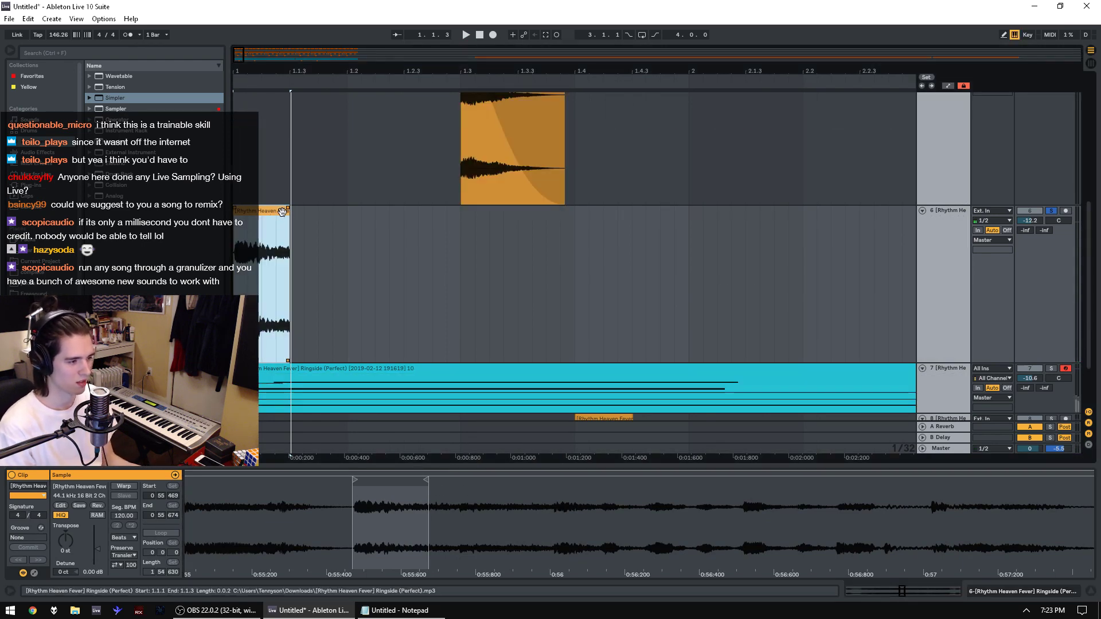
left_click_drag(287, 209, 234, 212)
key("space")
key("space")
key("space")
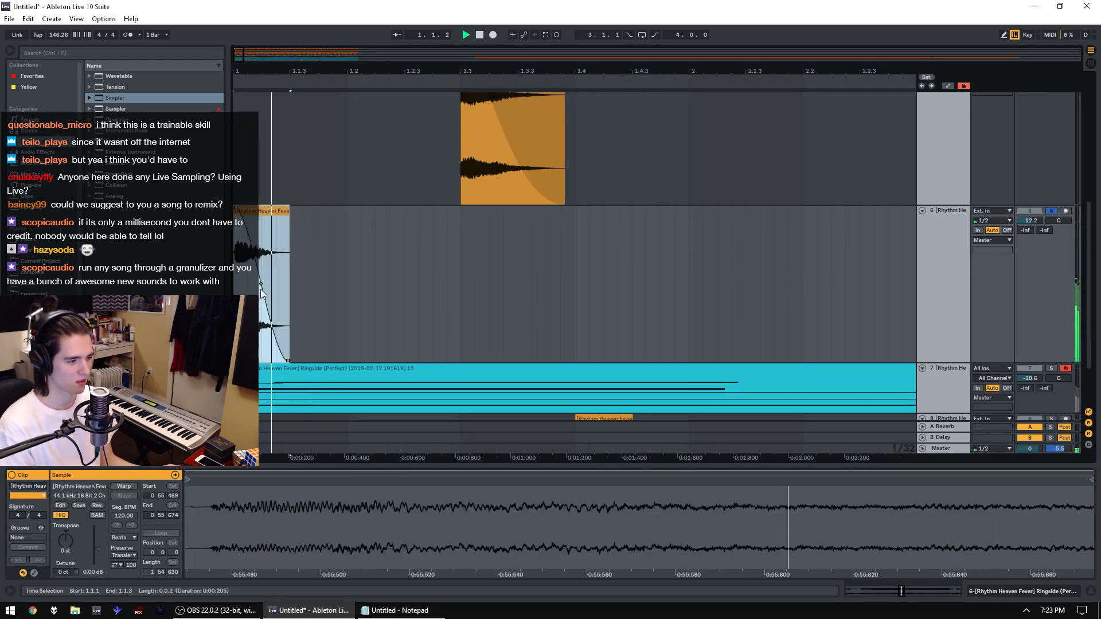
left_click(261, 292)
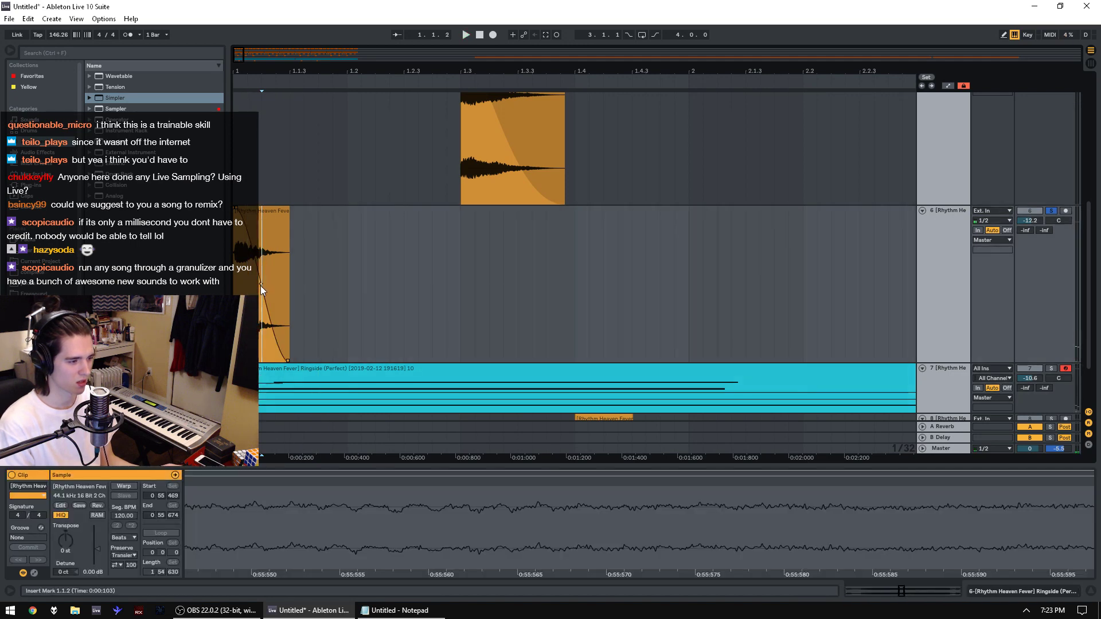
left_click_drag(261, 285, 264, 340)
Step: Add an EQ Eight to track 6 and audition the slice through it
left_click(261, 212)
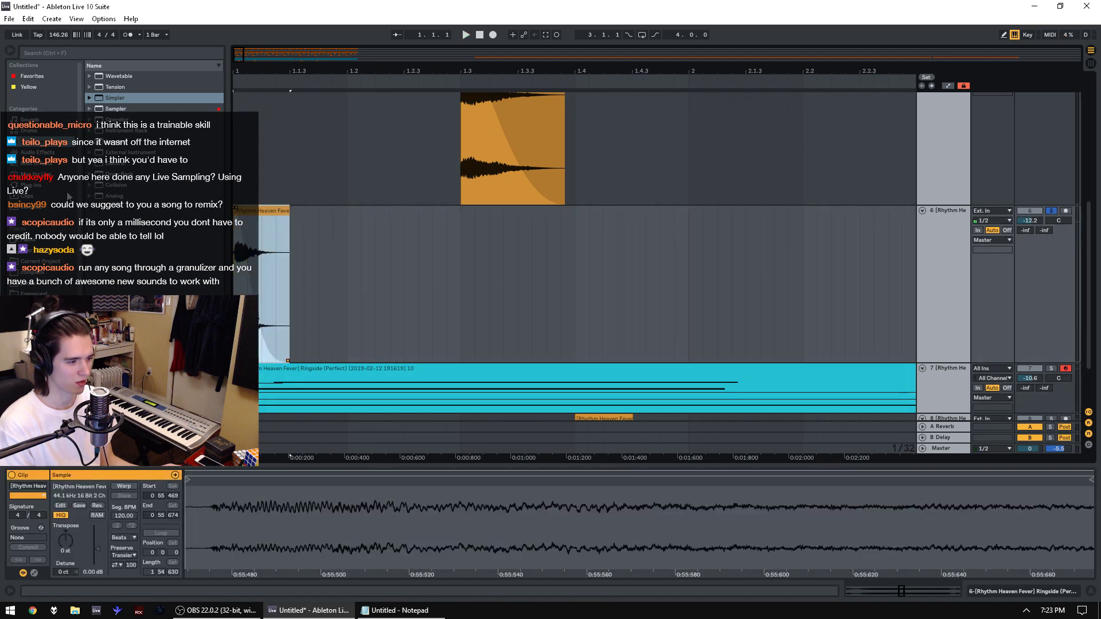
left_click(37, 152)
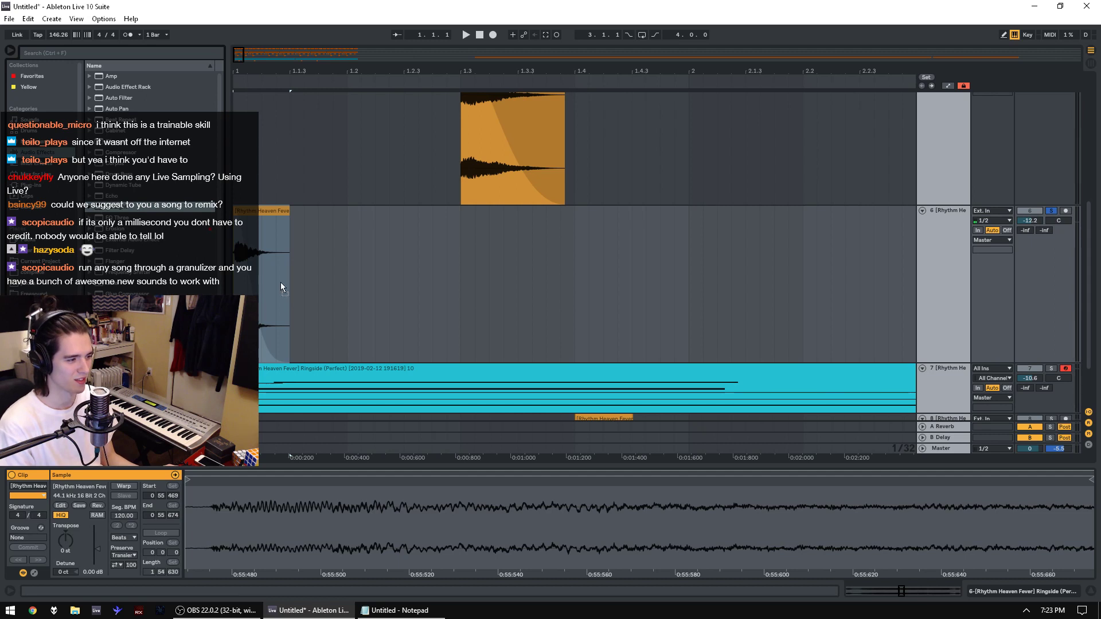
left_click_drag(280, 287, 280, 287)
key("space")
key("space")
key("space")
left_click(53, 572)
key("space")
key("space")
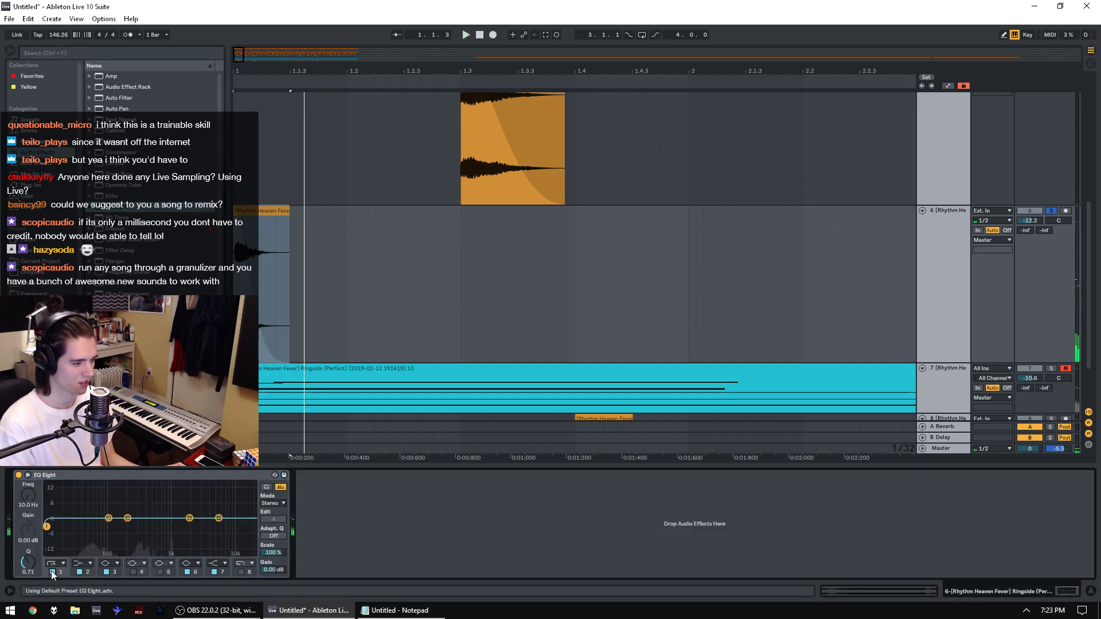
Step: Shape the EQ Eight with a resonant low cut near 1 kHz and a 12.3 dB cut at 8.80 kHz, auditioning the slice
left_click(51, 571)
left_click_drag(46, 526, 229, 546)
key("space")
key("space")
key("space")
key("space")
key("space")
key("space")
key("space")
key("space")
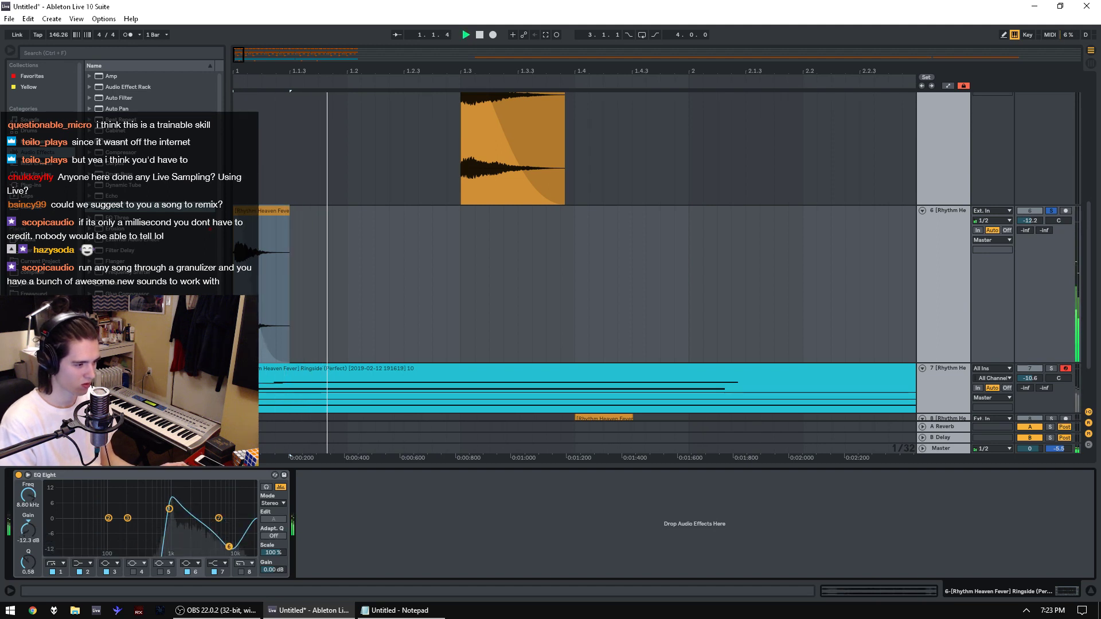
key("space")
key("space")
key("space")
key("space")
key("space")
key("space")
key("space")
Step: Unsolo track 6 and audition its slice together with the other tracks from 1.1.1
left_click_drag(403, 258, 234, 247)
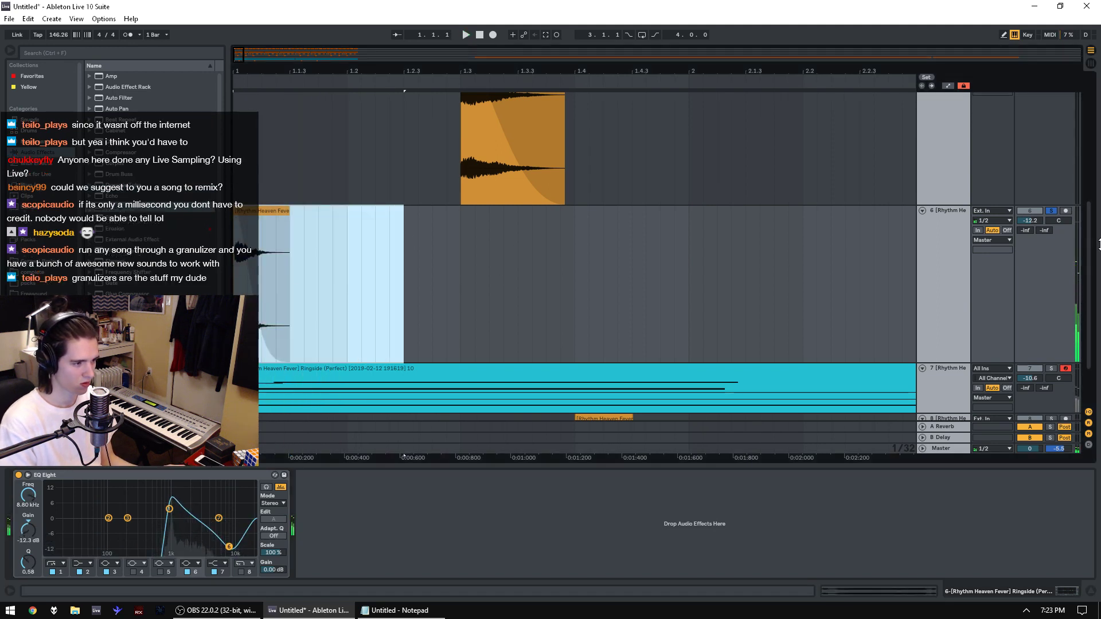
left_click(506, 291, "shift")
key("space")
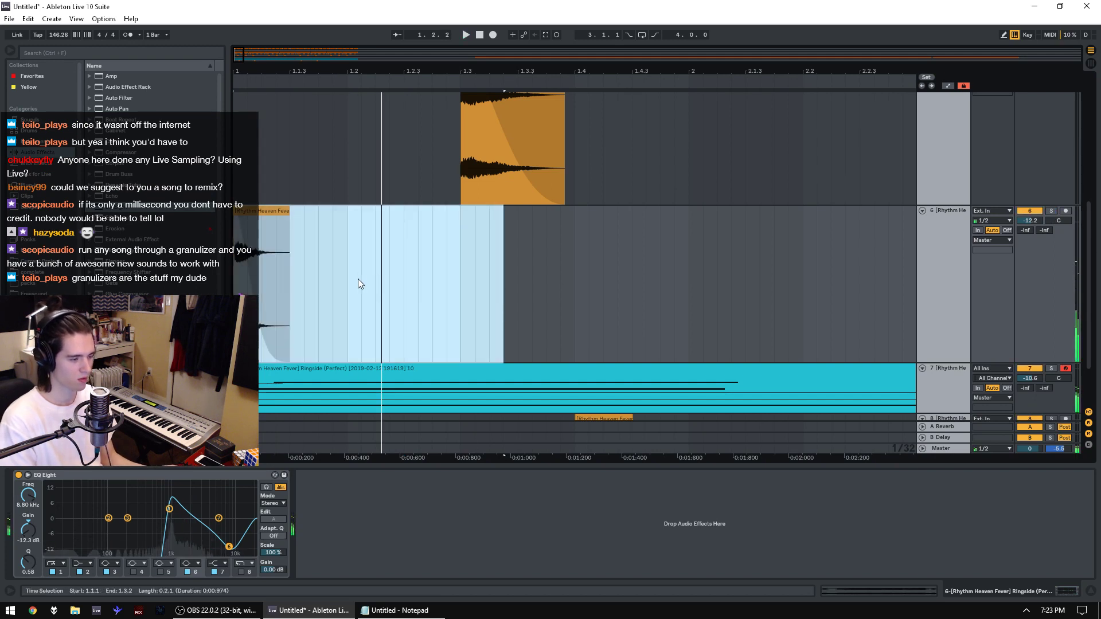
Step: Move the slice on track 6 to 1.2.3 and play the arrangement from the start
key("ctrl+x")
left_click(350, 298)
left_click(408, 304)
key("ctrl+v")
left_click_drag(574, 298, 235, 264)
key("space")
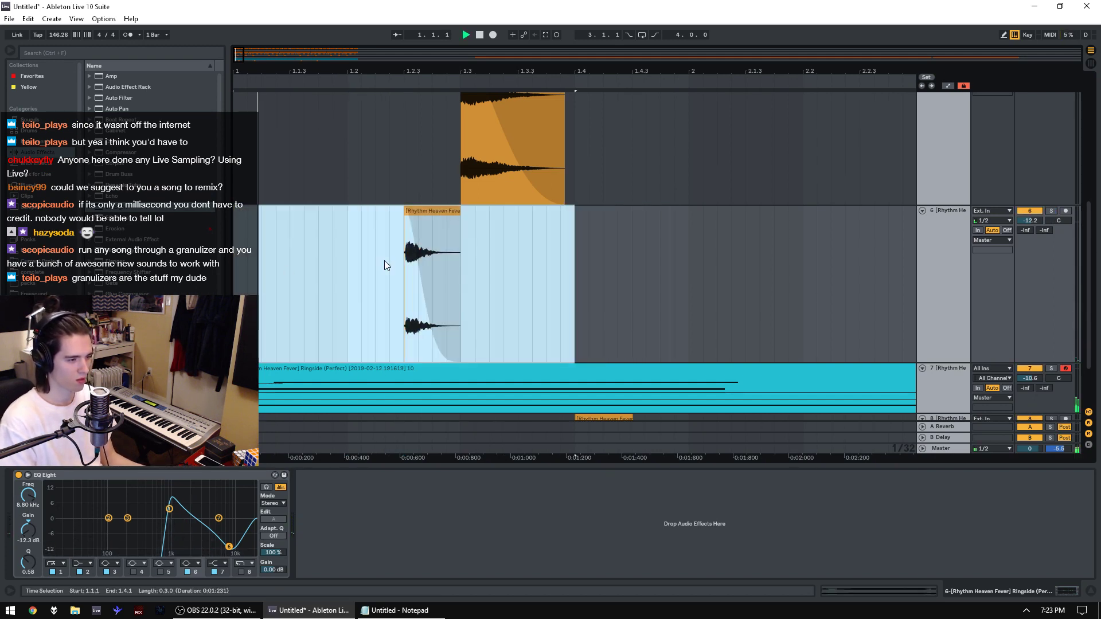
left_click_drag(459, 71, 458, 65)
Step: Duplicate the first bar of track 6 twice so the slice repeats in bars 2 and 3
left_click_drag(344, 298, 316, 299)
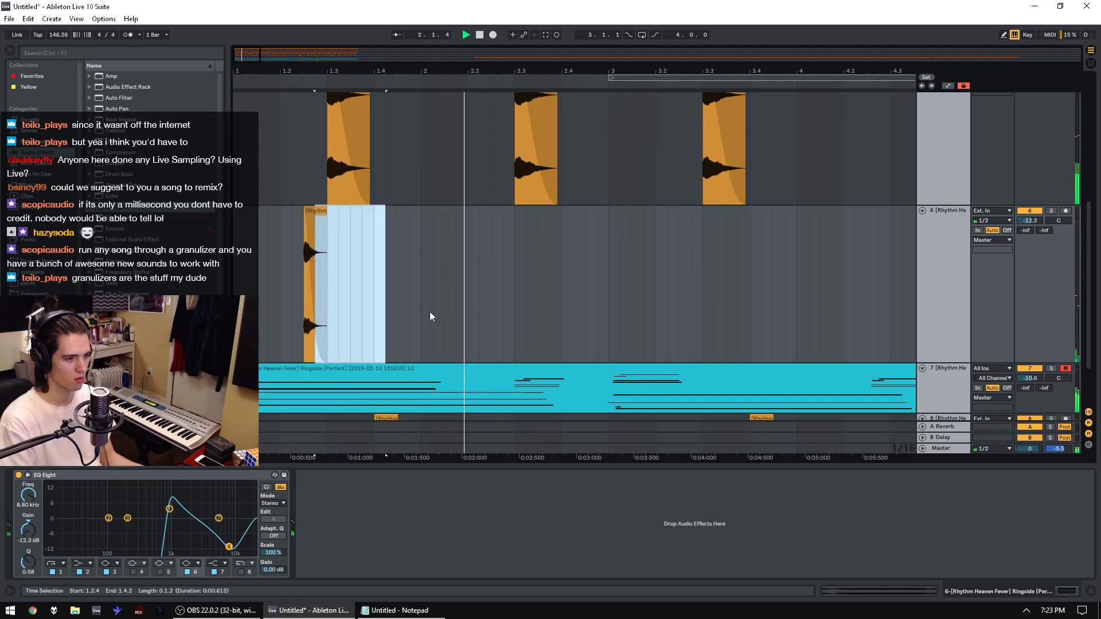
left_click_drag(424, 311, 236, 306)
key("ctrl+d")
key("ctrl+d")
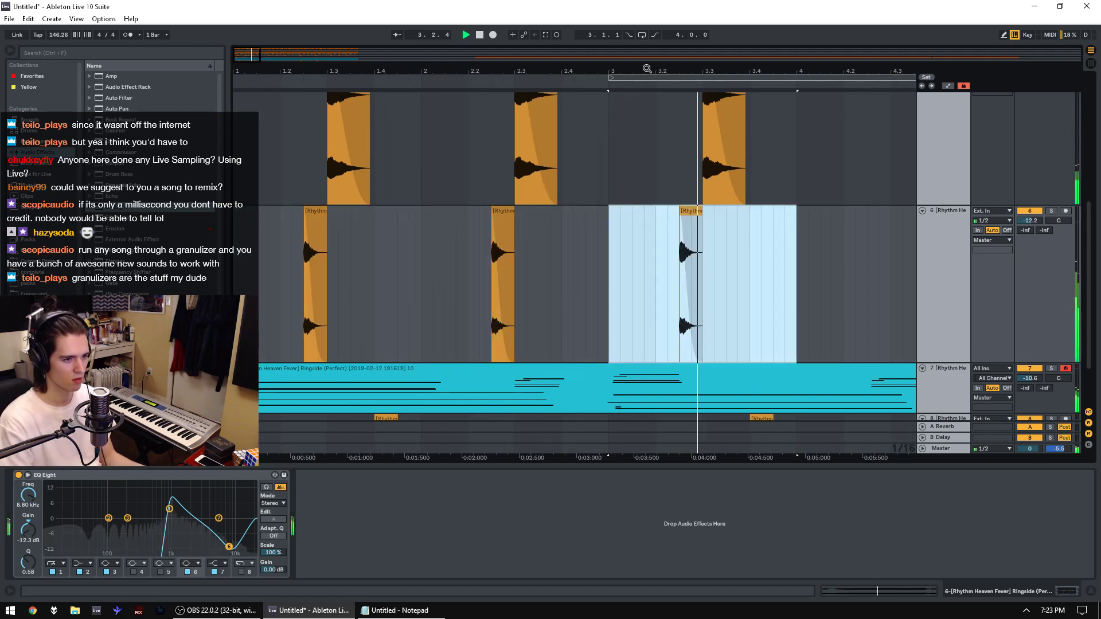
Step: Stop playback and undo the duplicated bars and the slice's move on track 6
key("space")
left_click_drag(646, 70, 641, 51)
key("ctrl+z")
key("ctrl+z")
key("ctrl+z")
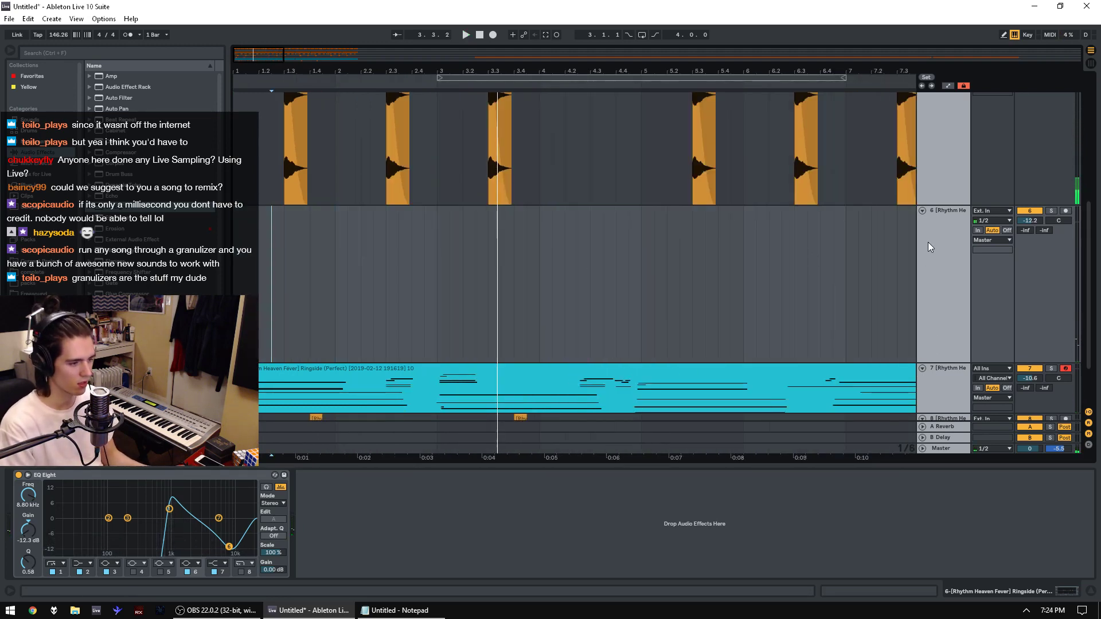
key("ctrl+z")
Step: Freeze track 6 with its EQ Eight processing
right_click(927, 243)
left_click(951, 314)
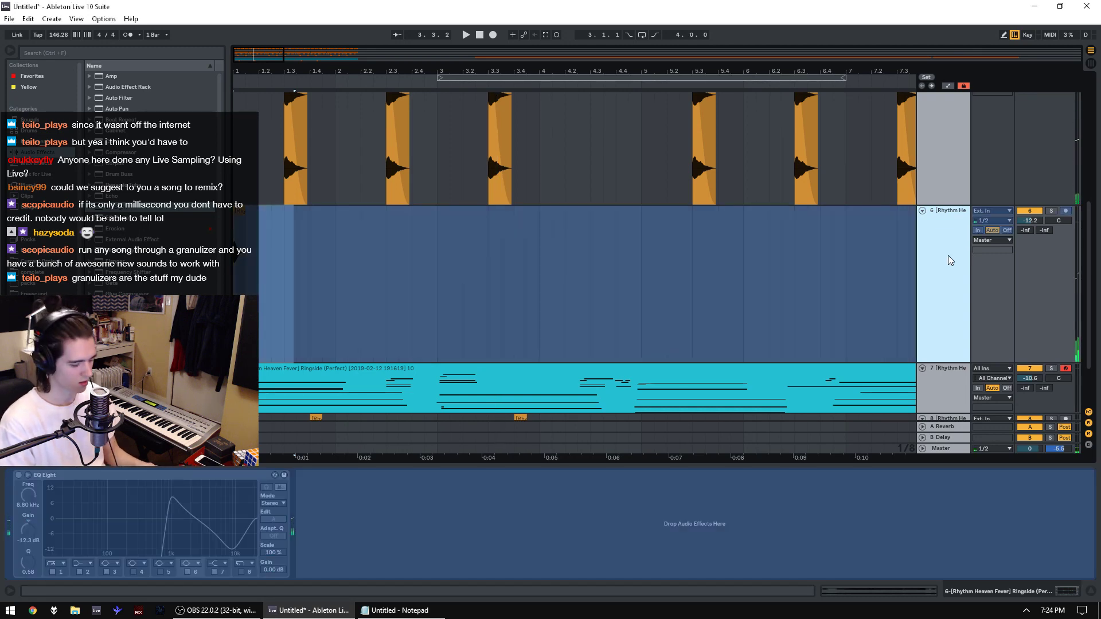
Step: Insert a MIDI track below track 6 and load the Sampler instrument on it
key("ctrl+shift+t")
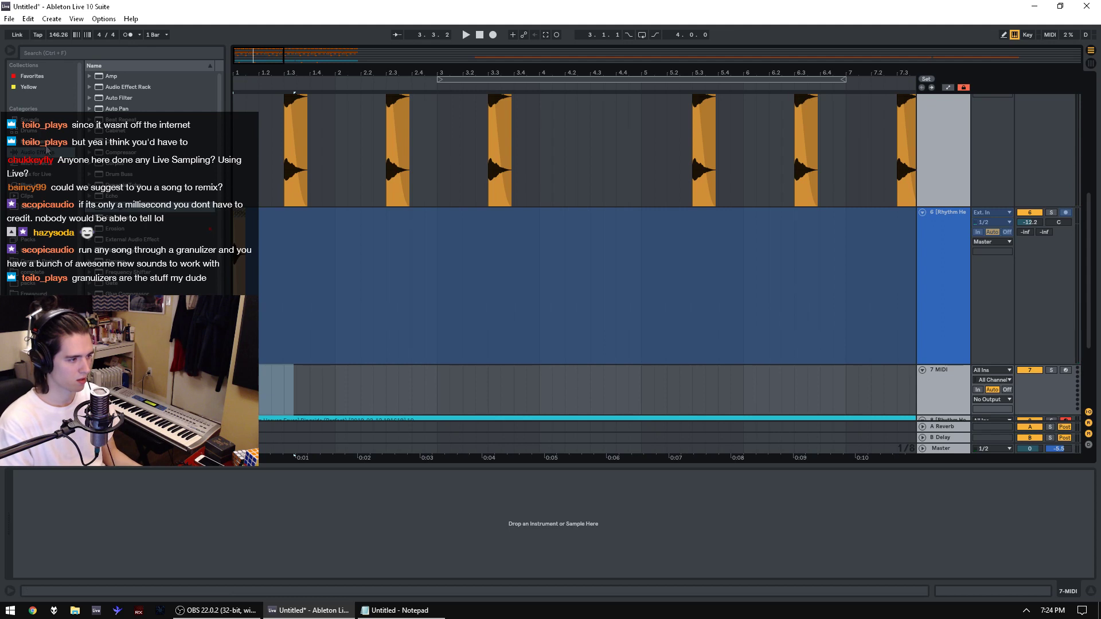
left_click(47, 143)
left_click(109, 109)
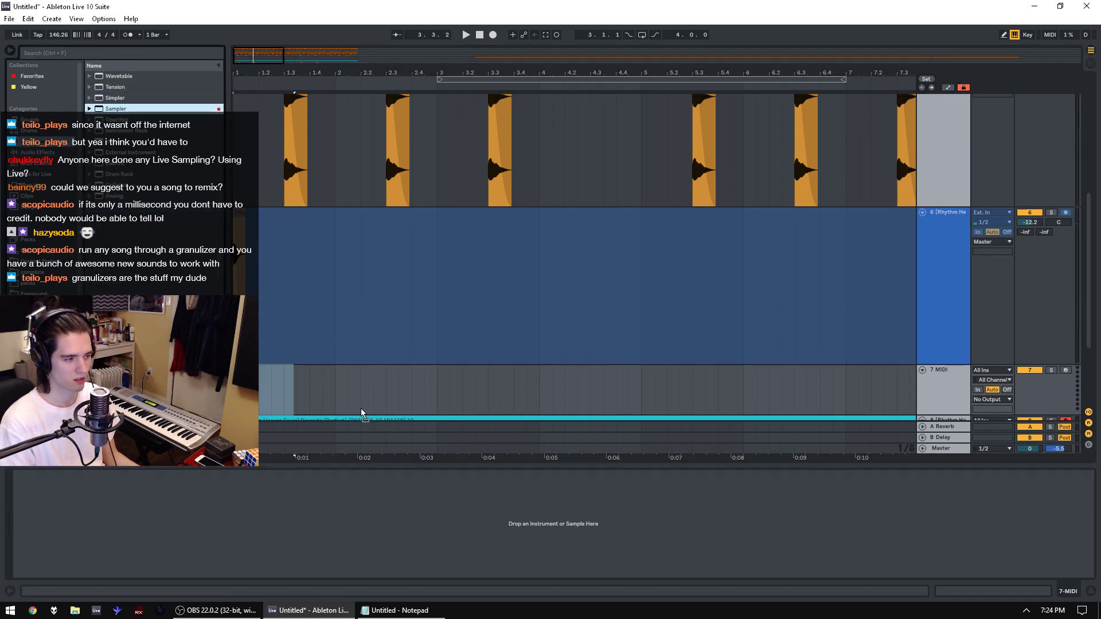
left_click_drag(343, 399, 342, 399)
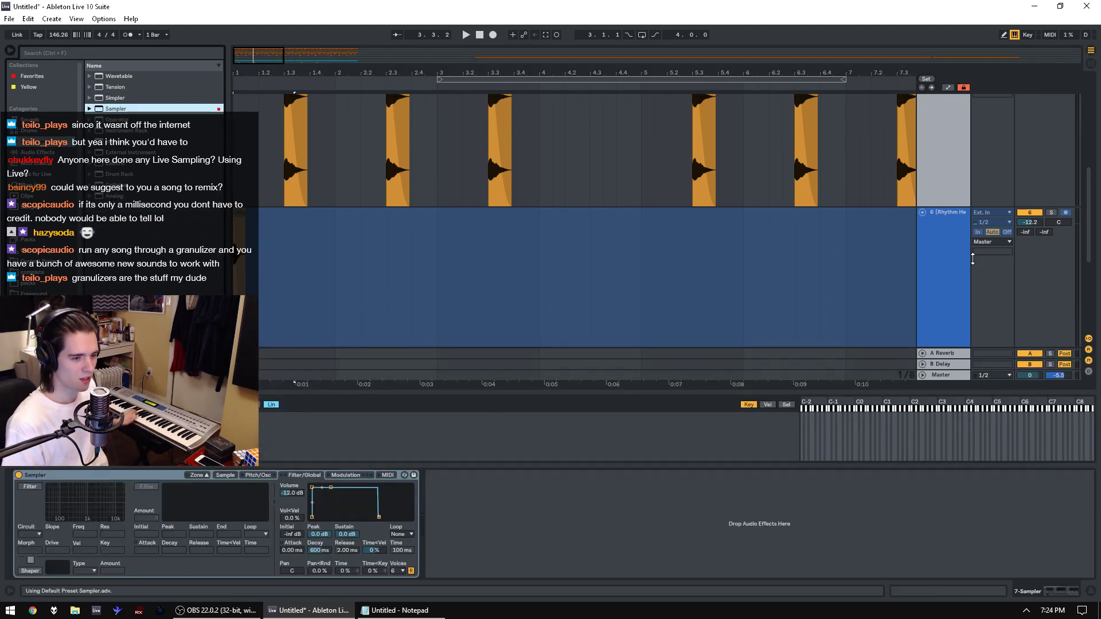
Step: Load the frozen slice from track 6 into Sampler's zone list
right_click(952, 260)
left_click(258, 250)
left_click(935, 376)
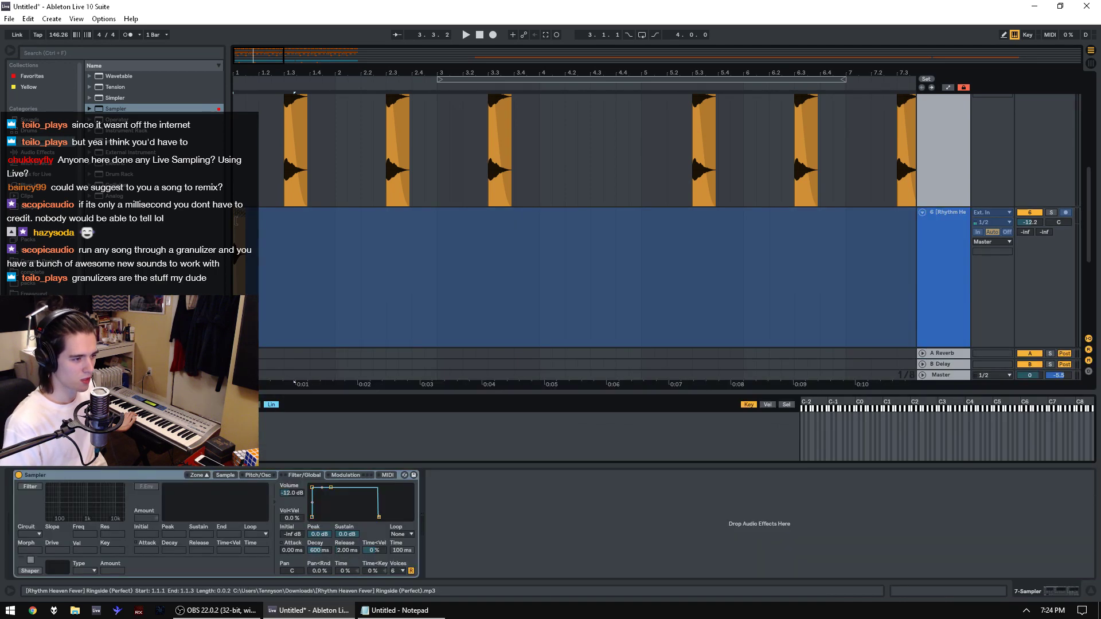
left_click_drag(240, 213, 327, 443)
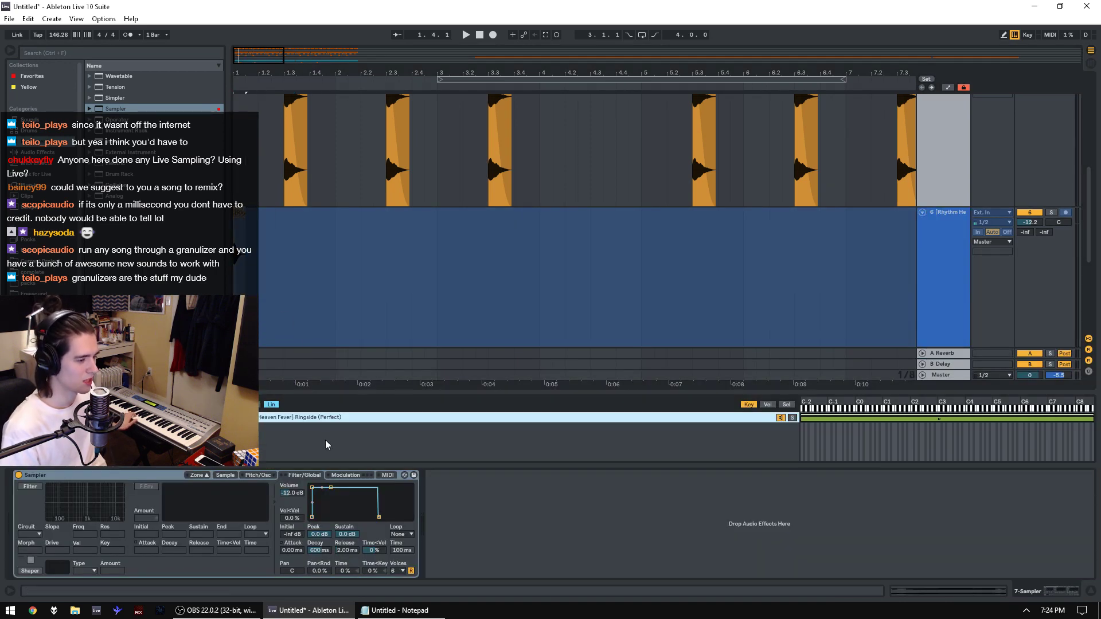
Step: Flatten track 6 and load its rendered slice into Sampler, removing the unprocessed Ringside sample from the zone list
scroll(991, 287, "down", 3)
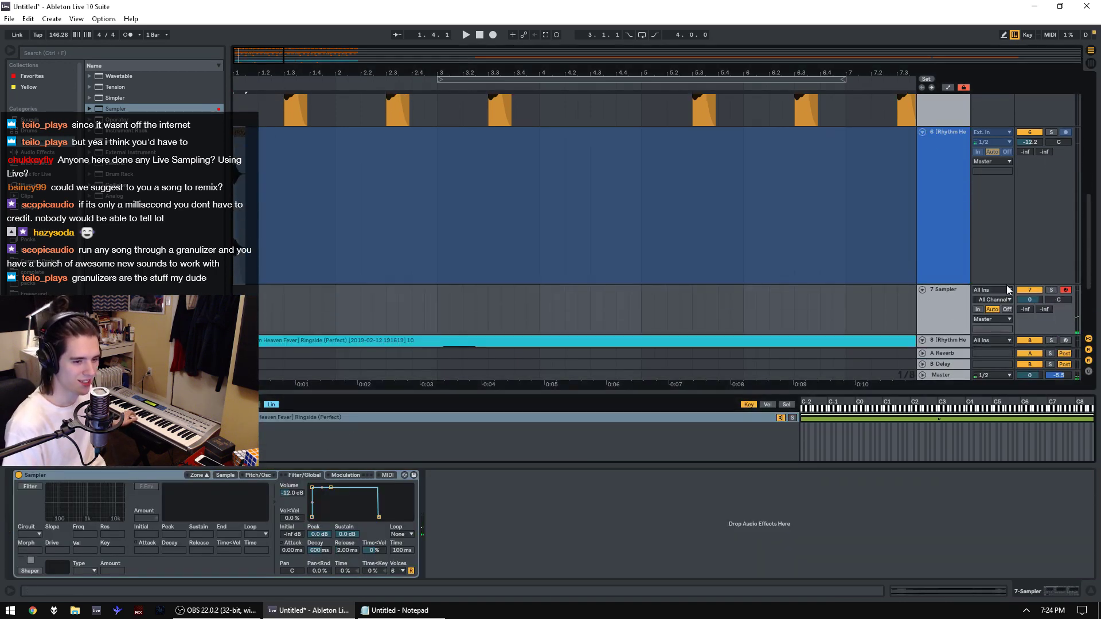
right_click(968, 173)
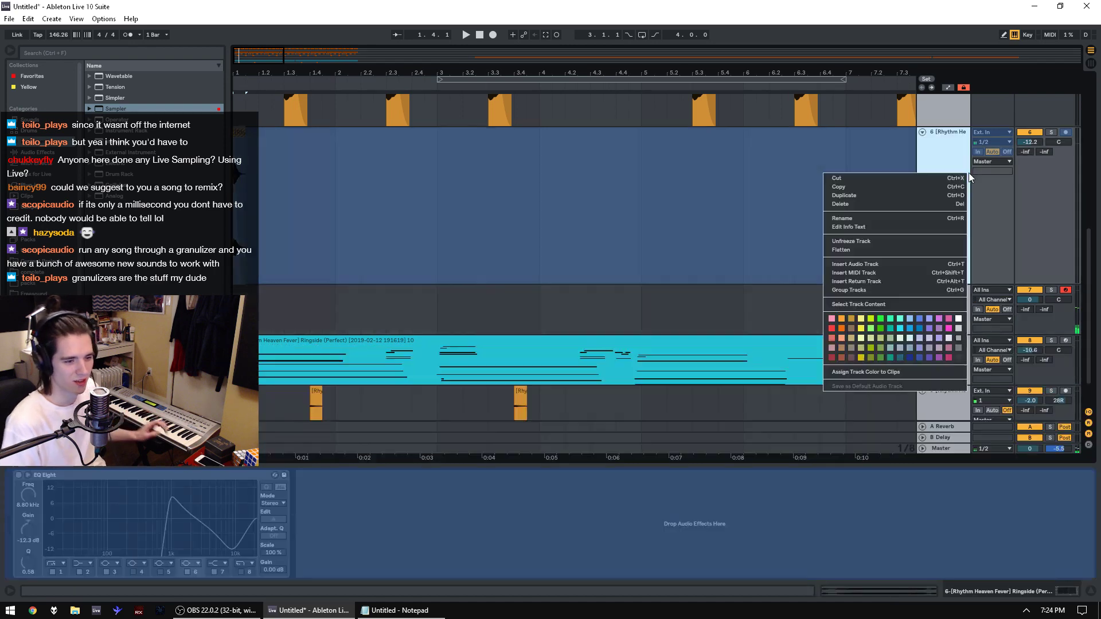
left_click(892, 249)
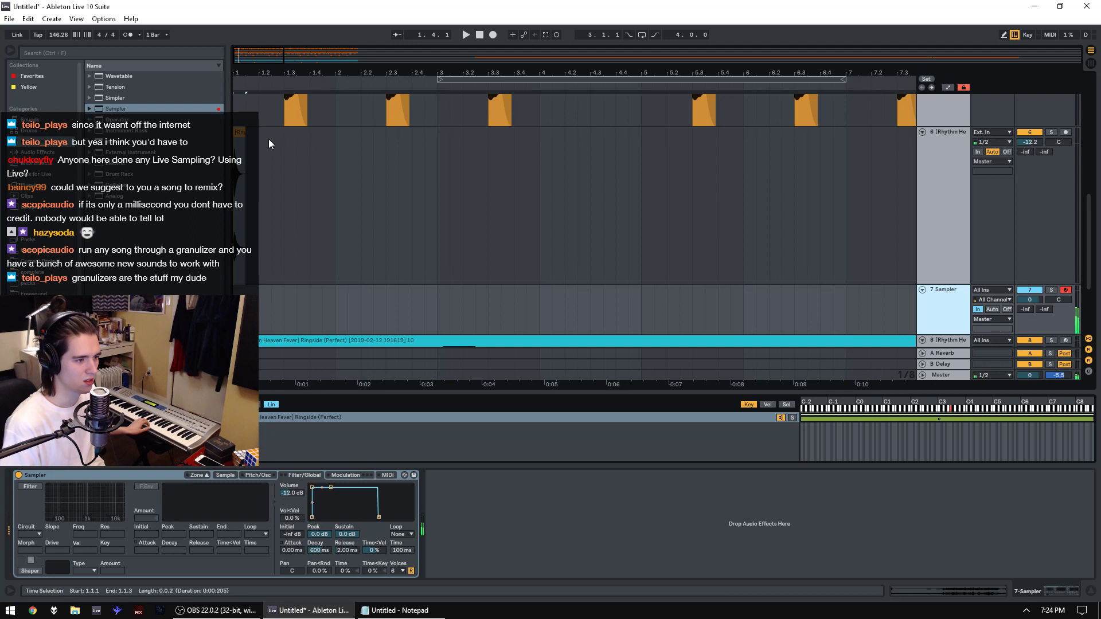
left_click_drag(239, 132, 324, 418)
left_click(325, 418)
key("Delete")
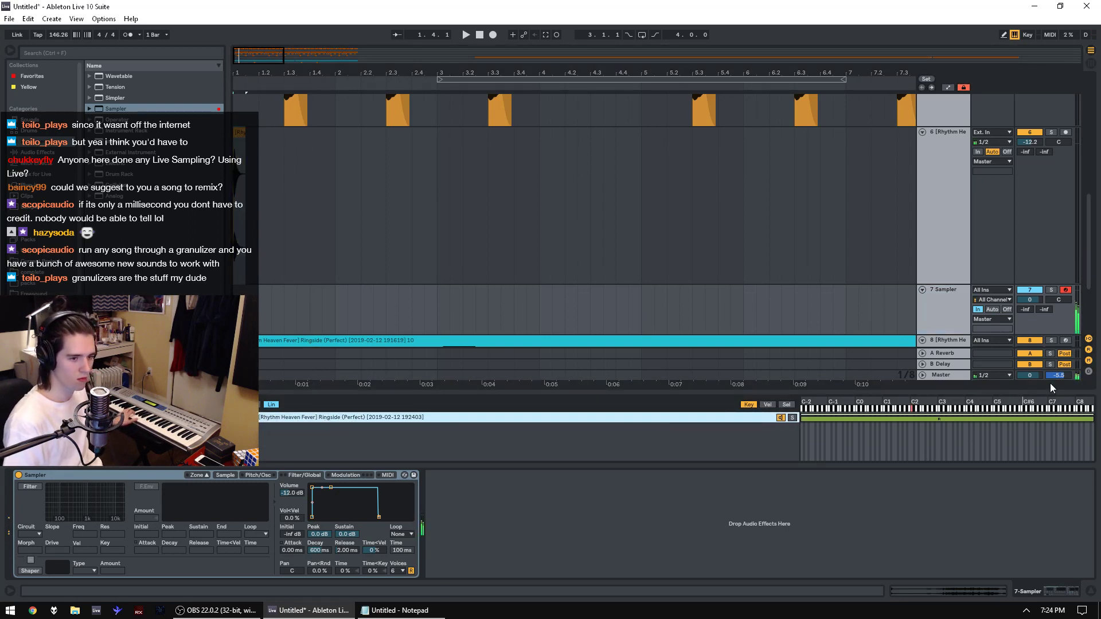
Step: Play the arrangement alongside the Sampler sound and try enabling Sampler's pitch envelope
key("space")
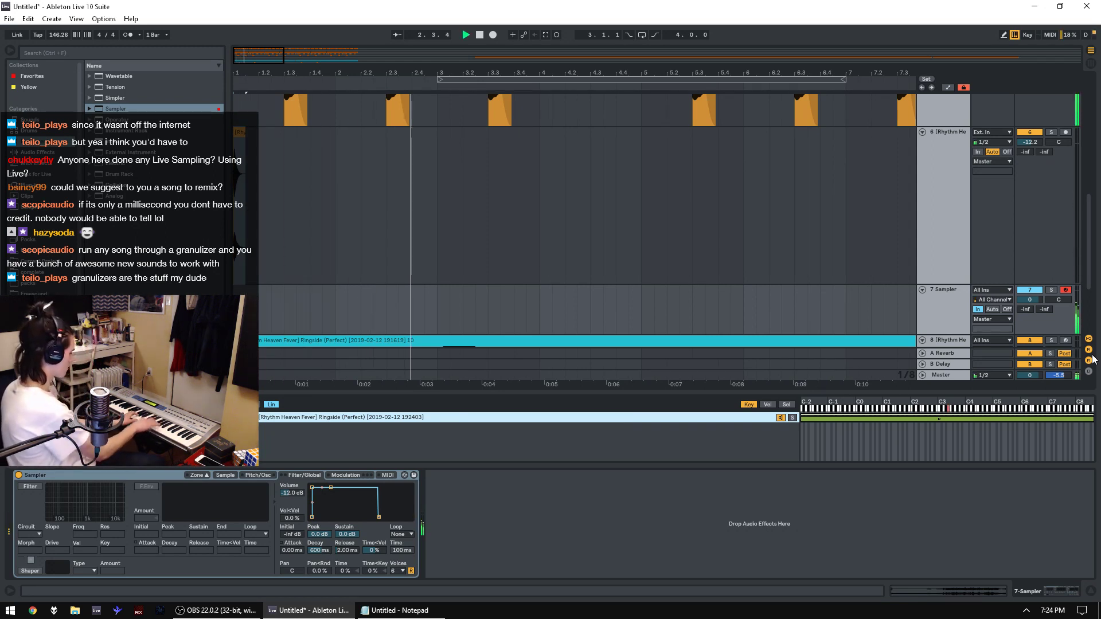
key("space")
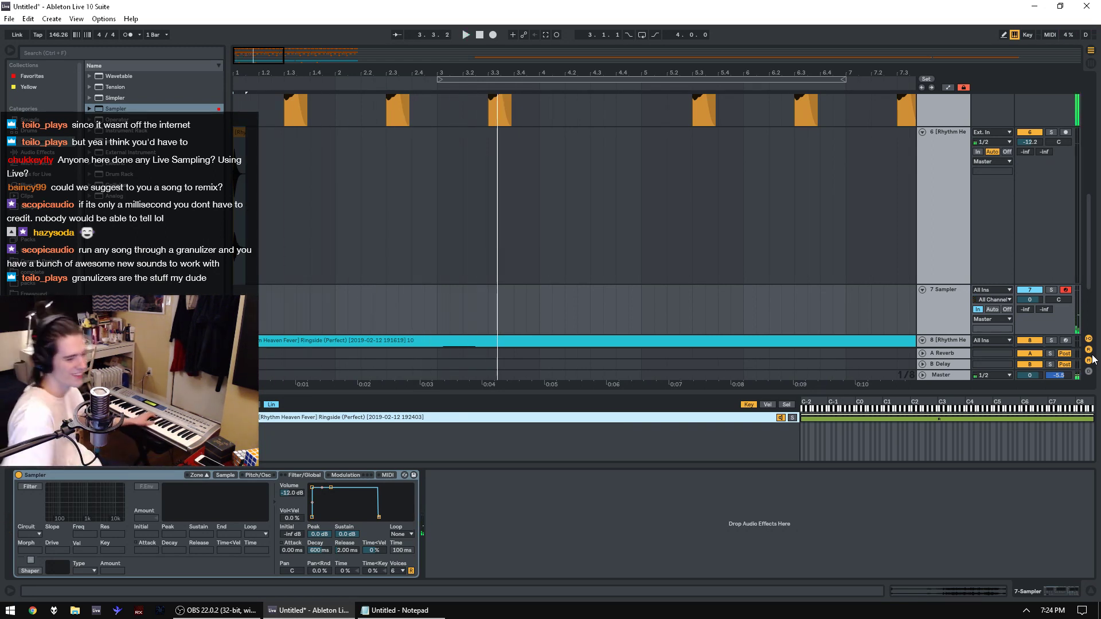
left_click(226, 476)
left_click(253, 476)
left_click(32, 534)
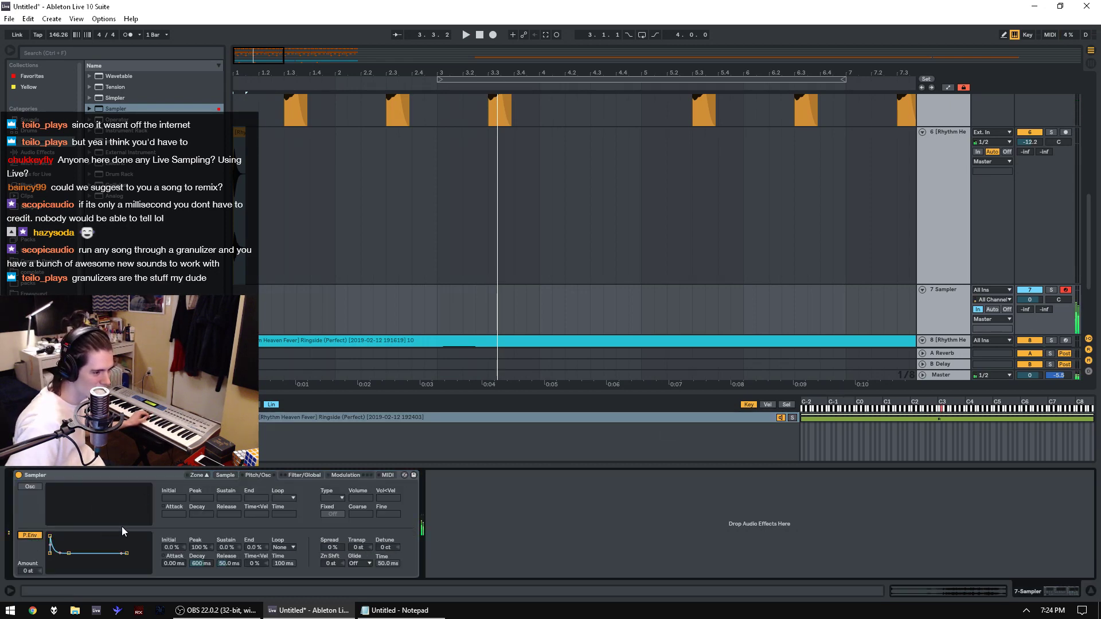
Step: Enable Sampler's filter as a band-pass at 1.11 kHz with 45% resonance
left_click(298, 475)
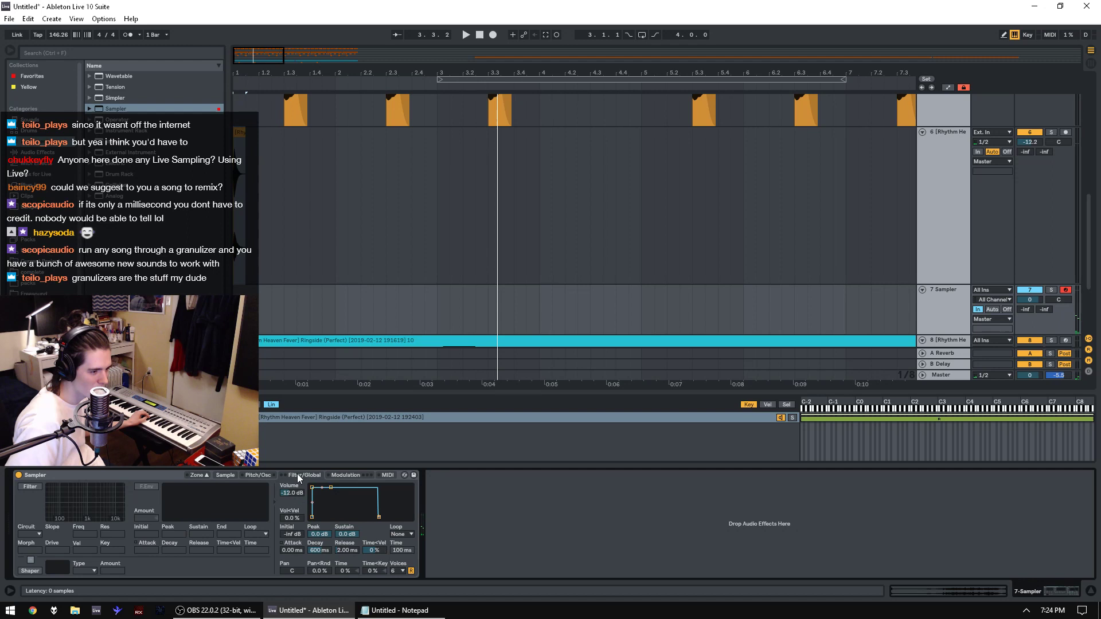
left_click(31, 486)
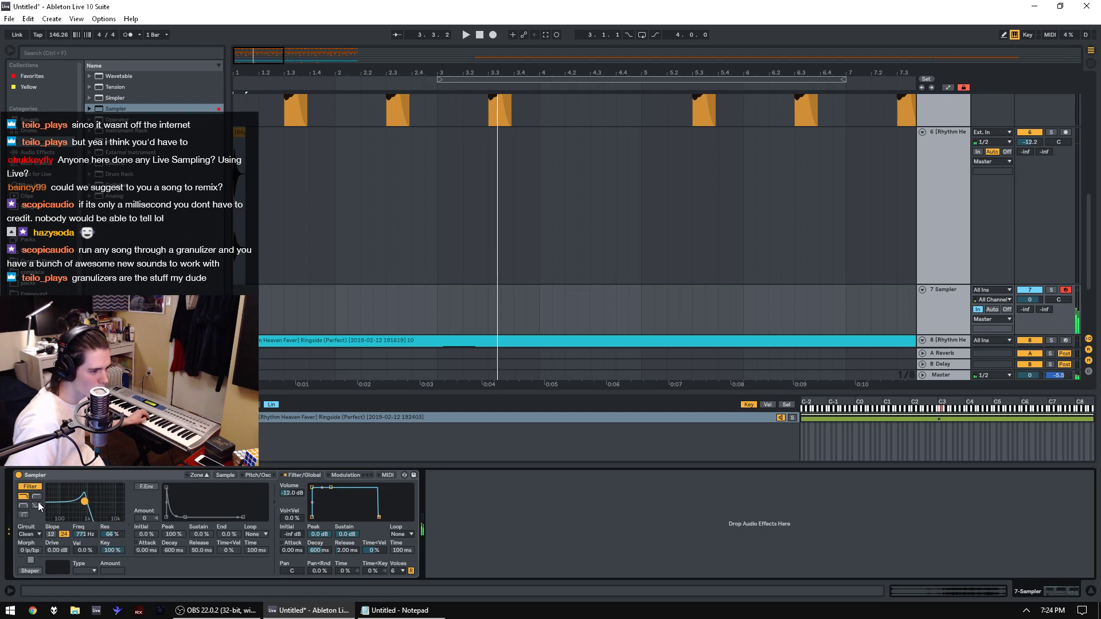
left_click_drag(87, 502, 88, 501)
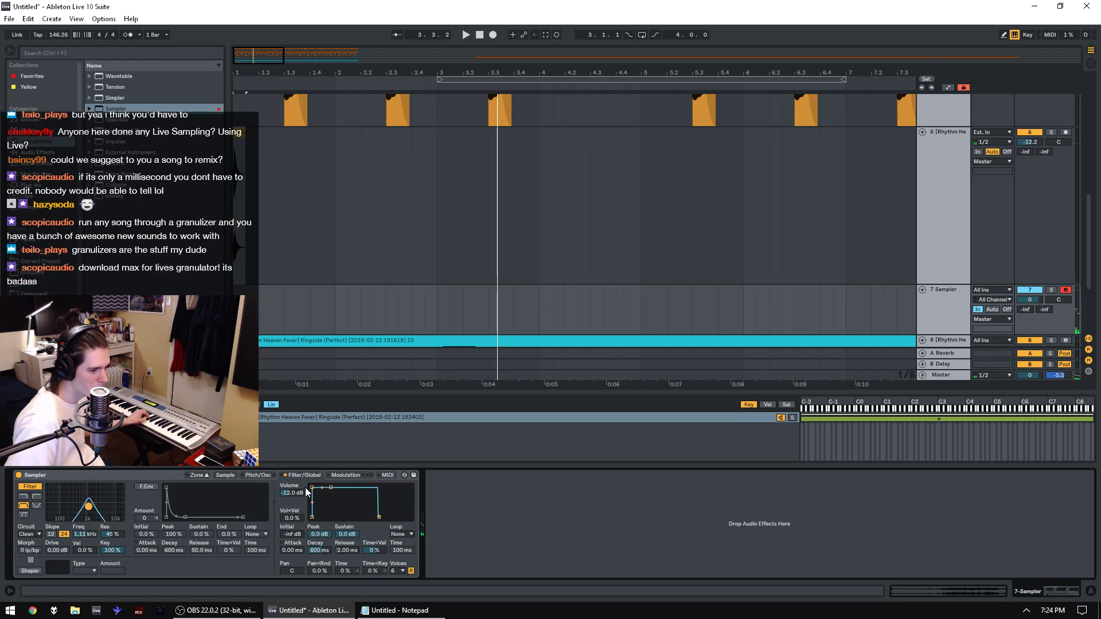
Step: Set Sampler's Spread to 100% and try the sound against the arrangement
left_click(345, 475)
left_click(257, 475)
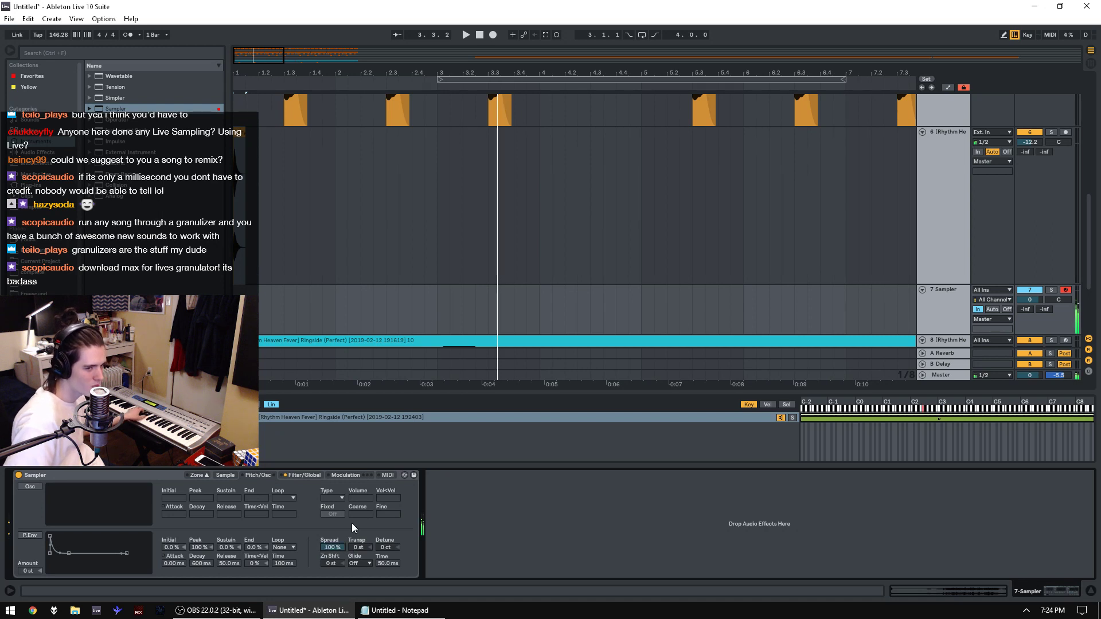
key("space")
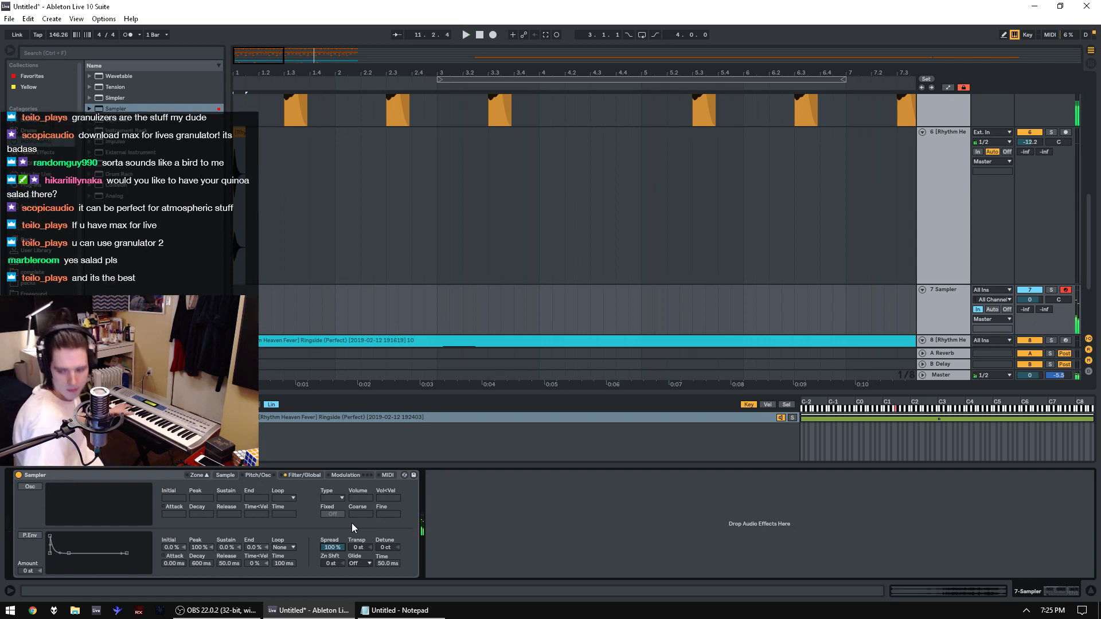
Step: Open Sampler's sample view, zoom out on the waveform and crop the sample to its active region
left_click(229, 474)
left_click_drag(24, 504, 28, 486)
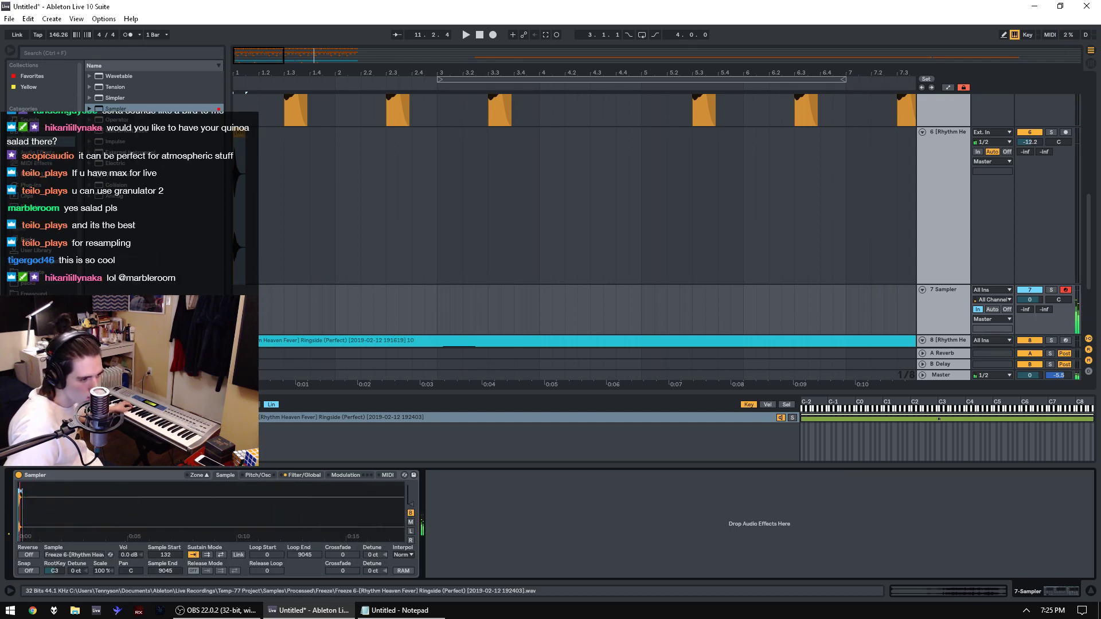
right_click(179, 504)
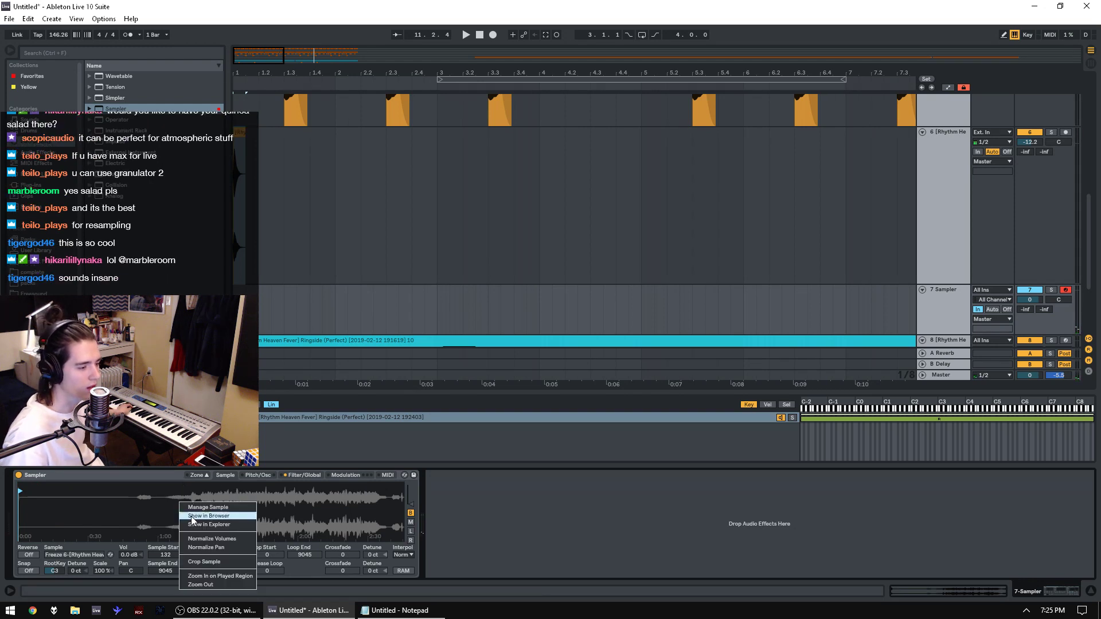
left_click(204, 561)
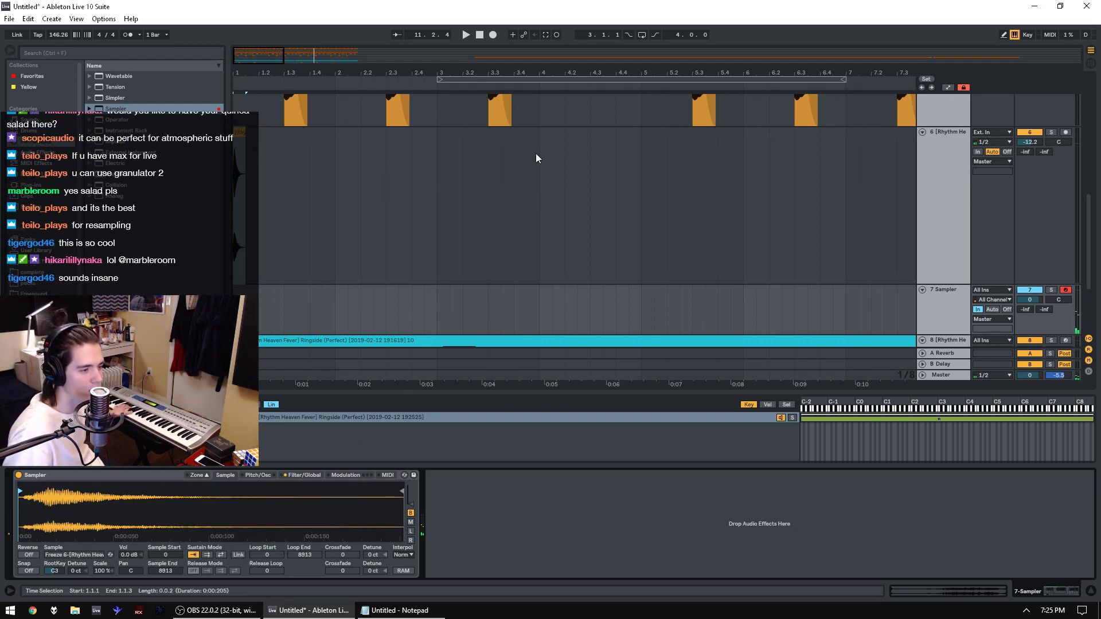
Step: Play the arrangement from the start alongside the cropped Sampler sound
scroll(569, 297, "down", 3)
scroll(562, 275, "down", 3)
scroll(552, 249, "up", 4)
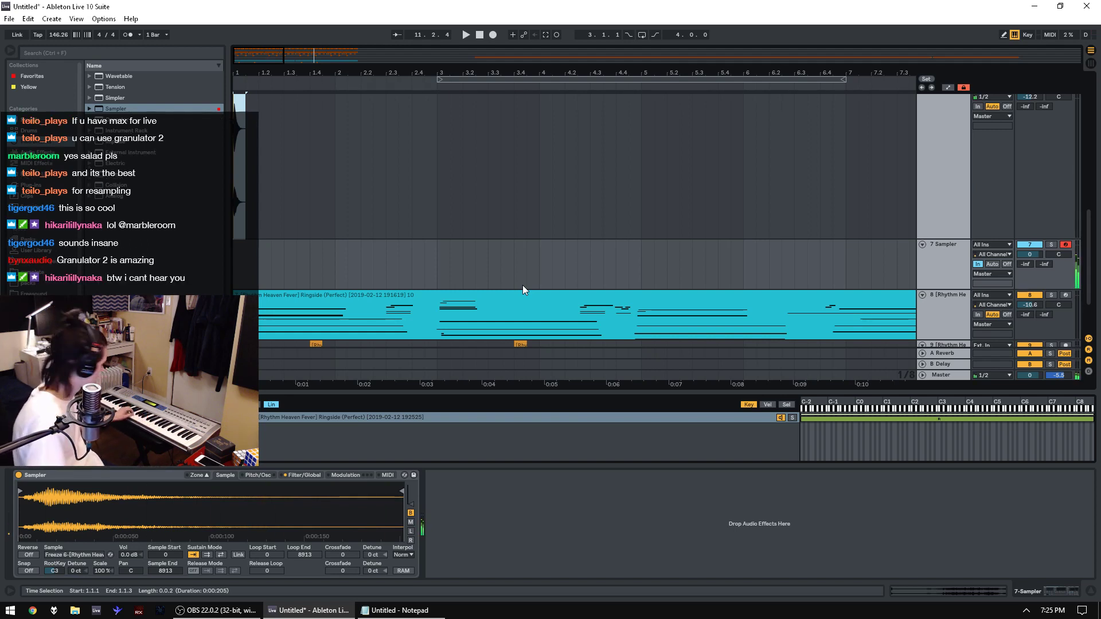
key("space")
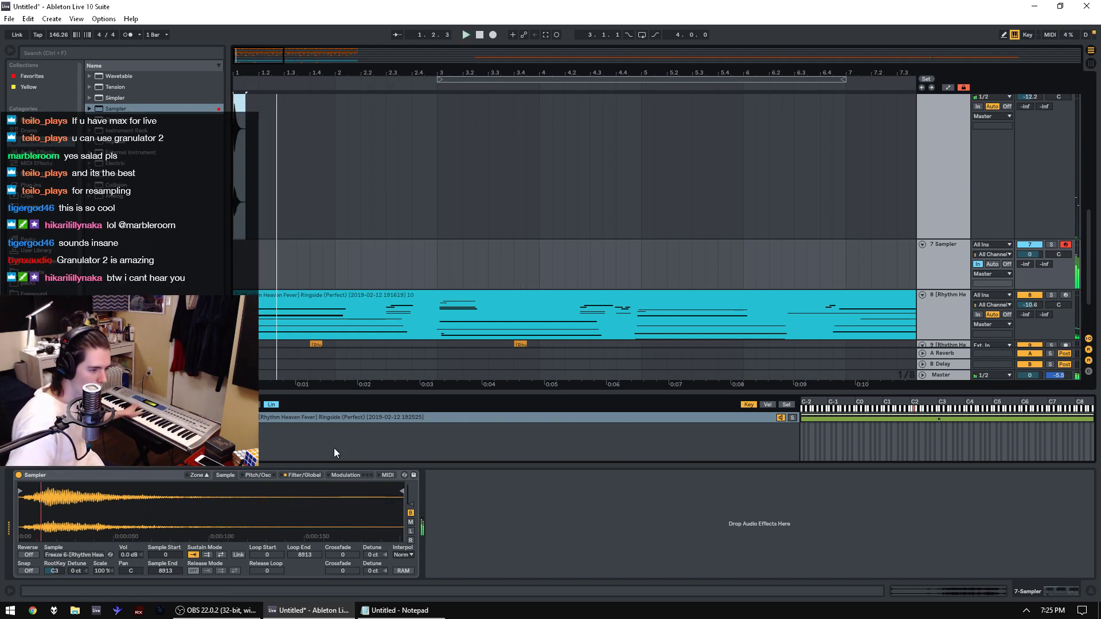
Step: Raise Sampler's transposition and set its volume envelope release to 317 ms
left_click(292, 474)
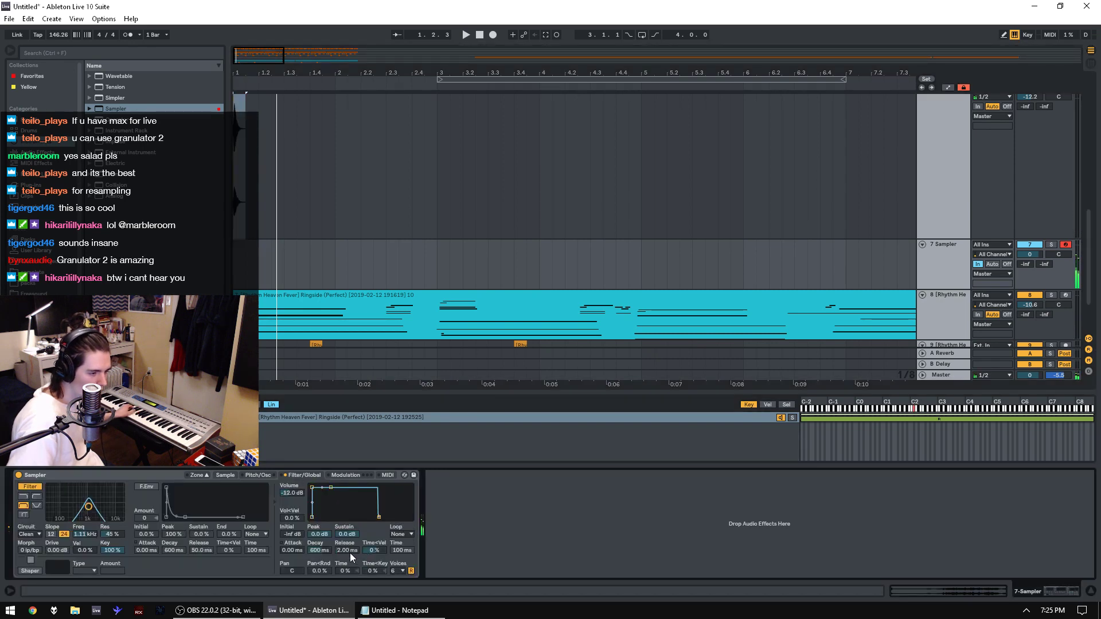
left_click(347, 476)
left_click(267, 476)
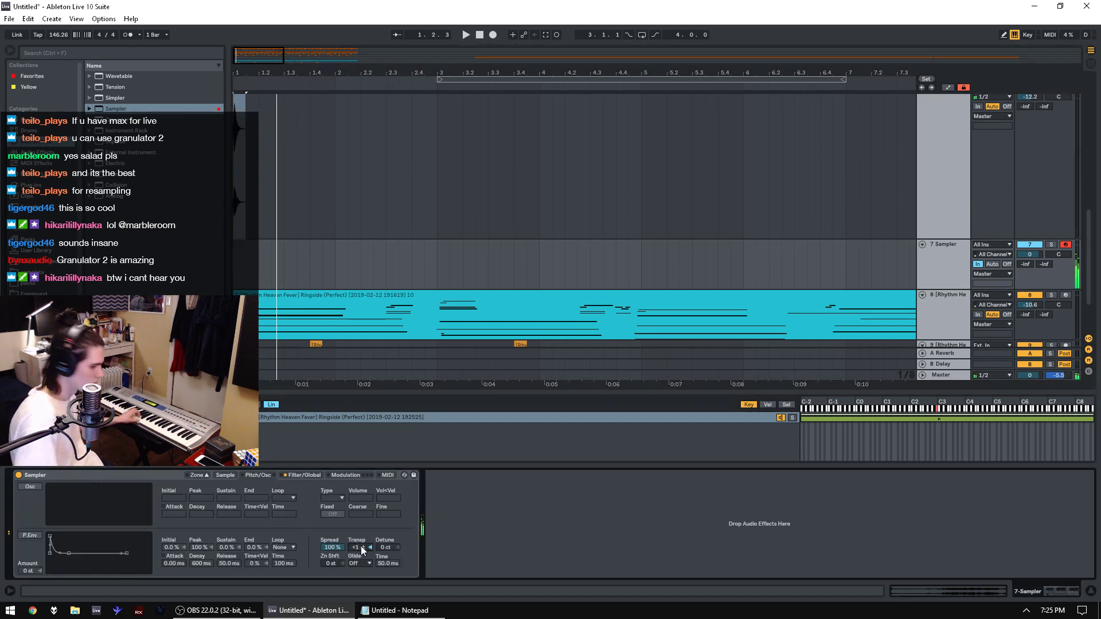
left_click(298, 475)
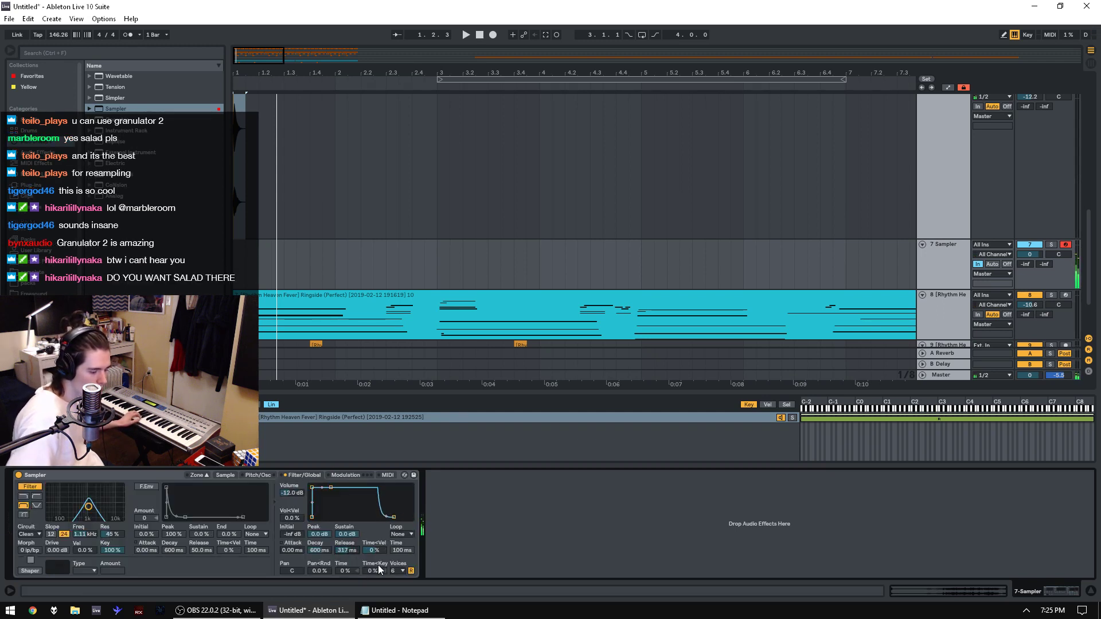
Step: Play the arrangement with the Sampler sound and set the Sampler track's volume to -8.6 dB
key("space")
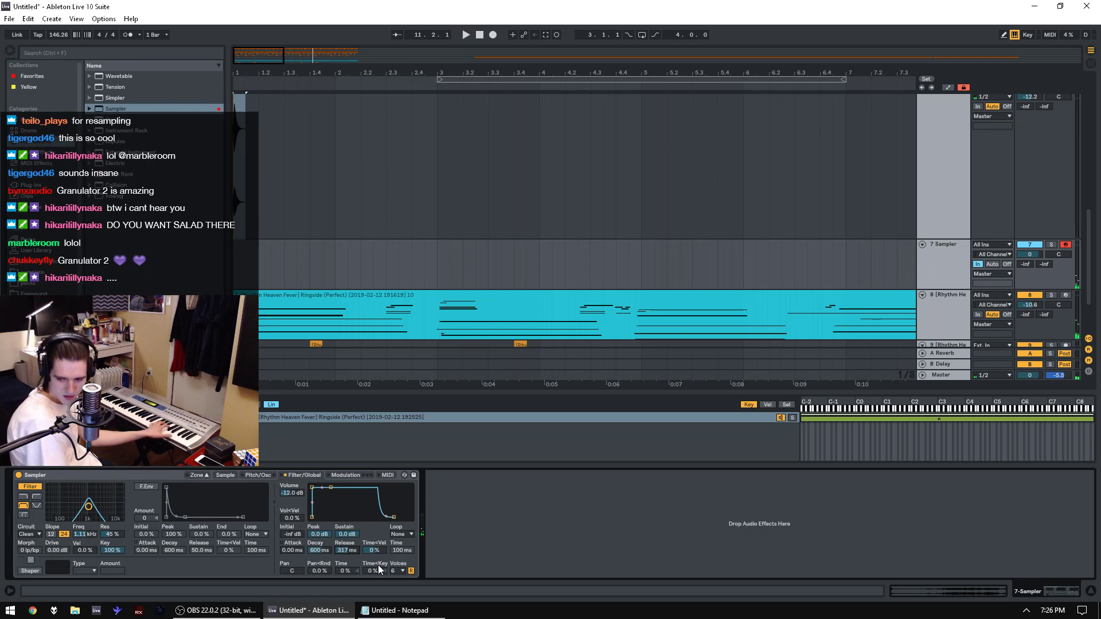
key("space")
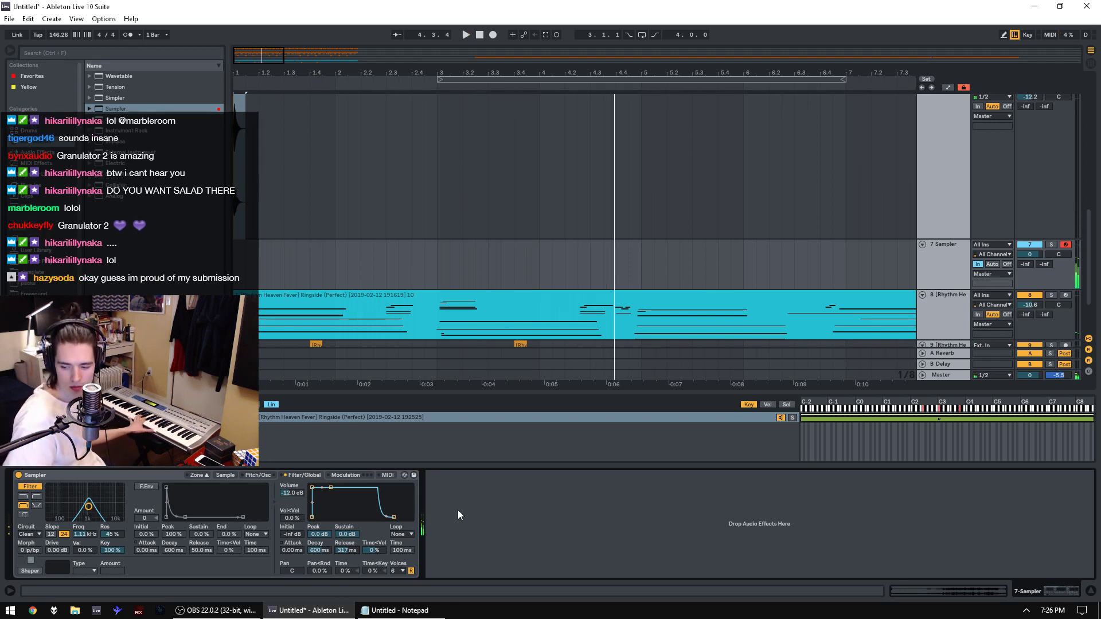
left_click_drag(1034, 256, 1034, 272)
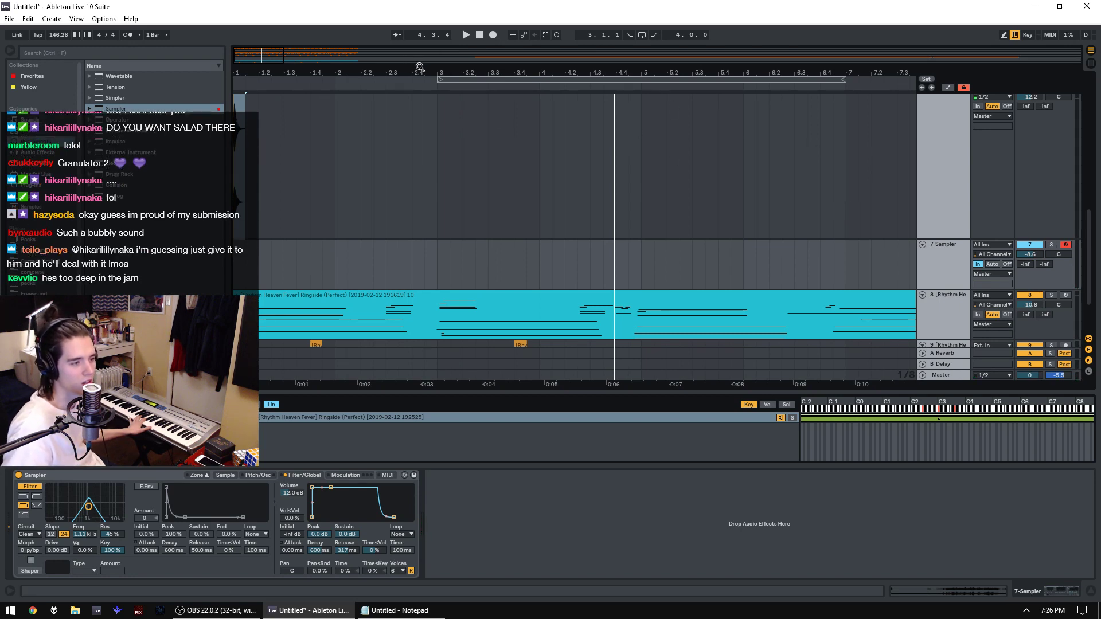
Step: Try several recording takes of the Sampler part from the start of the arrangement, discarding each one
left_click_drag(418, 70, 418, 35)
left_click_drag(334, 55, 334, 52)
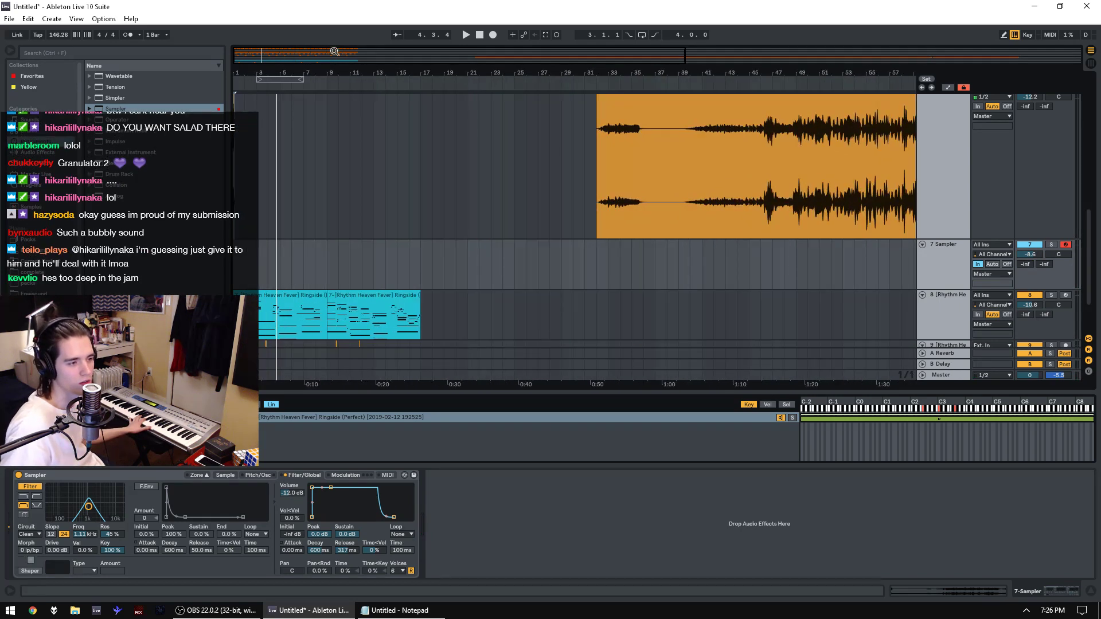
left_click(493, 35)
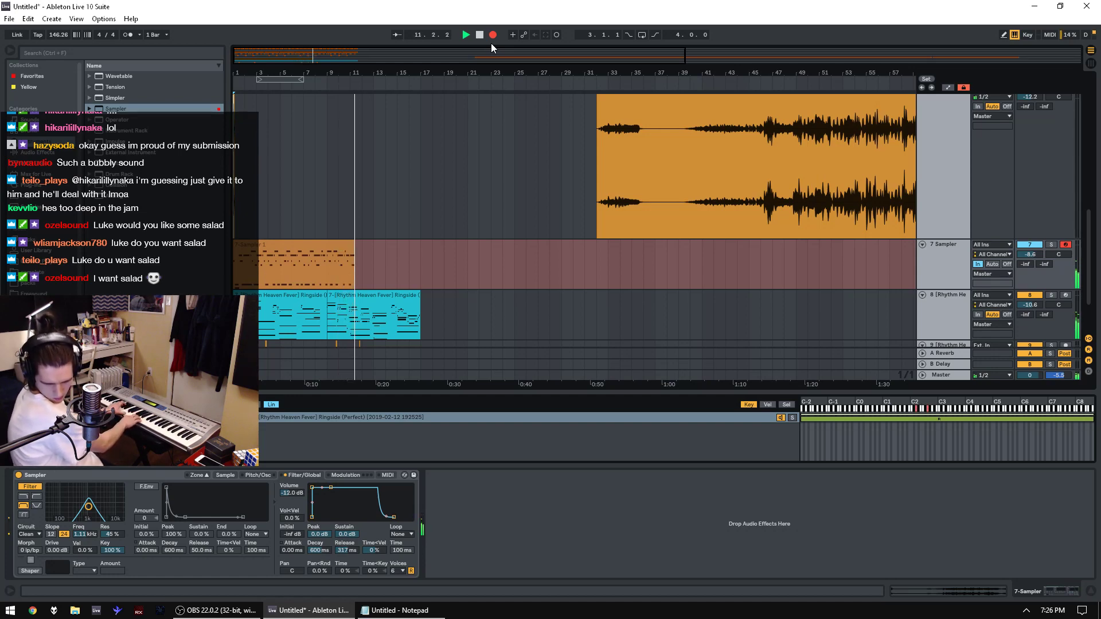
key("space")
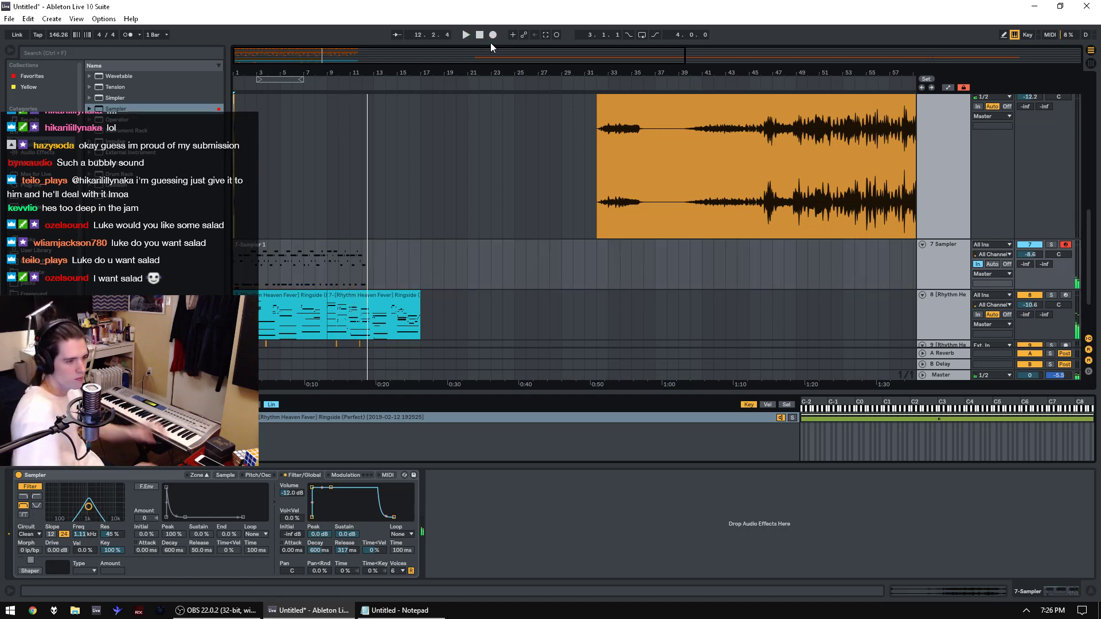
key("ctrl+z")
left_click(492, 36)
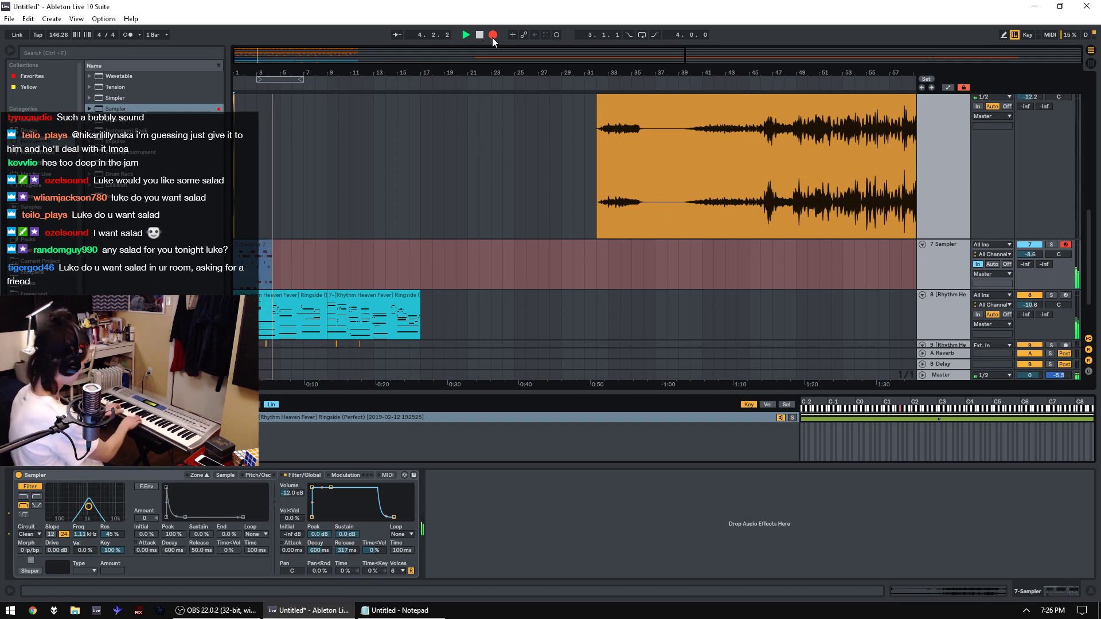
key("space")
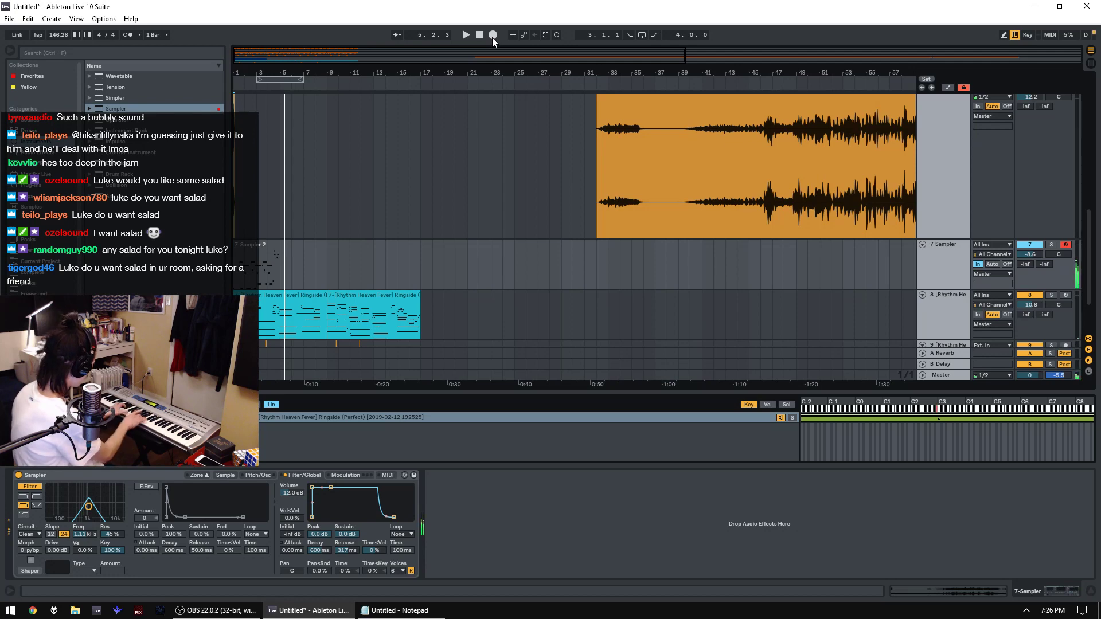
left_click(491, 36)
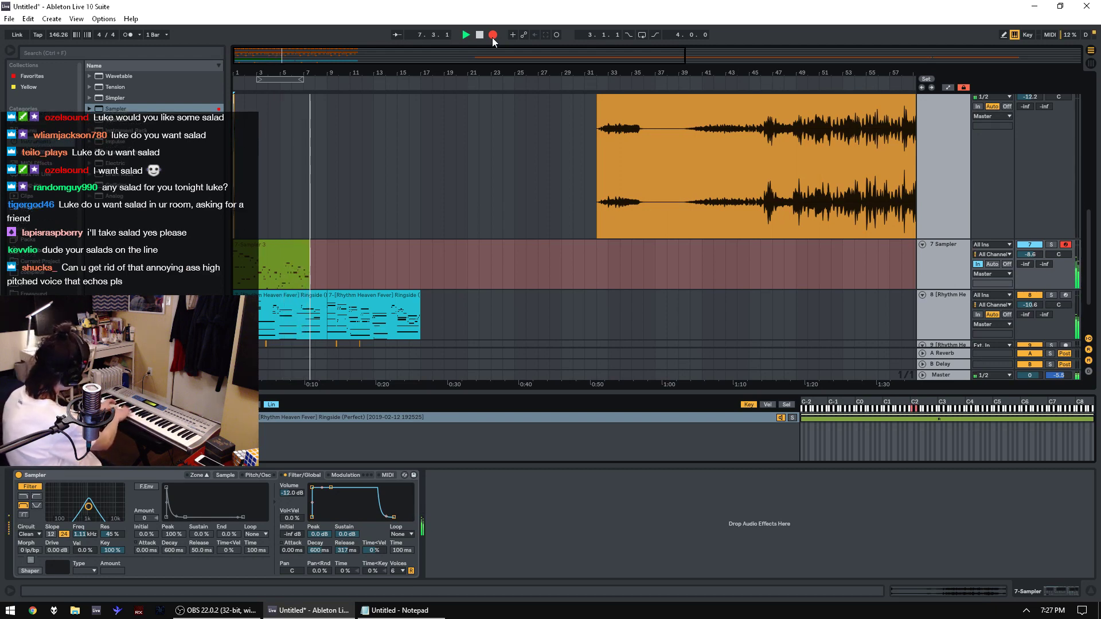
key("space")
key("ctrl+z")
left_click(491, 37)
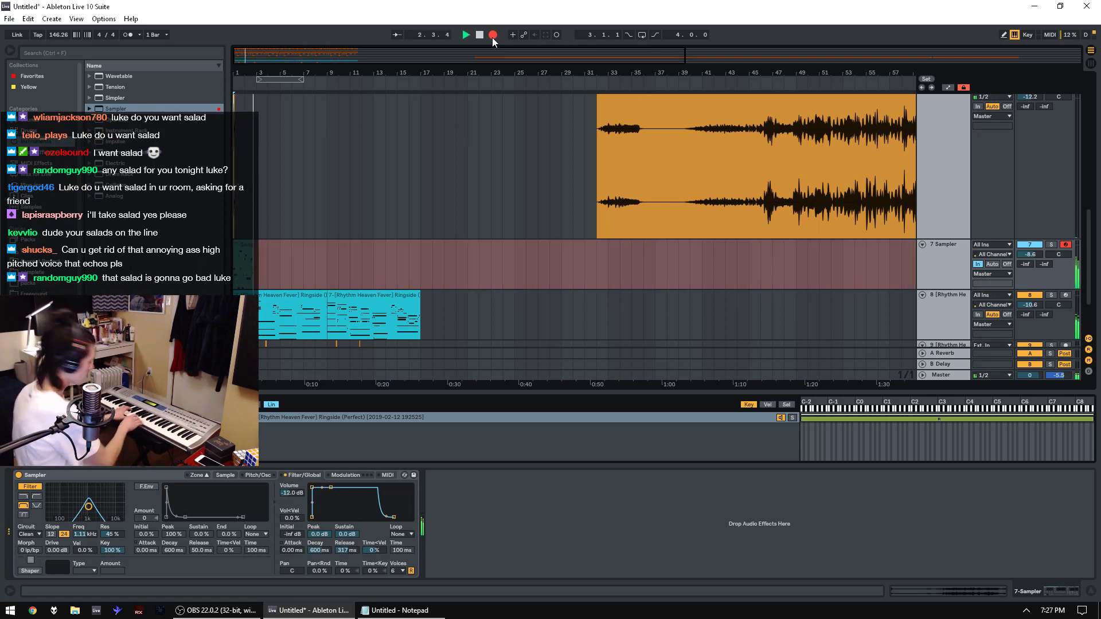
key("ctrl+z")
left_click(492, 37)
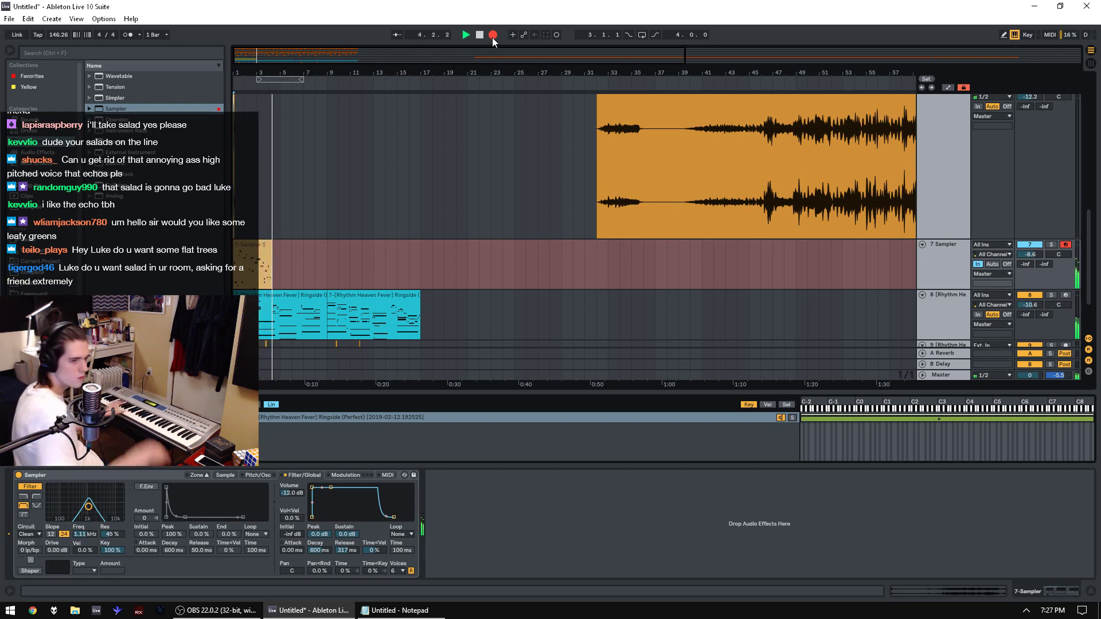
key("space")
key("ctrl+z")
left_click(492, 37)
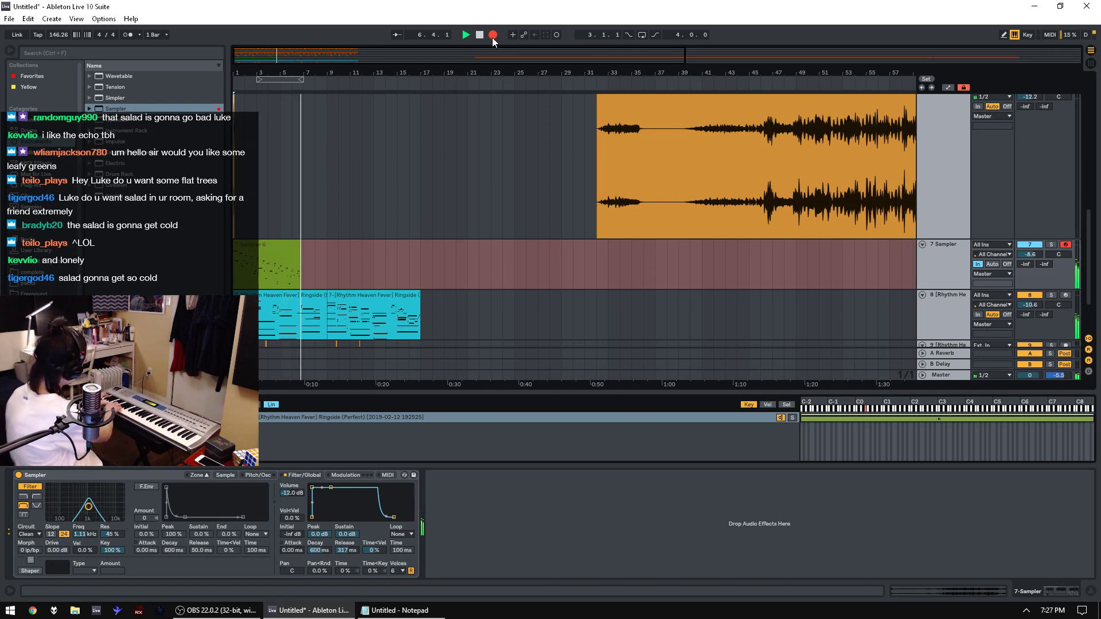
key("space")
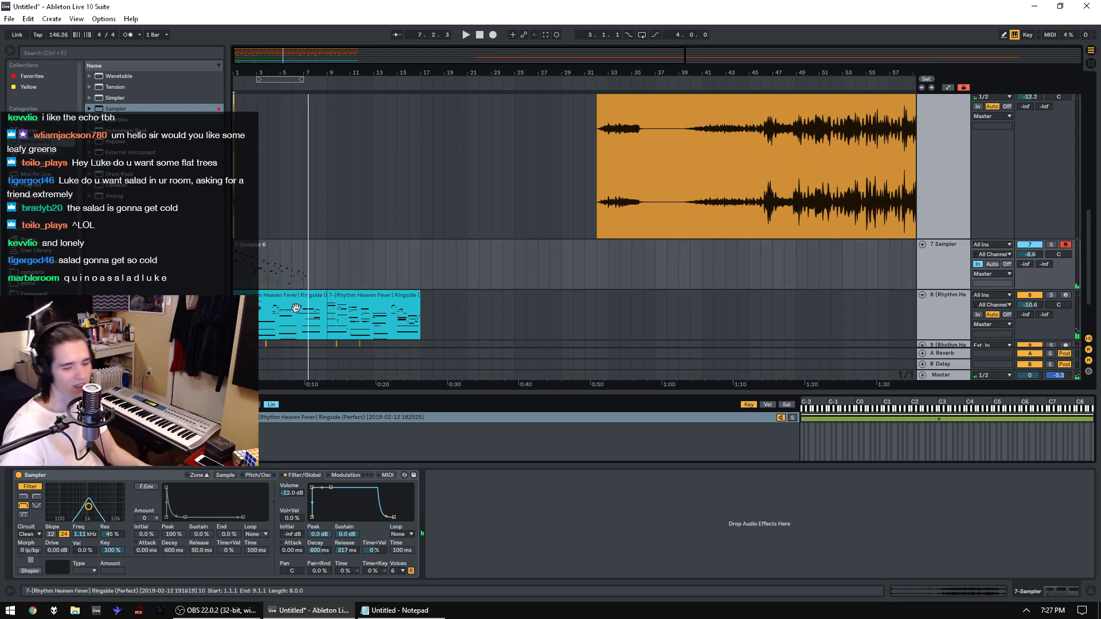
left_click(491, 35)
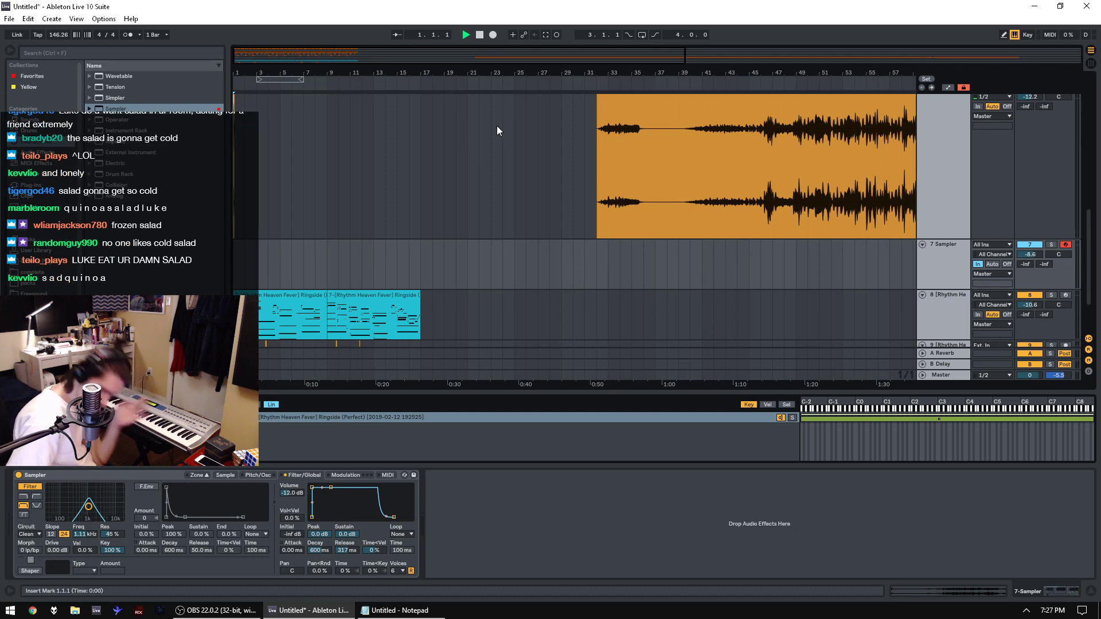
left_click(493, 35)
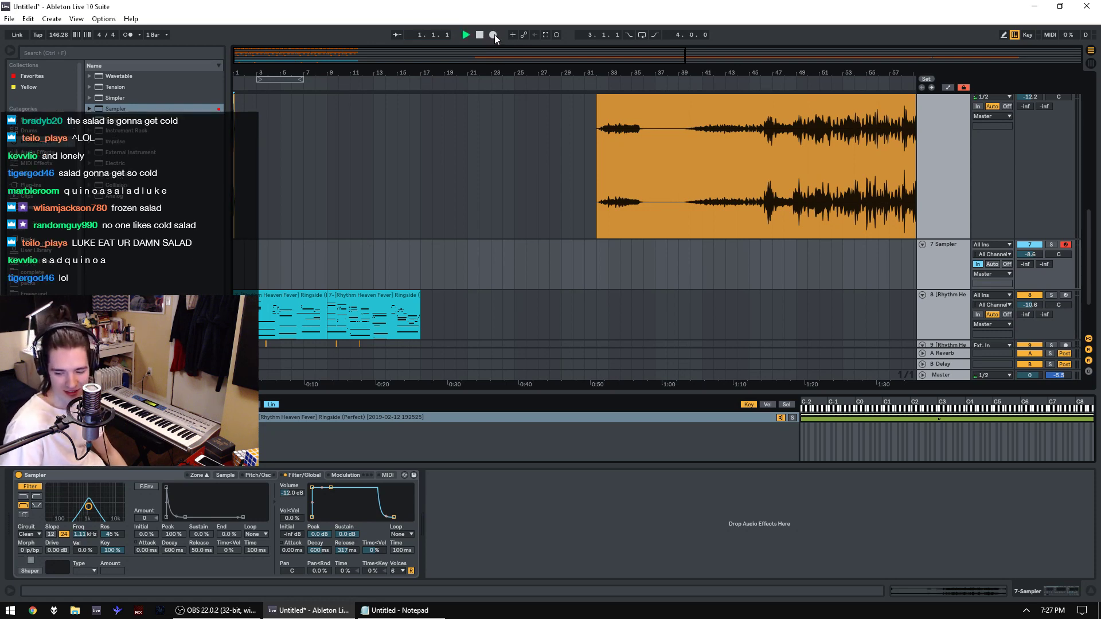
left_click(493, 35)
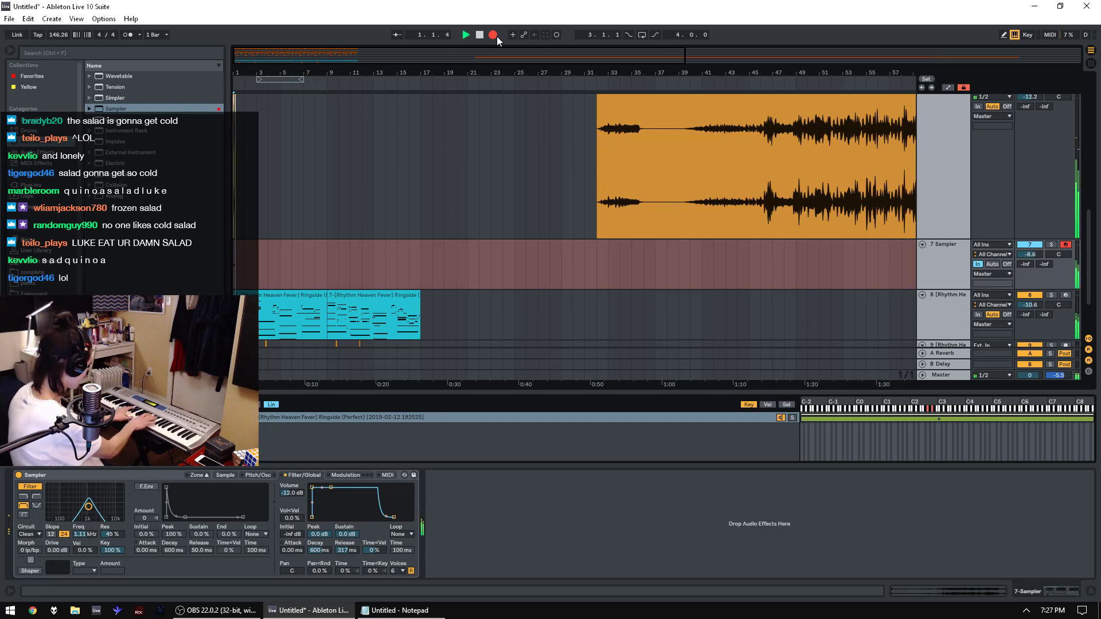
key("space")
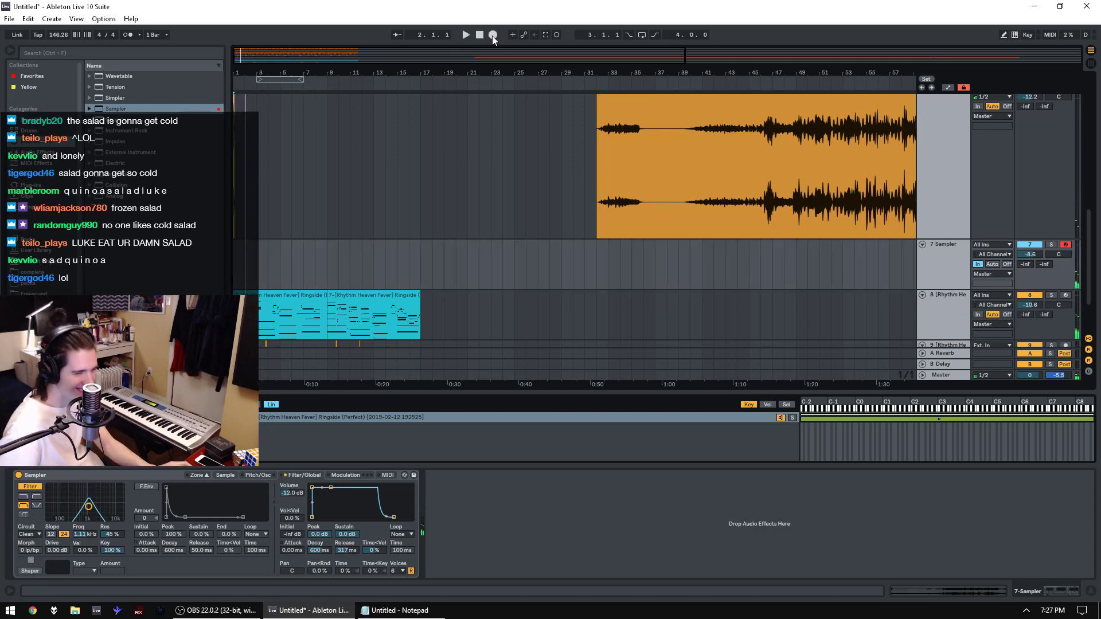
left_click(493, 35)
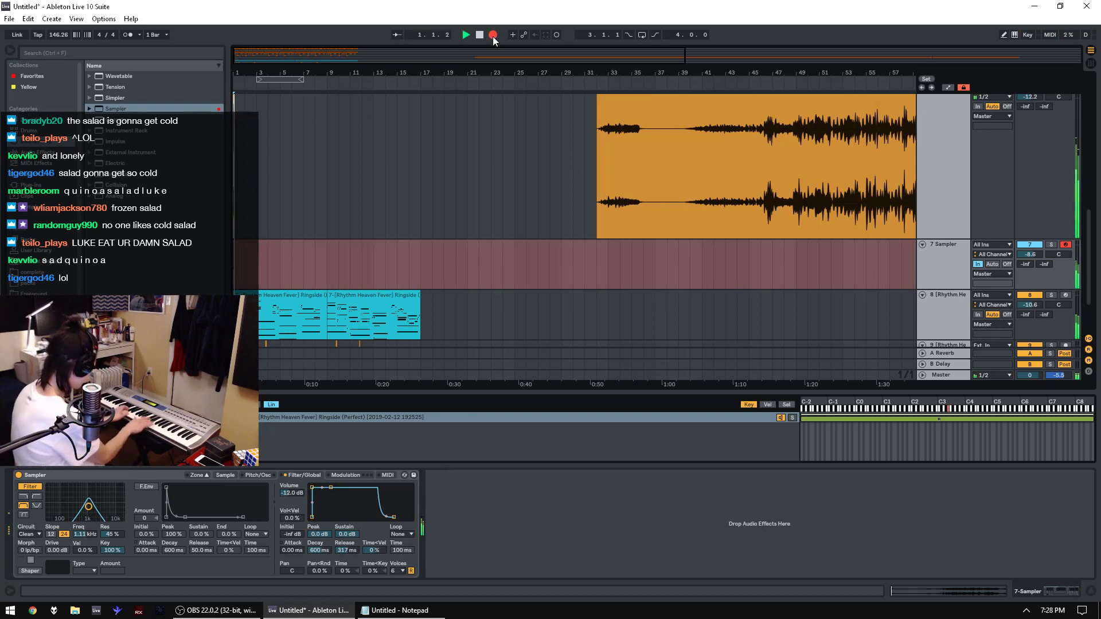
key("space")
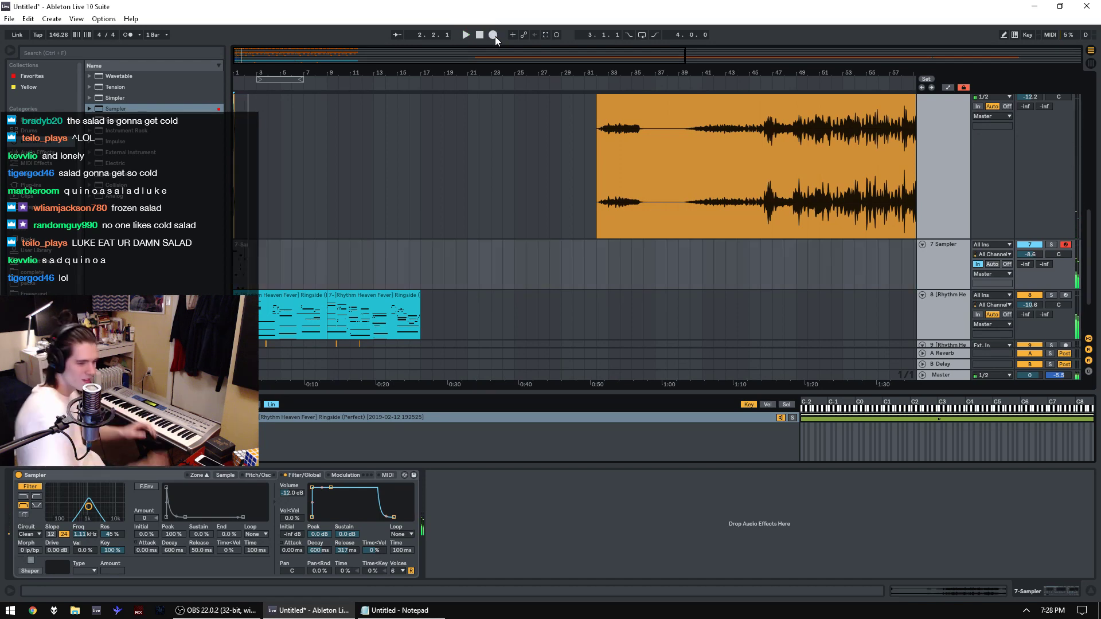
Step: Record a Sampler part over the first eight bars on the Sampler track and play it back
left_click(493, 35)
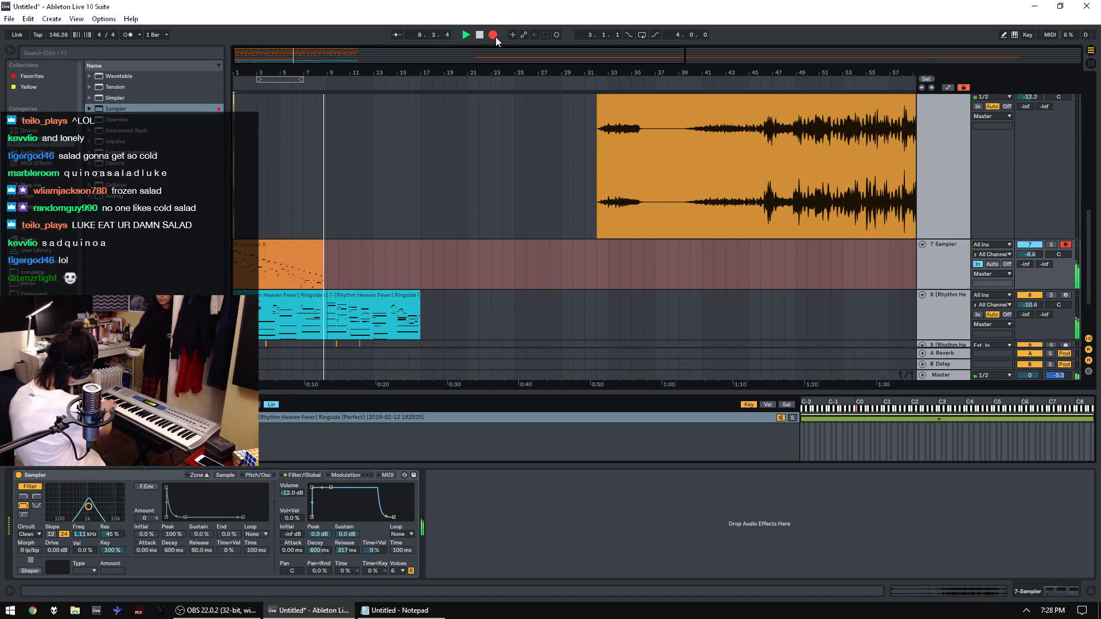
left_click(495, 36)
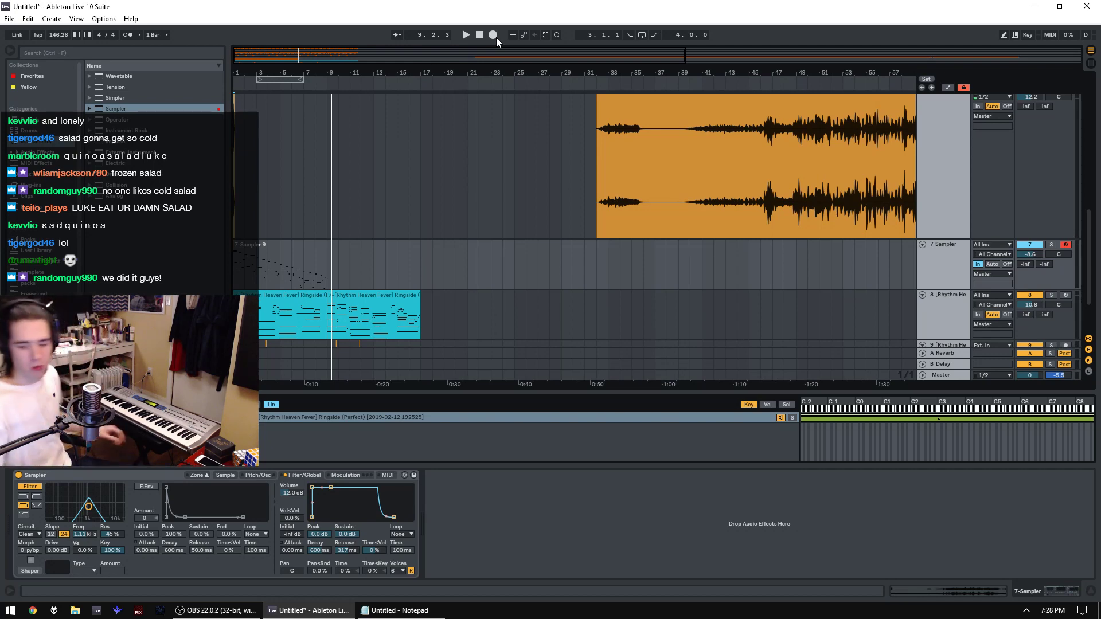
left_click(242, 245)
key("space")
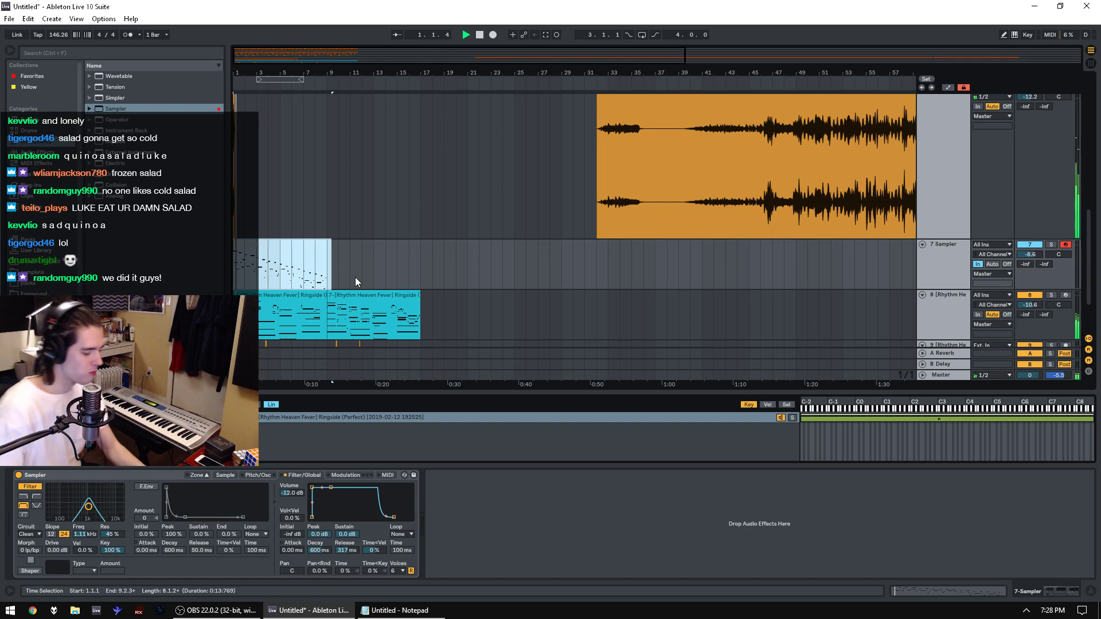
Step: Open the recorded Sampler clip in an enlarged note editor, select all its notes and play it from the start
double_click(288, 253)
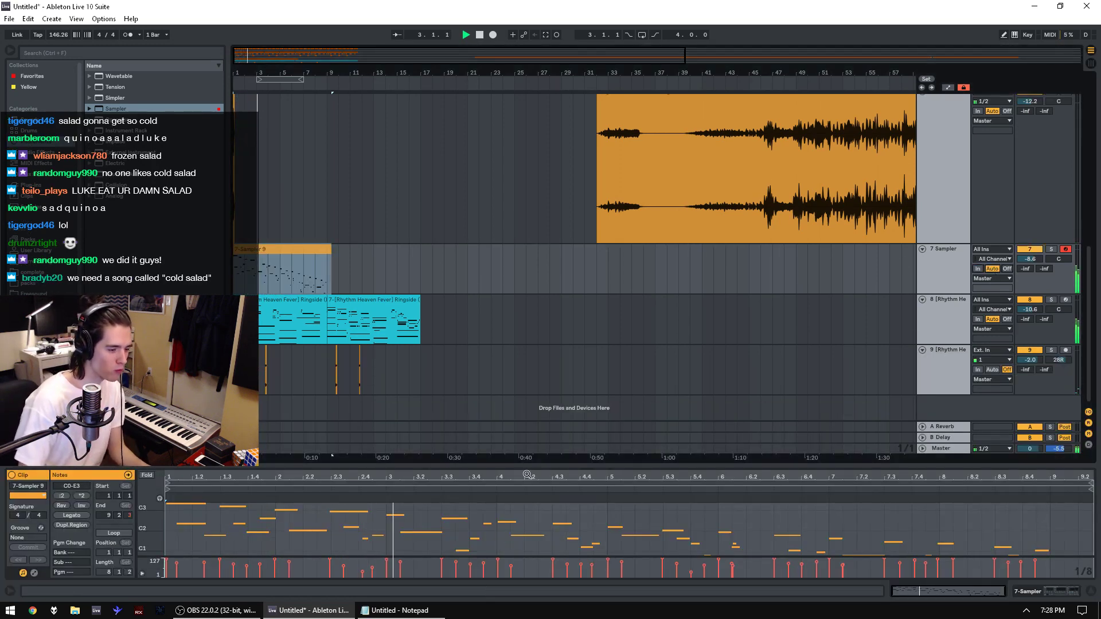
left_click_drag(525, 466, 515, 339)
left_click(514, 517)
key("space")
key("ctrl+a")
key("space")
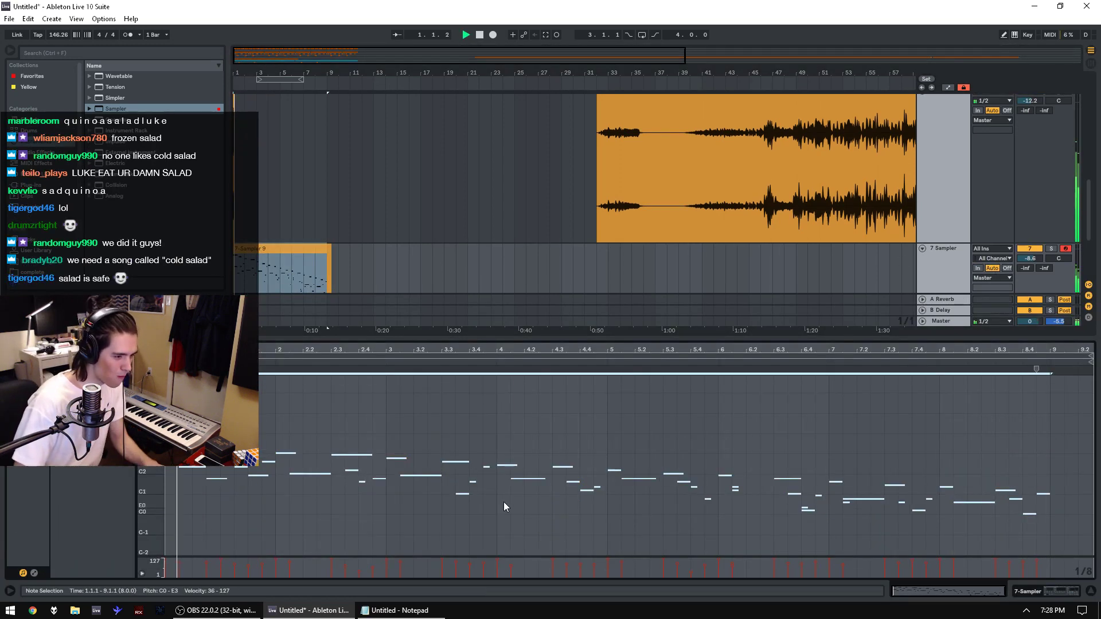
Step: Delete the long audio clip starting around bar 32 on the track above the Sampler track
left_click_drag(255, 216, 207, 218)
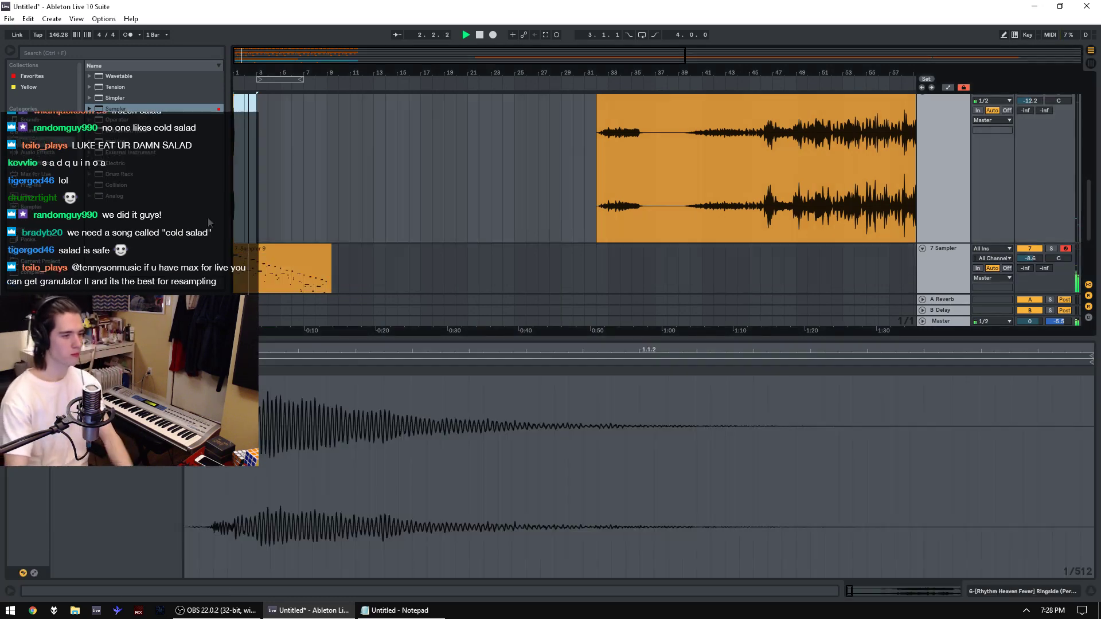
scroll(717, 204, "up", 3)
double_click(717, 191)
key("Delete")
scroll(497, 209, "down", 2)
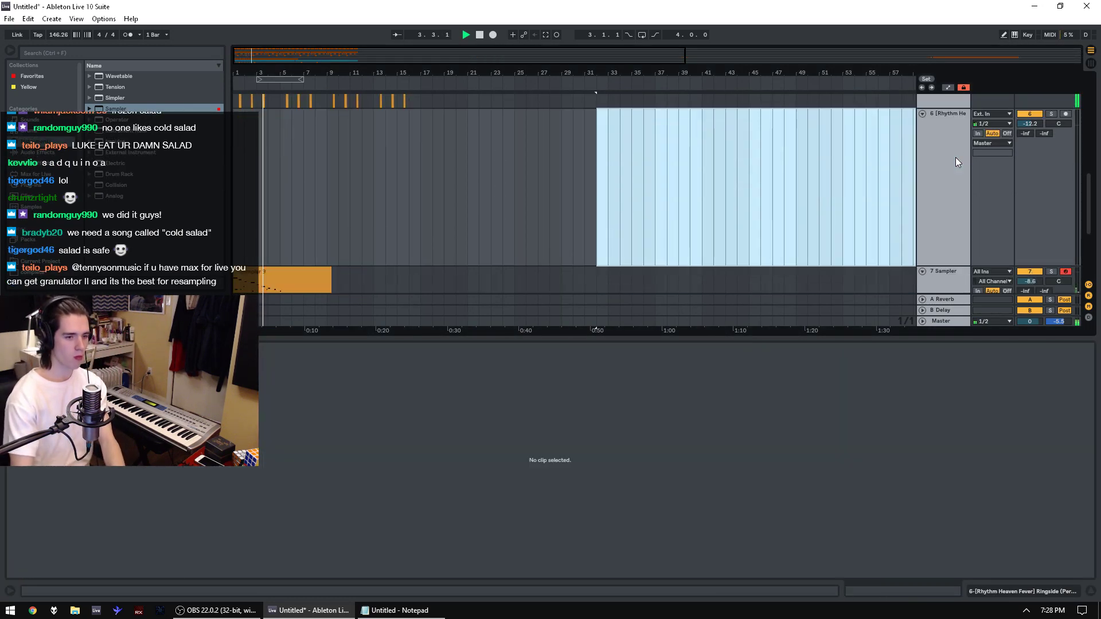
Step: Fold all tracks and delete the emptied audio track above Sampler and the empty second track
key("ctrl+z")
key("ctrl+z")
key("ctrl+z")
key("ctrl+z")
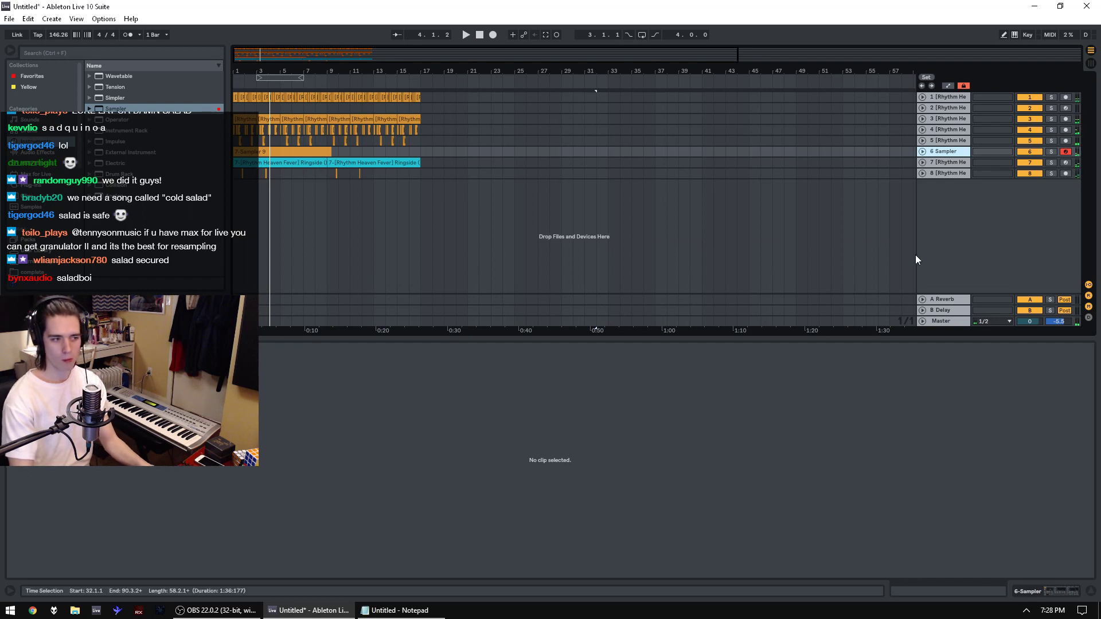
left_click(961, 109)
key("Delete")
Step: Find AIRReverb among the plug-ins and add it to the Master track
left_click(952, 323)
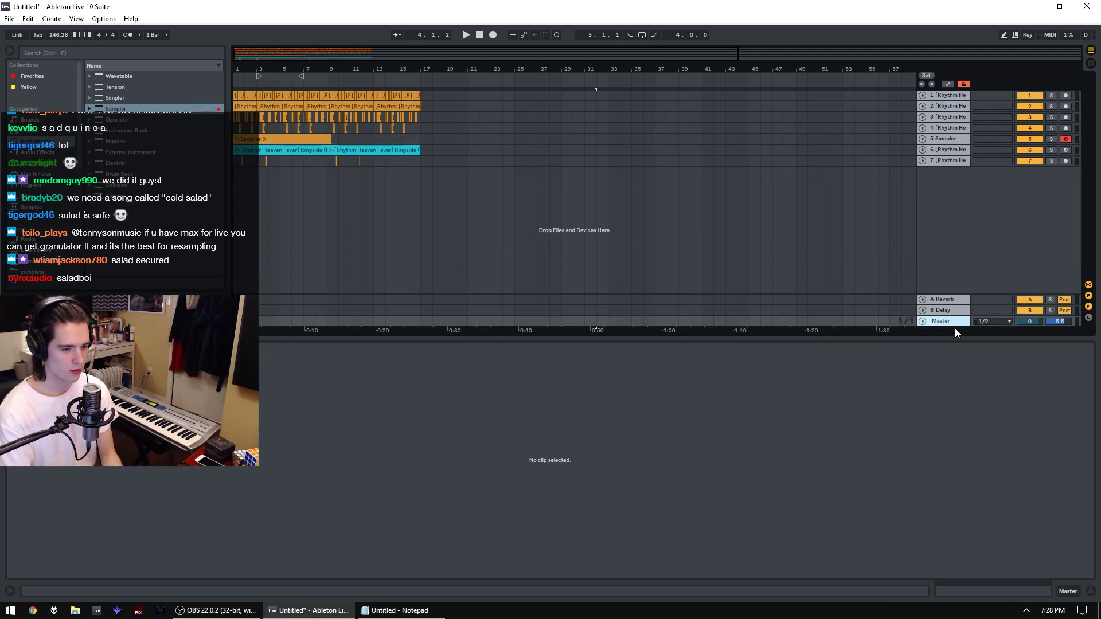
left_click(27, 186)
scroll(175, 234, "down", 3)
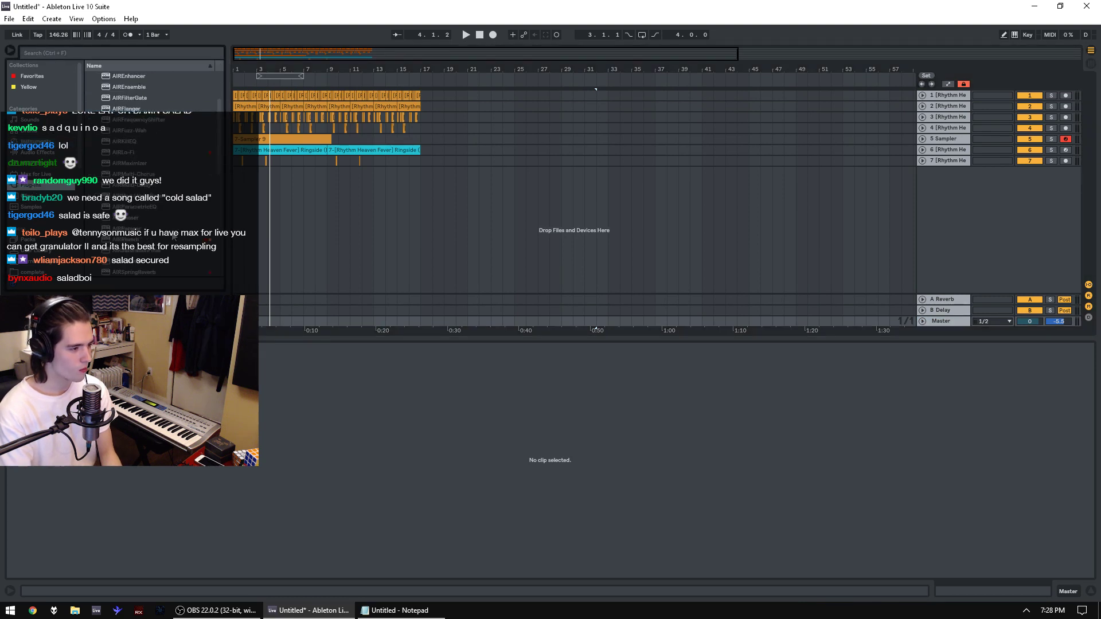
left_click(145, 240)
scroll(623, 322, "down", 4)
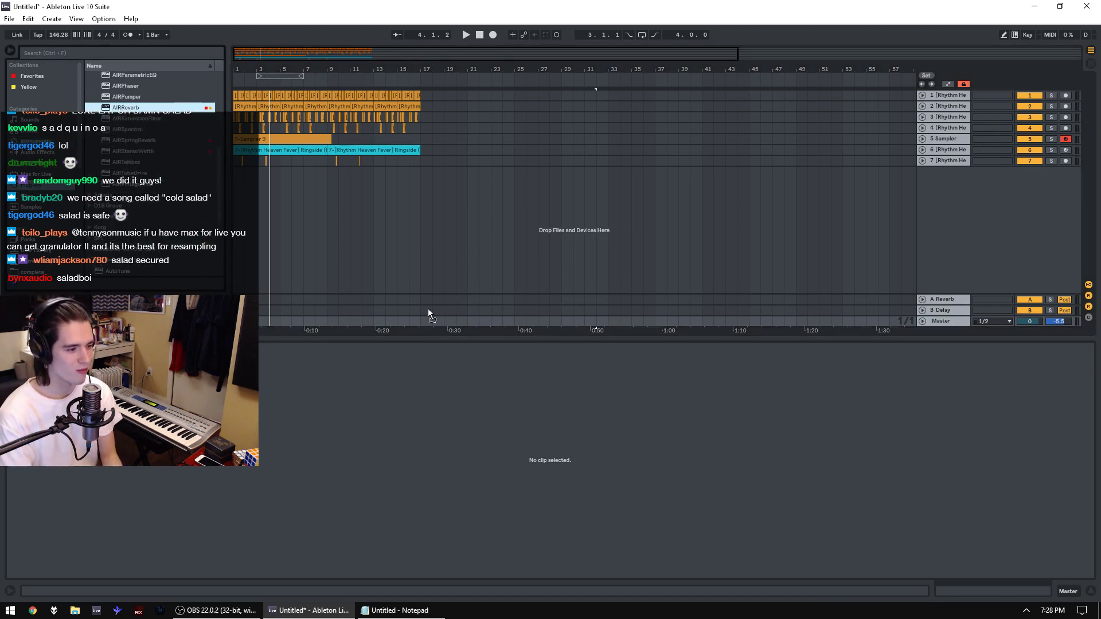
left_click_drag(428, 309, 425, 317)
Step: Play the arrangement from bar 1 to hear it with the reverb on the Master track
key("space")
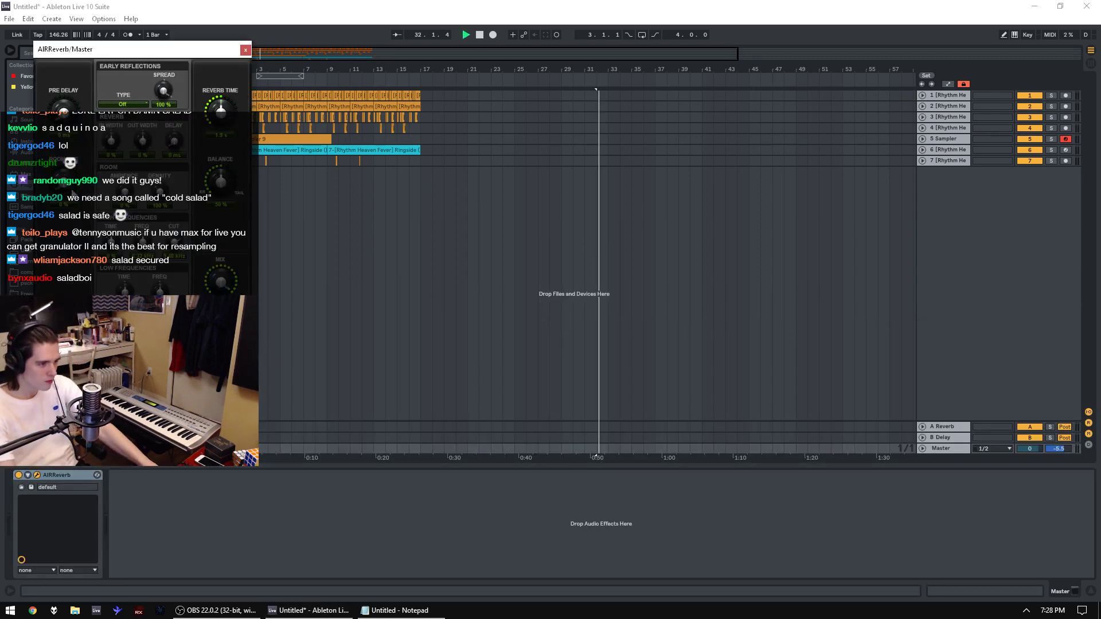
key("space")
left_click_drag(444, 150, 234, 160)
key("space")
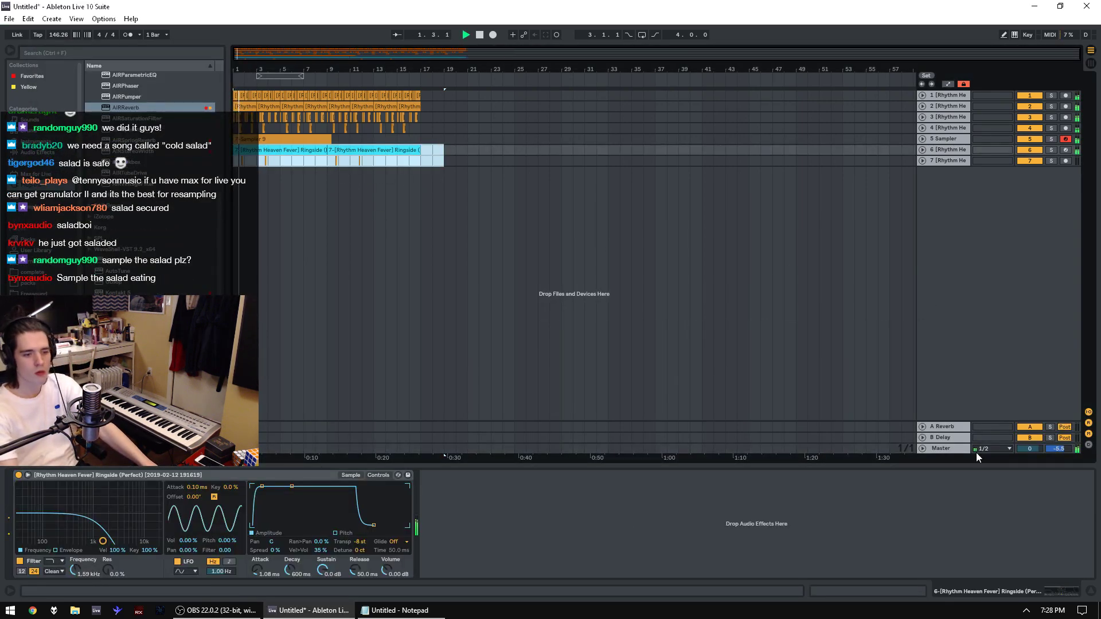
Step: Review the AIRReverb on the Master track and close its plug-in window
left_click(943, 448)
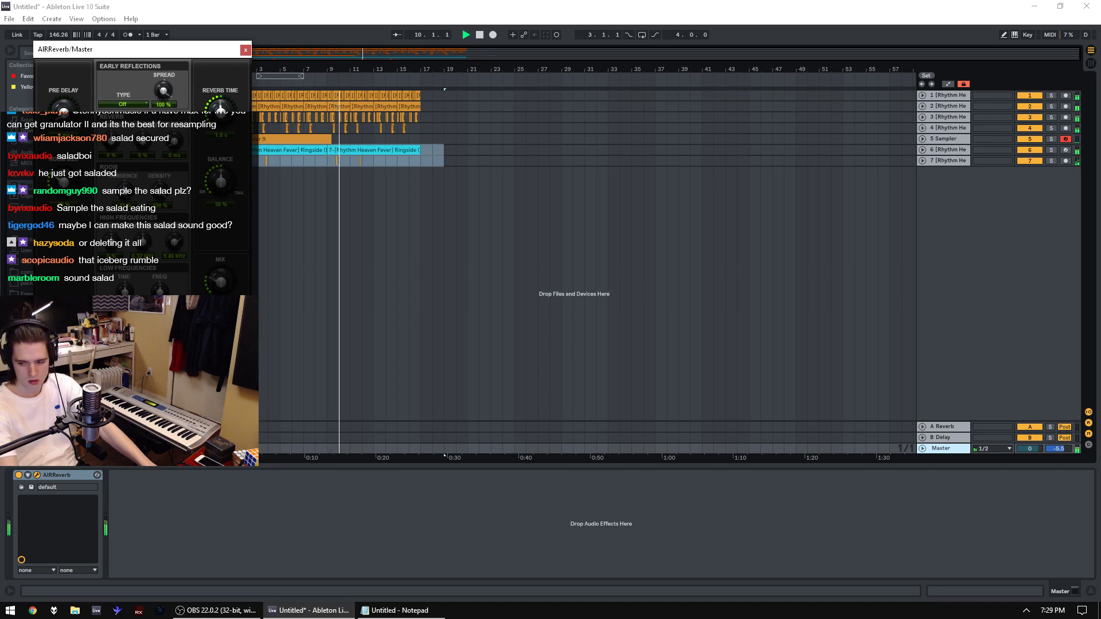
left_click(246, 50)
left_click_drag(420, 162, 183, 160)
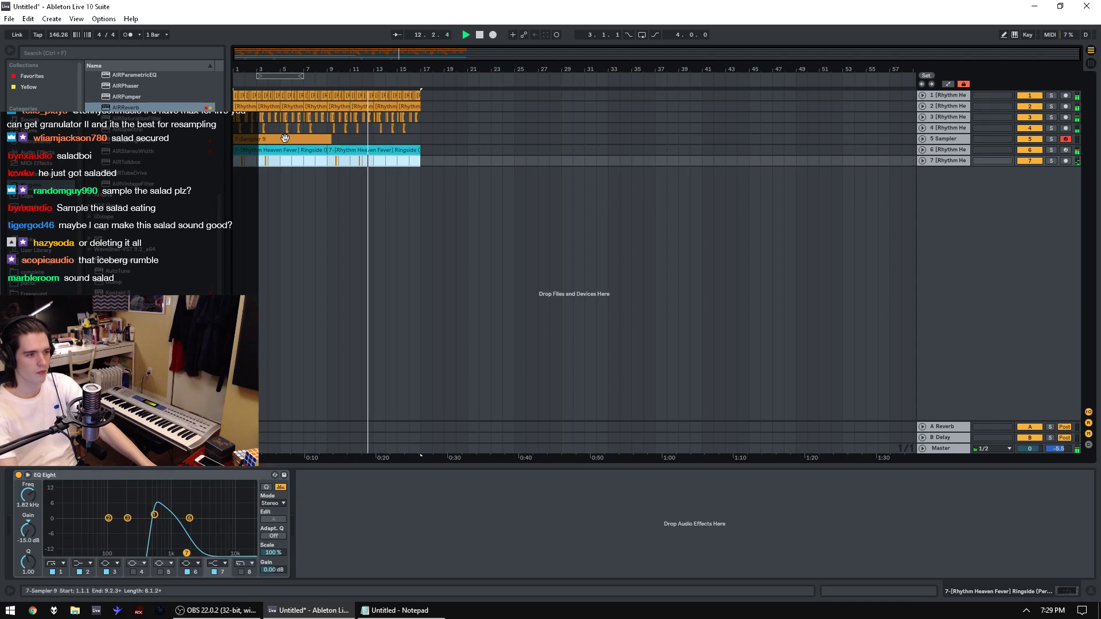
Step: Unfold the Sampler track and duplicate its eight-bar MIDI clip so the copy fills bars 9 to 17
left_click(284, 138)
key("ctrl+d")
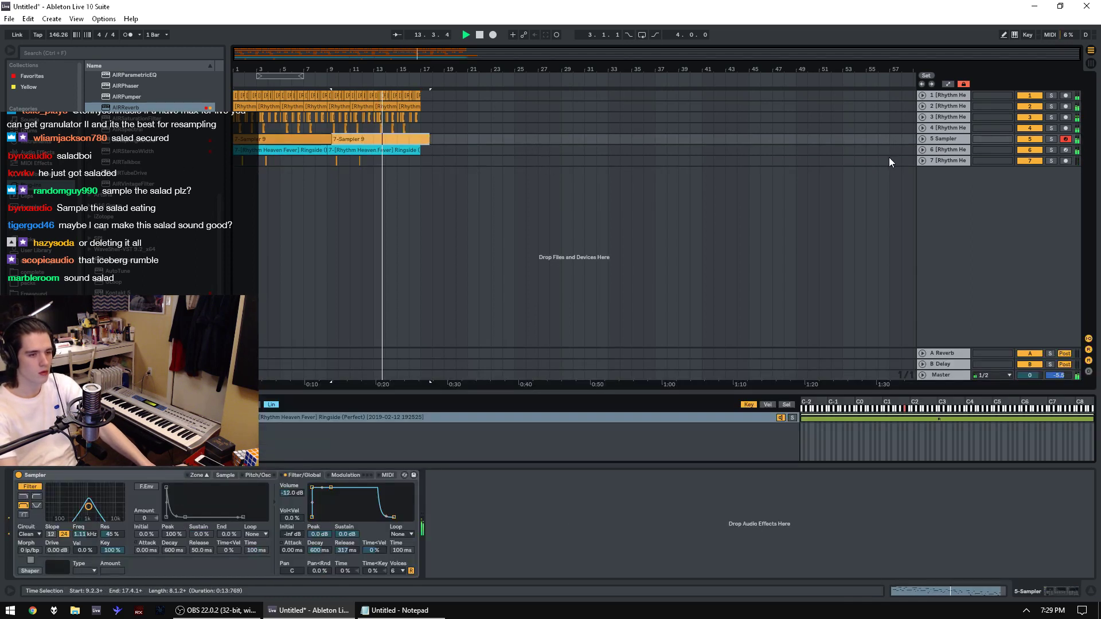
left_click(921, 138)
key("ctrl+z")
left_click(344, 172)
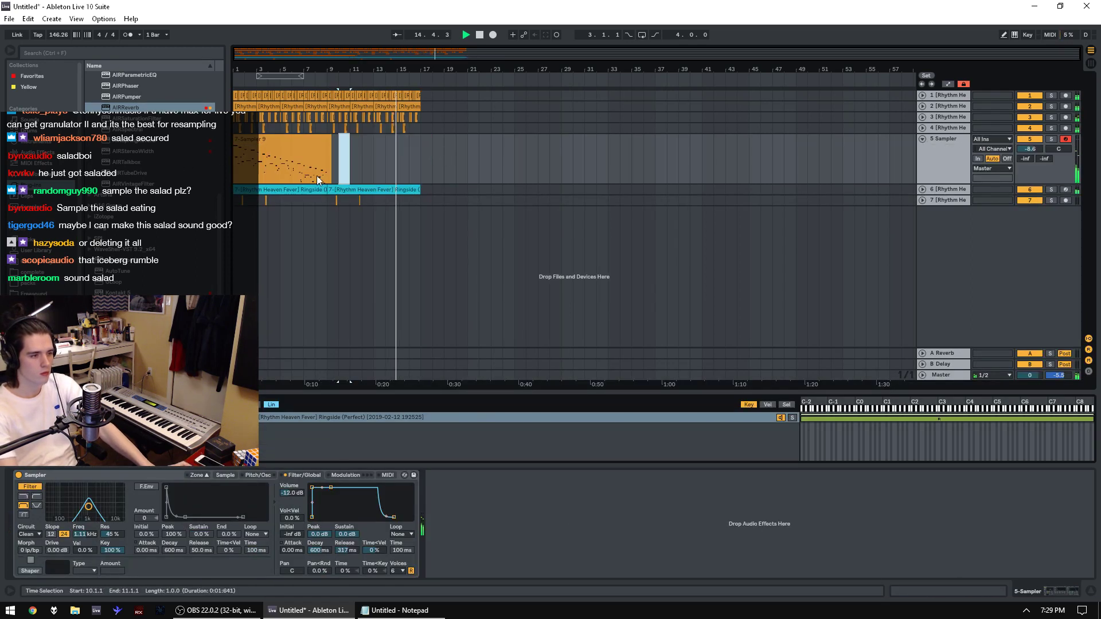
key("ctrl+y")
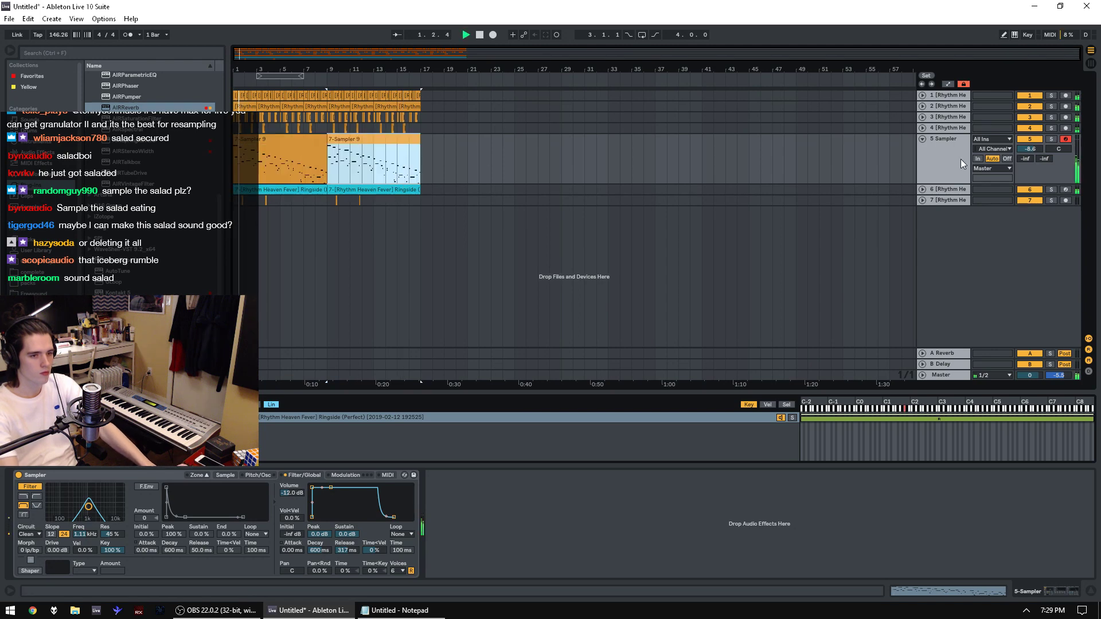
Step: Set the Sampler's random panning to 100 % and the Sampler track's volume to -14.2 dB
left_click_drag(1034, 149, 1034, 180)
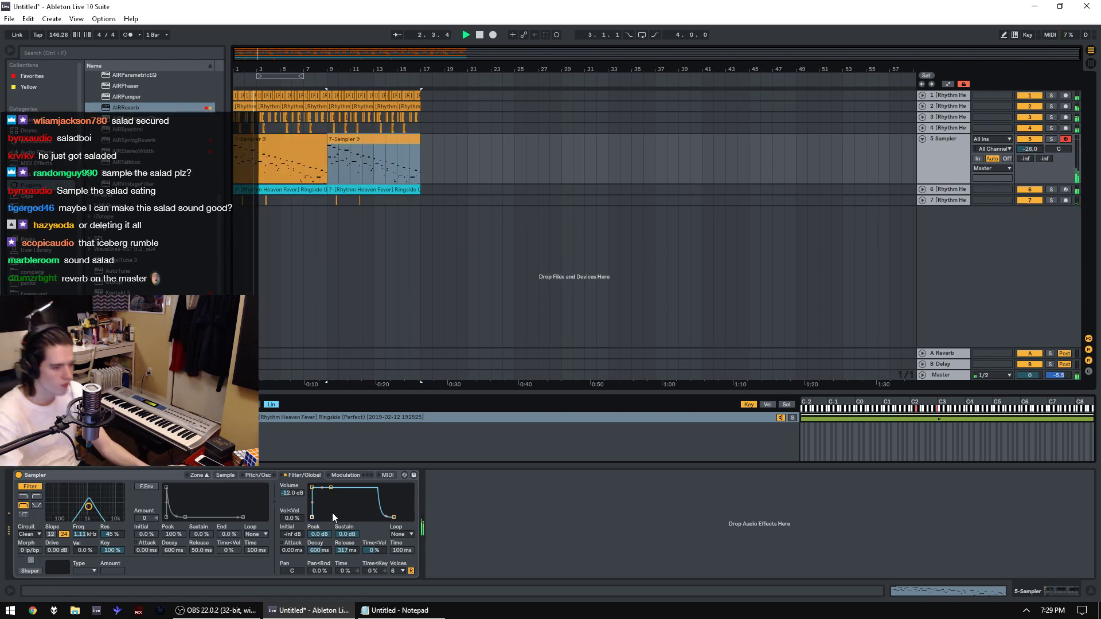
left_click(269, 475)
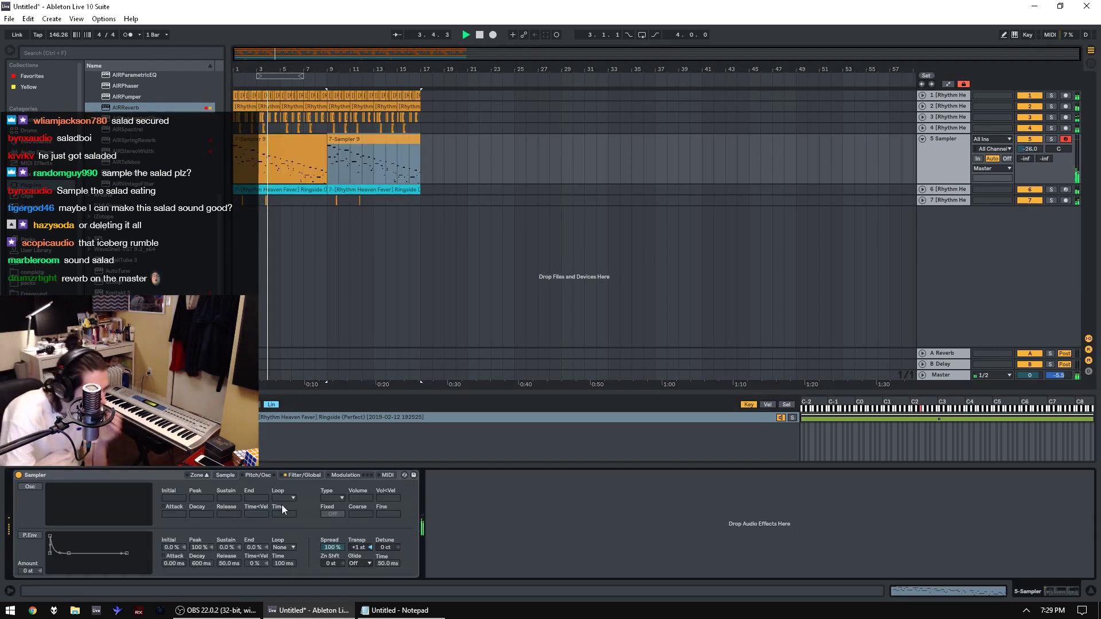
left_click(217, 475)
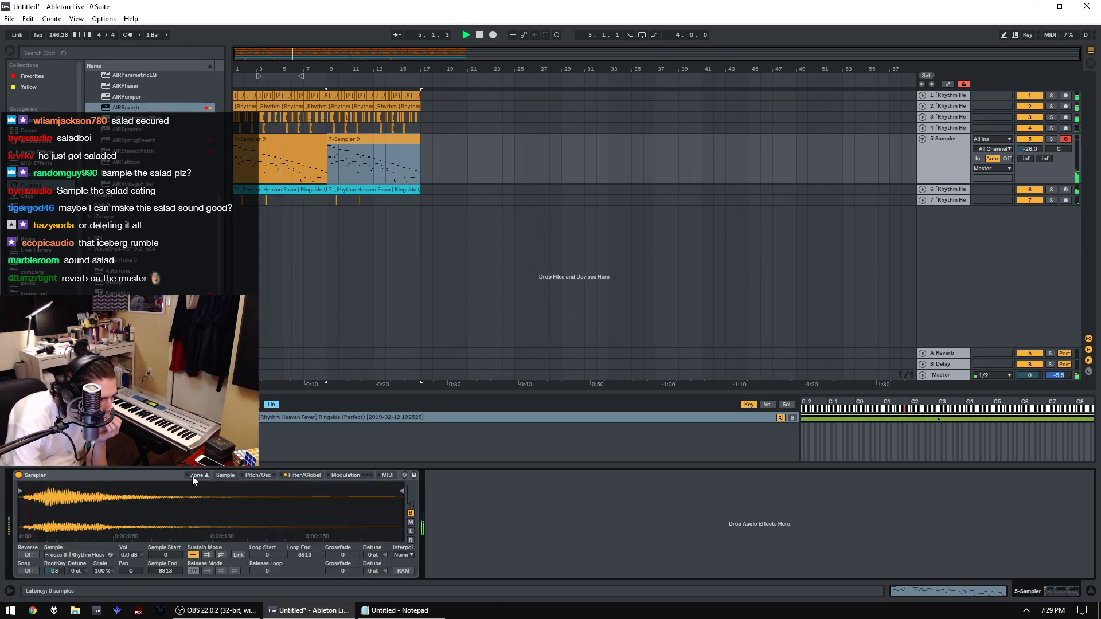
left_click(304, 475)
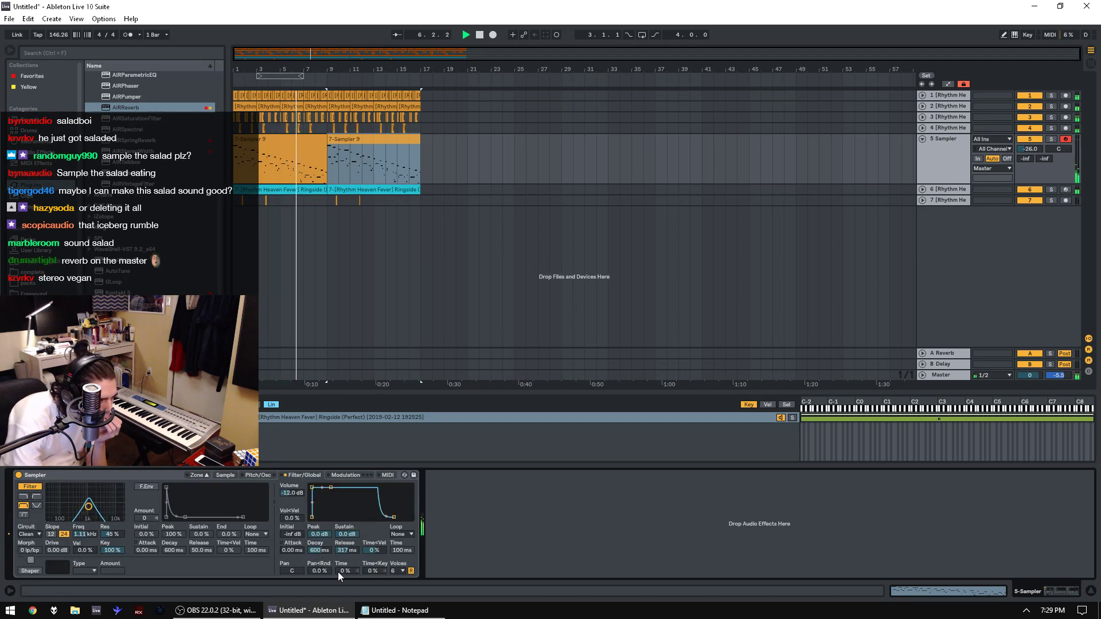
left_click_drag(320, 571, 320, 493)
left_click_drag(1030, 149, 1031, 121)
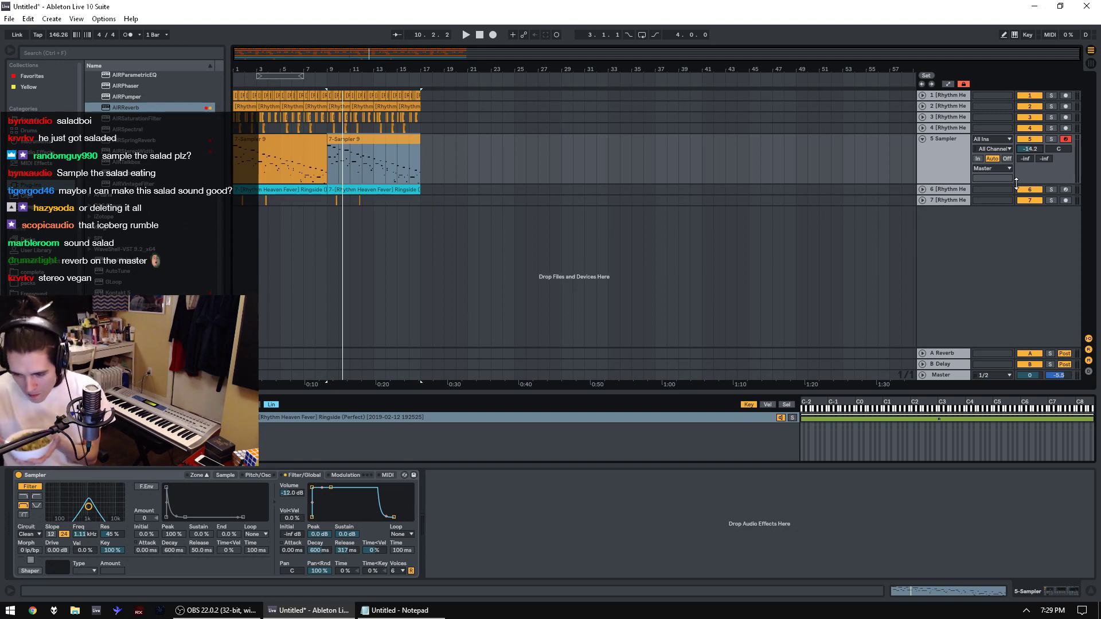
Step: Play the arrangement, select bars 1 to 17 on tracks 5 and 6, and replay it from bar 1
key("space")
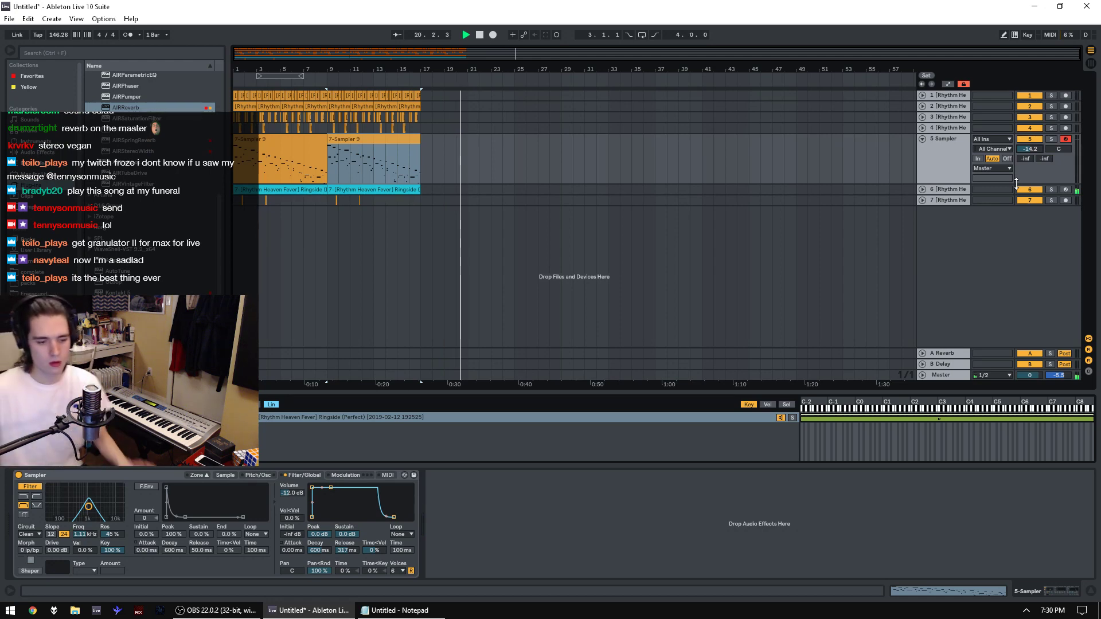
key("space")
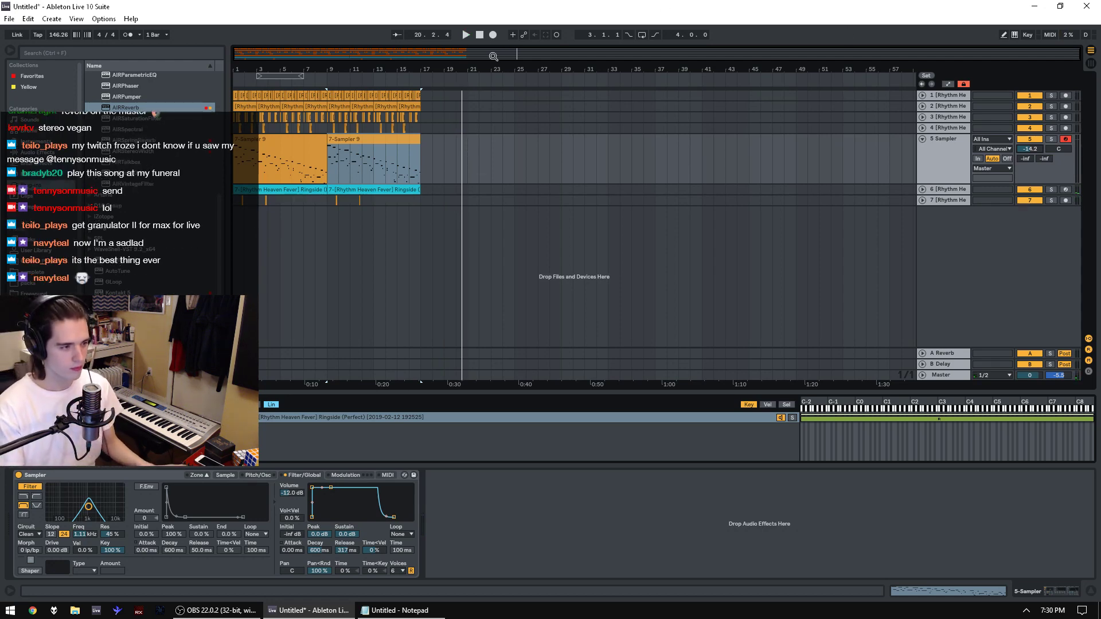
left_click(304, 180)
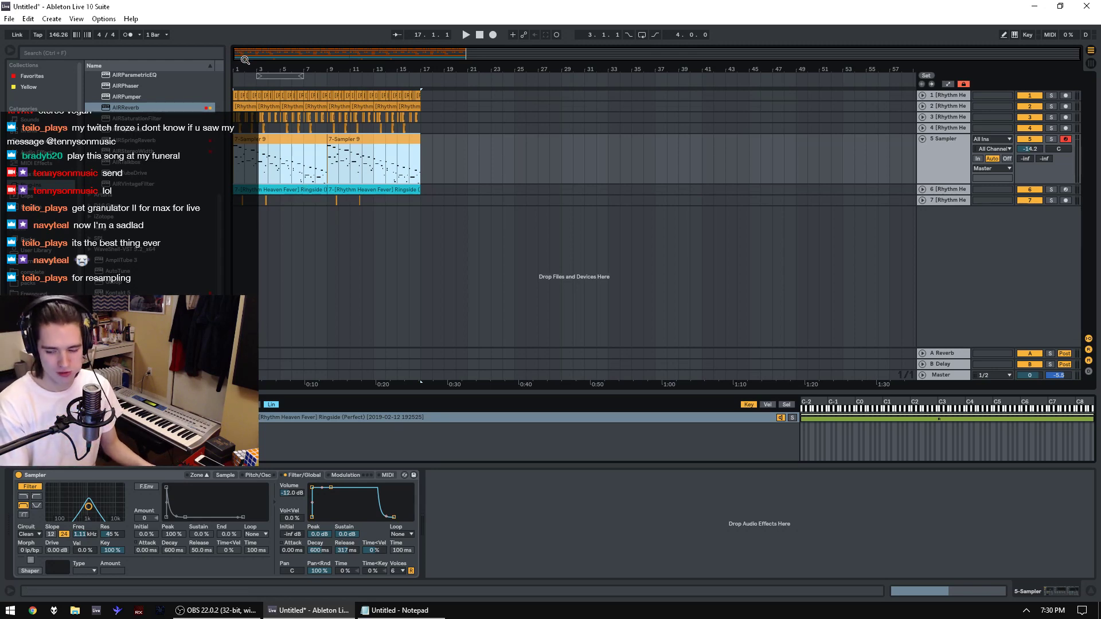
key("space")
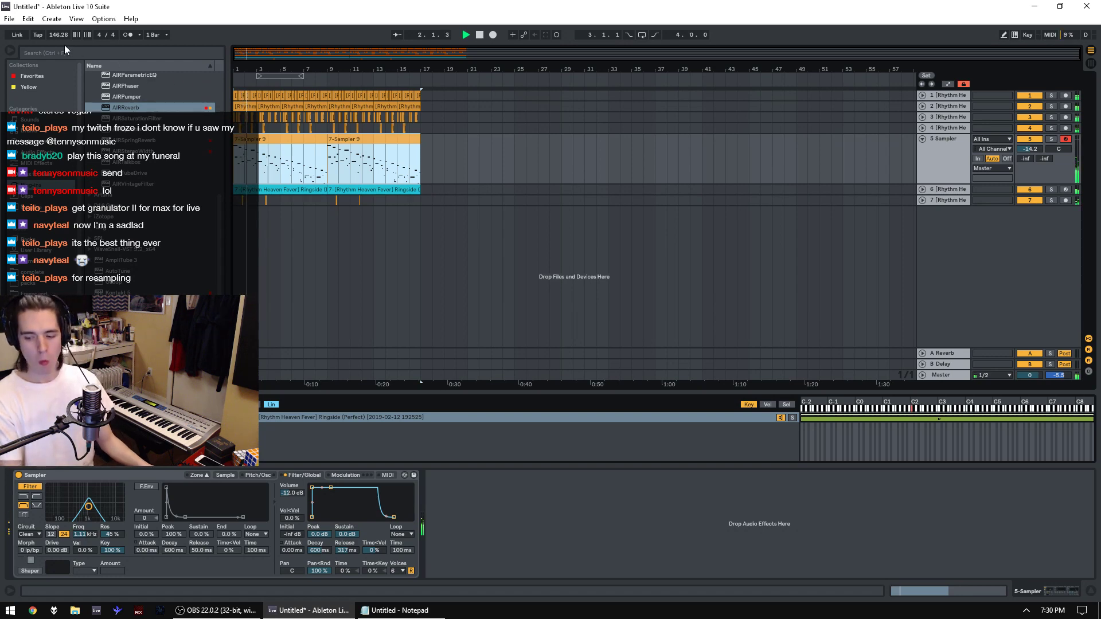
key("space")
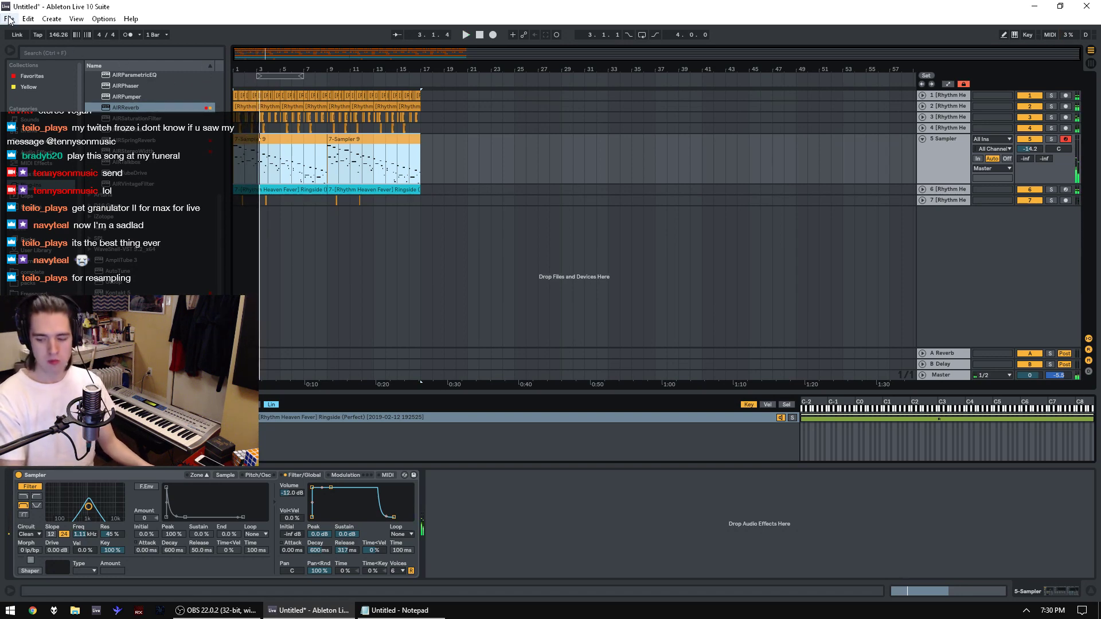
key("space")
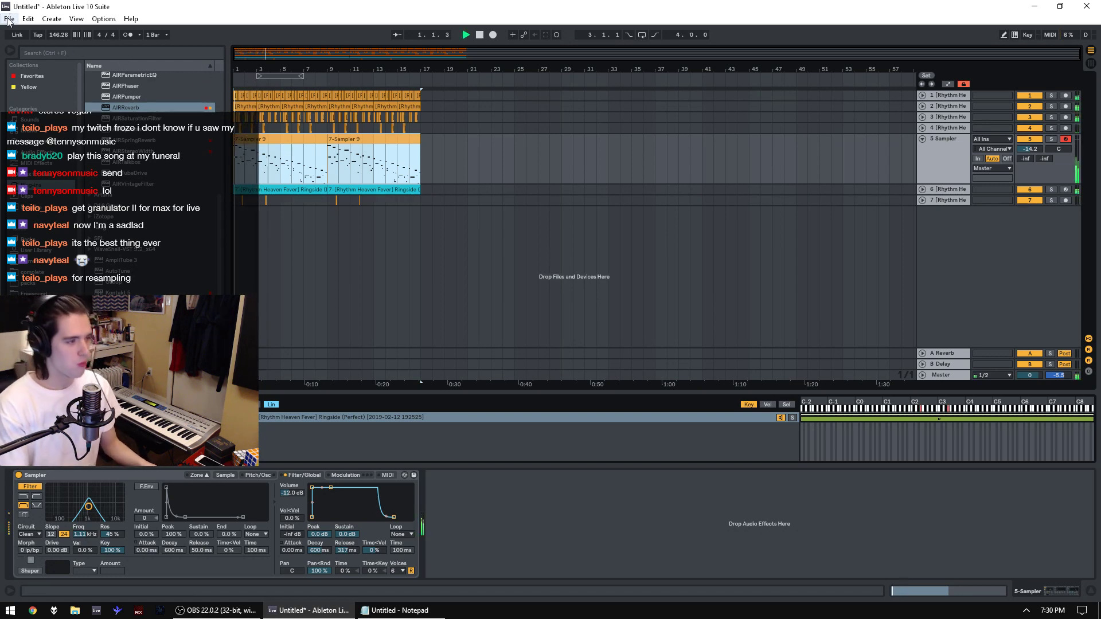
left_click(9, 20)
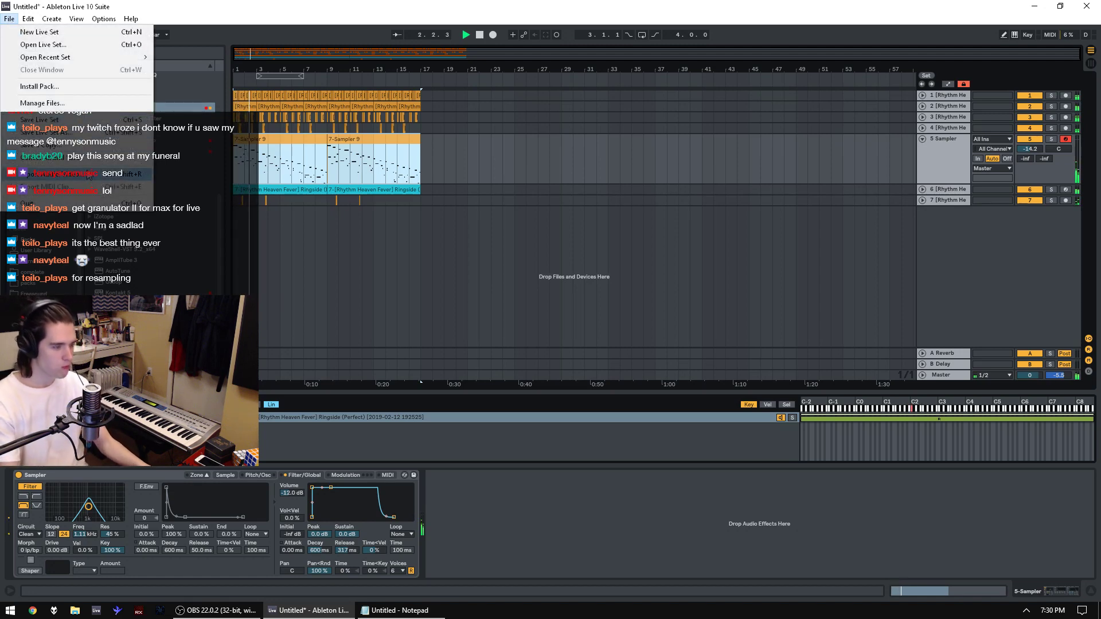
left_click(90, 174)
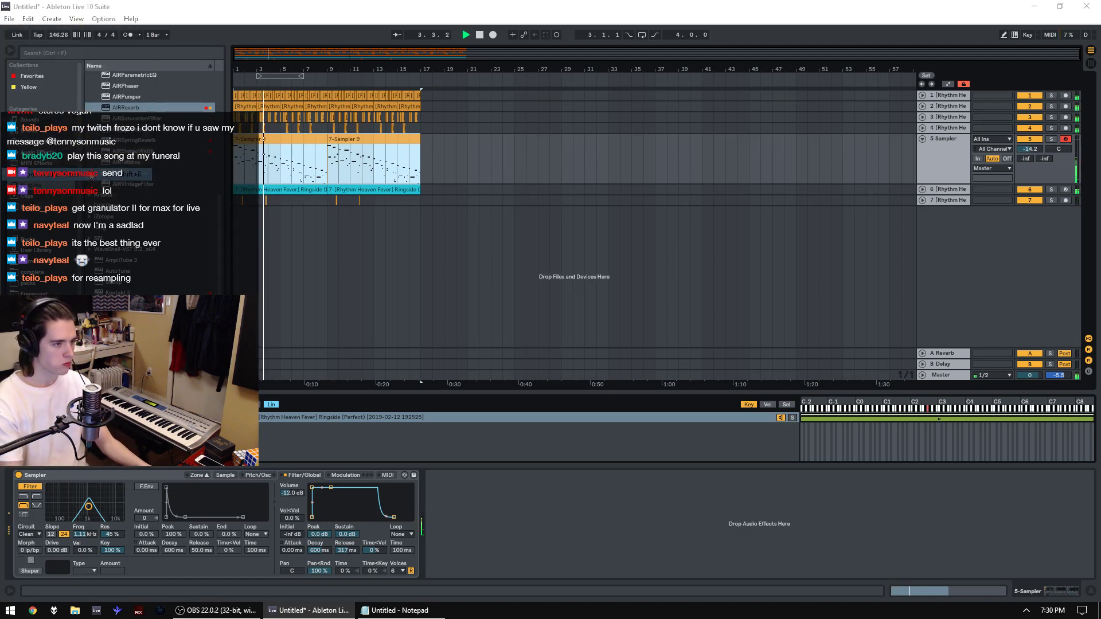
left_click(587, 323)
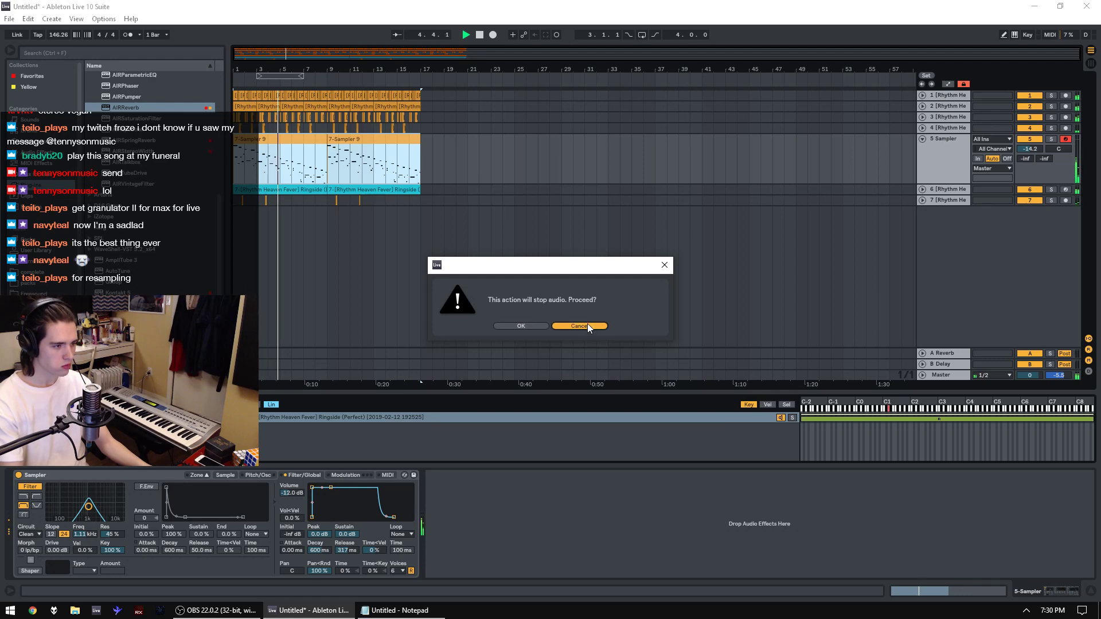
Step: Set track 4's volume to -16.2 dB and lower its EQ Eight's highest band to -8.05 dB at 17.4 kHz
left_click(922, 128)
key("space")
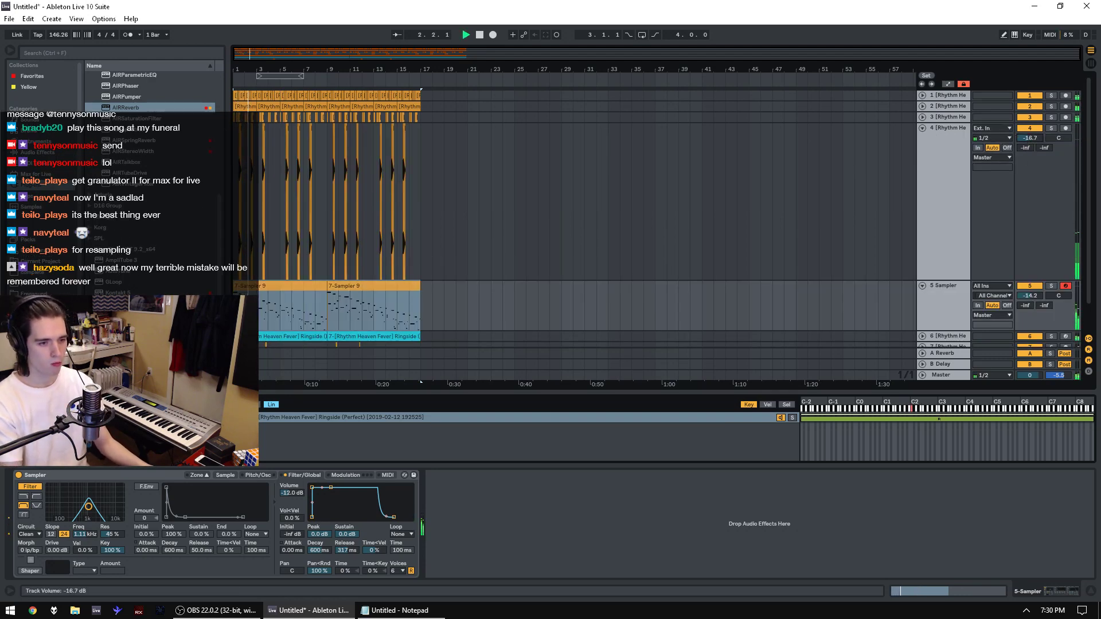
left_click(946, 149)
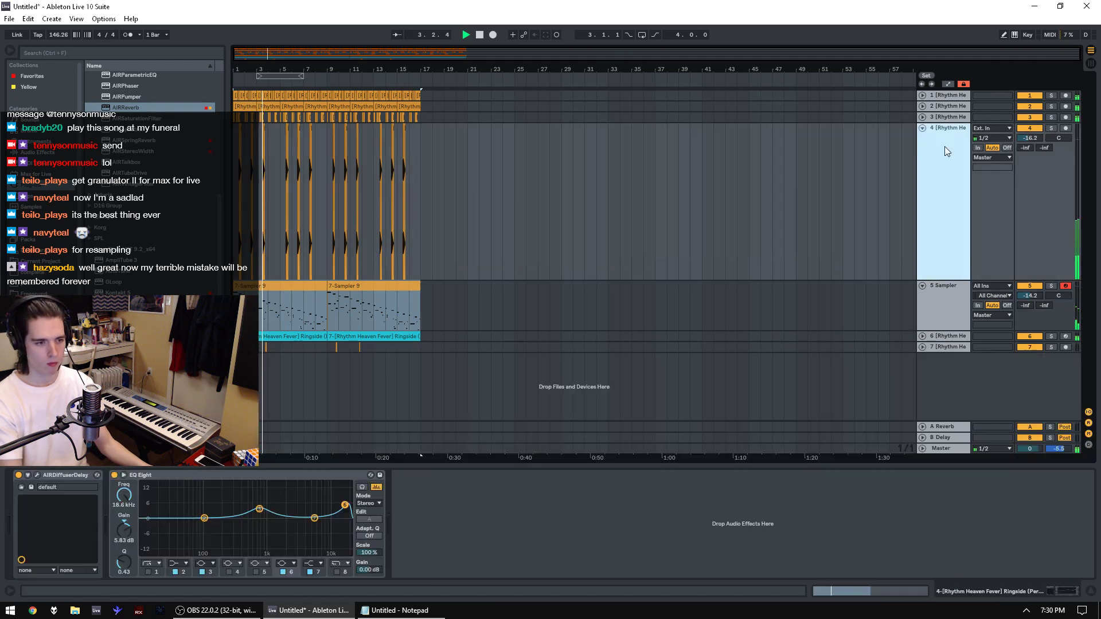
left_click_drag(344, 507, 343, 529)
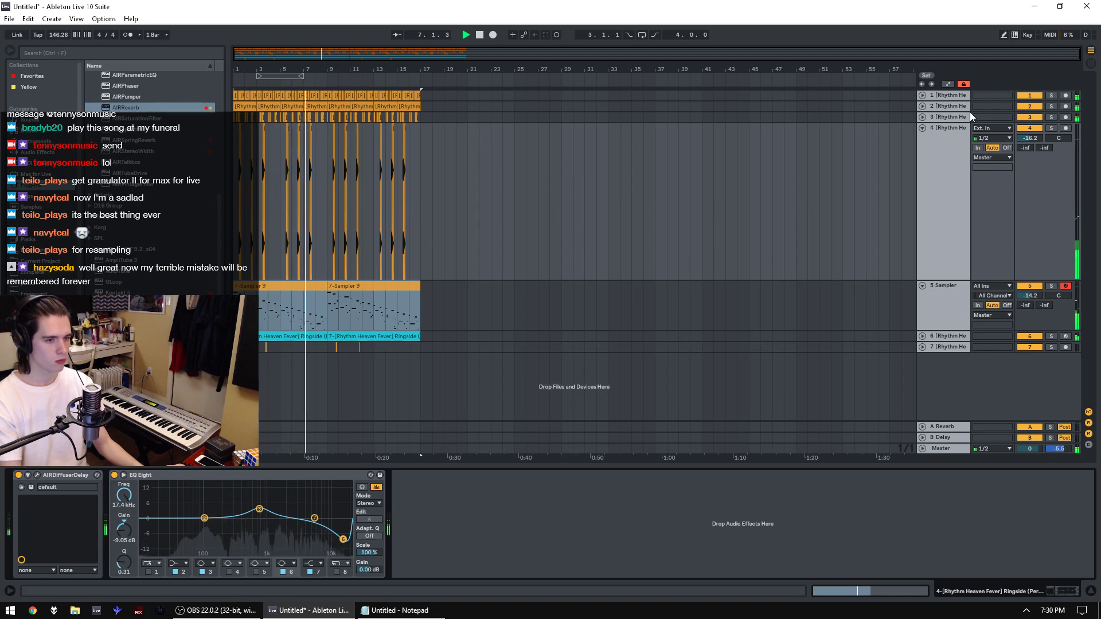
Step: Insert Auto Pan between EQ Eight and AIRReverb on track 1, with its amount at 75.4 %
left_click(946, 97)
left_click(38, 152)
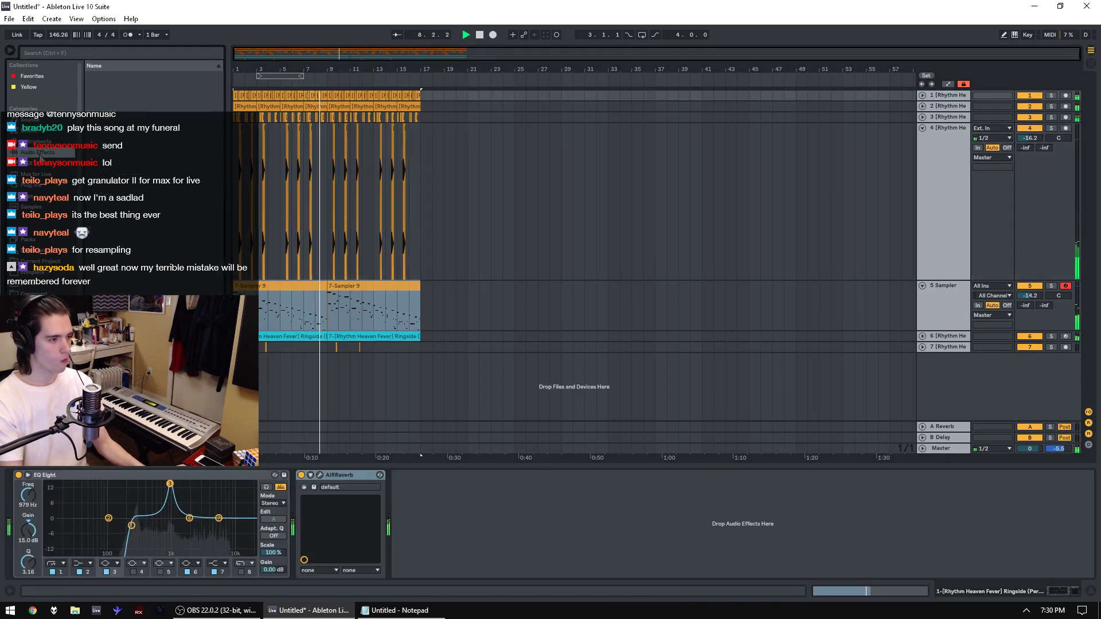
left_click(117, 109)
left_click_drag(115, 108, 321, 540)
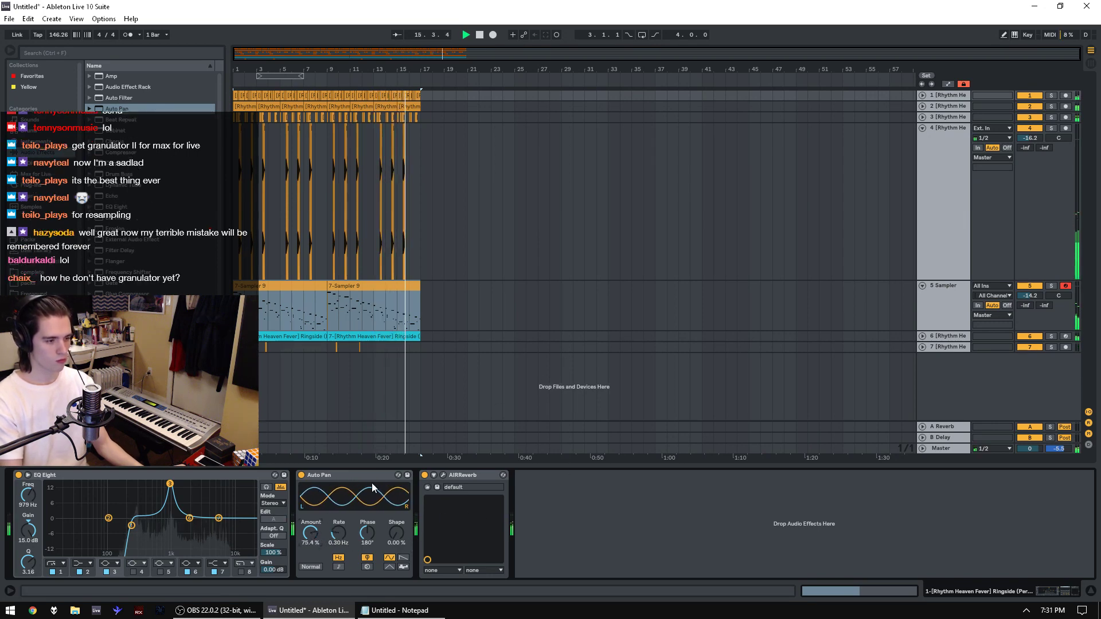
Step: On track 1's EQ Eight, set the output gain to 3.19 dB and move the peak band to 4.35 kHz at 11.3 dB
left_click_drag(276, 569, 276, 561)
left_click_drag(170, 485, 210, 492)
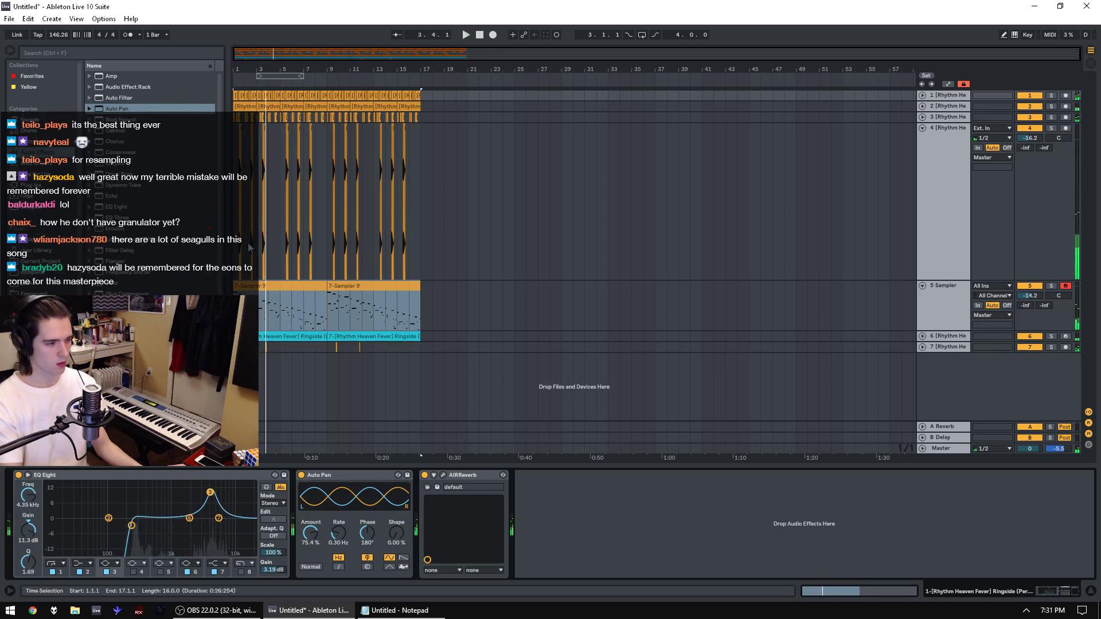
key("space")
Step: Delete track 4's clips in bars 2, 3 and 6 and set the track's volume to -13.3 dB
left_click_drag(247, 244, 272, 250)
key("Delete")
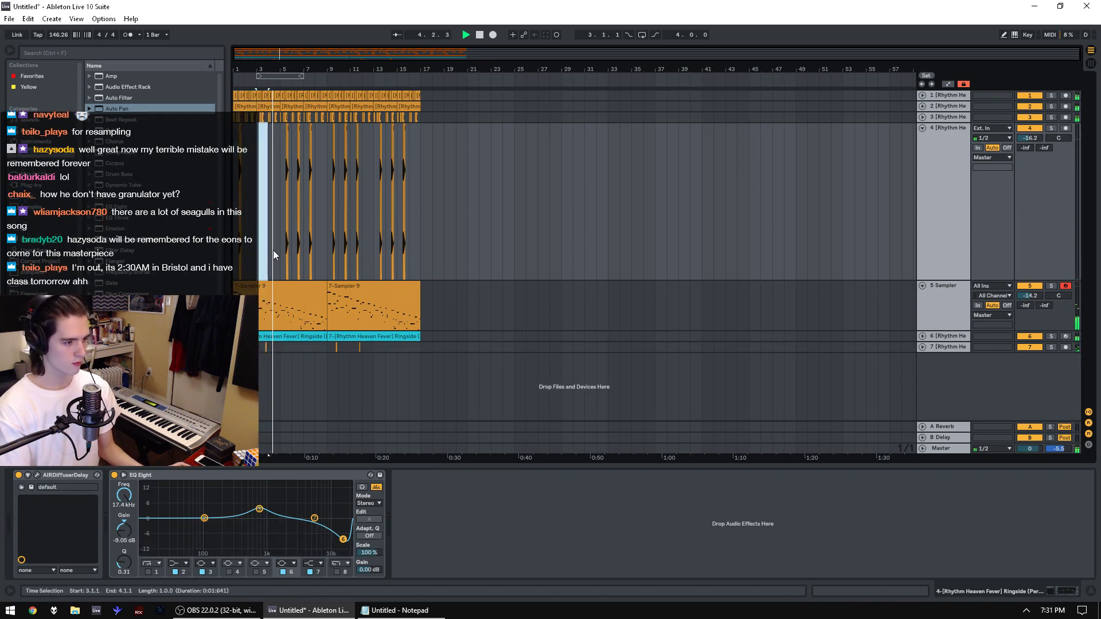
left_click_drag(293, 259, 315, 261)
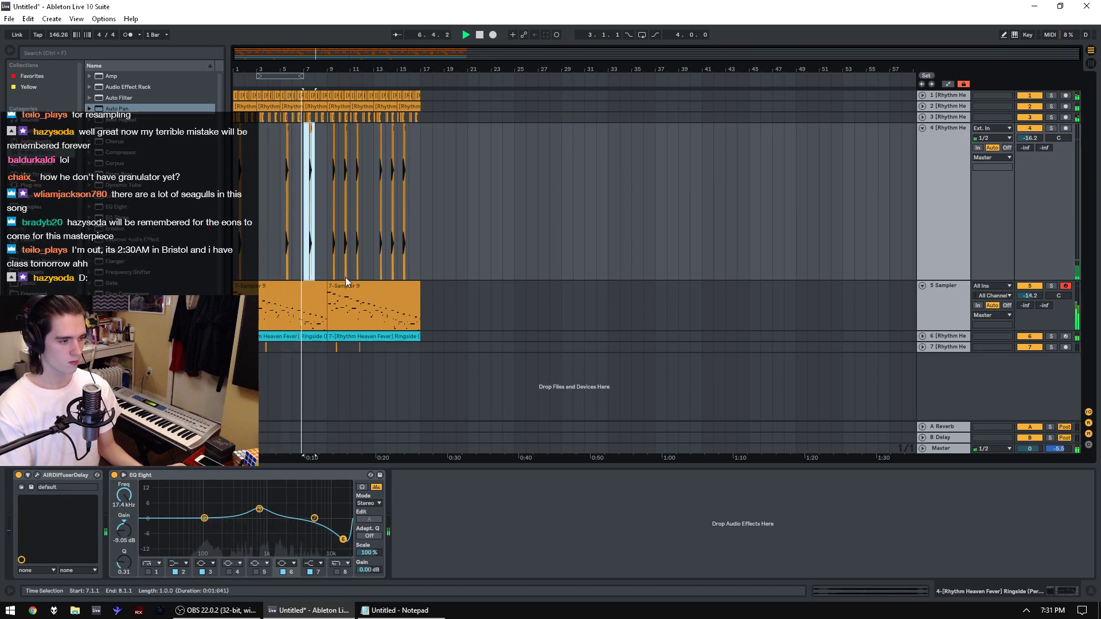
left_click_drag(1029, 138, 1030, 129)
Step: Clear track 4 from bar 9 onward and duplicate its first eight bars into bars 9 to 17
left_click_drag(326, 252, 519, 257)
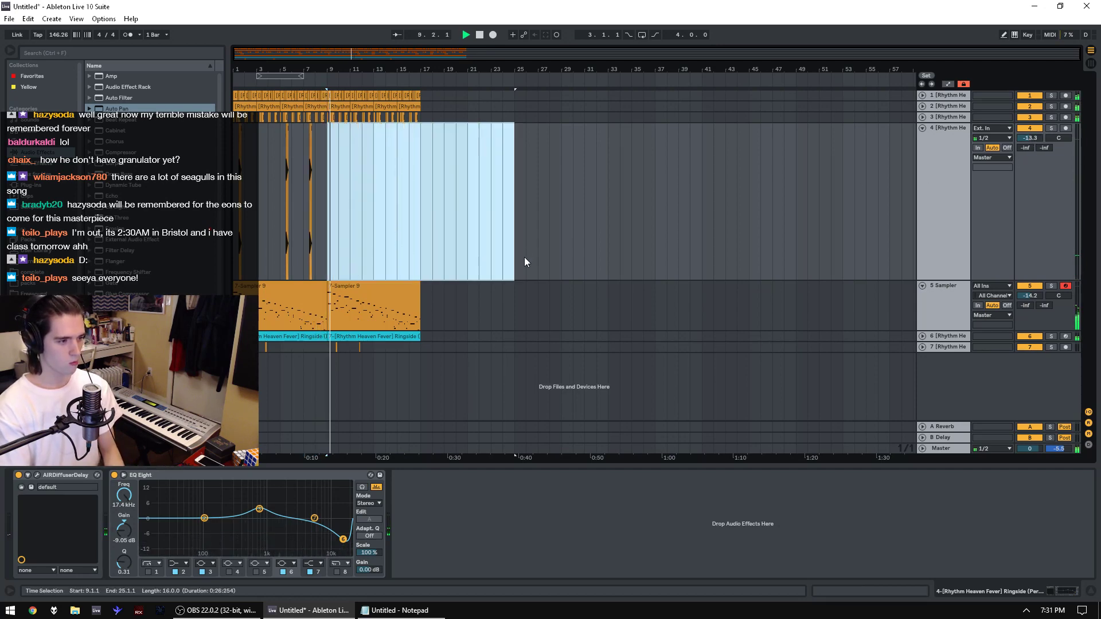
left_click_drag(338, 247, 223, 232)
left_click_drag(326, 222, 177, 222)
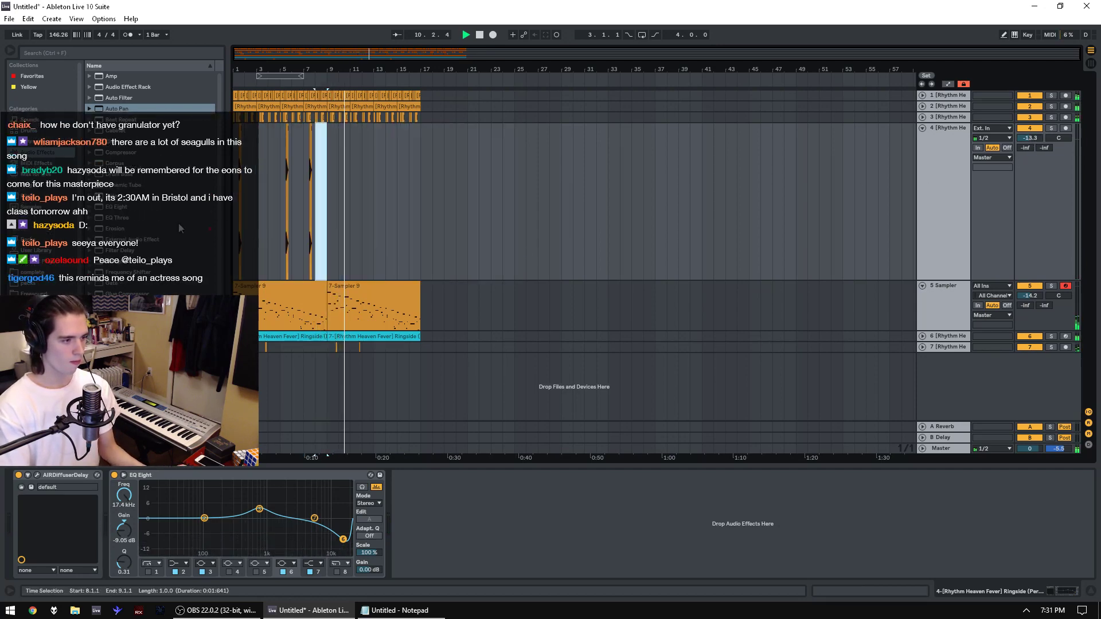
key("ctrl+d")
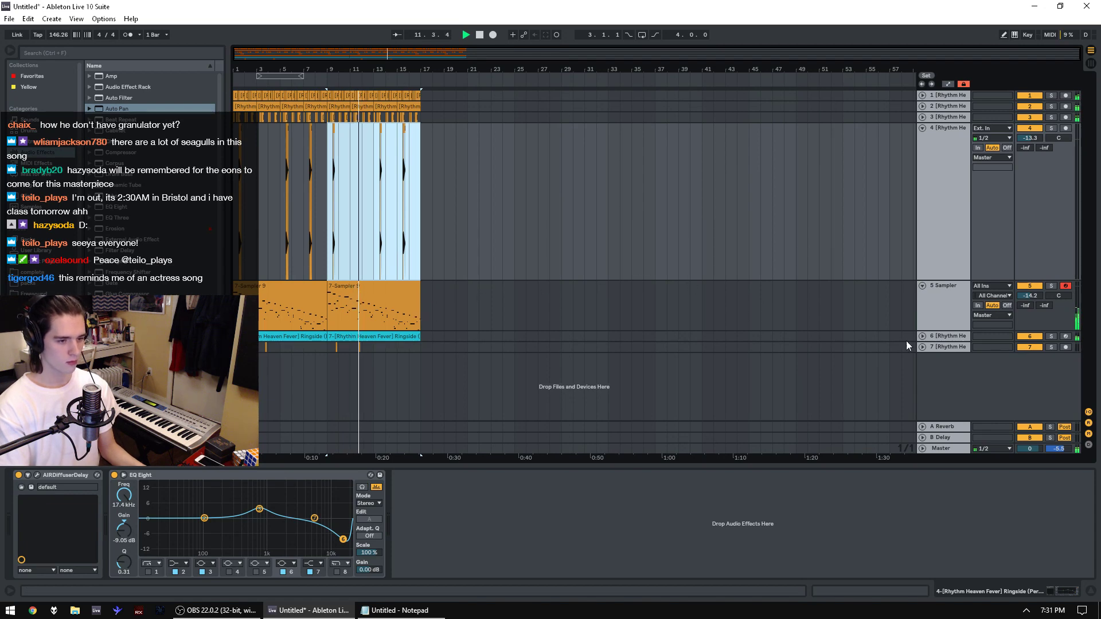
Step: Unfold track 6, set its volume to -2.4 dB and pan it to 42L
left_click(922, 337)
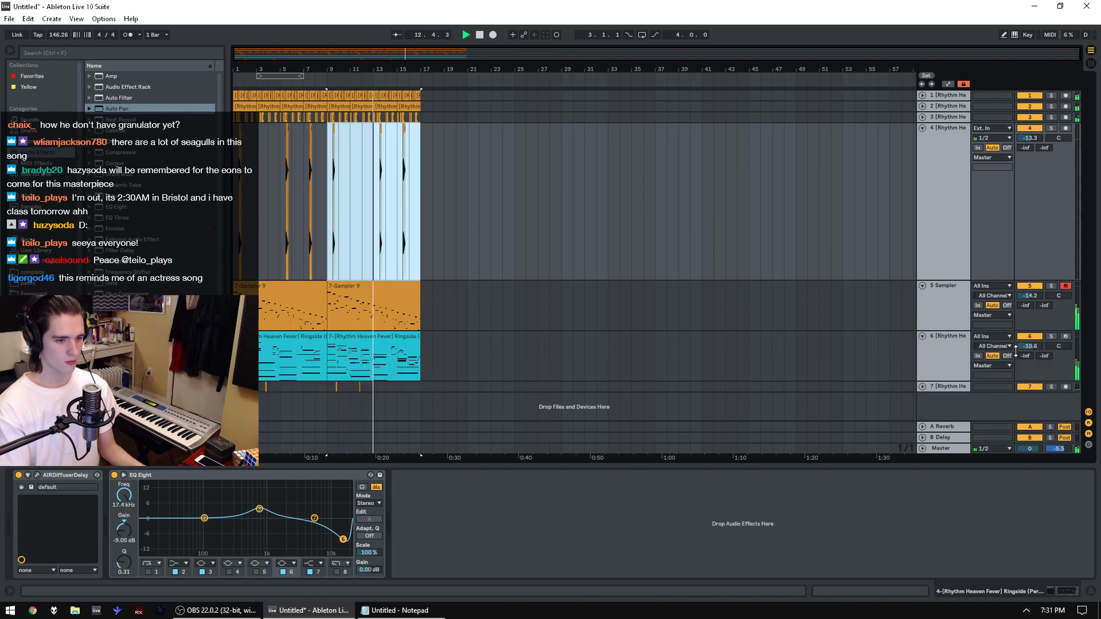
left_click(1030, 346)
left_click_drag(1030, 346, 1029, 344)
left_click_drag(1046, 381, 1035, 330)
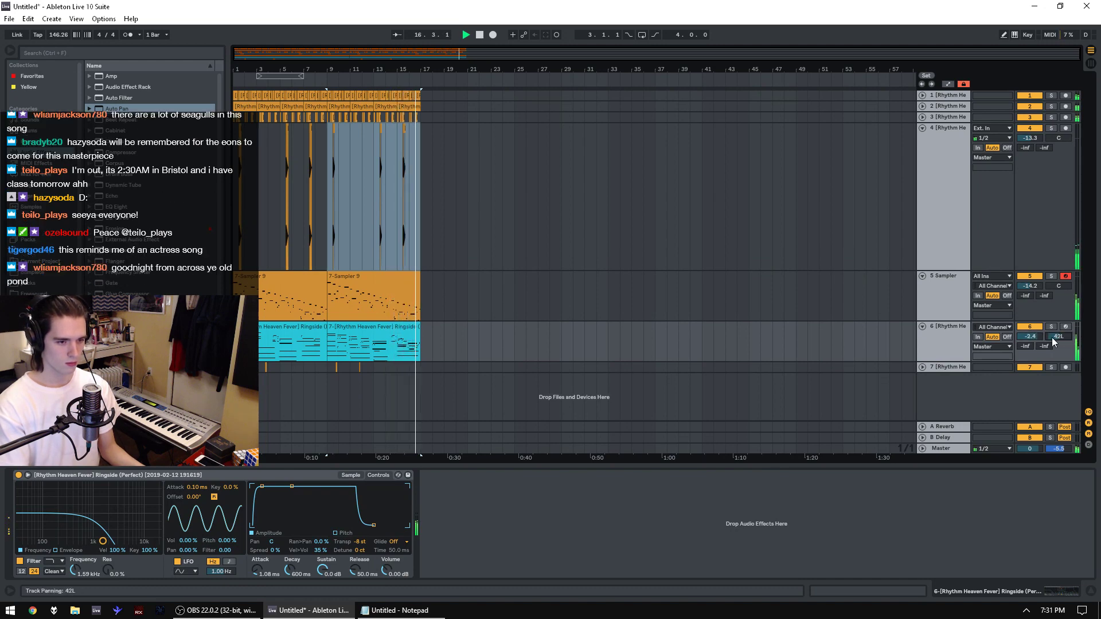
Step: Replay the arrangement from bar 1 and set track 6's pan to 34L
left_click(302, 327)
key("space")
key("space")
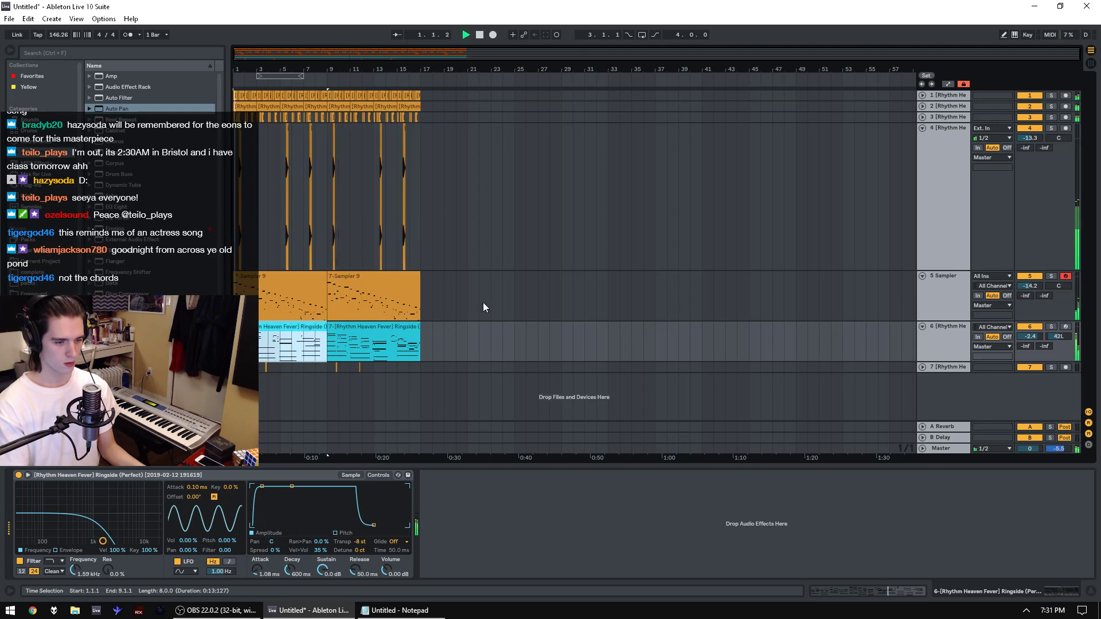
left_click_drag(1056, 361, 1057, 332)
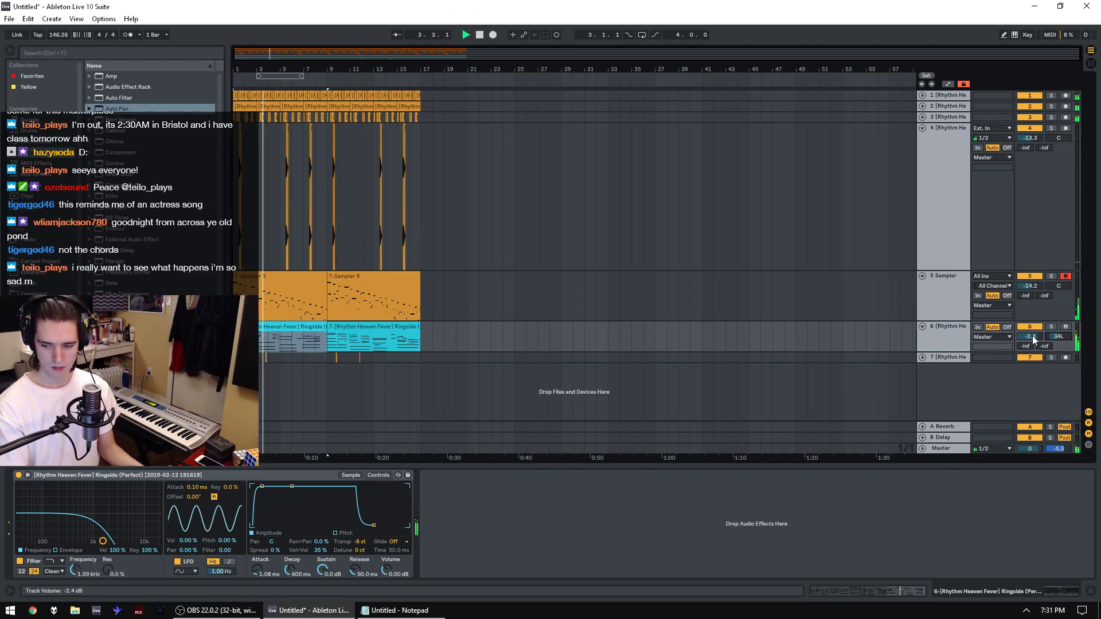
key("space")
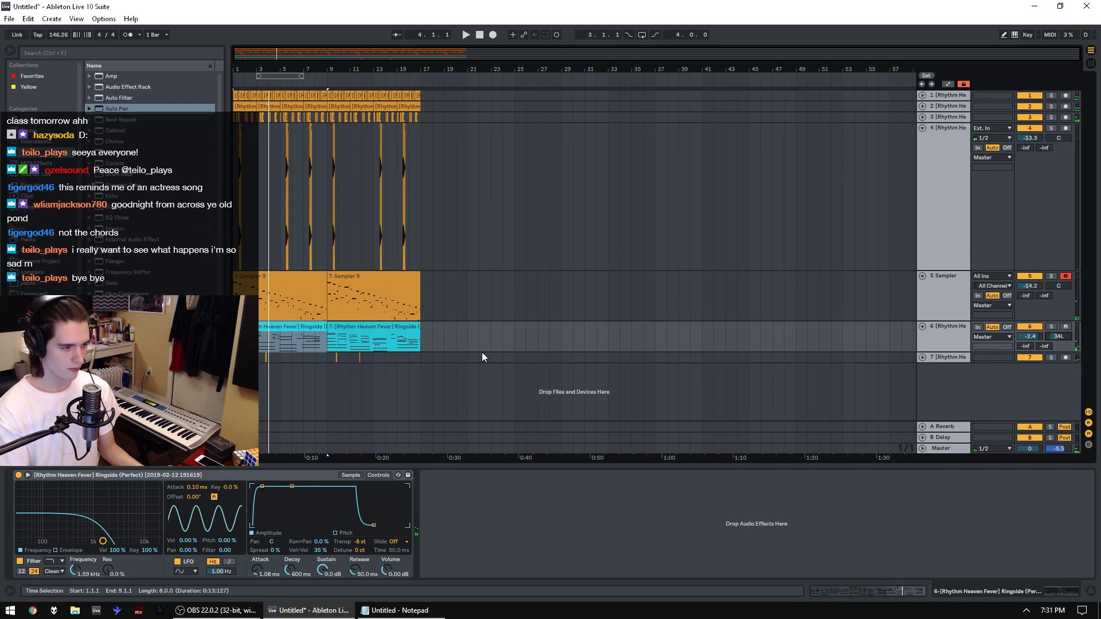
Step: Export the 16-bar arrangement from the Master as an MP3 named youtube-samplesong on the Desktop
left_click(388, 342, "shift")
left_click(379, 277, "shift")
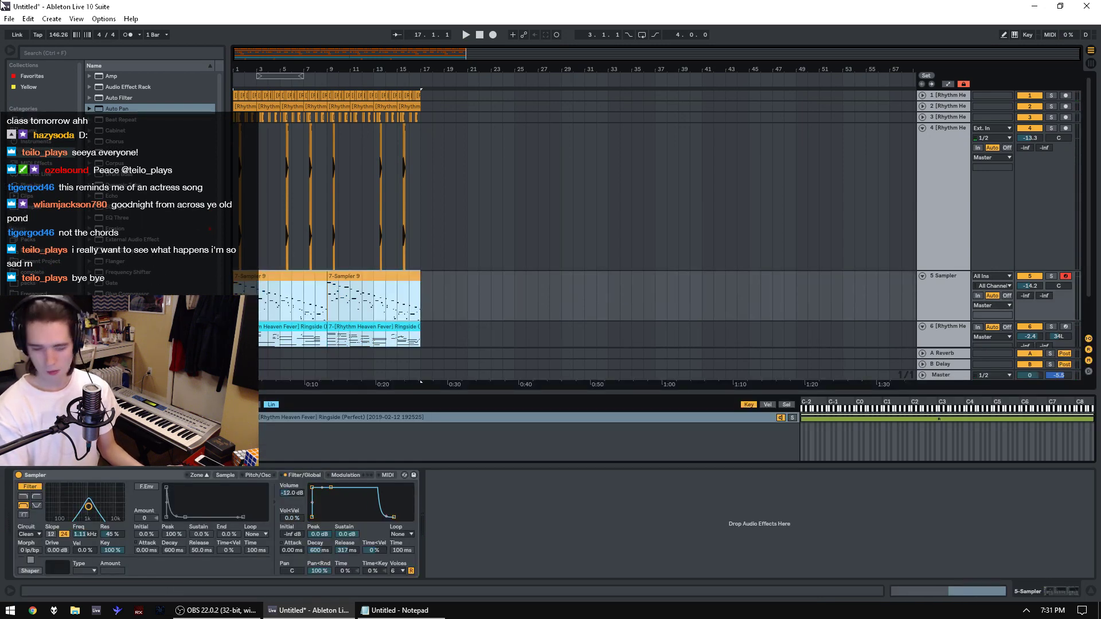
left_click(8, 18)
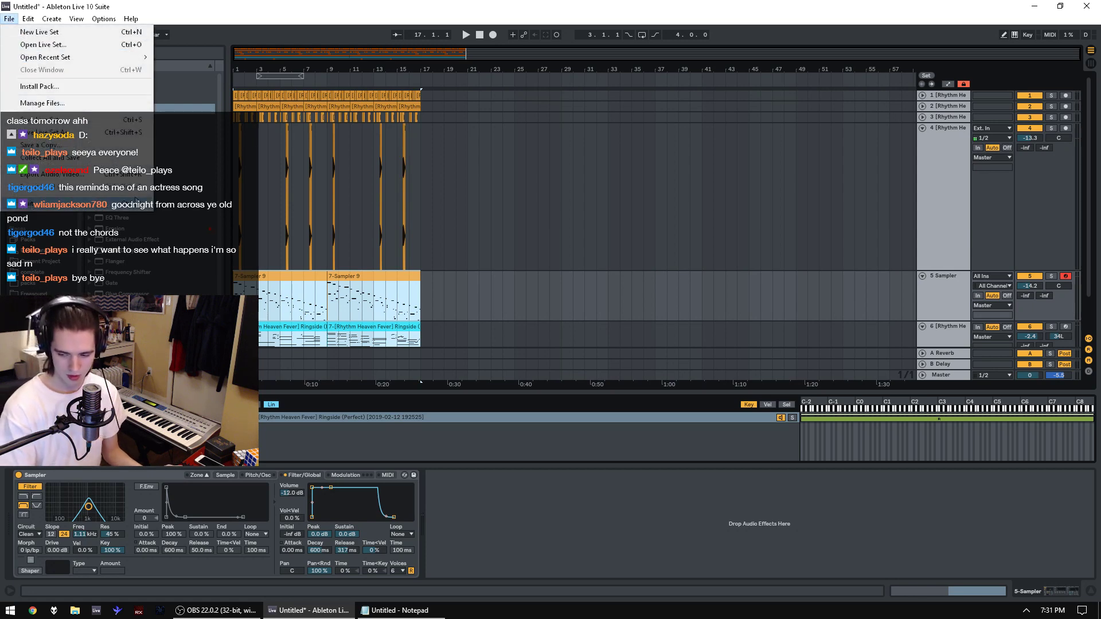
left_click(115, 175)
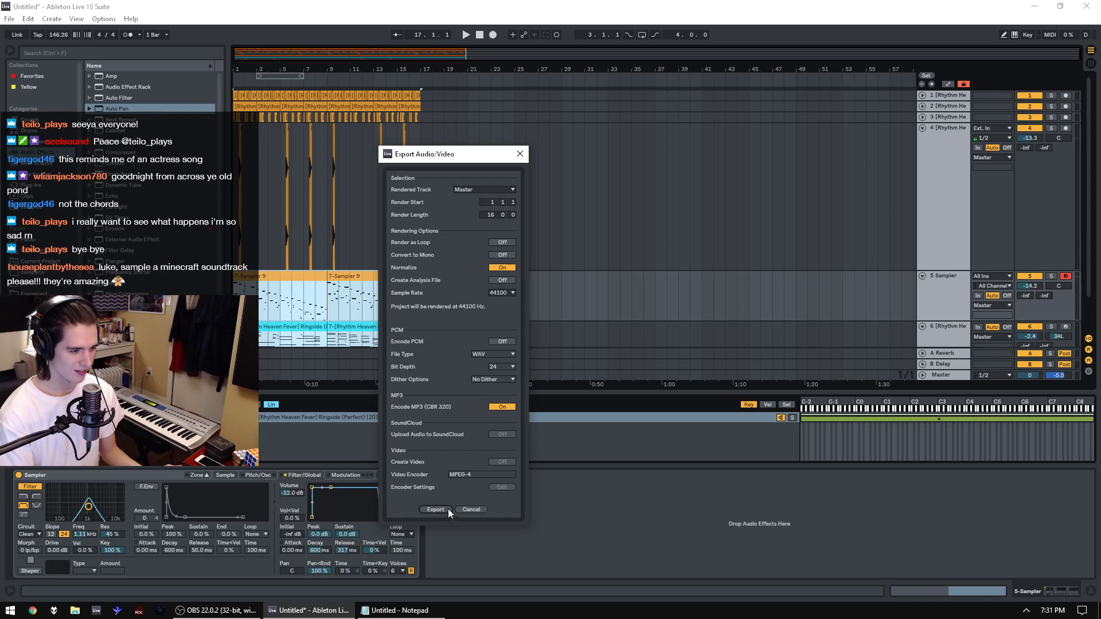
left_click(448, 509)
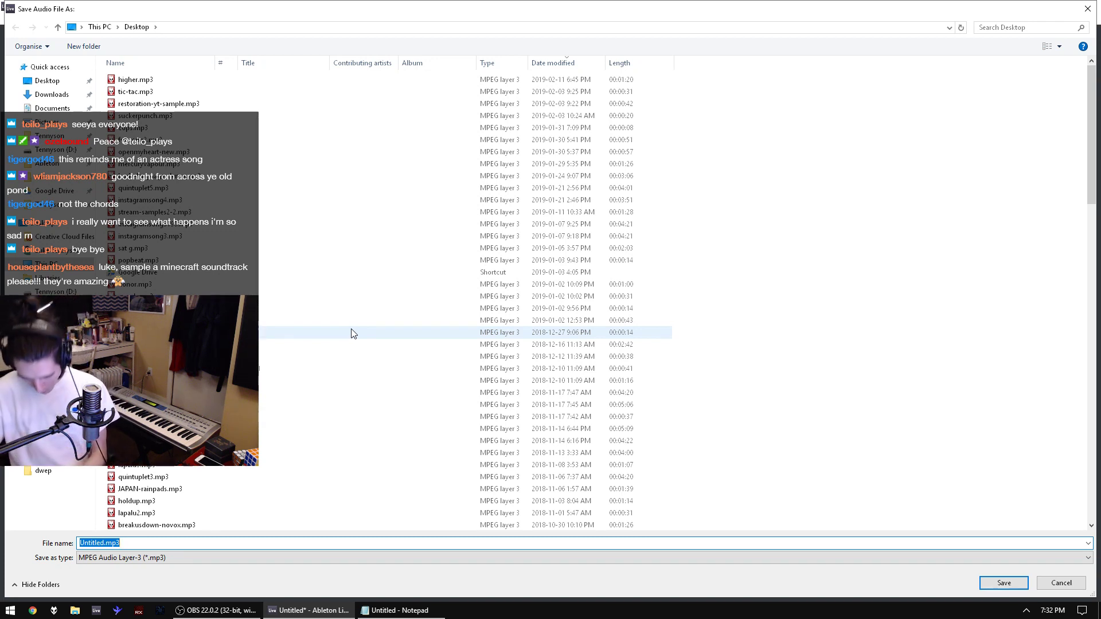
type("youtube-samplesong")
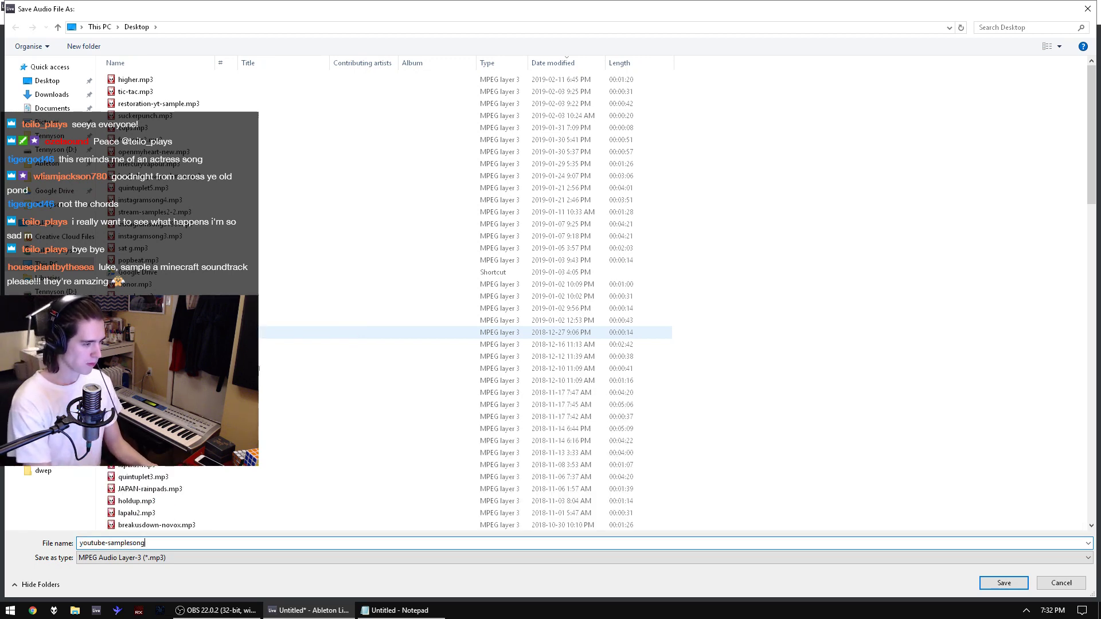
key("Return")
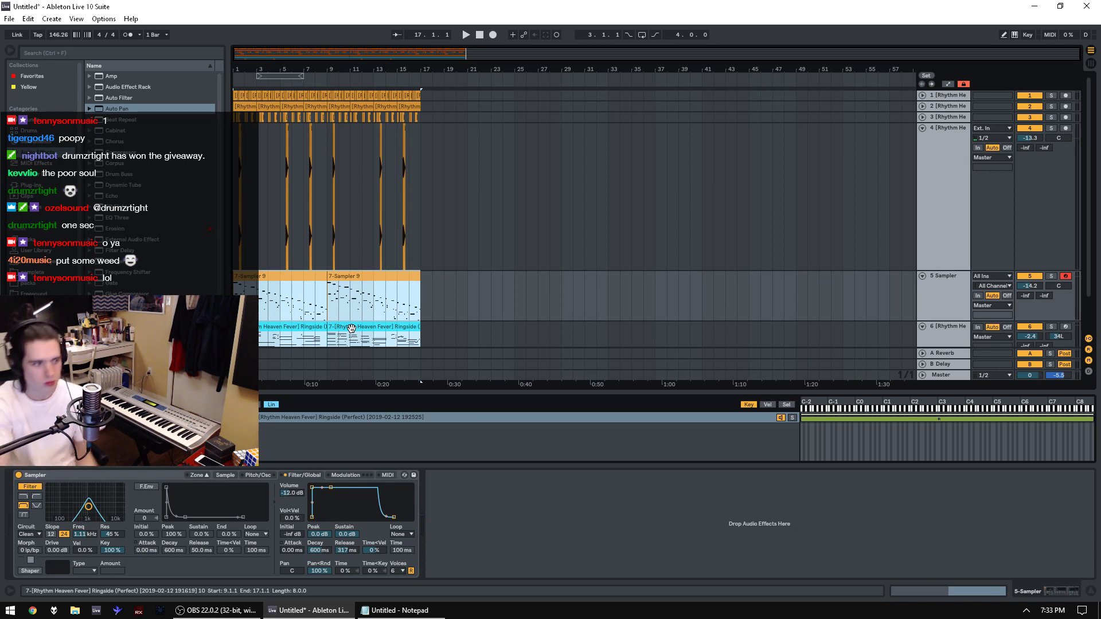
Step: Insert an EQ Eight ahead of the reverb on the Master and set its band 8 high cut to 4.45 kHz with Q 0.10
key("space")
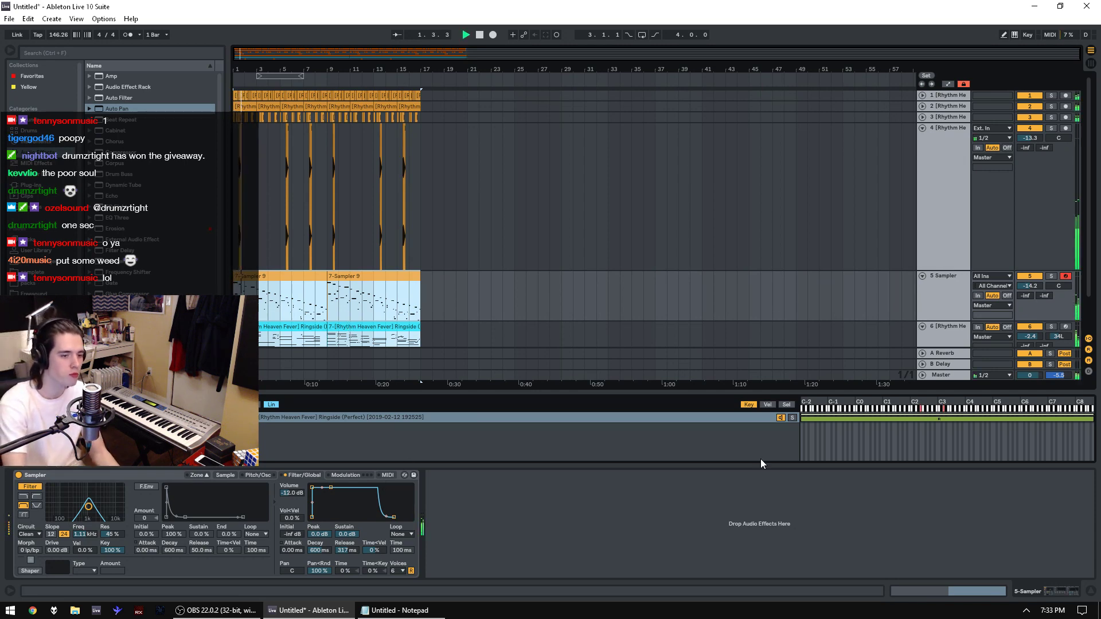
left_click(919, 374)
left_click_drag(152, 207, 37, 525)
left_click(242, 572)
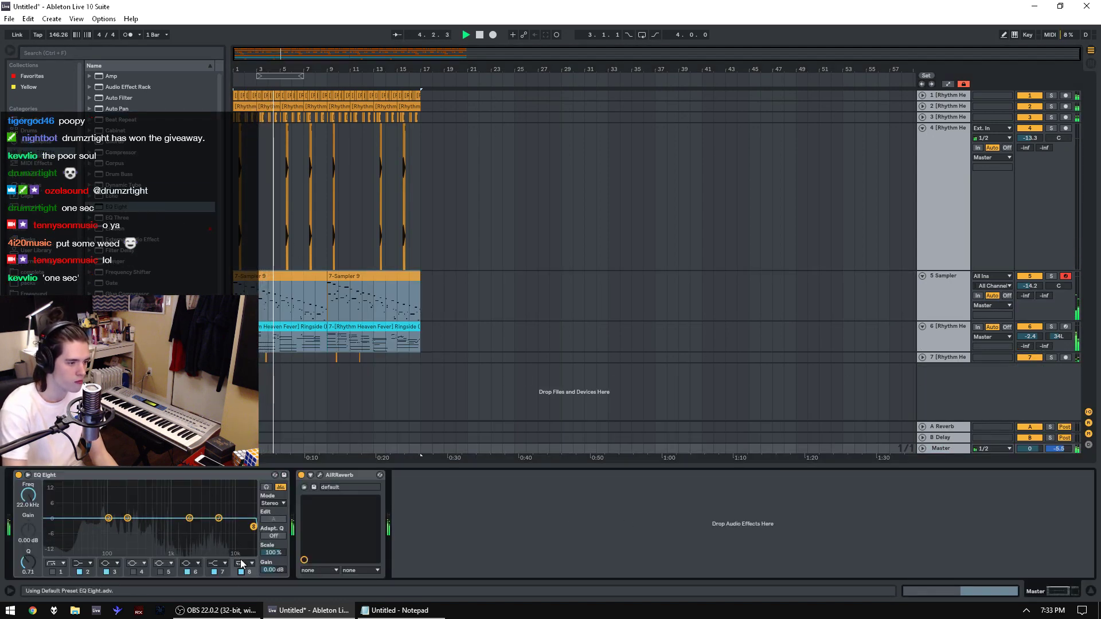
left_click_drag(251, 525, 222, 560)
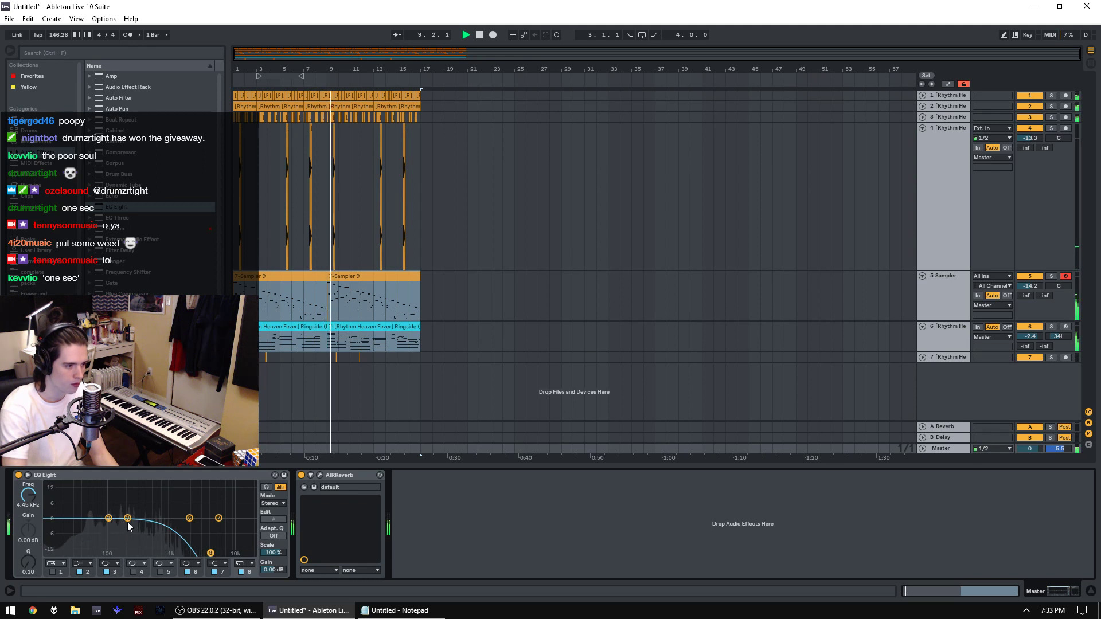
Step: Cut band 3 of the Master's EQ Eight by 11.3 dB at 667 Hz with Q 0.47
left_click_drag(127, 519, 129, 537)
left_click_drag(130, 536, 160, 544)
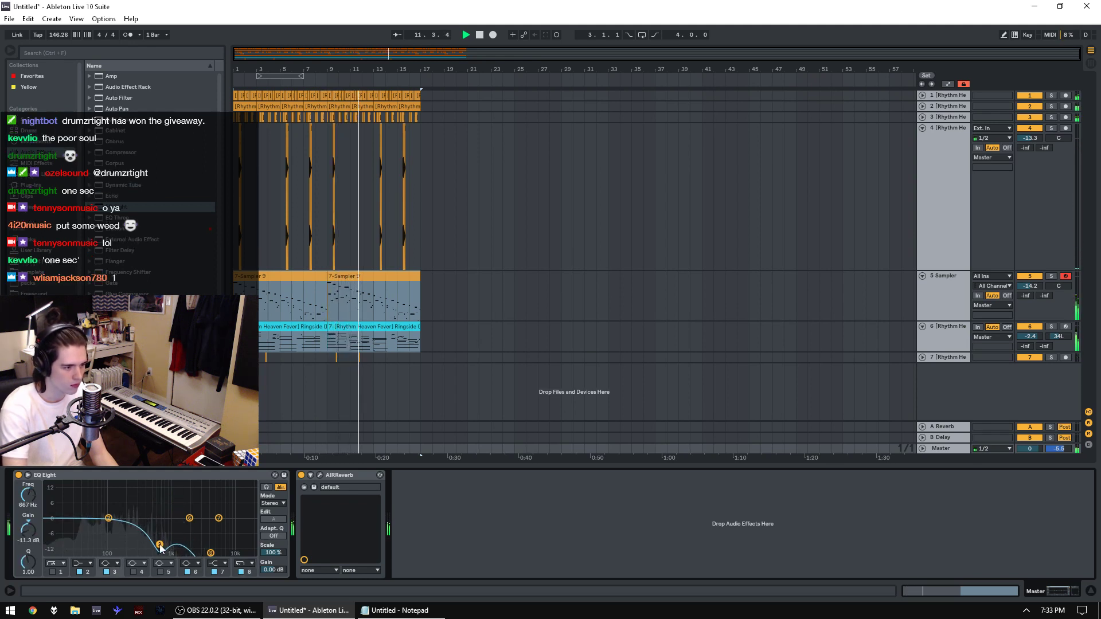
left_click_drag(28, 562, 29, 576)
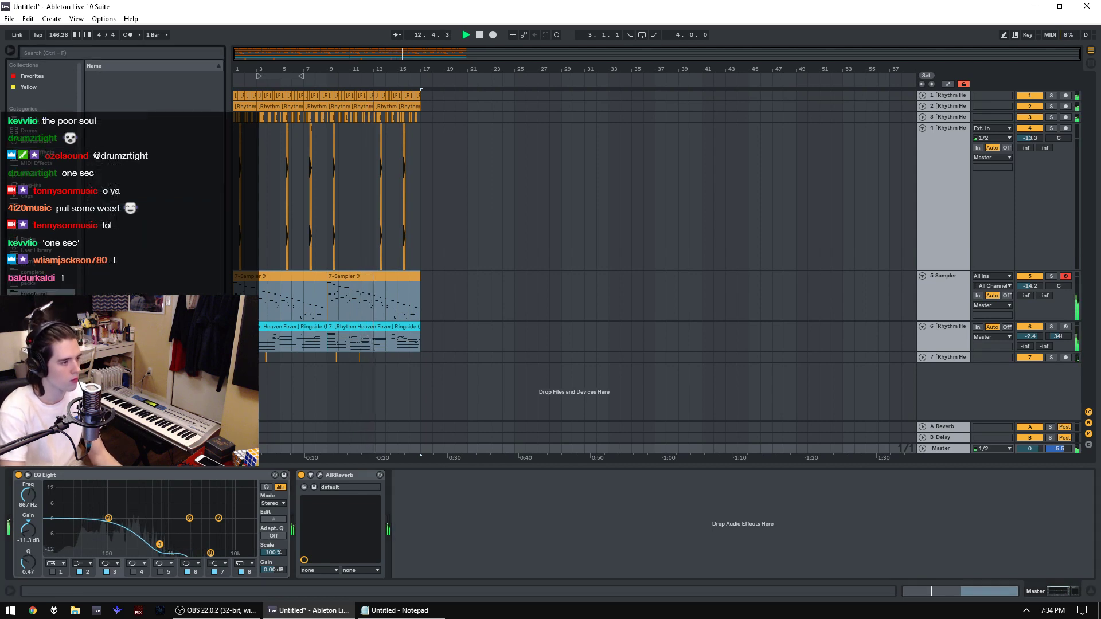
Step: Search the browser for rain, place the 240079__squashy555__rain sample on a new track at bar 1, and duplicate the clip
left_click(88, 53)
type("rain")
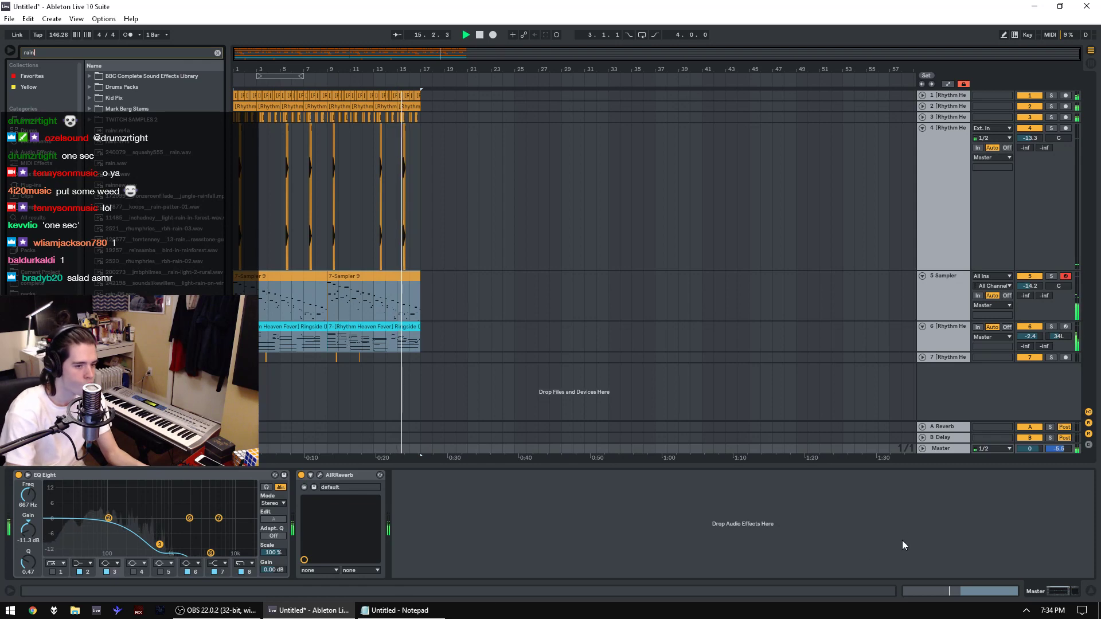
left_click(123, 153)
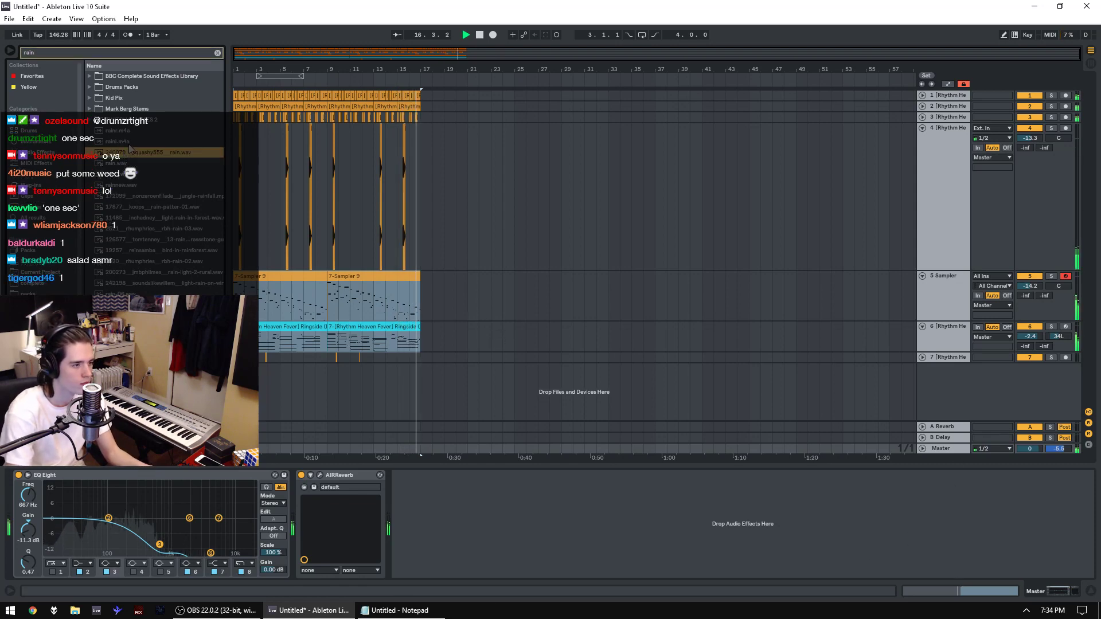
key("space")
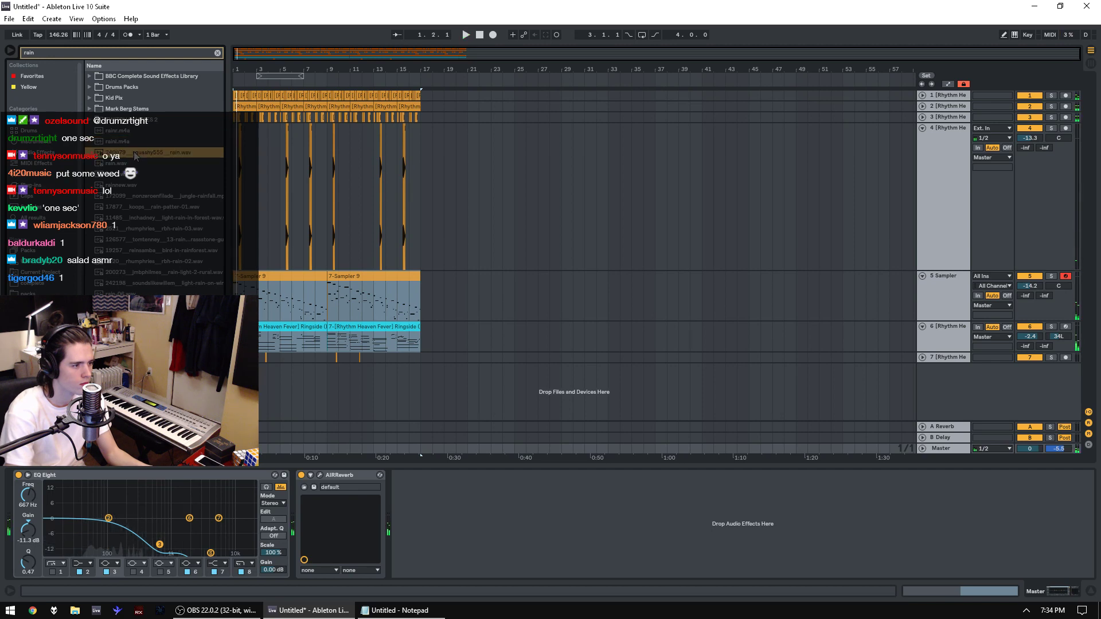
left_click_drag(133, 152, 241, 368)
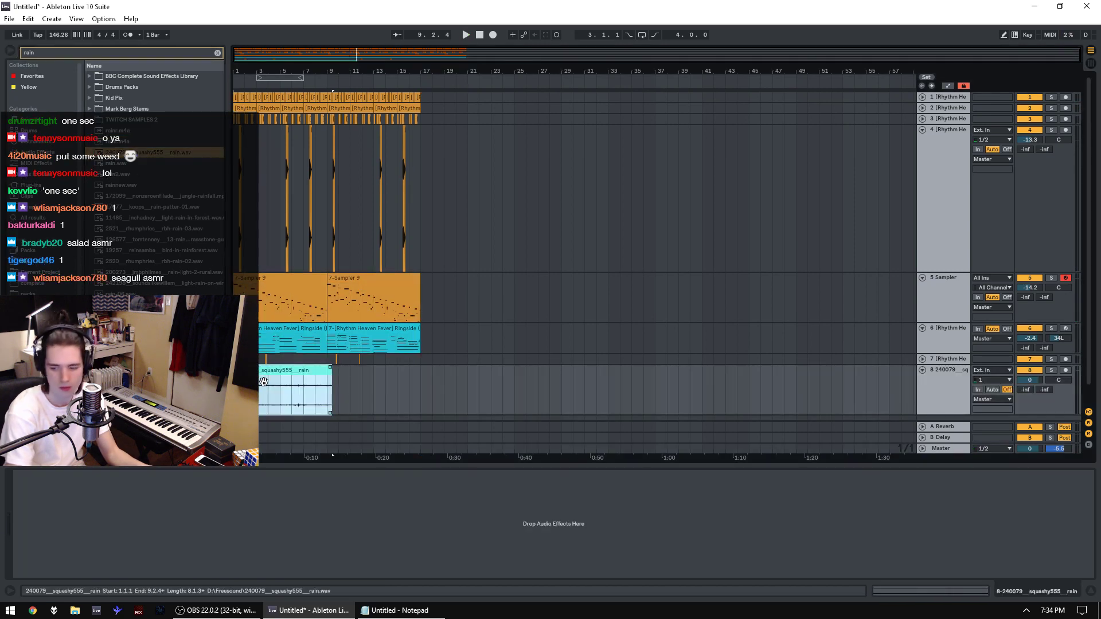
key("ctrl+d")
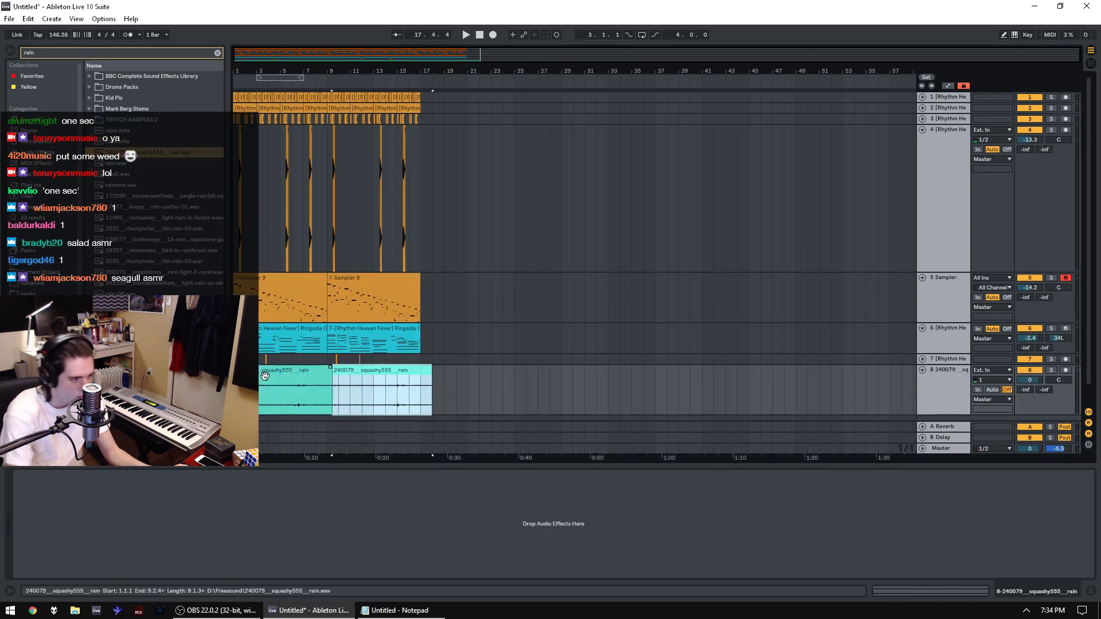
Step: Route the rain track to Ext. Out 1/2, set its volume to -10.4 dB, and play the arrangement
left_click(981, 370)
left_click(981, 370)
left_click(989, 399)
left_click(995, 409)
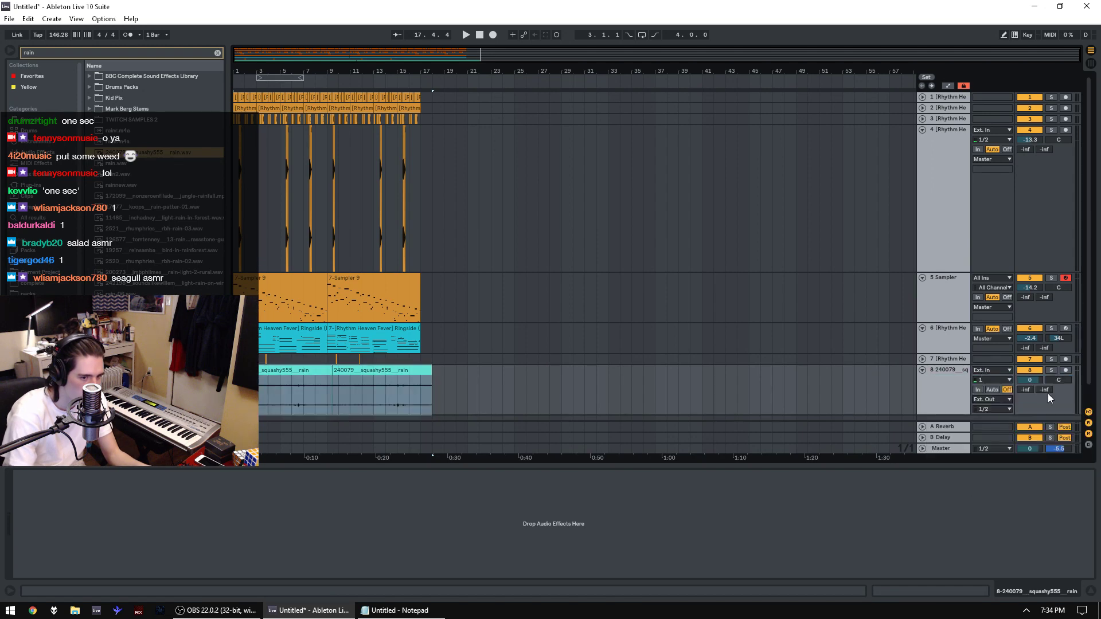
left_click_drag(1030, 380, 1030, 403)
key("space")
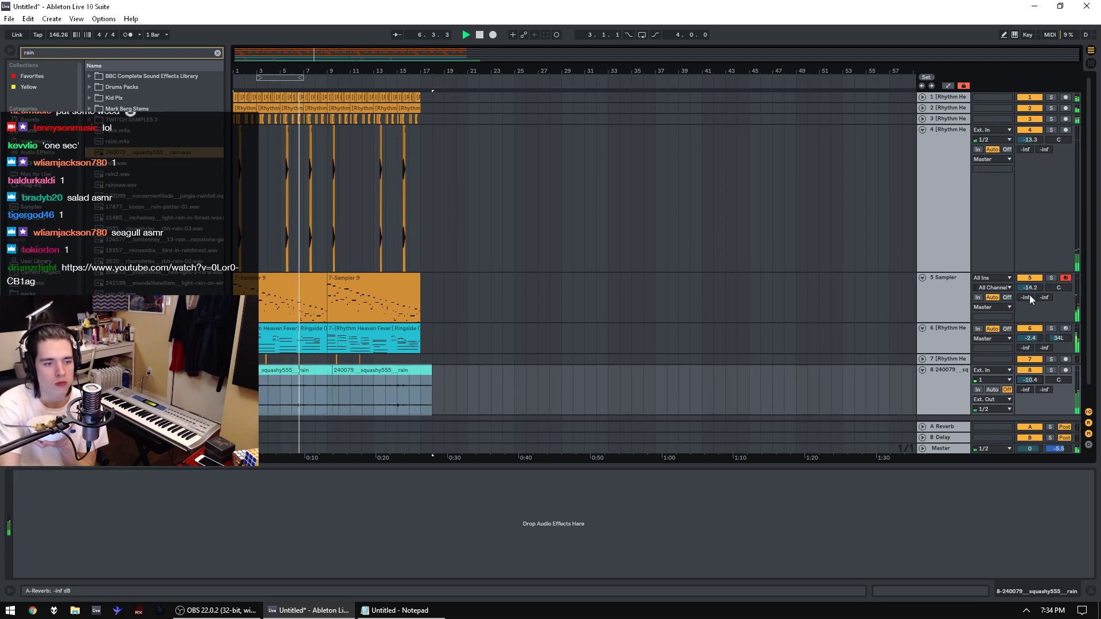
Step: Set the Sampler track's volume to -20.0 dB while balancing it against the rain, and replay the arrangement
left_click_drag(1030, 379, 1029, 365)
left_click_drag(1038, 289, 1038, 300)
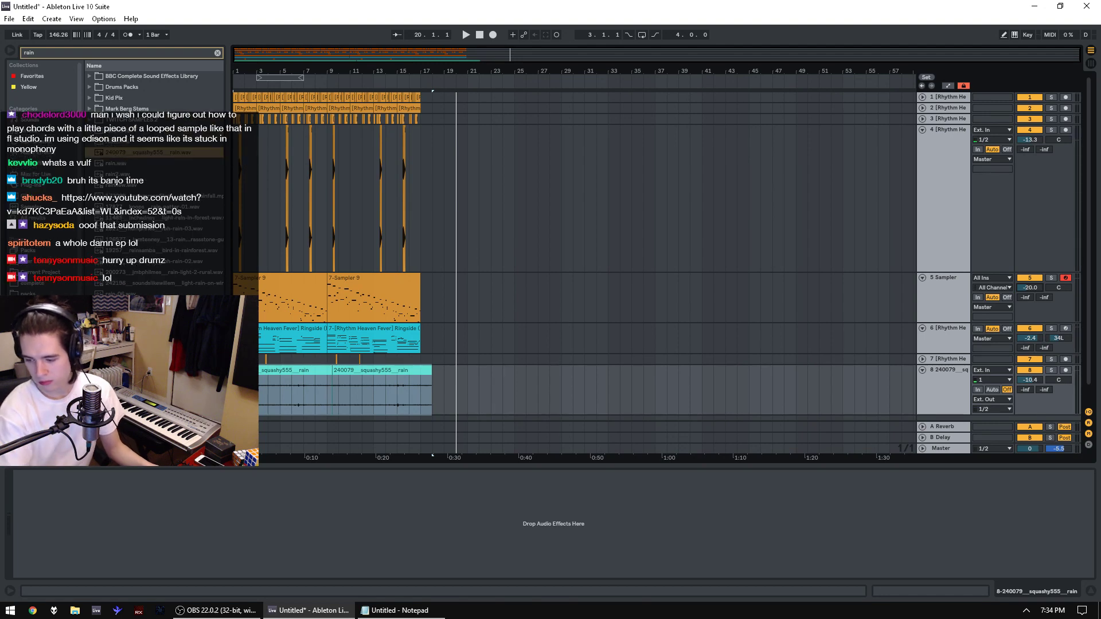
key("space")
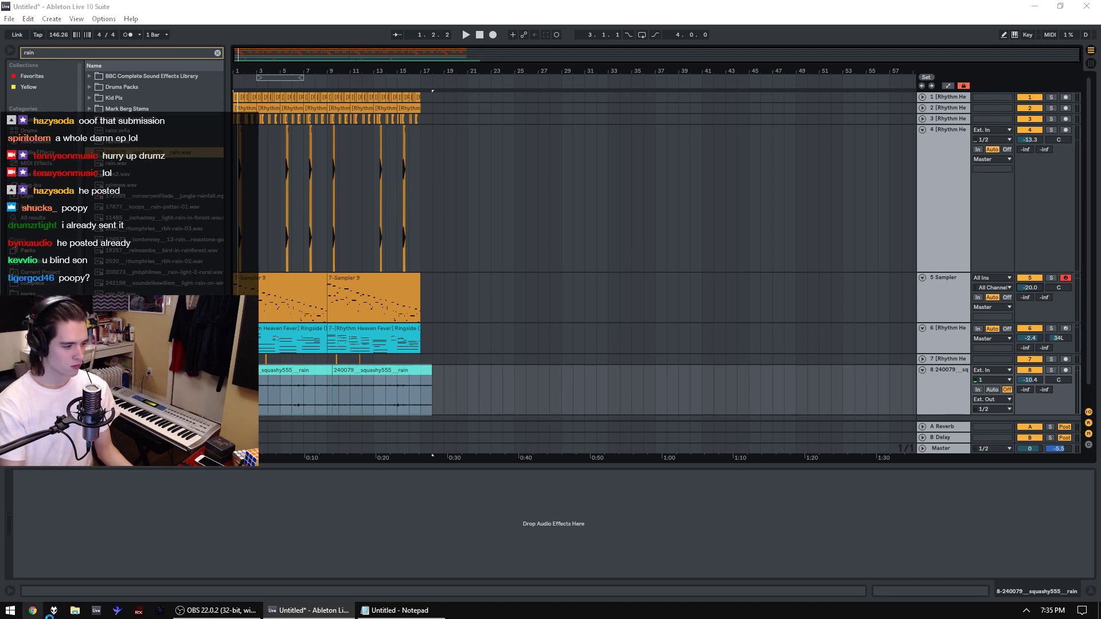
key("super+1")
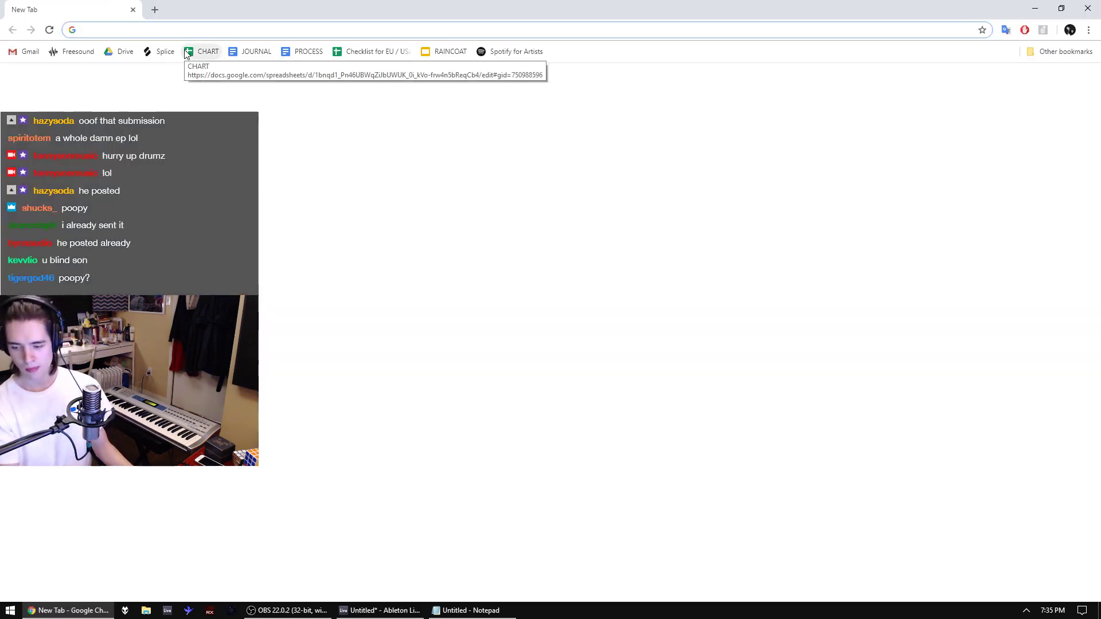
left_click(77, 610)
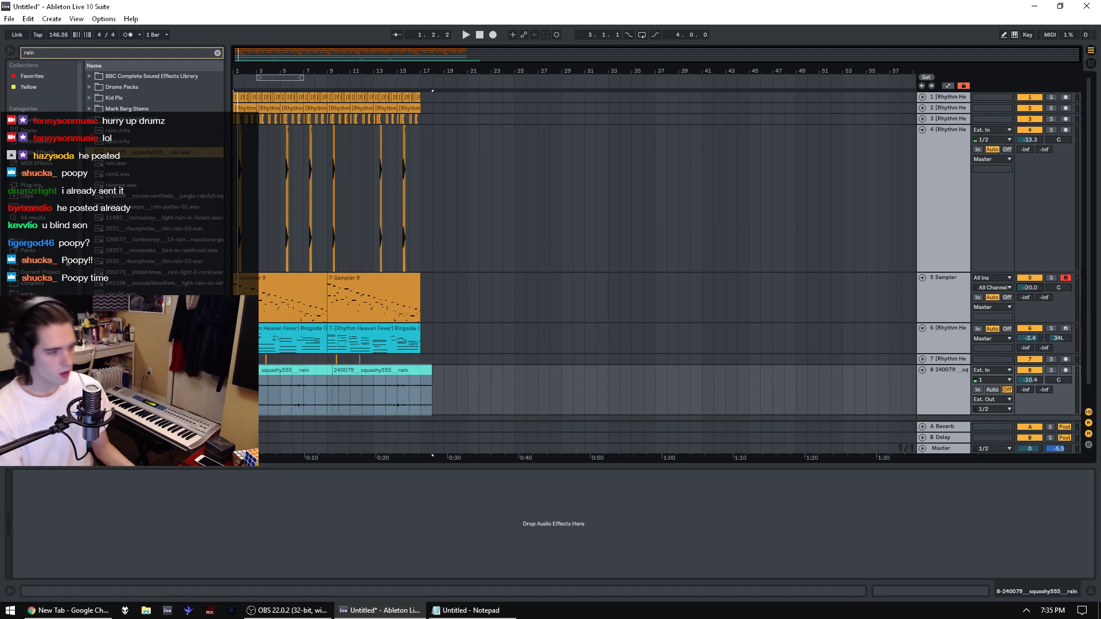
Step: Delete the rain audio past bar 17, select both rain clips, and play the arrangement
left_click_drag(455, 395, 419, 396)
key("Delete")
left_click(396, 374)
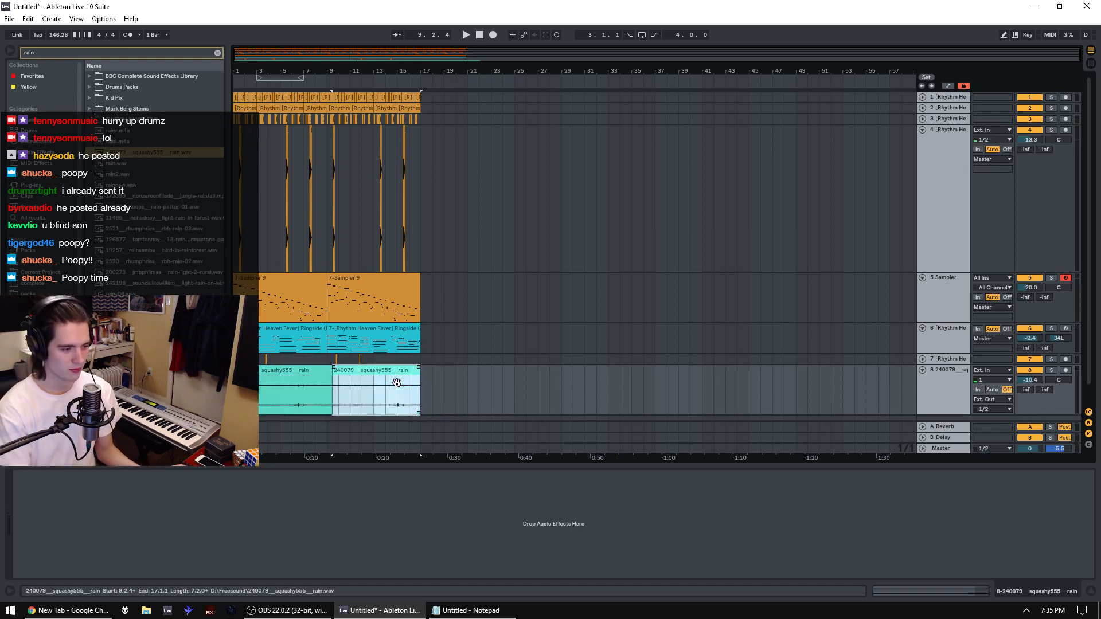
left_click(280, 374, "shift")
key("space")
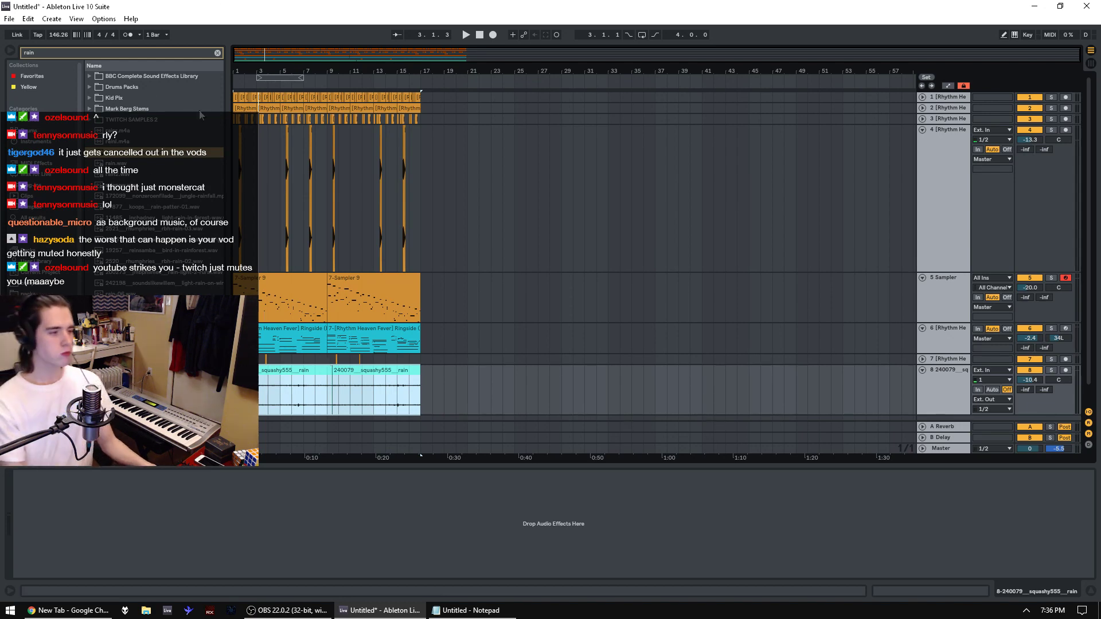
Step: Export the 16 bars with the rain layer as an MP3 named youtube-samplesong2.mp3 on the Desktop
left_click(9, 19)
left_click(33, 182)
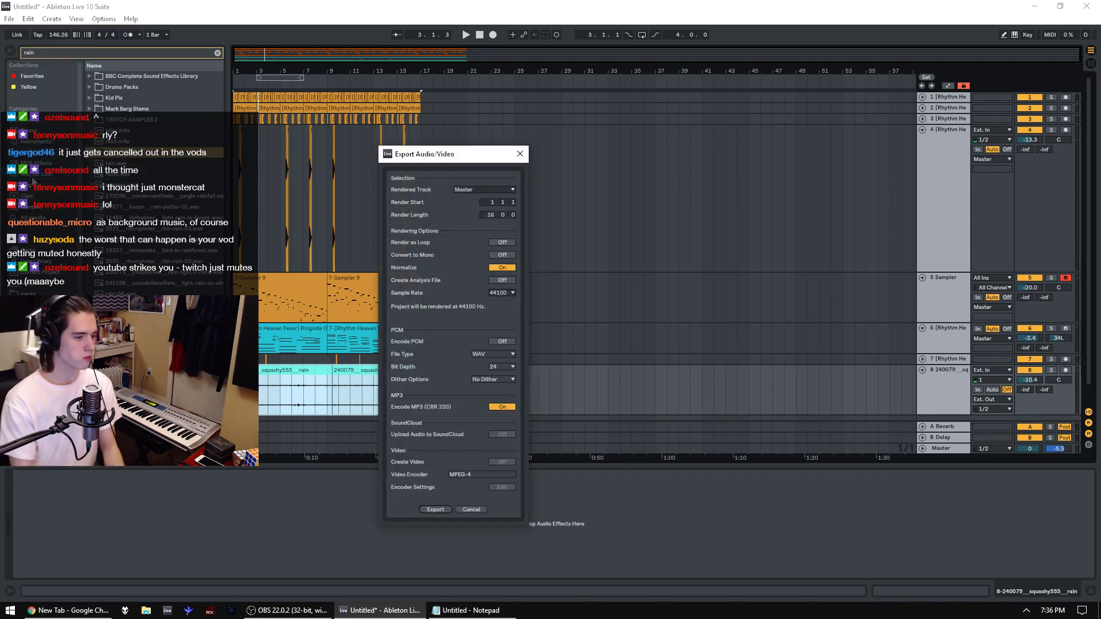
left_click(435, 509)
left_click(84, 543)
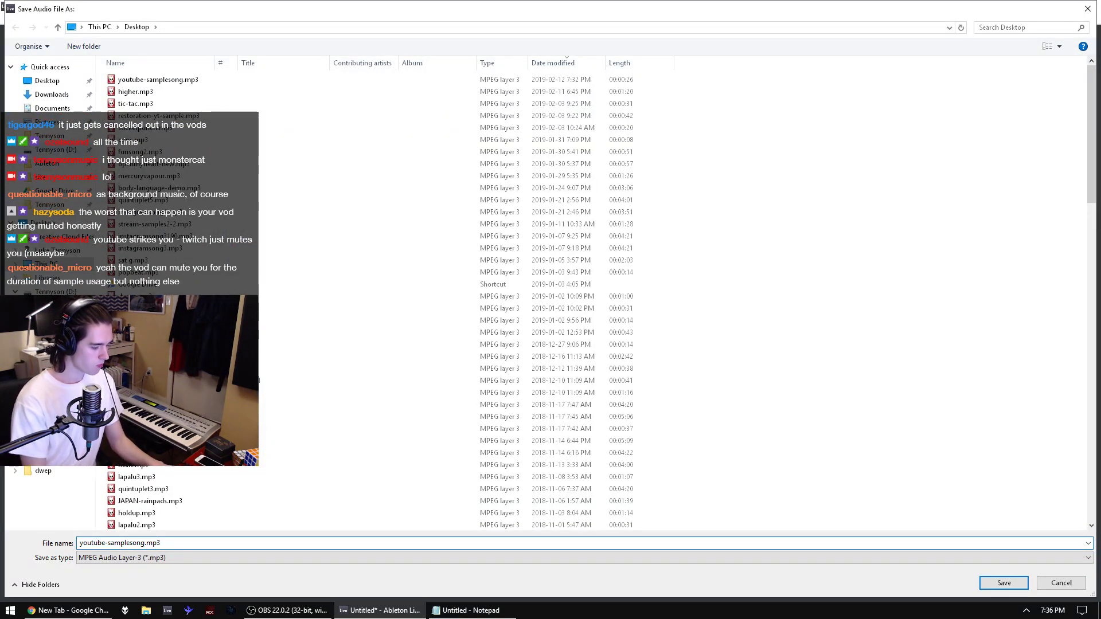
key("Return")
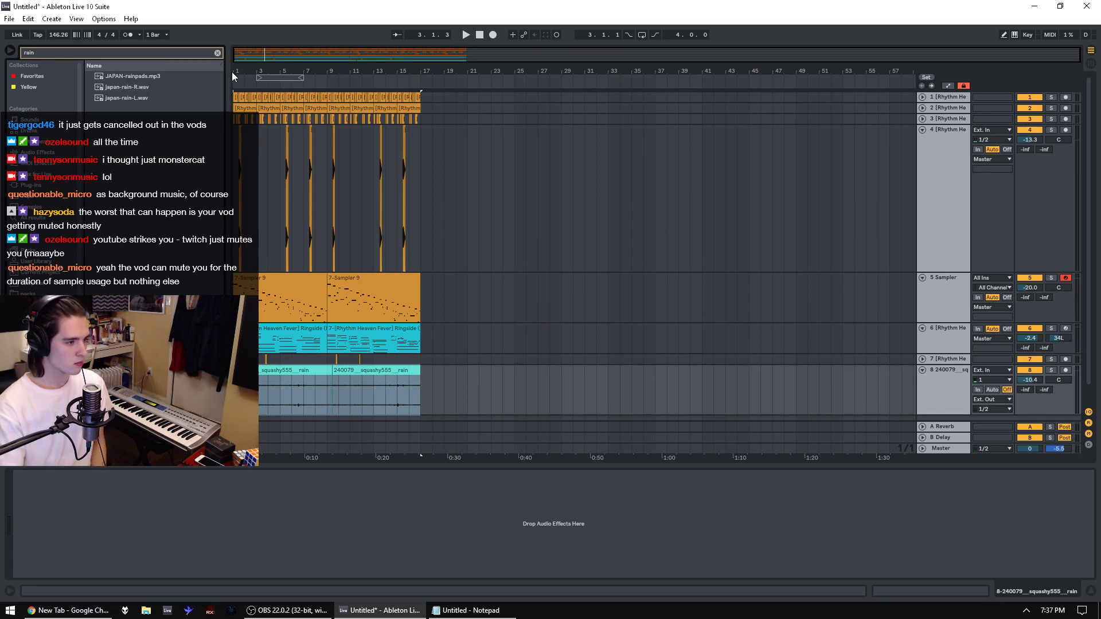
Step: Clear the browser search, place youtube-samplesong2.mp3 on the rain track at bar 26, and play it
left_click(218, 52)
left_click(95, 88)
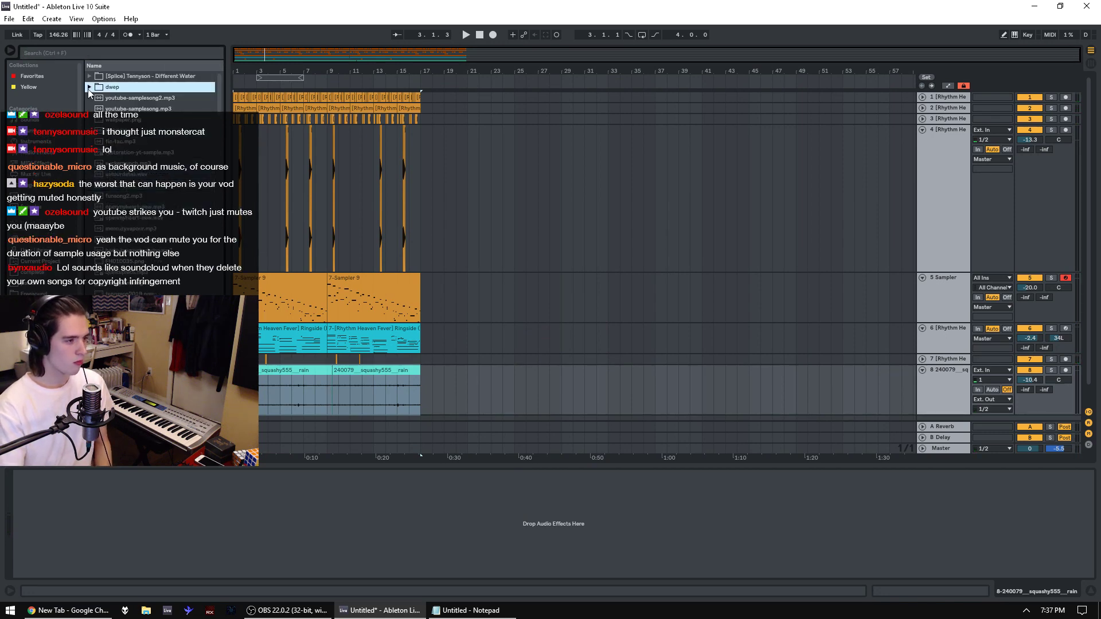
left_click_drag(95, 98, 556, 357)
key("space")
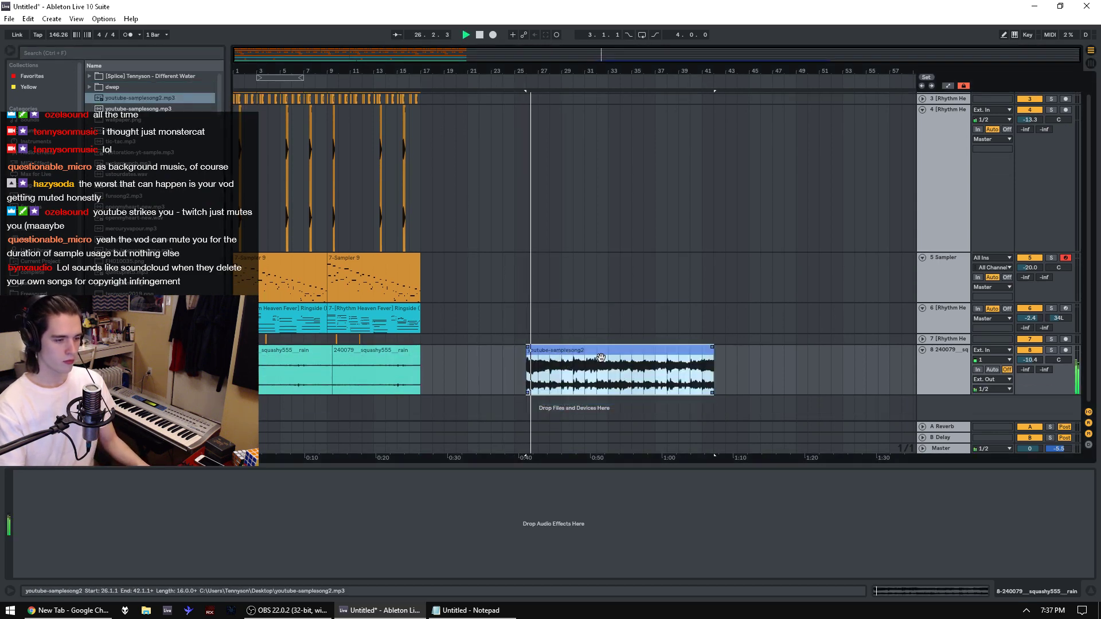
Step: Open the youtube-samplesong2 clip and try different playback speeds, ending with it sped up to about 8 bars long
double_click(558, 358)
key("space")
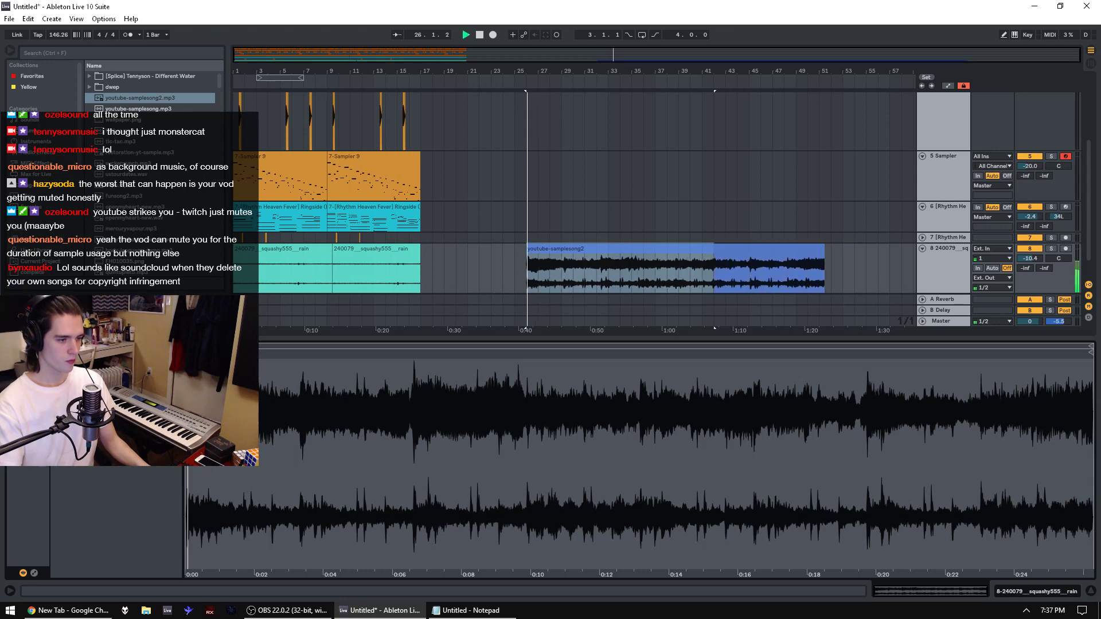
key("space")
key("space")
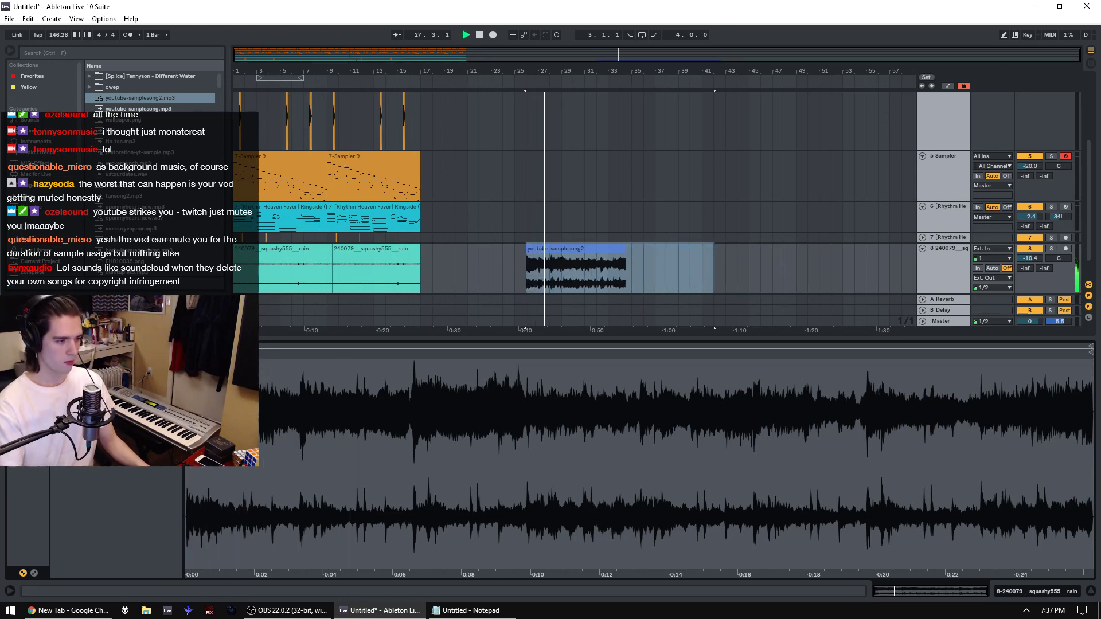
Step: Duplicate the sped-up youtube-samplesong2 clip directly after itself and select both copies
left_click(535, 281)
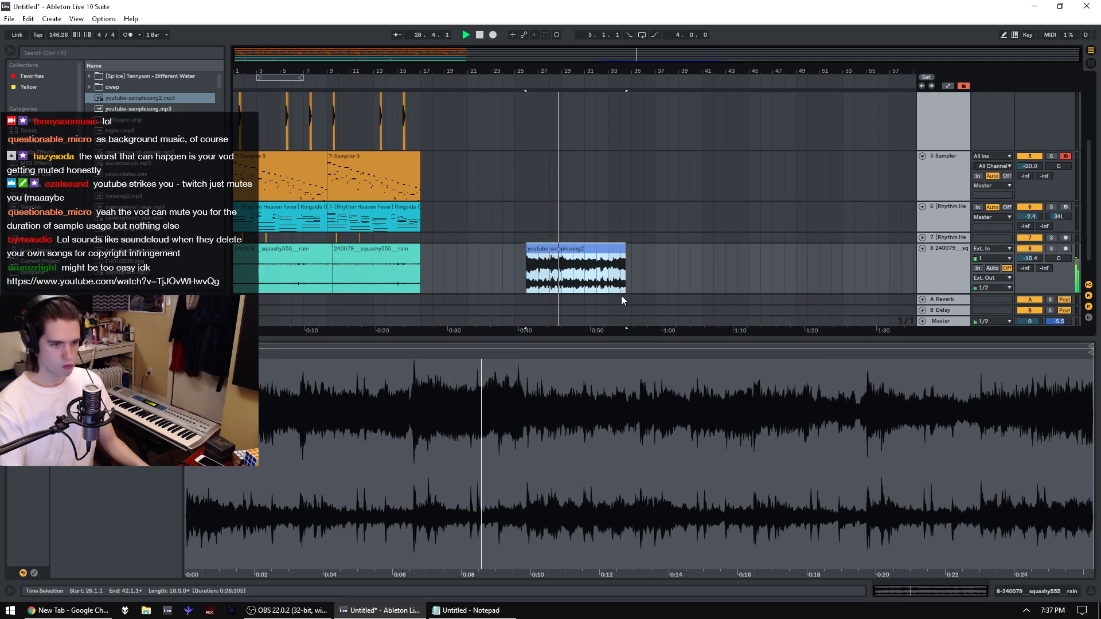
scroll(620, 280, "down", 2)
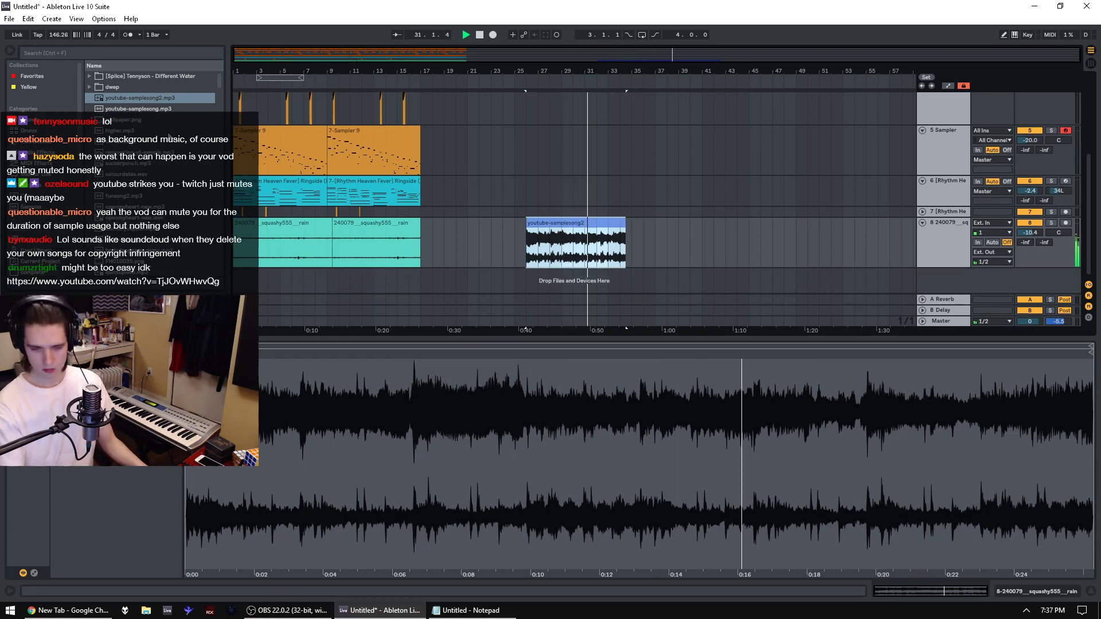
key("ctrl+d")
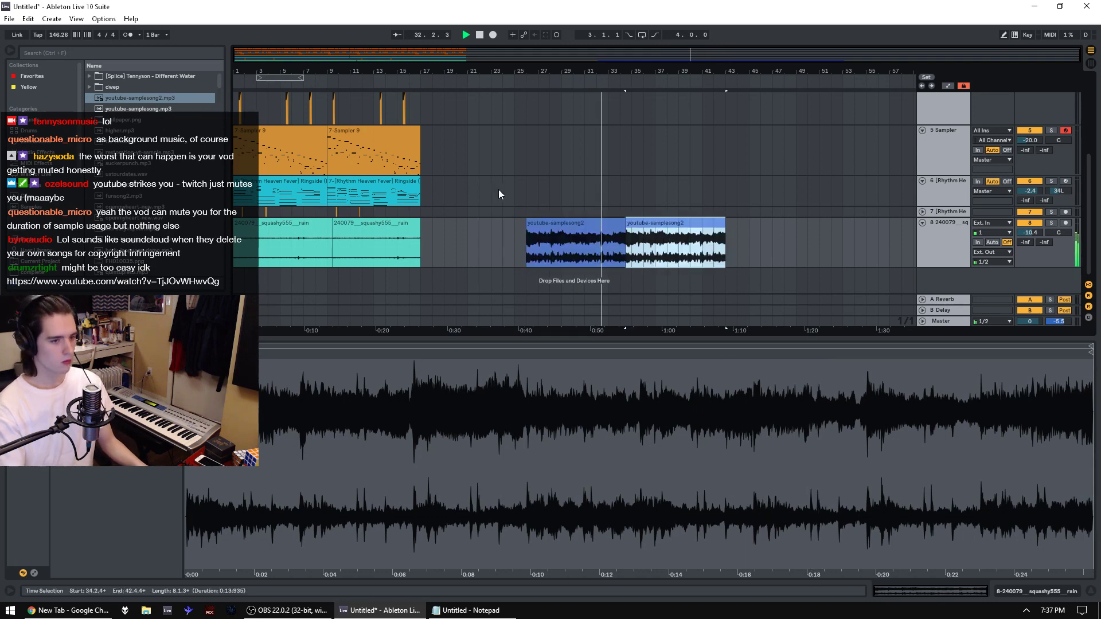
left_click(608, 235, "shift")
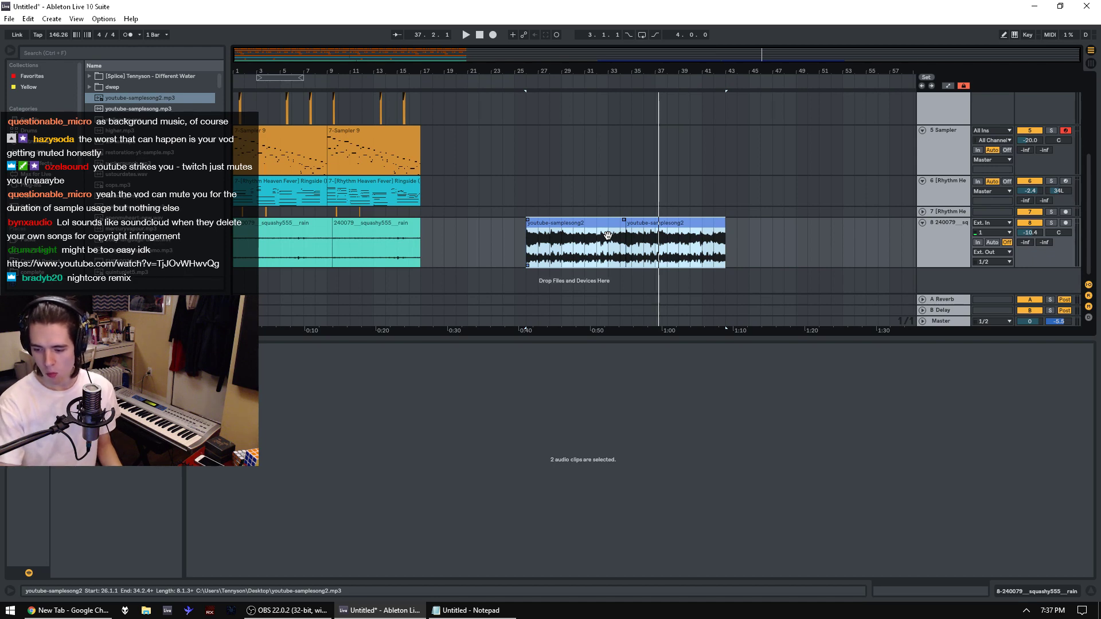
Step: Switch to OBS and set the stream to the Full Camera scene
left_click(67, 610)
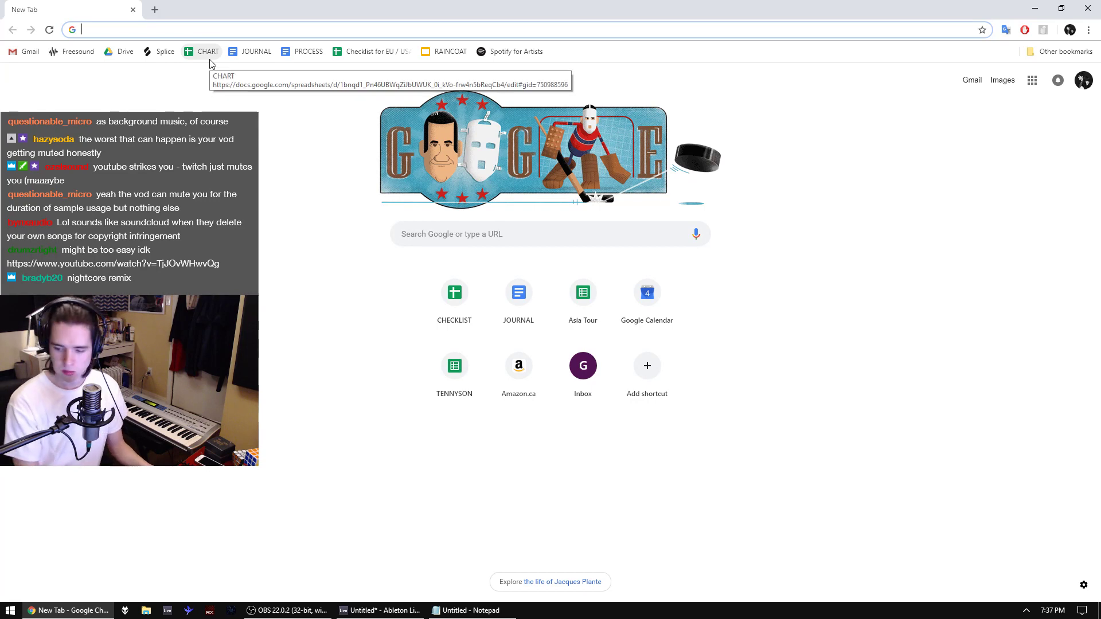
left_click(210, 474)
left_click(281, 610)
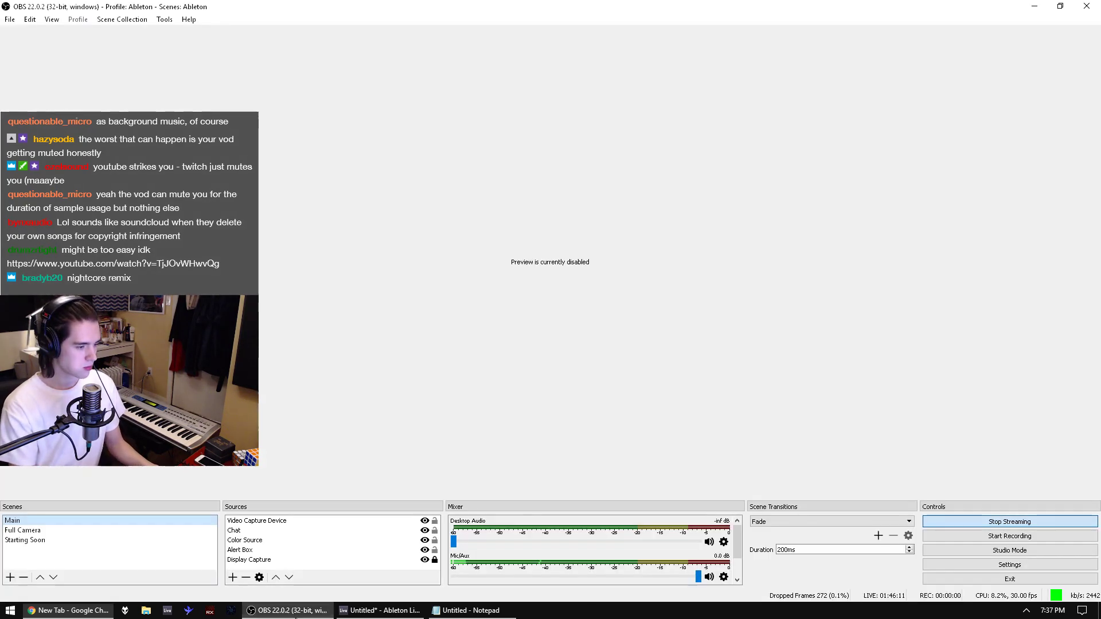
left_click(74, 531)
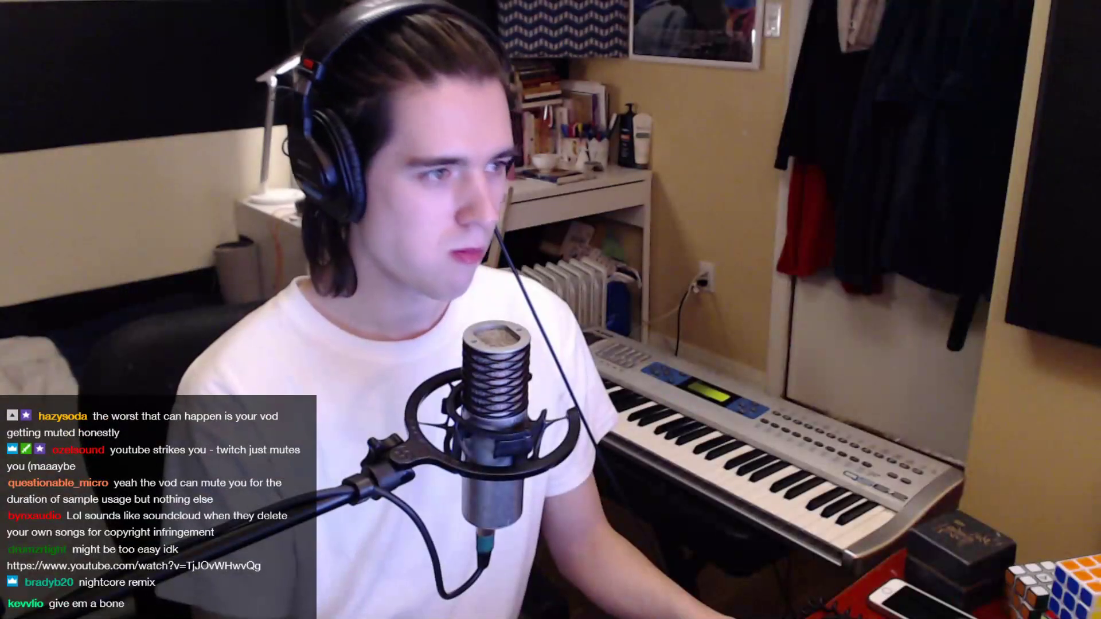
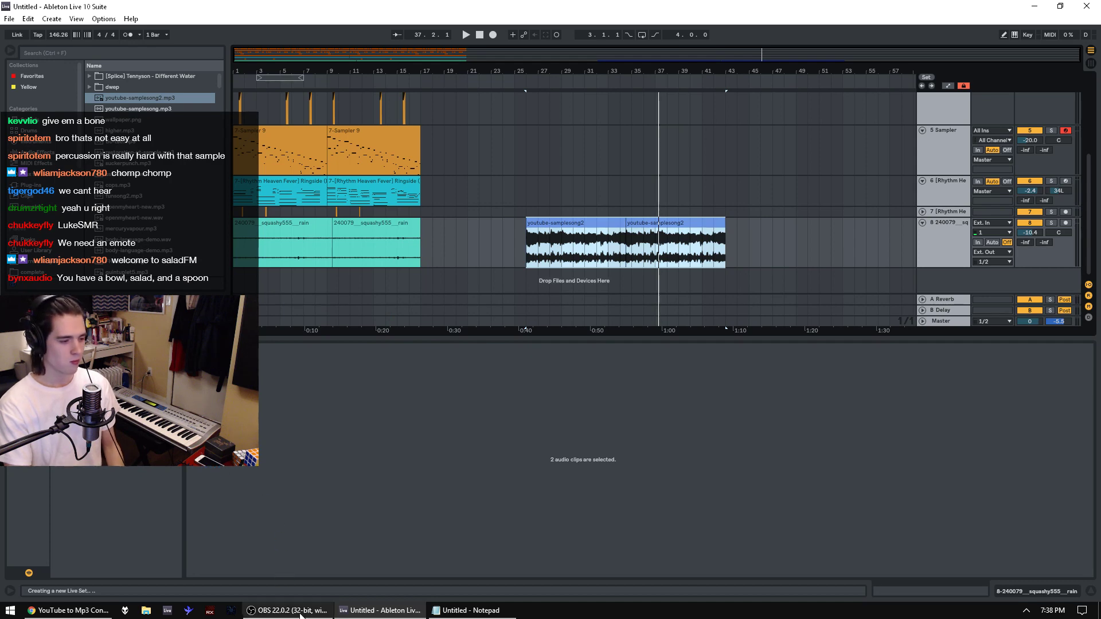
left_click(299, 612)
left_click(300, 614)
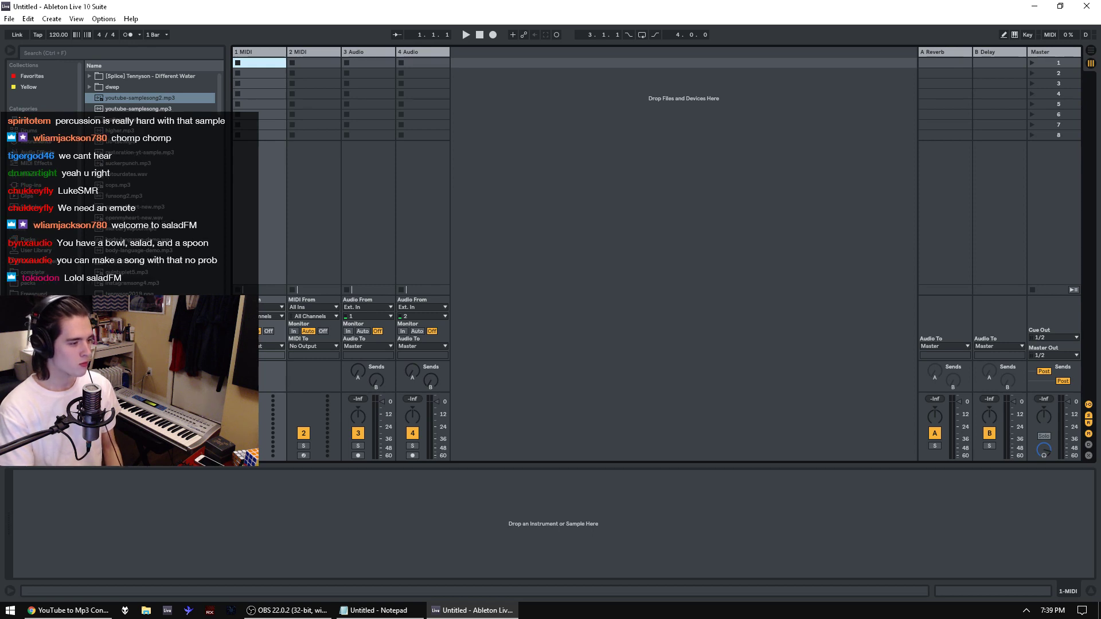
Step: Place the Keep Creating... MP3 at the start of track 1 in the Arrangement and set that track's volume to -16.6 dB
scroll(152, 172, "up", 5)
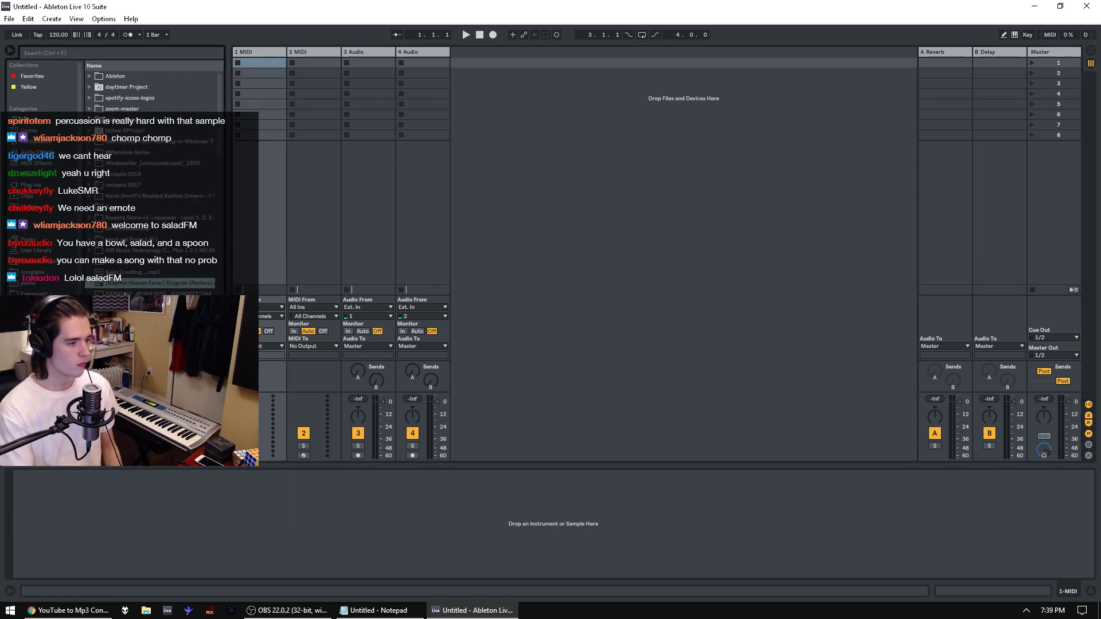
left_click(120, 271)
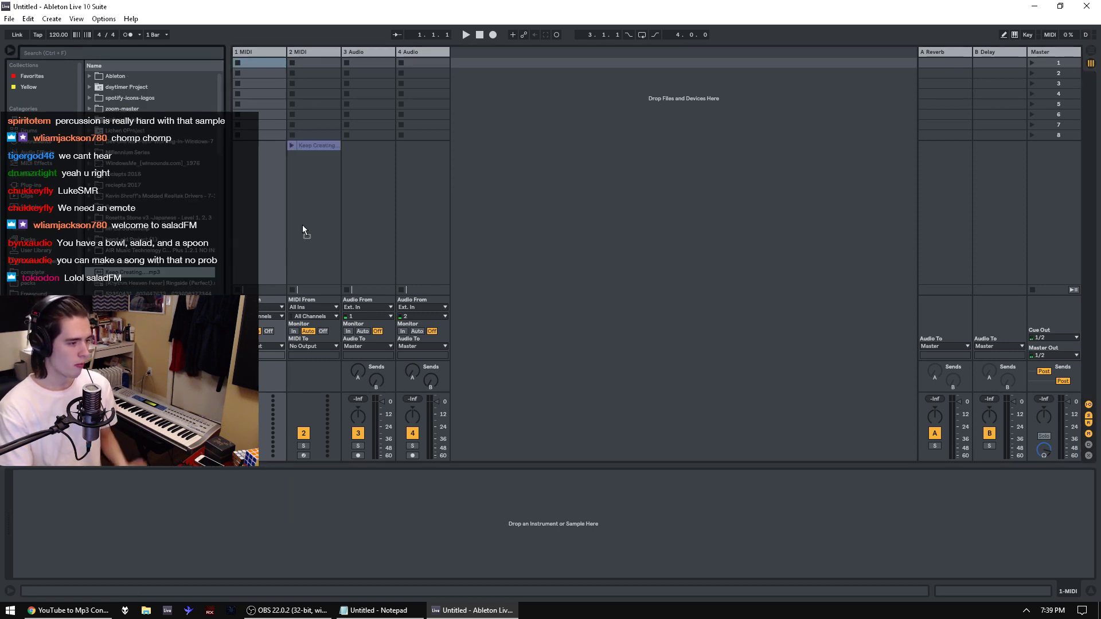
key("Tab")
left_click_drag(303, 229, 258, 127)
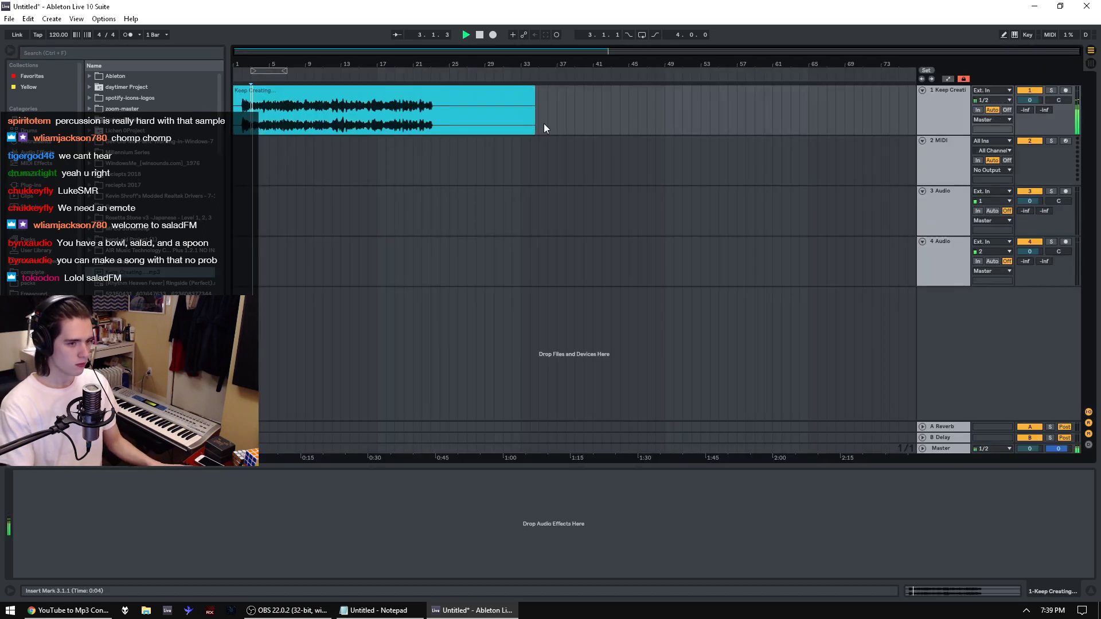
left_click_drag(1044, 102, 1044, 132)
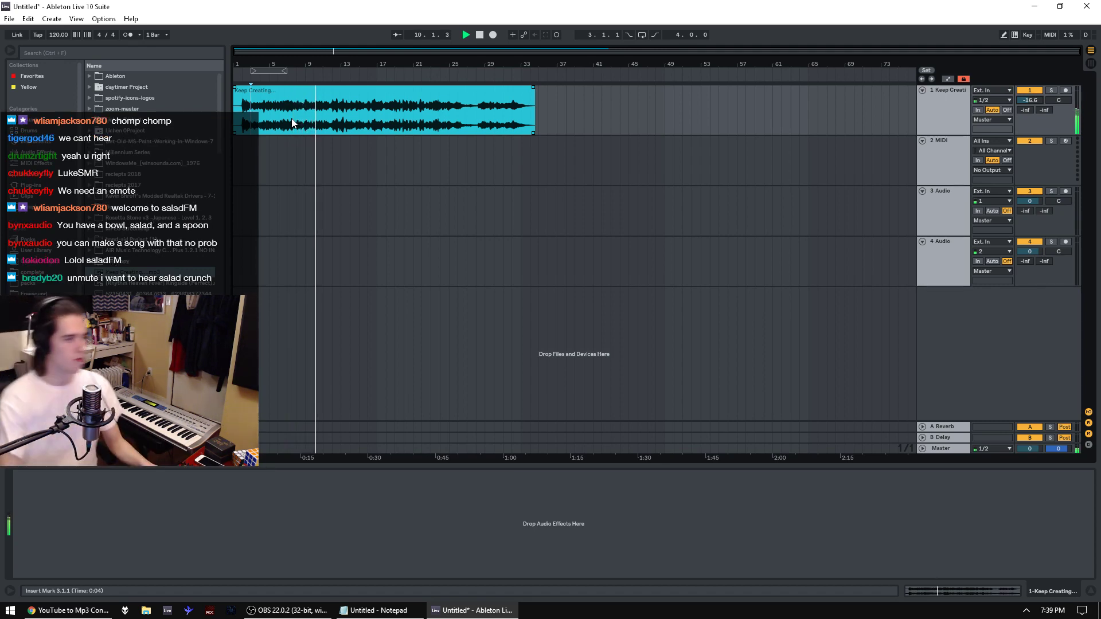
Step: Play the sample from bars 2 and 3, and select the slice from 3.1.1 to 3.1.4
left_click(245, 125)
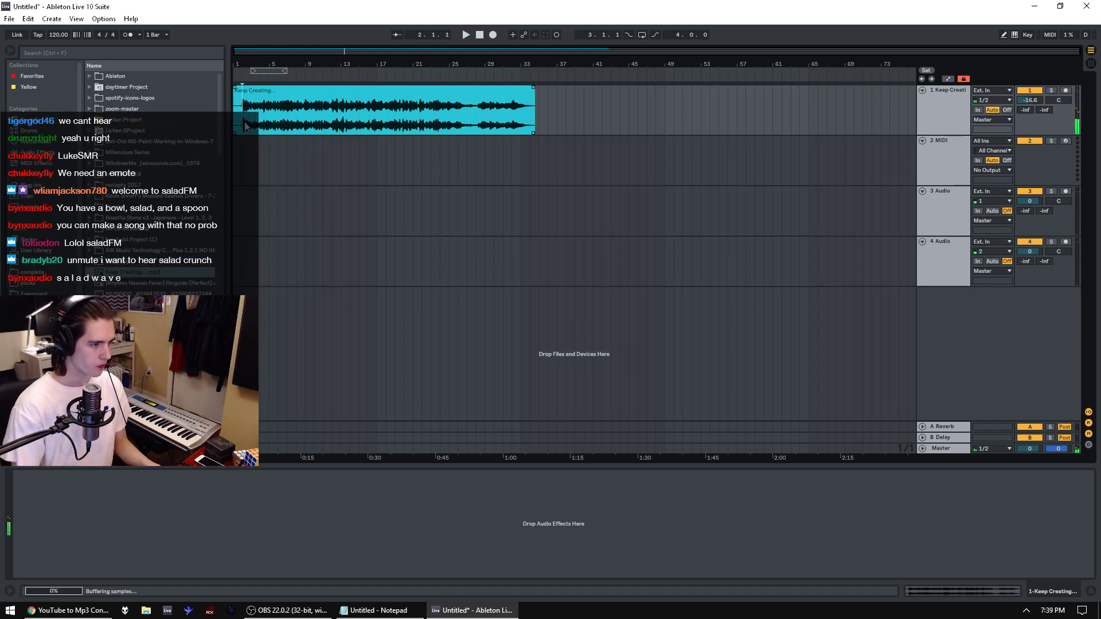
left_click_drag(245, 58, 253, 78)
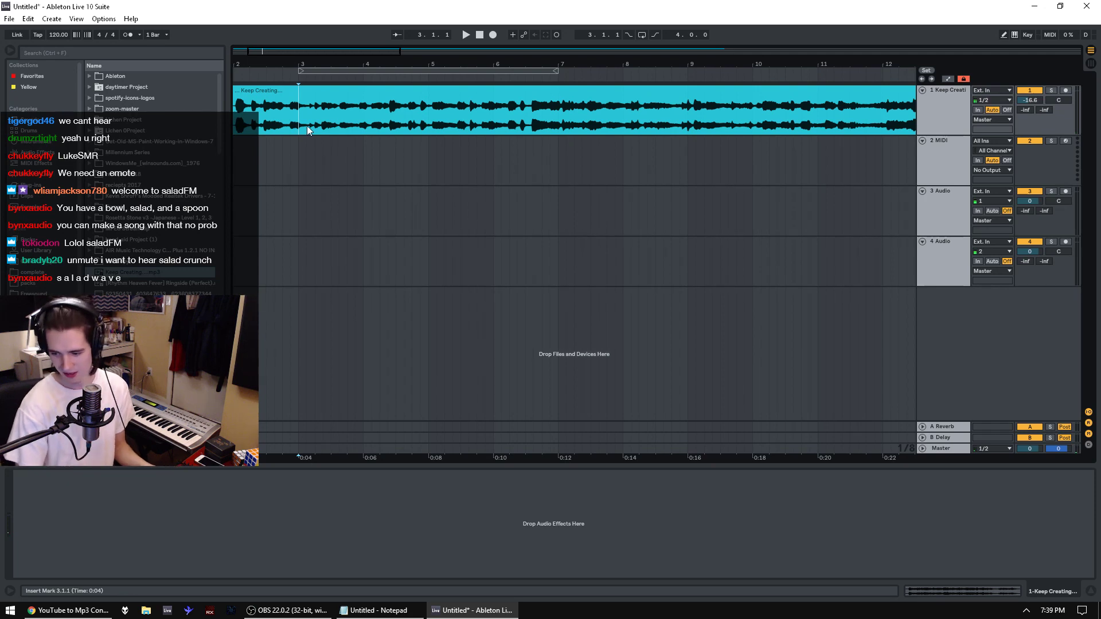
key("space")
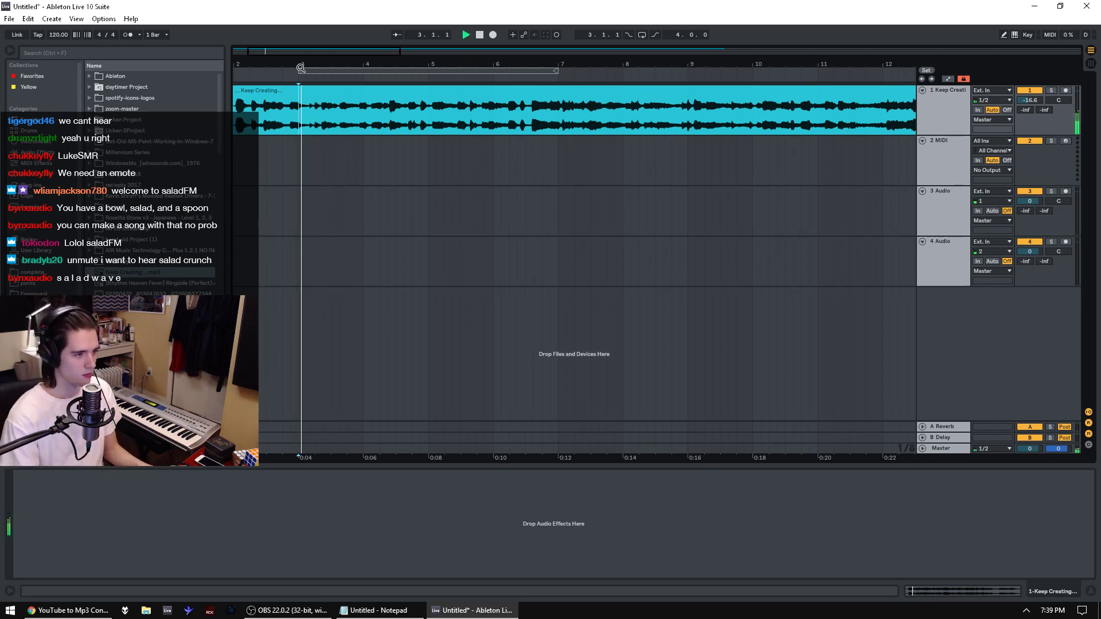
left_click_drag(301, 68, 328, 176)
left_click_drag(308, 131, 335, 128)
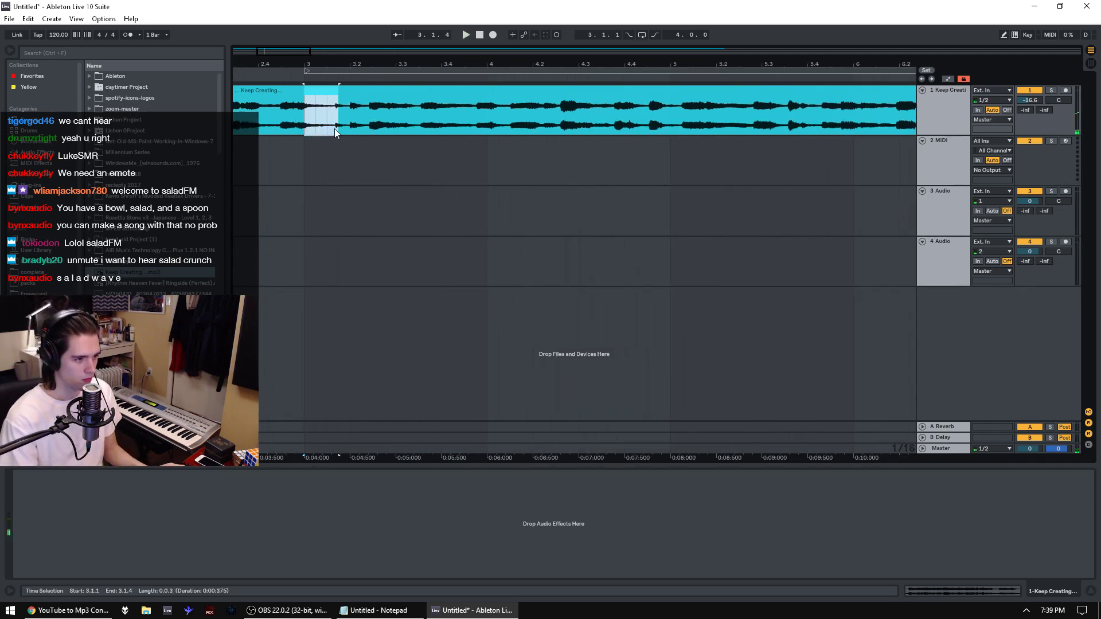
Step: Put the slice at the start of track 1, move the full sample to track 4, mute track 4 and play the slice
left_click_drag(328, 66, 259, 66)
left_click_drag(304, 101, 301, 259)
key("space")
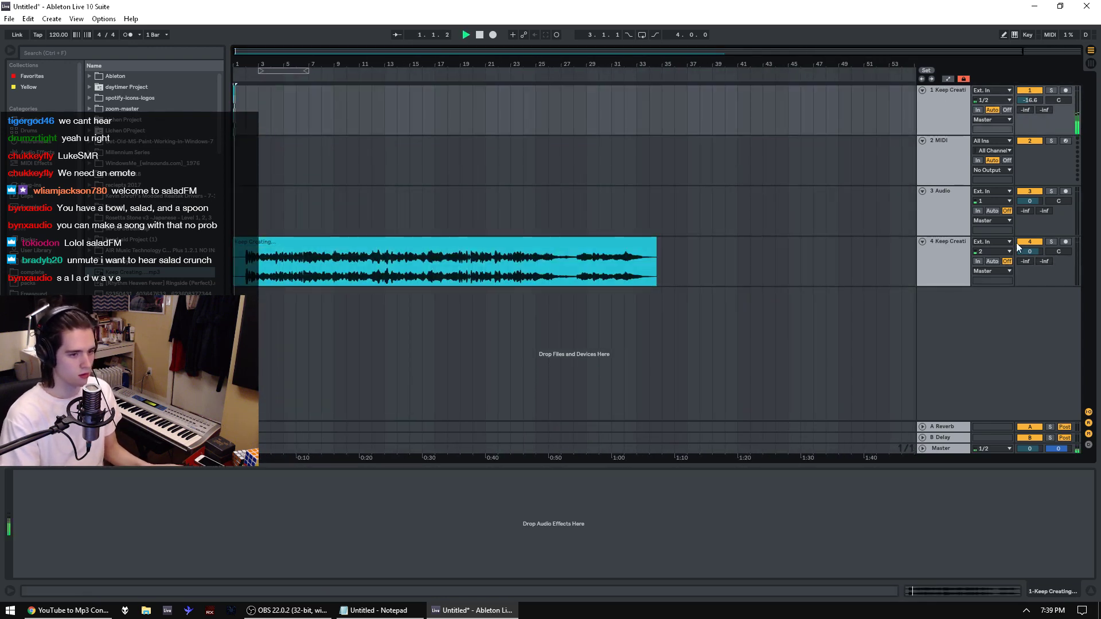
left_click(237, 104)
key("space")
key("space")
left_click_drag(237, 64, 281, 123)
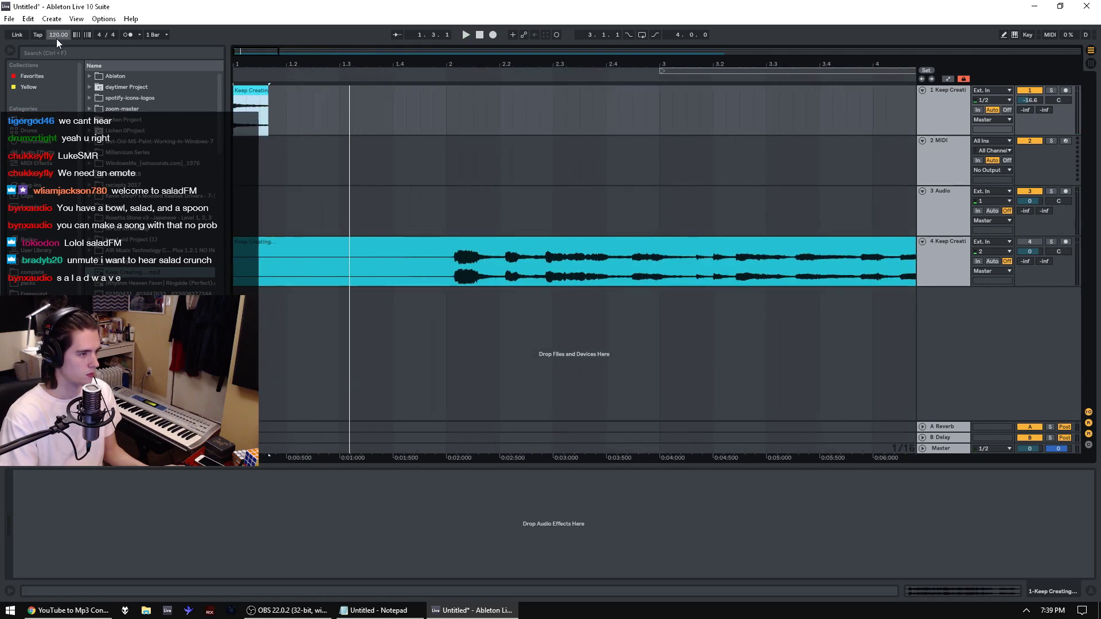
Step: Tap in the song tempo, ending at 132.51 BPM
left_click(37, 35)
left_click(37, 34)
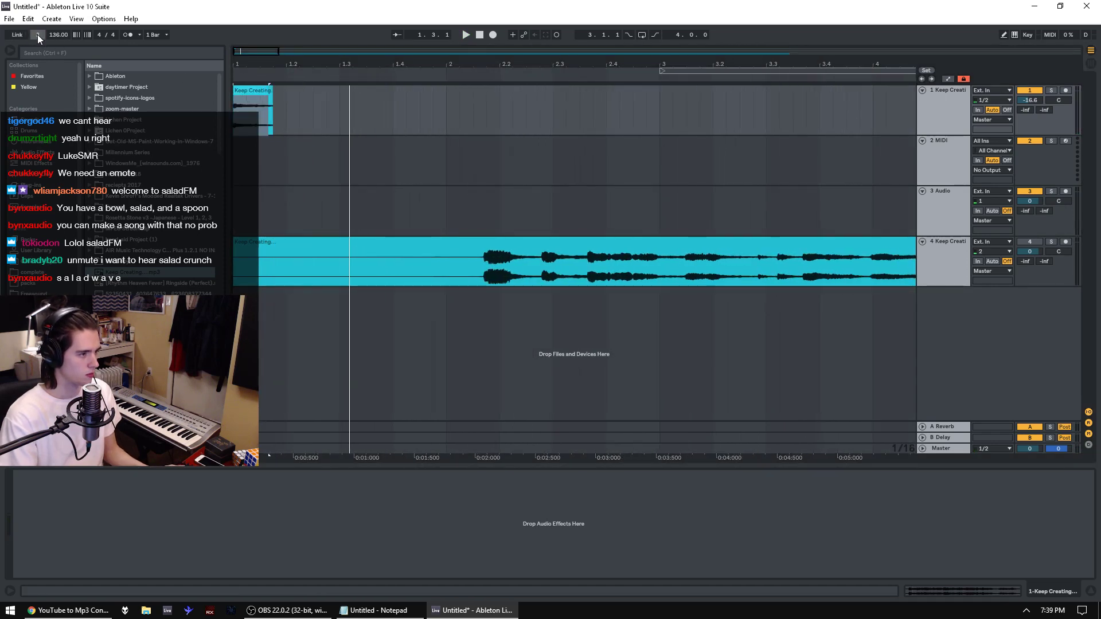
left_click(37, 35)
left_click(38, 36)
key("space")
Step: Shorten the slice to two sixteenths and duplicate it into four consecutive copies on track 1
left_click(262, 91)
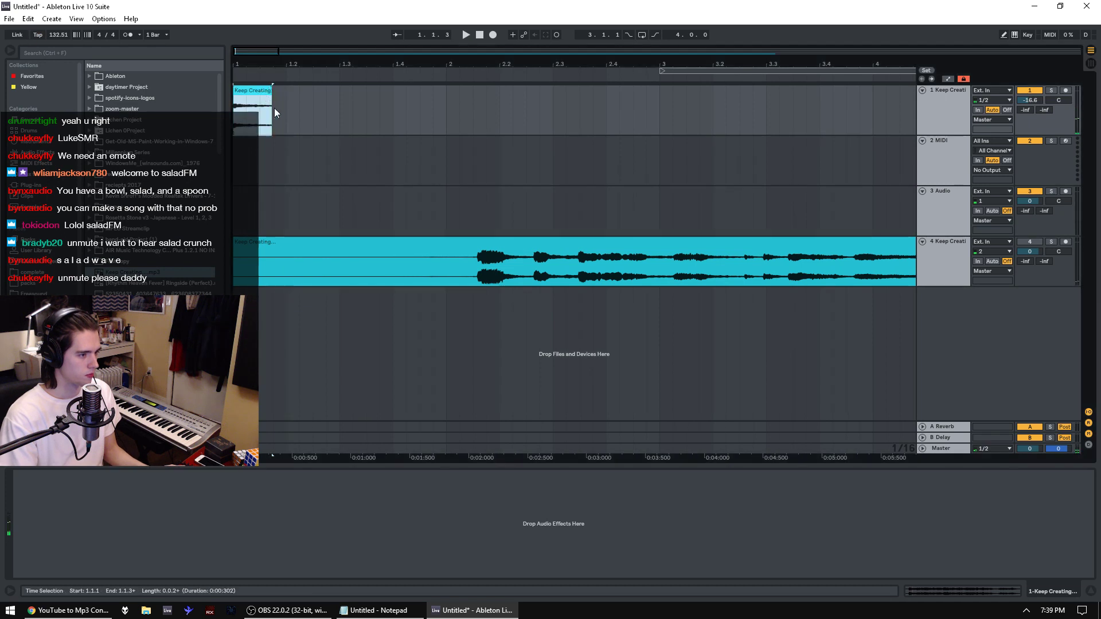
key("ctrl+d")
key("ctrl+d")
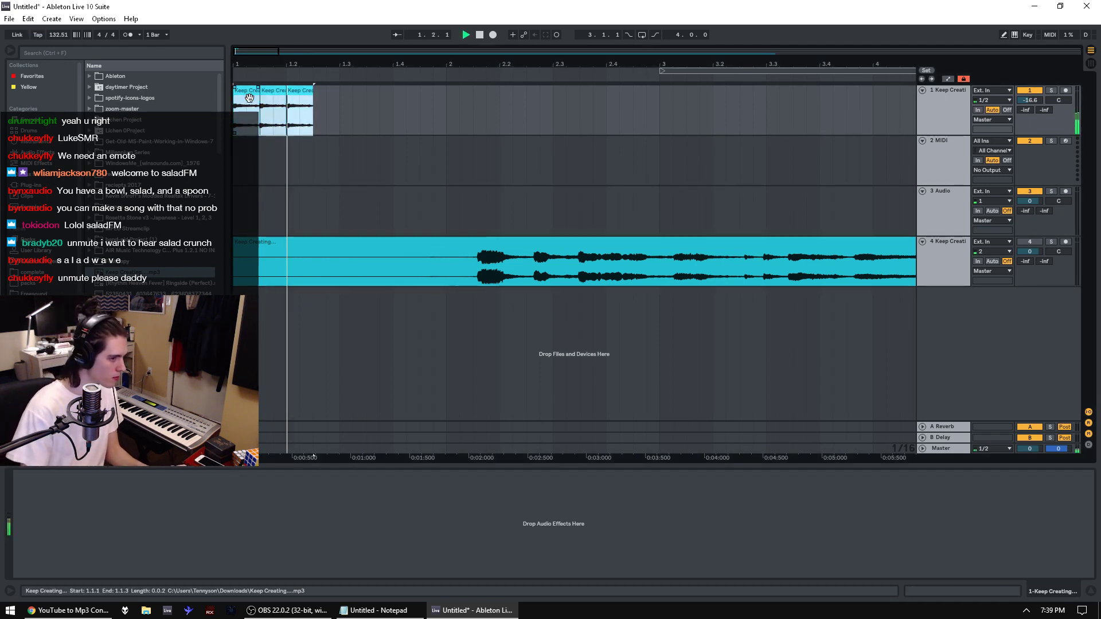
key("ctrl+d")
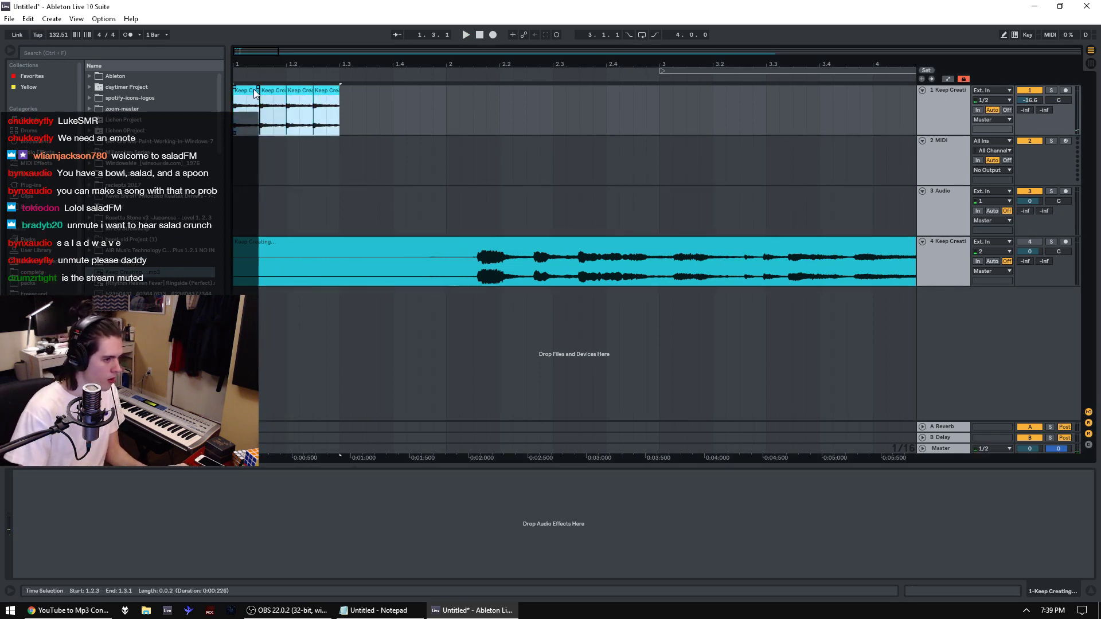
Step: Repeat the first two slices until 16 copies fill bars 1 and 2 of track 1, and play them
left_click(263, 118)
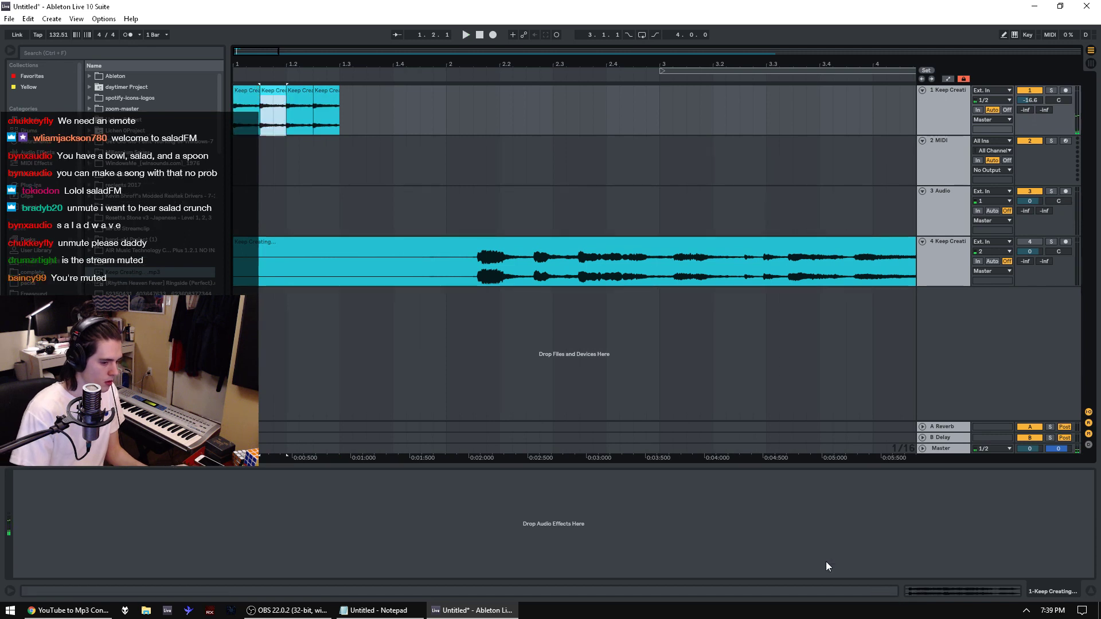
left_click(248, 96, "shift")
key("ctrl+d")
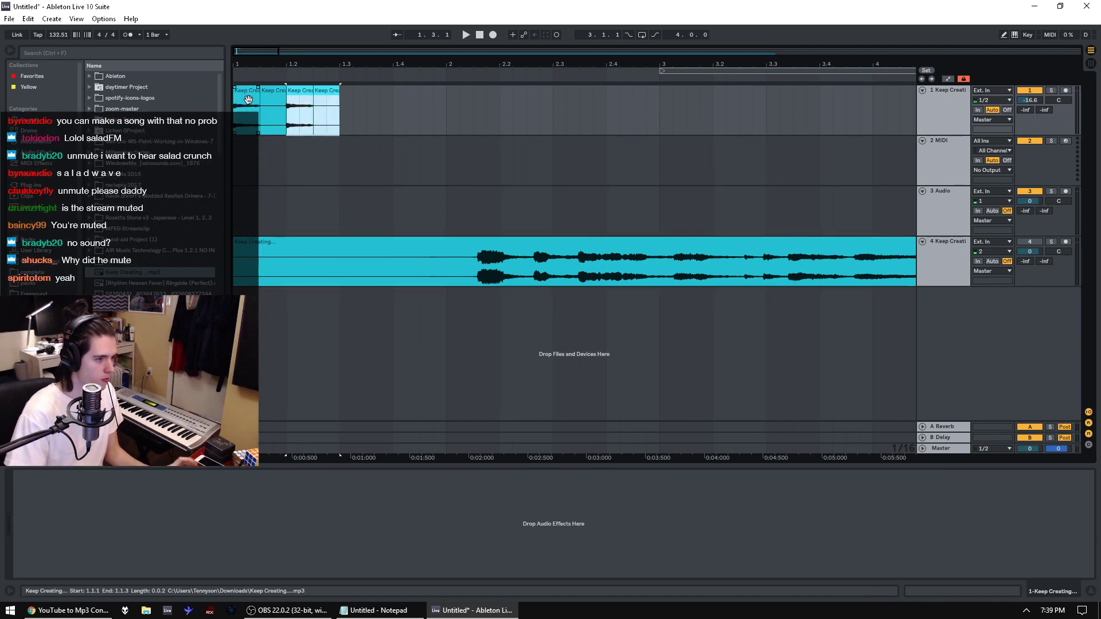
left_click(249, 96, "shift")
key("ctrl+d")
key("ctrl+d")
key("ctrl+d")
left_click(247, 95, "shift")
key("space")
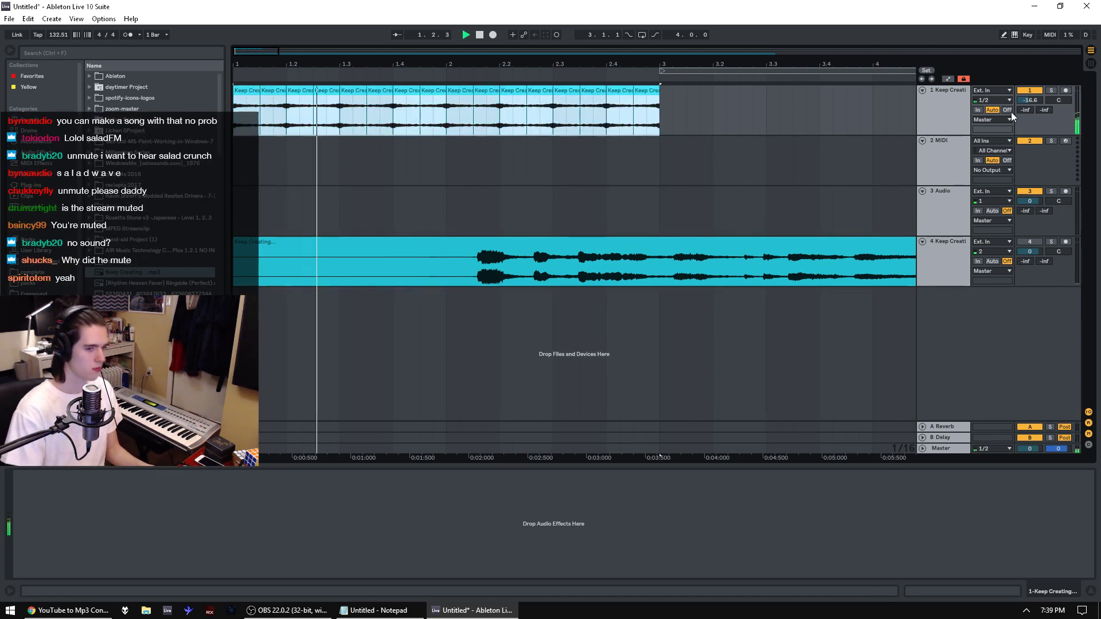
Step: Set track 1 to -20.6 dB and add EQ Eight with a boosted mid peak and a -15.0 dB band 7 at 1.44 kHz
left_click(1029, 100)
left_click_drag(1030, 100, 1030, 106)
left_click(37, 153)
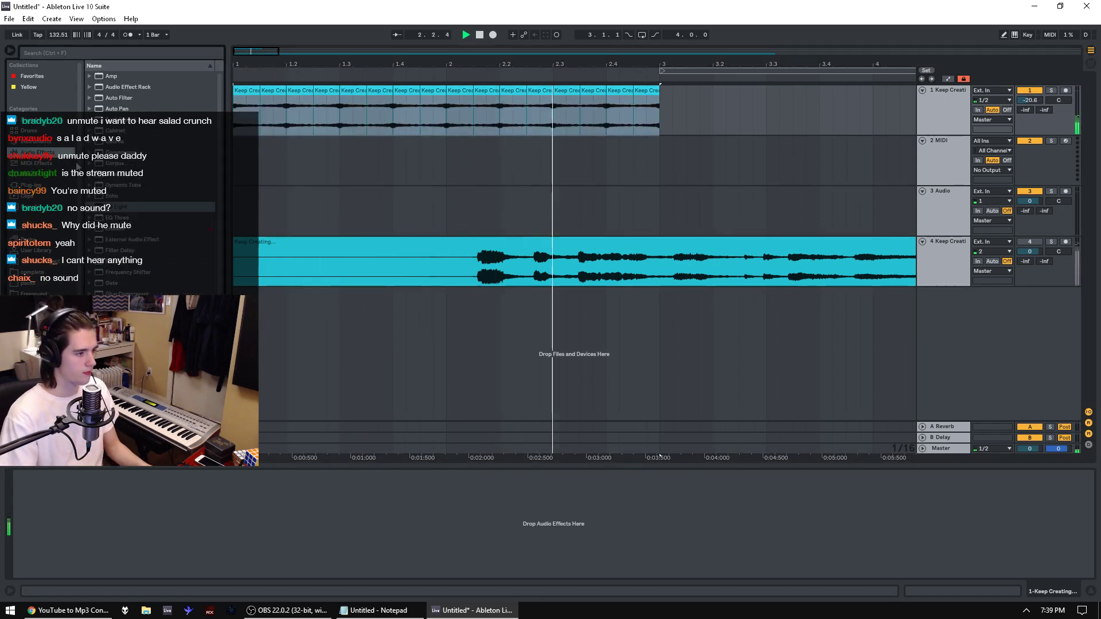
left_click_drag(104, 207, 279, 125)
left_click_drag(190, 518, 149, 485)
left_click_drag(218, 517, 180, 553)
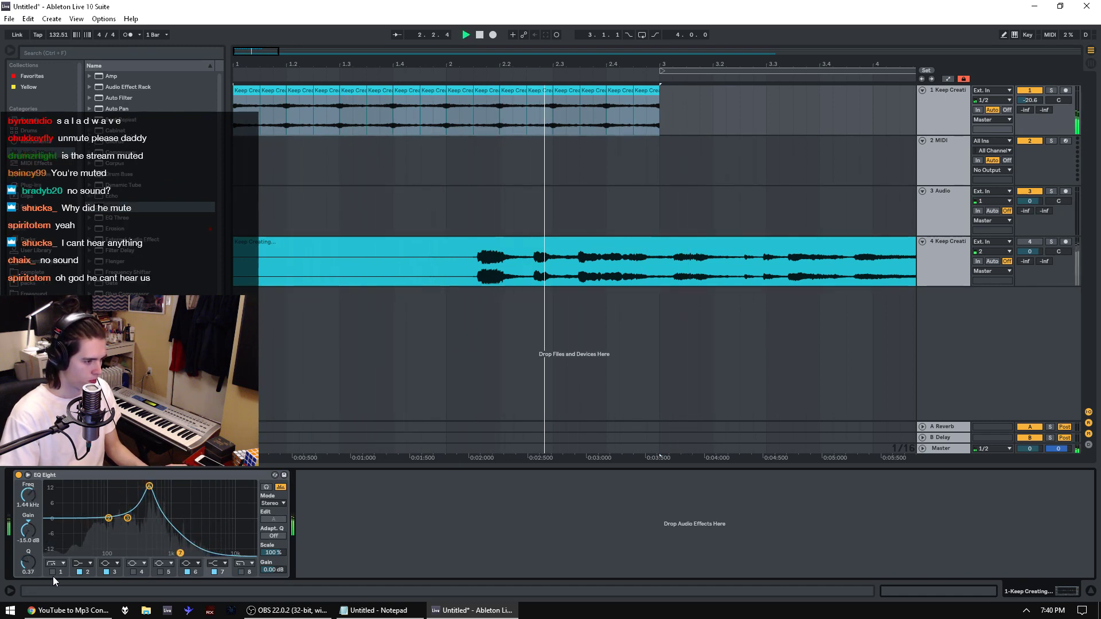
Step: Enable EQ band 1 at 153 Hz with Q 15.2 and band 8 at 1.56 kHz with Q 0.10, and disable band 7
left_click(53, 572)
left_click_drag(47, 526, 120, 485)
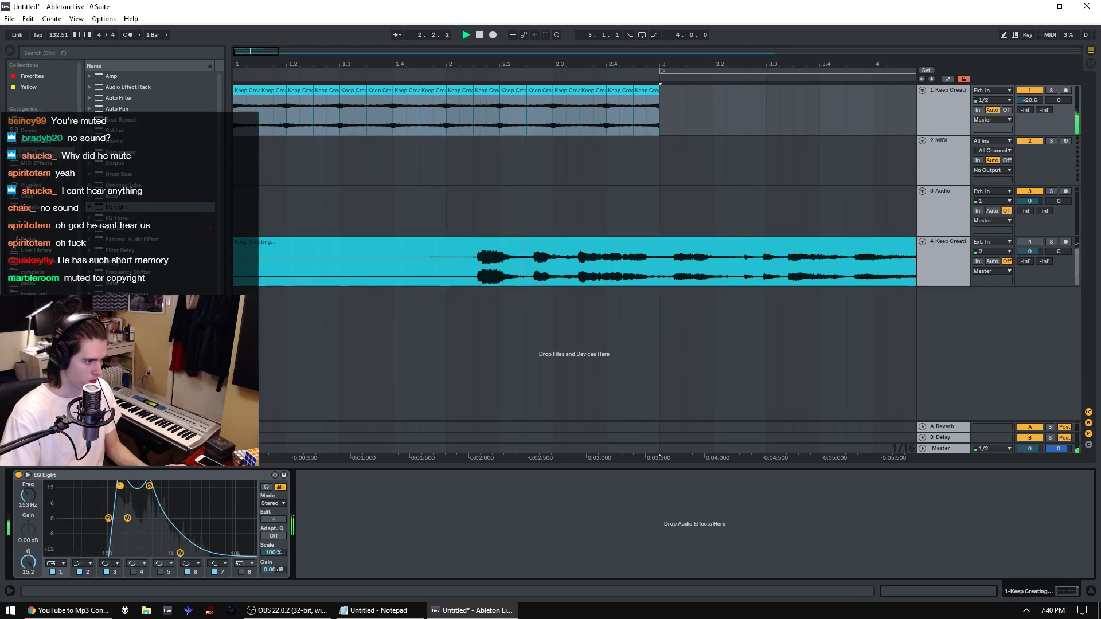
left_click(241, 571)
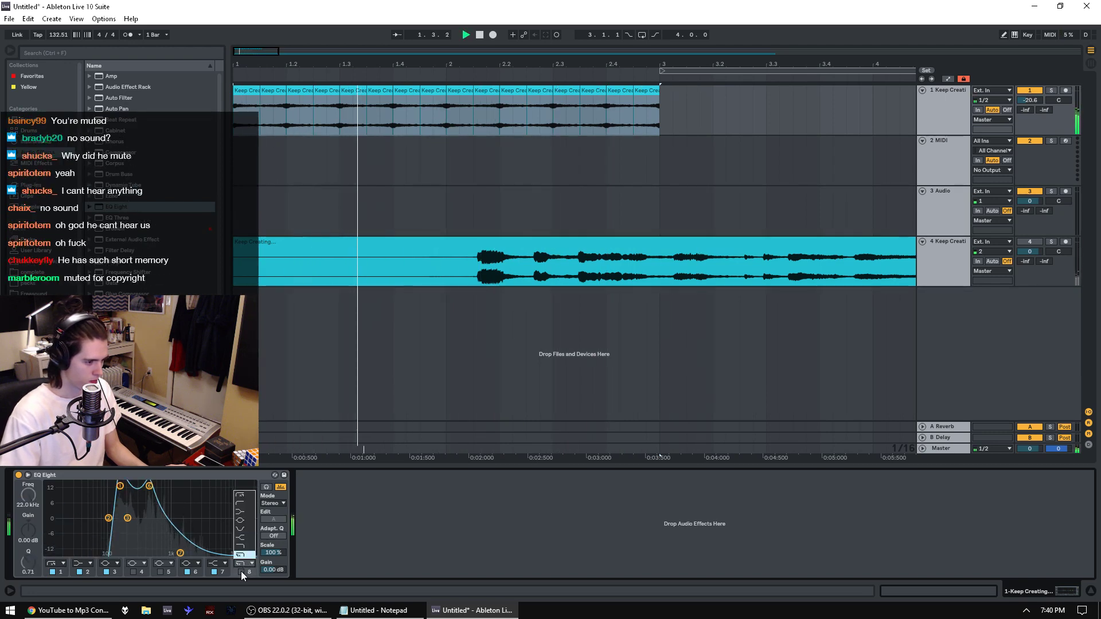
left_click(241, 571)
left_click_drag(250, 528, 182, 553)
left_click(215, 572)
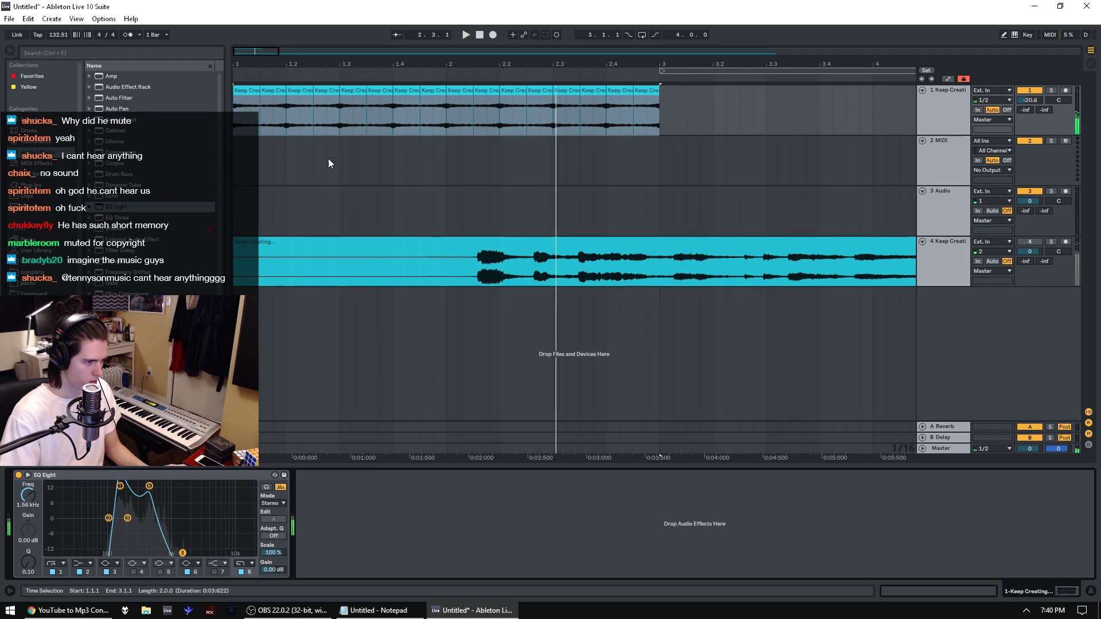
Step: Play the 16 slices on track 1 and consolidate them into a single clip
key("space")
key("space")
left_click(903, 590)
key("space")
right_click(282, 102)
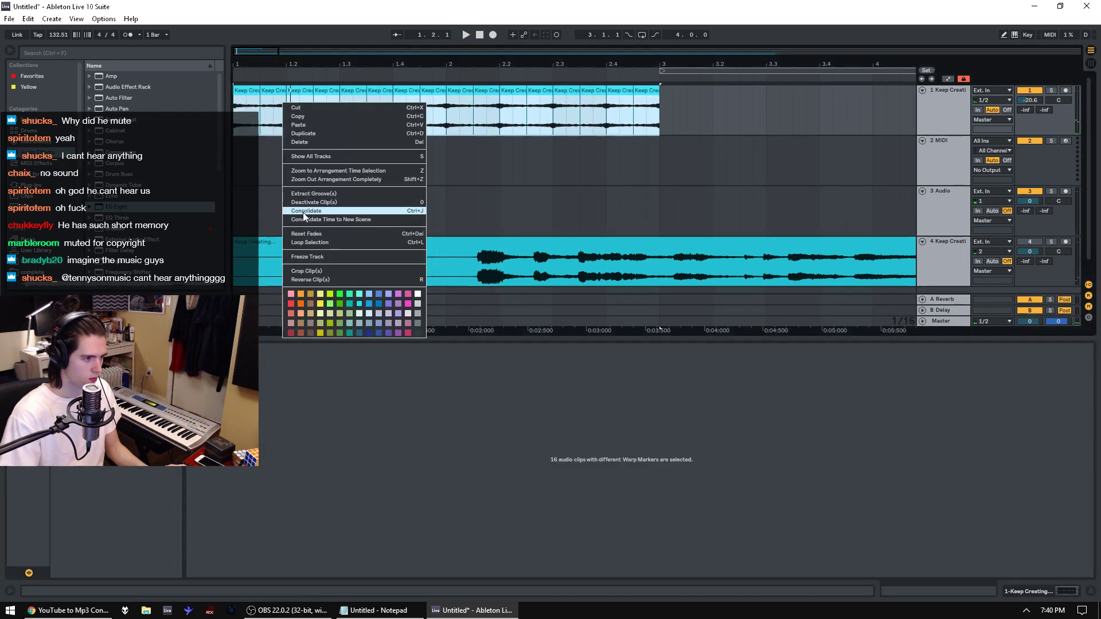
left_click(367, 210)
Step: Try different playback speeds for the consolidated clip, ending with it slowed to just over 3 bars long
key("space")
left_click_drag(68, 414, 68, 401)
left_click(114, 377)
key("space")
key("space")
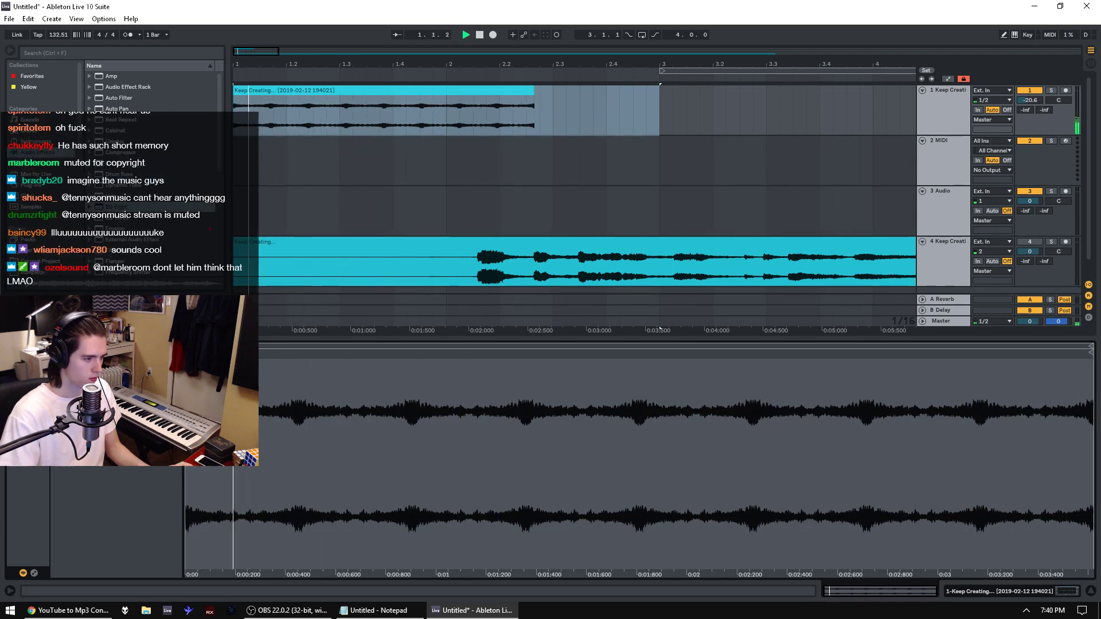
Step: Retune track 1's low EQ band to 141 Hz with Q 8.31 and duplicate the consolidated clip three times in a row
left_click(948, 109)
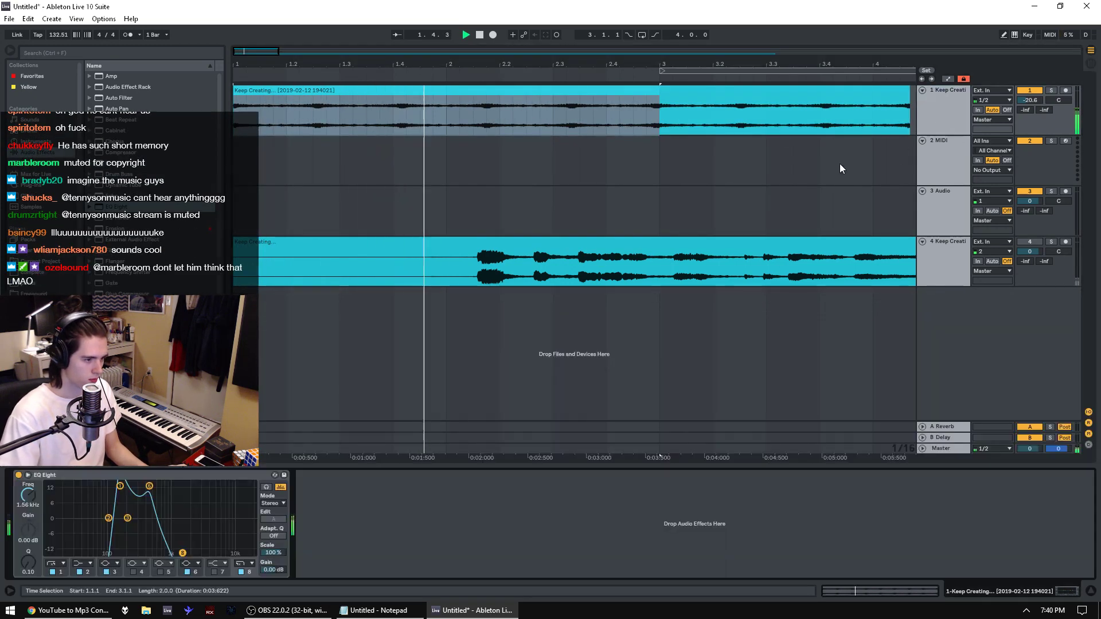
left_click_drag(182, 496, 118, 493)
left_click(575, 92)
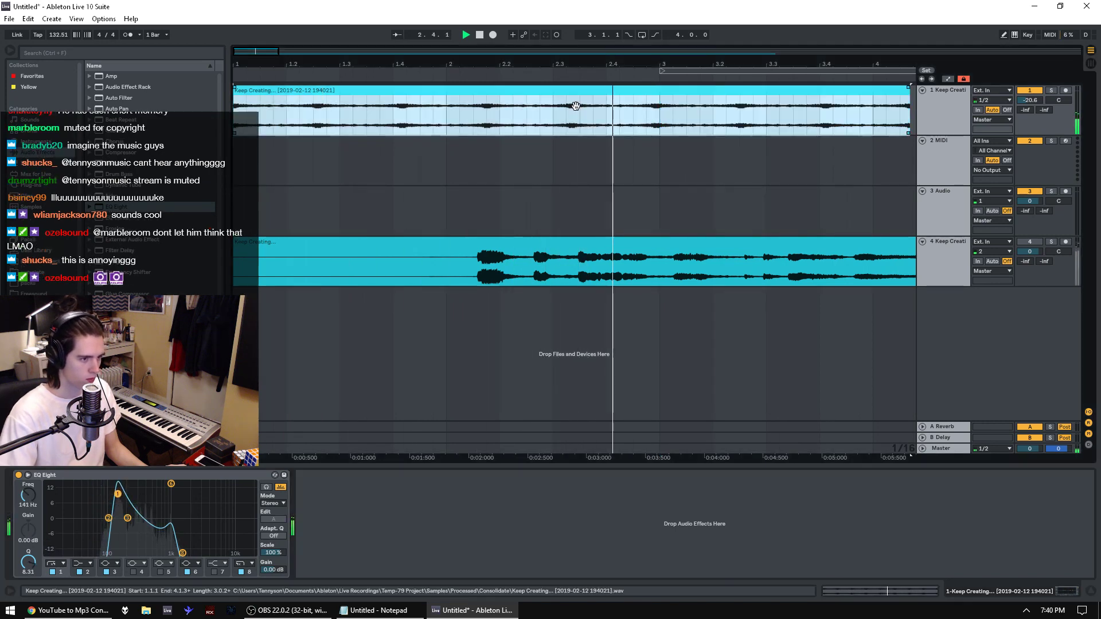
left_click_drag(594, 66, 573, 29)
key("ctrl+d")
key("ctrl+d")
key("ctrl+d")
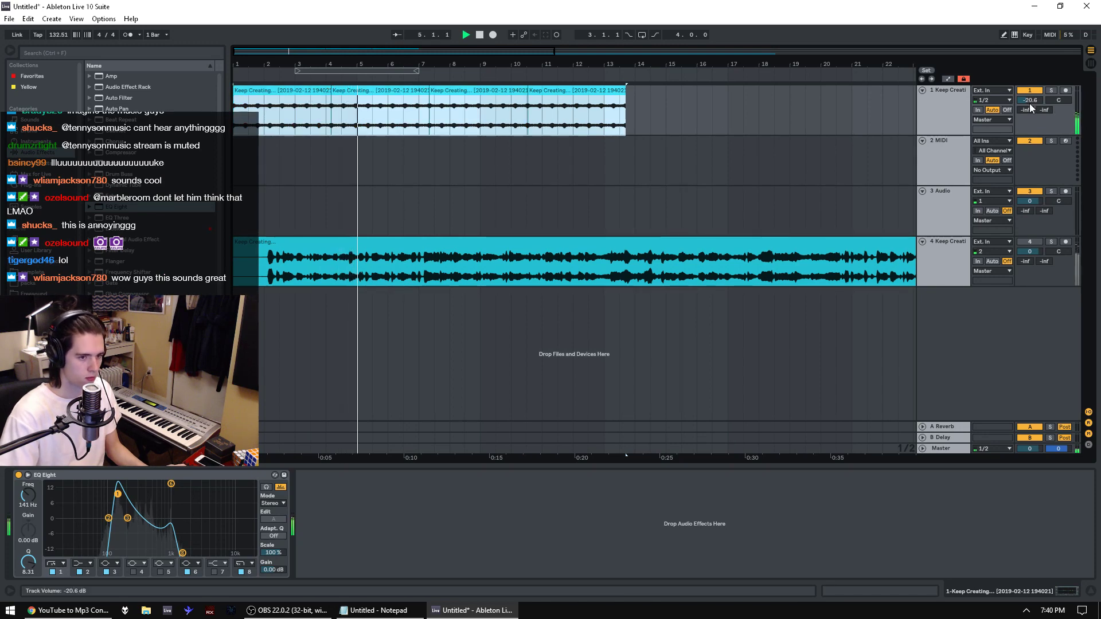
Step: Set track 1's volume to -13.3 dB, and solo track 4 at -15.4 dB to hear the full sample from 4.3.1
left_click_drag(1029, 101, 1029, 89)
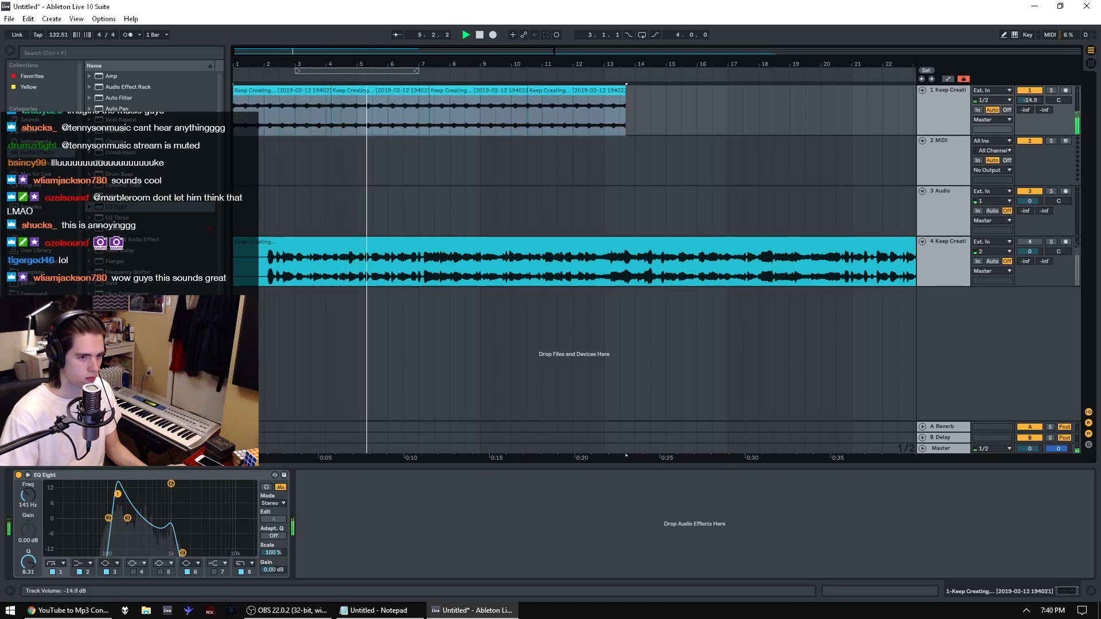
left_click(1051, 241)
left_click_drag(1029, 251, 1029, 274)
key("space")
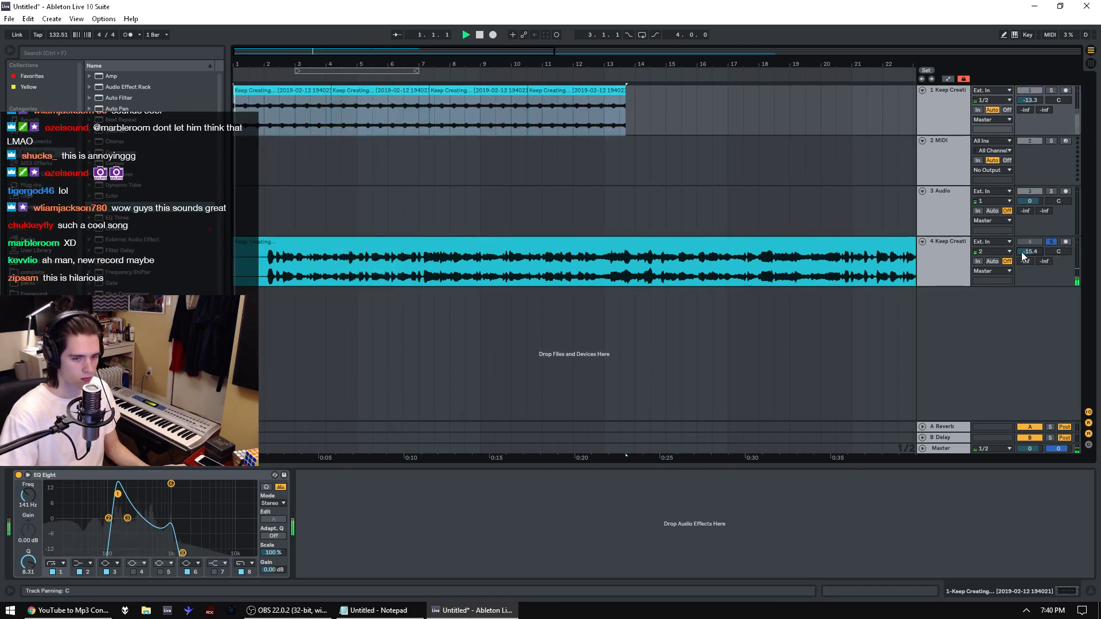
left_click(343, 281)
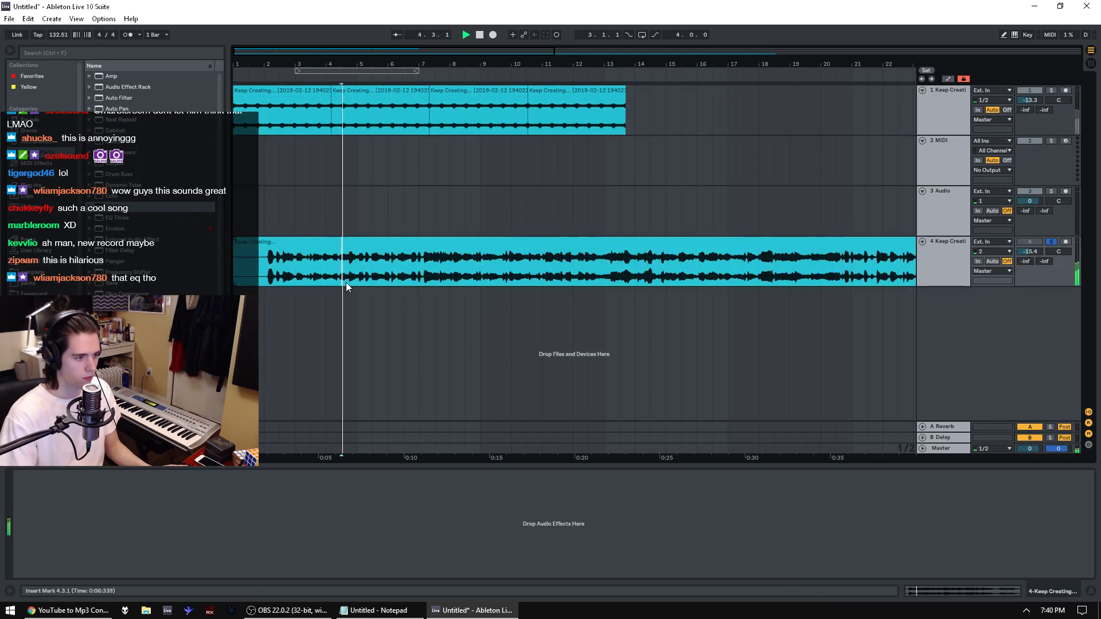
Step: Audition the full sample on track 4, switch the solo to track 1 and play its first clip from the start
key("space")
left_click_drag(365, 64, 365, 98)
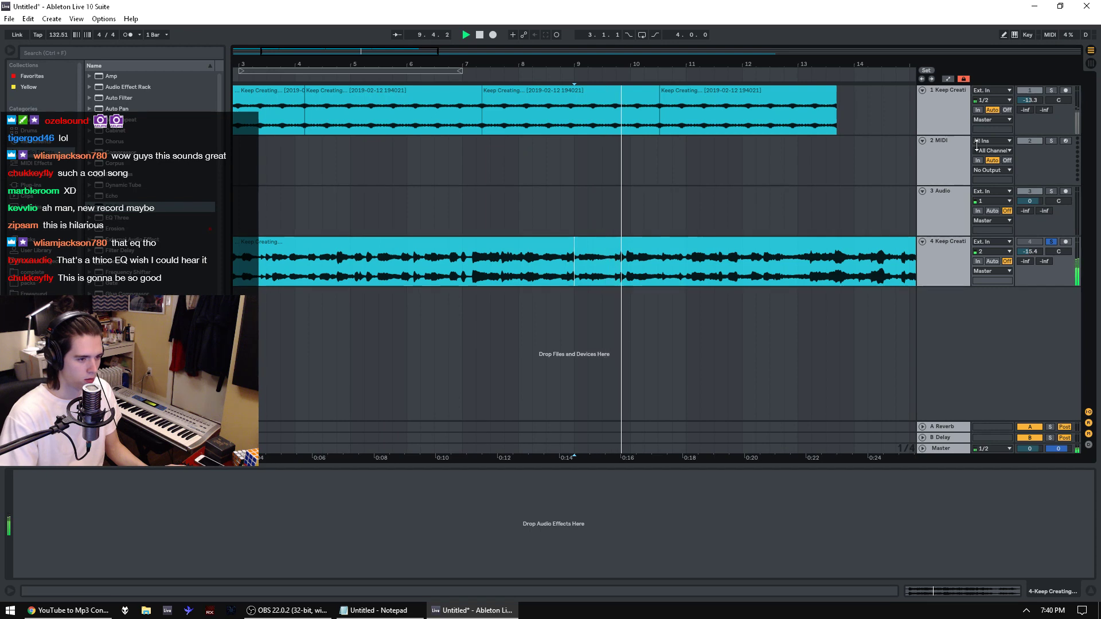
left_click(1052, 90)
key("space")
left_click(1053, 242)
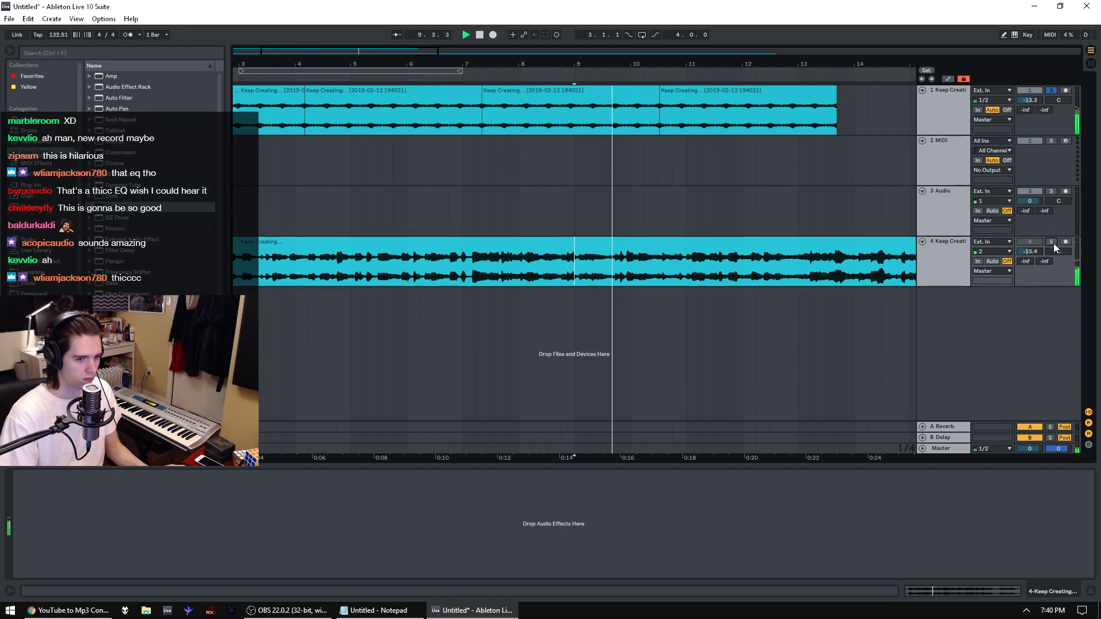
left_click(283, 96)
key("space")
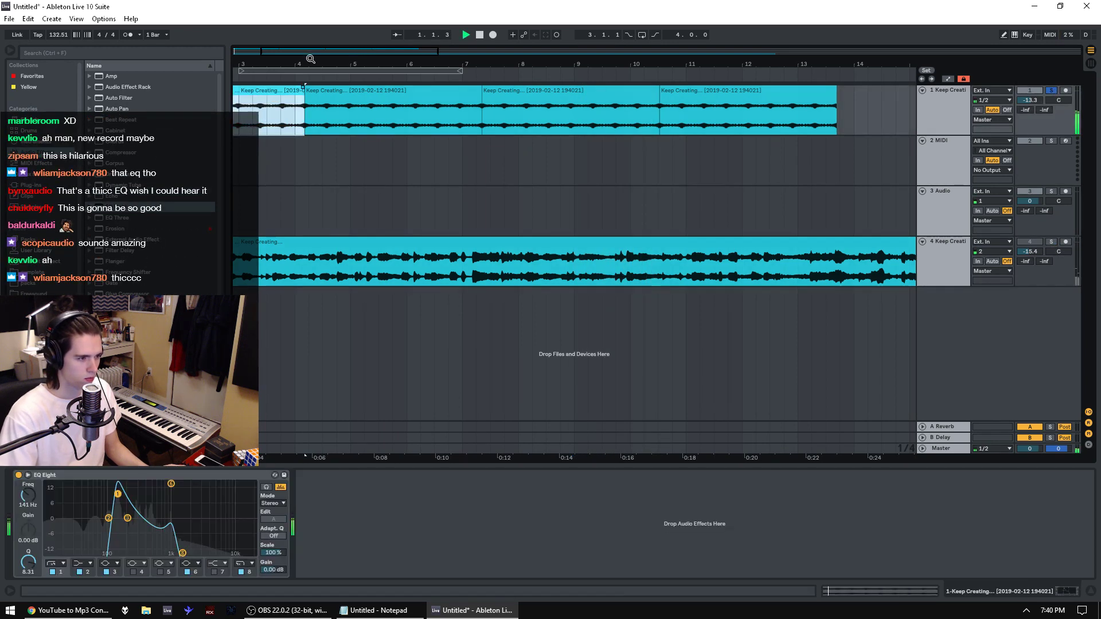
Step: Tap in the set's tempo along with the loop on track 1, reaching 81.60 BPM
left_click_drag(310, 59, 625, 182)
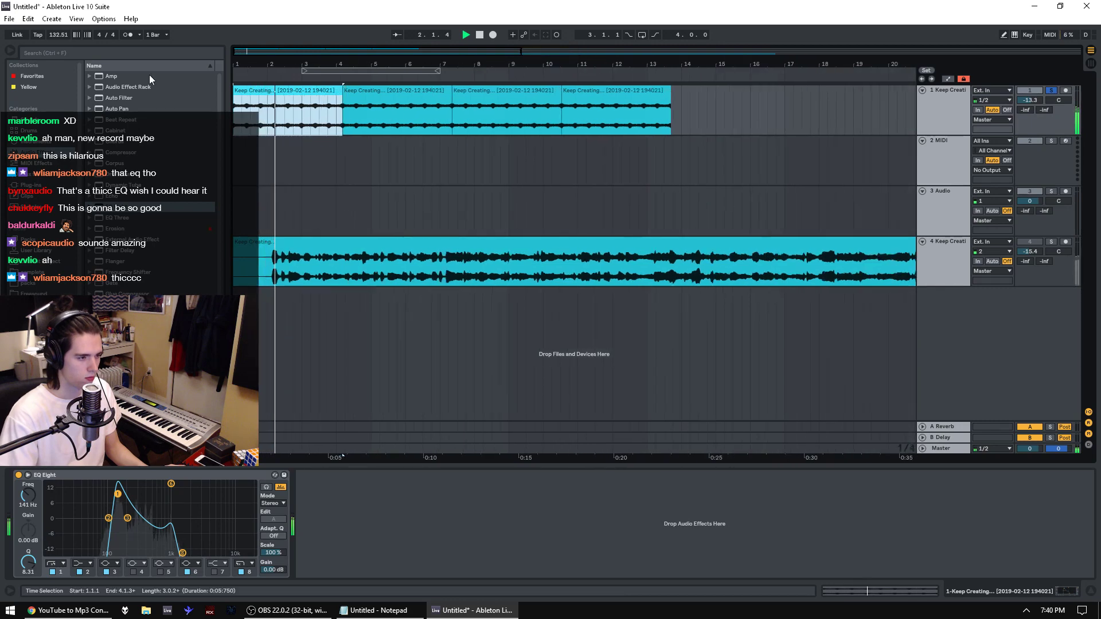
left_click(38, 36)
left_click(38, 36)
left_click(38, 35)
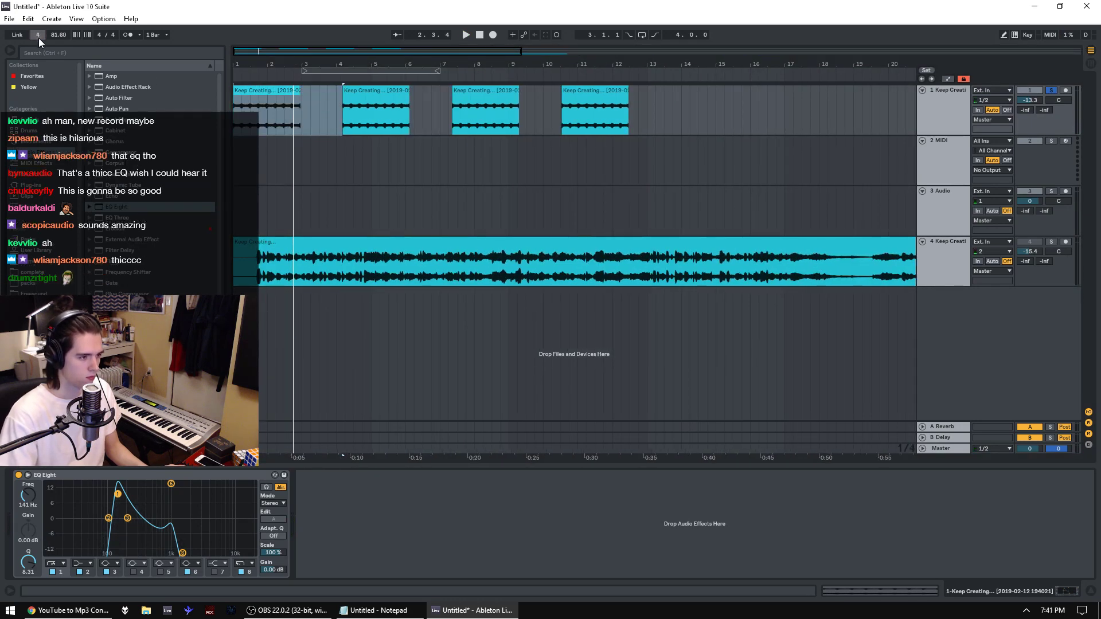
left_click(38, 36)
Step: Try warping the first consolidated clip on track 1
left_click_drag(301, 64, 426, 97)
double_click(369, 91)
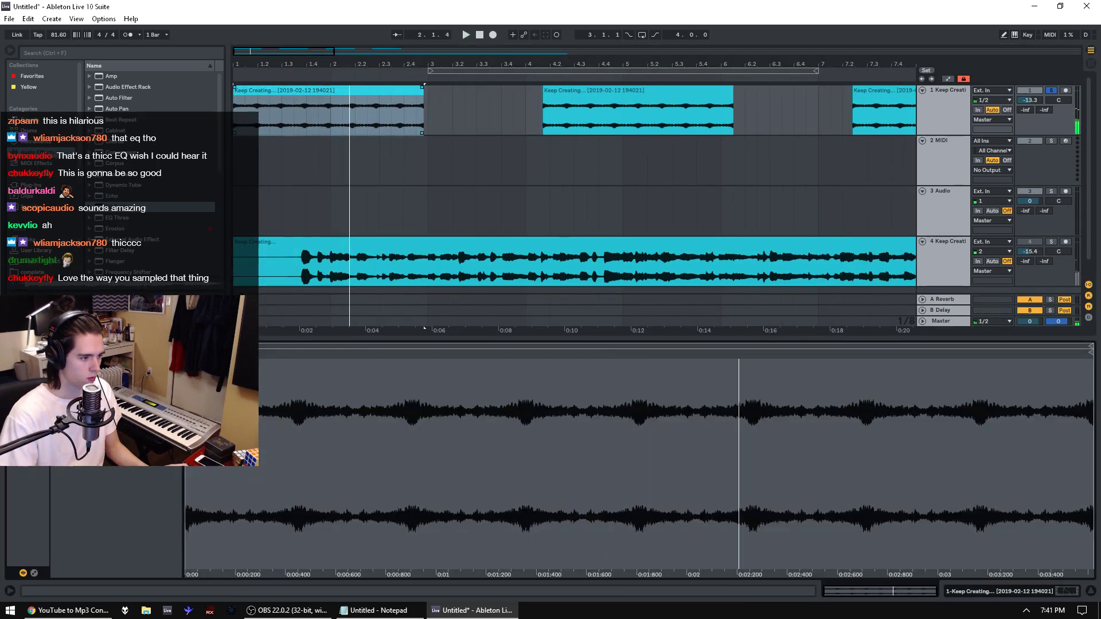
left_click(106, 383)
left_click(492, 342)
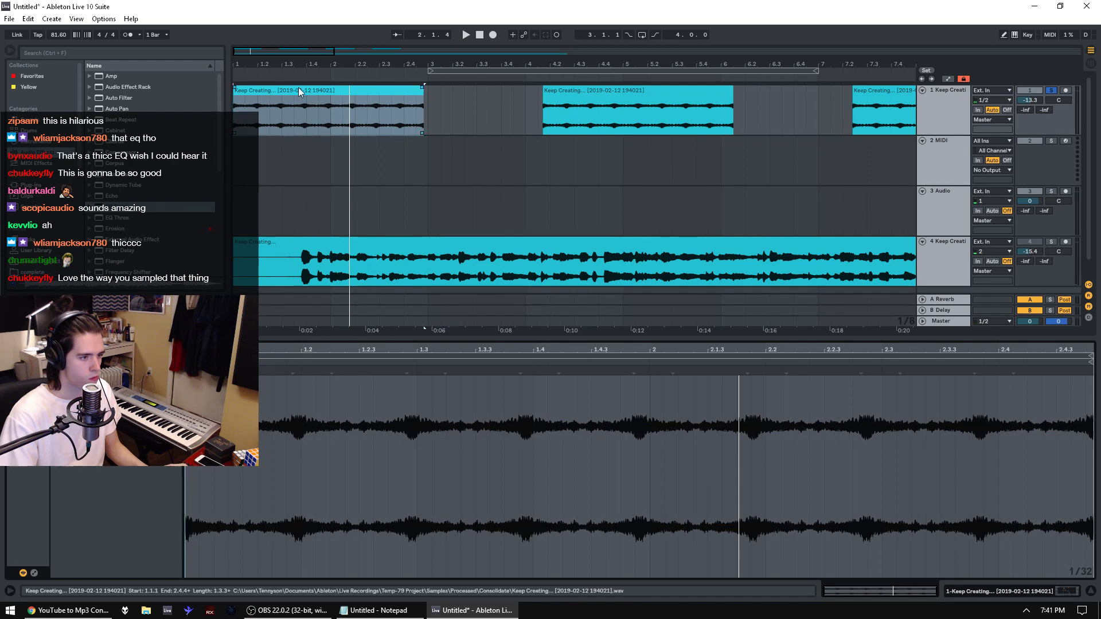
key("ctrl+z")
Step: Raise the tempo to 83.60 BPM and fit the first clip on track 1 to exactly two bars
scroll(58, 36, "up", 2)
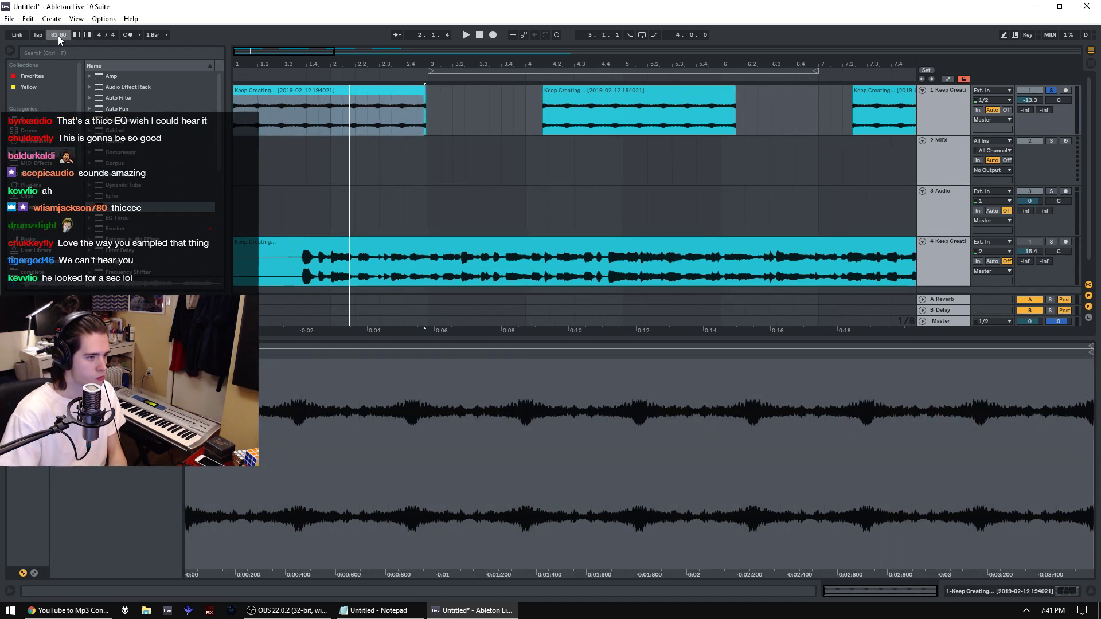
left_click_drag(469, 109, 429, 123)
left_click(405, 97)
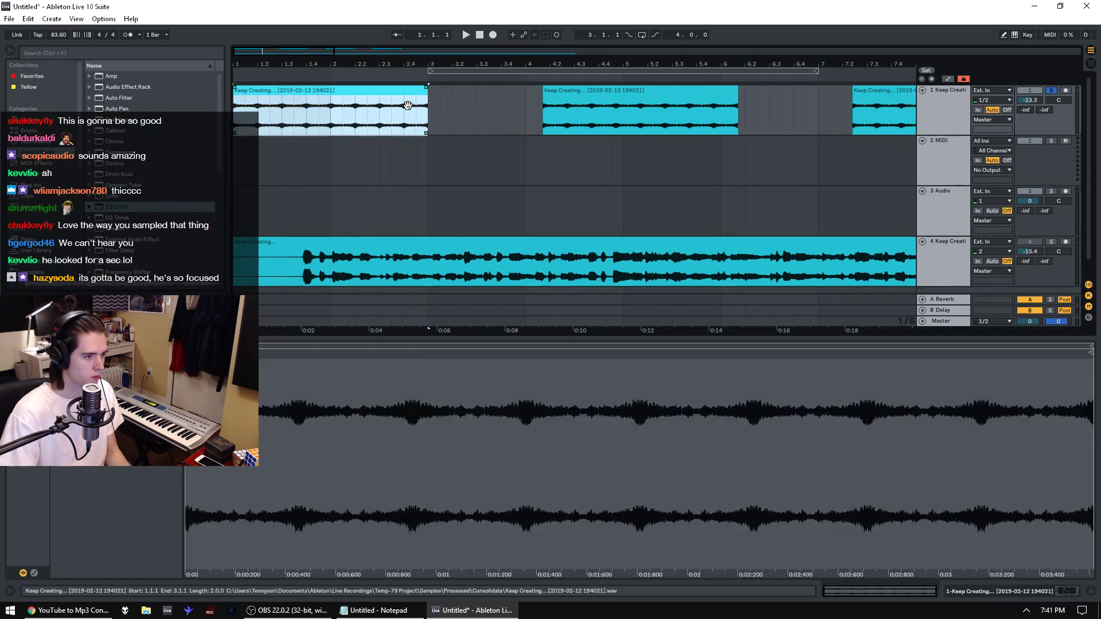
Step: Play the two-bar clip on track 1 and duplicate it seven times in a row up to bar 17
key("space")
key("ctrl+d")
key("ctrl+d")
key("ctrl+d")
left_click_drag(374, 65, 374, 29)
key("ctrl+d")
key("ctrl+d")
key("ctrl+d")
key("ctrl+d")
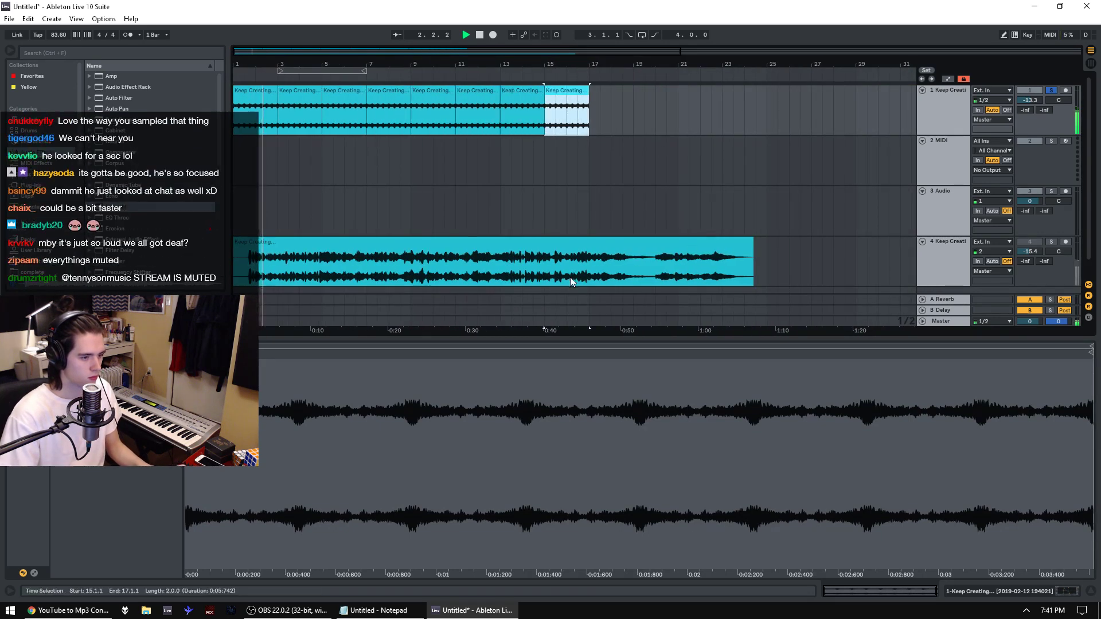
Step: Solo track 4 and play the full sample from 16.1.1
left_click(570, 276)
left_click(1051, 243)
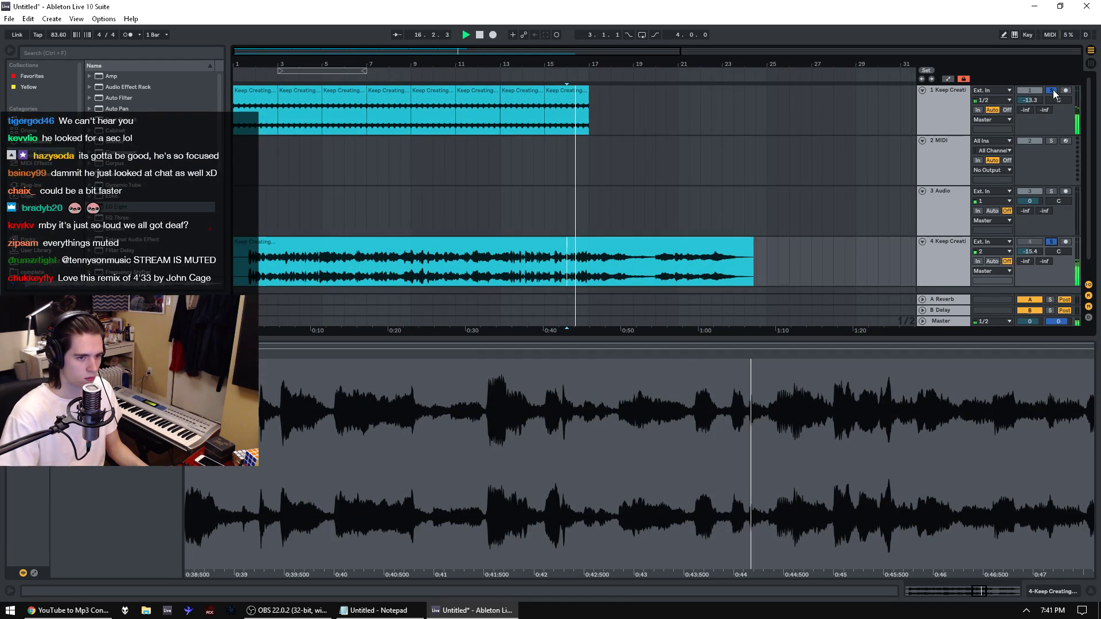
left_click_drag(607, 56, 607, 64)
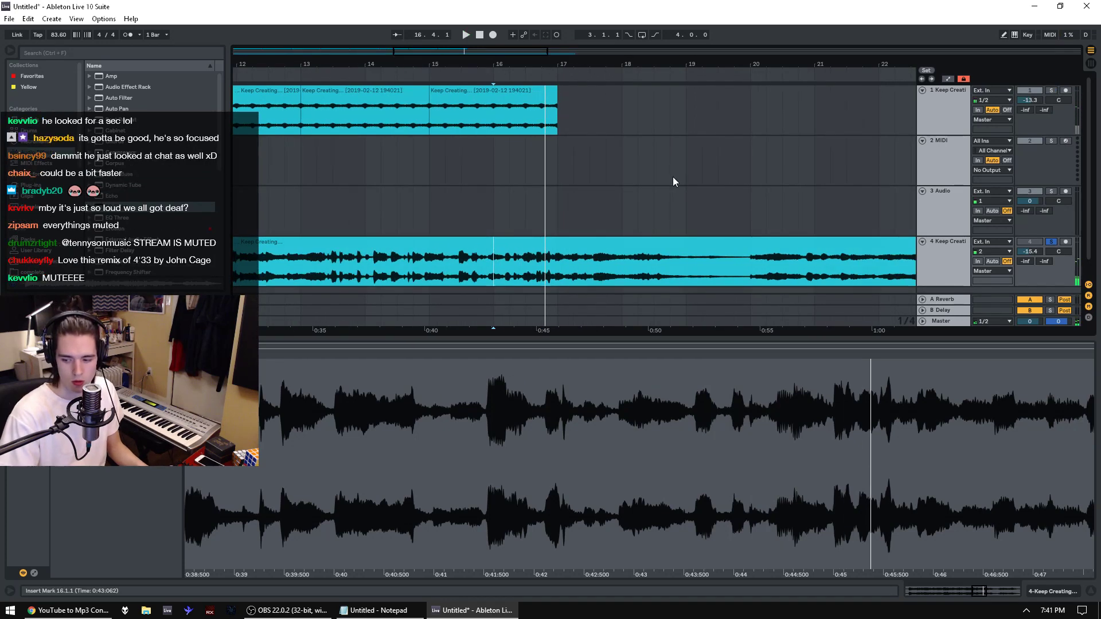
Step: Switch to OBS, unmute the Mic/Aux channel in the mixer, and return to Ableton Live
left_click(287, 610)
left_click(710, 580)
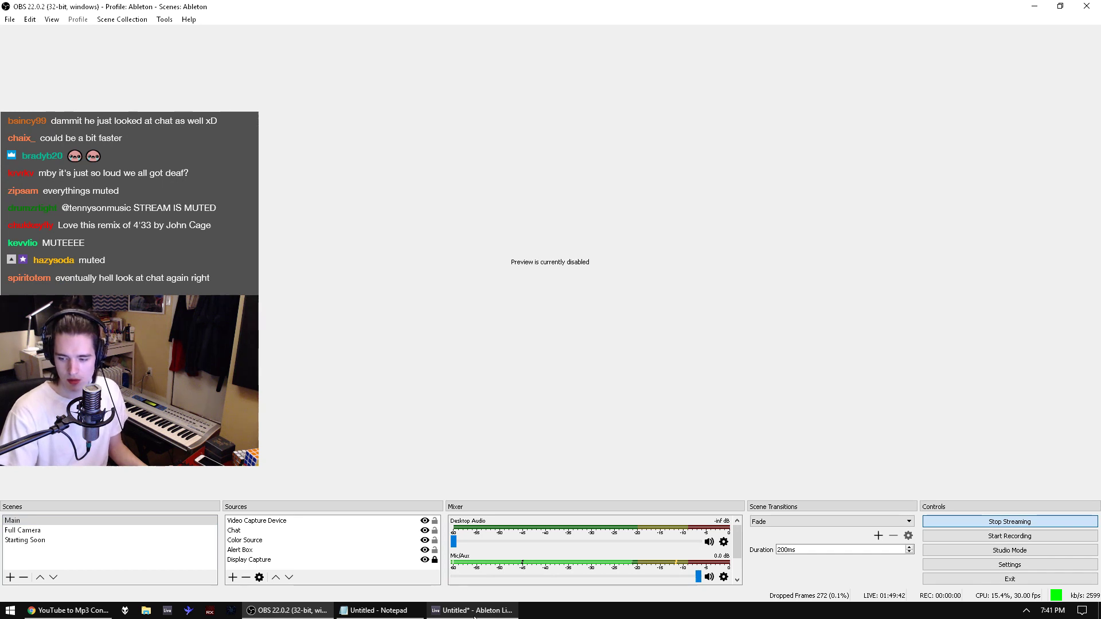
mouse_move(474, 616)
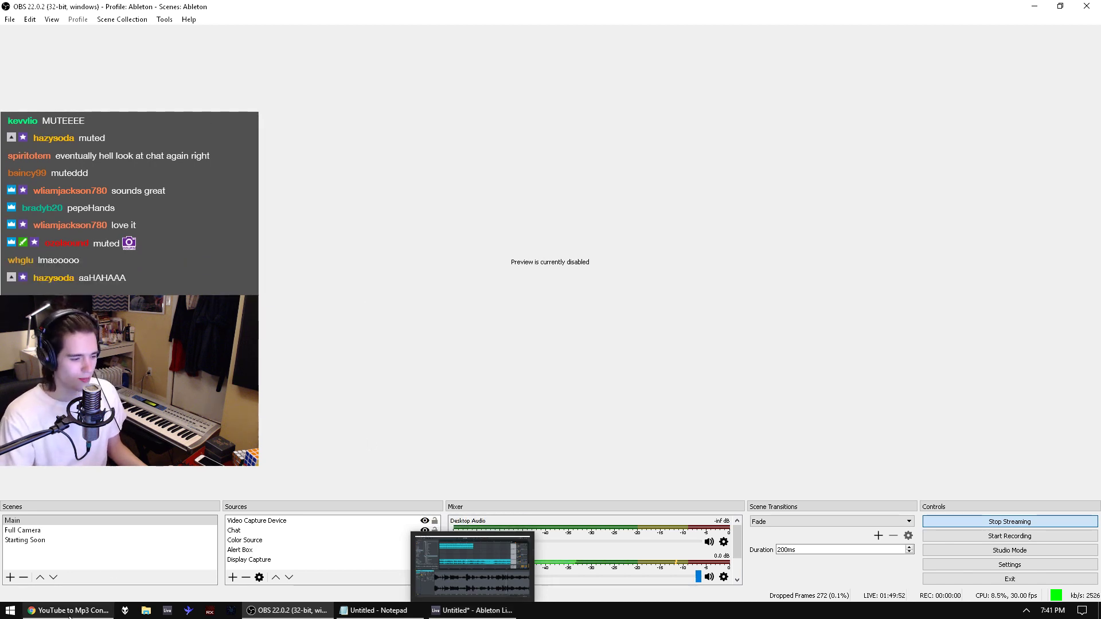
left_click(68, 576)
left_click(472, 609)
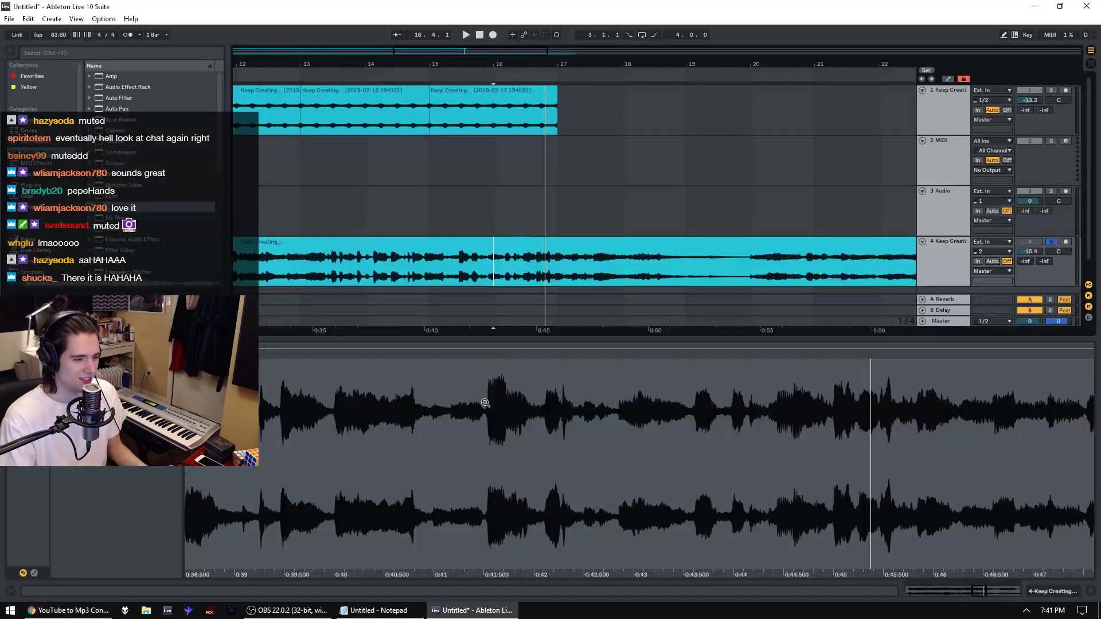
Step: Solo track 1 and play its loop from 11.2.1
left_click_drag(583, 178, 259, 170)
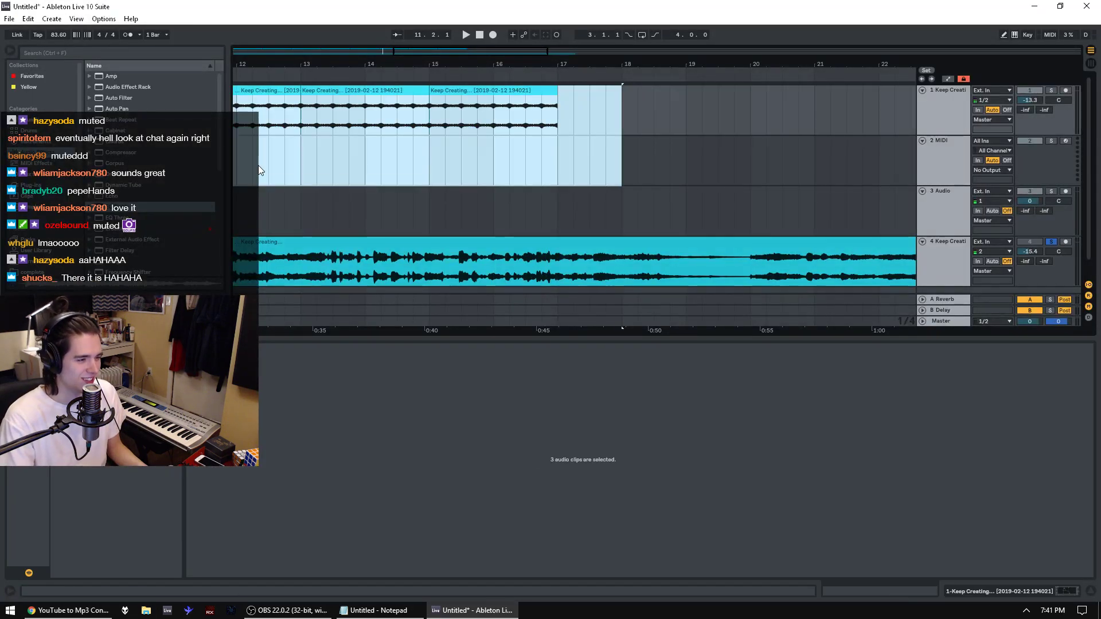
left_click(1052, 91)
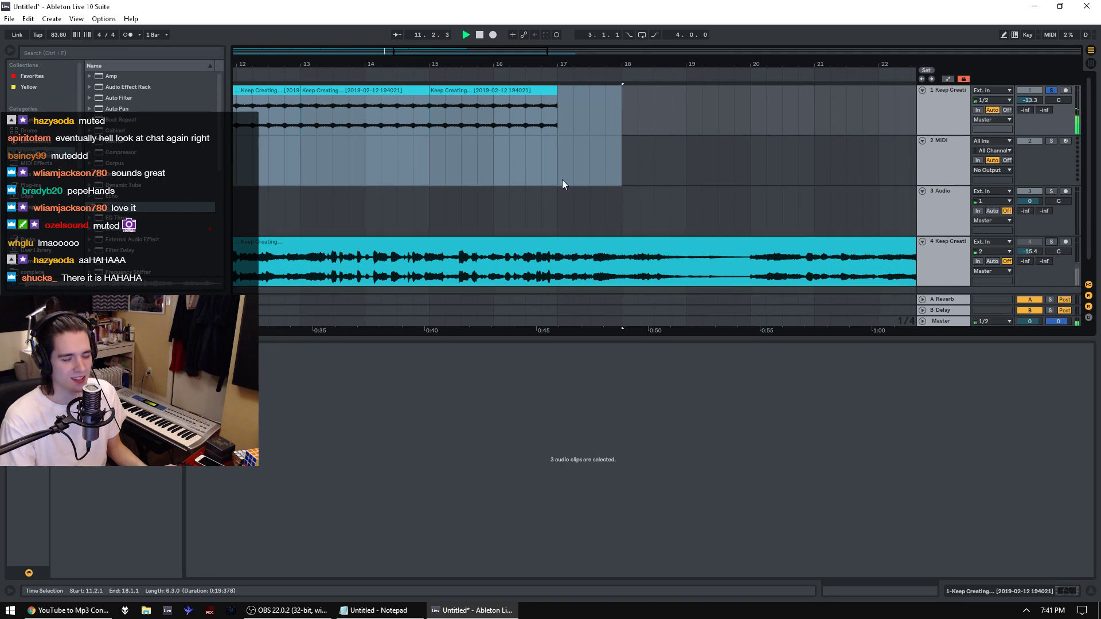
left_click_drag(235, 66, 476, 67)
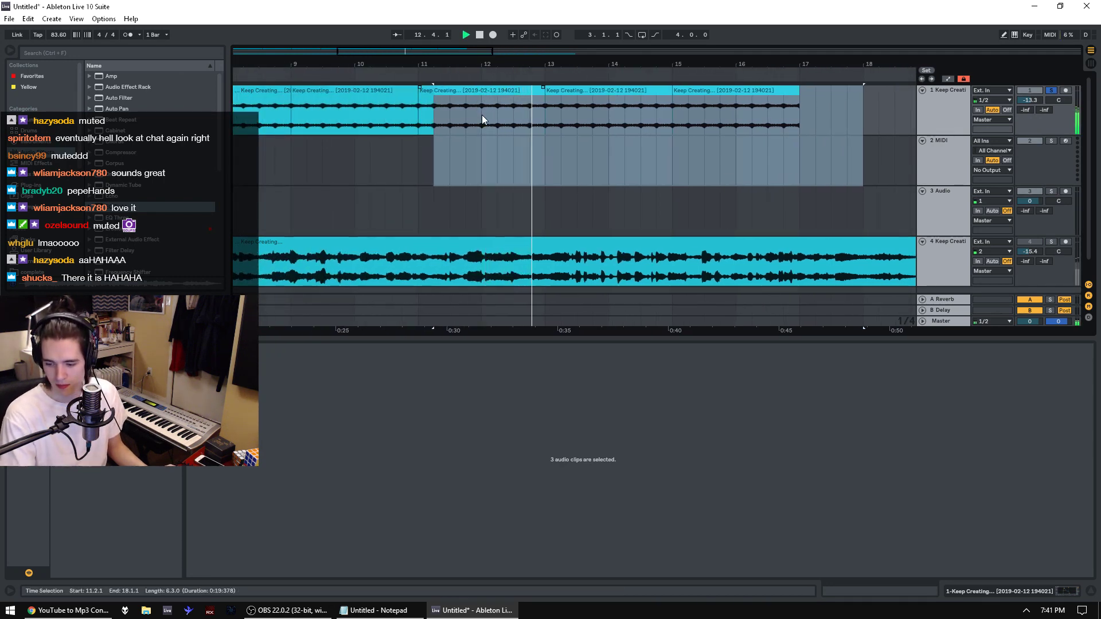
left_click_drag(335, 65, 453, 43)
Step: Select all eight clips on track 1, show the Audio Effects in the browser and play the clips from the start
left_click(264, 90)
left_click(610, 91, "shift")
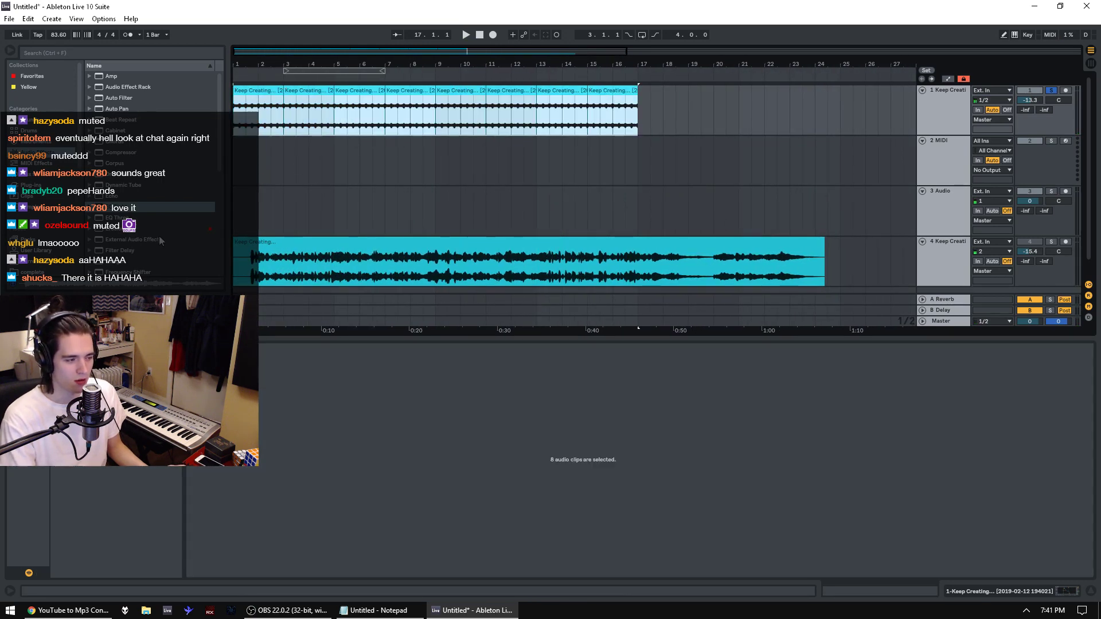
scroll(43, 264, "down", 3)
scroll(43, 263, "down", 1)
key("space")
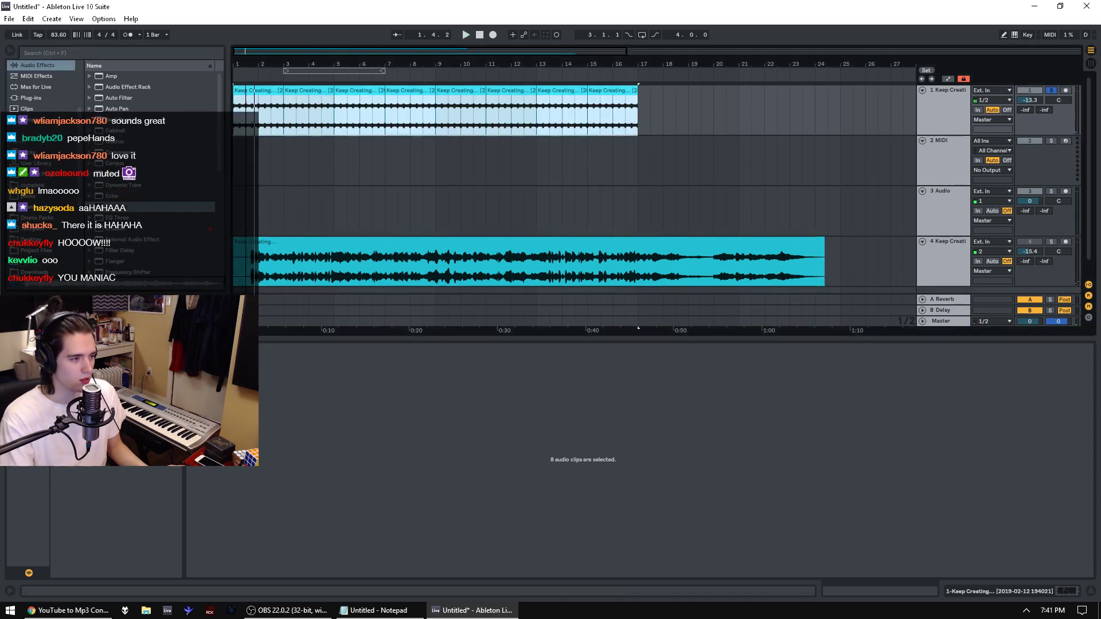
Step: Solo track 4 and play the start of the full sample repeatedly from 1.4.1
left_click_drag(255, 65, 283, 126)
left_click(274, 274)
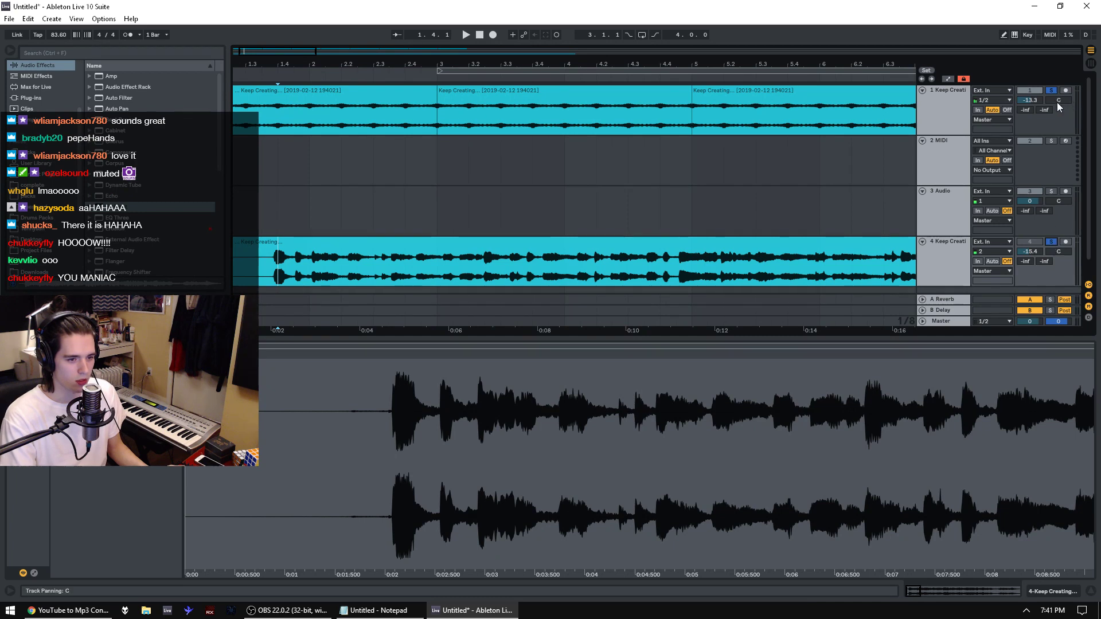
key("space")
key("space")
key("space")
key("space")
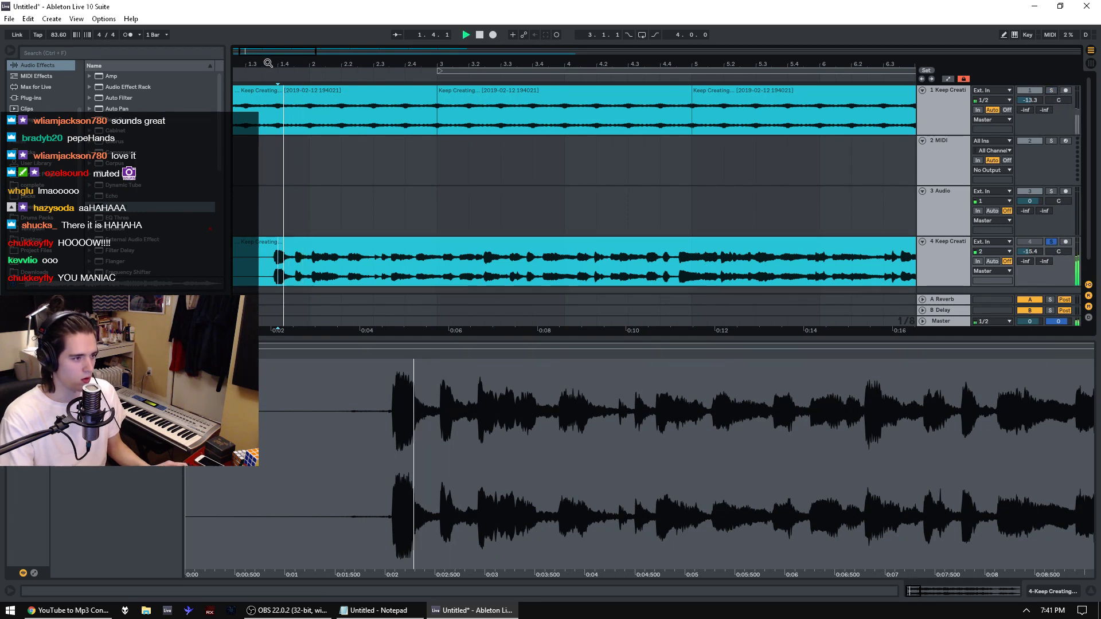
key("space")
Step: Select about 0.16 s of the quiet tail after the sample's first hit on track 4, from 1.4.2, and play it
left_click_drag(268, 64, 268, 117)
left_click_drag(313, 276, 329, 278)
key("space")
key("space")
key("space")
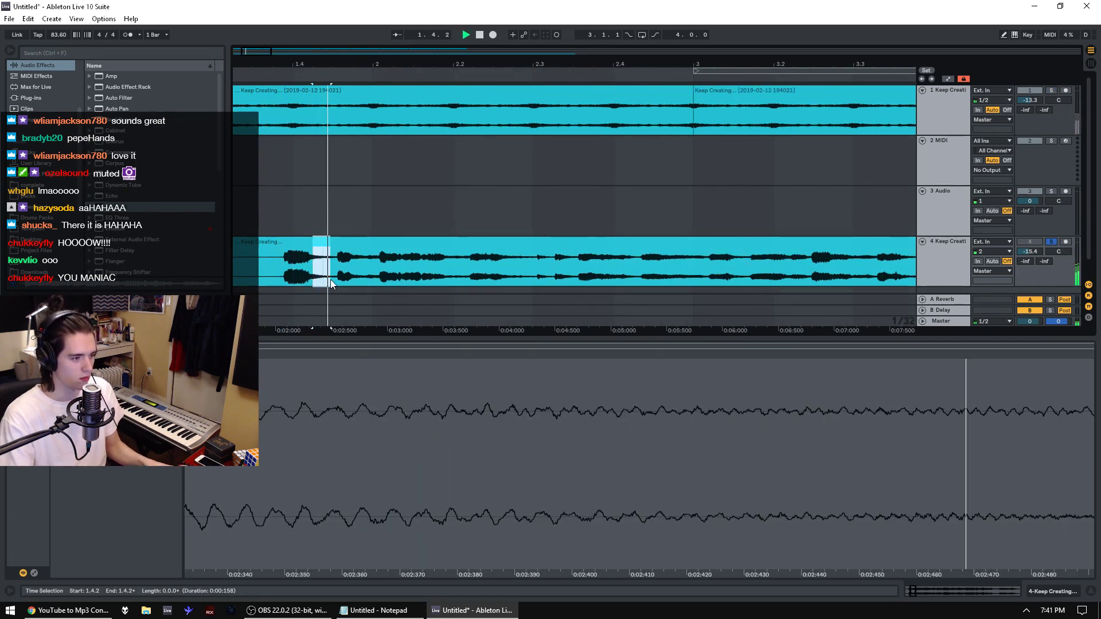
Step: Split the selected tail into its own slice on track 4 and duplicate it five times in a row
key("space")
key("ctrl+e")
key("ctrl+d")
key("ctrl+d")
key("ctrl+d")
key("ctrl+d")
key("ctrl+d")
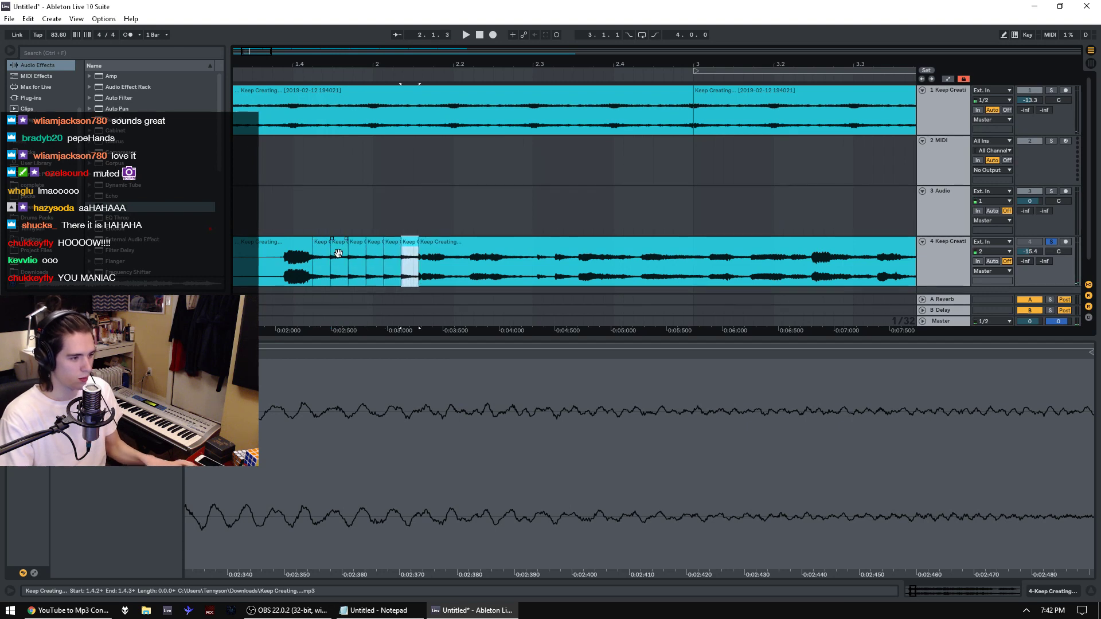
Step: Reverse the second, fourth and sixth of the short slices on track 4
left_click(337, 252)
left_click(371, 252)
key("r")
left_click(408, 251)
key("r")
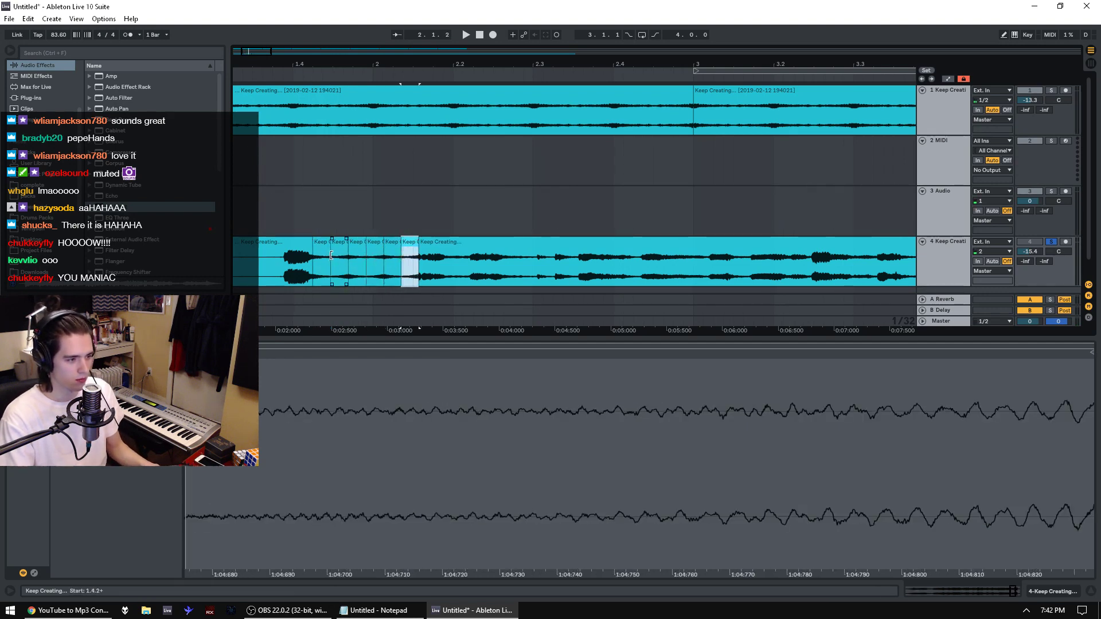
Step: Play the six short slices on track 4 and consolidate them into a single clip
left_click(322, 251)
key("space")
right_click(408, 247)
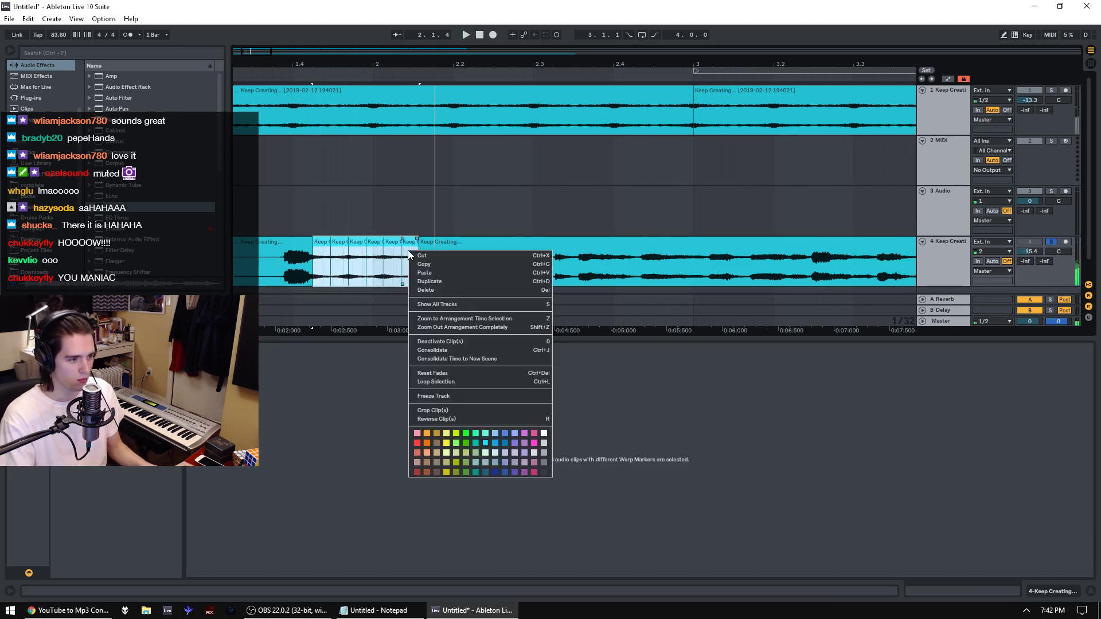
left_click(447, 349)
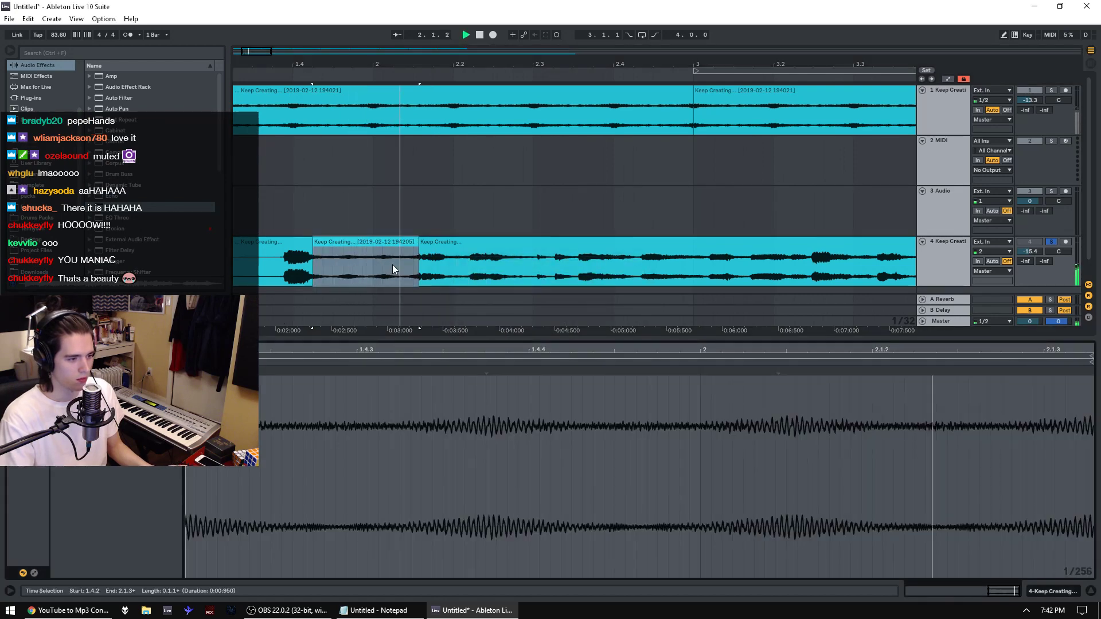
key("space")
Step: Undo the consolidation, reversals, duplicates and splits of the short slices on track 4
key("ctrl+z")
key("ctrl+z")
key("ctrl+z")
key("ctrl+z")
key("ctrl+z")
key("ctrl+z")
key("ctrl+z")
key("ctrl+z")
key("ctrl+z")
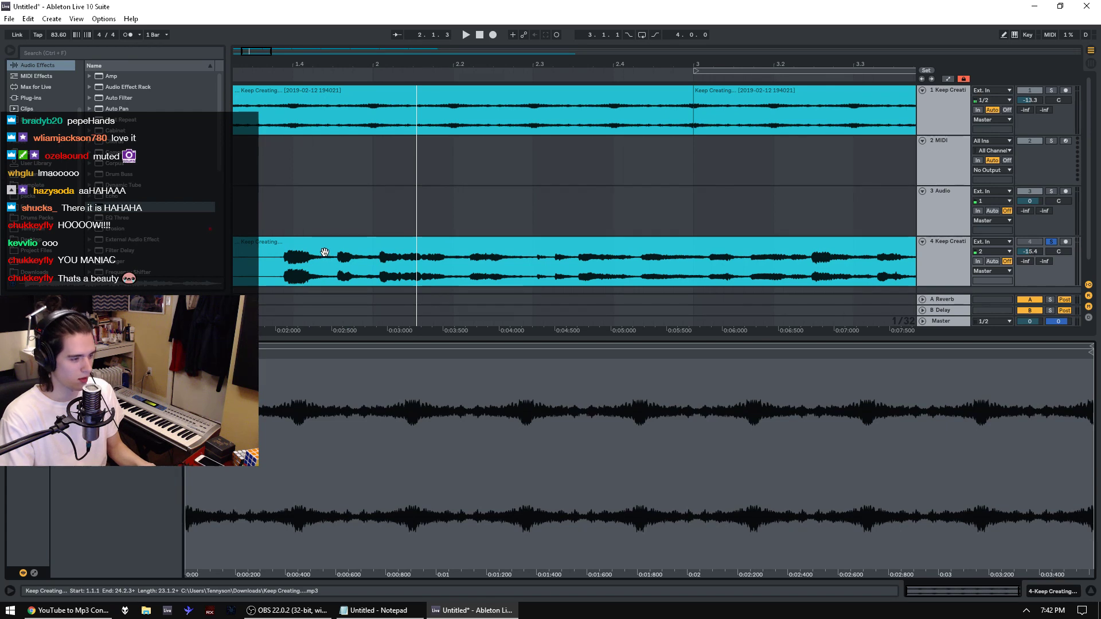
key("ctrl+y")
Step: Split out a longer tail of about 0.24 s after track 4's first hit and duplicate it six times in a row
left_click_drag(309, 280, 336, 280)
key("ctrl+e")
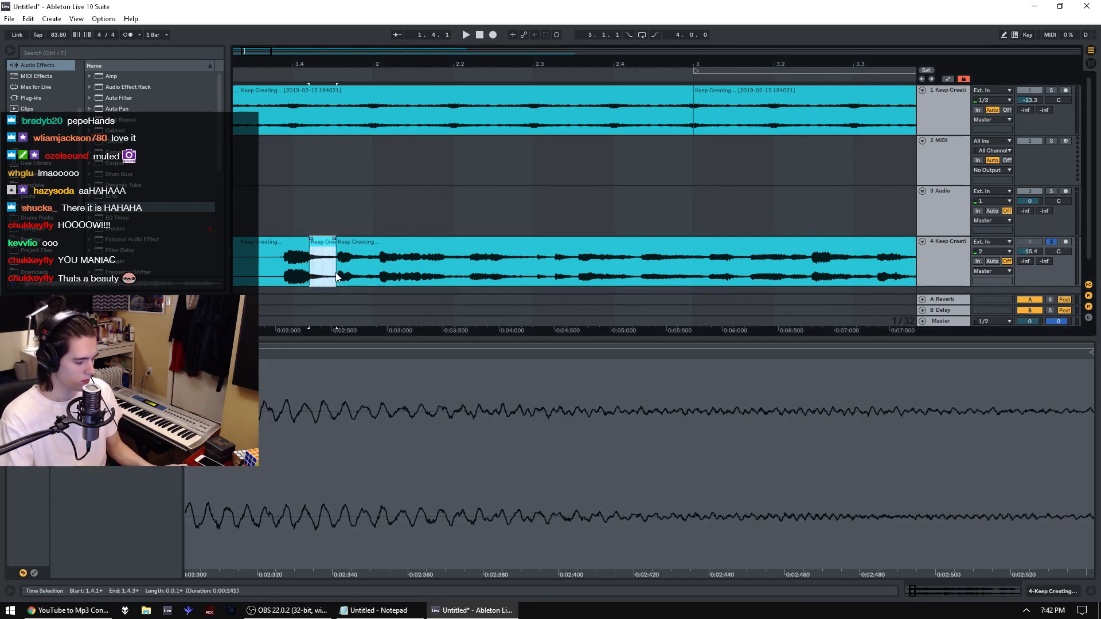
key("ctrl+d")
key("ctrl+d")
key("ctrl+d")
key("ctrl+d")
key("ctrl+d")
key("ctrl+d")
Step: Reverse the second, fourth and sixth of the longer slices on track 4
left_click(347, 252)
key("r")
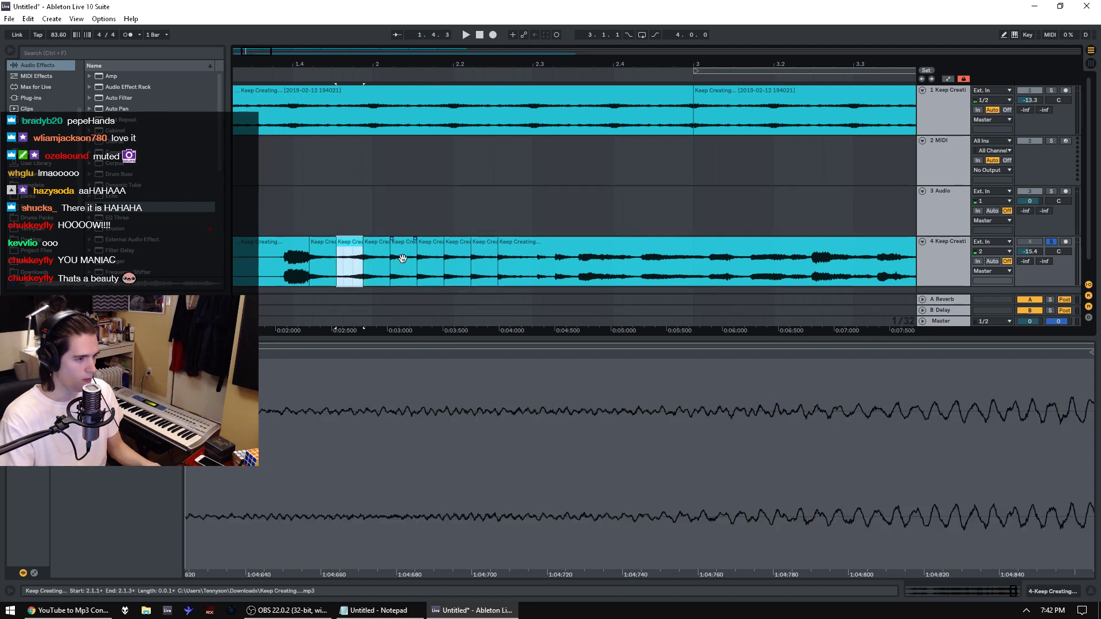
left_click(402, 252)
key("r")
left_click(453, 253)
key("r")
Step: Play the alternating slices on track 4 from the first one, and solo track 1 to hear both tracks together
left_click(351, 248)
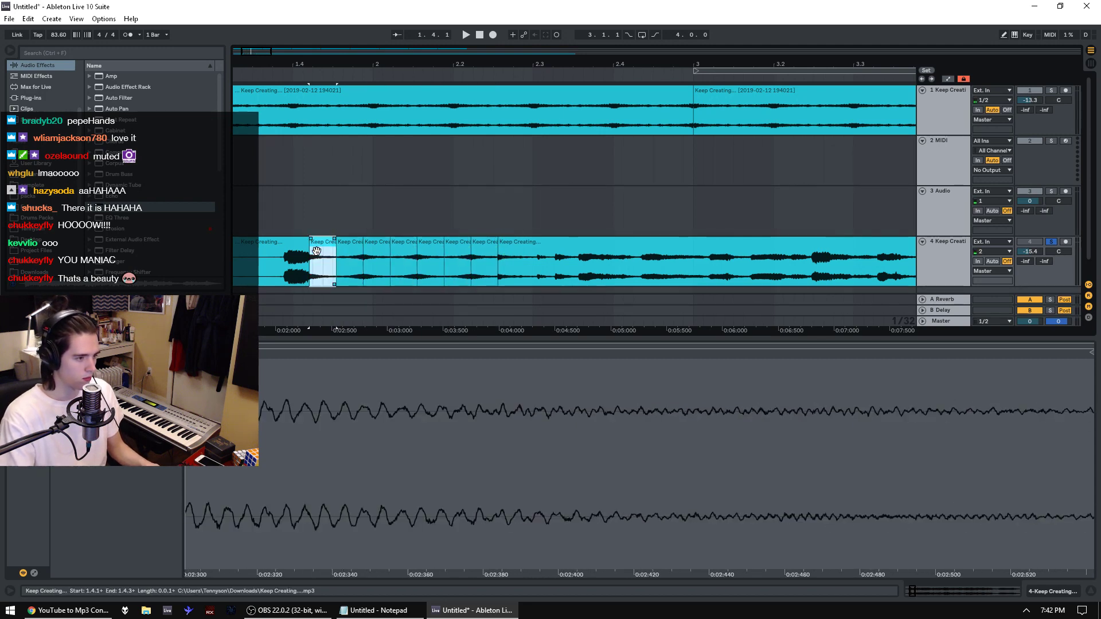
key("space")
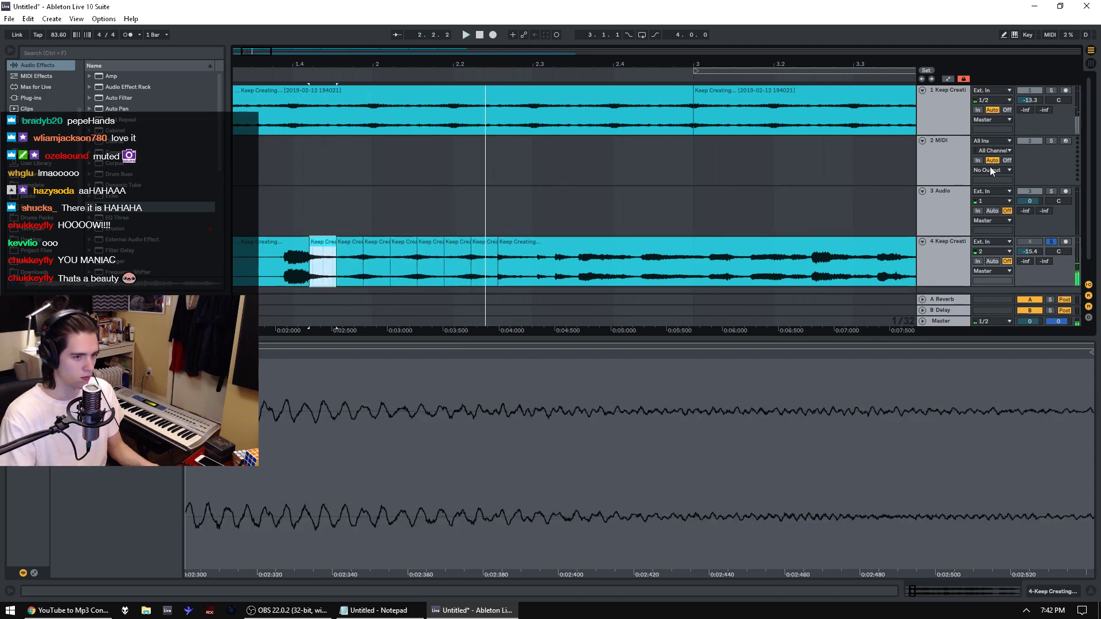
left_click(1052, 90)
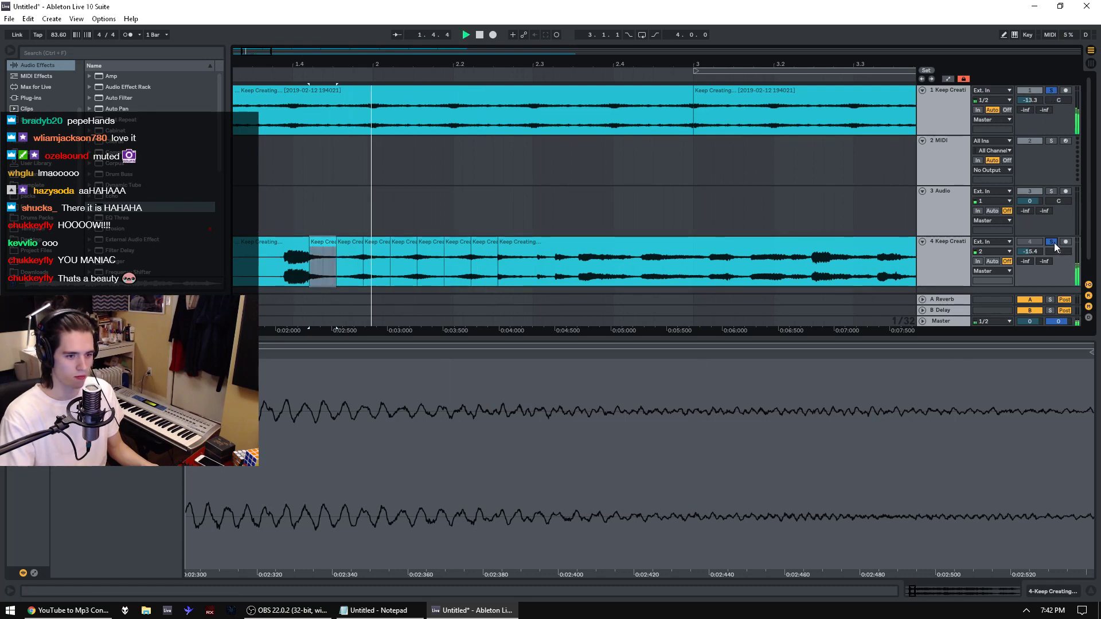
left_click(1052, 241, "ctrl")
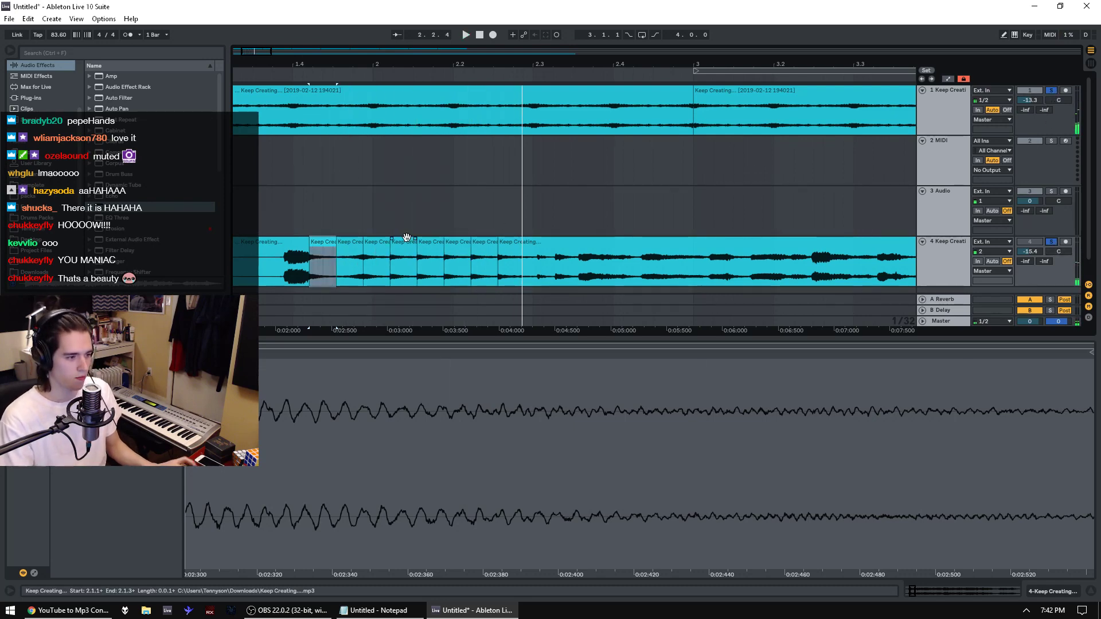
Step: Undo the reversals, duplicates and splits of the longer slices to restore the full sample on track 4
key("ctrl+z")
key("ctrl+z")
key("ctrl+z")
key("ctrl+z")
key("ctrl+z")
key("ctrl+z")
key("ctrl+z")
key("ctrl+z")
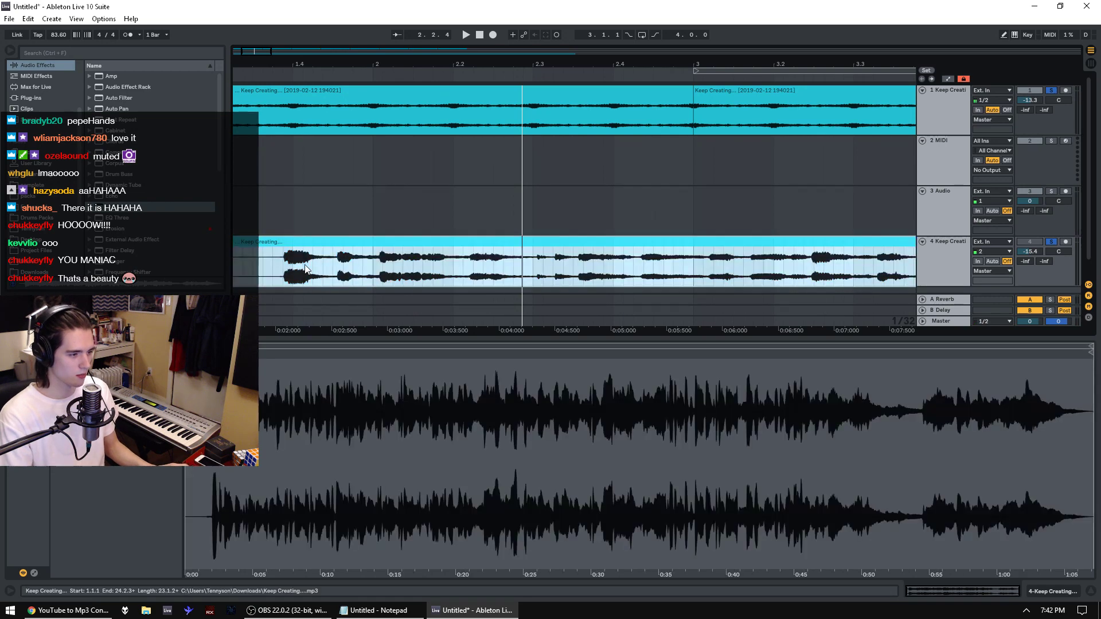
Step: Play track 1's filtered loop with only track 1 soloed, starting from 1.3.4
left_click(273, 272)
left_click(1052, 243)
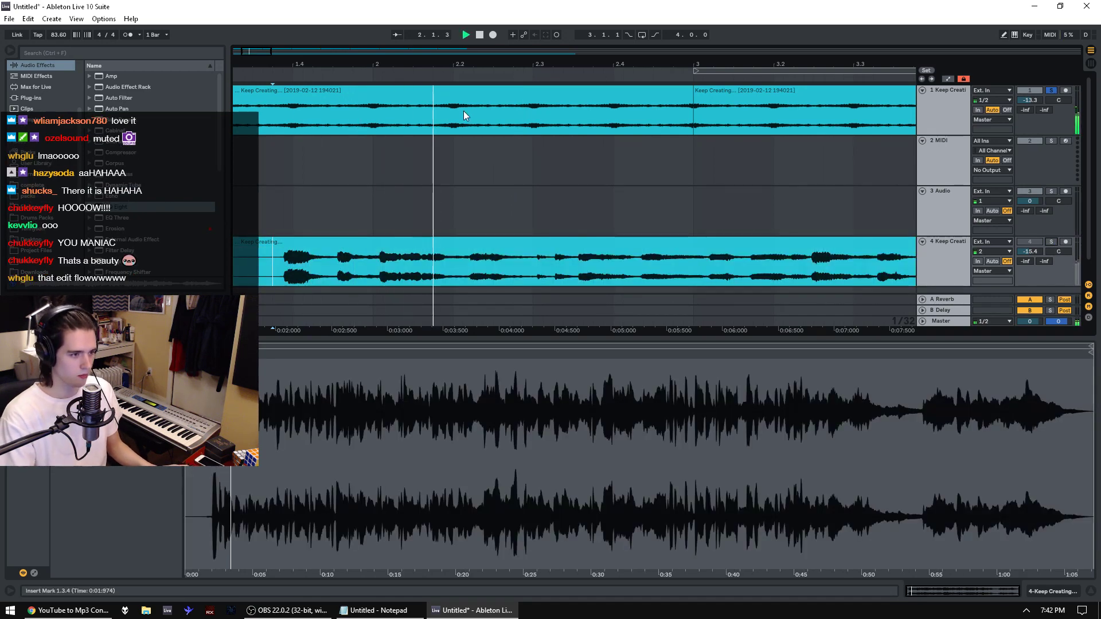
left_click(421, 91)
key("space")
key("space")
left_click_drag(358, 65, 380, 52)
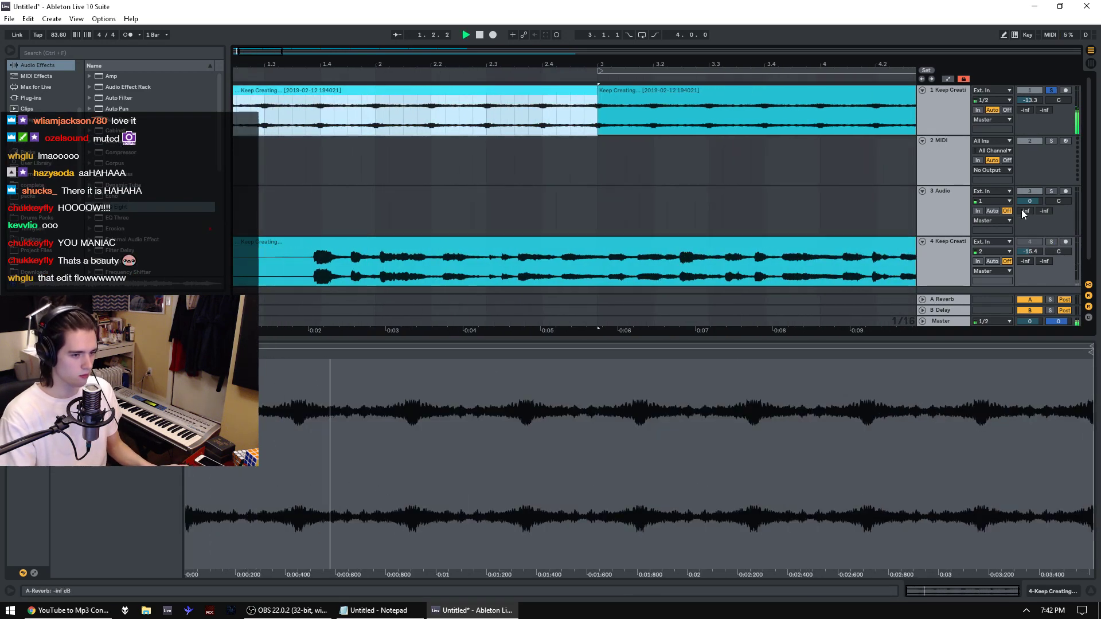
Step: Solo track 4 instead of track 1 and play its sample from around bar 2.3
left_click(1052, 242)
key("space")
left_click(1050, 90)
left_click(519, 280)
key("space")
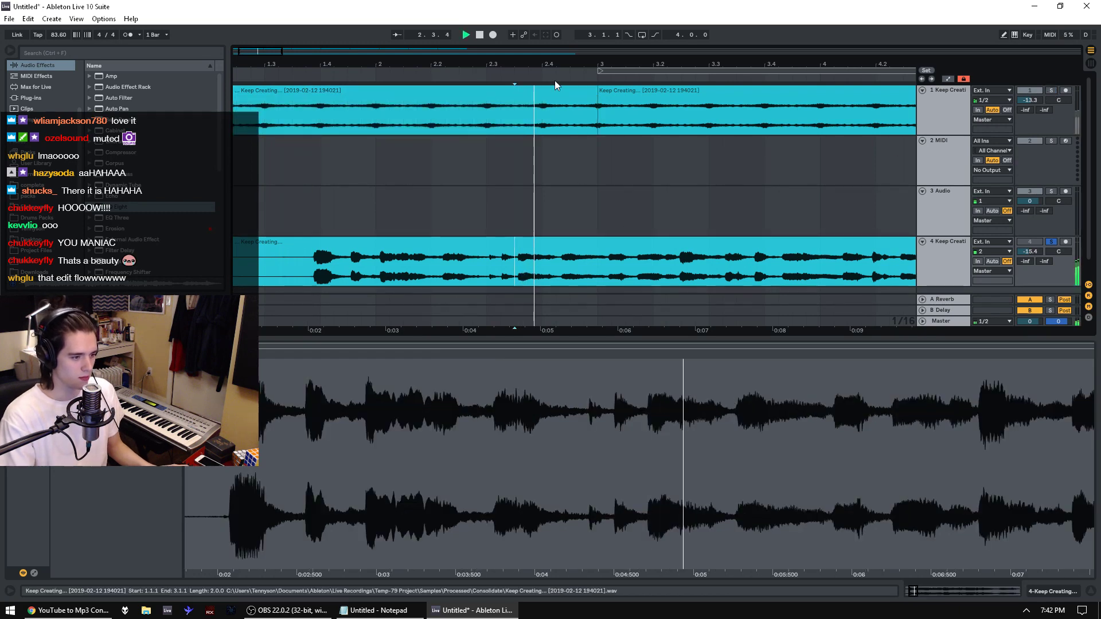
Step: Audition the fading passage near the end of track 4's sample, around bars 17 and 18
left_click_drag(484, 328, 484, 275)
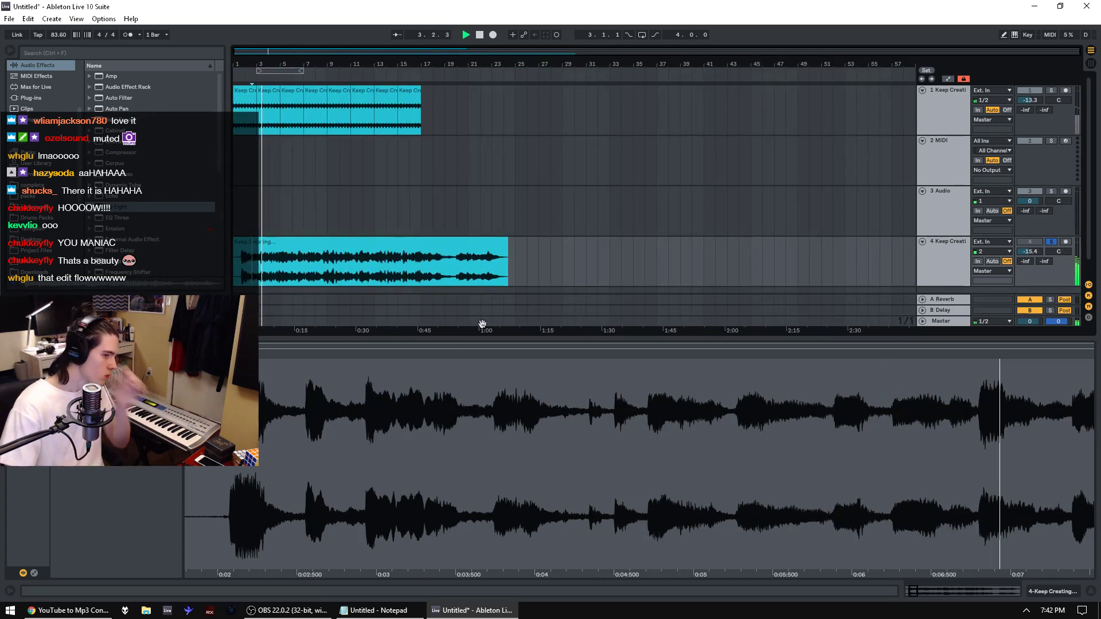
left_click(444, 284)
key("space")
left_click(436, 267)
key("space")
left_click_drag(440, 60, 457, 153)
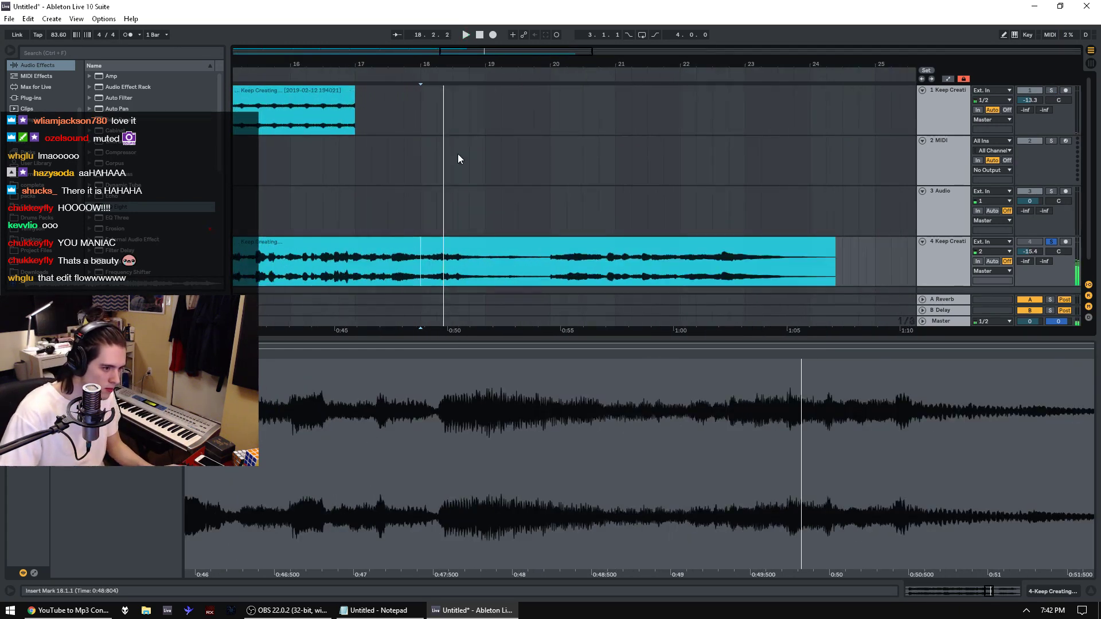
key("space")
key("space")
left_click(397, 280)
key("space")
key("space")
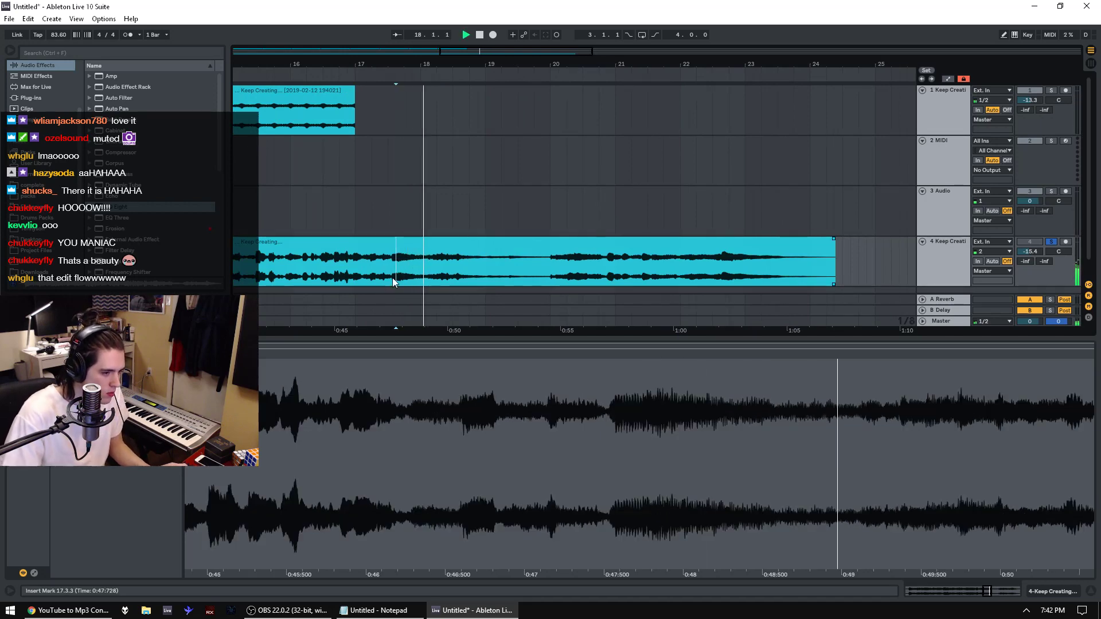
Step: Select one beat of track 4's sample from 17.4.1 to 18.1.1 and copy it to the start of track 2
left_click(405, 281)
left_click_drag(410, 286, 420, 281)
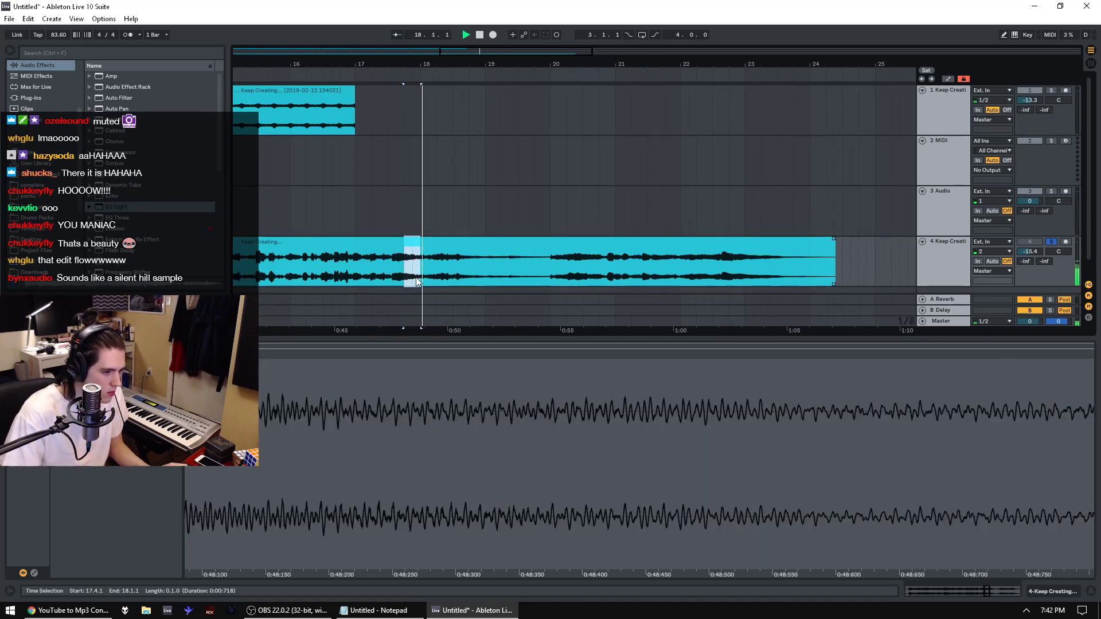
key("space")
left_click_drag(352, 64, 353, 9)
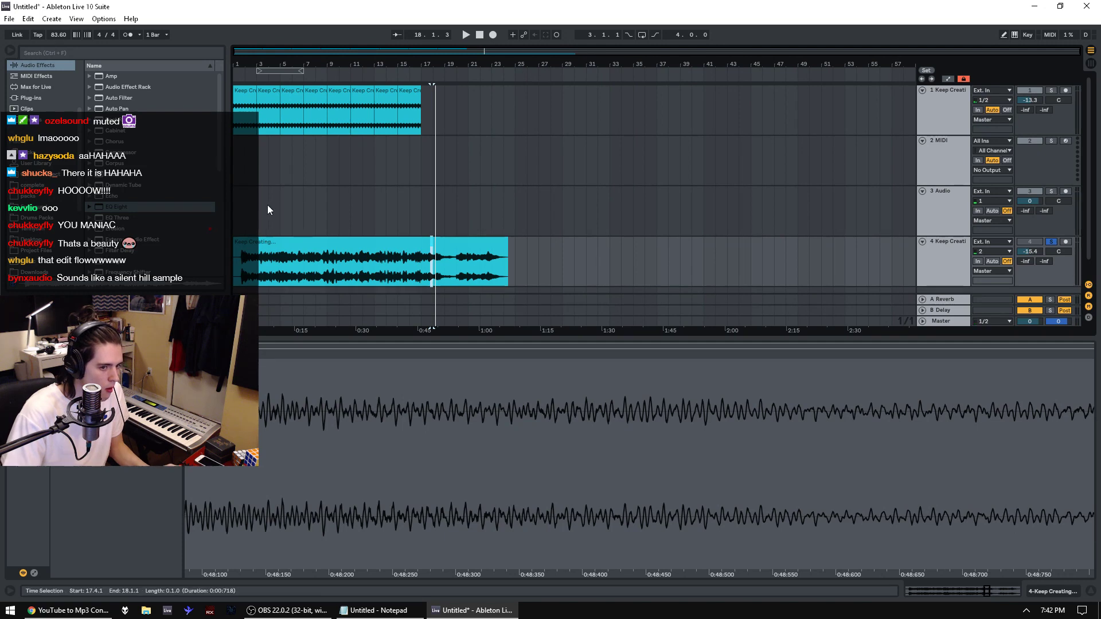
left_click_drag(267, 205, 235, 205)
left_click_drag(267, 167, 235, 163)
key("ctrl+v")
Step: Solo tracks 2 and 1 and play the copied one-beat slice together with the loop
left_click(424, 282)
key("space")
key("space")
key("space")
key("space")
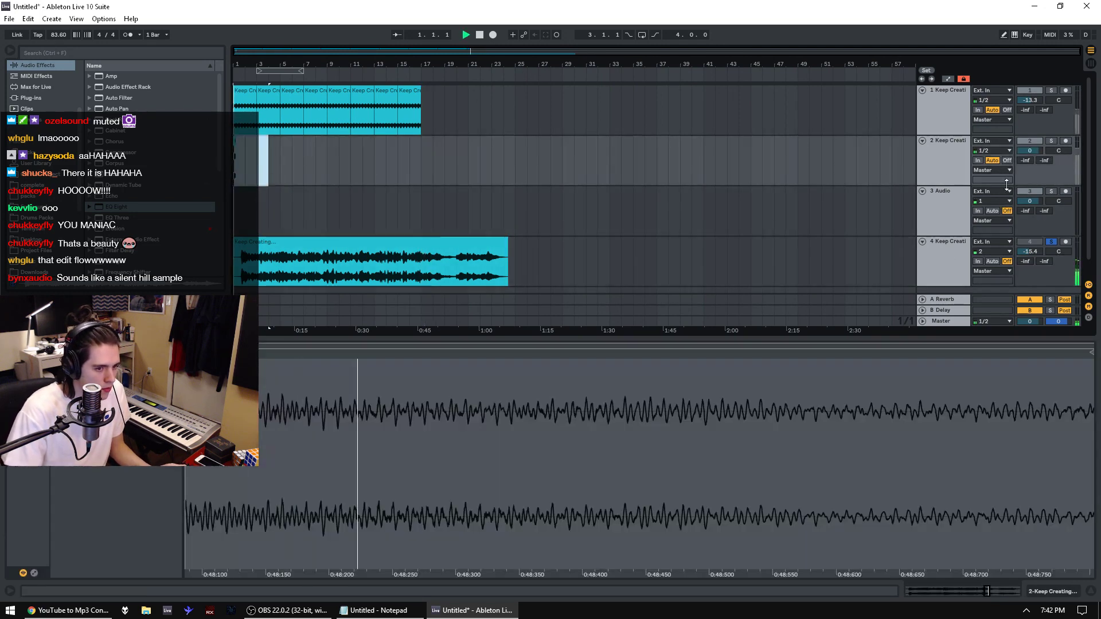
left_click(1051, 140)
left_click(1051, 90)
key("space")
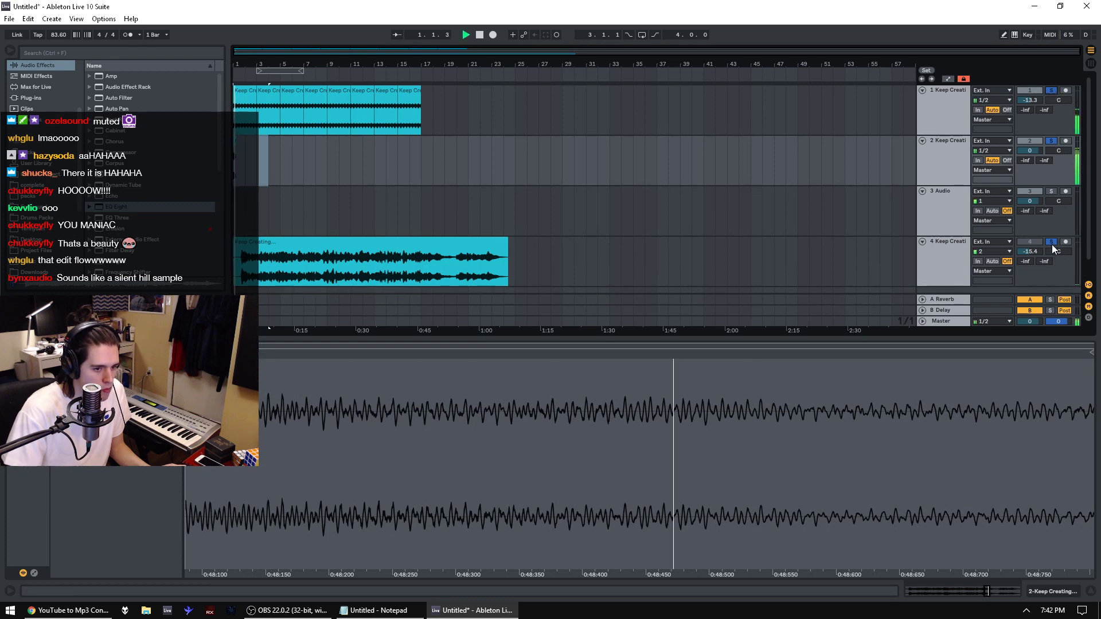
Step: Transpose the slice on track 2 down, lower its clip gain and play it against track 1's loop
left_click_drag(237, 64, 237, 149)
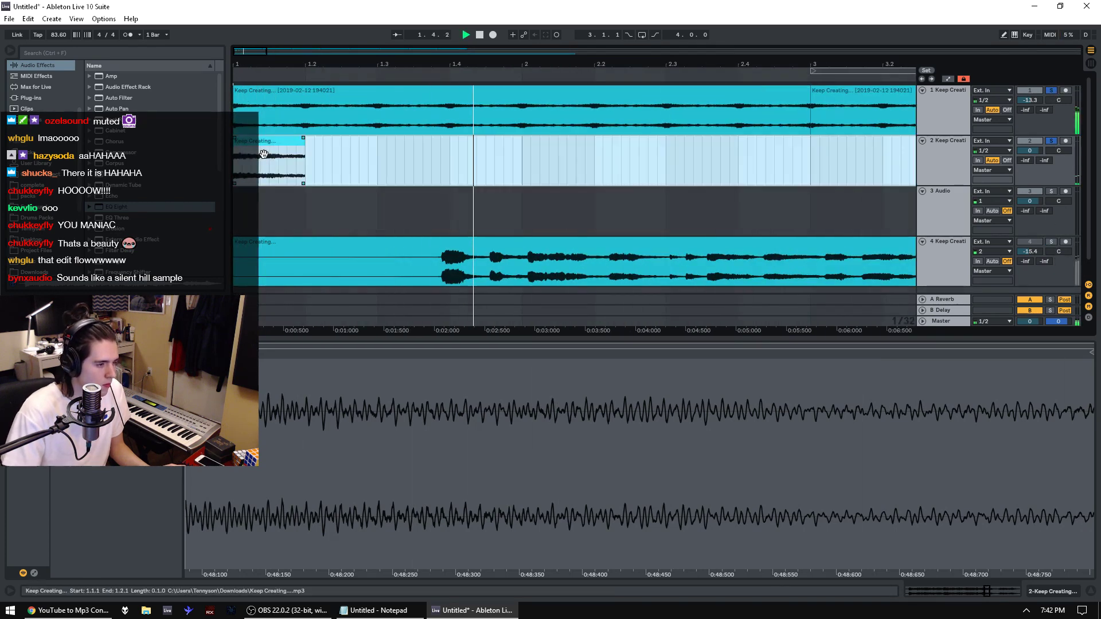
left_click(246, 141)
key("space")
left_click_drag(75, 410, 74, 427)
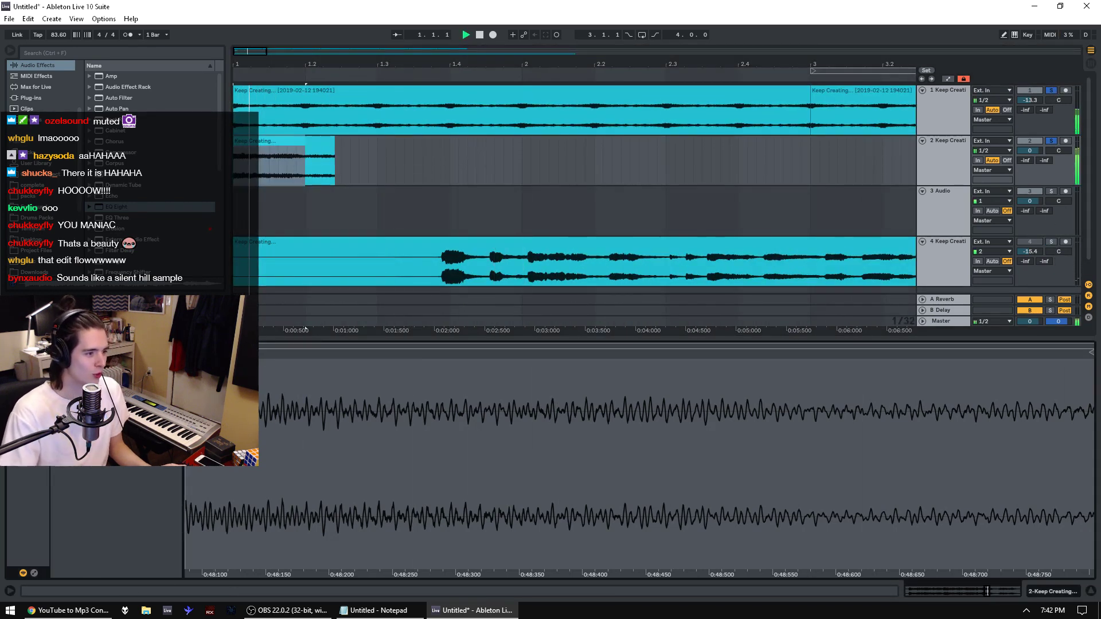
key("space")
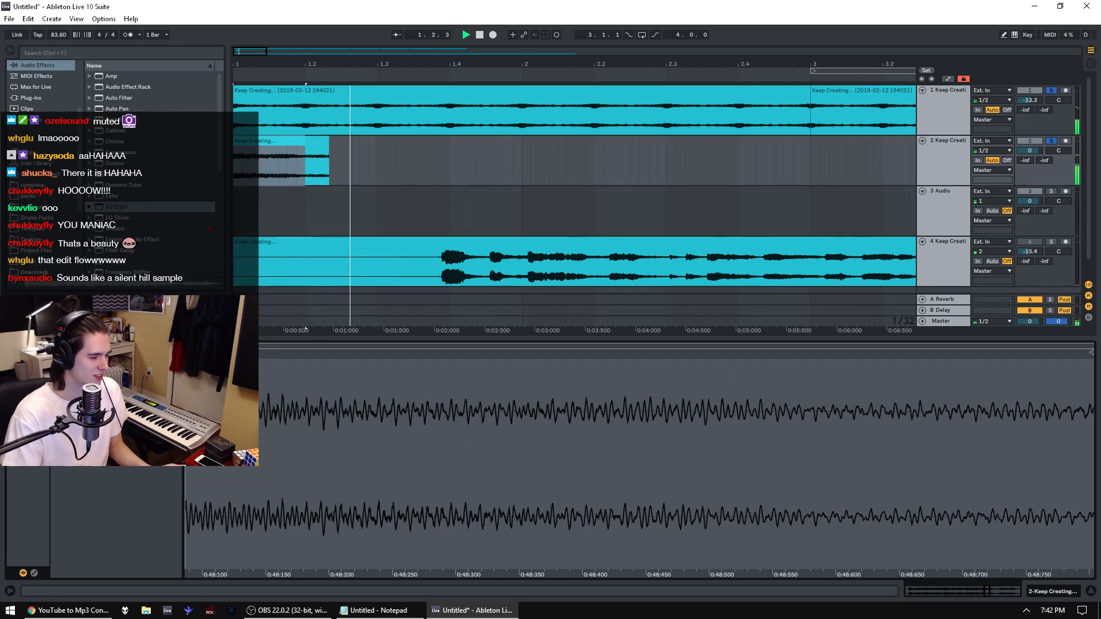
key("space")
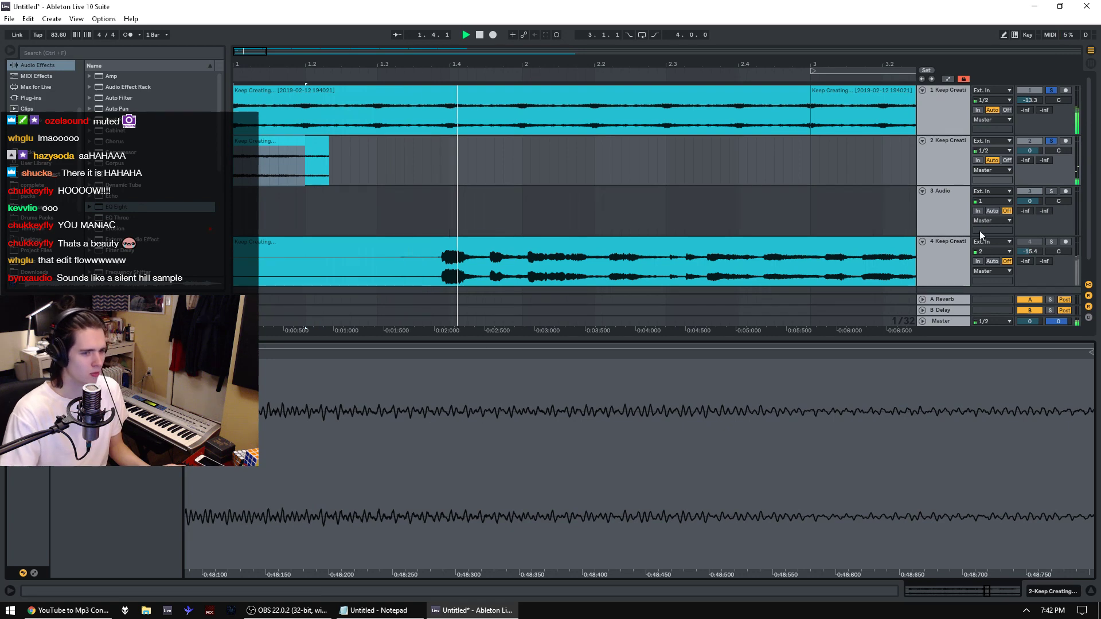
Step: Unsolo track 1 and move the region used by track 2's slice to about 0:41 in the sample
left_click(1055, 90)
key("space")
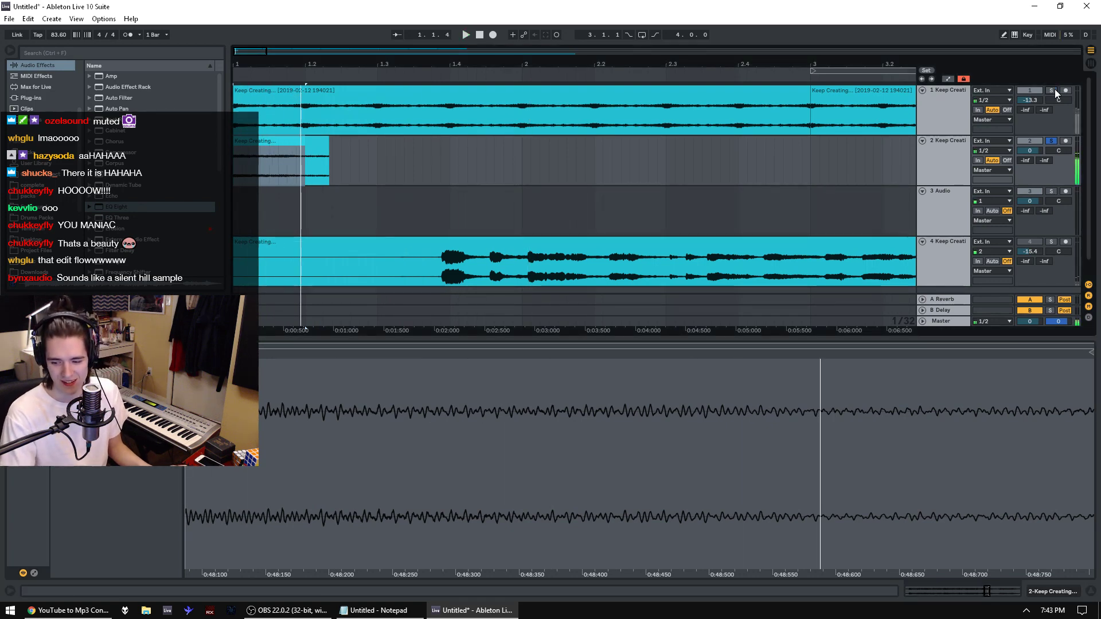
key("space")
key("space")
mouse_move(369, 450)
left_mouse_down()
mouse_move(368, 382)
mouse_move(449, 355)
mouse_move(553, 375)
mouse_move(911, 396)
mouse_move(1002, 412)
mouse_move(976, 430)
mouse_move(1011, 447)
mouse_move(798, 453)
mouse_move(709, 473)
mouse_move(756, 475)
mouse_move(746, 476)
mouse_move(189, 467)
mouse_move(421, 436)
mouse_move(523, 402)
mouse_move(529, 384)
mouse_move(572, 369)
mouse_move(703, 376)
mouse_move(691, 379)
mouse_move(725, 353)
left_mouse_up()
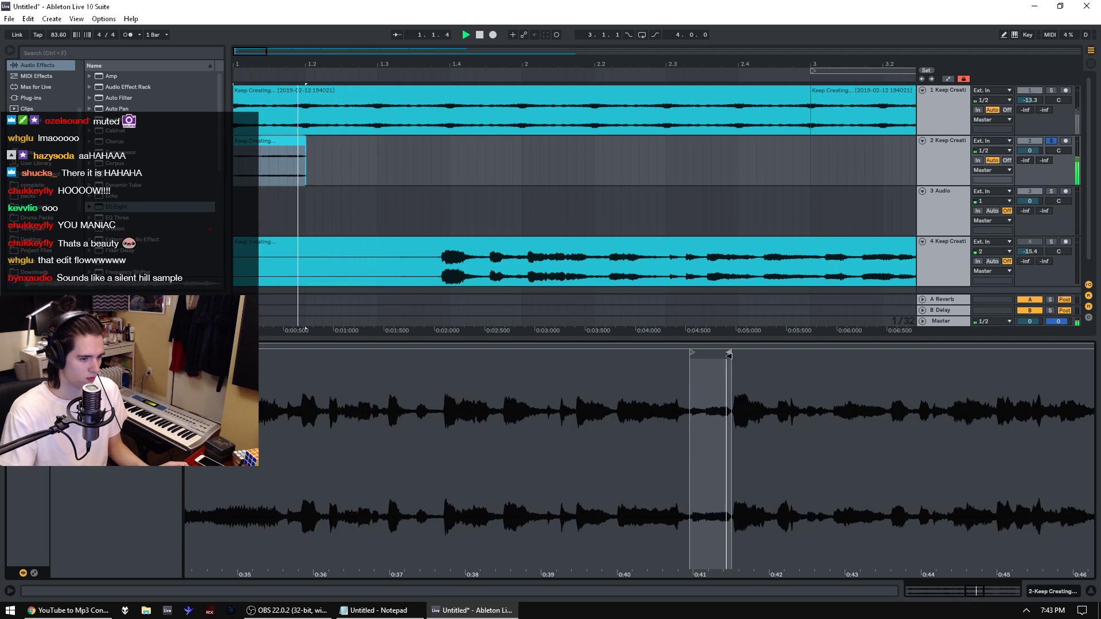
Step: Duplicate the slice on track 2 twice and play the three repeats
key("space")
left_click(269, 143)
key("ctrl+d")
key("ctrl+d")
left_click(269, 149, "shift")
key("space")
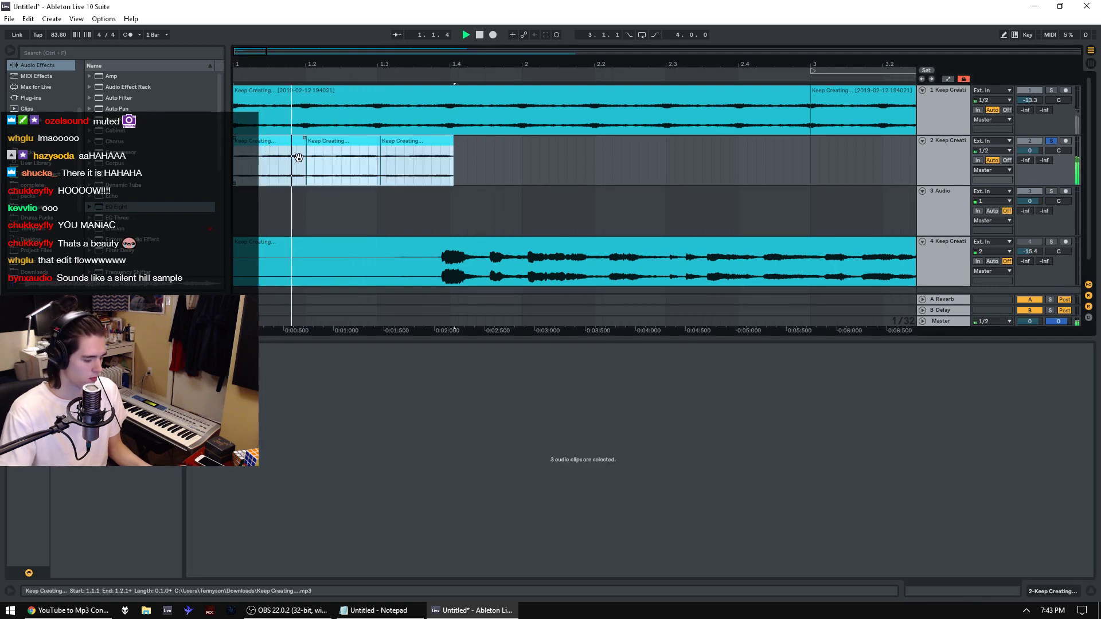
key("space")
Step: Duplicate the first two slices on track 2 to fill bar 1 with four, and play them
left_click(329, 160)
left_click(281, 150, "shift")
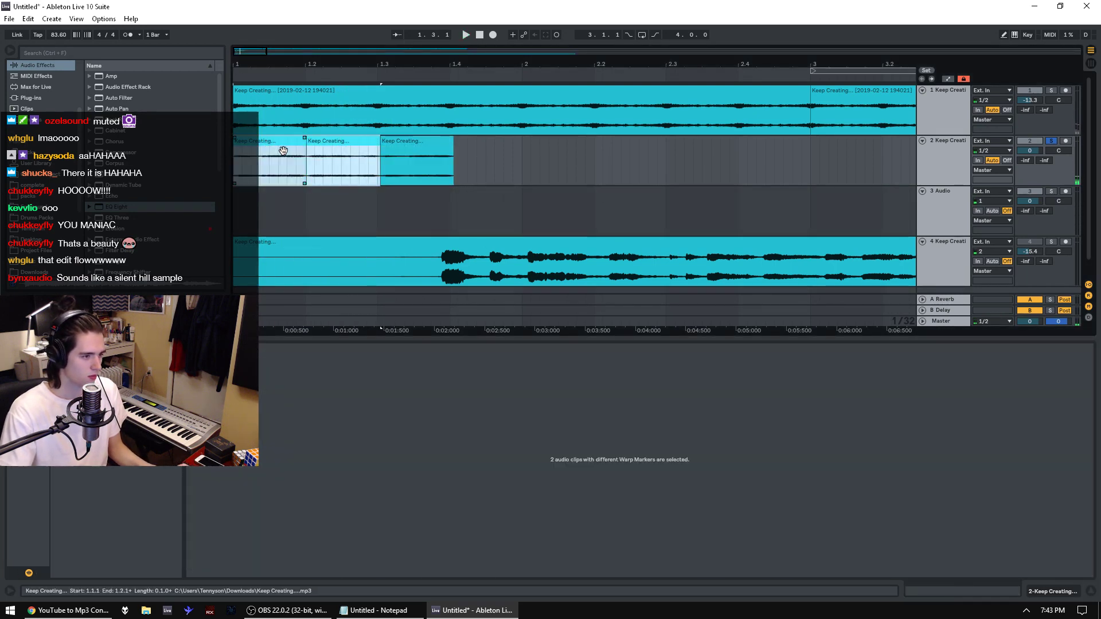
key("ctrl+d")
left_click(276, 149, "shift")
key("space")
left_click_drag(369, 66, 344, 38)
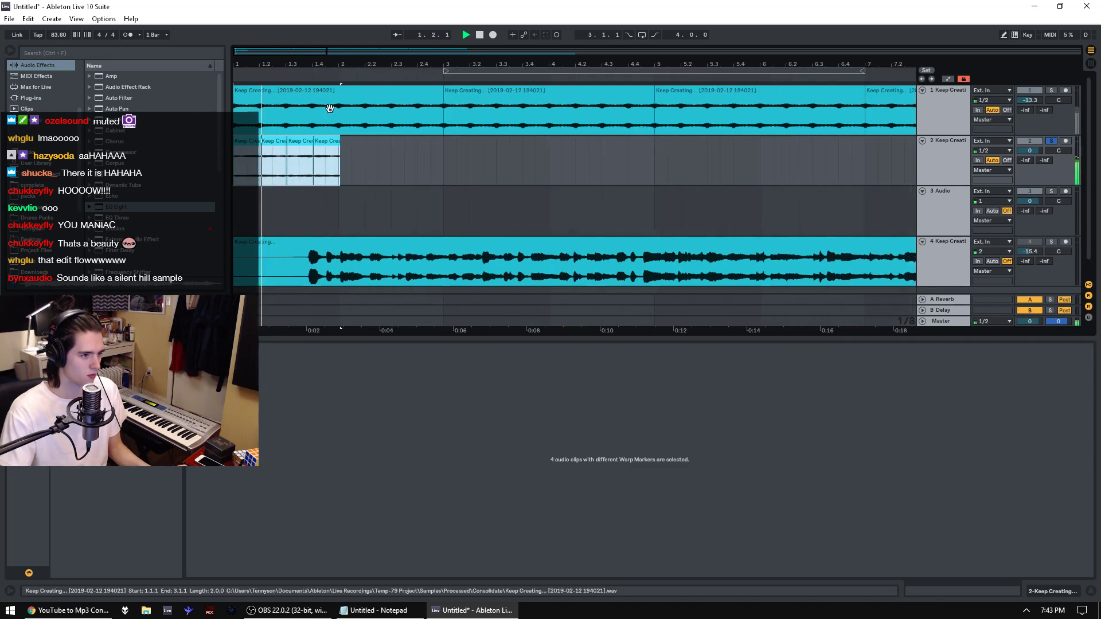
Step: Unsolo track 2, set its volume to -14.2 dB, and try transposing its four slices to -5 st and to 4 st
left_click(1050, 141)
left_click_drag(1029, 151, 1030, 163)
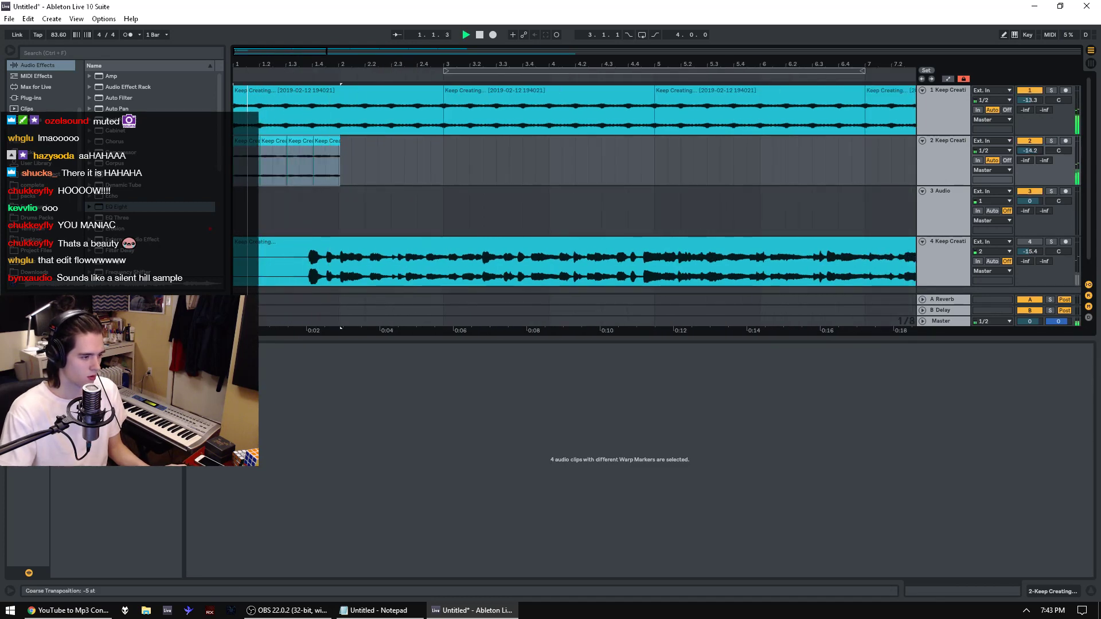
left_click_drag(107, 422, 108, 434)
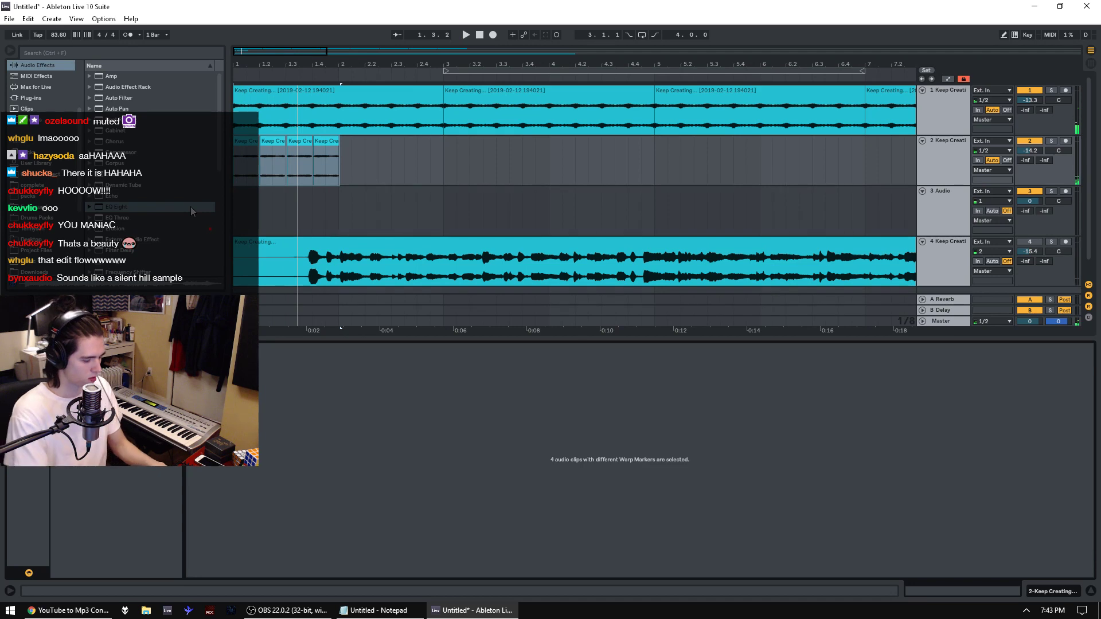
key("ctrl+z")
key("space")
key("space")
key("space")
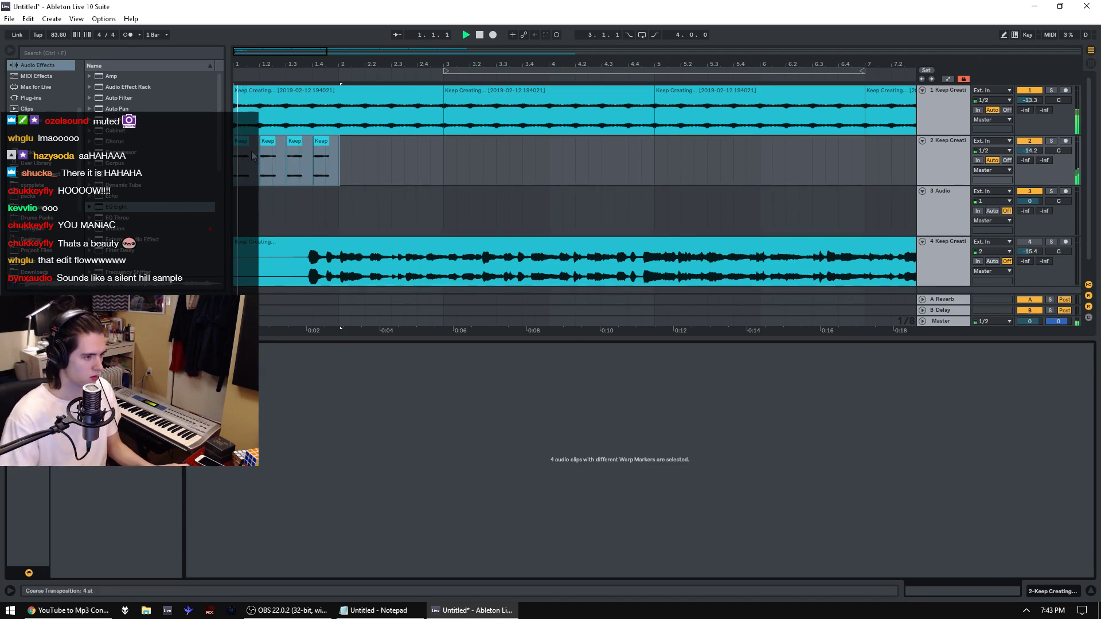
Step: Step back and forth through the slice edits on track 2, and undo the duplicates to restore the single slice
left_click(244, 151)
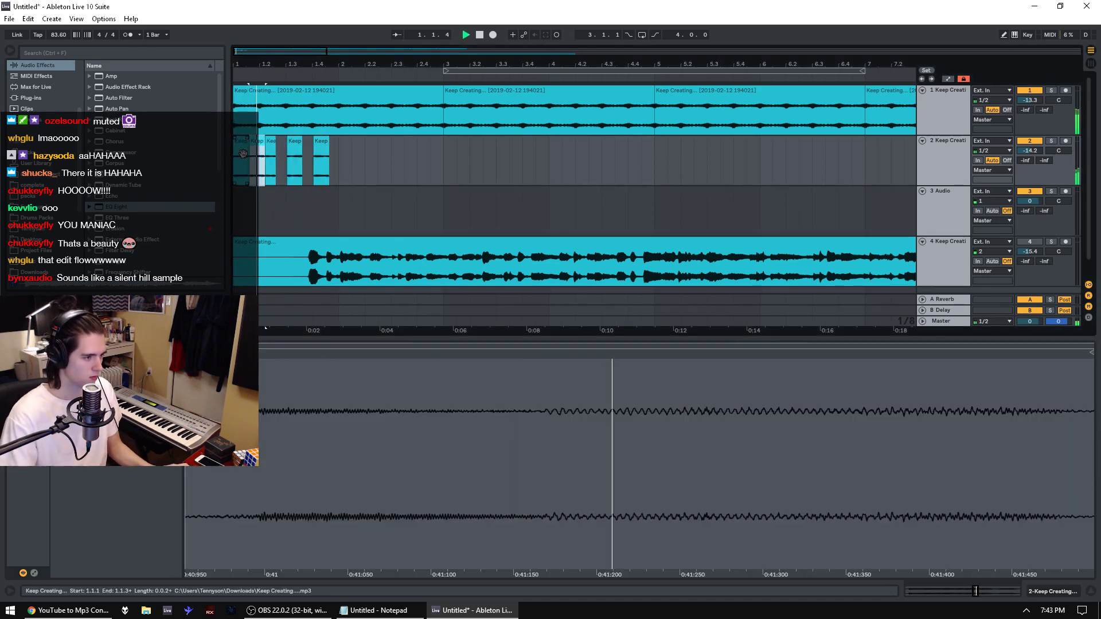
key("ctrl+z")
key("ctrl+z")
key("ctrl+z")
key("ctrl+y")
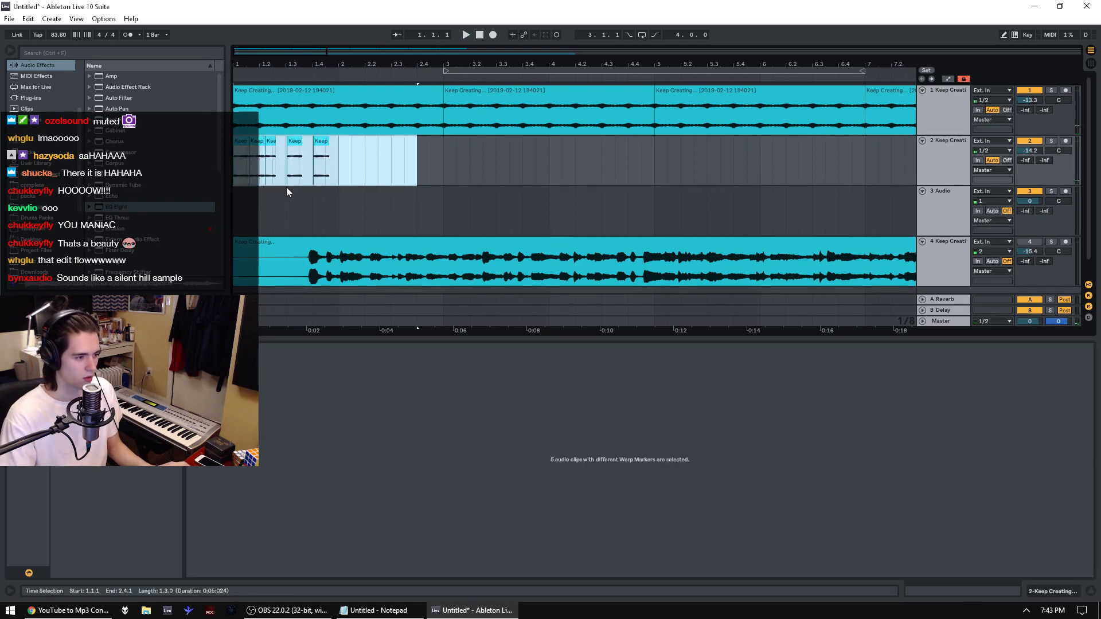
key("ctrl+y")
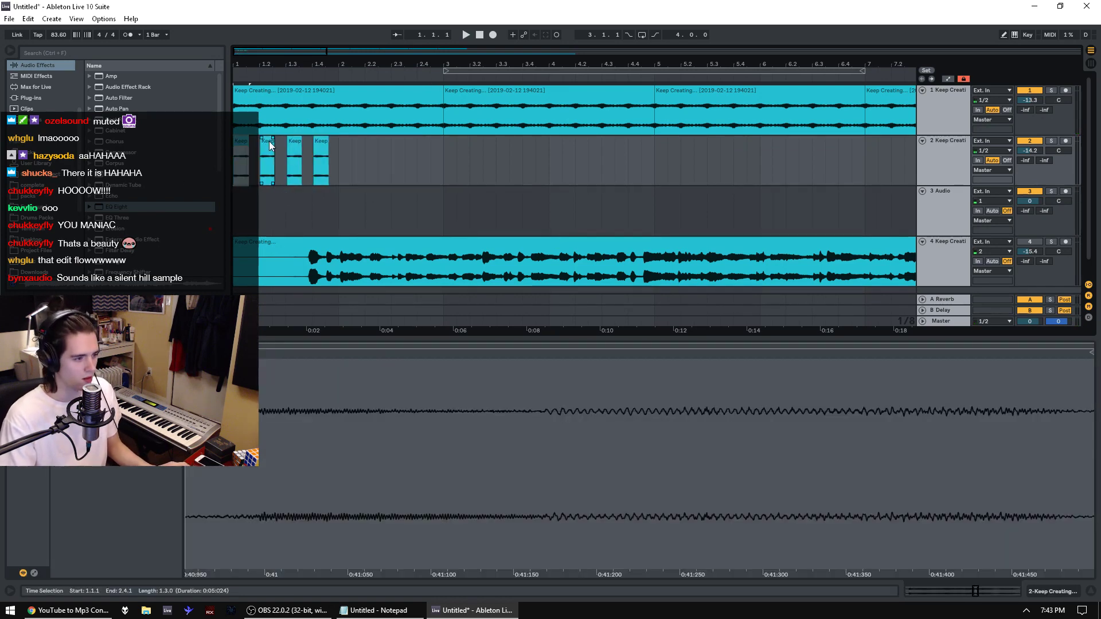
key("ctrl+y")
key("ctrl+z")
key("ctrl+z")
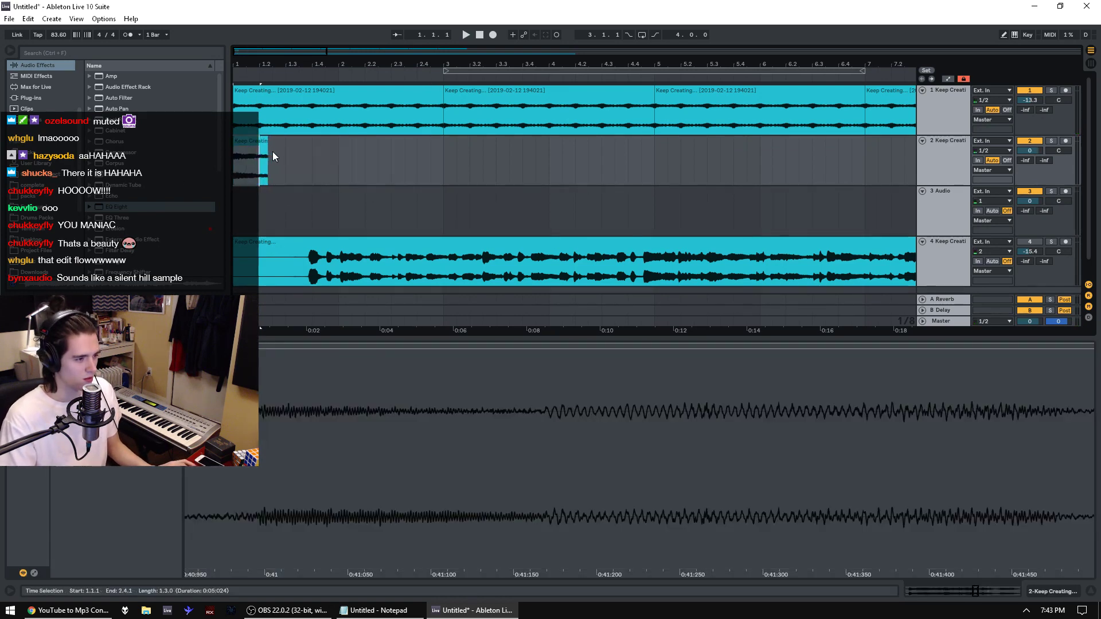
Step: Solo track 2, move its slice's region to about 0:26 in the sample and play it
key("space")
key("space")
left_click(1050, 141)
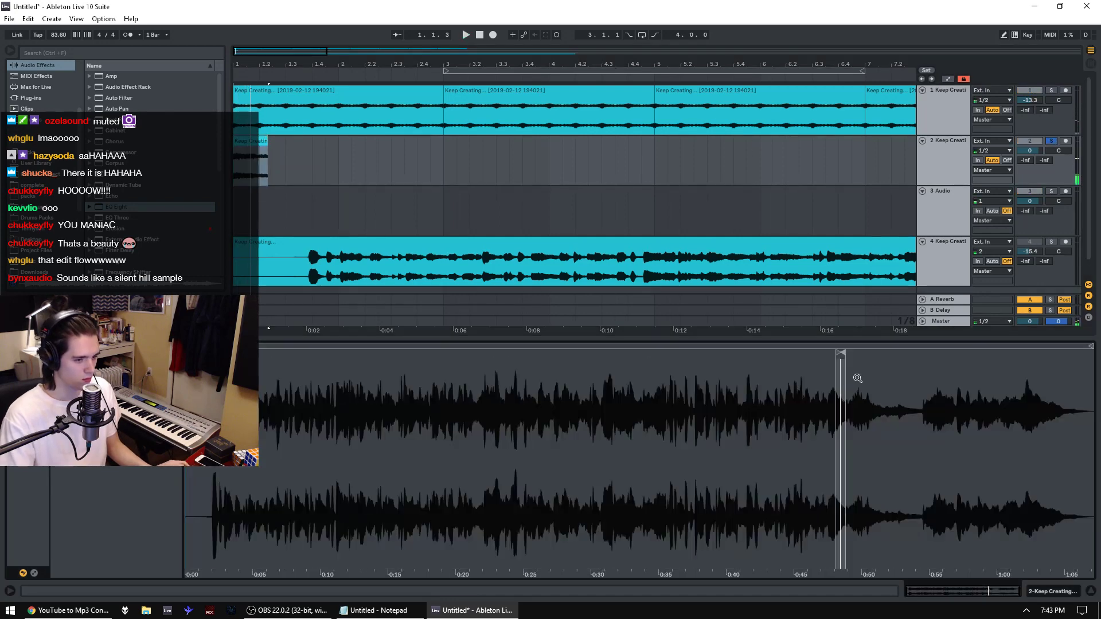
key("space")
left_click_drag(792, 363, 538, 396)
left_click_drag(534, 454, 535, 516)
key("space")
key("space")
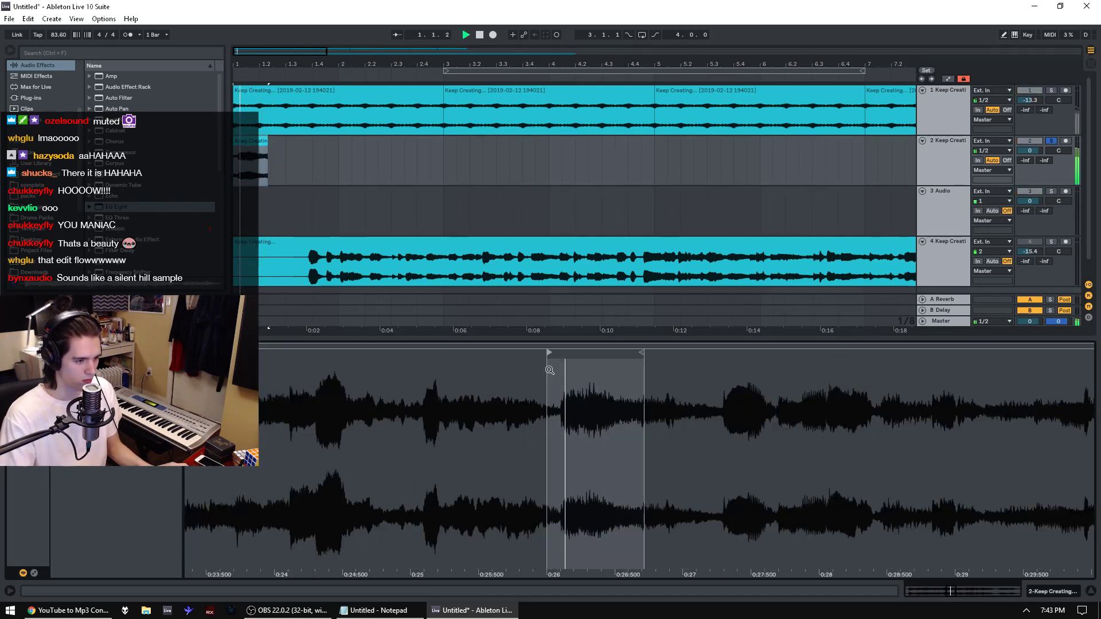
Step: Shift the slice's region to about 0:25.3, lower its clip gain and audition earlier parts of the sample
left_click_drag(548, 353, 463, 353)
left_click_drag(104, 421, 104, 456)
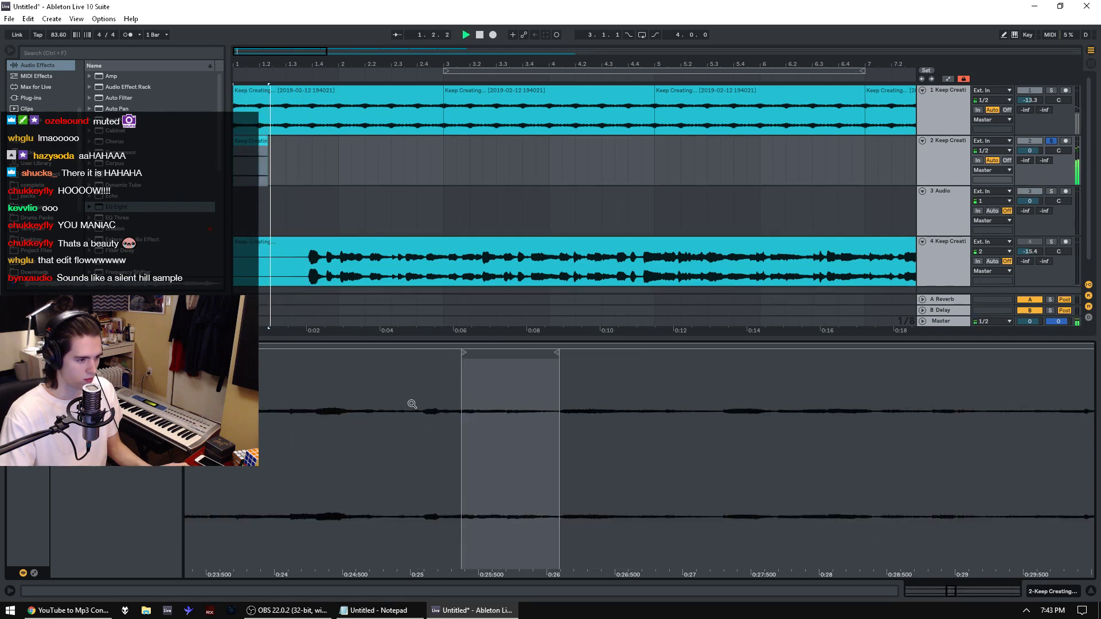
left_click_drag(464, 353, 52, 390)
key("space")
key("space")
key("space")
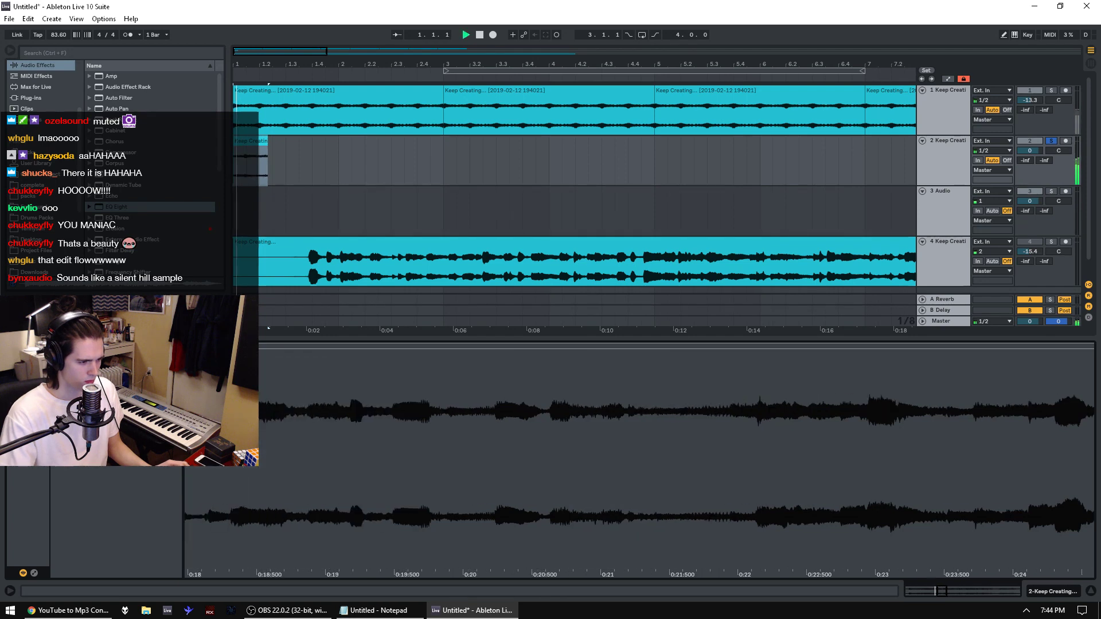
Step: Move the slice's region to start at about 0:16.8 and shorten it to end at about 0:17.1
left_click_drag(201, 401, 685, 421)
left_click_drag(549, 366, 507, 369)
key("space")
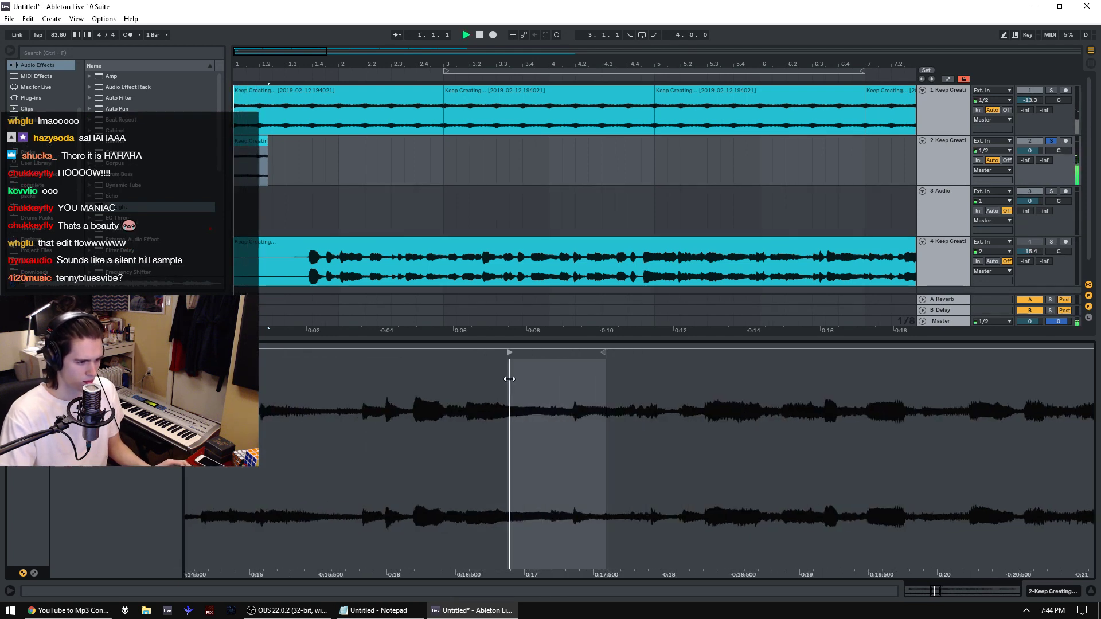
left_click_drag(605, 358, 543, 365)
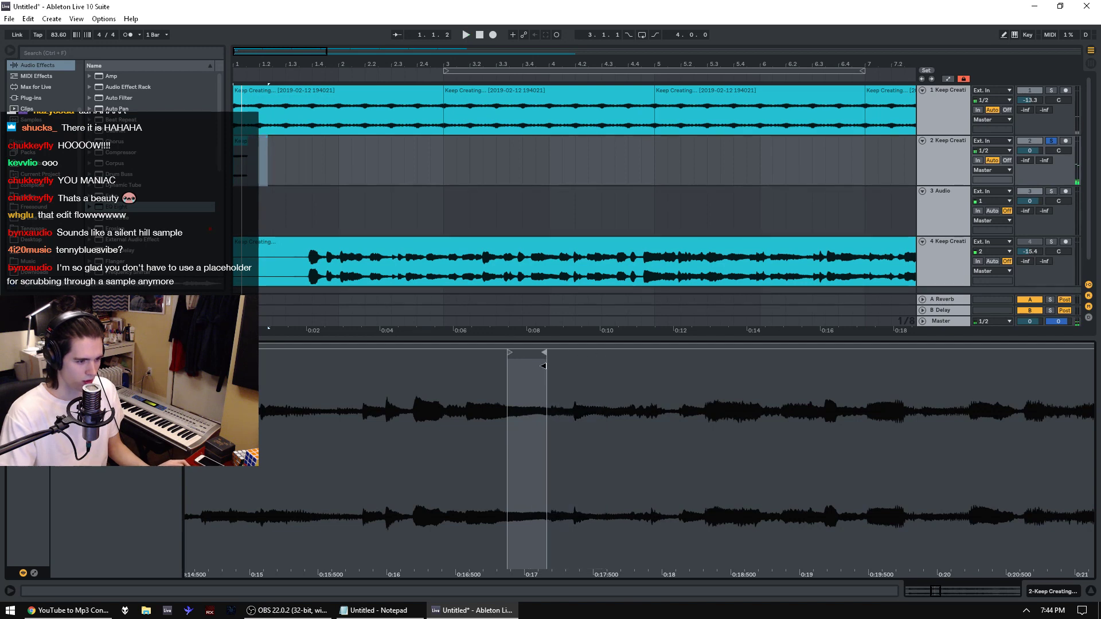
Step: Trim the slice on track 2 to end at 1.1.3 and duplicate it three times in a row
left_click_drag(240, 63, 248, 109)
double_click(266, 168)
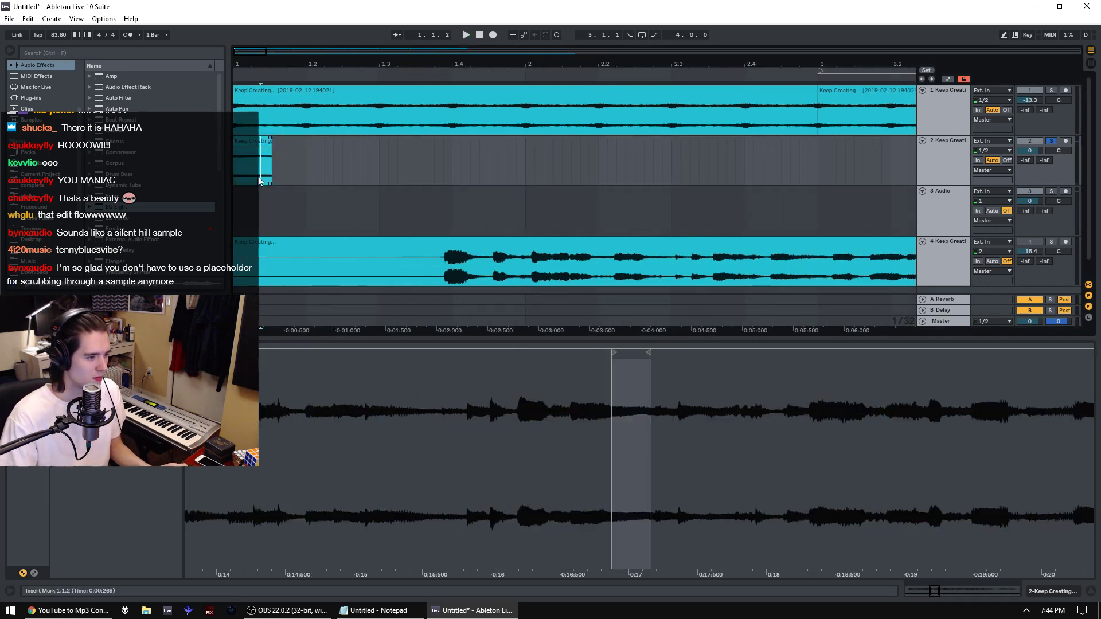
key("ctrl+d")
key("ctrl+d")
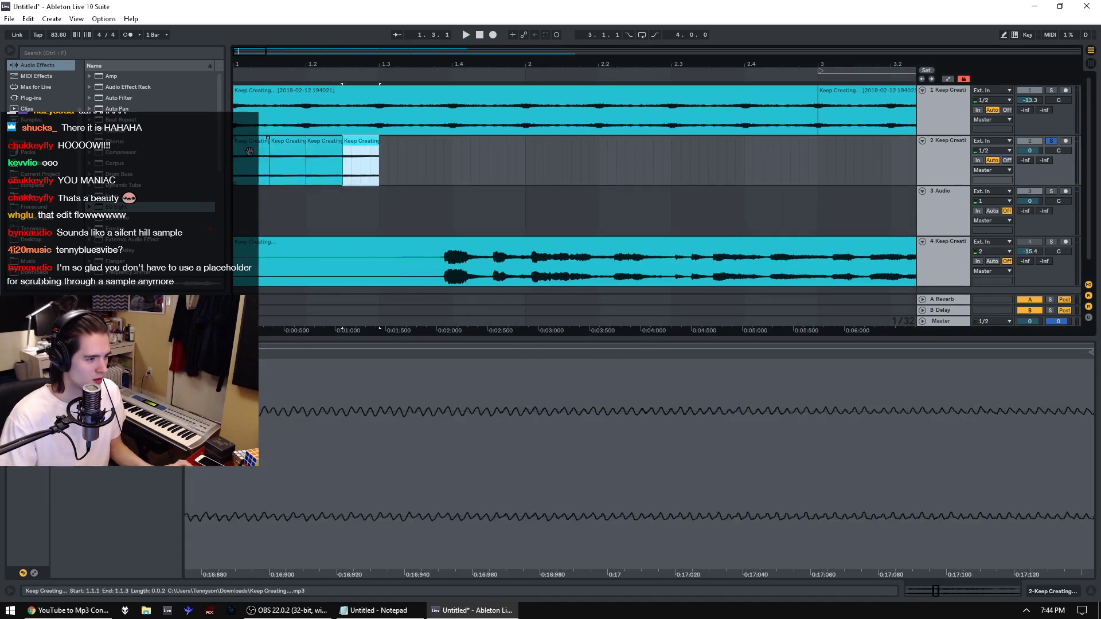
Step: Solo track 1 instead of track 2 and play the arrangement from the start
left_click(1054, 142)
left_click(1051, 91)
key("space")
key("space")
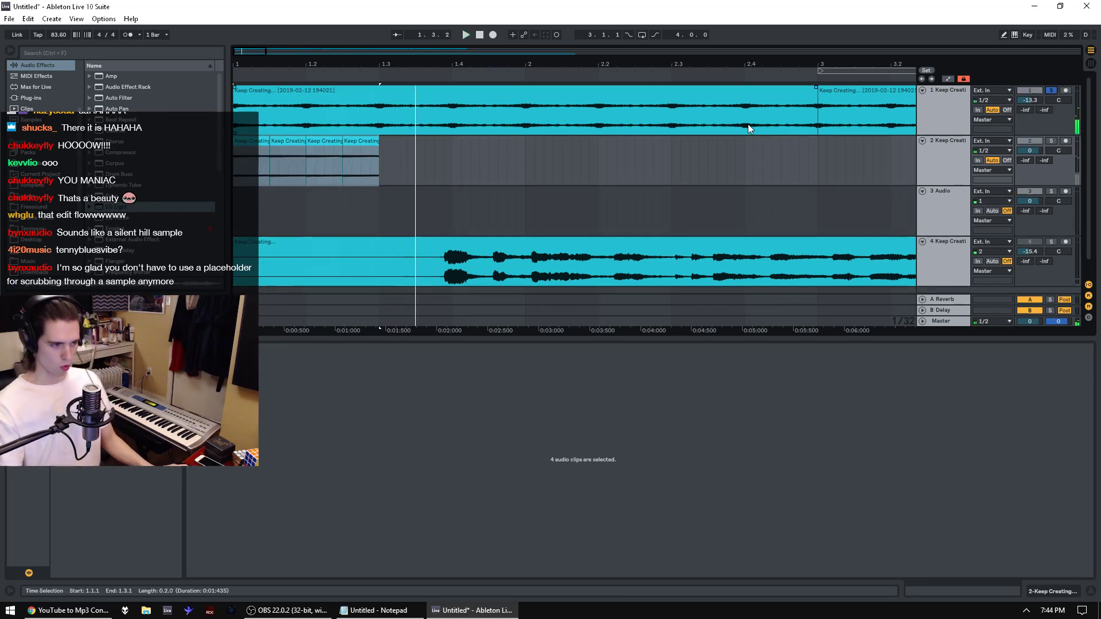
Step: Solo track 2 to transpose its four repeated slices, and unsolo it to audition them with track 1
left_click(1052, 90)
key("space")
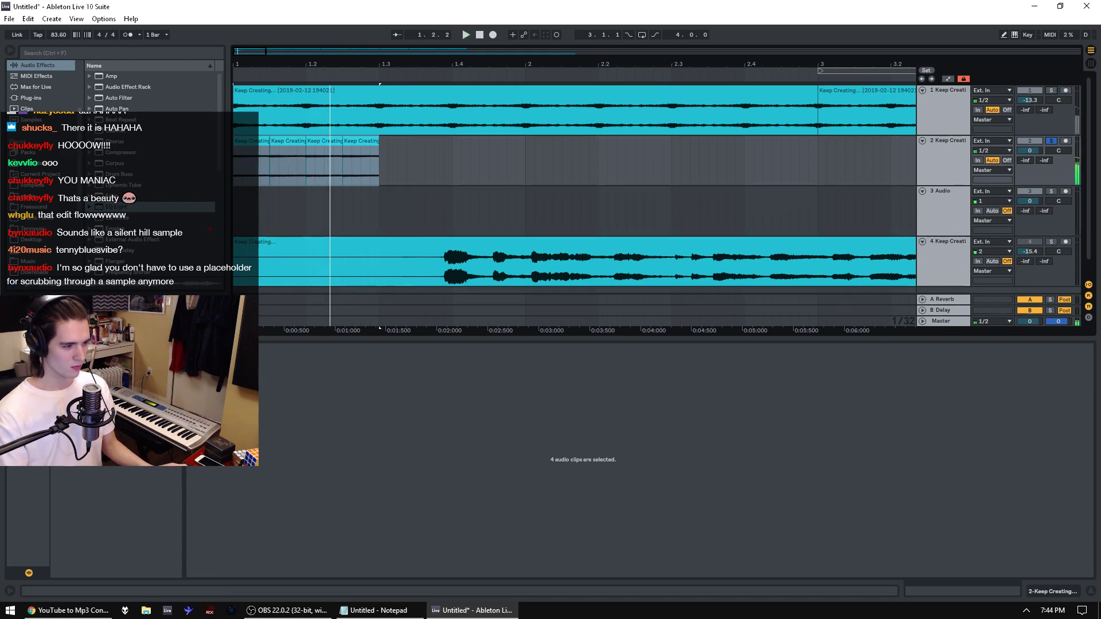
left_click_drag(68, 404, 68, 412)
key("space")
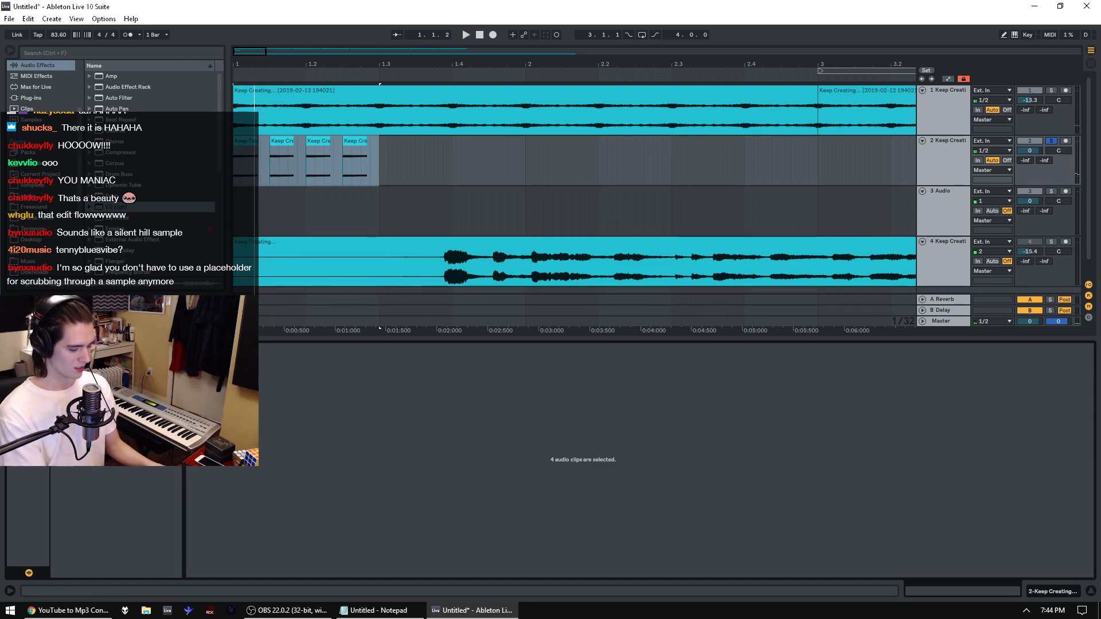
left_click(1050, 141)
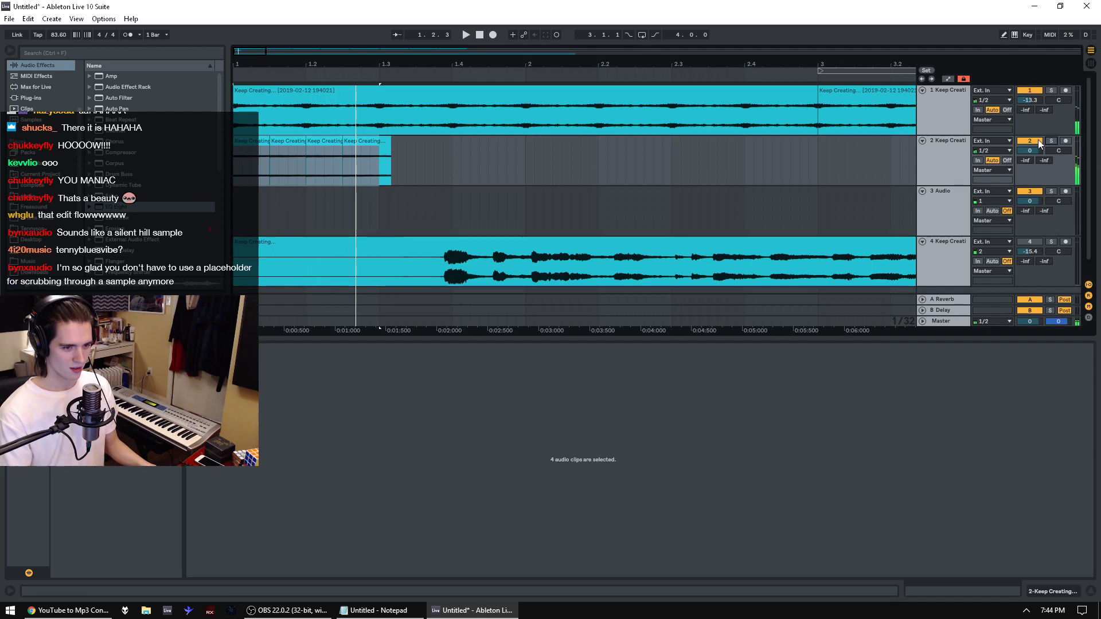
key("space")
Step: Extend the first slice on track 2 to end at 1.1.4 and duplicate it five times in a row
left_click(264, 152)
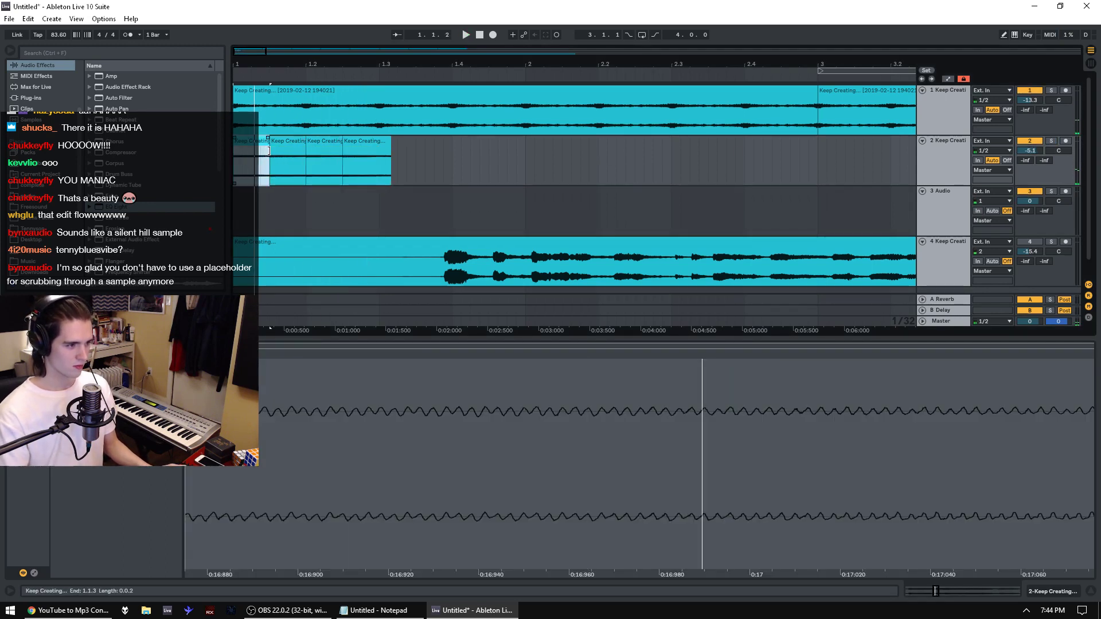
left_click_drag(268, 151, 288, 150)
key("space")
key("ctrl+d")
key("ctrl+d")
key("ctrl+d")
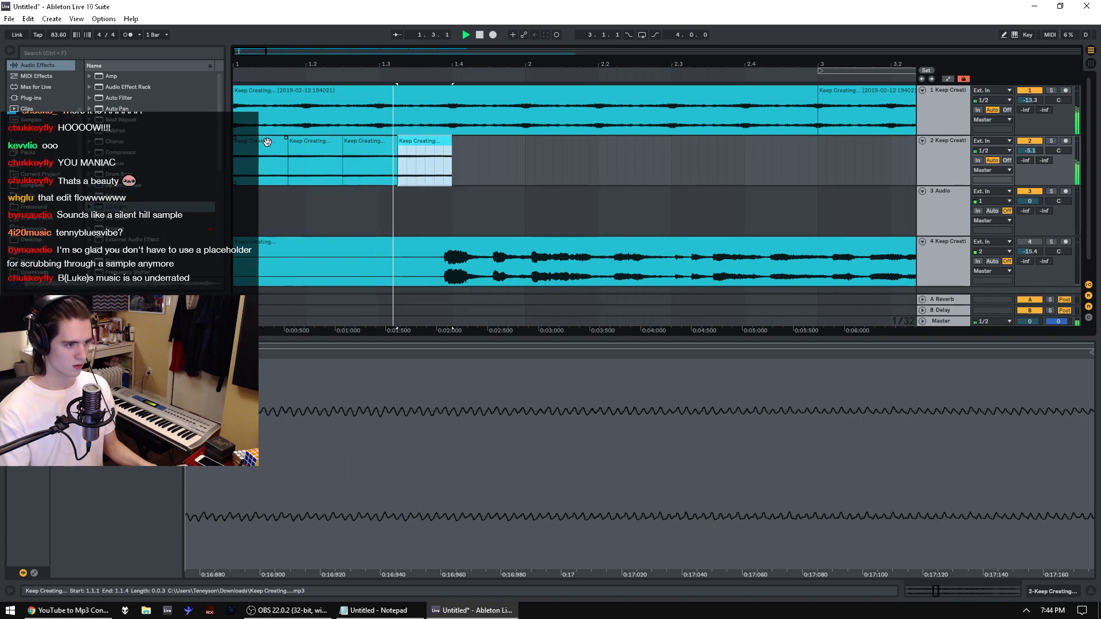
key("ctrl+d")
key("ctrl+d")
left_click(527, 179)
key("space")
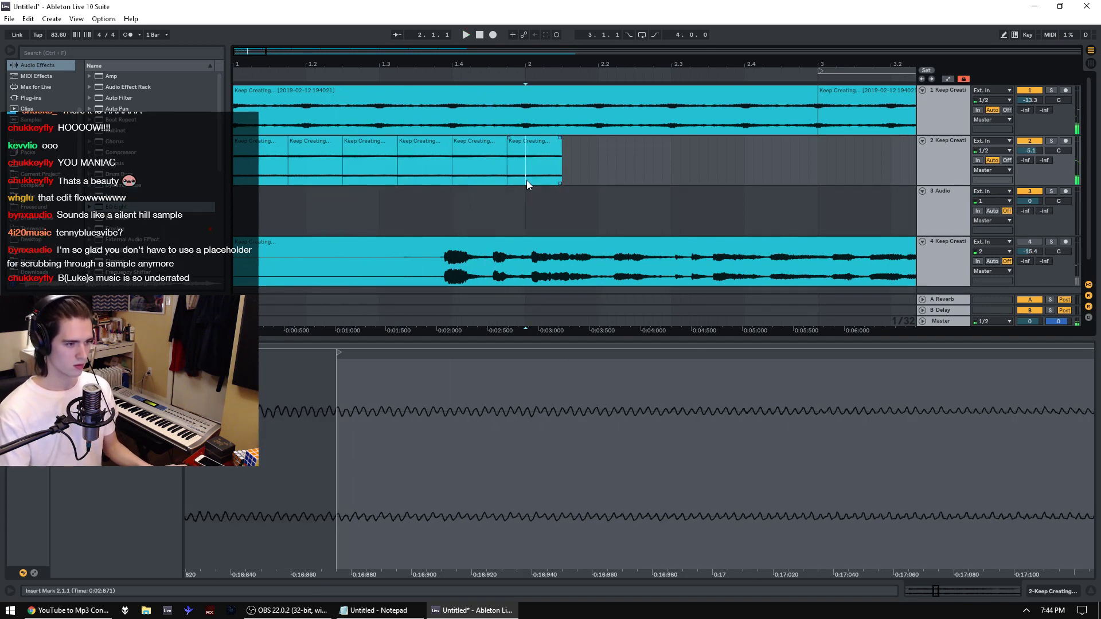
Step: Copy the first five slices on track 2 to 2.1.1 and transpose the pasted copies upward
left_click(493, 160, "shift")
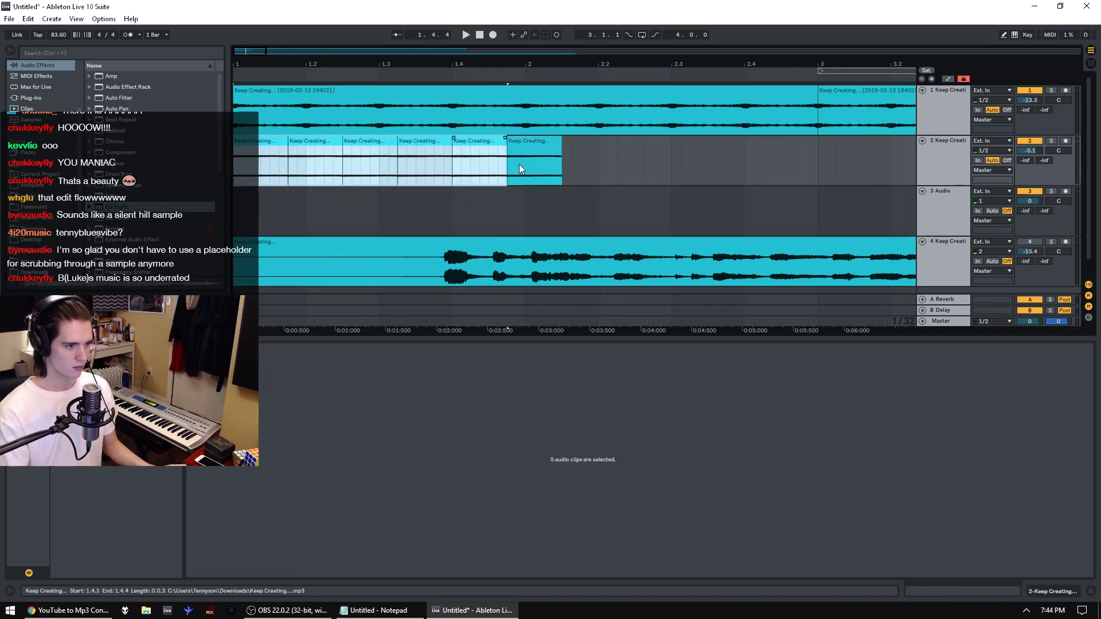
left_click(524, 182)
key("ctrl+v")
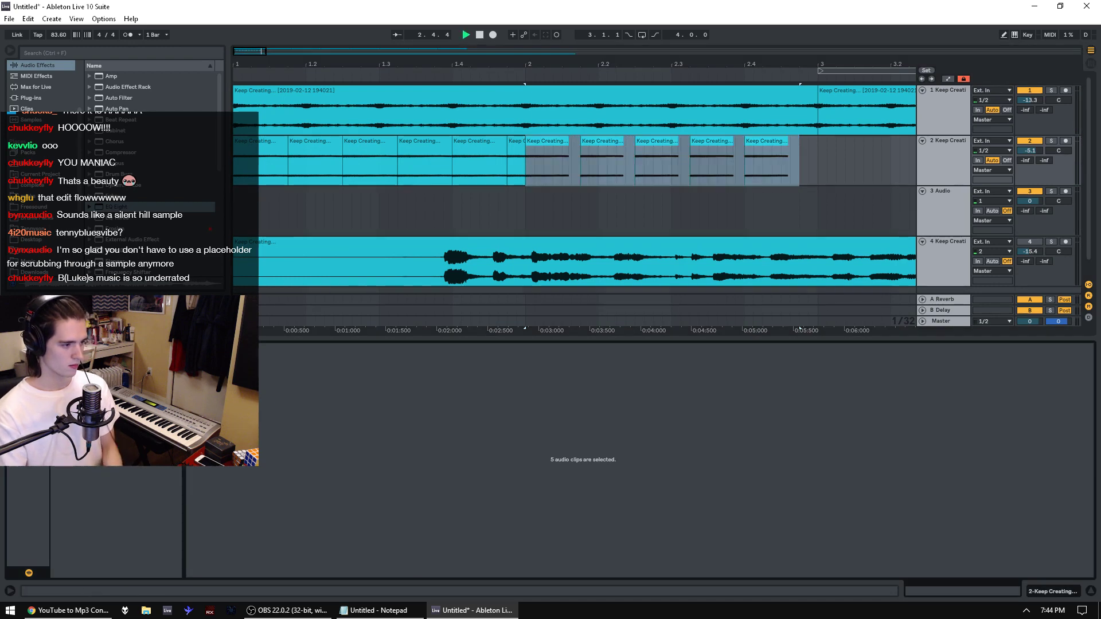
key("space")
Step: Extend the slice at 2.1.1 to end at 2.1.4 and duplicate it five times over the gapped copies
left_click(560, 152)
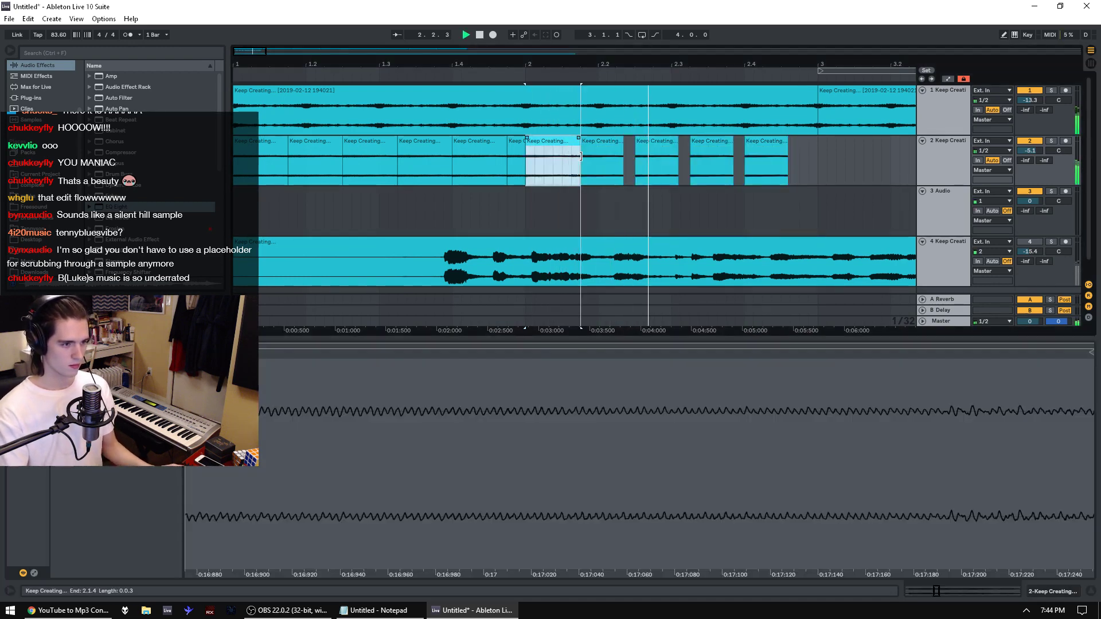
key("space")
left_click_drag(512, 399, 488, 353)
key("space")
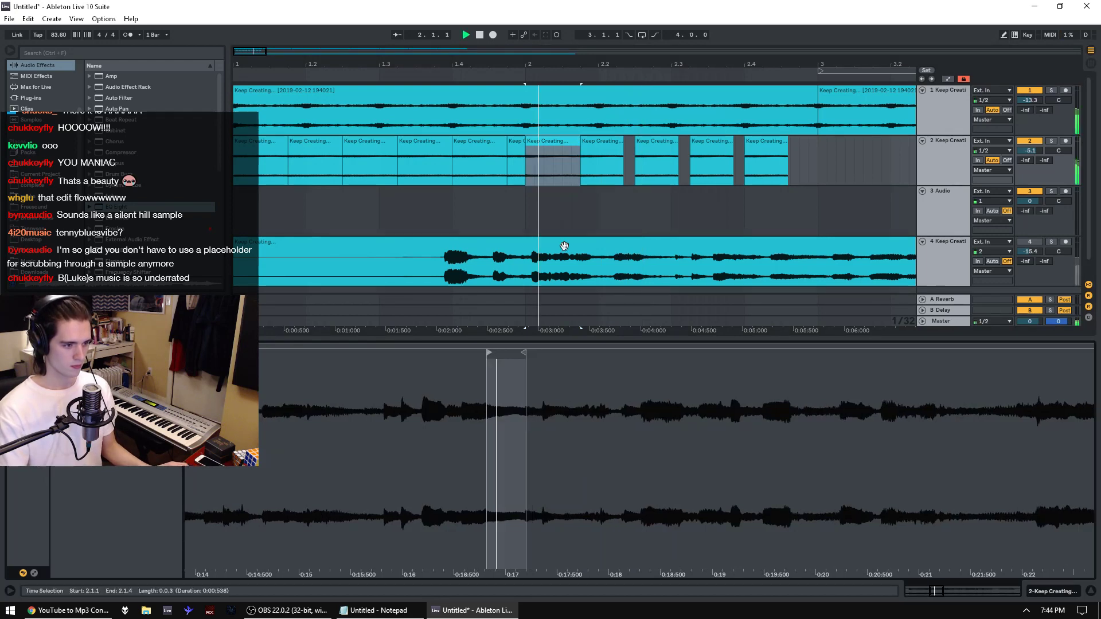
left_click(552, 159)
key("ctrl+d")
key("ctrl+d")
key("ctrl+d")
key("ctrl+d")
key("ctrl+d")
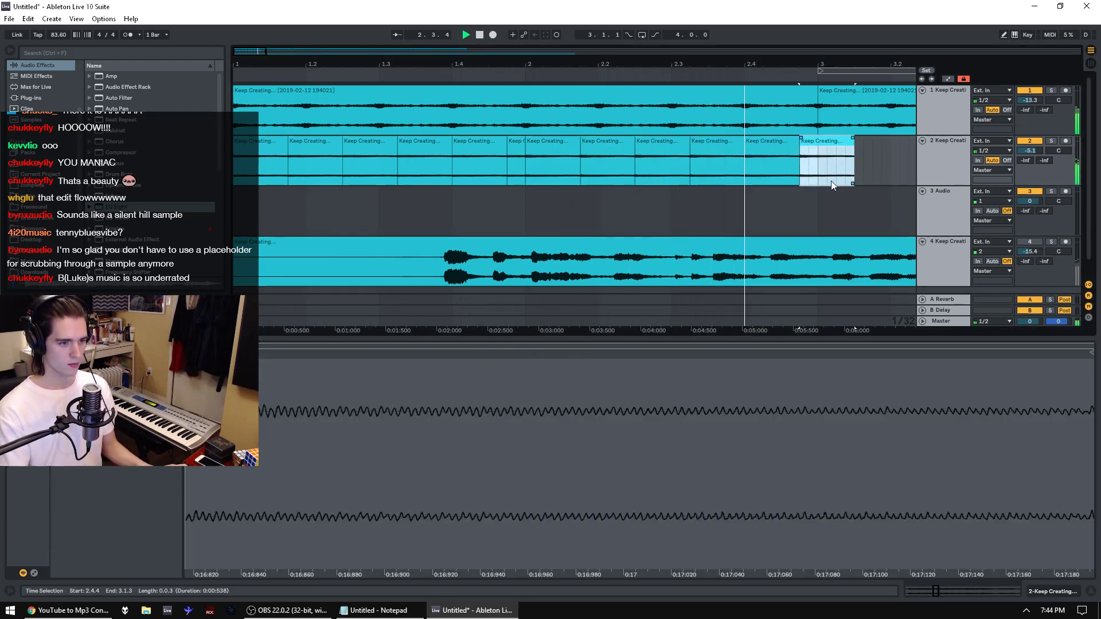
Step: Duplicate the two-bar run of slices on track 2 repeatedly until it fills the track up to bar 17
left_click_drag(818, 173, 72, 174)
key("ctrl+d")
key("ctrl+d")
left_click_drag(362, 61, 362, 34)
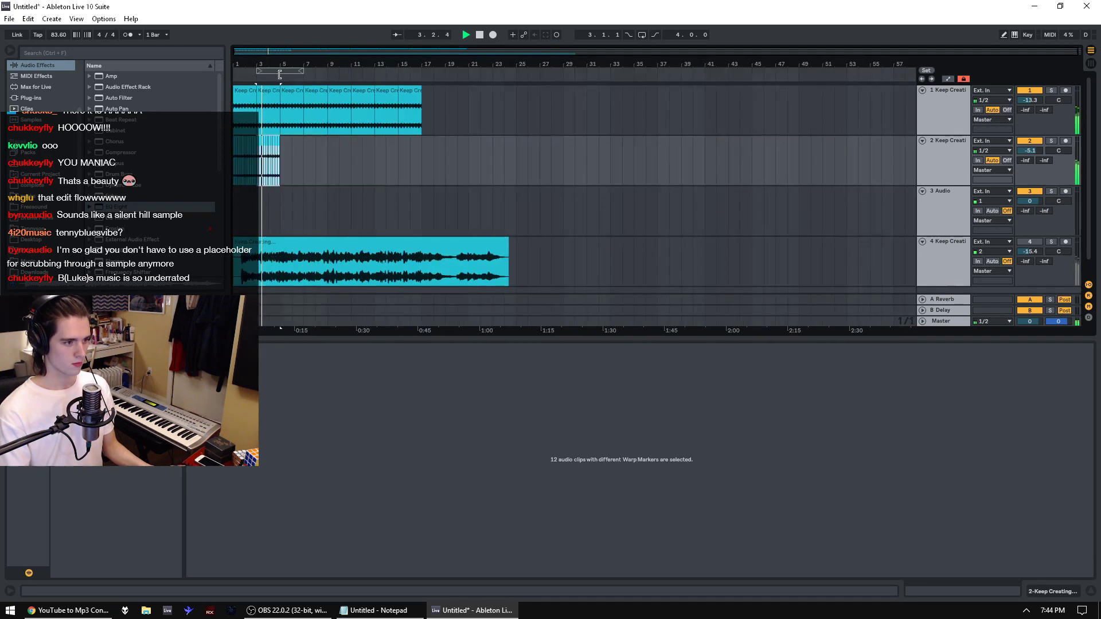
key("ctrl+d")
key("ctrl+d")
key("ctrl+d")
key("ctrl+d")
key("ctrl+d")
key("ctrl+d")
Step: Enable band 4 in track 1's EQ Eight and boost it by 12.5 dB at 550 Hz
left_click(935, 105)
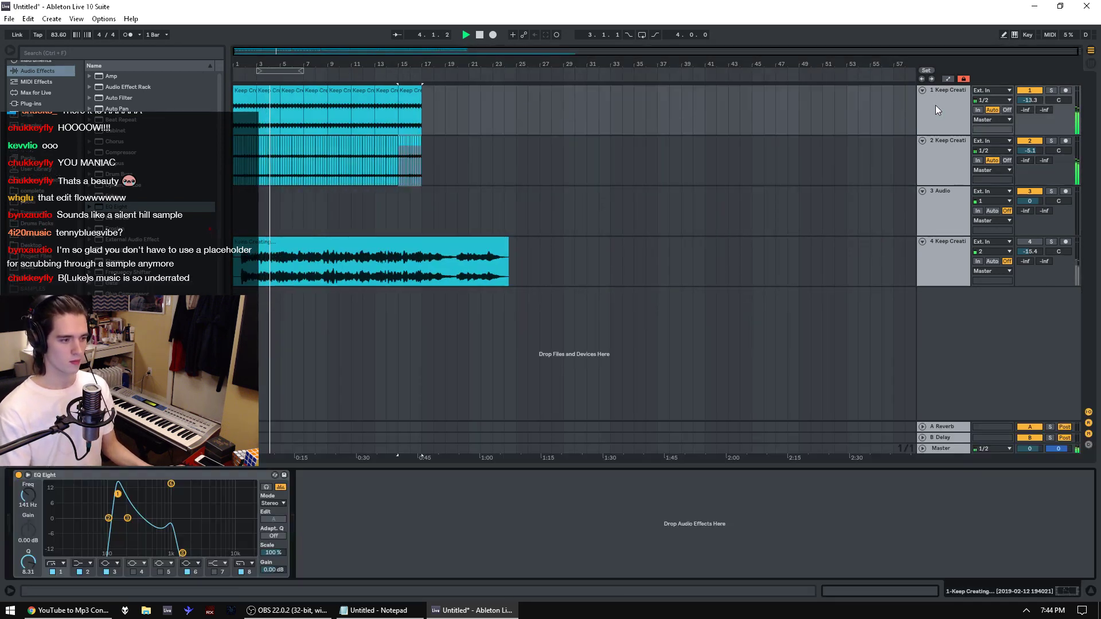
left_click(134, 572)
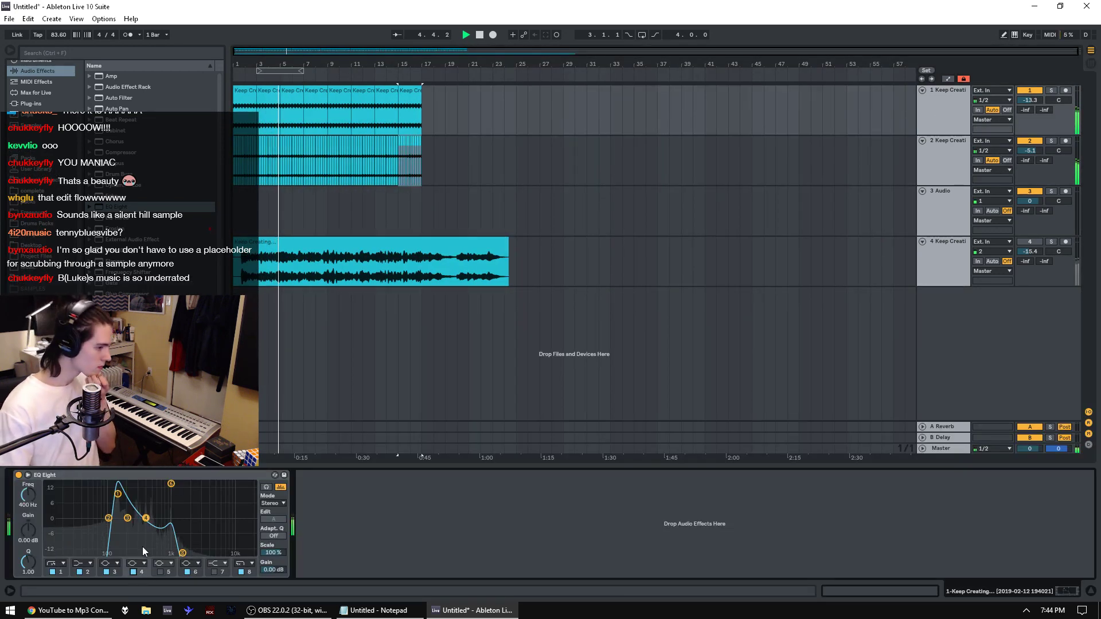
left_click_drag(148, 519, 154, 489)
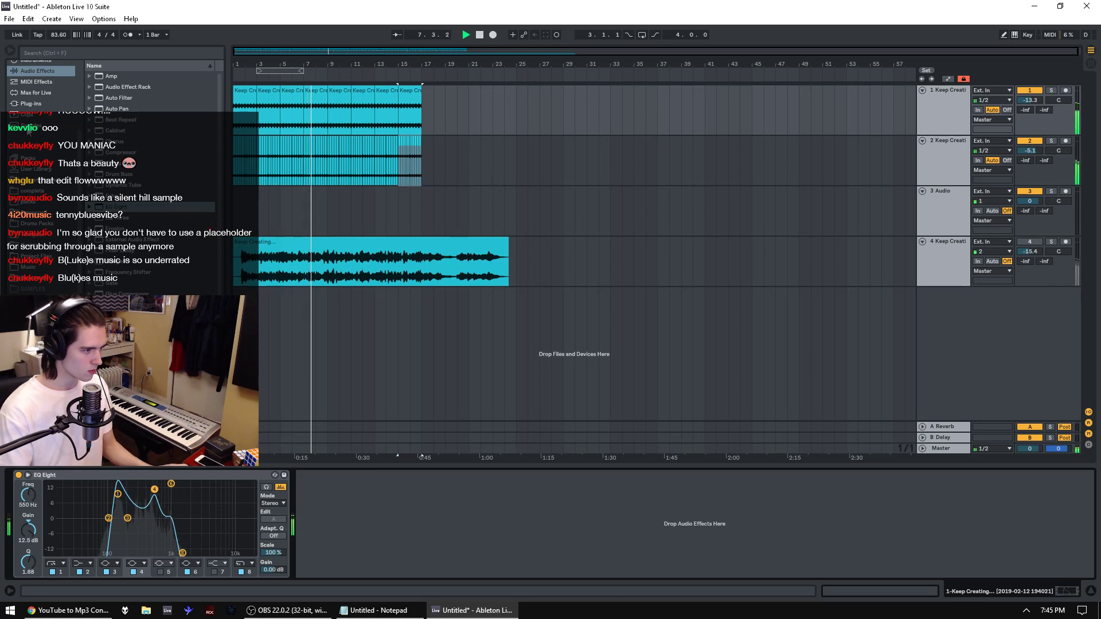
Step: Add a Reverb after the EQ Eight on track 1, set its Dry/Wet to 29 %, and stop playback
left_click(48, 102)
left_click(116, 108)
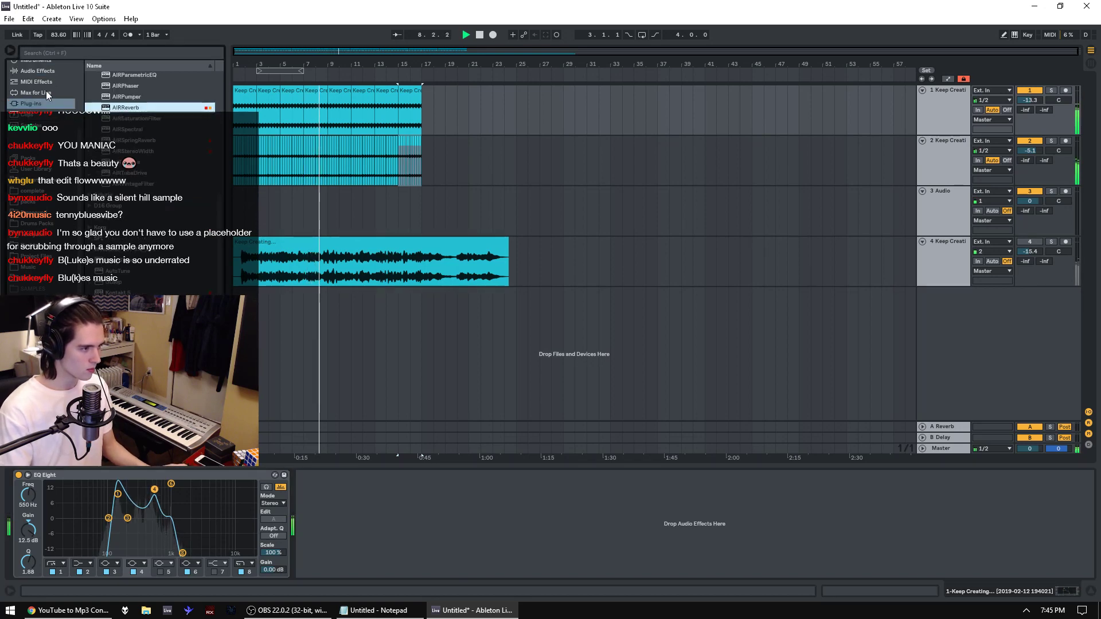
scroll(46, 90, "up", 1)
left_click(43, 102)
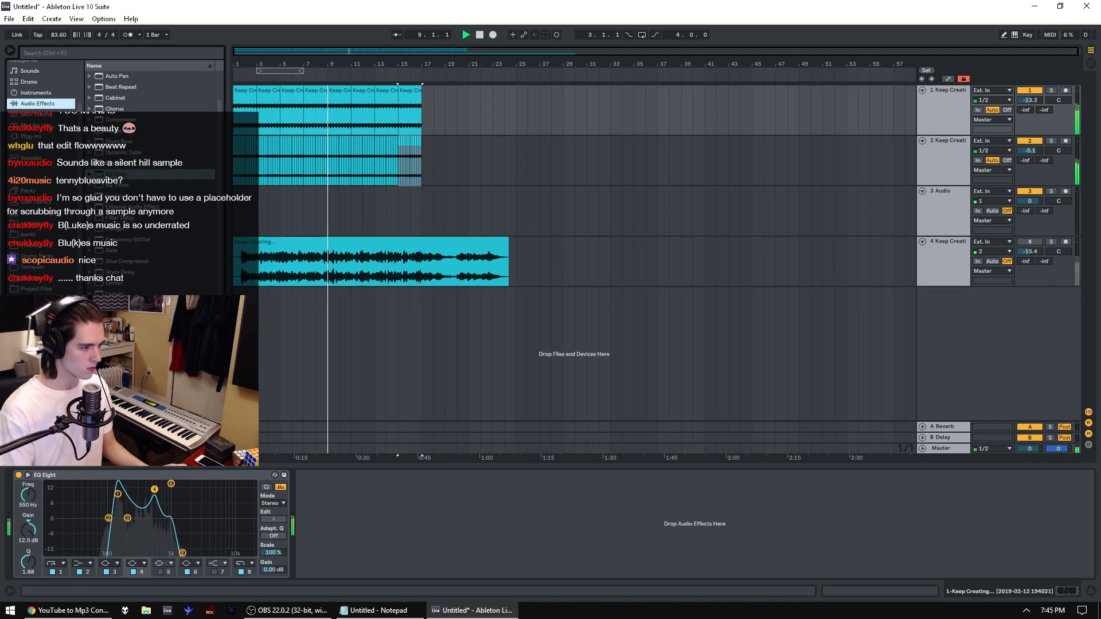
left_click_drag(117, 380, 437, 518)
left_click_drag(568, 568, 568, 596)
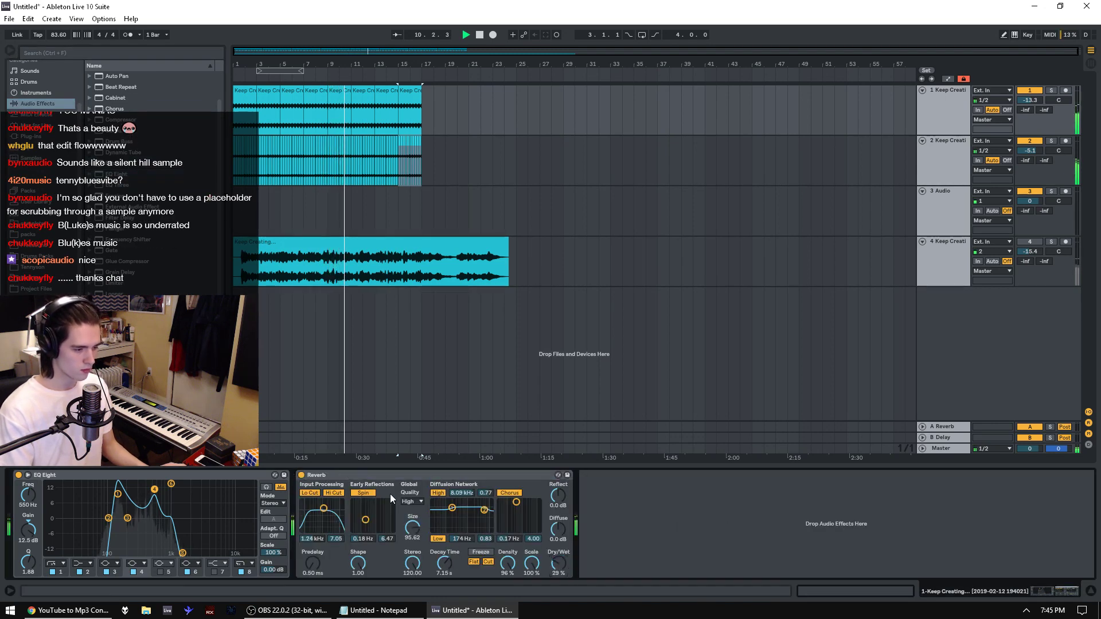
left_click(510, 476)
key("space")
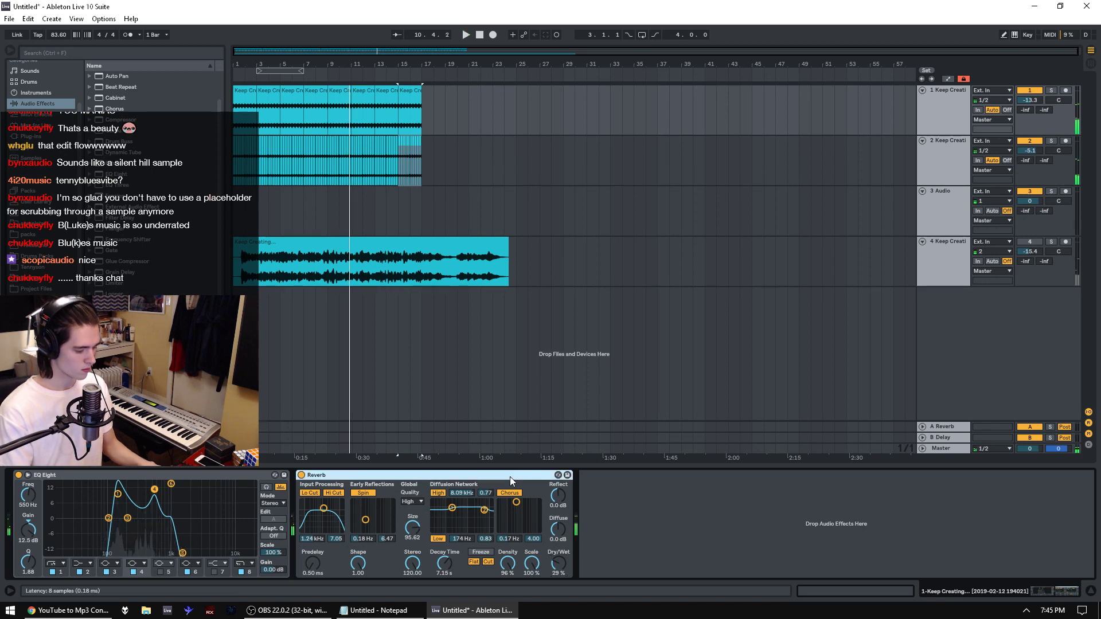
Step: Group track 1's Reverb into an audio effect rack, show its chain list and raise the reverb's Dry/Wet
key("ctrl+g")
left_click(301, 495)
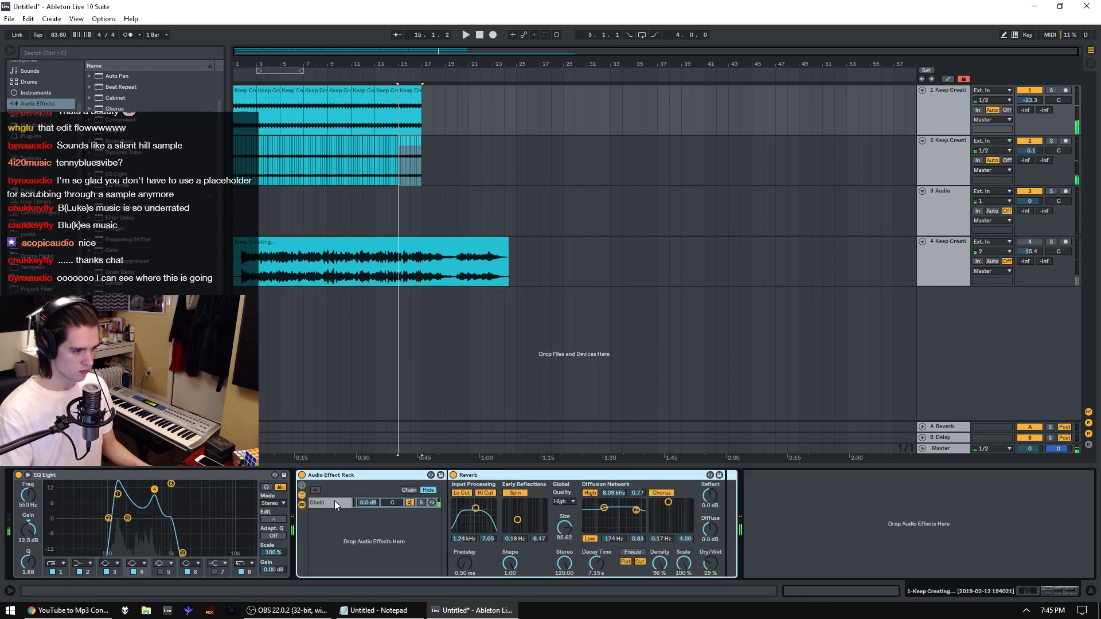
left_click_drag(708, 566, 598, 540)
Step: Solo the rack's reverb chain and track 1, and start playback to hear them alone
left_click(422, 502)
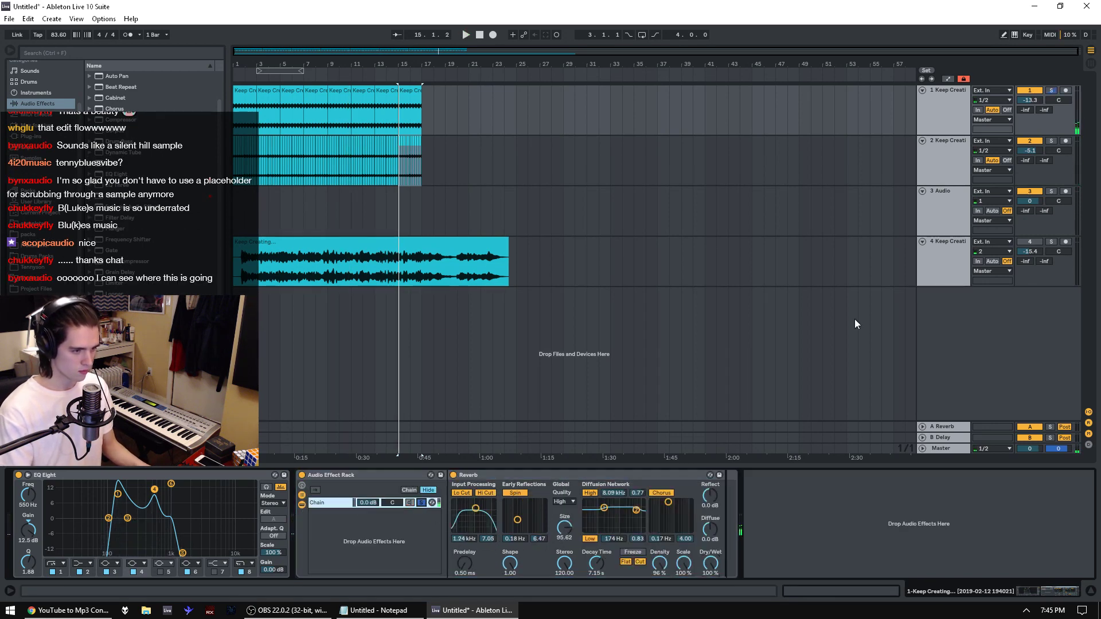
key("space")
left_click(1049, 91)
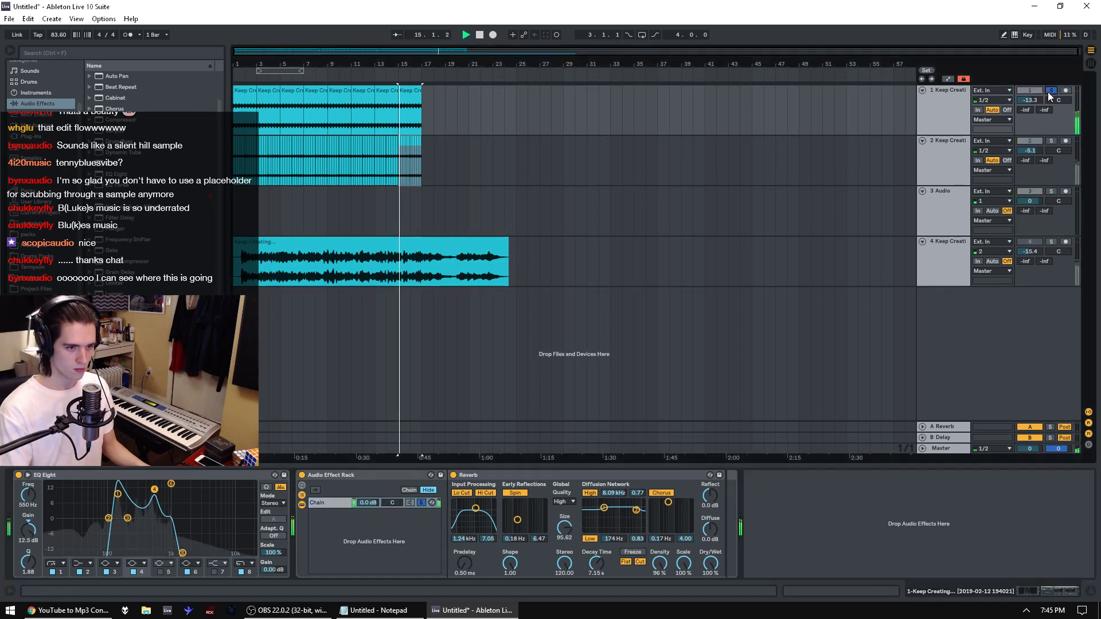
Step: Add an EQ Eight after the Reverb and shape it with a low cut and a 15 dB boost at 1.98 kHz
mouse_move(114, 170)
left_mouse_down()
mouse_move(516, 372)
mouse_move(723, 544)
mouse_move(756, 537)
left_mouse_up()
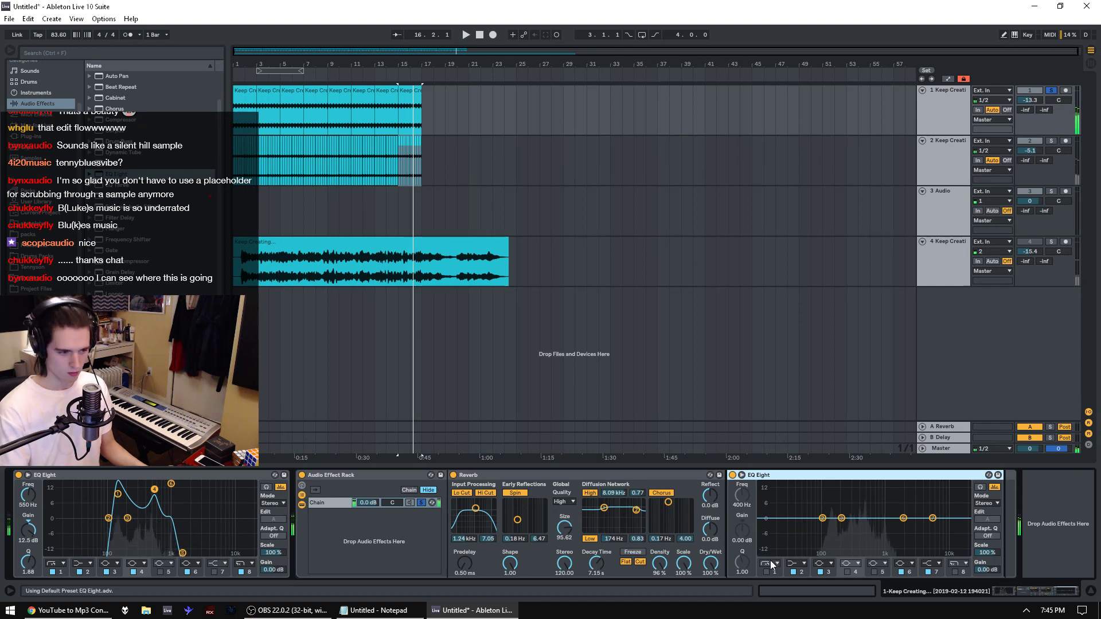
key("space")
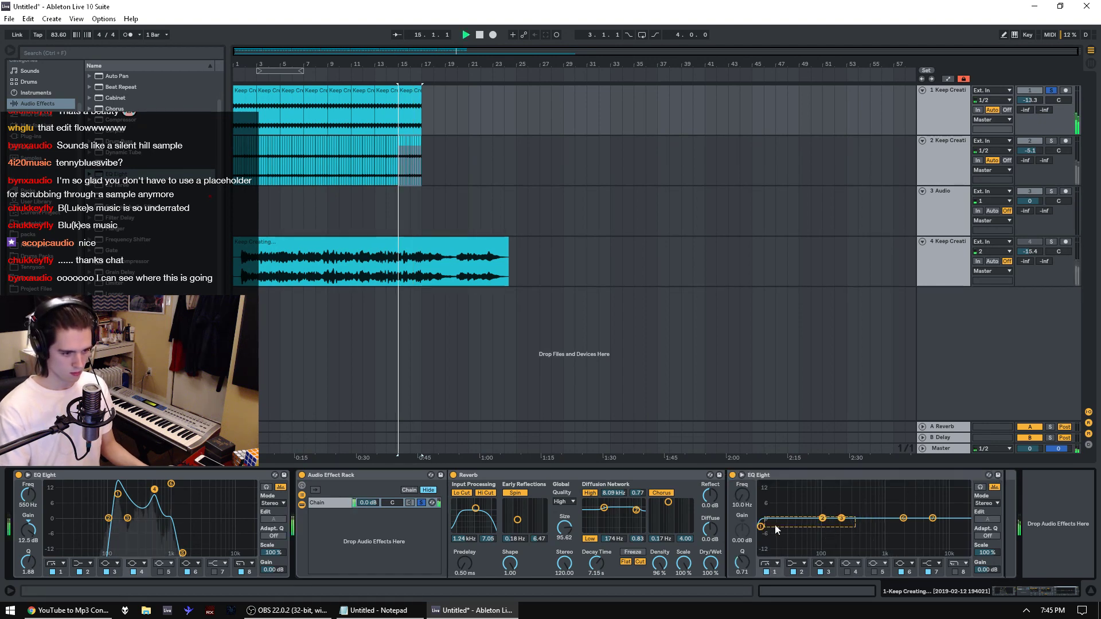
left_click_drag(760, 526, 903, 485)
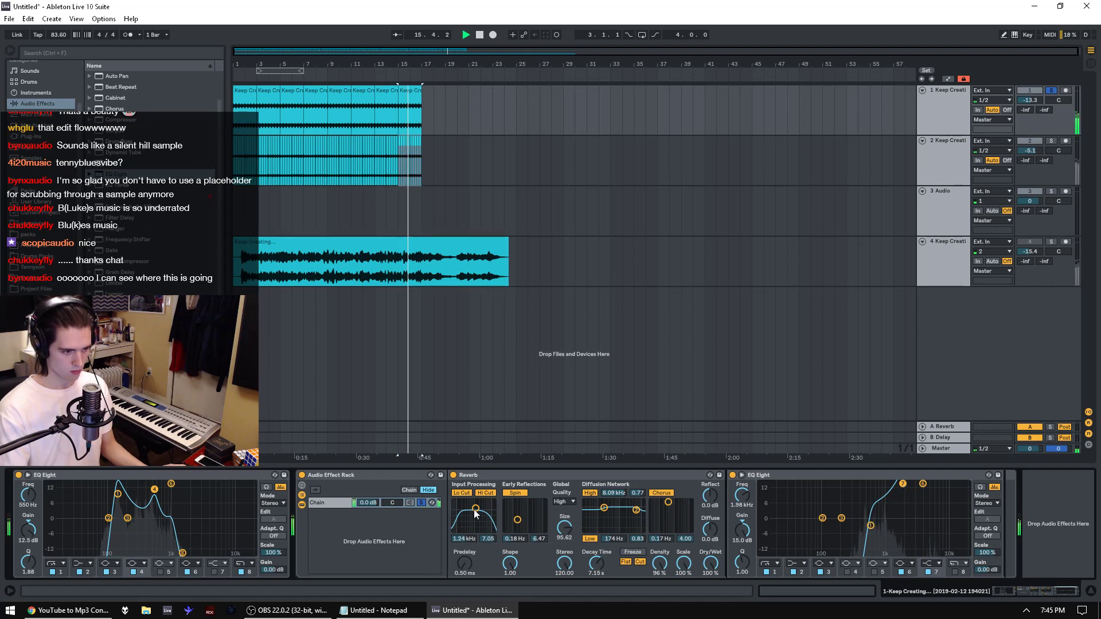
Step: Duplicate the rack's chain and delete the devices from the copy to make a dry chain
key("ctrl+d")
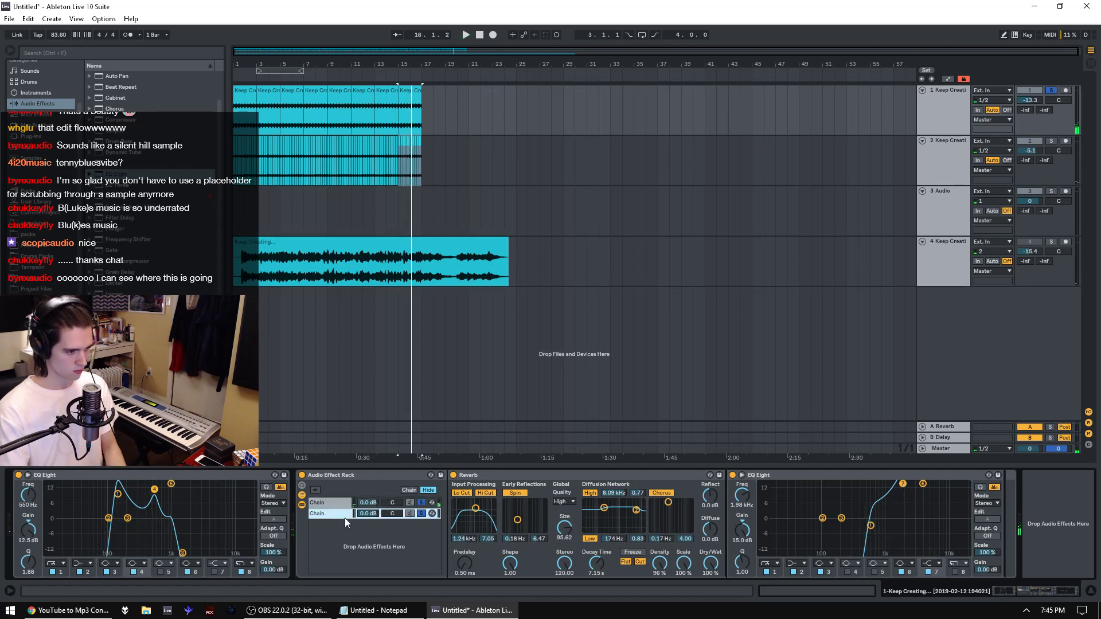
left_click(502, 477)
left_click(367, 546)
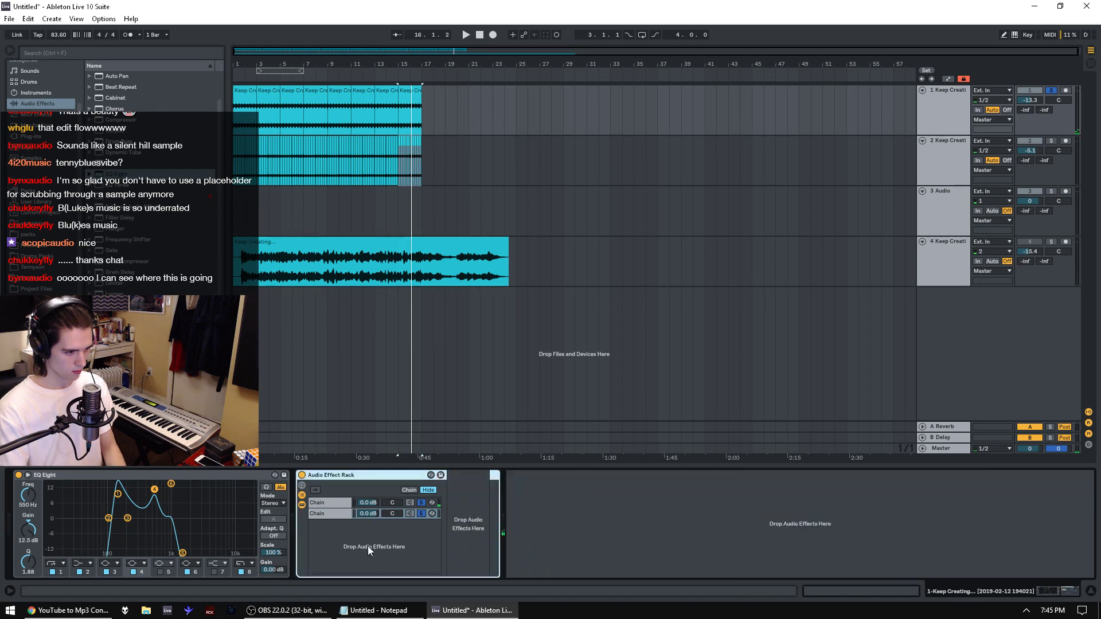
Step: Set the reverb chain's volume to -5.0 dB during playback
left_click(339, 502)
key("space")
left_click_drag(363, 503, 362, 506)
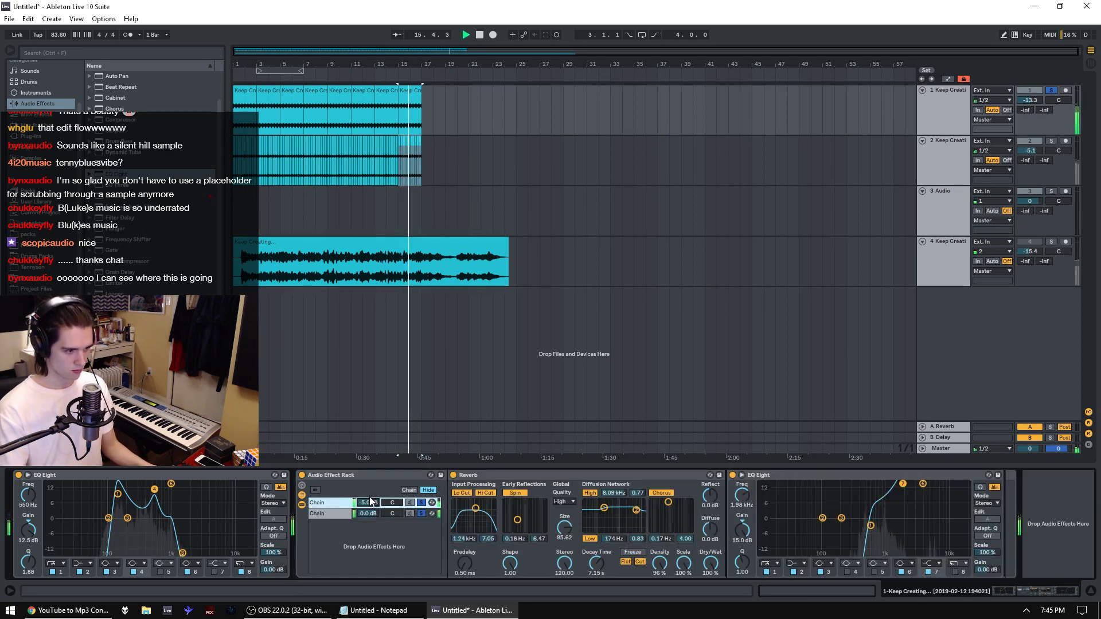
Step: Lower the high boost in the reverb chain's EQ Eight, move its low cut to 495 Hz, and unsolo track 1
left_click_drag(924, 487, 865, 523)
left_click(870, 525)
key("space")
key("space")
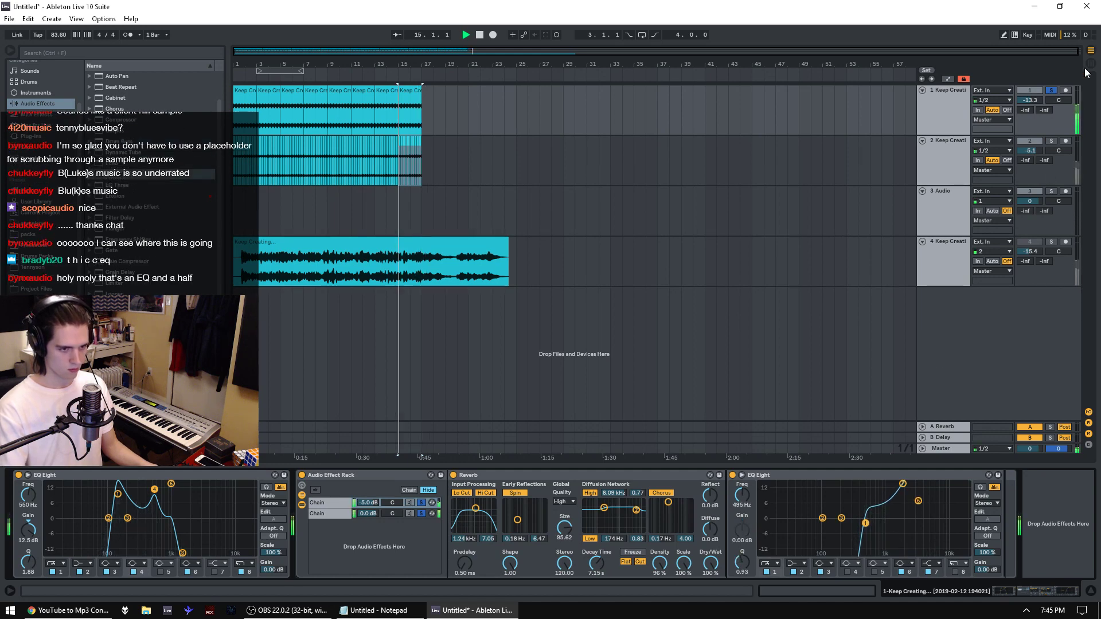
left_click(1051, 91)
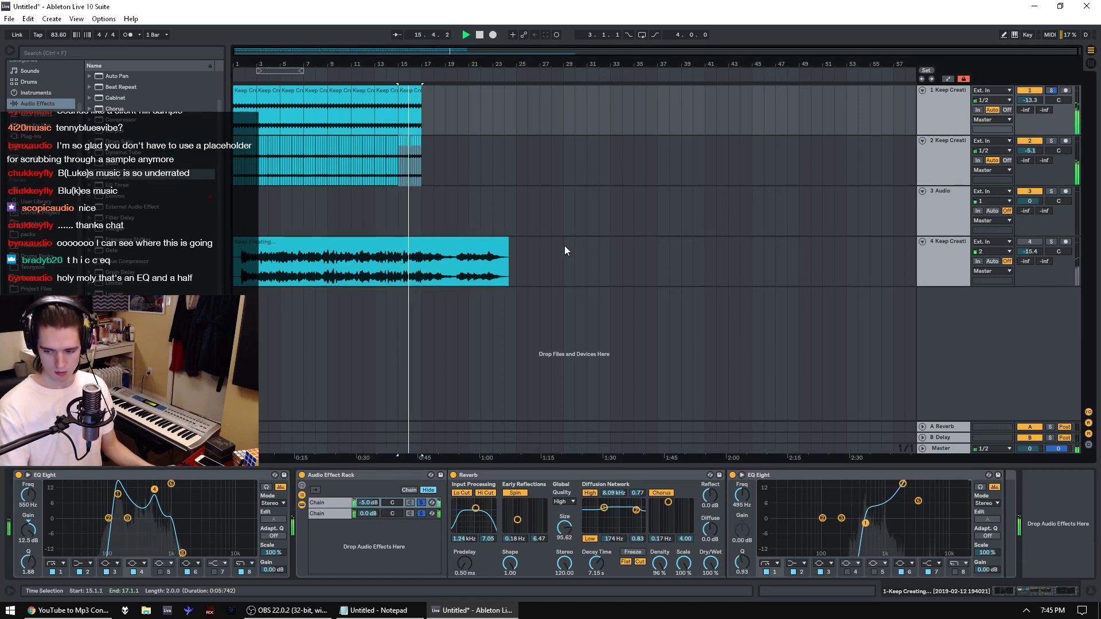
Step: Solo track 4 and audition its clip around bars 14 to 18 to find a usable short hit
left_click_drag(235, 222, 434, 215)
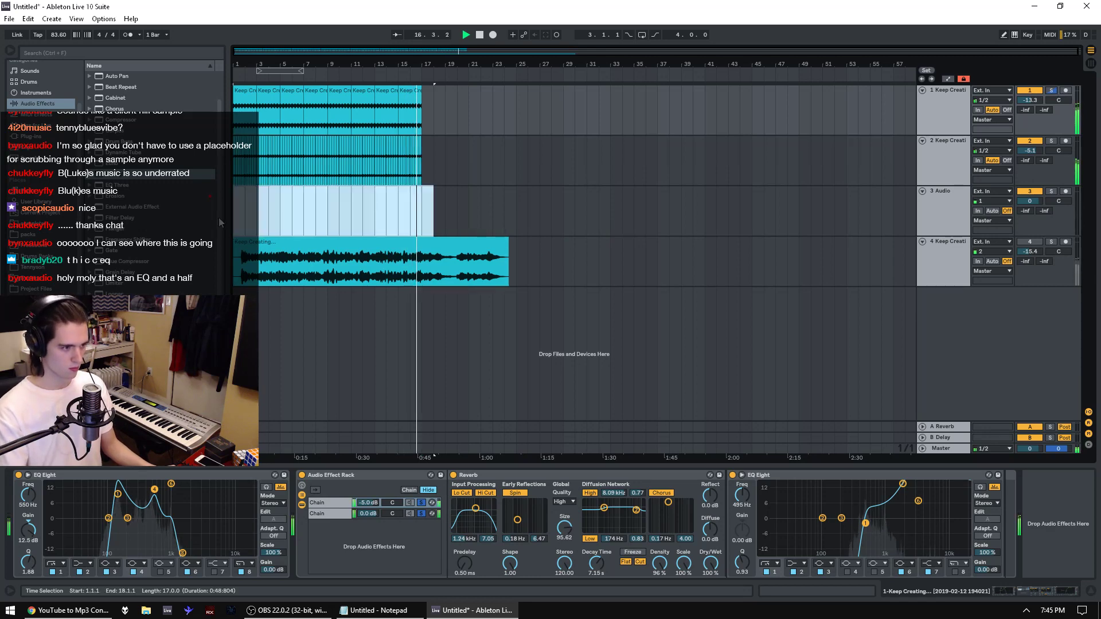
left_click(435, 274)
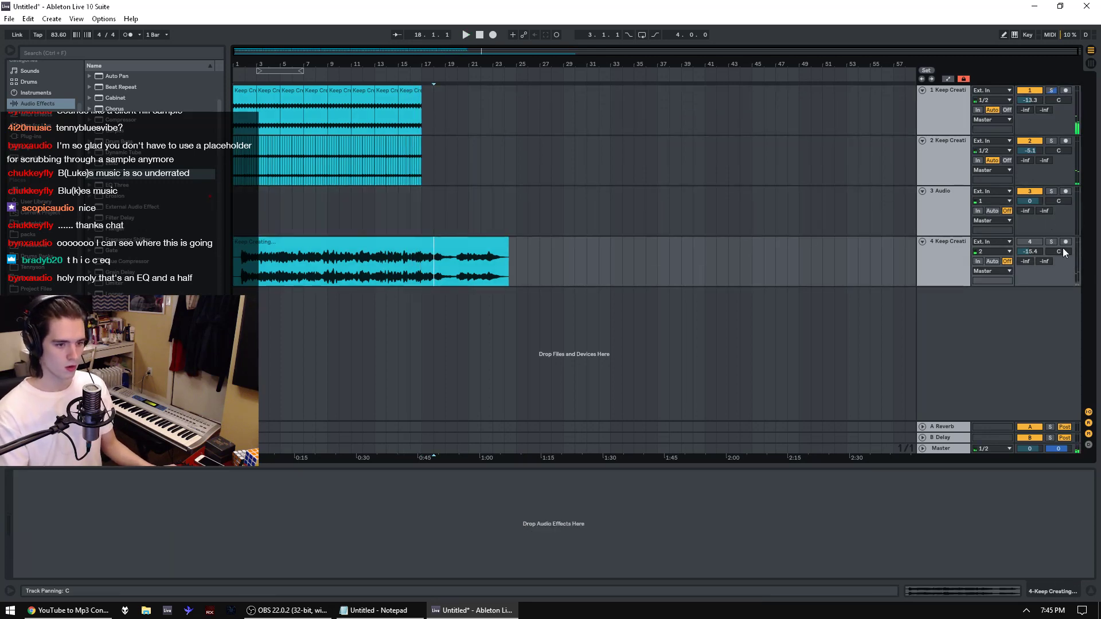
left_click_drag(378, 75, 581, 285)
key("space")
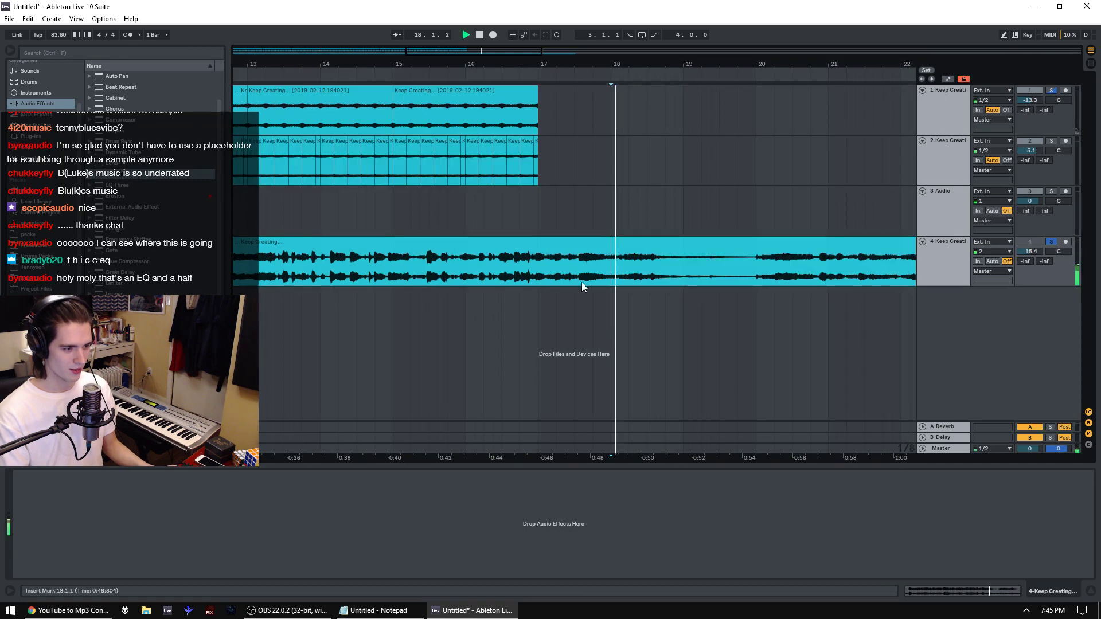
left_click(347, 269)
key("space")
key("space")
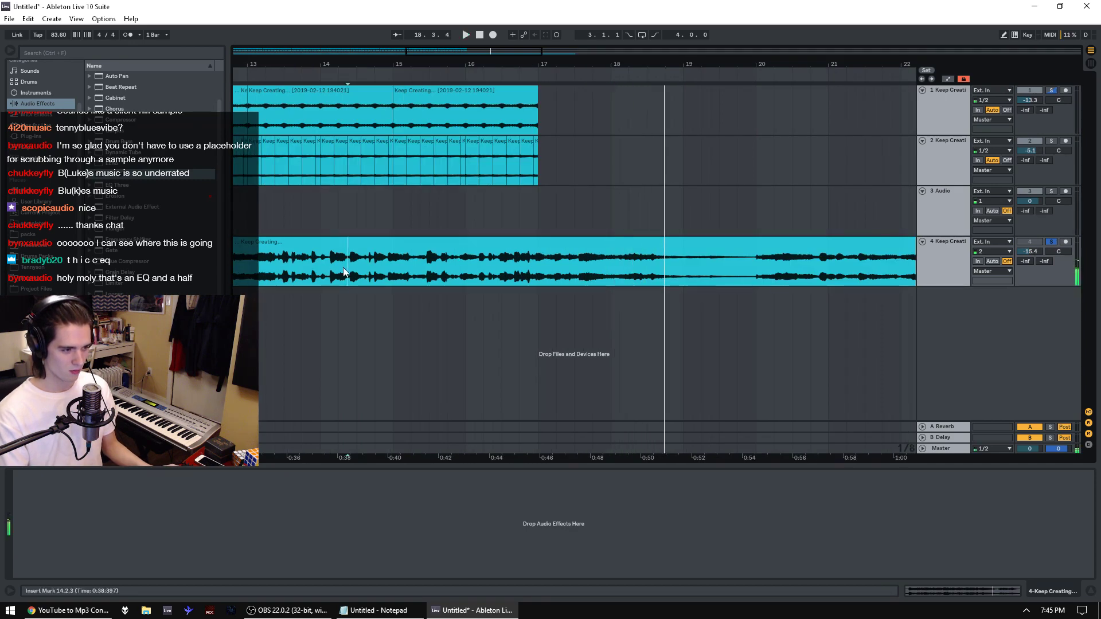
left_click_drag(361, 69, 370, 117)
key("space")
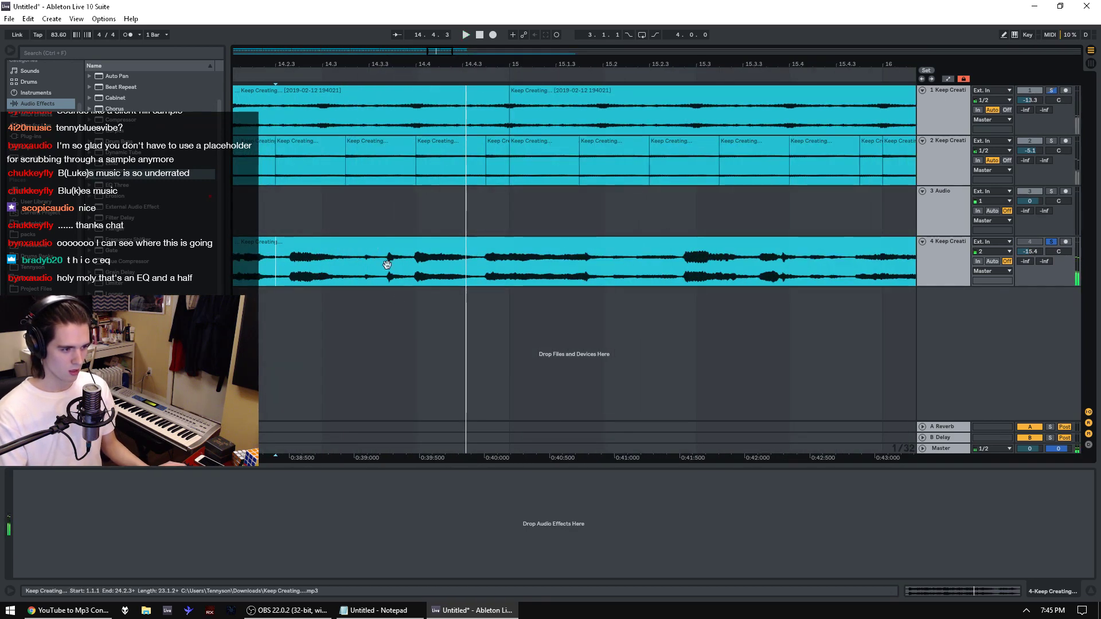
Step: Split the short hit near 14.3.3 out of track 4's clip, open it in the clip view and play it
left_click_drag(385, 280, 412, 283)
key("ctrl+e")
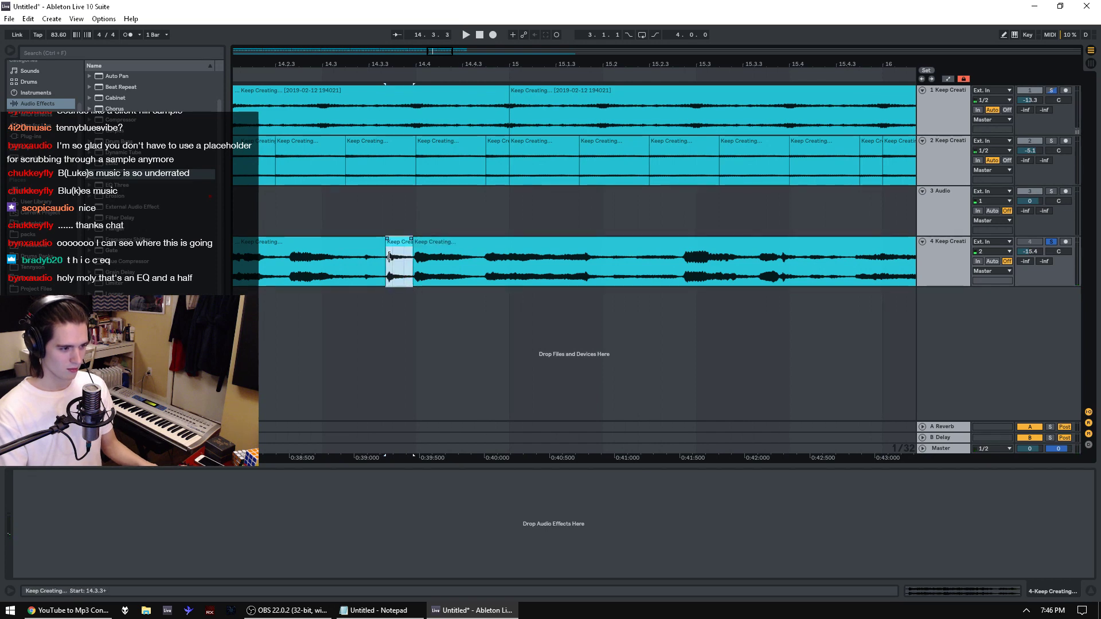
double_click(396, 251)
key("space")
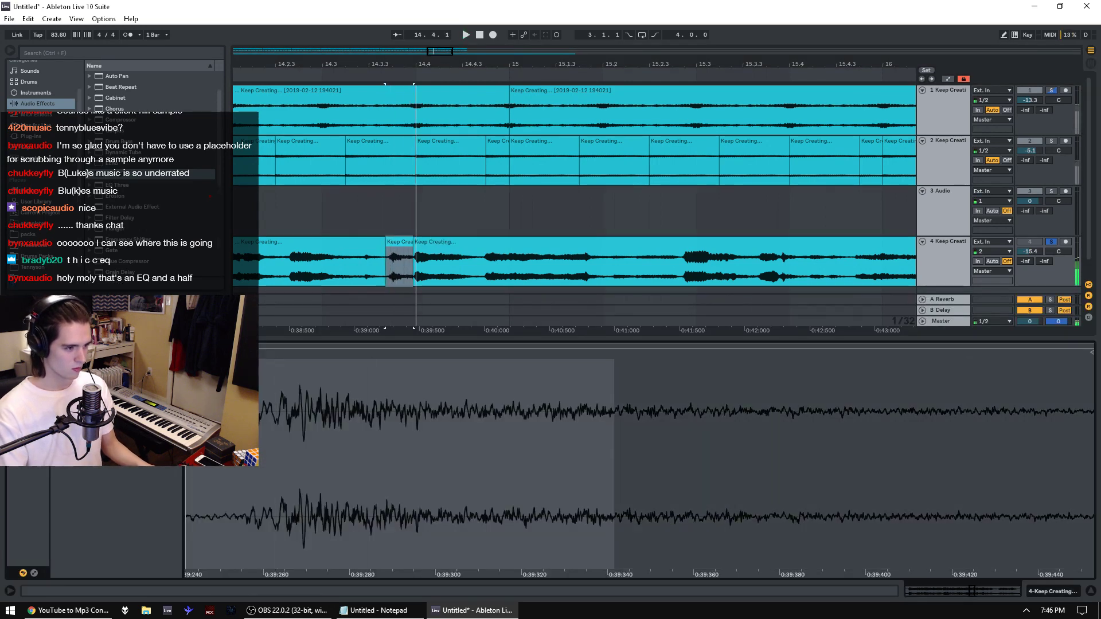
Step: Transpose the short slice on track 4 downward and audition it
left_click_drag(66, 410, 66, 424)
key("space")
key("space")
key("space")
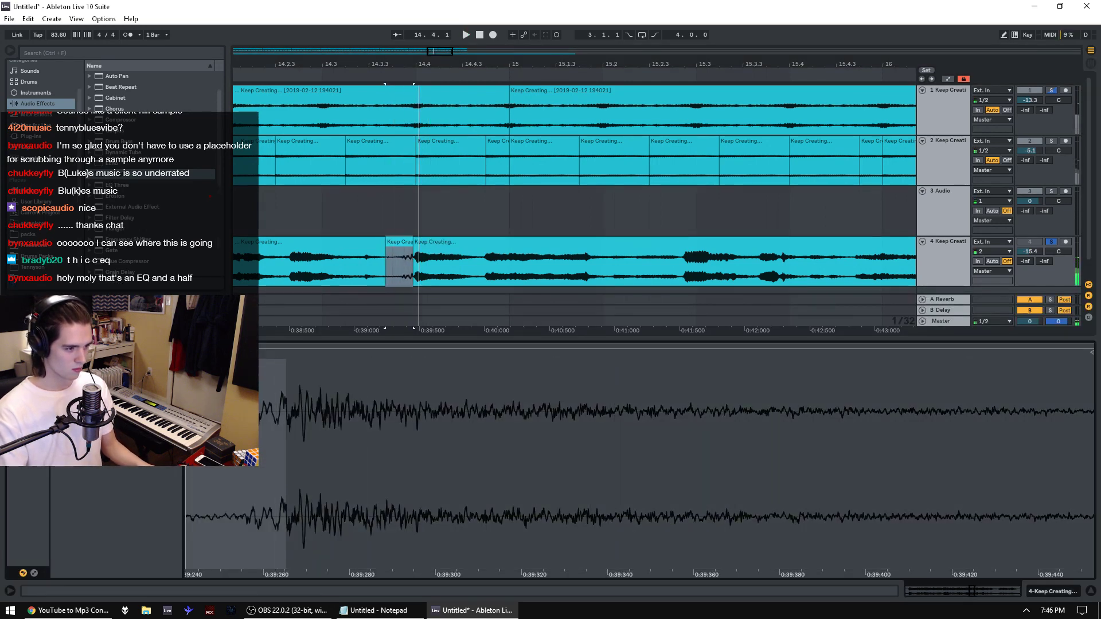
key("space")
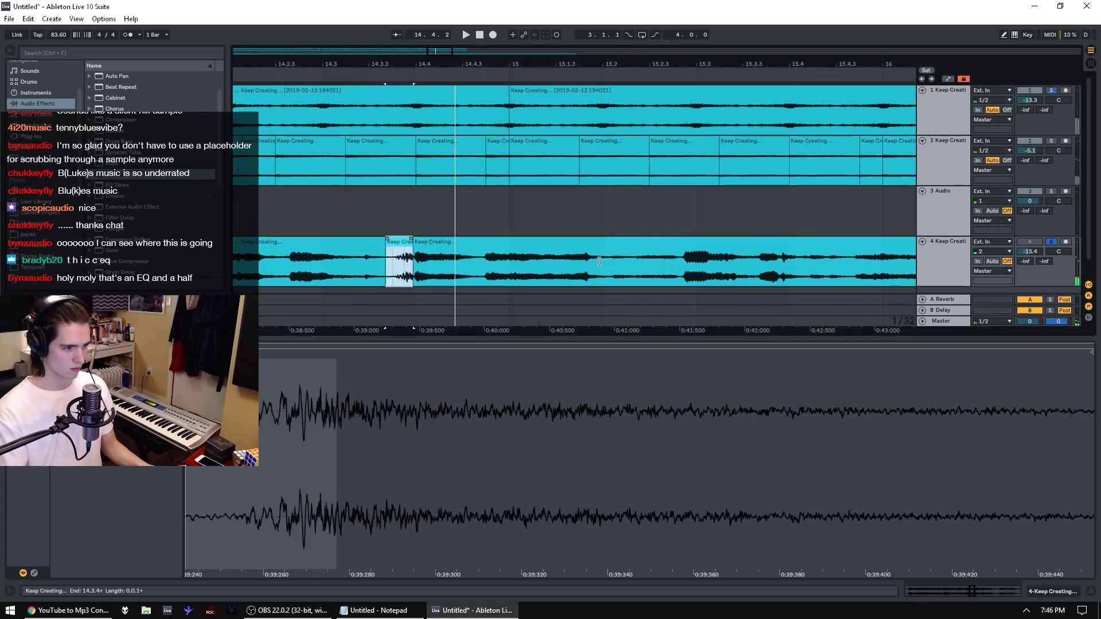
Step: Extend the slice's end to about 15.1.4, move its start marker to about 0:39:280 and audition the result
left_click_drag(411, 251, 599, 251)
key("space")
left_click_drag(194, 354, 335, 354)
key("space")
key("space")
key("space")
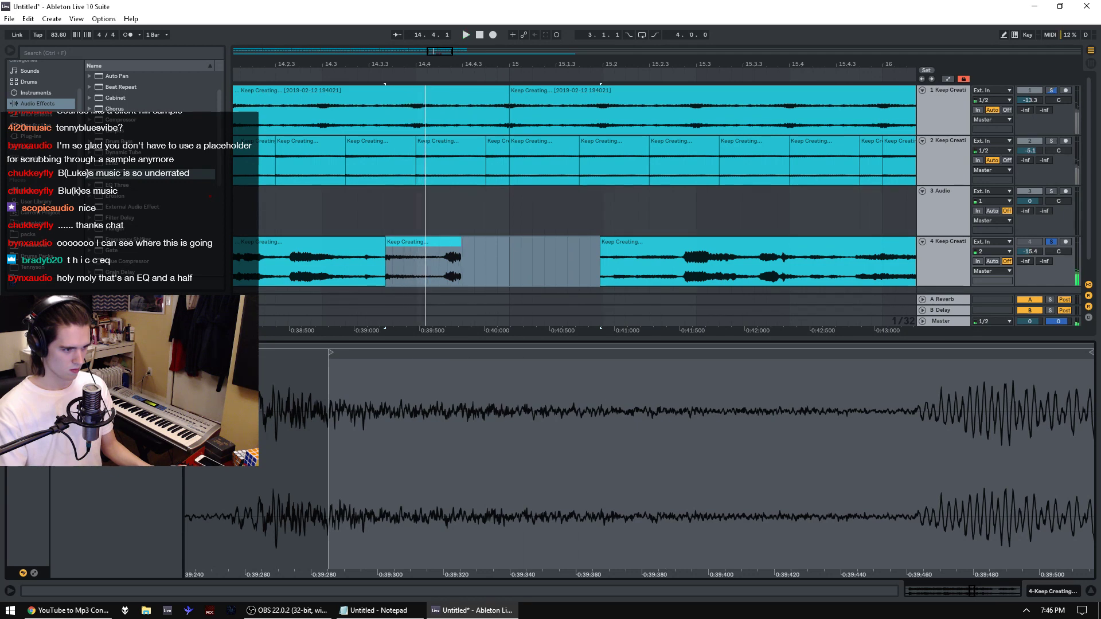
key("space")
key("space")
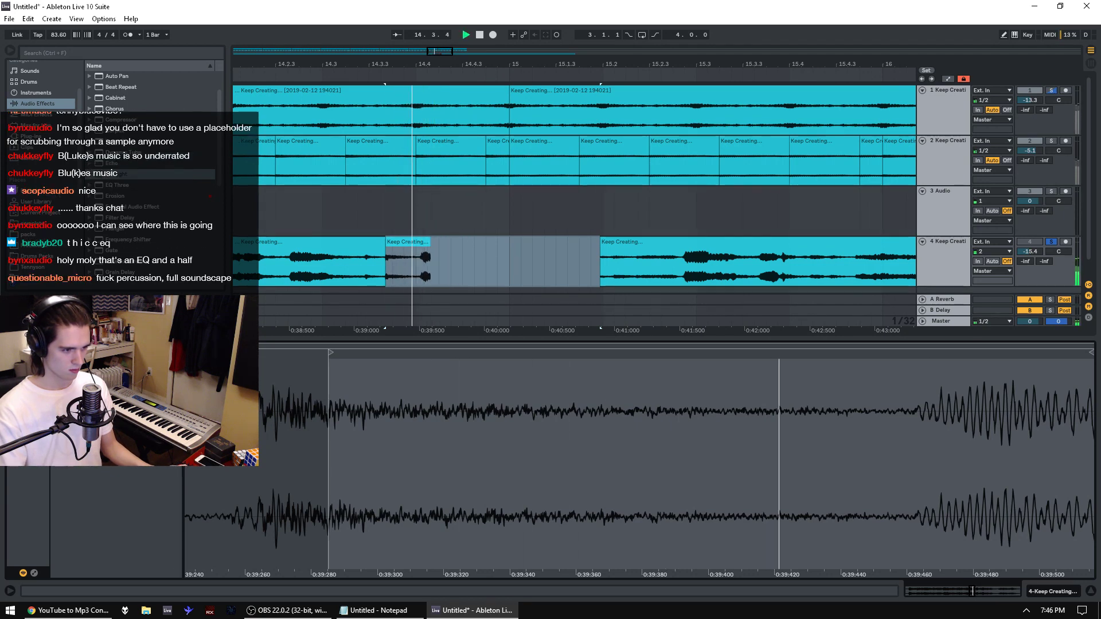
key("space")
Step: Try earlier start points in the slice's sample, back to about 0:35, while auditioning
left_click_drag(322, 505, 505, 433)
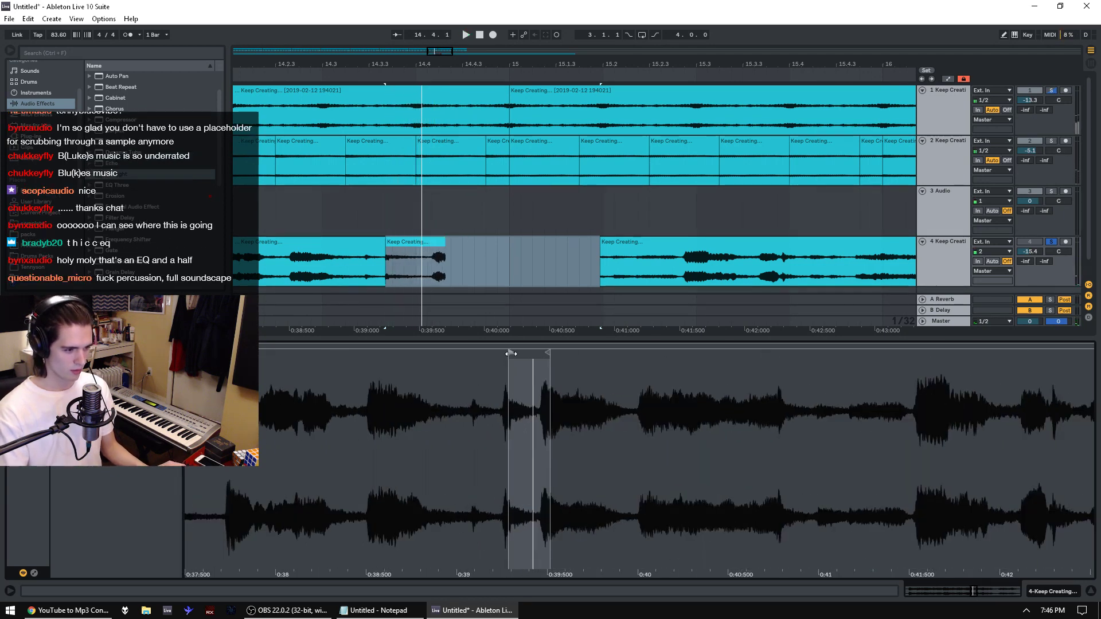
left_click_drag(511, 353, 160, 405)
key("space")
key("space")
key("space")
key("space")
key("space")
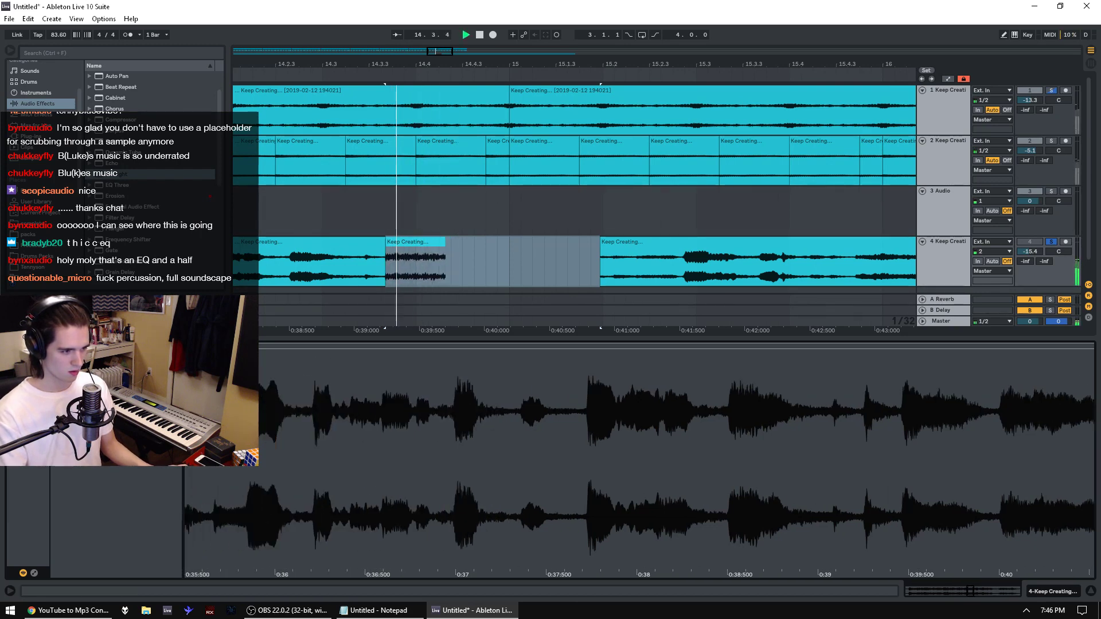
left_click_drag(253, 405, 426, 434)
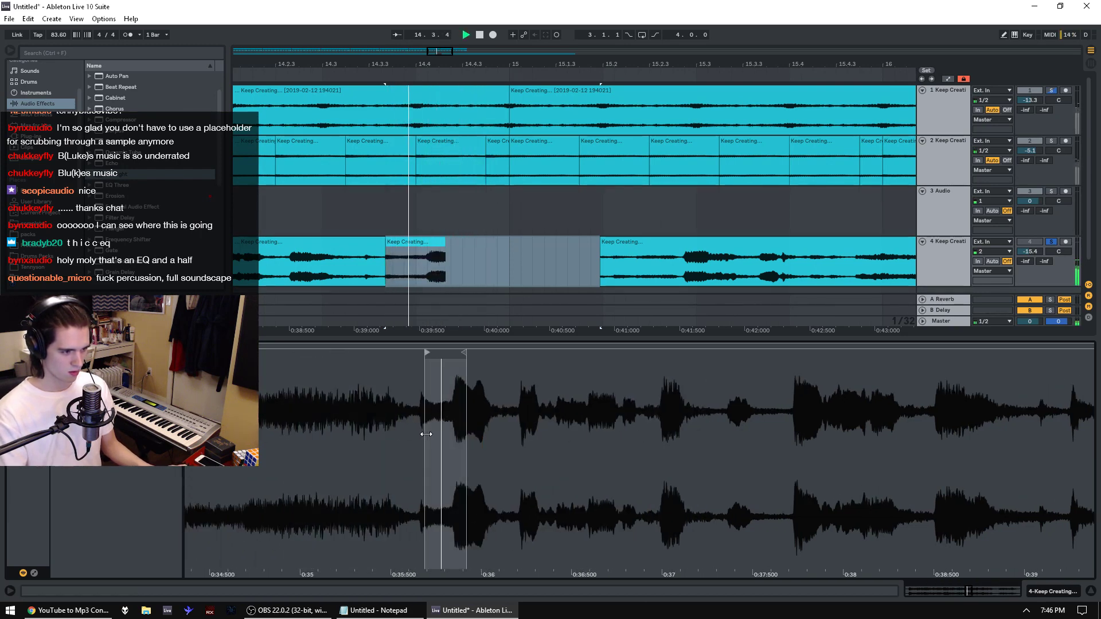
Step: Move the slice's start marker back to about 0:04:320 in the sample and audition the new hit
scroll(427, 433, "down", 6)
mouse_move(670, 352)
left_mouse_down()
mouse_move(234, 352)
mouse_move(374, 378)
left_mouse_up()
key("space")
key("space")
scroll(246, 362, "up", 5)
key("space")
key("space")
scroll(235, 355, "up", 5)
key("space")
key("space")
key("space")
Step: Split the slice at about 14.4.1 and delete the part after the cut, keeping the first hit
left_click(428, 276)
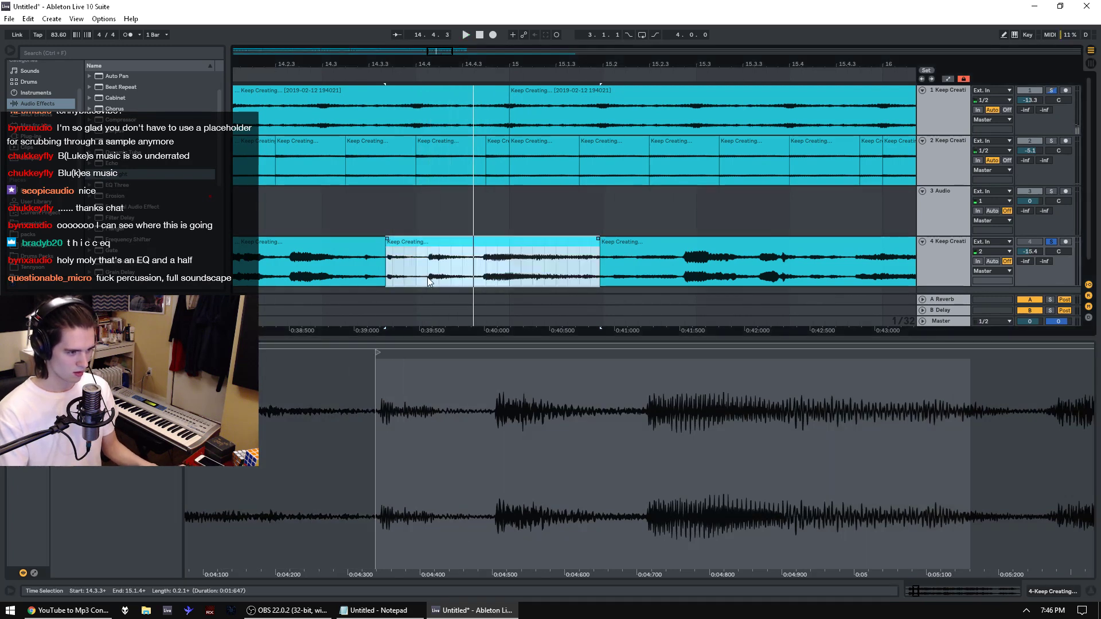
key("ctrl+e")
left_click(437, 242)
key("Delete")
left_click(408, 243)
Step: Audition the trimmed hit on track 4 and delete the clip section before it
key("space")
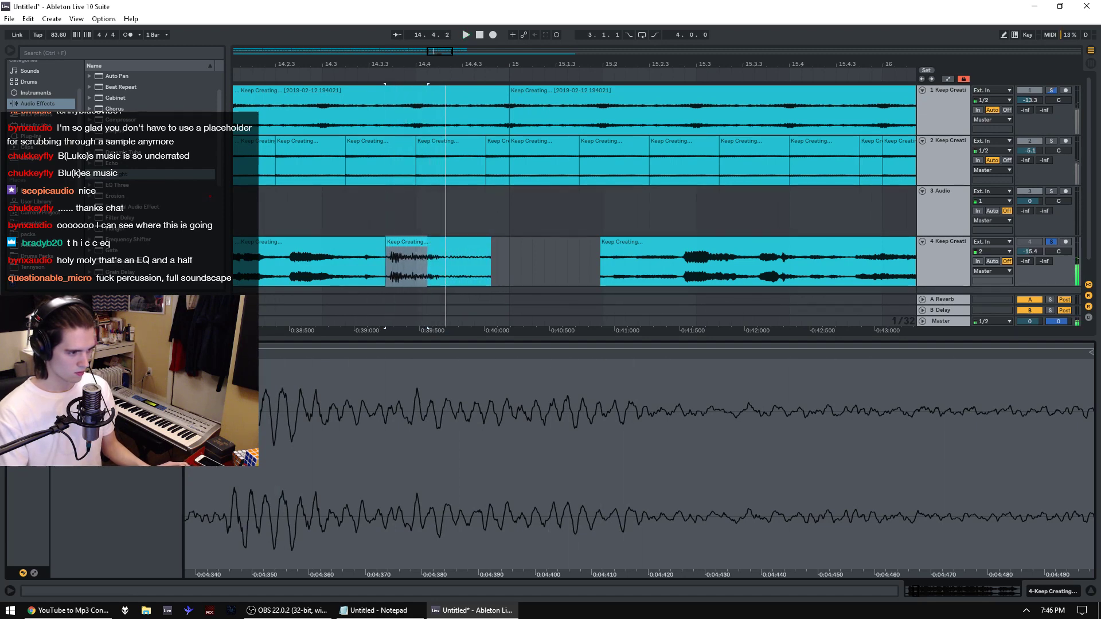
key("space")
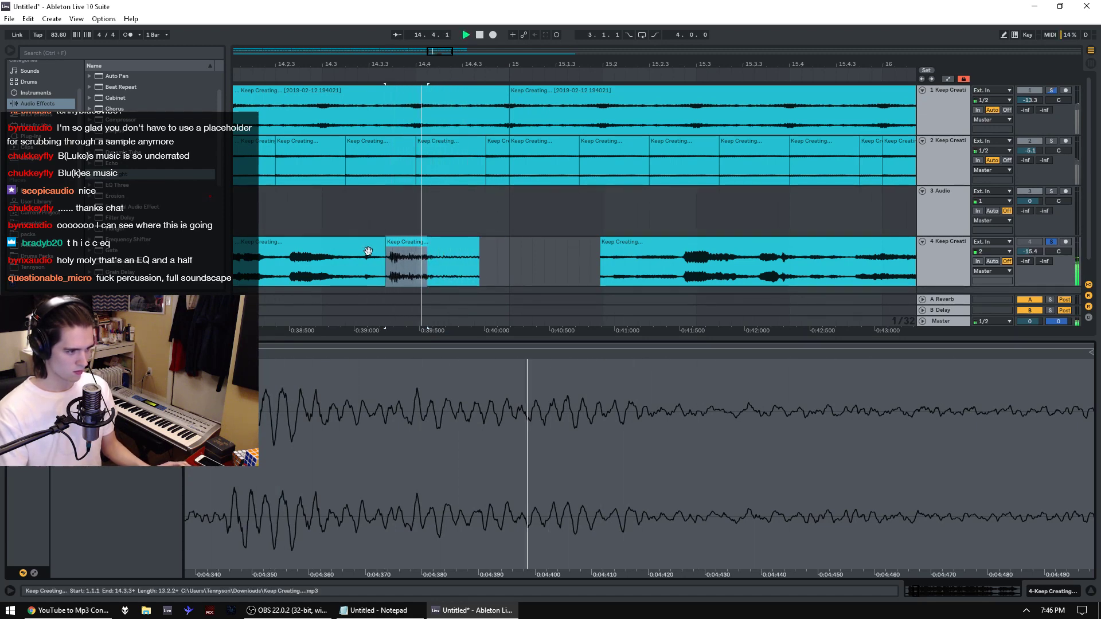
key("space")
left_click(365, 244)
key("Delete")
Step: Move the hit's start marker to its onset and apply a fade-out across the whole slice
left_click(454, 243)
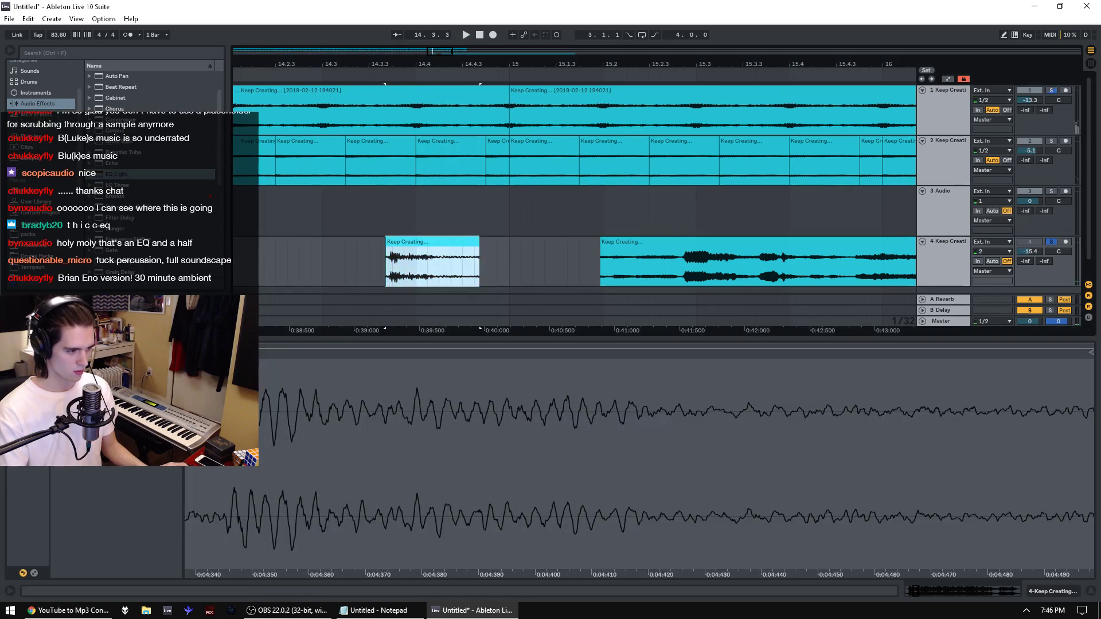
left_click_drag(188, 353, 218, 353)
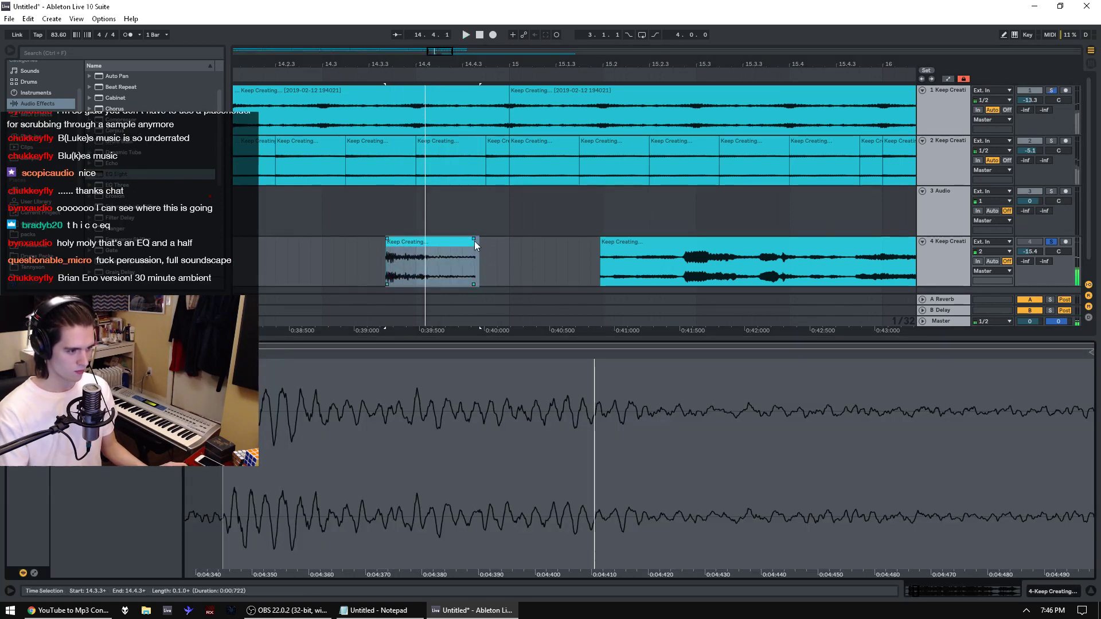
left_click_drag(477, 244, 300, 248)
key("space")
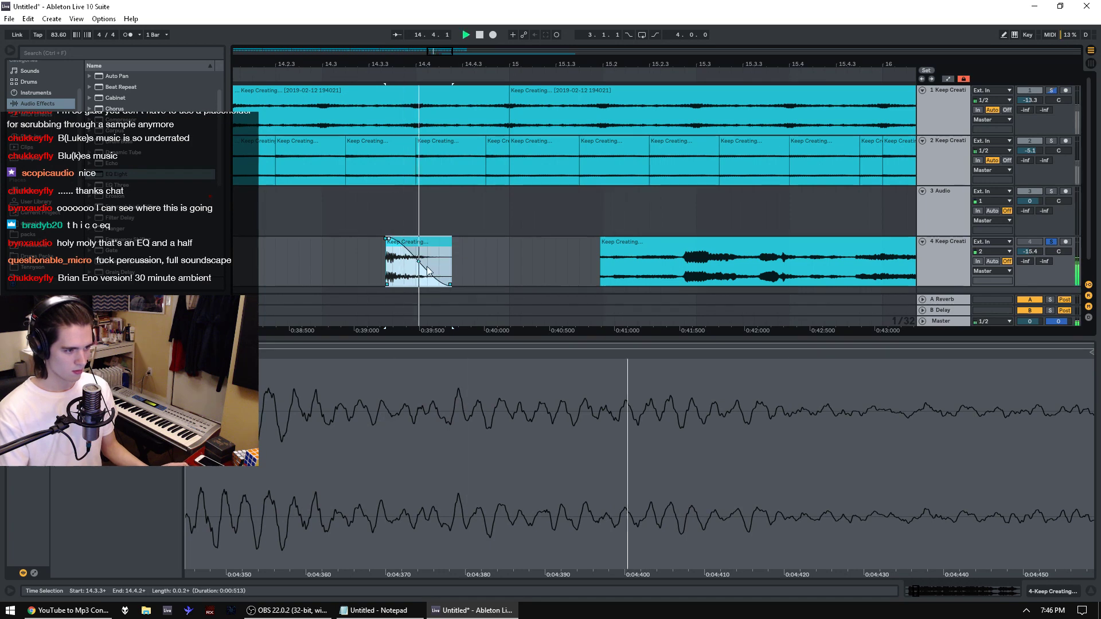
Step: Bend the slice's fade-out curve into a steeper decay and play it back
key("space")
left_click_drag(419, 262, 410, 286)
key("space")
key("space")
Step: Audition the faded slice repeatedly and add an EQ Eight to track 4
left_click(421, 253)
key("space")
key("space")
key("space")
key("space")
key("space")
key("space")
key("space")
key("space")
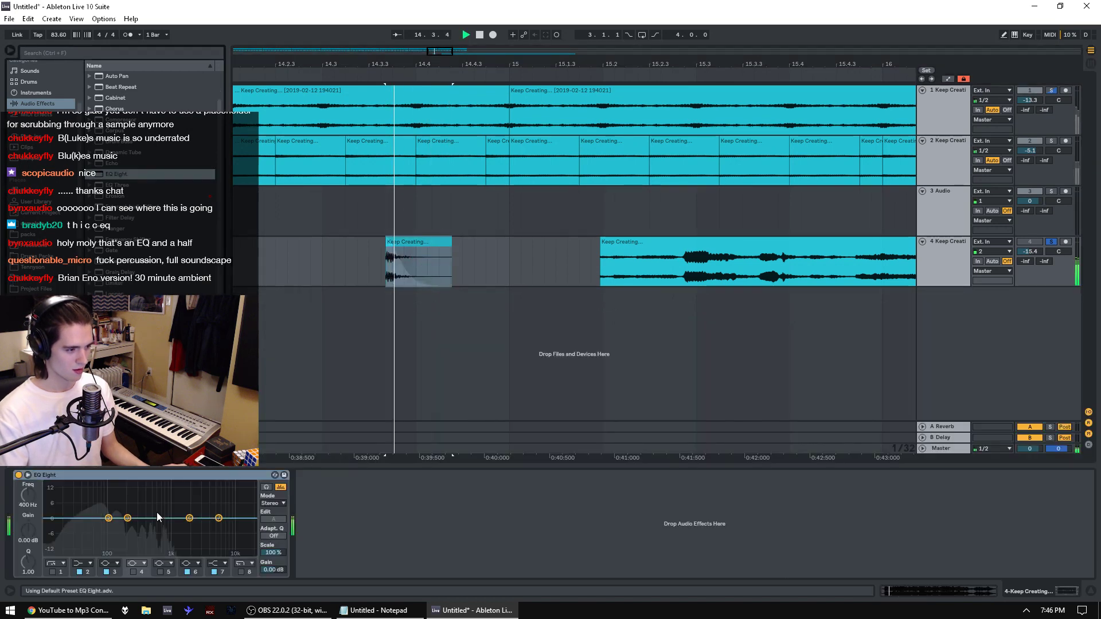
Step: Boost a low band near 100 Hz in track 4's EQ Eight and audition the slice repeatedly
left_click_drag(127, 518, 107, 499)
key("space")
key("space")
key("space")
key("space")
key("space")
key("space")
key("space")
key("space")
key("space")
key("space")
key("space")
key("space")
key("space")
key("space")
key("space")
key("space")
key("space")
Step: Reopen the slice's clip view, transpose it upward and audition it
double_click(430, 254)
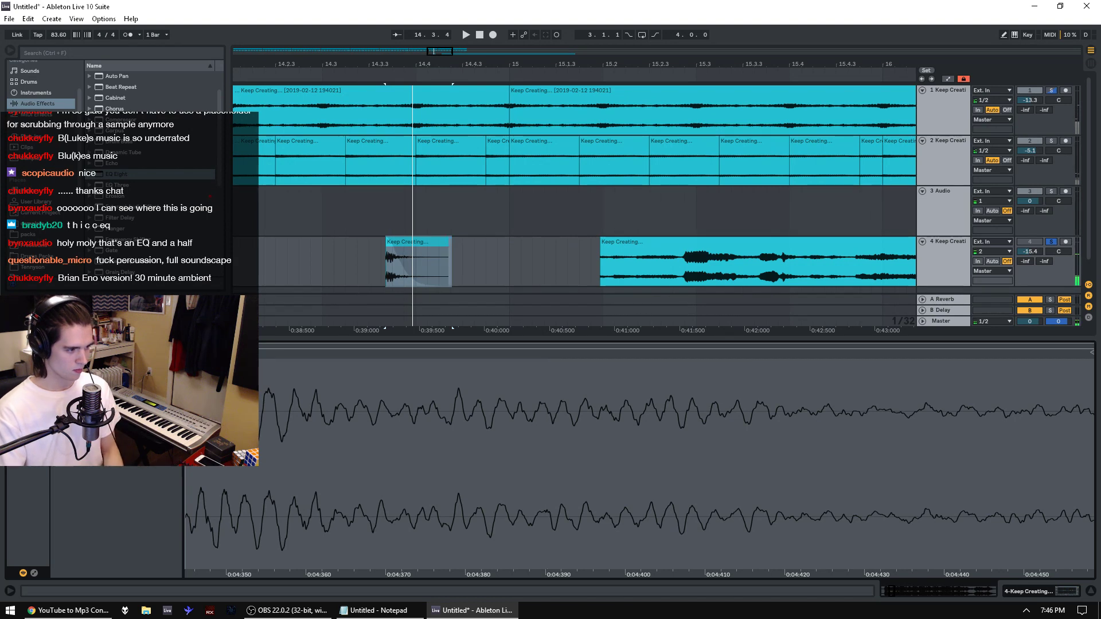
key("space")
key("space")
key("space")
key("space")
key("space")
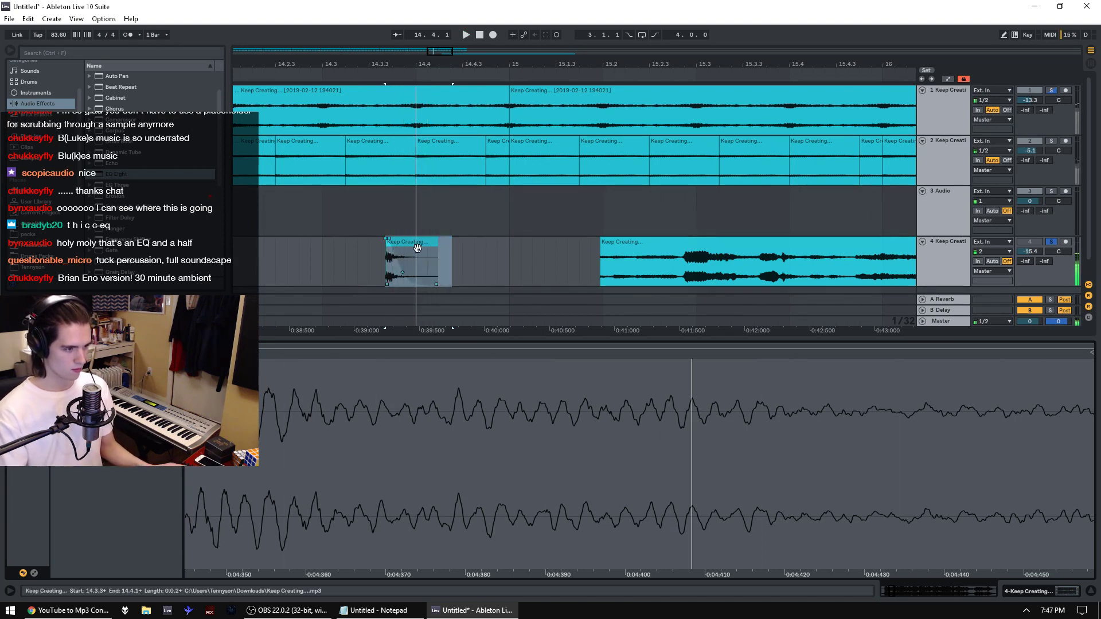
Step: Show track 4's EQ Eight and shift its low boost up to near 100 Hz while auditioning the slice repeatedly
left_click(418, 243)
key("space")
key("space")
left_click(955, 252)
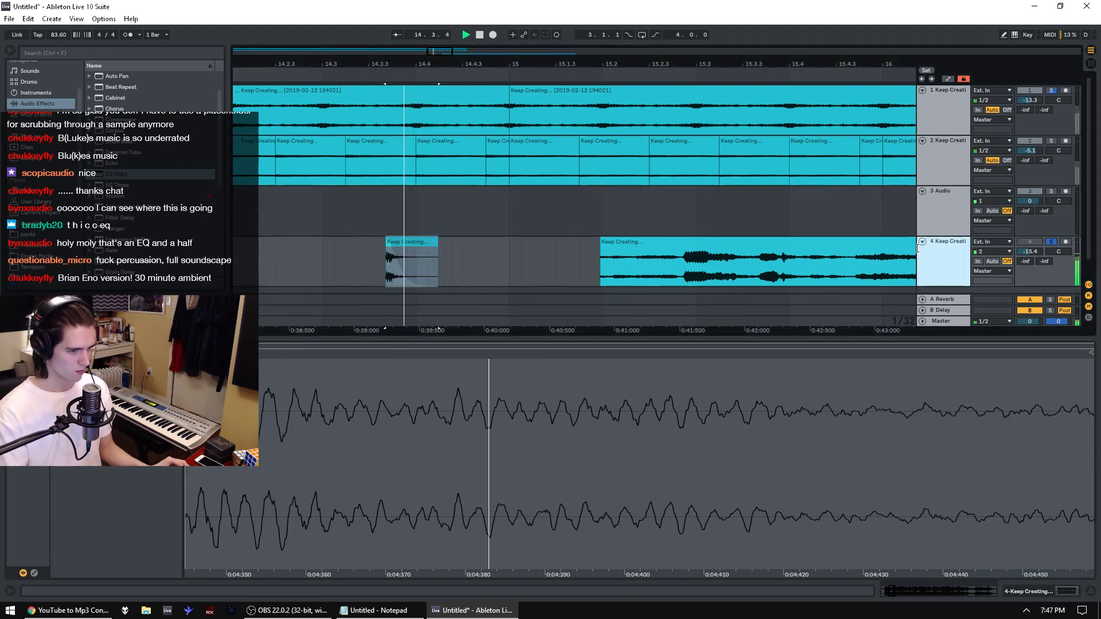
key("shift+Tab")
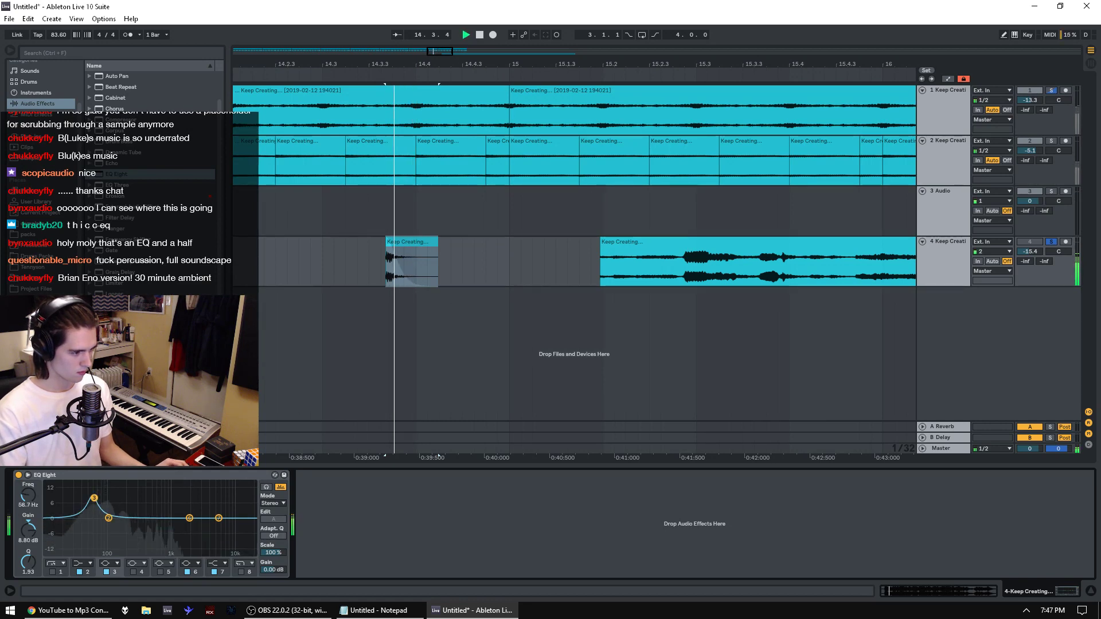
key("space")
key("space")
key("space")
key("space")
key("space")
key("space")
key("space")
mouse_move(94, 497)
left_mouse_down()
mouse_move(118, 499)
mouse_move(105, 502)
left_mouse_up()
key("space")
key("space")
key("space")
key("space")
key("space")
key("space")
Step: Boost band 6 of track 4's EQ Eight by 8.31 dB at 445 Hz and audition the slice repeatedly
left_click_drag(189, 517, 148, 499)
key("space")
key("space")
key("space")
key("space")
key("space")
key("space")
key("space")
key("space")
key("space")
key("space")
key("space")
key("space")
key("space")
key("space")
key("space")
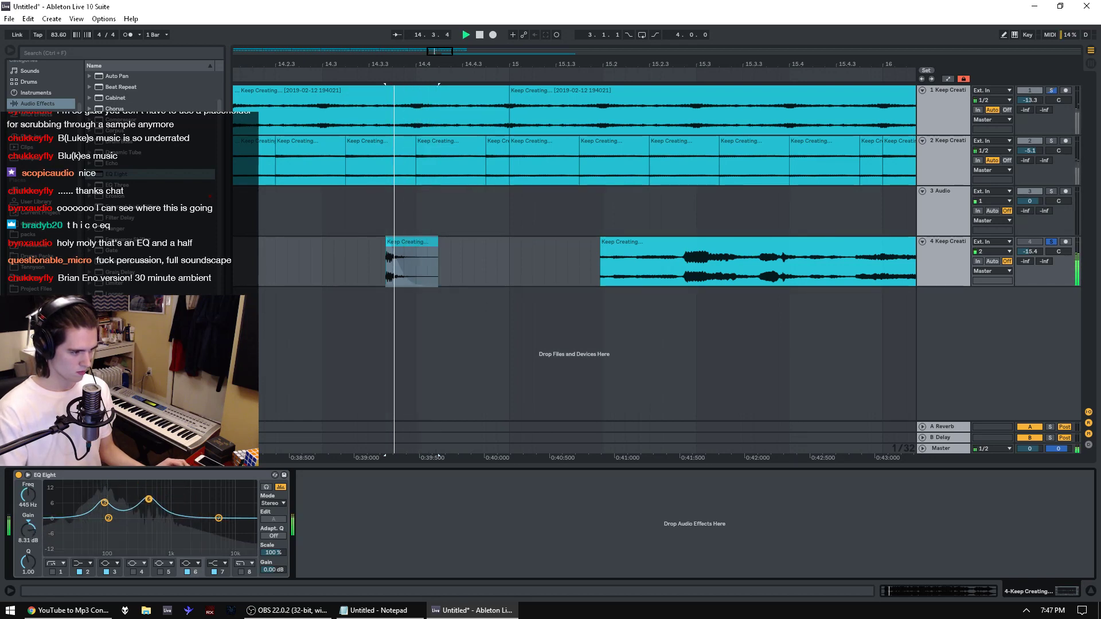
key("space")
Step: Move the long source clip off track 4 onto its own new track directly below
left_click_drag(431, 64, 431, 17)
left_click(518, 246)
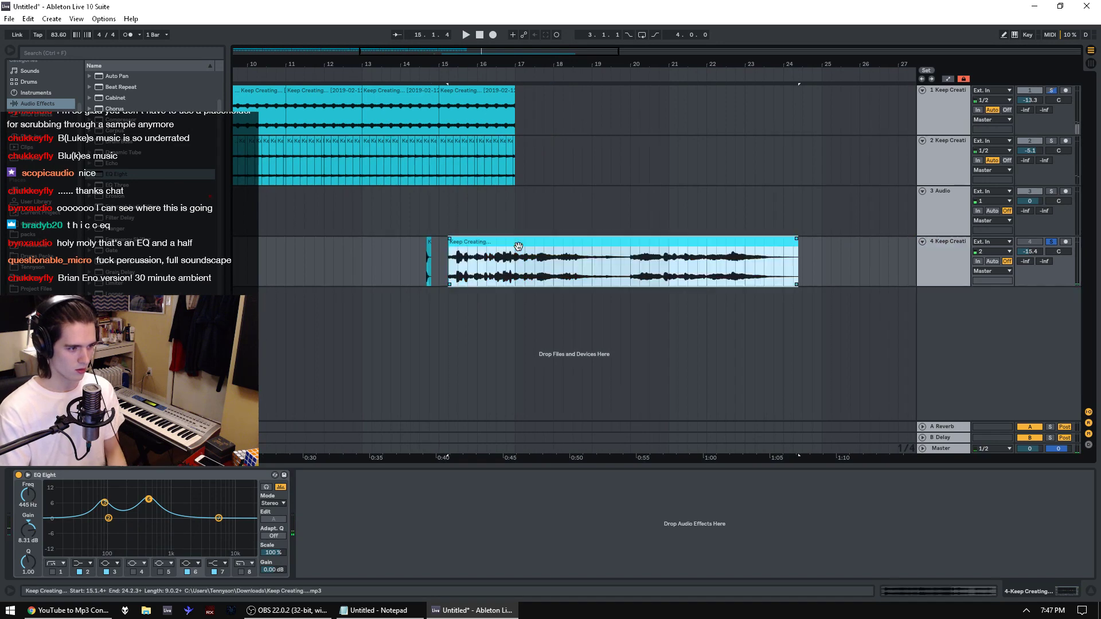
left_click_drag(518, 247, 518, 313)
Step: Unsolo track 4 and move the percussive slice to the start of the track at 1.1.1
left_click(429, 259)
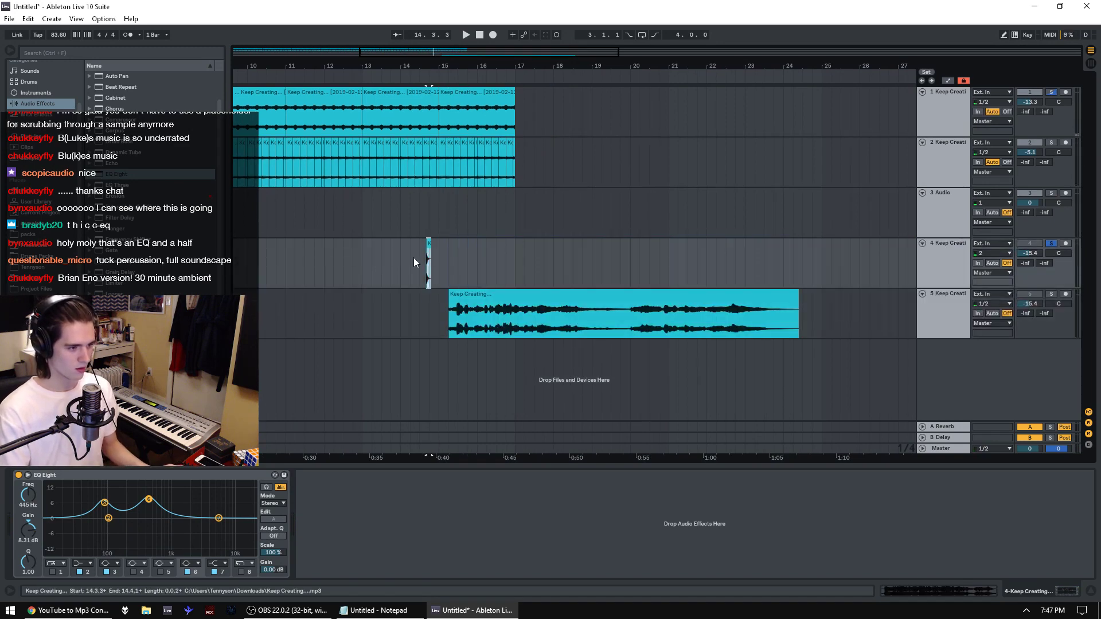
key("Delete")
left_click(1050, 243)
key("space")
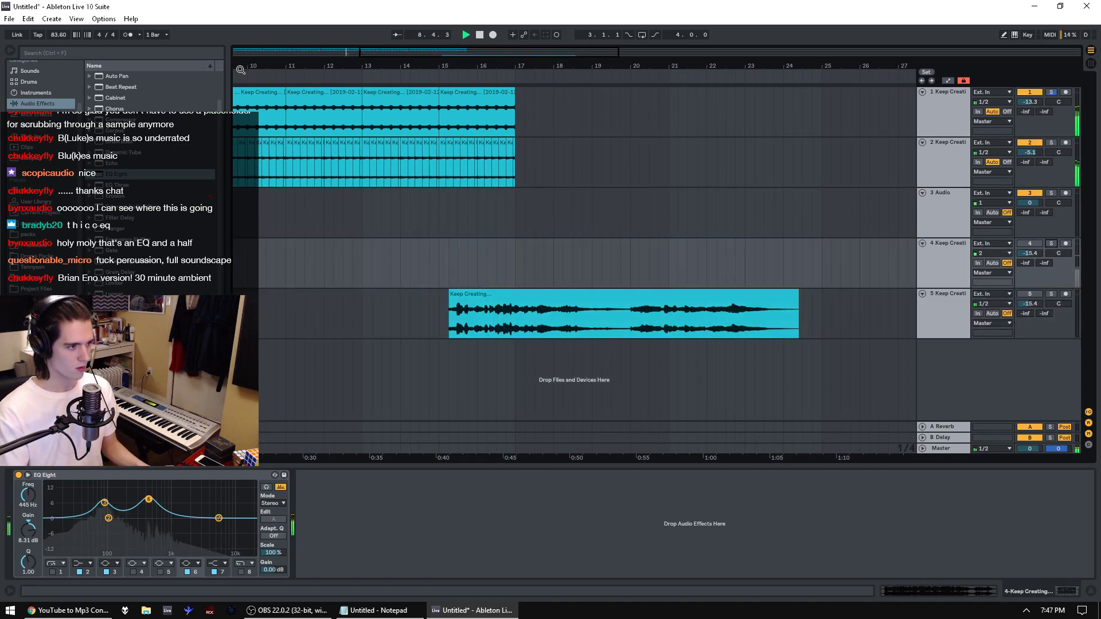
left_click_drag(241, 70, 518, 66)
key("space")
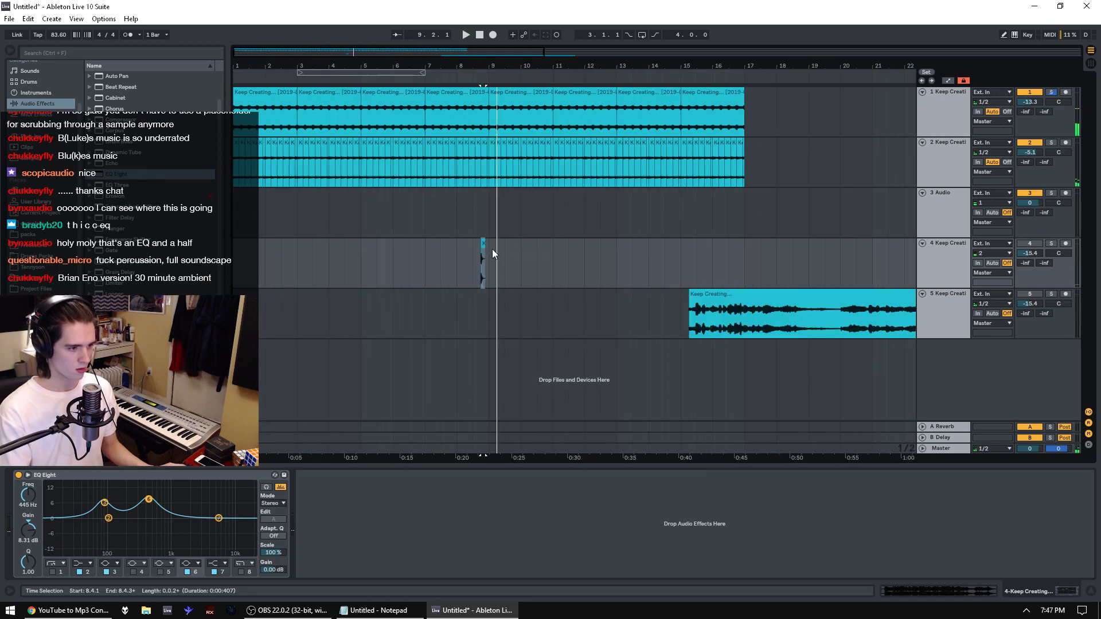
key("Delete")
left_click_drag(345, 267, 234, 263)
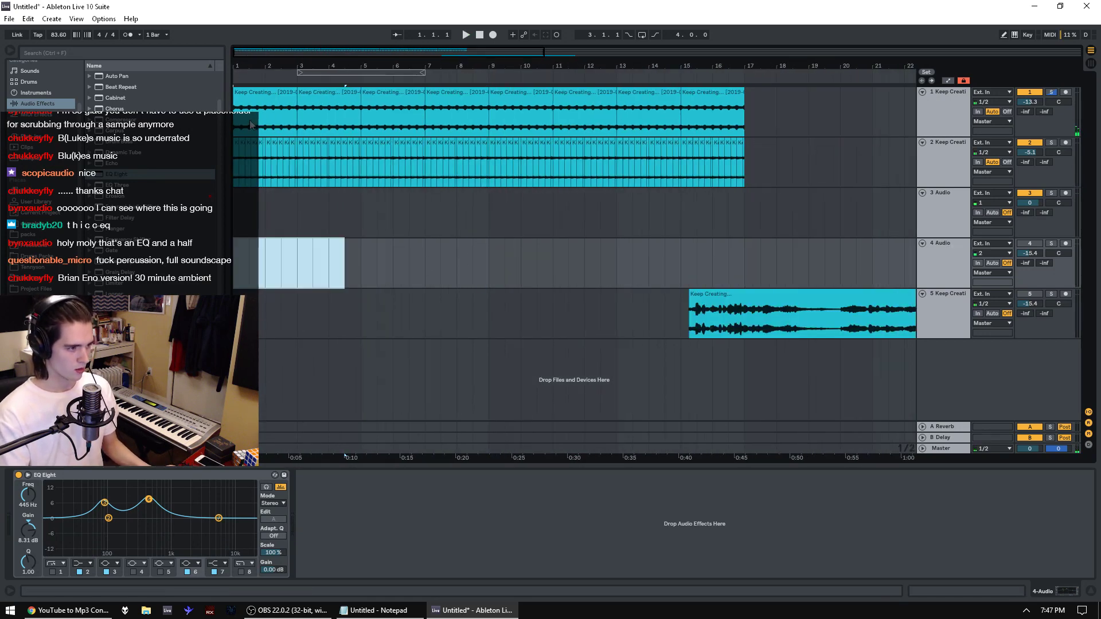
key("plus")
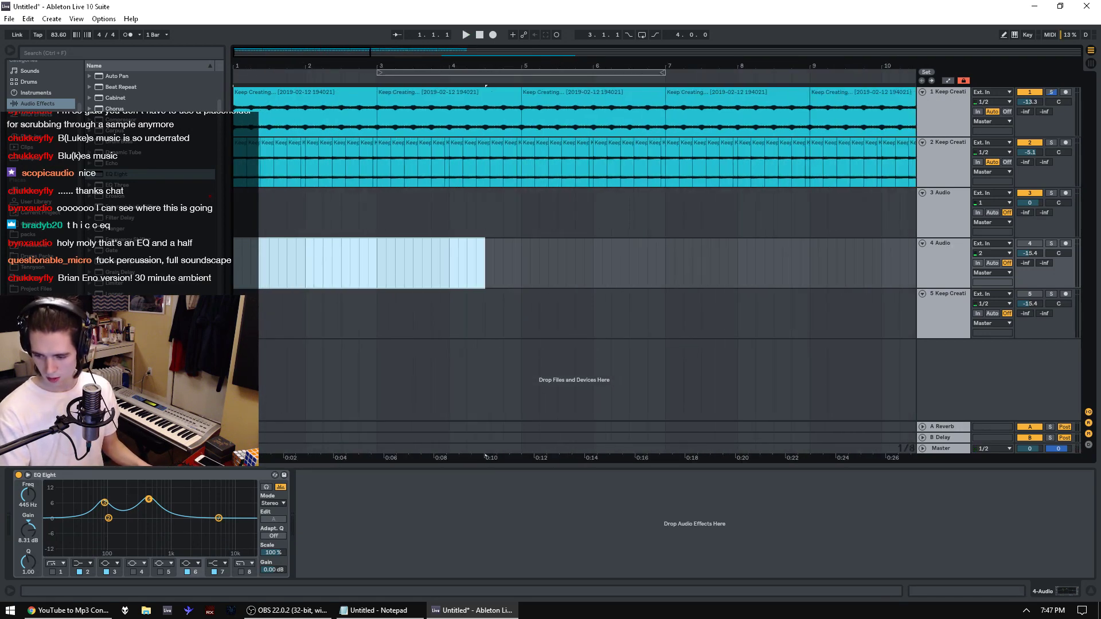
key("ctrl+v")
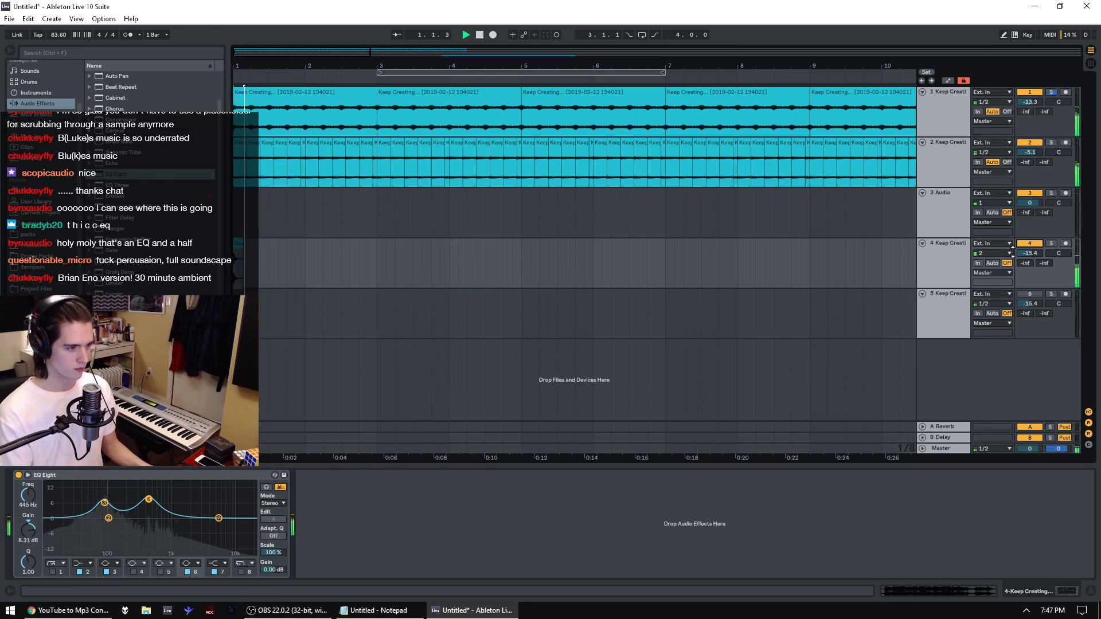
Step: Turn track 4's EQ band 6 into a broad 9.55 dB cut at 958 Hz and raise the track volume to -10.9 dB
left_click_drag(148, 499, 169, 540)
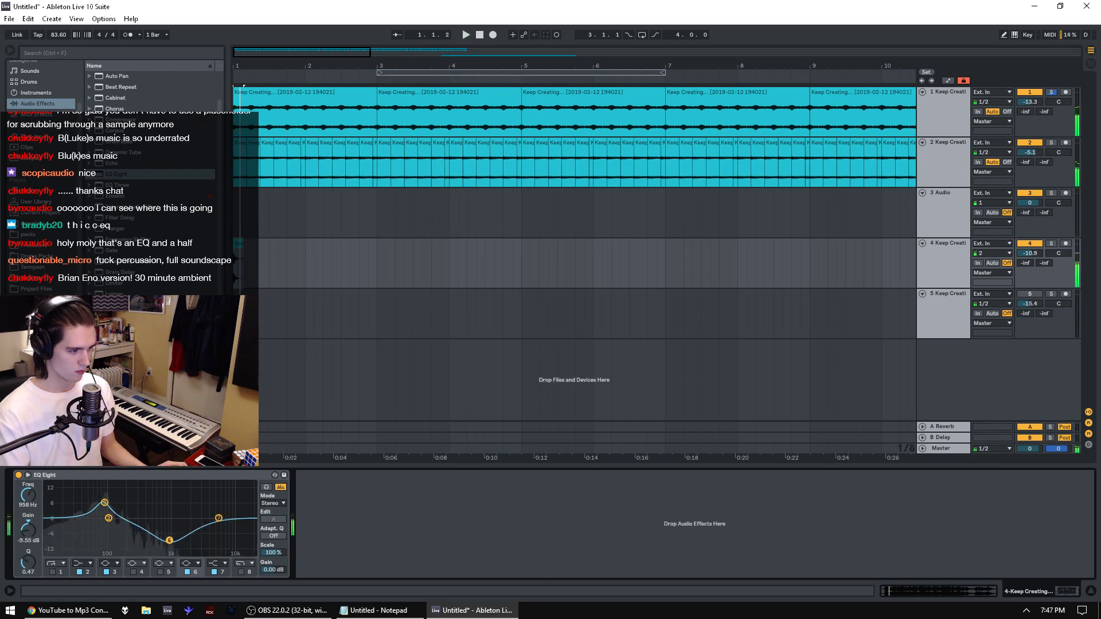
key("space")
Step: Place a second copy of the slice at 1.1.4 on track 4 and play the pattern from the start
left_click_drag(254, 54, 253, 108)
left_click(285, 277)
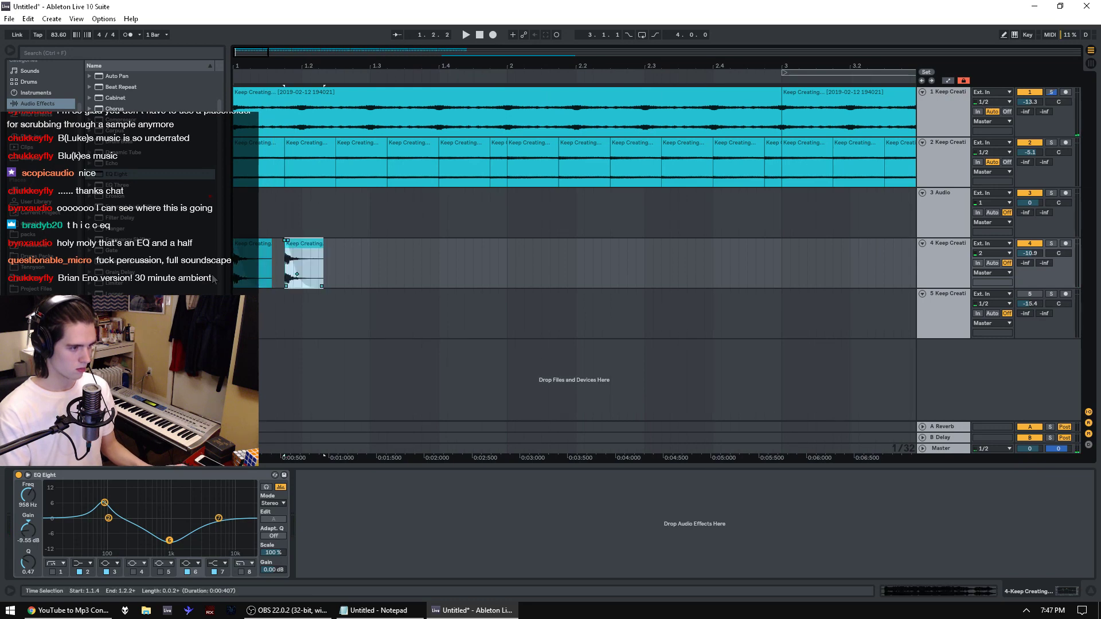
left_click_drag(350, 275, 212, 275)
key("space")
left_click(307, 244)
key("space")
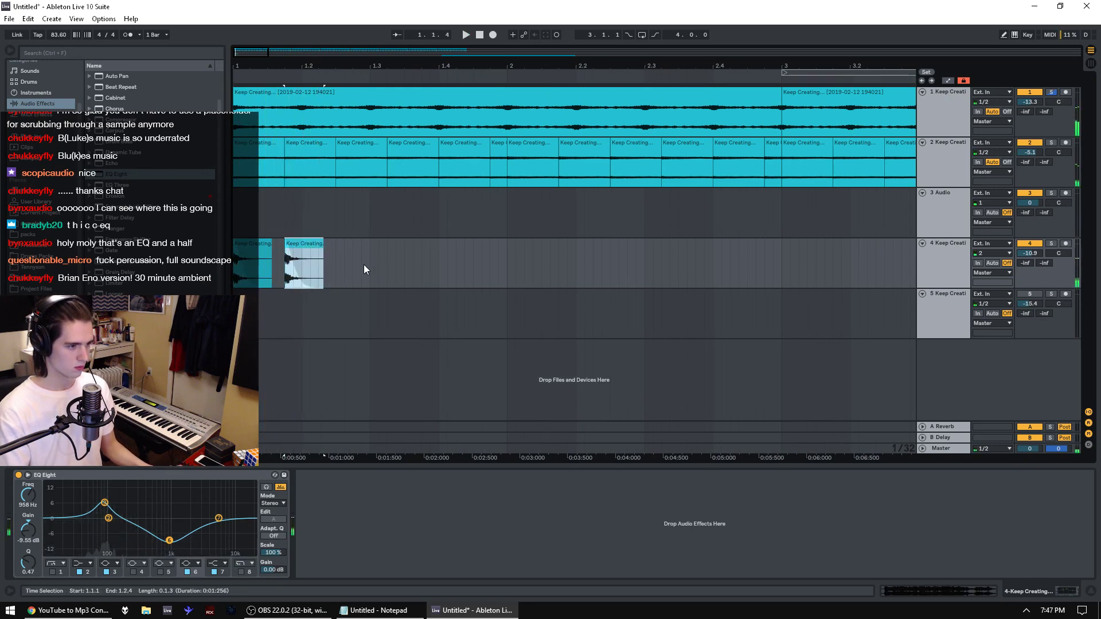
Step: Paste slices at 1.3.1 and 1.3.2 on track 4 and play the pattern from the start
left_click(379, 272)
key("ctrl+v")
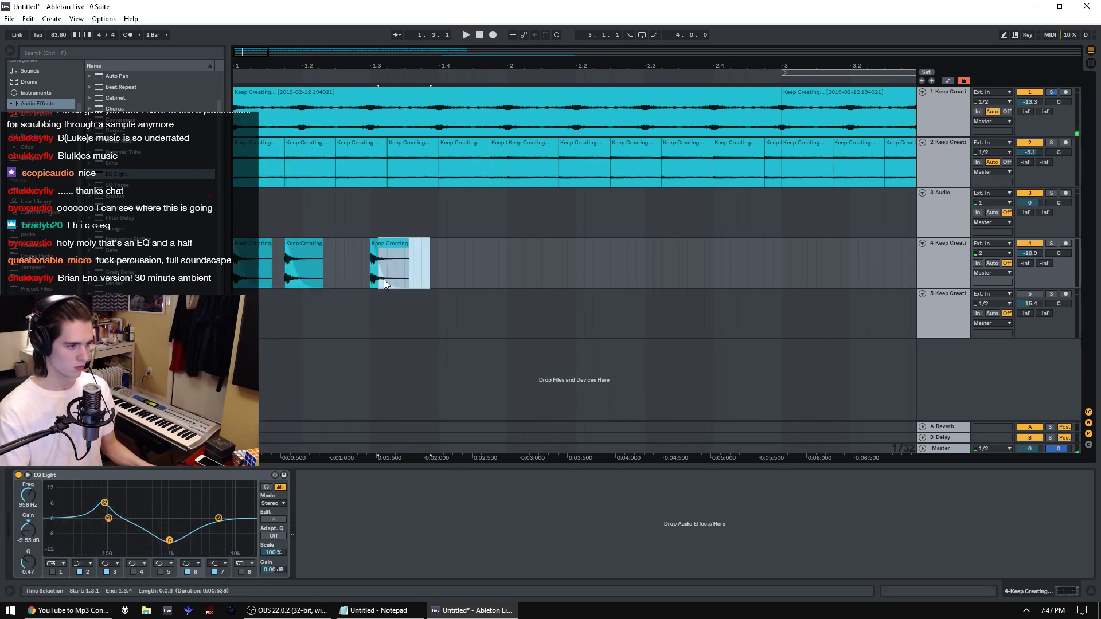
left_click_drag(360, 271, 229, 270)
key("space")
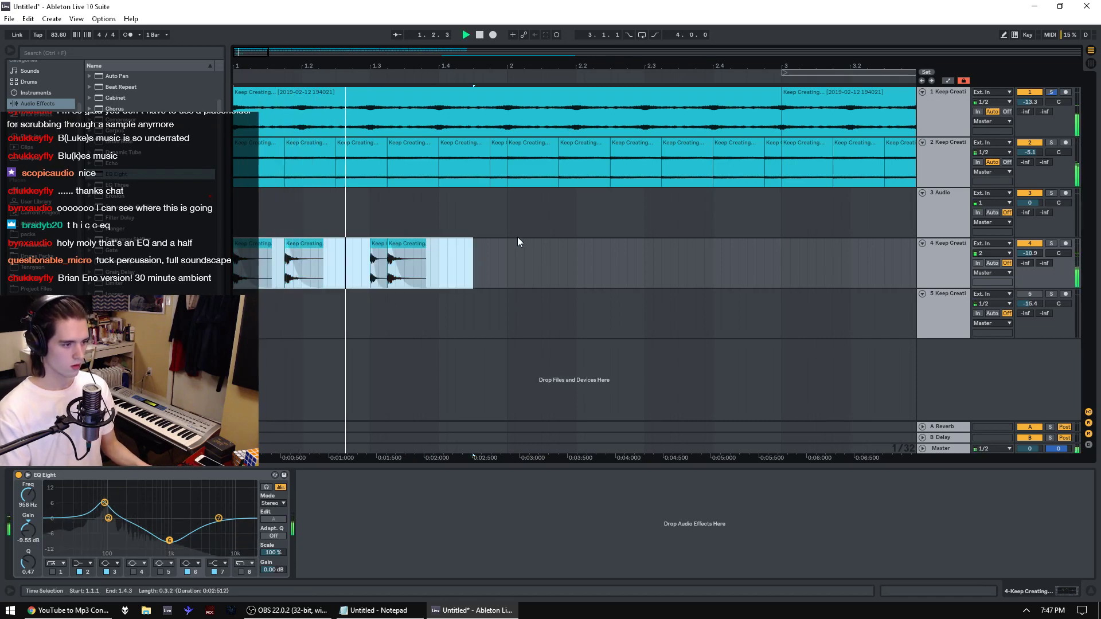
Step: Paste further slices at 1.3.3 and just before beat 1.4 on track 4, and play the pattern from the start
left_click(406, 243)
key("space")
key("ctrl+c")
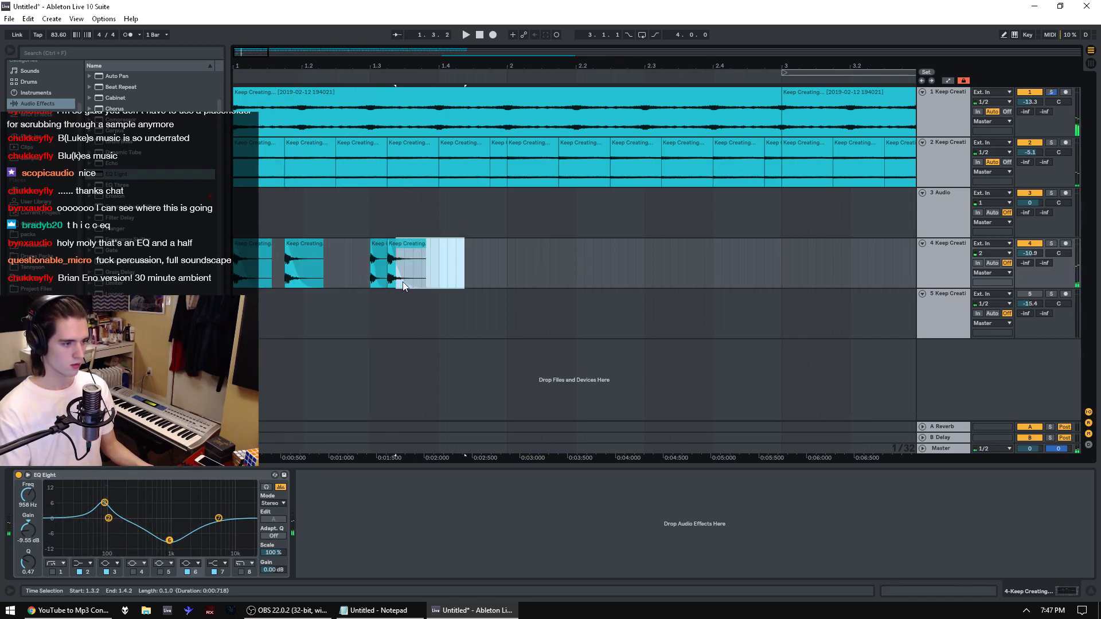
left_click(403, 276)
key("ctrl+v")
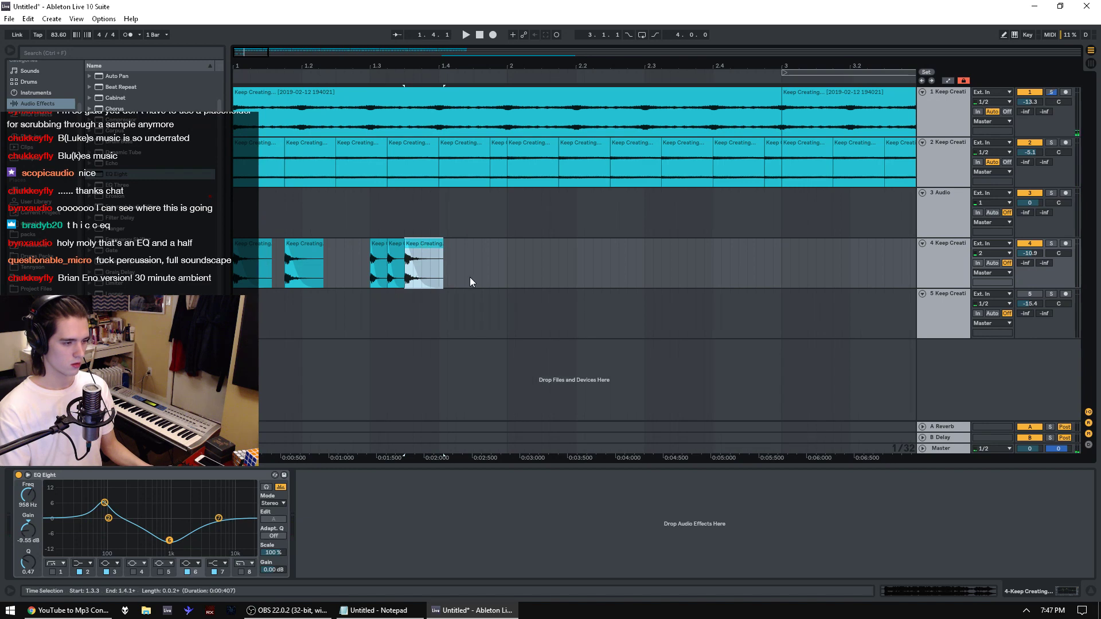
left_click(432, 279)
key("ctrl+v")
left_click_drag(432, 279, 230, 274)
key("space")
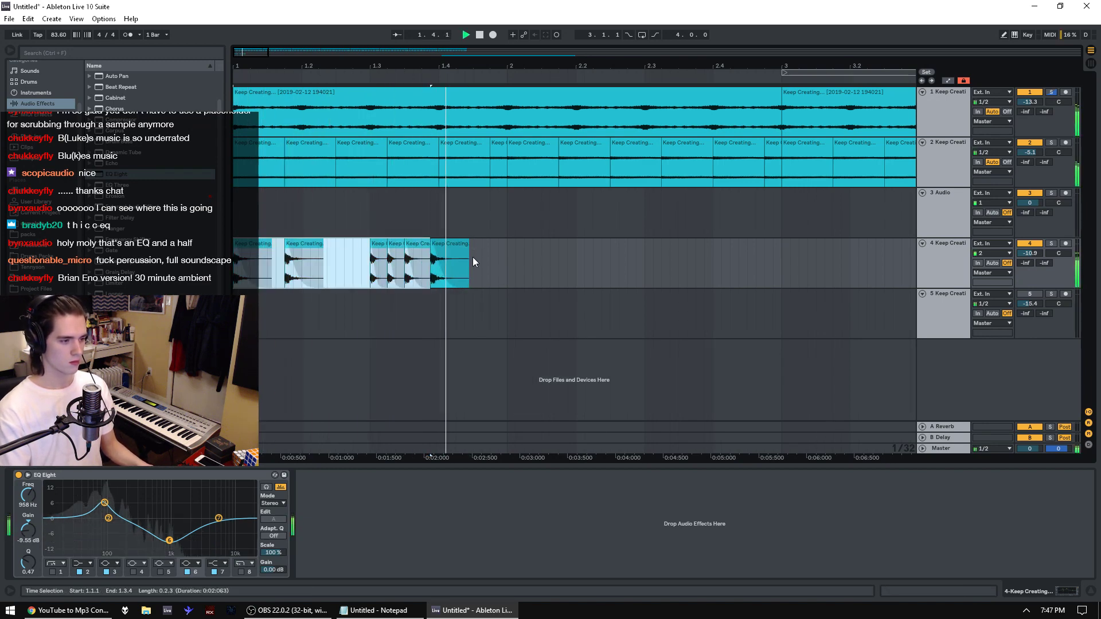
Step: Paste another slice at 1.4.2 and raise track 4's volume to -6.7 dB during playback
key("space")
left_click(461, 244)
key("ctrl+v")
left_click(243, 260, "shift")
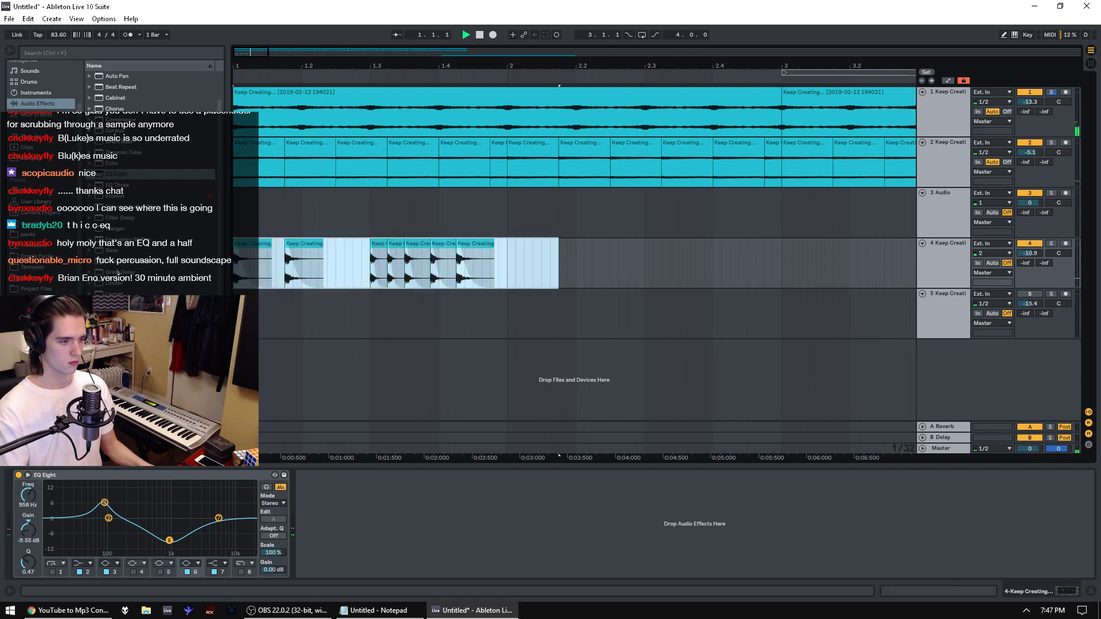
key("space")
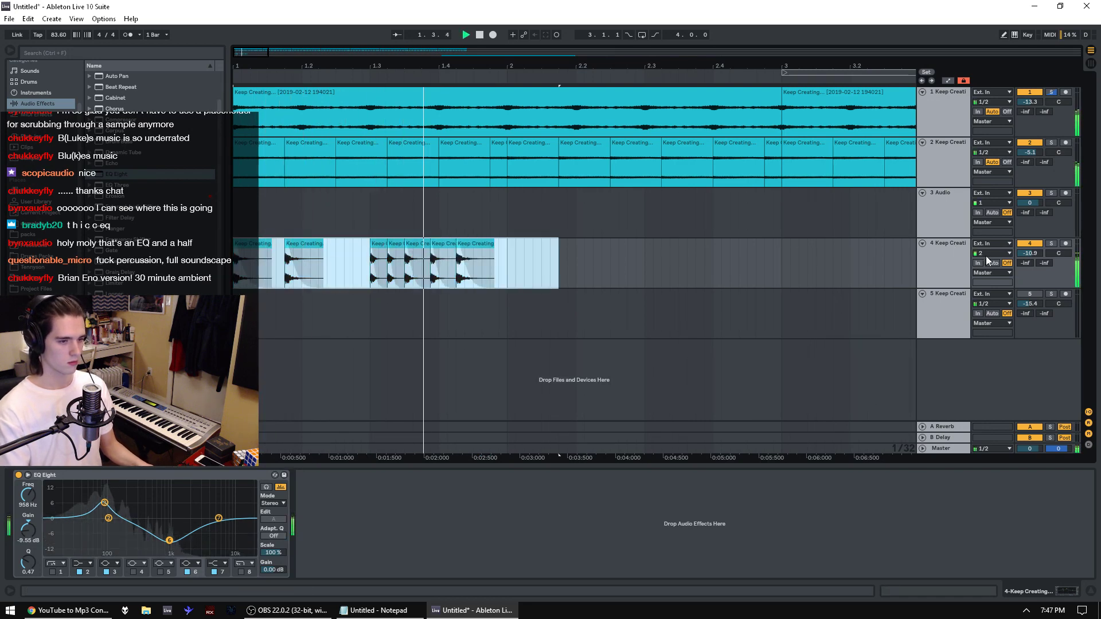
left_click_drag(1030, 253, 1030, 242)
key("space")
Step: Paste slices at 1.4.4 and 2.1.1, and set track 4's volume to -6.0 dB during playback
left_click(469, 245)
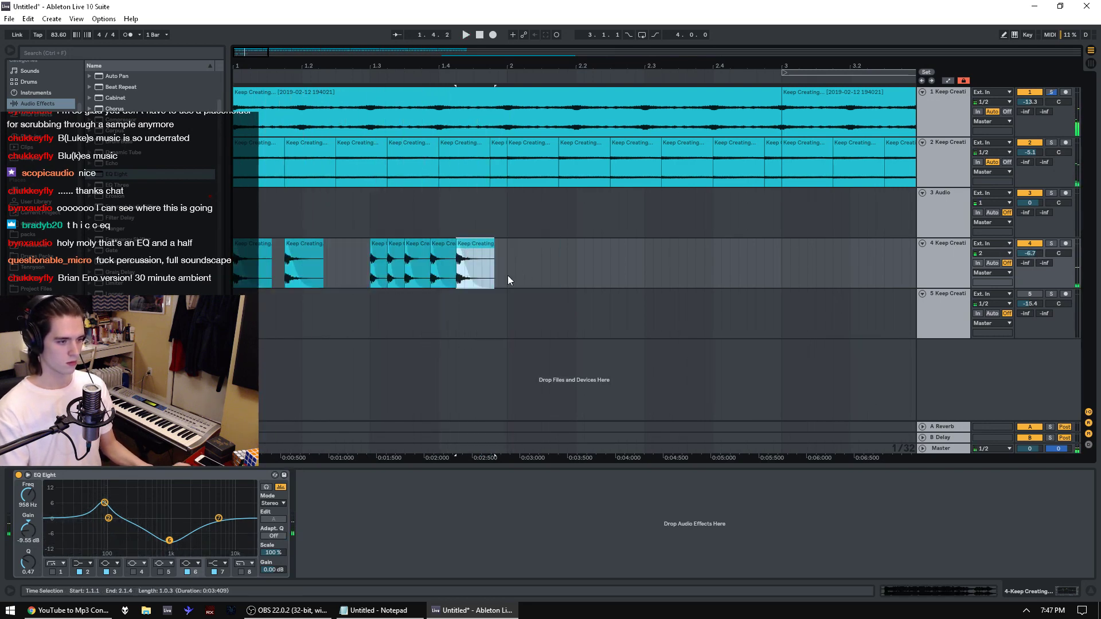
key("ctrl+v")
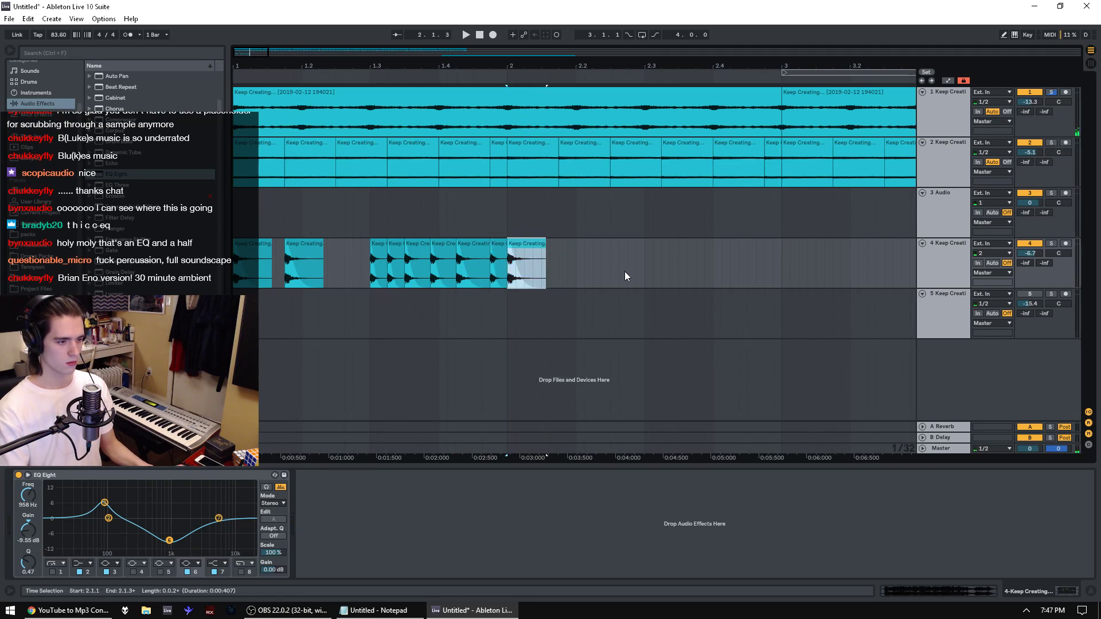
left_click_drag(625, 271, 234, 253)
key("space")
left_click_drag(1031, 253, 1031, 248)
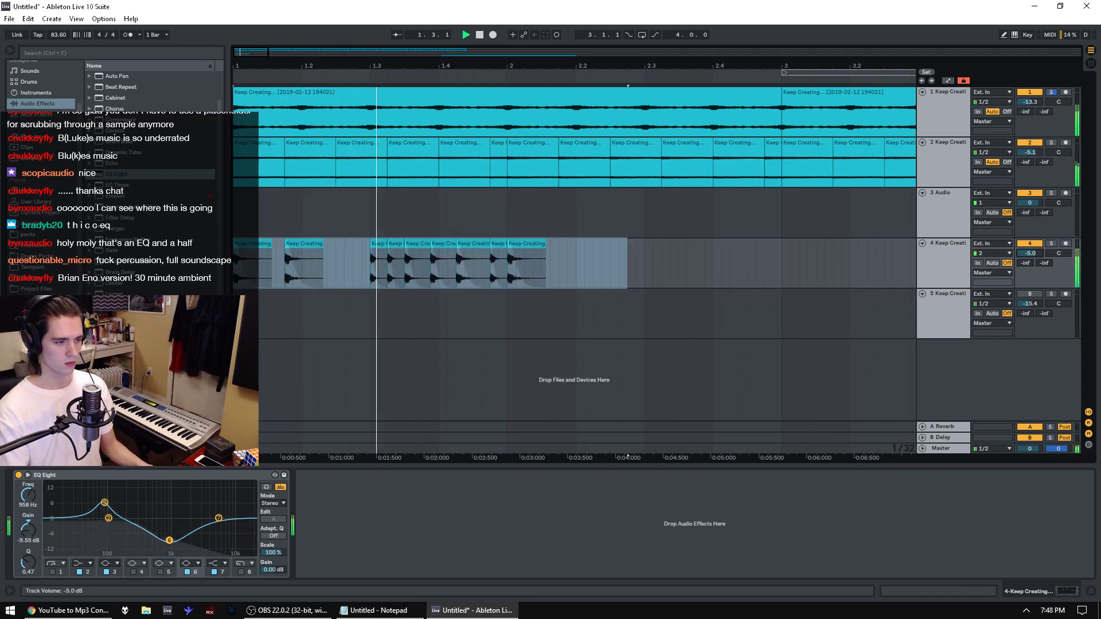
Step: Add slices at 2.1.4 and 2.2.3, and copy the dense slice run into the second half of bar 2
left_click(544, 262)
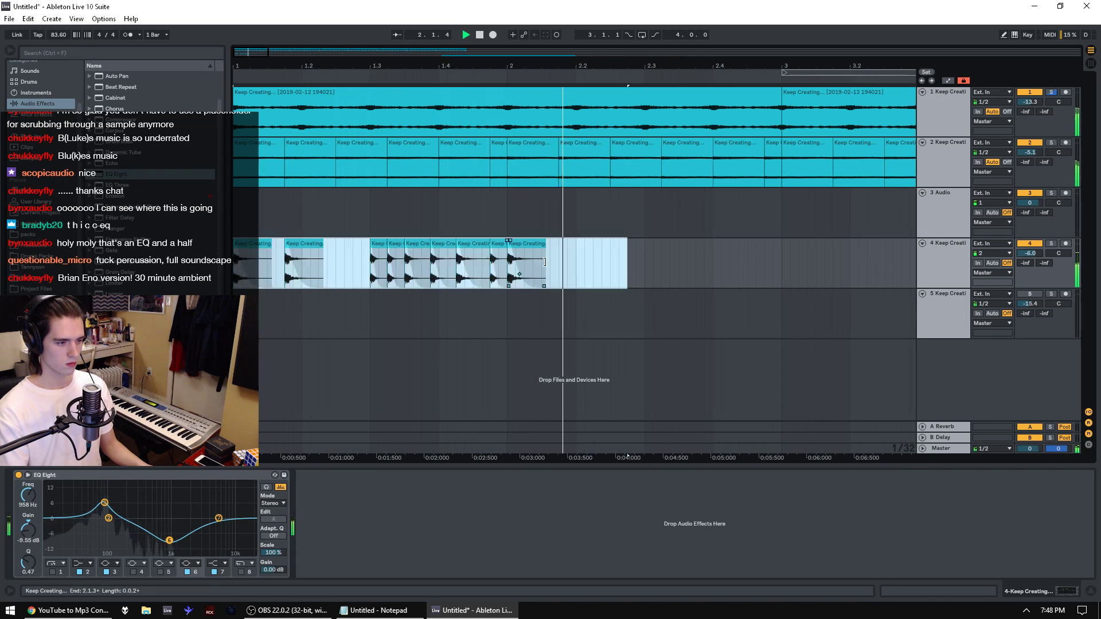
left_click_drag(572, 270, 559, 269)
key("ctrl+v")
left_click_drag(626, 270, 438, 270)
key("space")
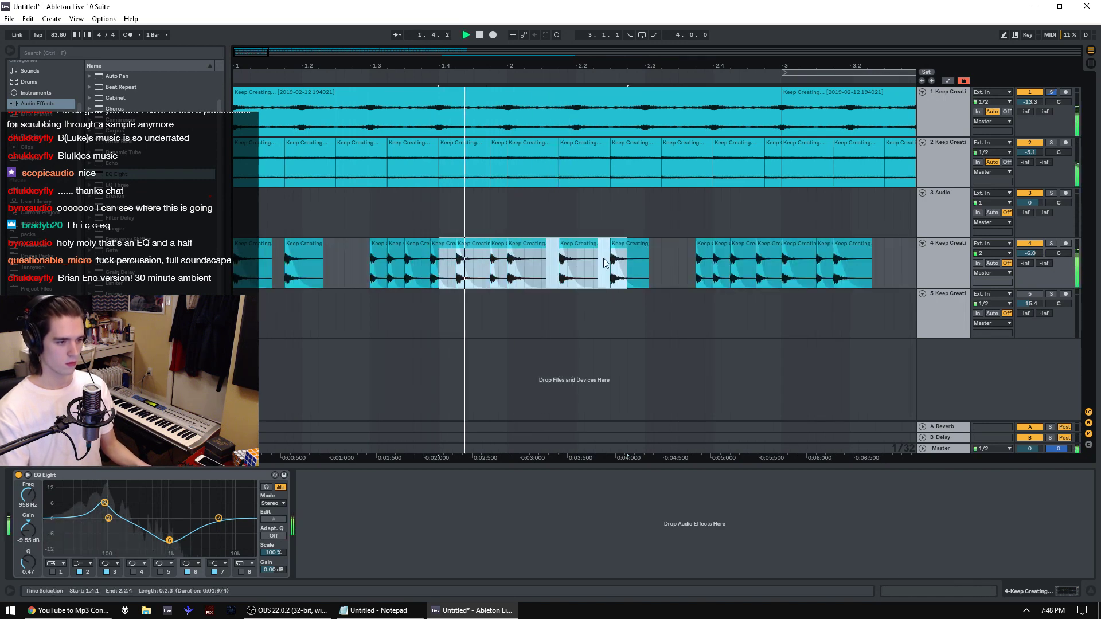
Step: Play the end of the pattern and delete the surplus slices from bar 3 onward on track 4
left_click(677, 261)
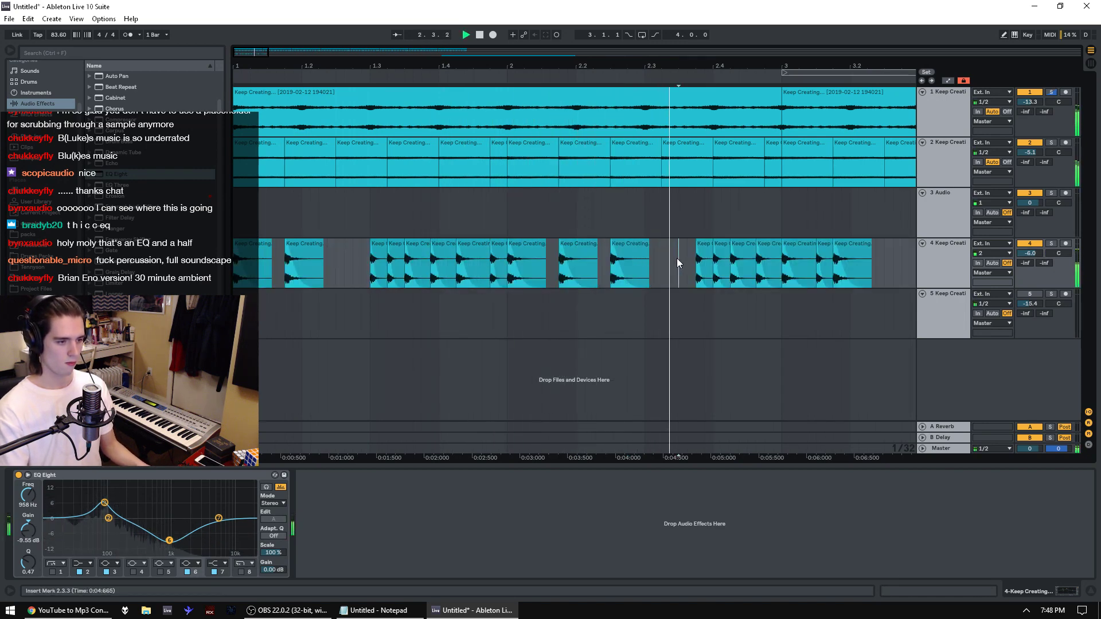
left_click_drag(784, 268, 890, 262)
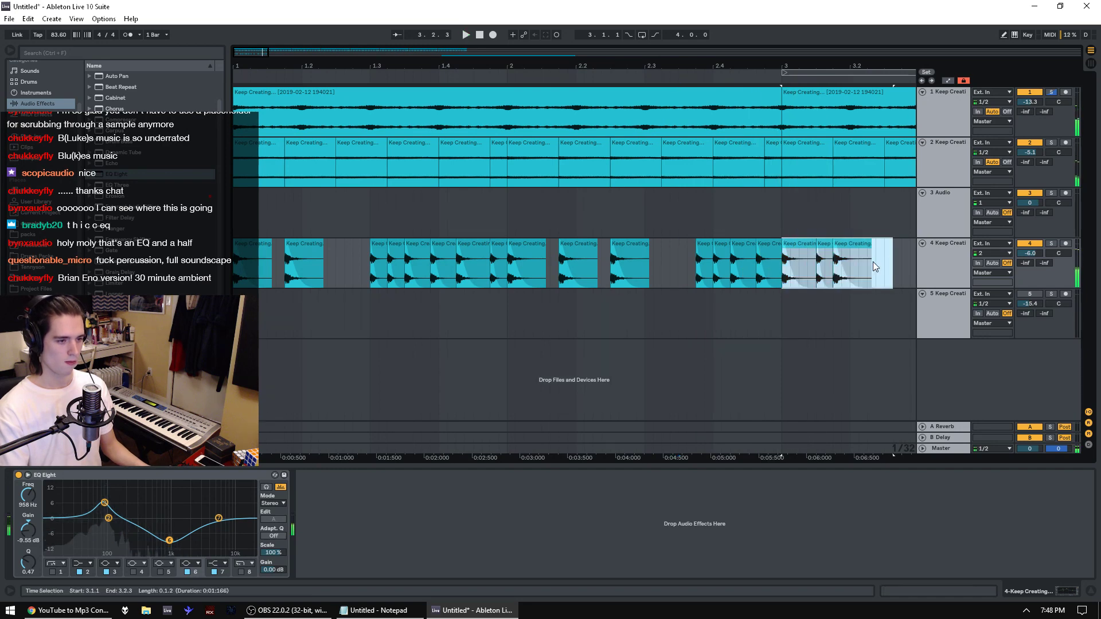
key("Delete")
key("space")
Step: Play the two-bar slice pattern on track 4 and duplicate it once into bars 3 and 4
left_click_drag(783, 276, 235, 270)
key("space")
left_click_drag(356, 58, 265, 57)
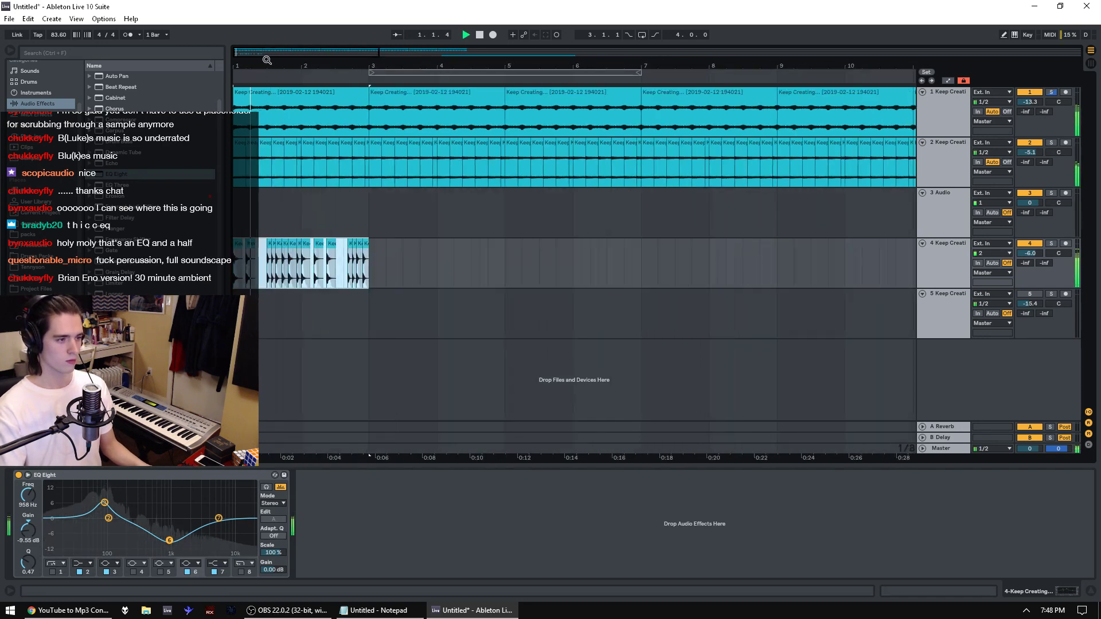
key("ctrl+d")
key("ctrl+d")
key("ctrl+z")
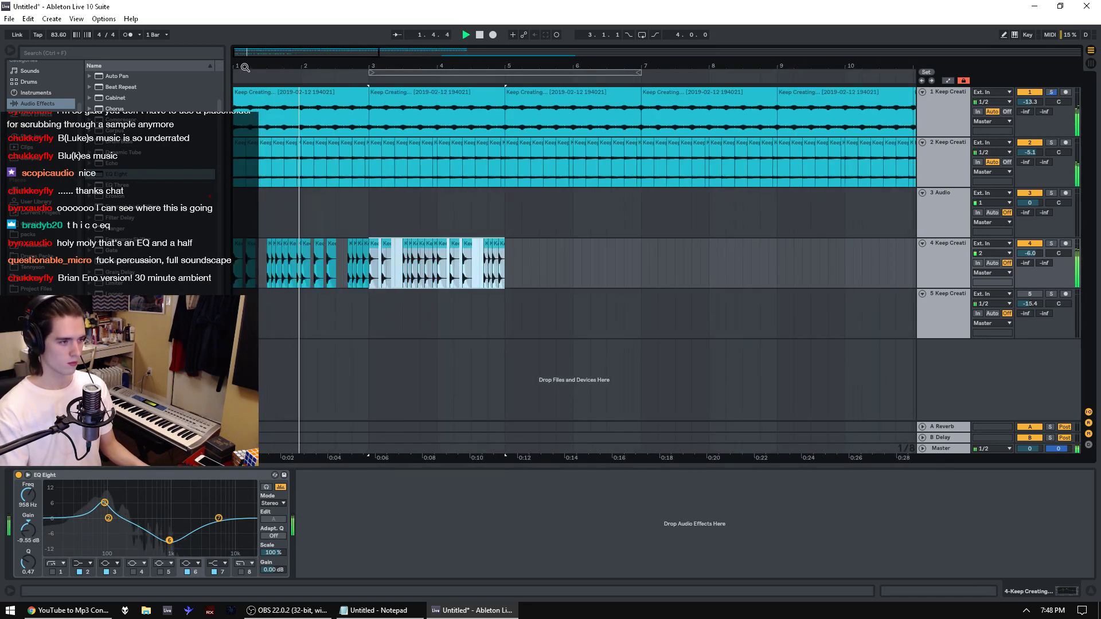
Step: With track 4 soloed temporarily, raise its EQ's band 7 high shelf to maximum and enable band 5 with a 15 dB boost at 6.81 kHz
left_click(1051, 244)
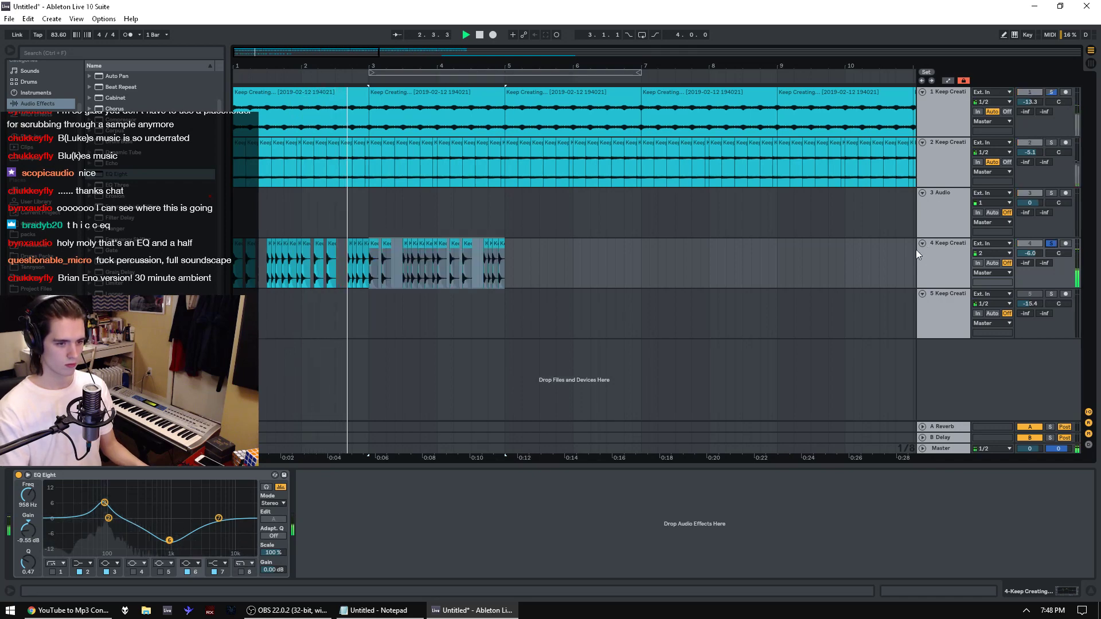
left_click_drag(218, 518, 191, 483)
left_click(163, 570)
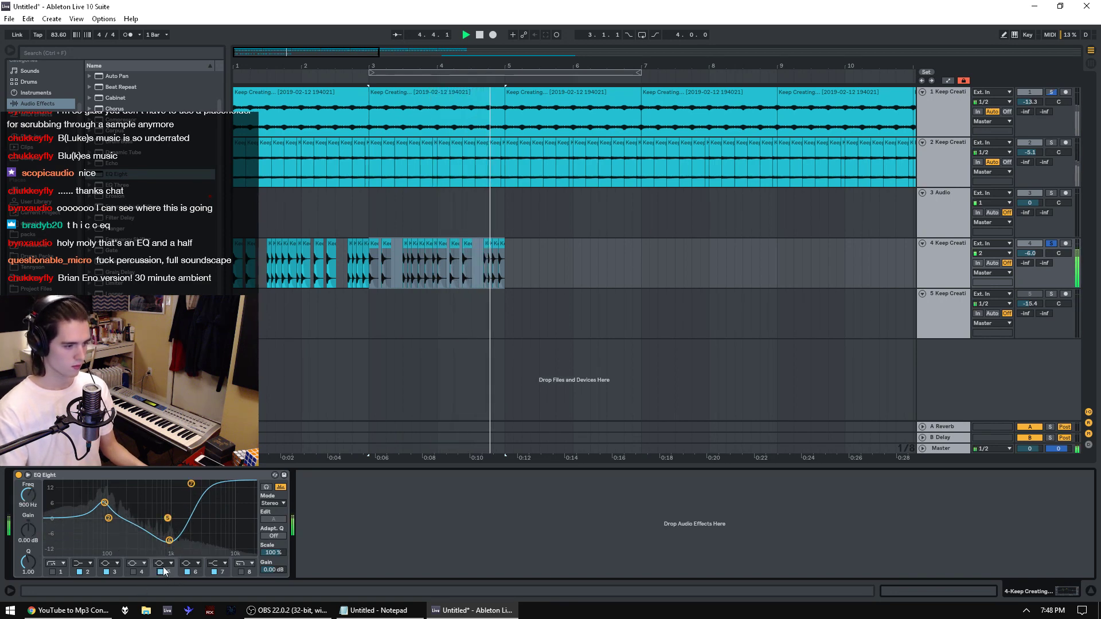
left_click_drag(192, 483, 222, 483)
left_click(1052, 244)
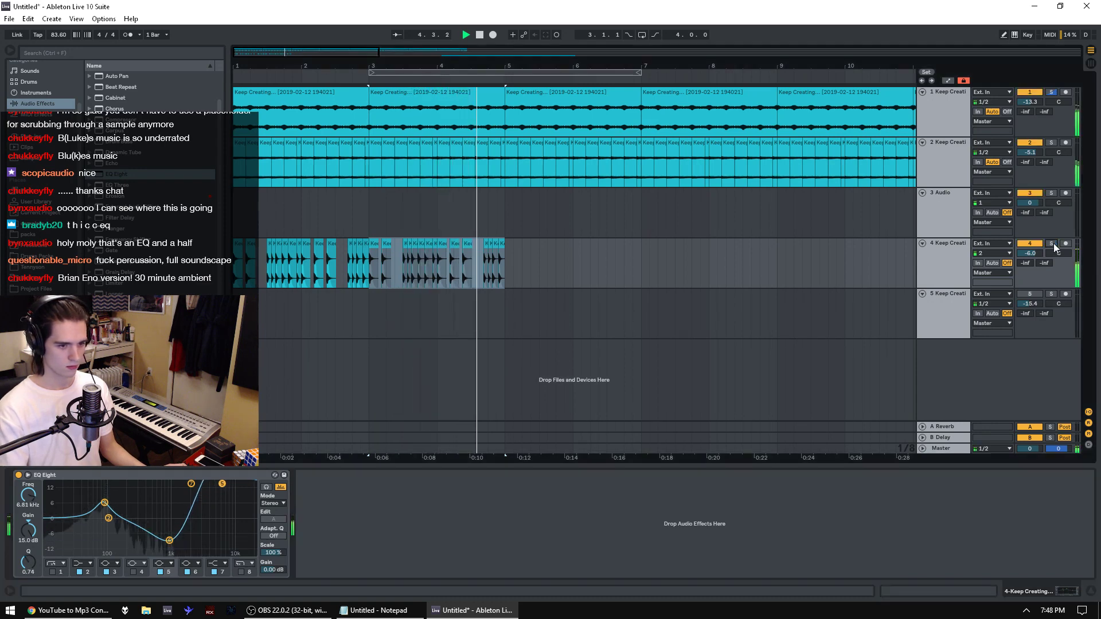
Step: Activate track 5 and play its long source clip from bar 17
left_click(952, 310)
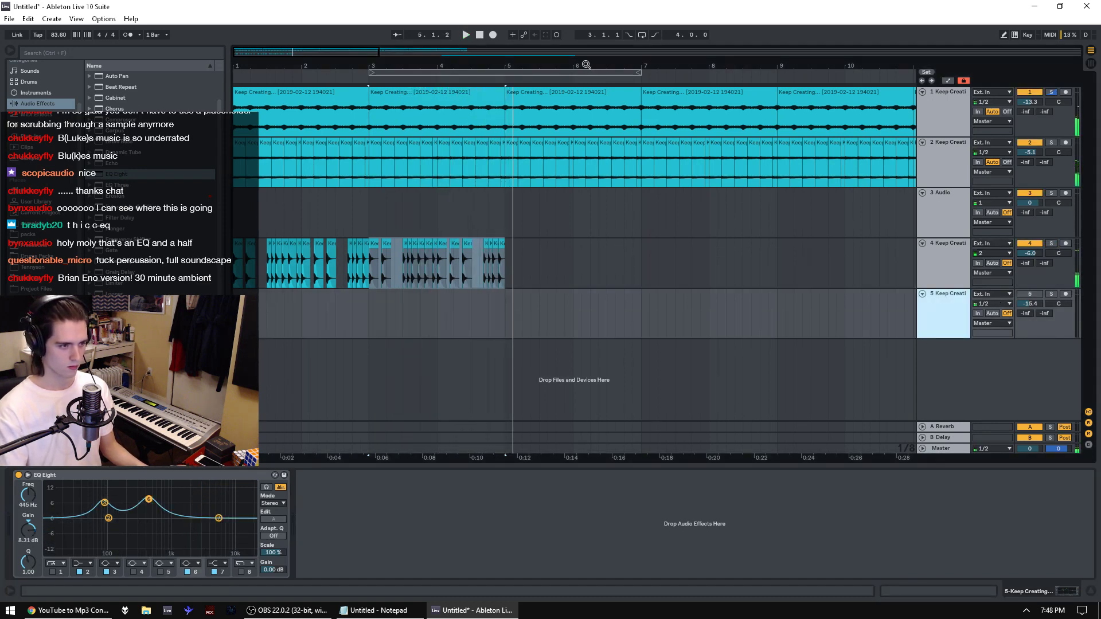
left_click_drag(584, 65, 584, 18)
left_click(422, 265)
key("space")
left_click(425, 336)
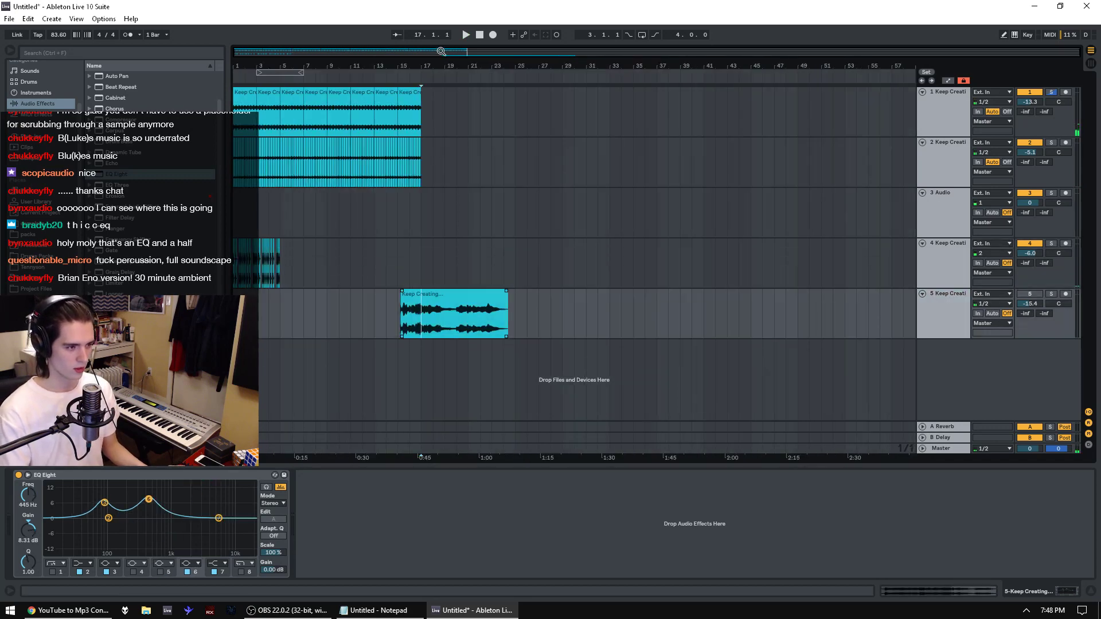
key("plus")
key("plus")
key("plus")
key("plus")
key("plus")
key("space")
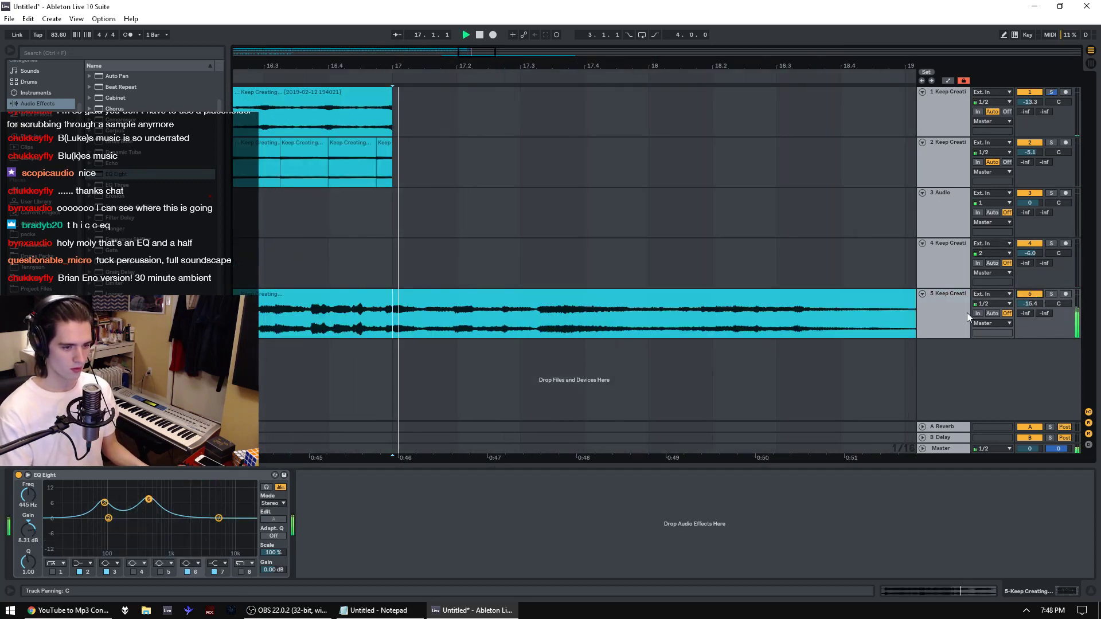
Step: Reposition the long source clip on track 5 around bar 17 and open its waveform
key("space")
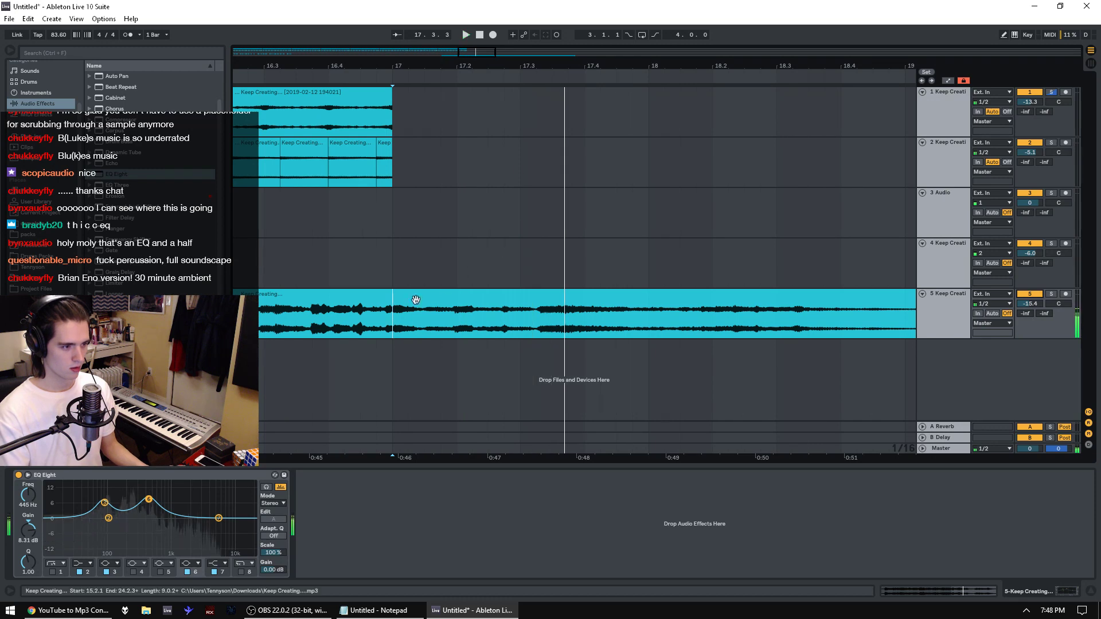
left_click(413, 296)
left_click_drag(285, 297, 455, 303)
left_click_drag(448, 296, 461, 310)
key("space")
double_click(473, 328)
Step: Shift the track 5 clip's start point to about 4.5 seconds into the source and play it from bar 17
key("space")
mouse_move(717, 424)
left_mouse_down()
mouse_move(716, 384)
mouse_move(232, 355)
mouse_move(207, 419)
mouse_move(627, 401)
mouse_move(560, 400)
mouse_move(596, 395)
left_mouse_up()
key("space")
key("space")
key("space")
key("space")
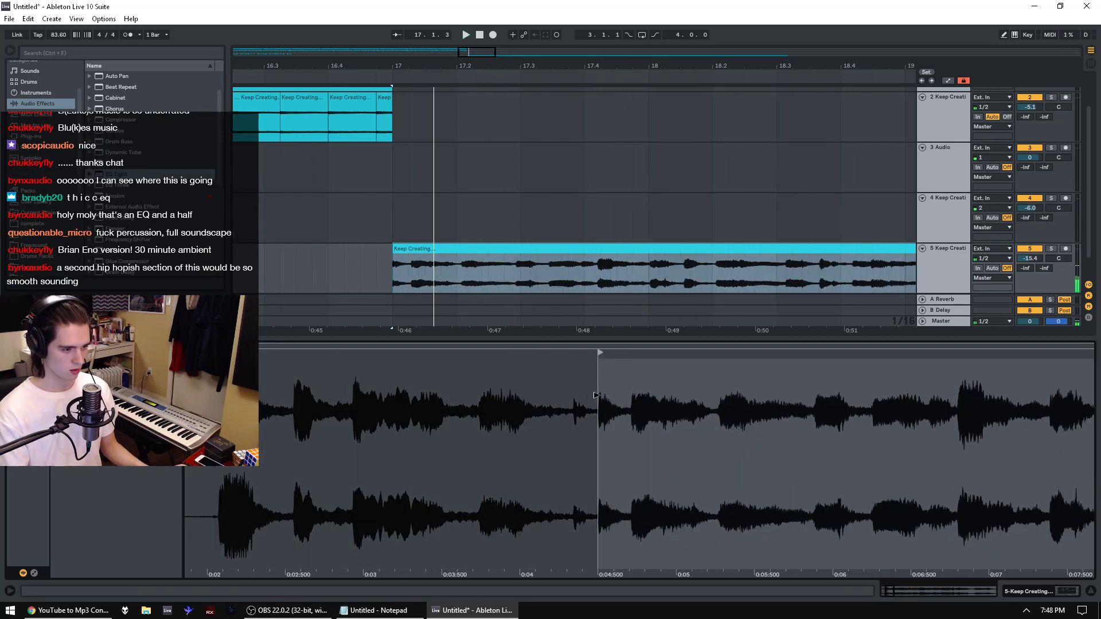
key("space")
key("space")
Step: Split a short slice off the start of track 5's clip at 17.1.2+ and cut it out
left_click(414, 291)
left_click(408, 289)
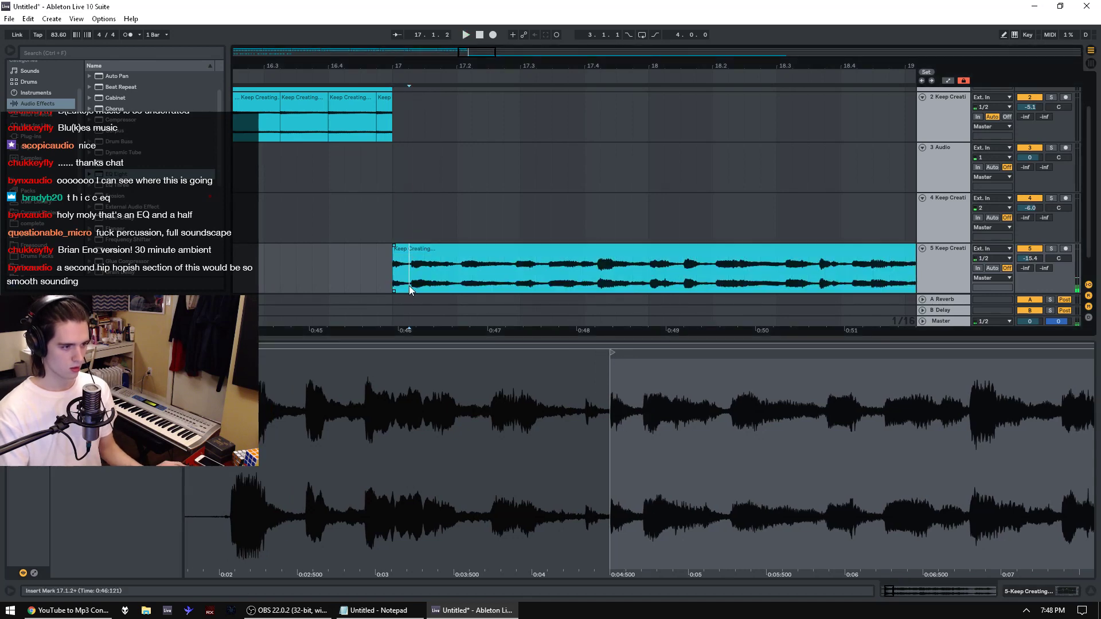
key("ctrl+e")
key("Delete")
left_click_drag(424, 66, 425, 29)
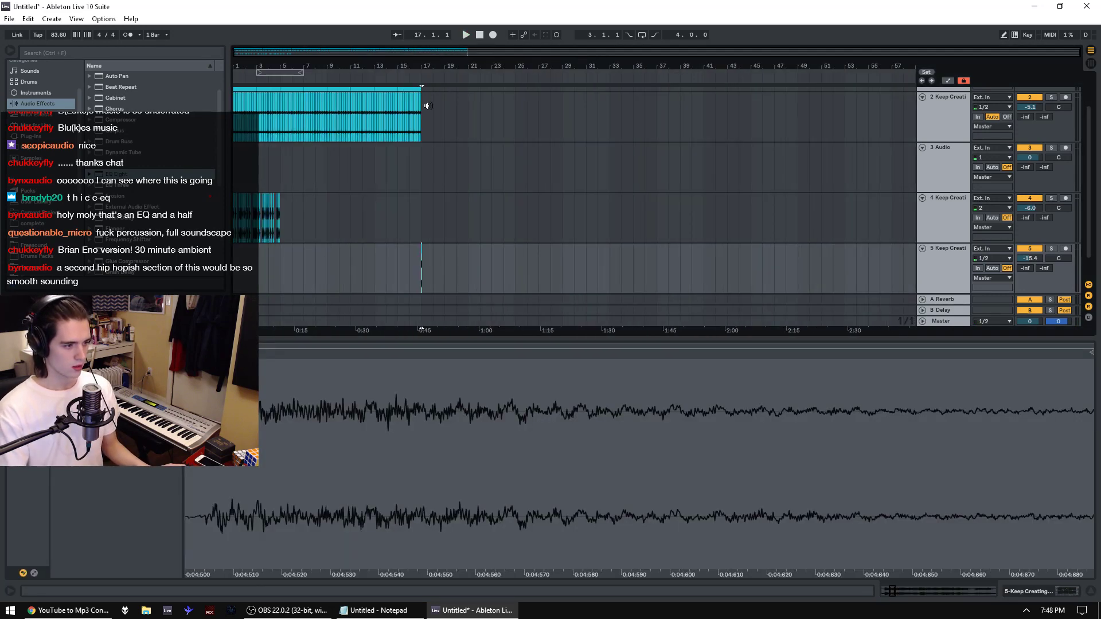
key("ctrl+z")
left_click(421, 262)
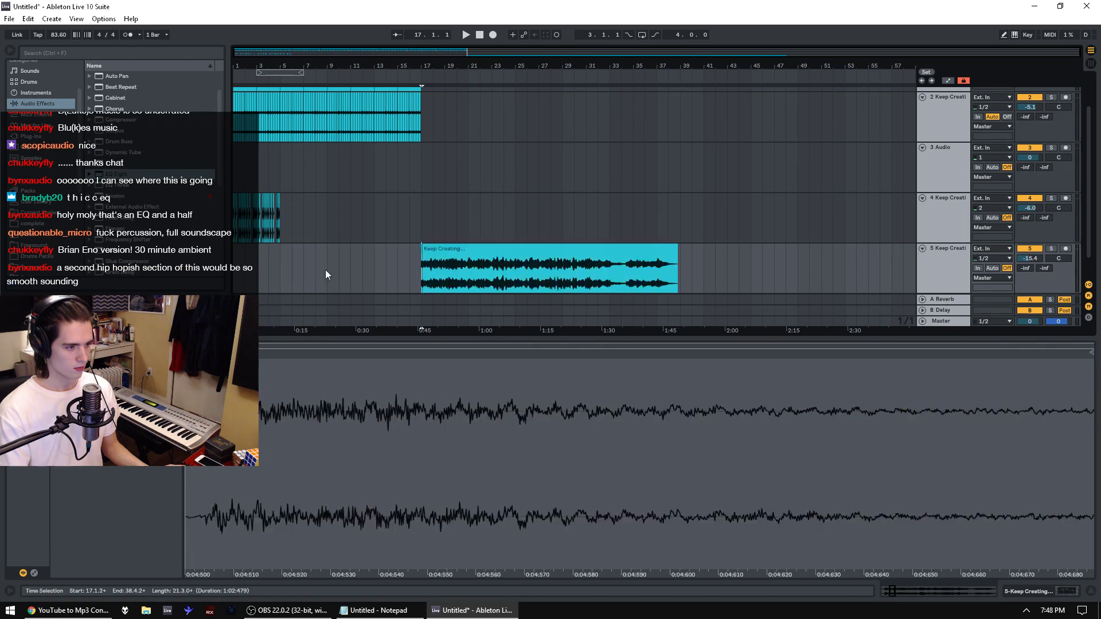
key("Delete")
Step: Paste the short slice at 1.2.1 on track 5 and play it with the beat
left_click_drag(317, 272, 234, 269)
left_click_drag(236, 66, 265, 106)
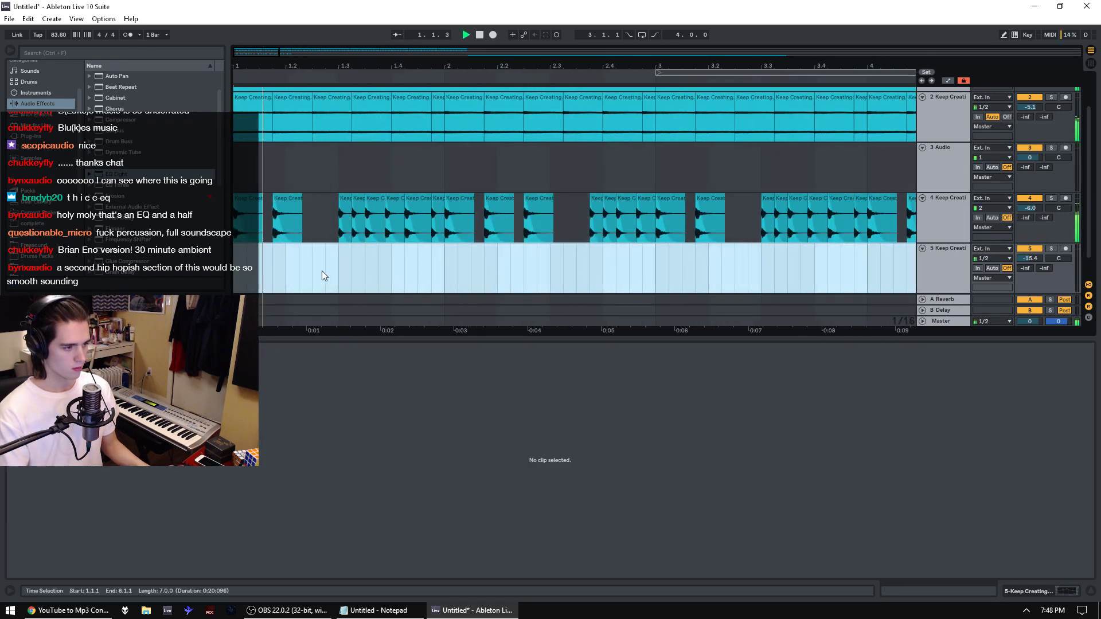
left_click(290, 277)
key("ctrl+v")
key("space")
key("space")
key("space")
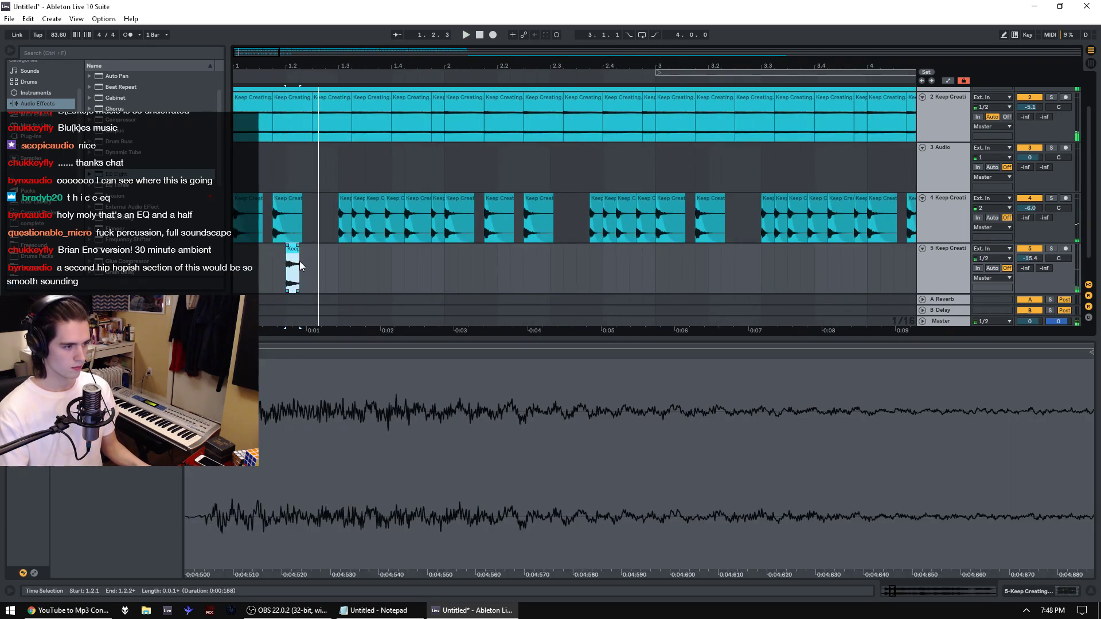
Step: Enable warping on the track 5 slice and extend its end to 1.3.2
left_click(293, 264)
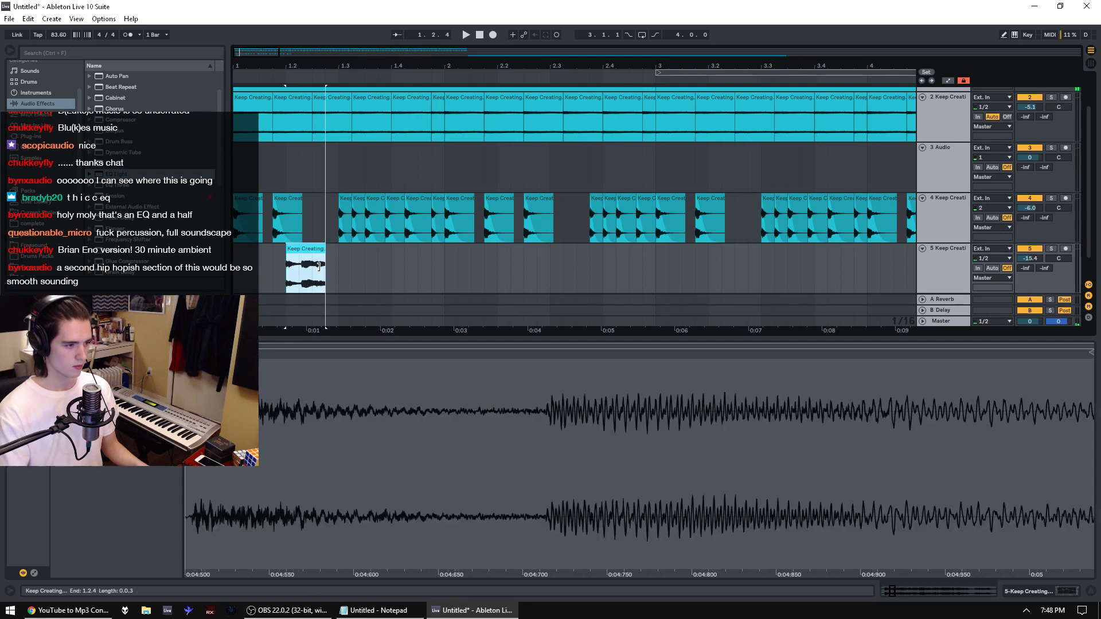
left_click_drag(297, 264, 299, 269)
left_click(116, 360)
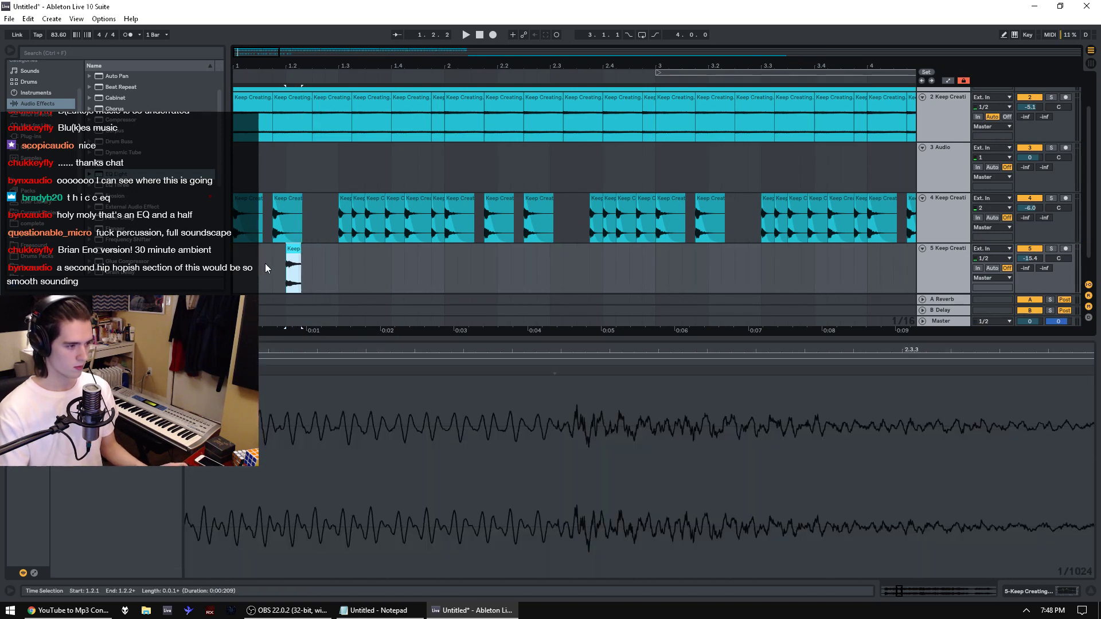
left_click_drag(297, 262, 347, 262)
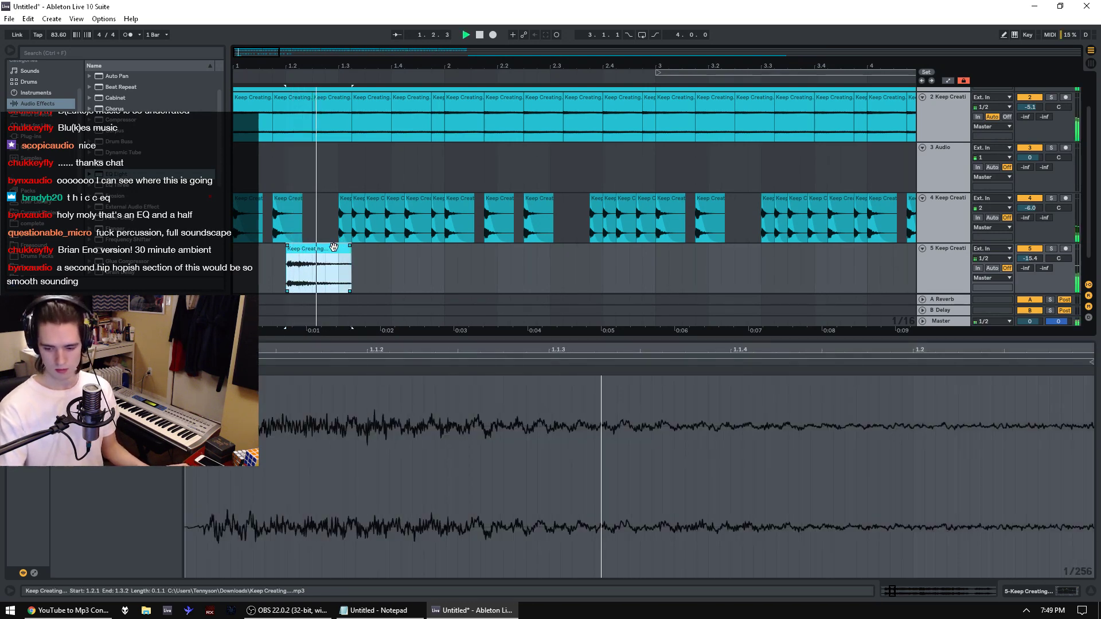
Step: Play the warped slice on track 5 repeatedly against the beat while adjusting its transposition
key("space")
key("space")
key("space")
left_click(72, 410)
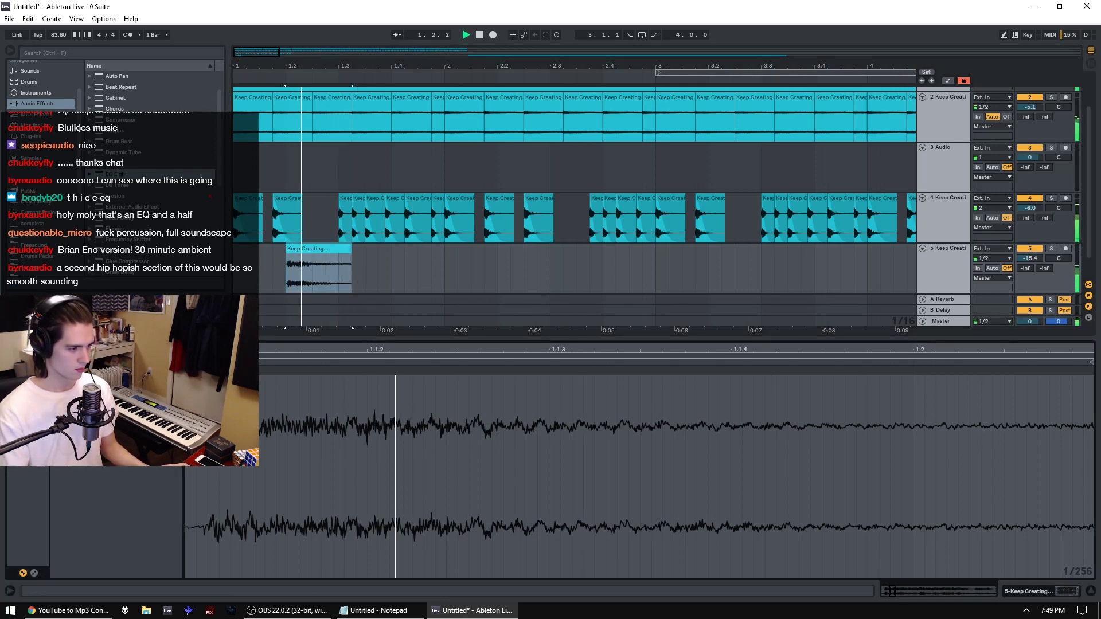
key("space")
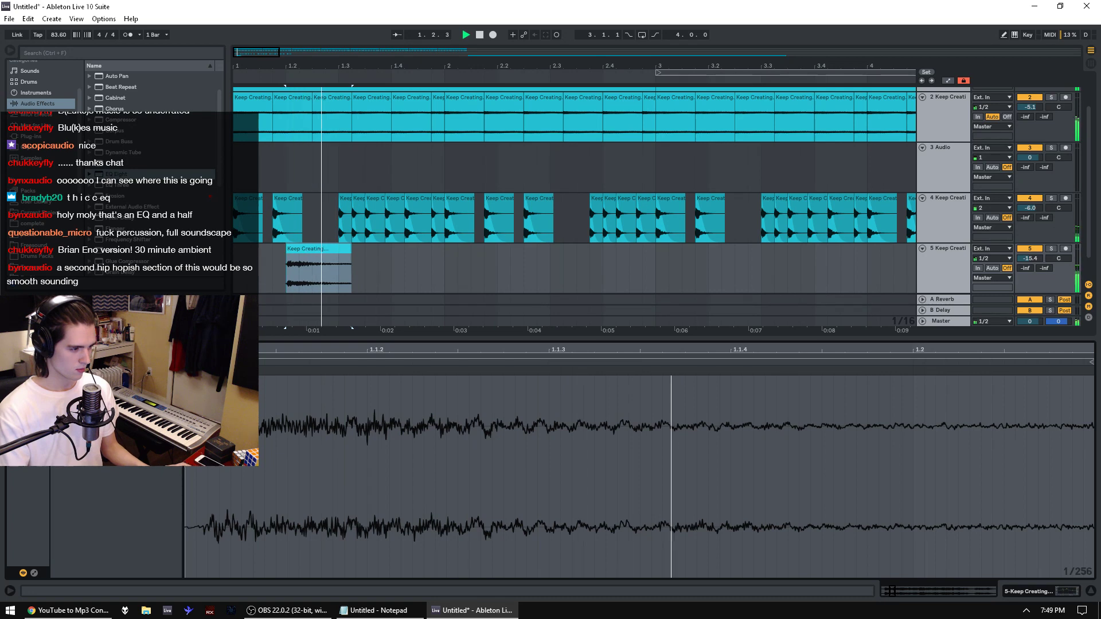
key("space")
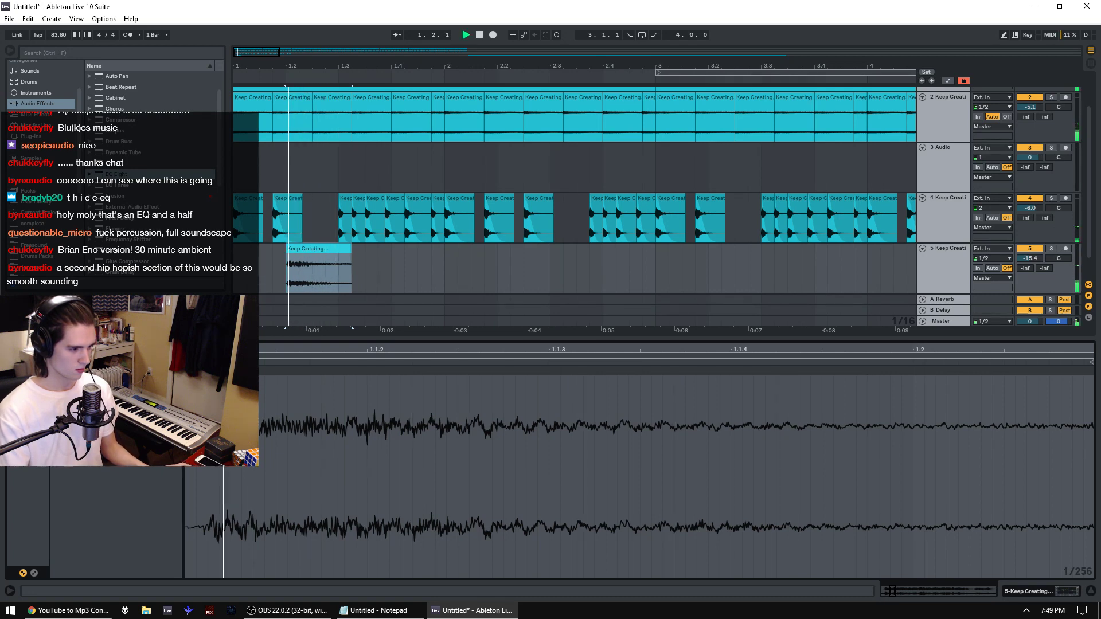
key("space")
key("space")
key("space")
key("space")
key("space")
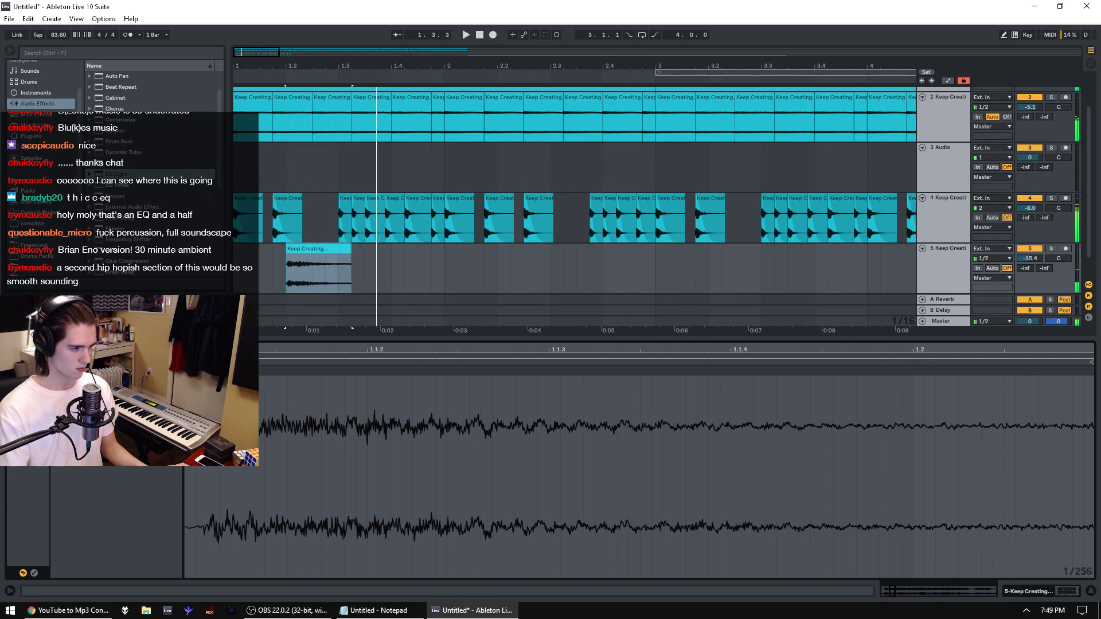
Step: Extend the warped clip on track 5 to end at 7.3.2 while playing it
left_click(345, 250)
key("space")
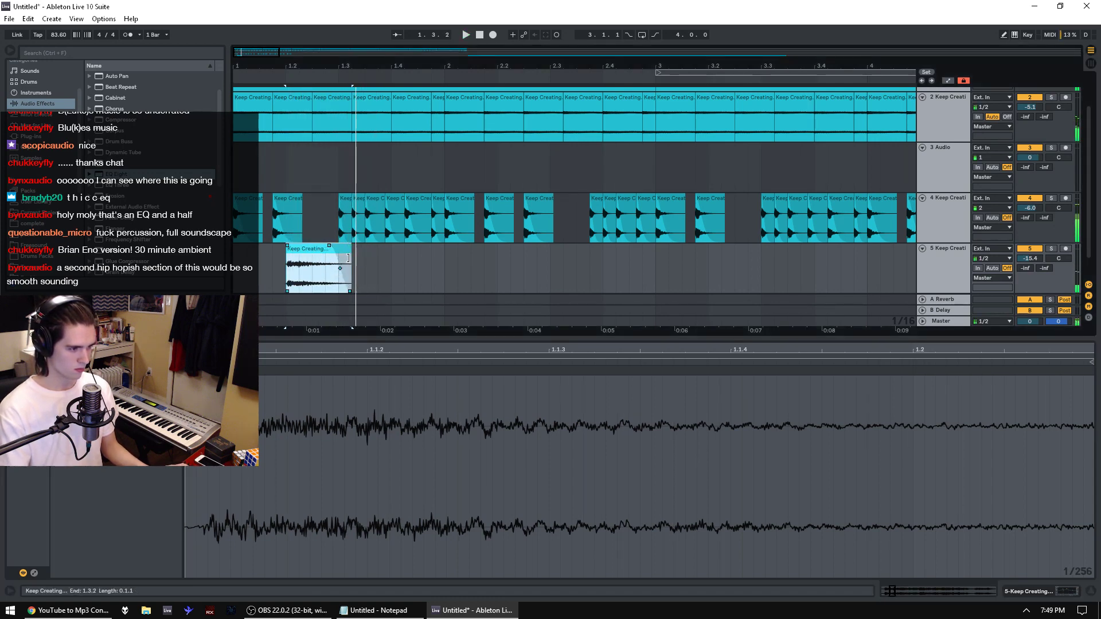
left_click_drag(350, 264, 724, 276)
left_click_drag(577, 67, 538, 35)
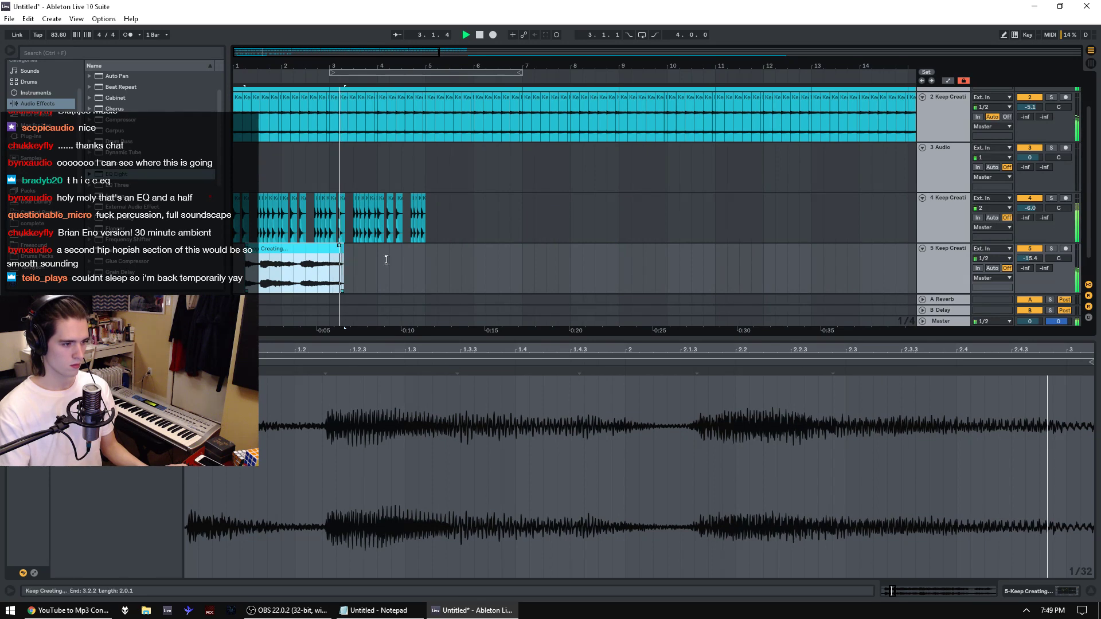
left_click_drag(344, 260, 550, 264)
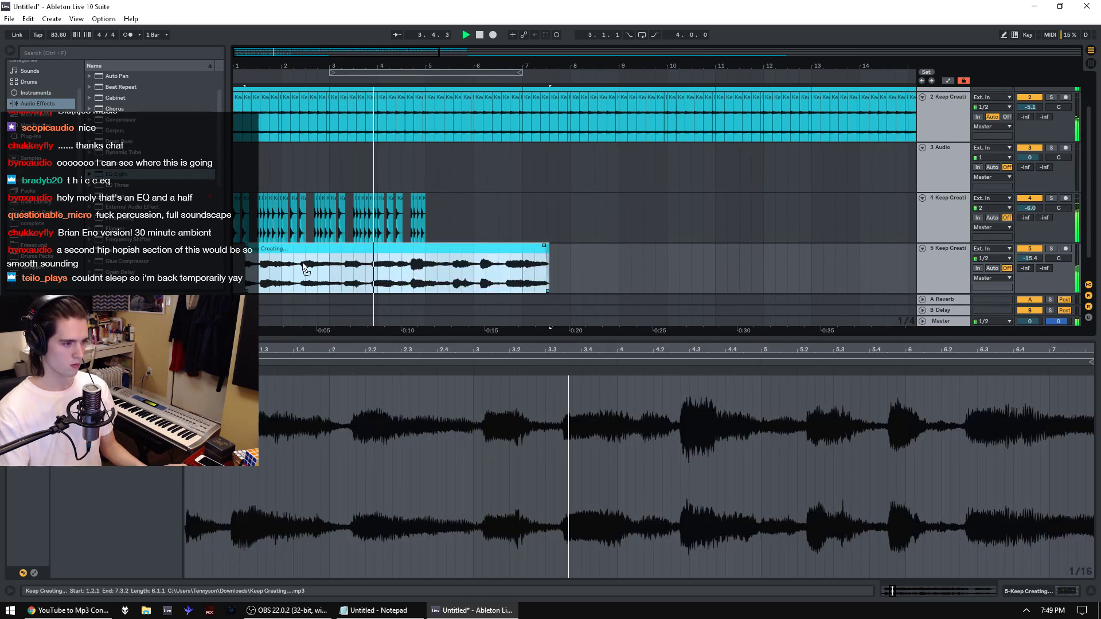
Step: Move the track 5 clip to 1.1.1 and lower the track's volume to -27.0 dB during playback
left_click_drag(307, 263, 294, 264)
key("space")
key("space")
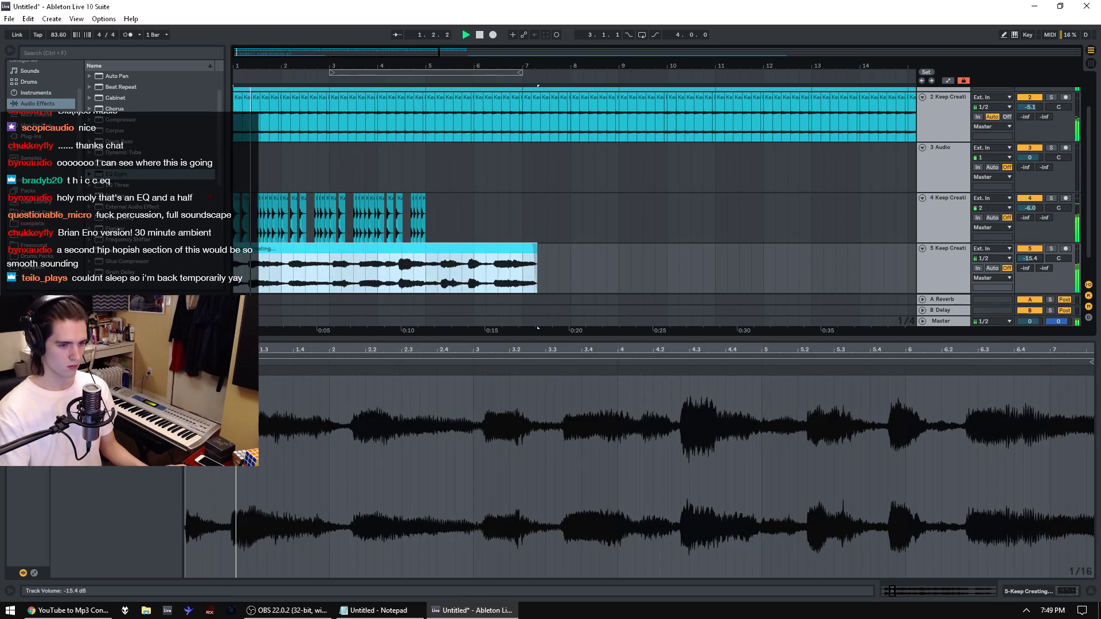
left_click_drag(1030, 258, 1030, 284)
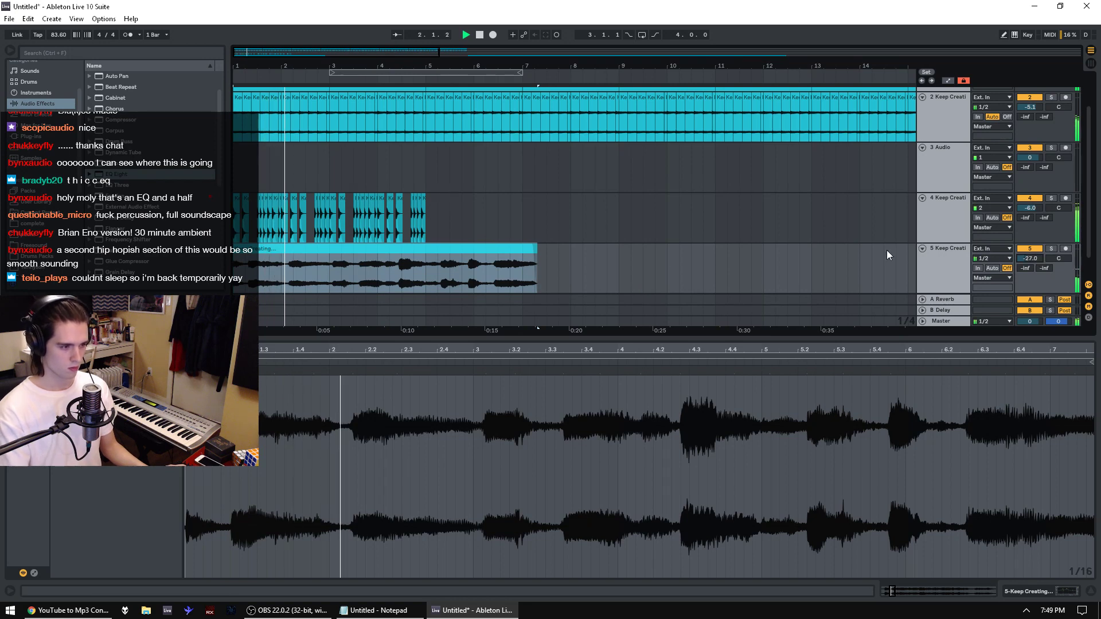
Step: Trim the track 5 clip to end at bar 5 and duplicate it once into the next four bars
left_click_drag(642, 270, 462, 278)
key("Delete")
left_click(388, 250)
key("ctrl+d")
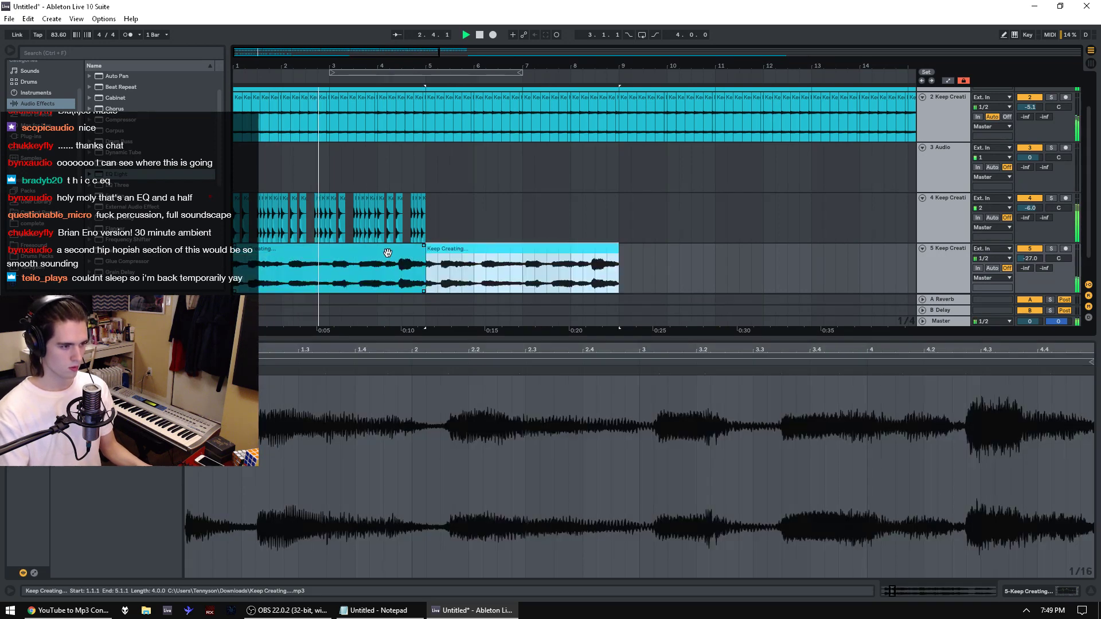
left_click_drag(387, 68, 388, 24)
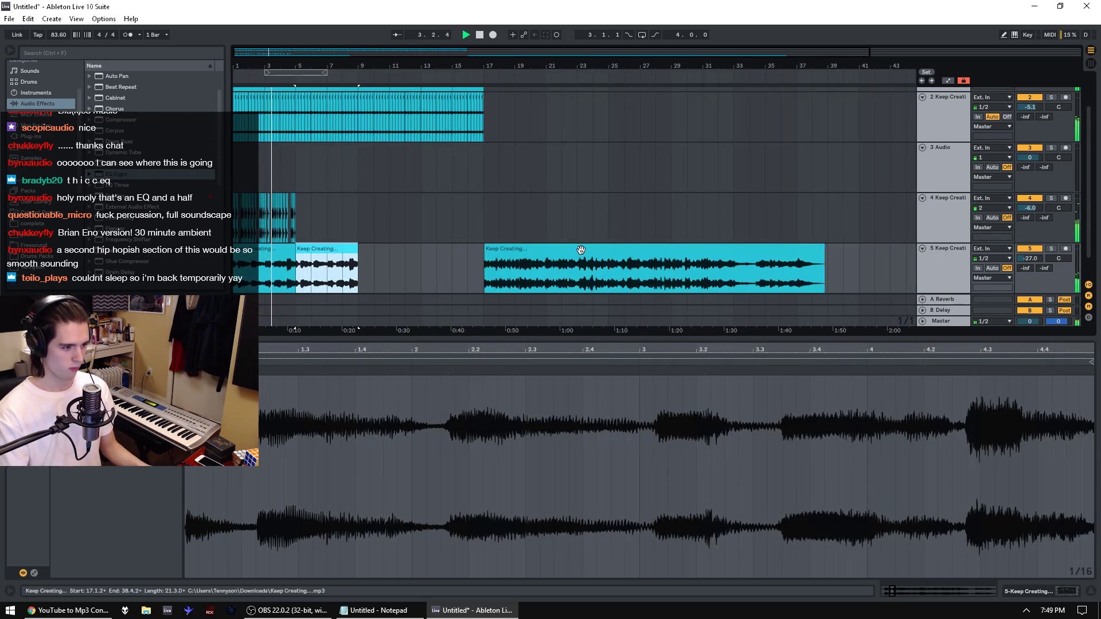
Step: Delete the duplicated clip from bar 5 on track 5, then duplicate the first clip again and undo it
left_click(580, 250)
left_click(319, 251)
key("Delete")
left_click(282, 250)
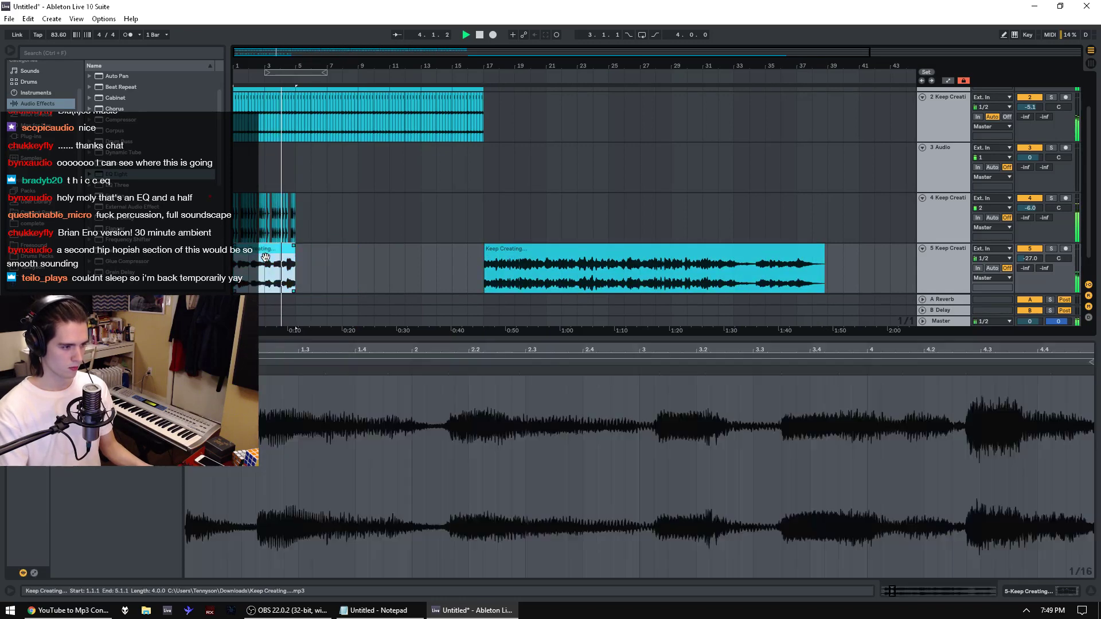
key("ctrl+d")
key("ctrl+z")
Step: Extend the first clip on track 5 to bar 17 and delete the leftover source clip after it
left_click_drag(292, 262, 484, 263)
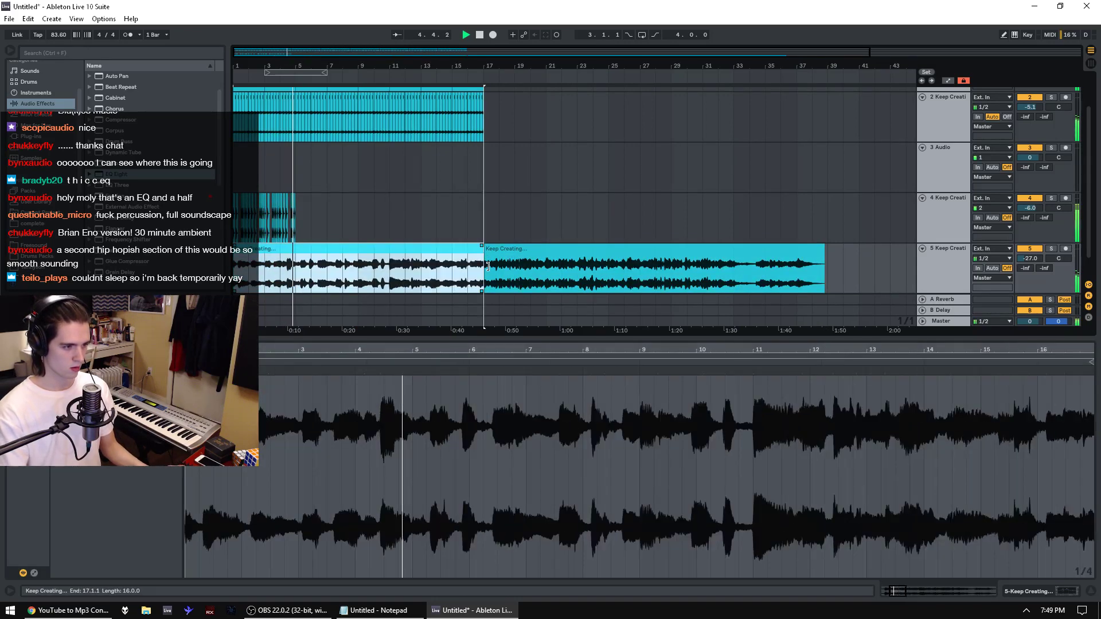
left_click(698, 250)
key("Delete")
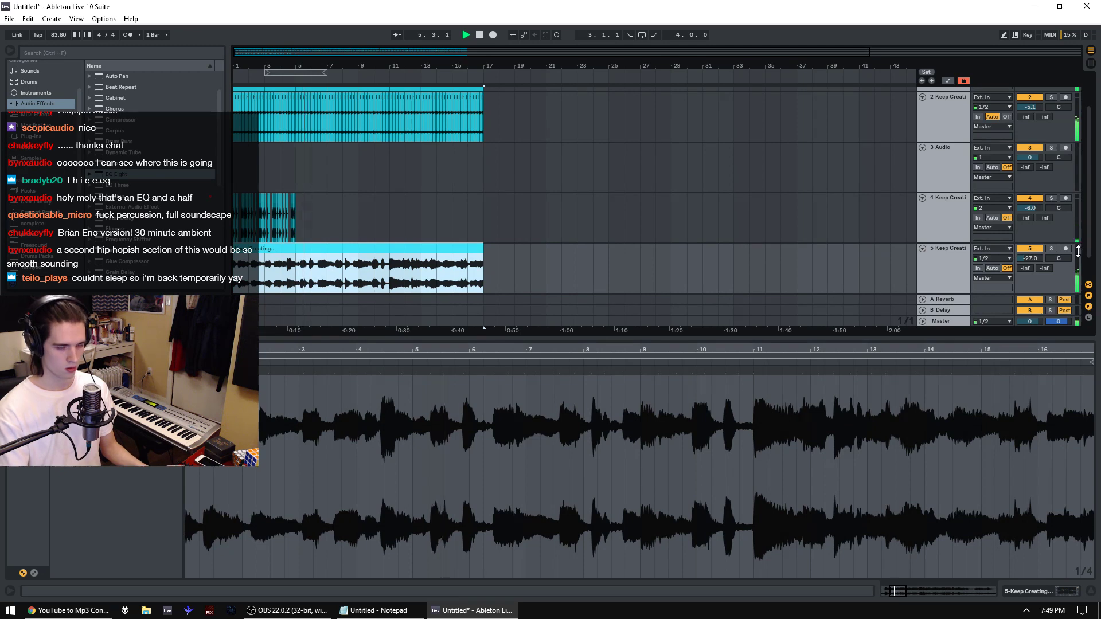
Step: Duplicate track 5 and restart the copy's clip at bar 1 with its audio from bar 8 onward, extended to bar 17
left_click(954, 258)
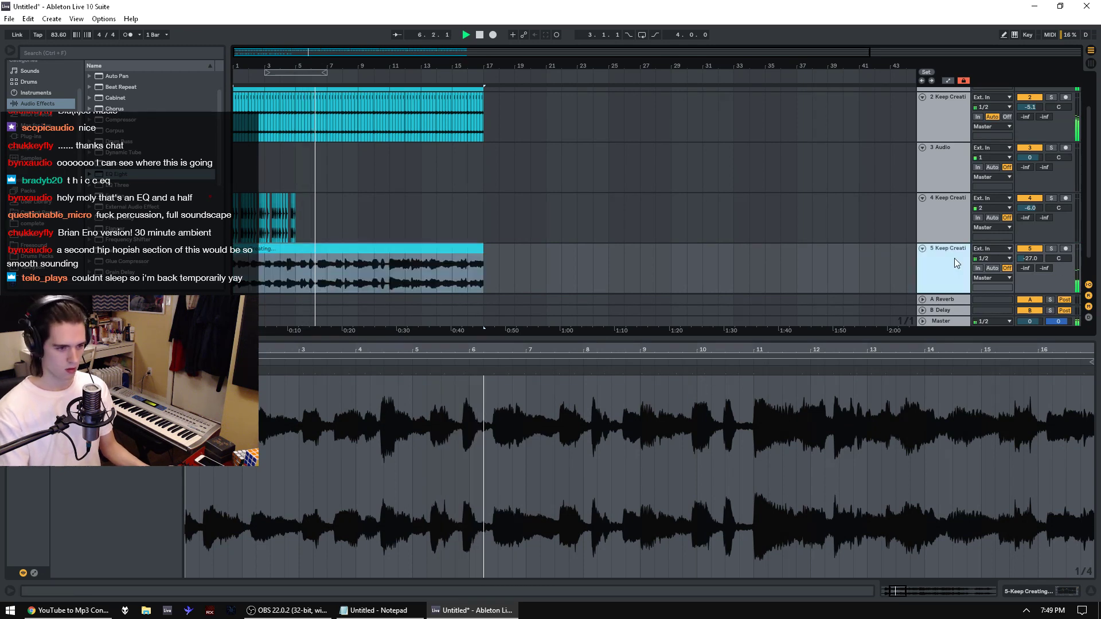
key("ctrl+d")
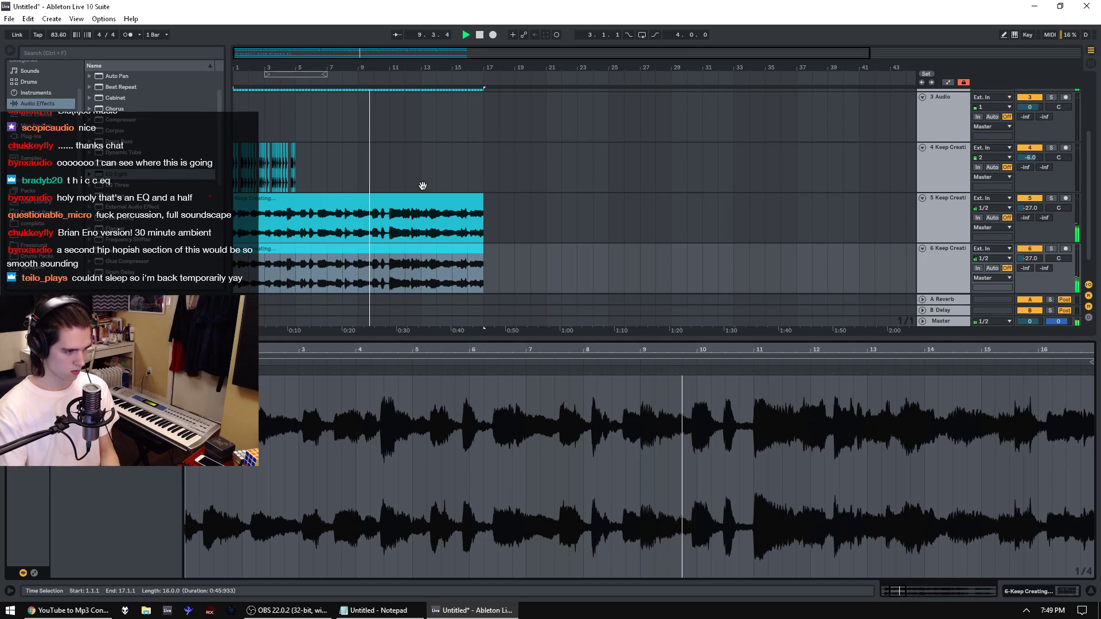
left_click(343, 283)
key("ctrl+e")
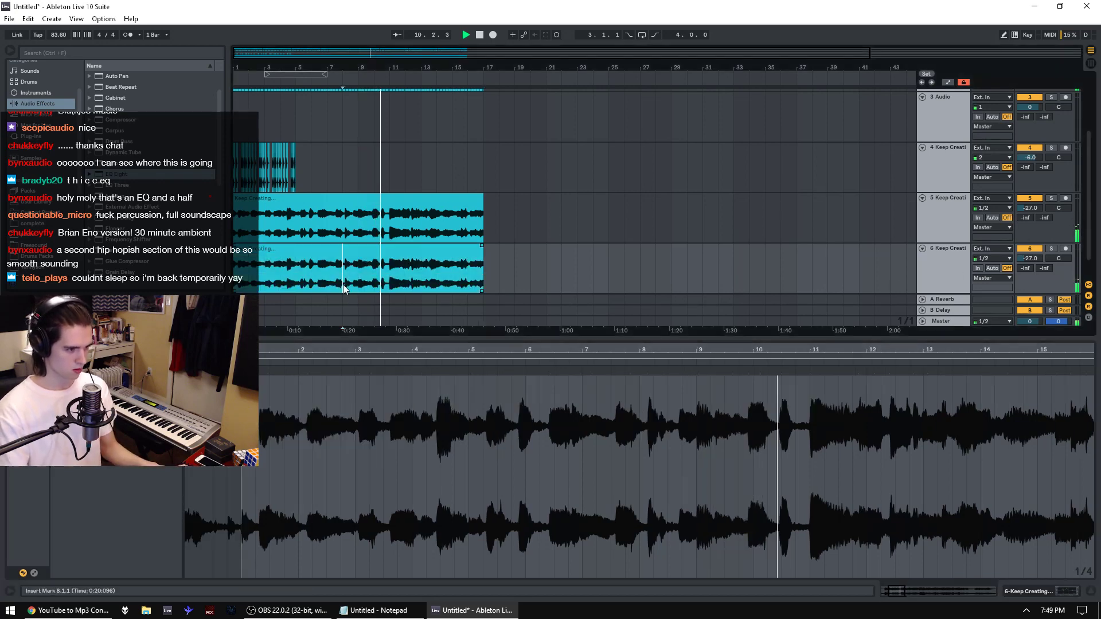
left_click(326, 250)
key("Delete")
left_click_drag(405, 250, 268, 263)
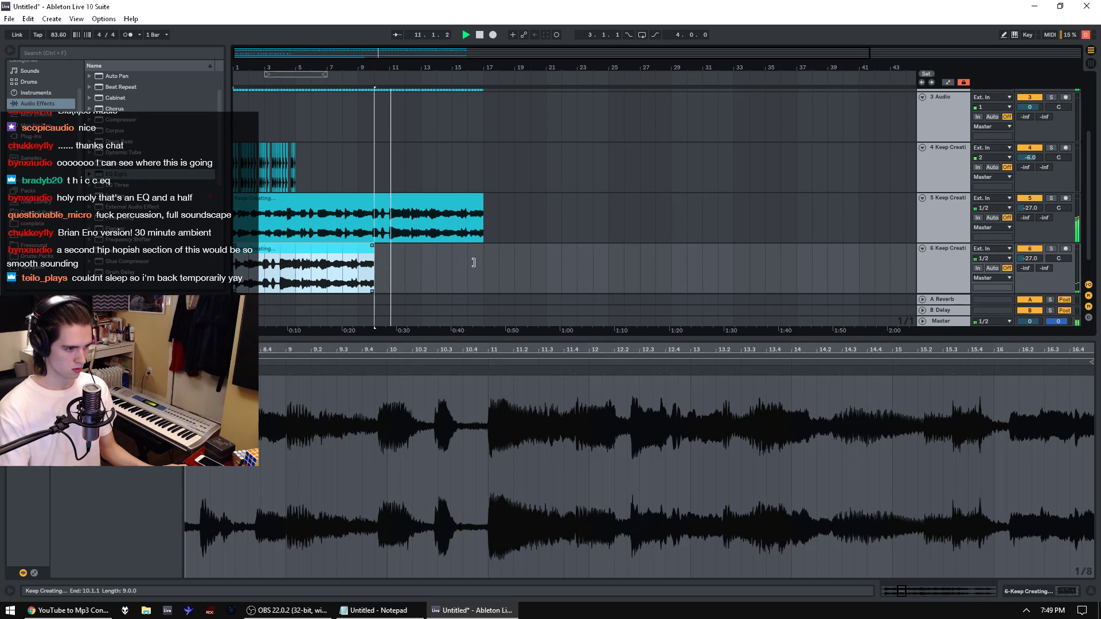
left_click_drag(474, 263, 483, 262)
Step: Pan track 5 to 32L and track 6 to 29R, lower both volumes to -36.6 dB and play from bar 1
left_click_drag(1058, 258, 1034, 215)
left_click(945, 218)
left_click(952, 260, "shift")
left_click_drag(545, 218, 225, 208)
key("space")
left_click_drag(272, 67, 452, 105)
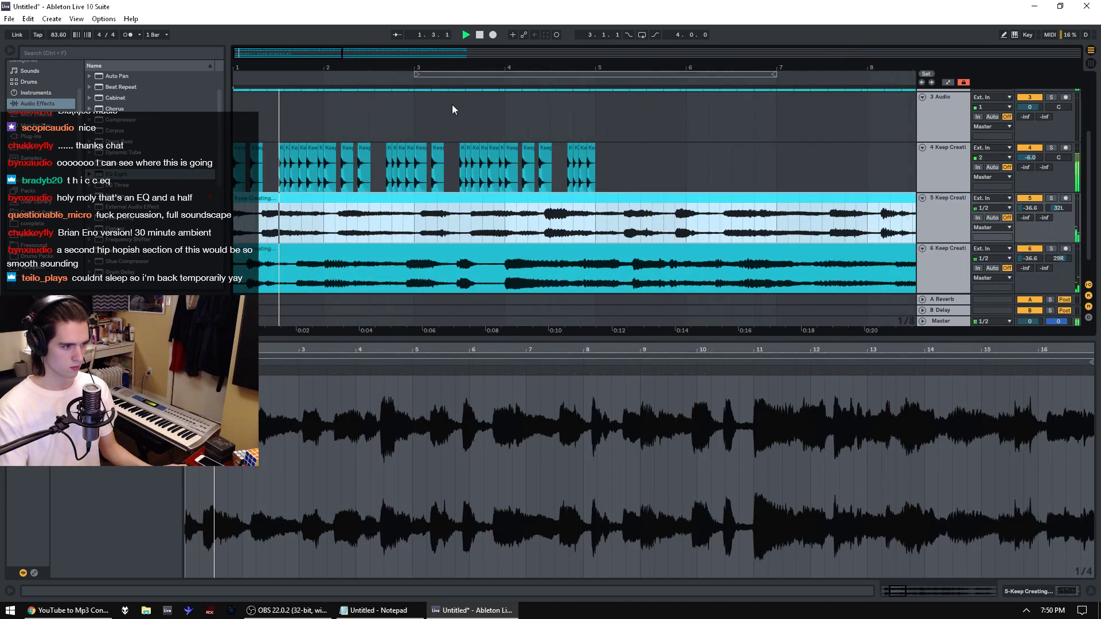
Step: Duplicate track 4 and delete the copied slices on the new track 5 after the opening ones
left_click(952, 163)
key("space")
key("ctrl+d")
left_click(255, 201)
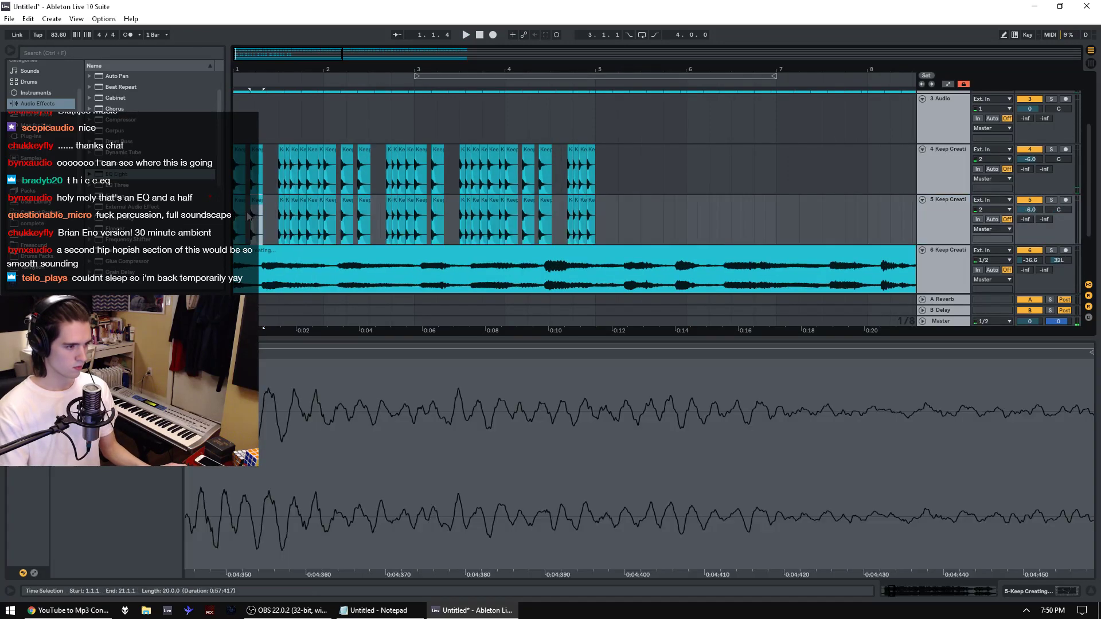
left_click_drag(278, 218, 698, 217)
key("Delete")
Step: Move the remaining slice on track 5 to 1.2.3, adjust its transposition and play it with the beat
left_click_drag(257, 200, 273, 208)
key("space")
left_click_drag(70, 410, 70, 390)
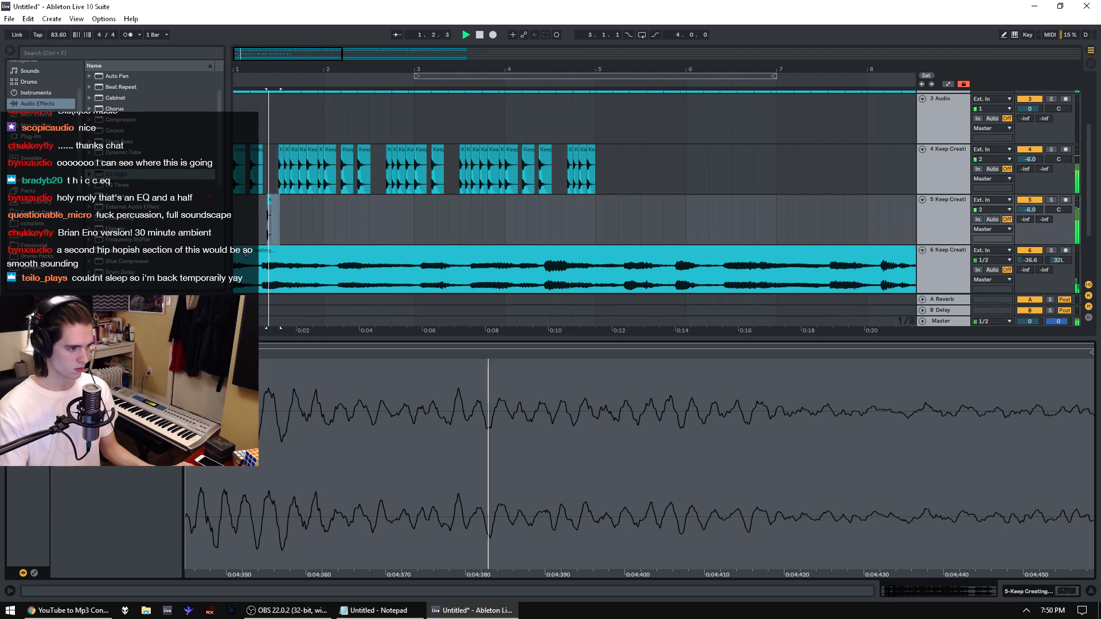
key("space")
left_click_drag(300, 223, 235, 218)
key("space")
key("space")
key("space")
Step: Copy the track 5 slice to 1.1.3 and play both hits from bar 1
left_click_drag(242, 69, 241, 94)
key("space")
left_click(321, 200)
key("ctrl+c")
left_click(260, 225)
key("ctrl+v")
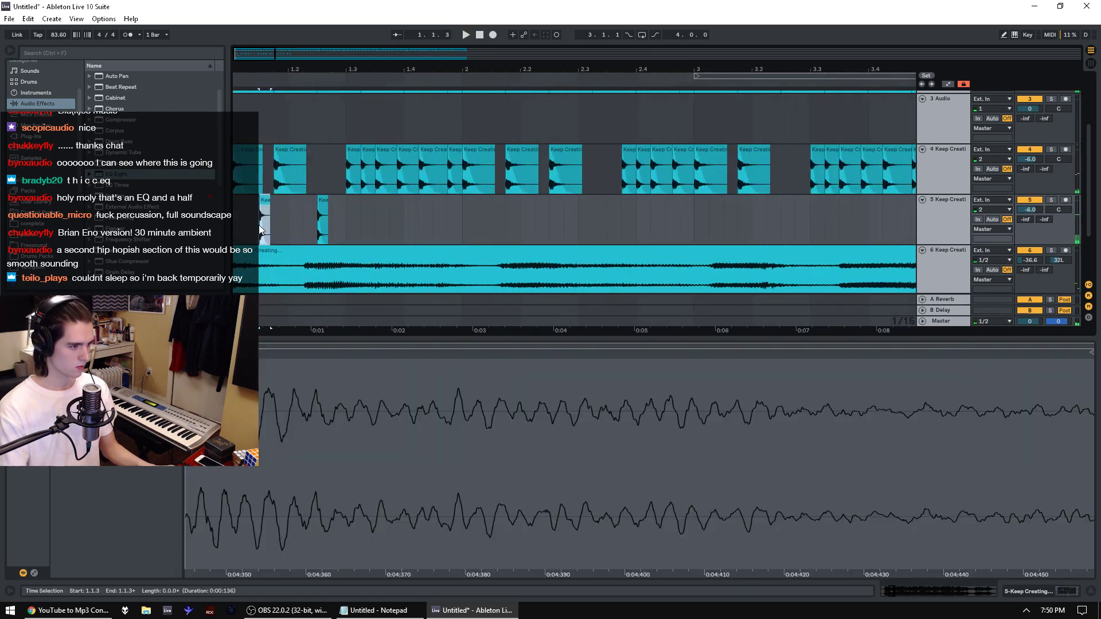
left_click_drag(287, 225, 233, 226)
key("space")
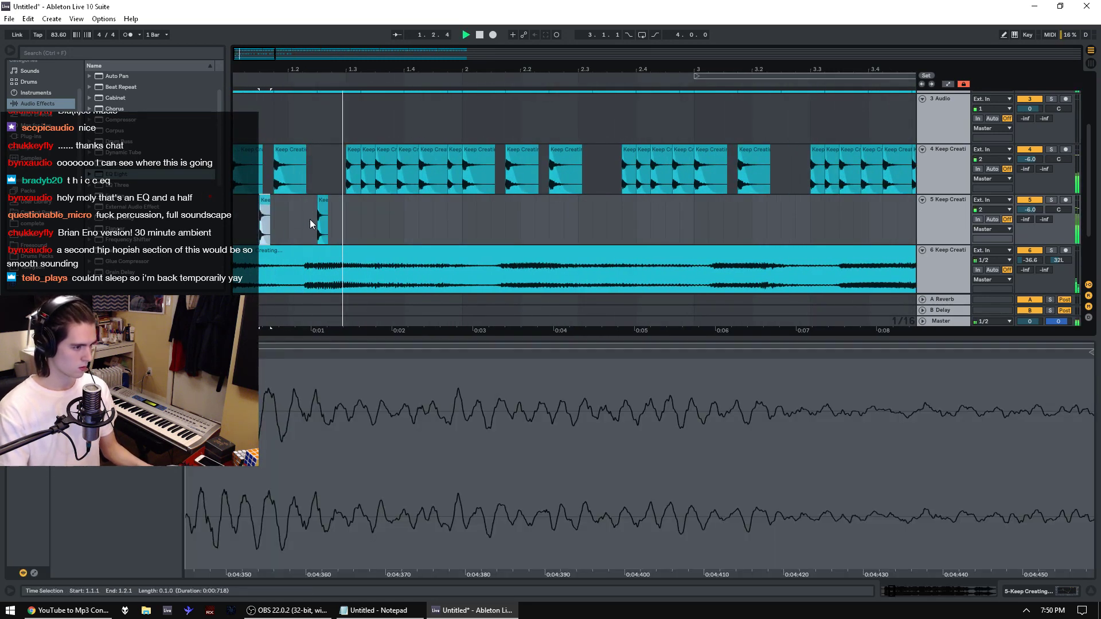
key("space")
key("space")
Step: Move the second slice on track 5 to 1.2.4 and play the rhythm from bar 1
left_click(322, 200)
key("ctrl+x")
left_click(332, 219)
key("ctrl+v")
left_click_drag(389, 217, 220, 199)
key("space")
key("space")
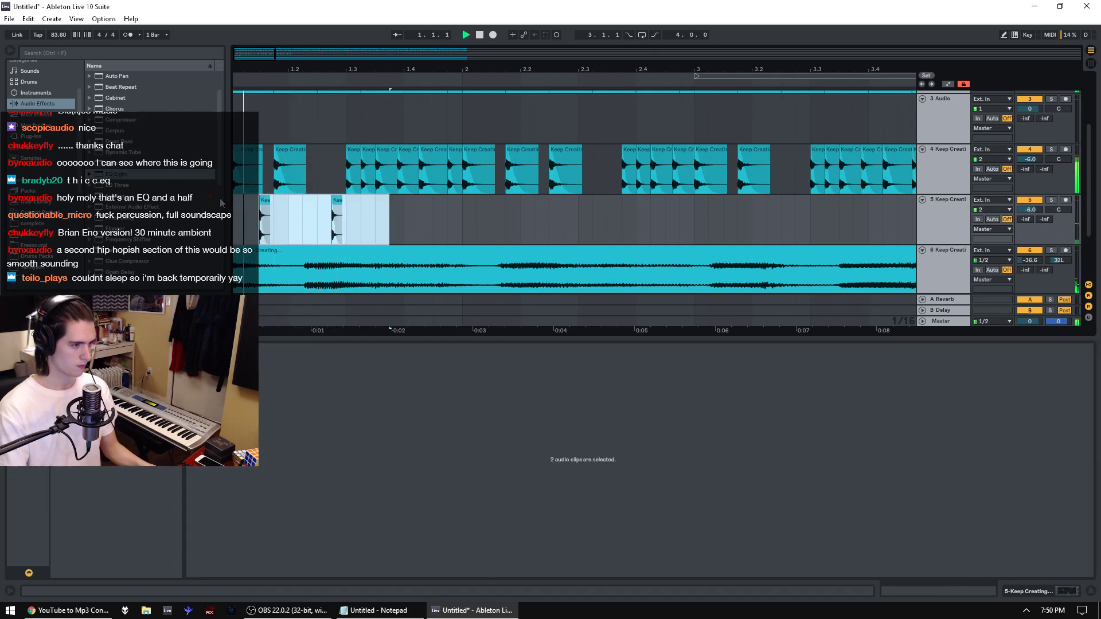
left_click(338, 220)
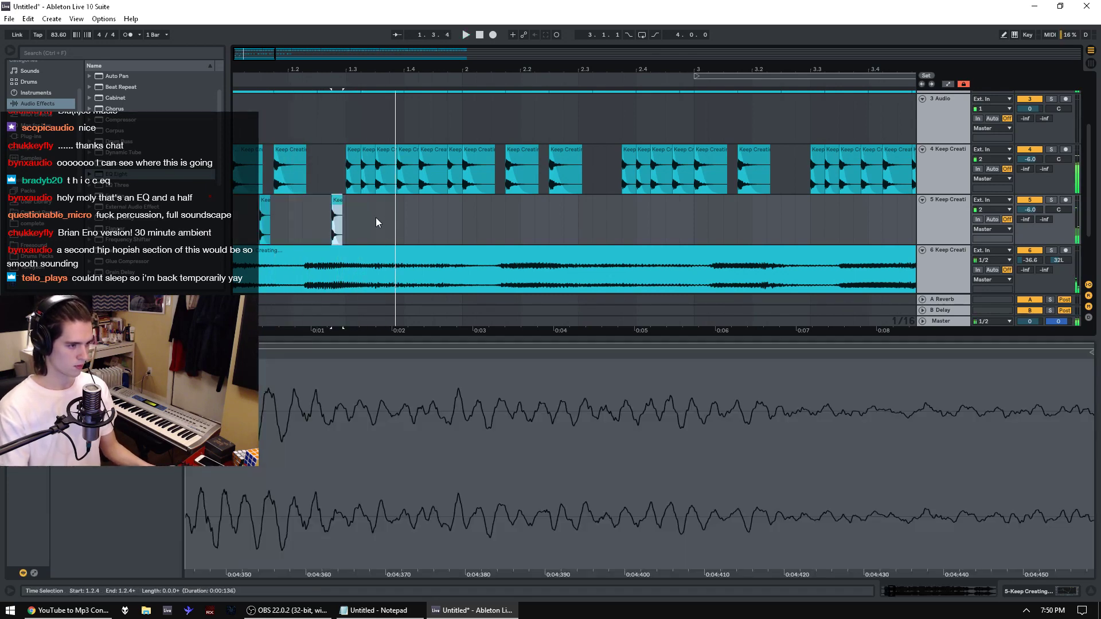
Step: Move the second slice on track 5 to 1.3.1 and play both hits from bar 1
key("ctrl+x")
left_click(349, 216)
key("ctrl+v")
left_click_drag(433, 215, 228, 210)
key("space")
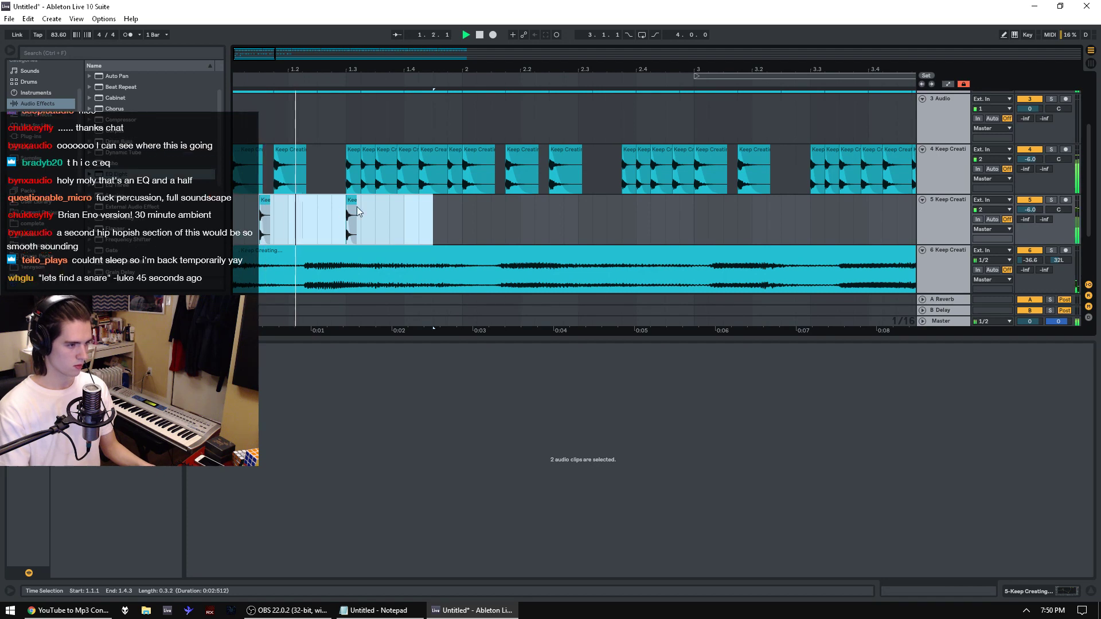
key("space")
Step: Add a copy of the slice on track 5 a 1/32 note before the 1.3.1 hit and audition the double hit
left_click(341, 220)
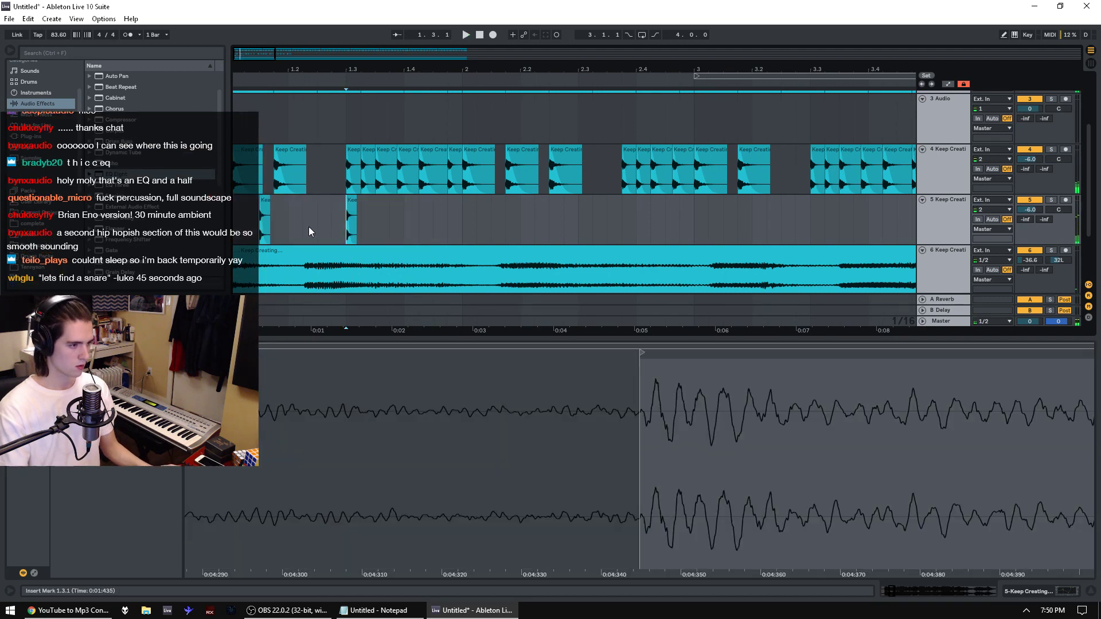
left_click(310, 227)
left_click(322, 223)
key("ctrl+v")
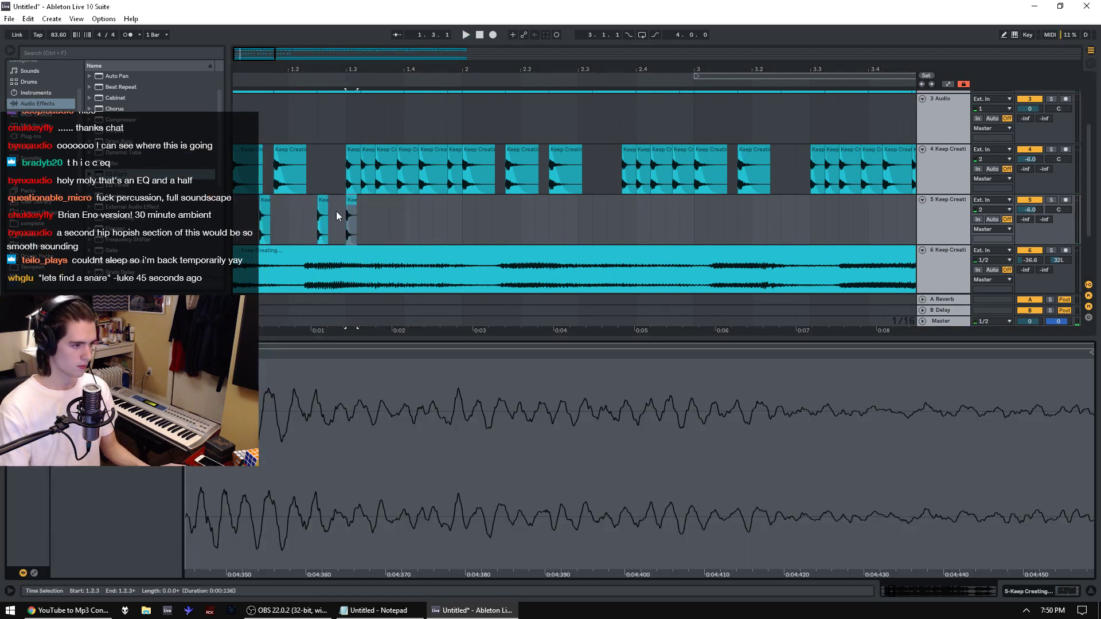
left_click_drag(320, 210, 331, 210)
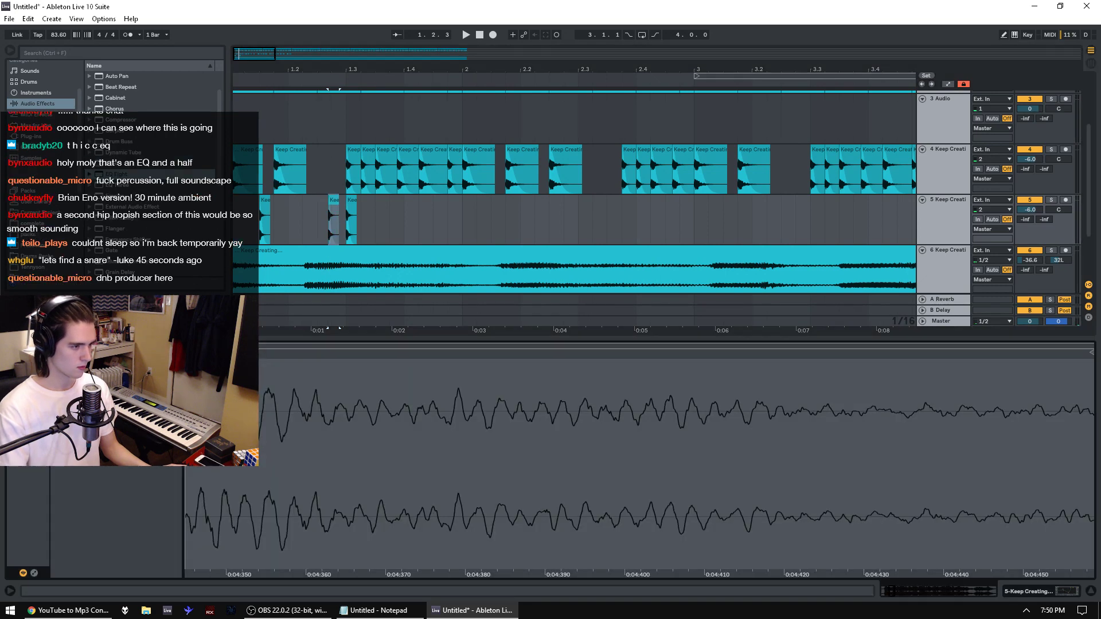
key("space")
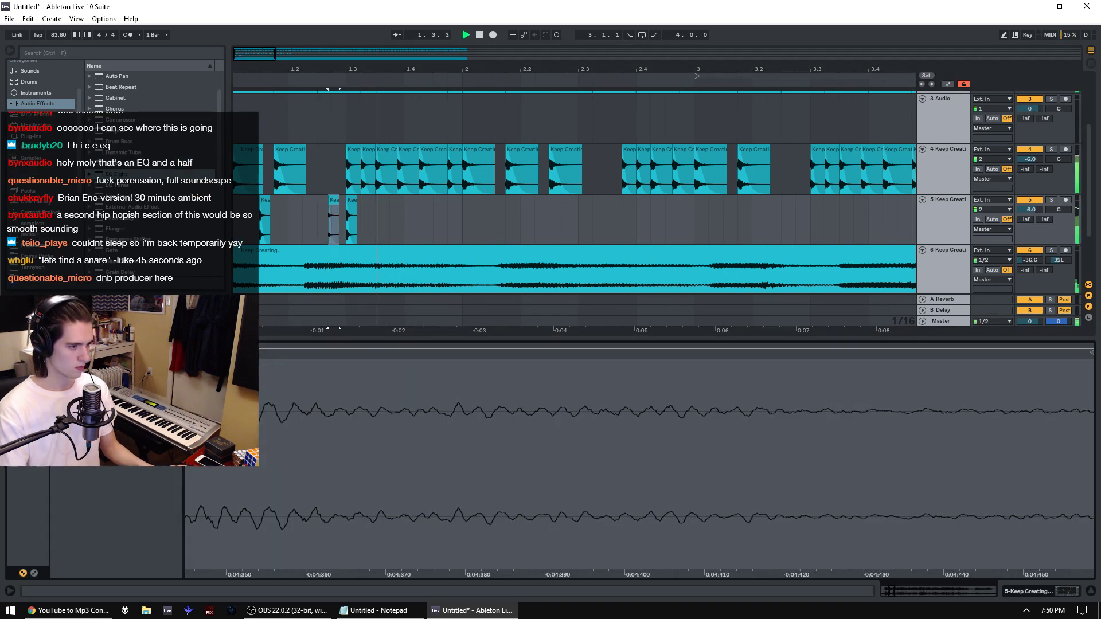
mouse_move(337, 64)
left_mouse_down()
mouse_move(351, 230)
mouse_move(335, 214)
mouse_move(347, 202)
mouse_move(397, 228)
left_mouse_up()
left_click(344, 216)
left_click(306, 220)
key("space")
left_click(361, 201)
key("space")
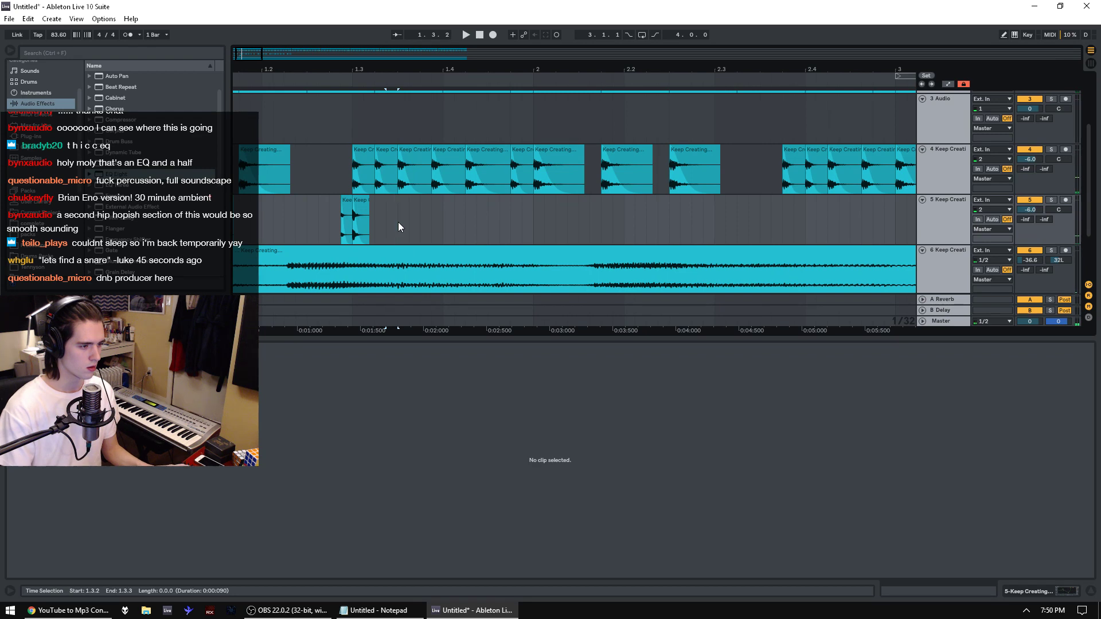
Step: Paste another slice on track 5 at 1.3.4 and play the passage from 1.2.3
left_click(417, 226)
key("ctrl+v")
left_click(318, 219)
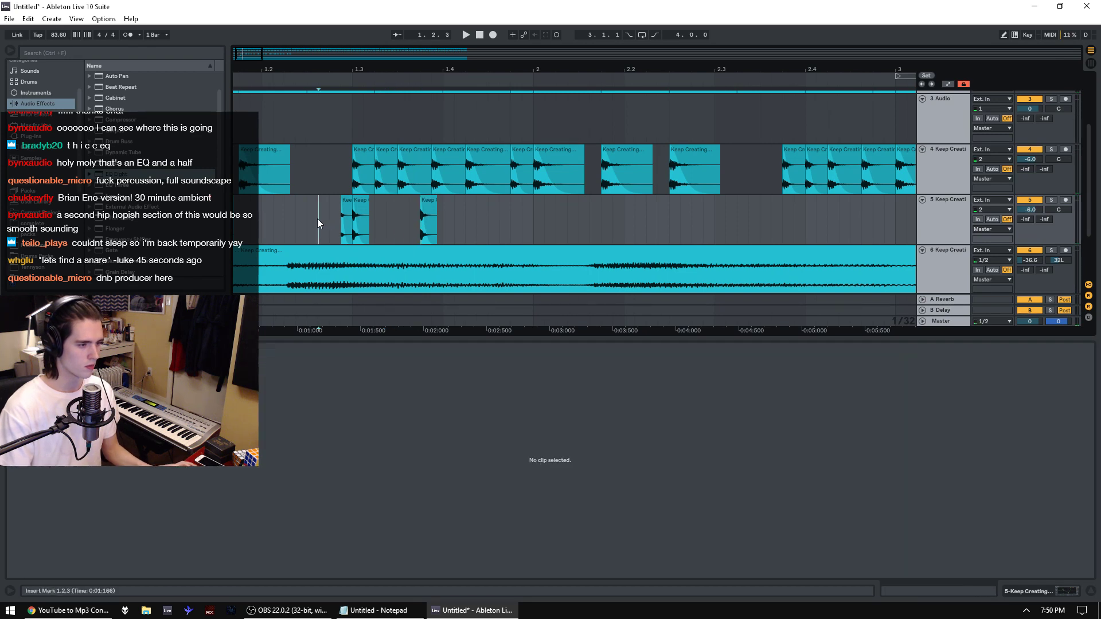
key("space")
left_click(425, 211)
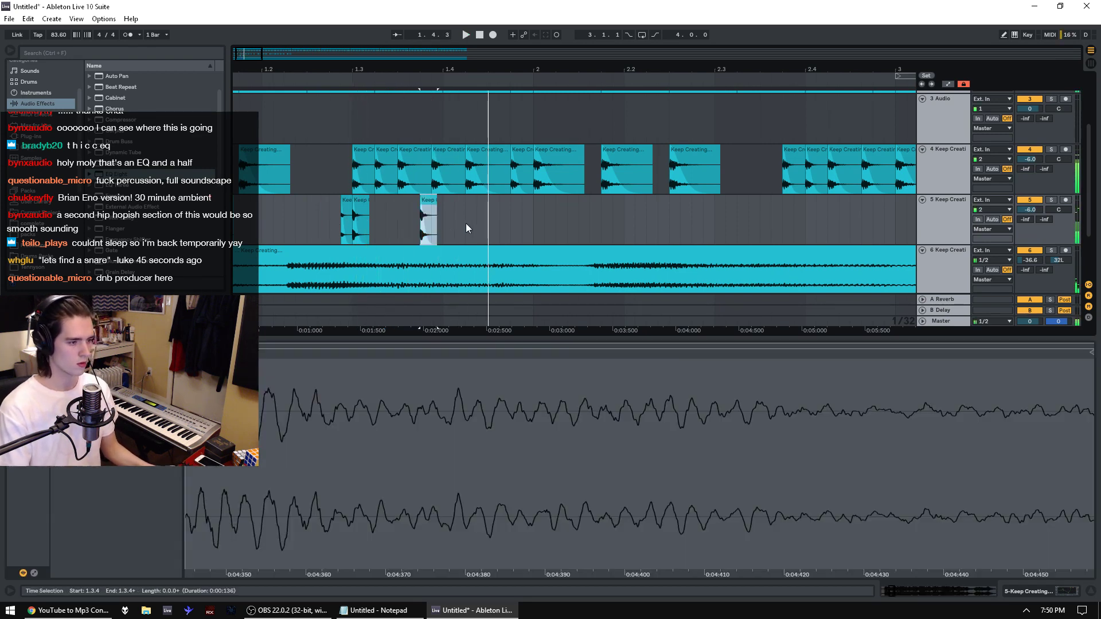
Step: Delete the track 4 slice that follows the 1.3.4 hit on track 5 and play the passage
left_click(439, 184)
key("Delete")
left_click(308, 194)
key("space")
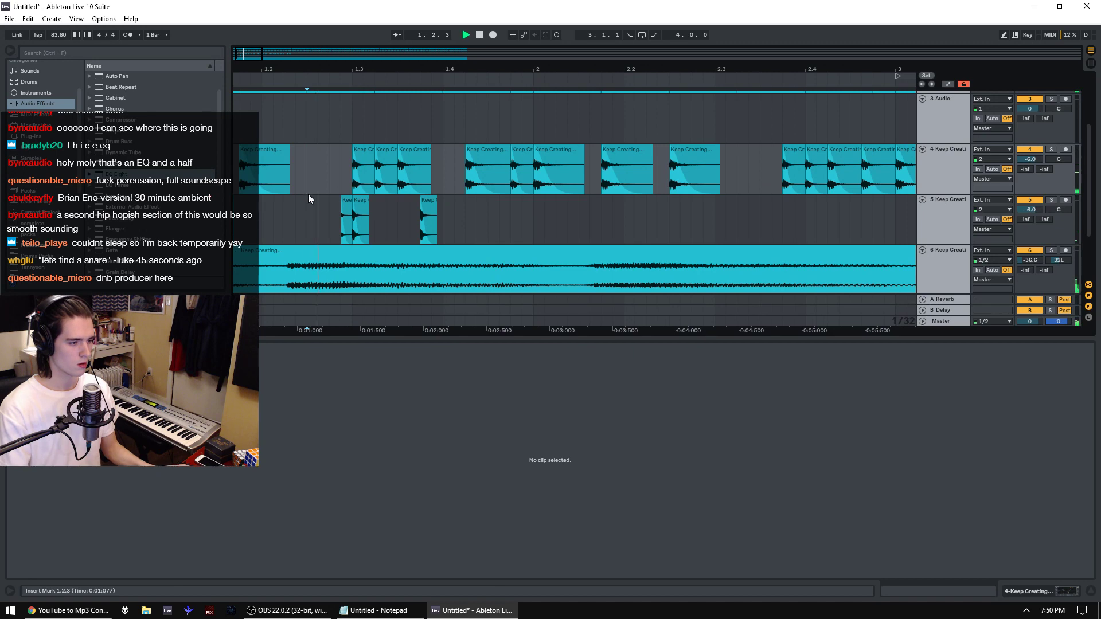
Step: Paste a slice on track 5 at 1.4.3 and play the result
left_click(427, 202)
left_click(478, 214)
key("space")
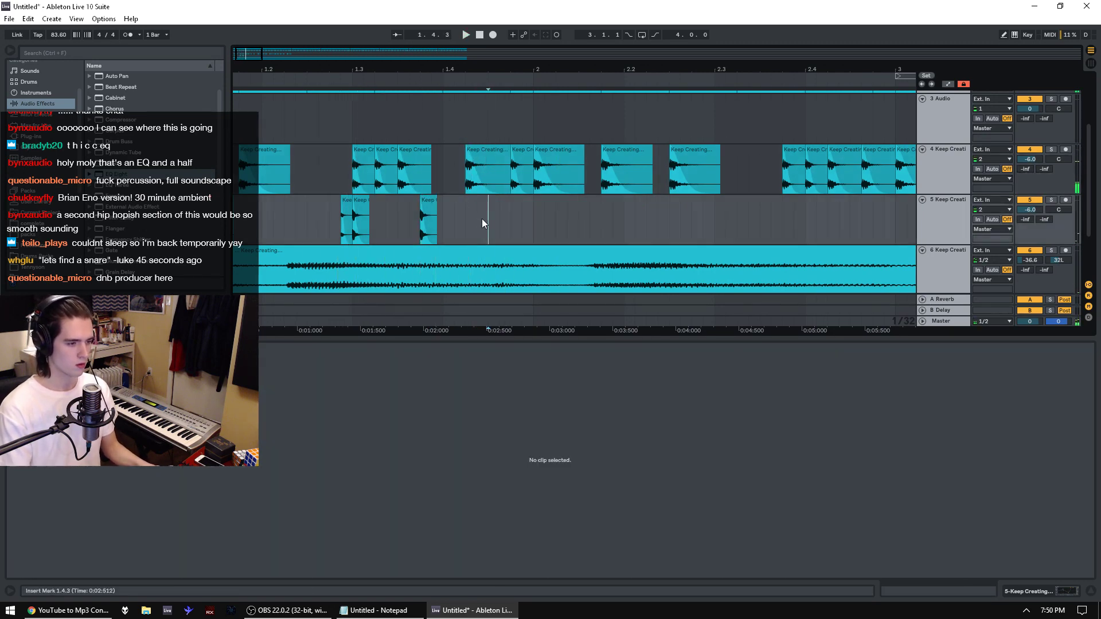
key("ctrl+v")
left_click(462, 217)
key("space")
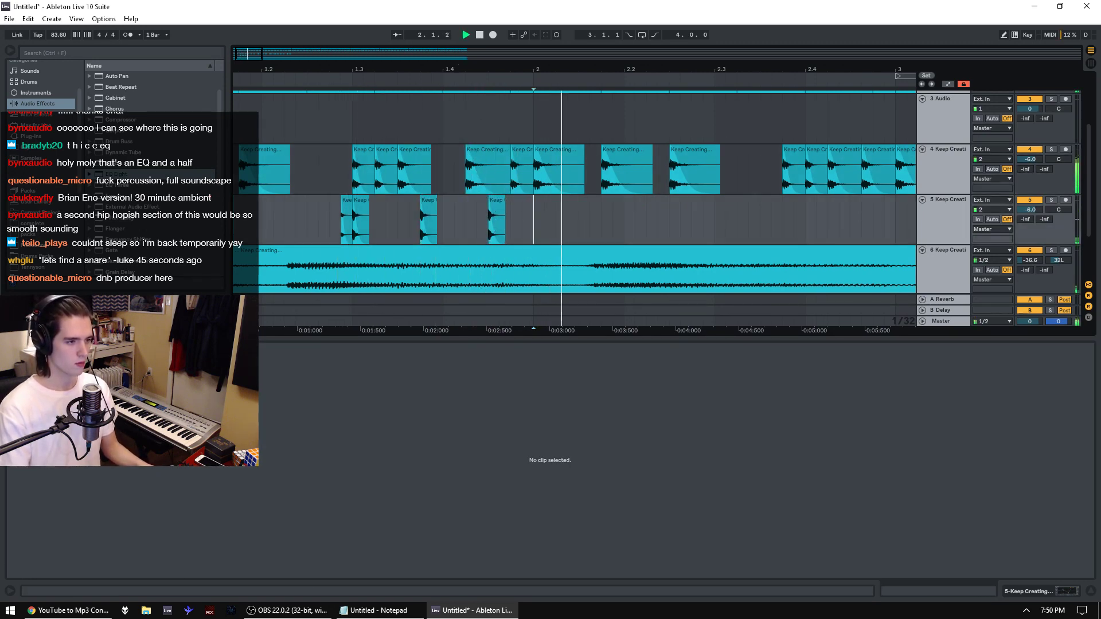
Step: Duplicate the bar 1 pattern on track 5 into bar 2
left_click_drag(533, 70, 533, 35)
left_click_drag(350, 219, 234, 219)
key("ctrl+d")
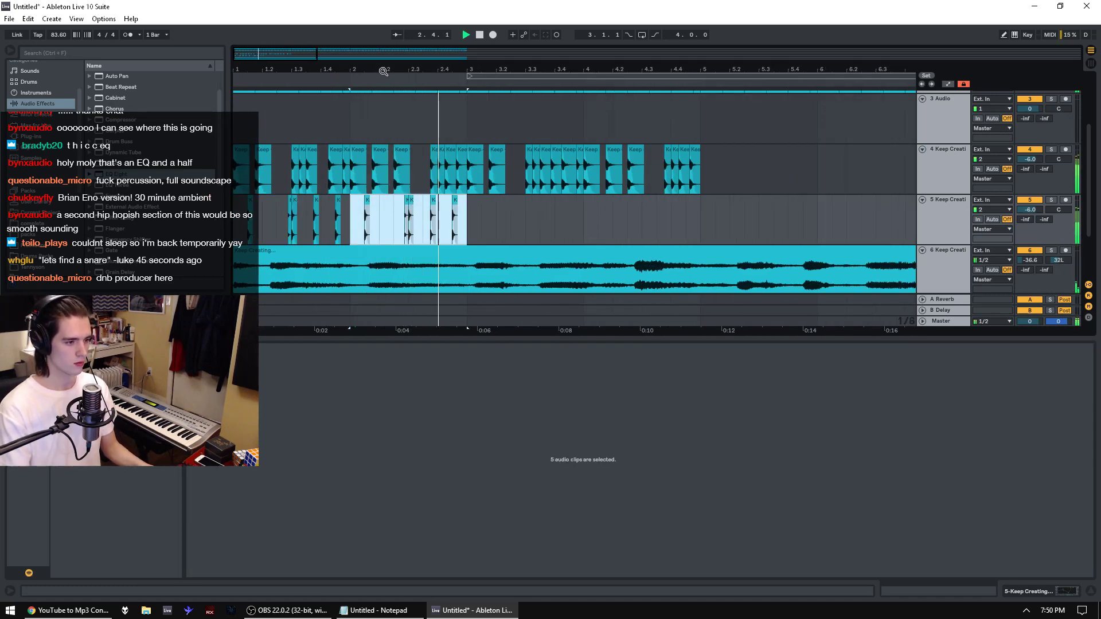
left_click_drag(383, 72, 363, 111)
key("space")
Step: Paste an extra slice on track 5 at 2.3.2 and play the second bar
left_click(392, 236)
key("space")
left_click(438, 202)
left_click(457, 217)
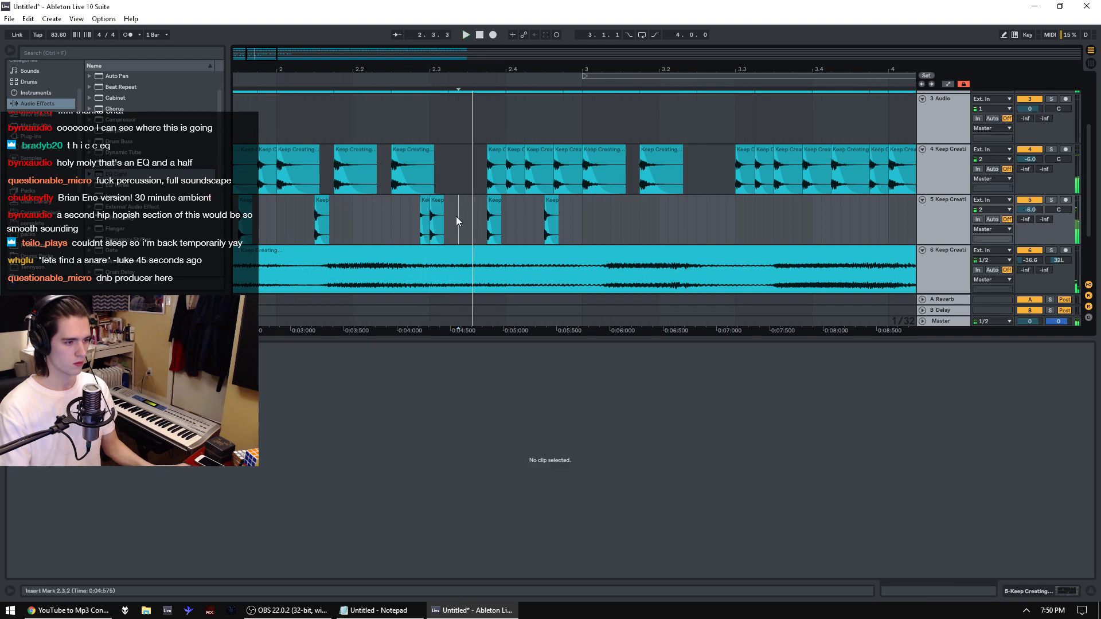
key("space")
key("ctrl+v")
left_click(402, 225)
key("space")
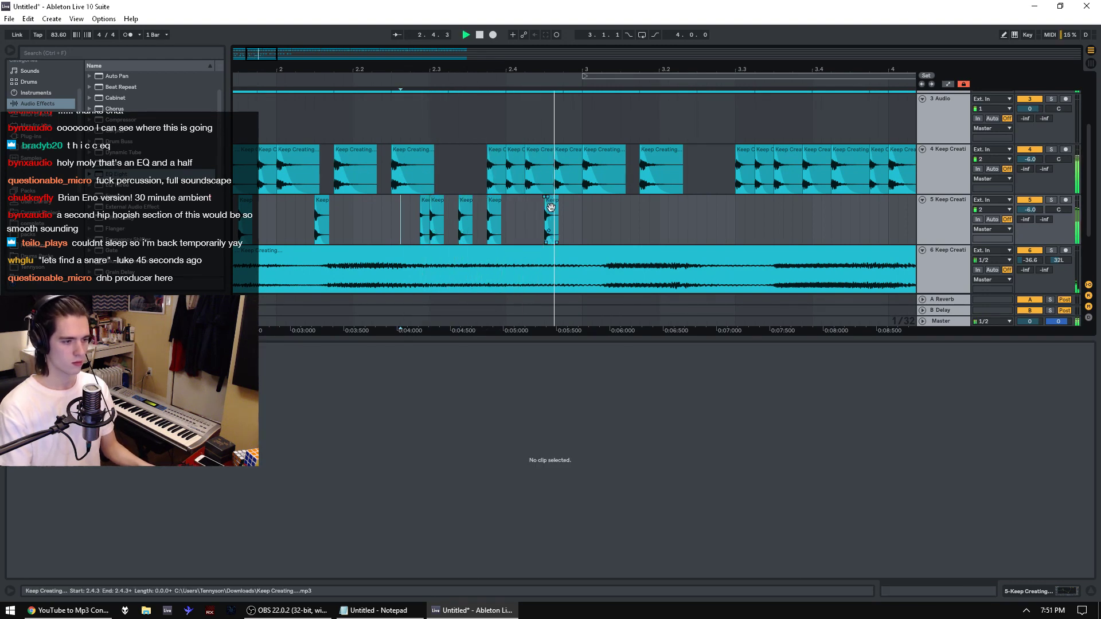
Step: Duplicate the two-bar pattern on track 5 to 3.1.1 and play it with the beat
key("space")
left_click_drag(583, 225, 544, 220)
left_click_drag(532, 73, 458, 52)
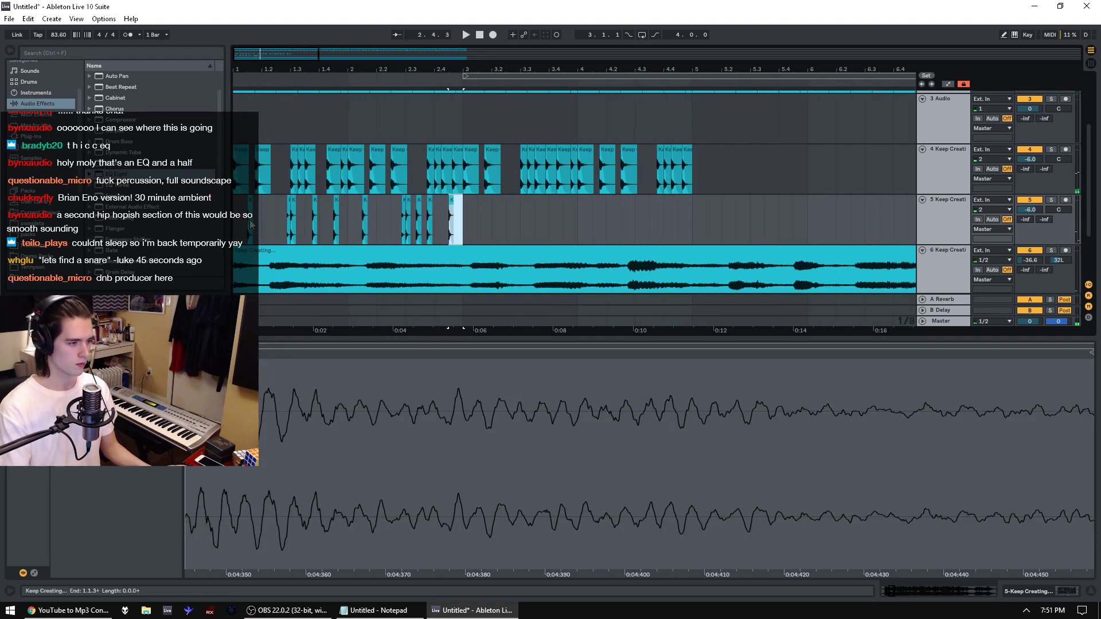
left_click_drag(250, 225, 223, 228)
key("ctrl+d")
key("space")
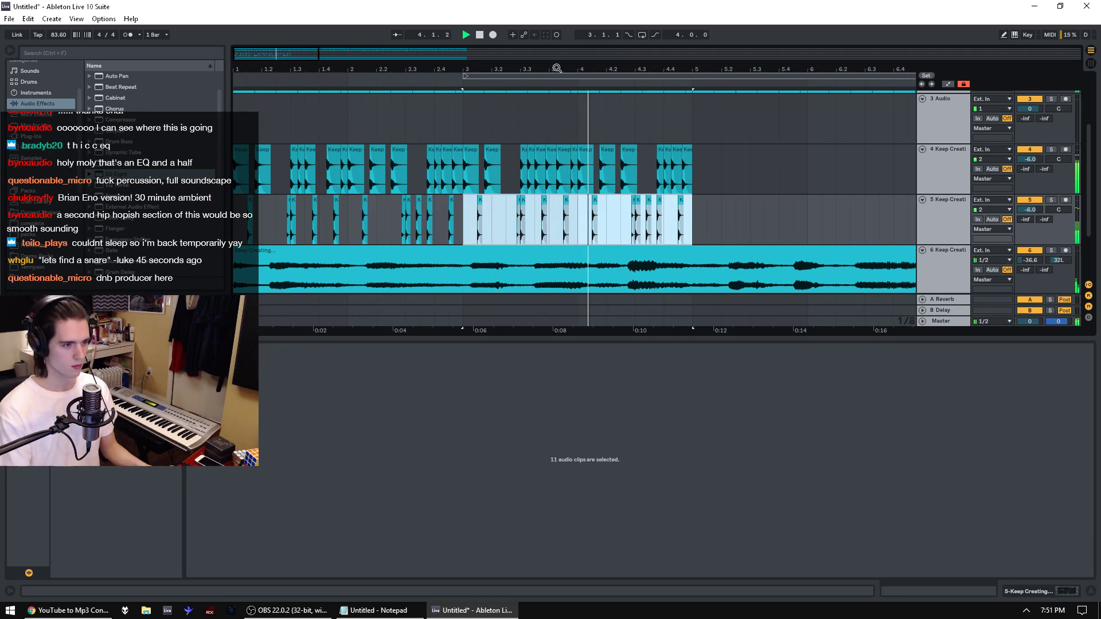
left_click_drag(556, 67, 556, 48)
Step: Insert a new audio track below track 5, copy a slice to its start and adjust the clip's sample settings
left_click(947, 214)
key("ctrl+t")
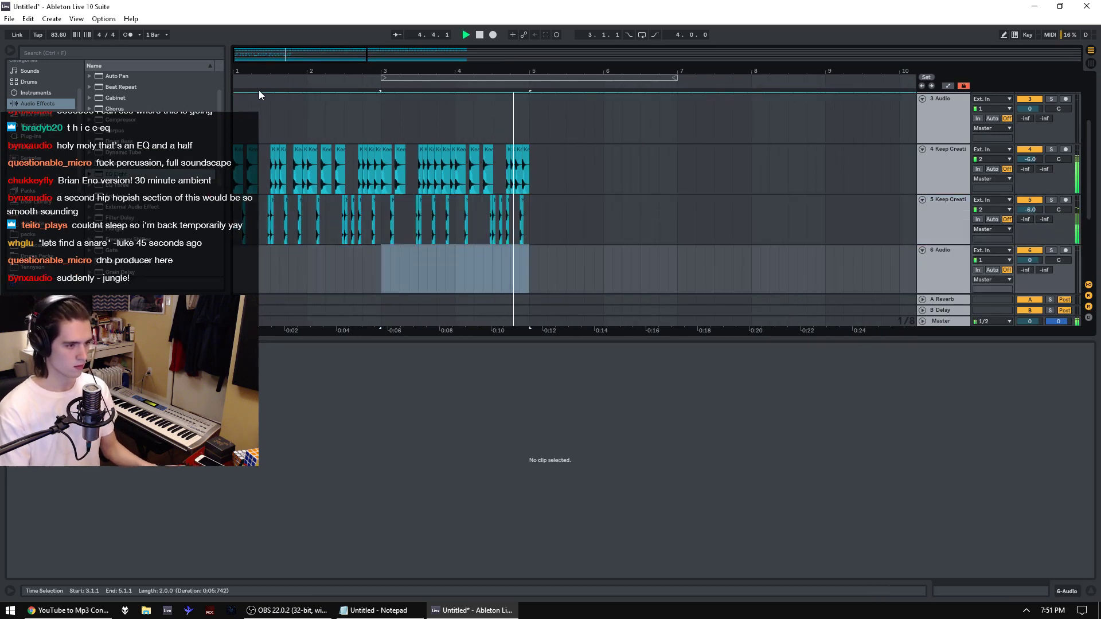
key("space")
left_click_drag(241, 71, 247, 144)
left_click(286, 200)
left_click_drag(290, 228, 235, 287)
left_click_drag(68, 414, 68, 394)
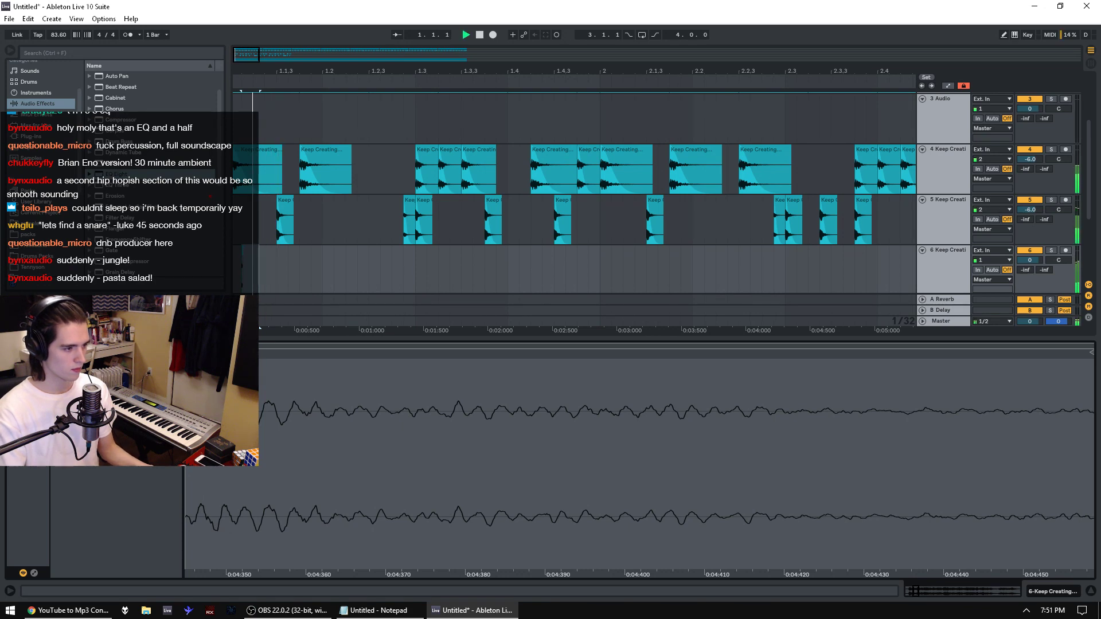
Step: Shorten the slice on track 6, repeat it up to 1.1.3 and play the pattern
key("space")
mouse_move(261, 270)
left_mouse_down()
mouse_move(240, 272)
mouse_move(253, 280)
left_mouse_up()
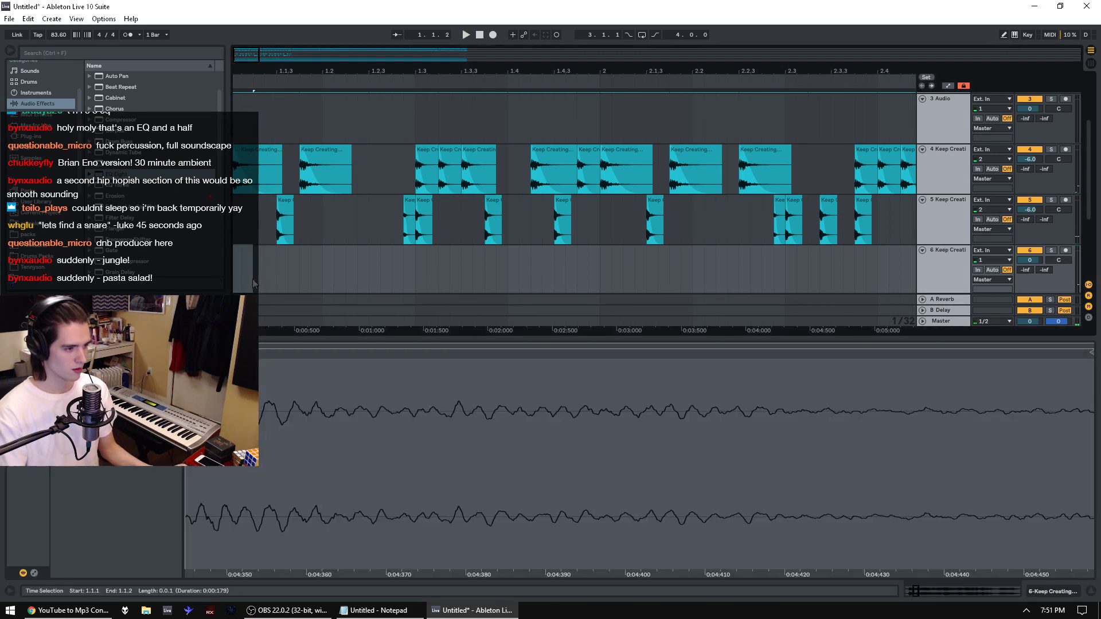
left_click_drag(239, 68, 239, 68)
left_click_drag(247, 281, 134, 278)
key("space")
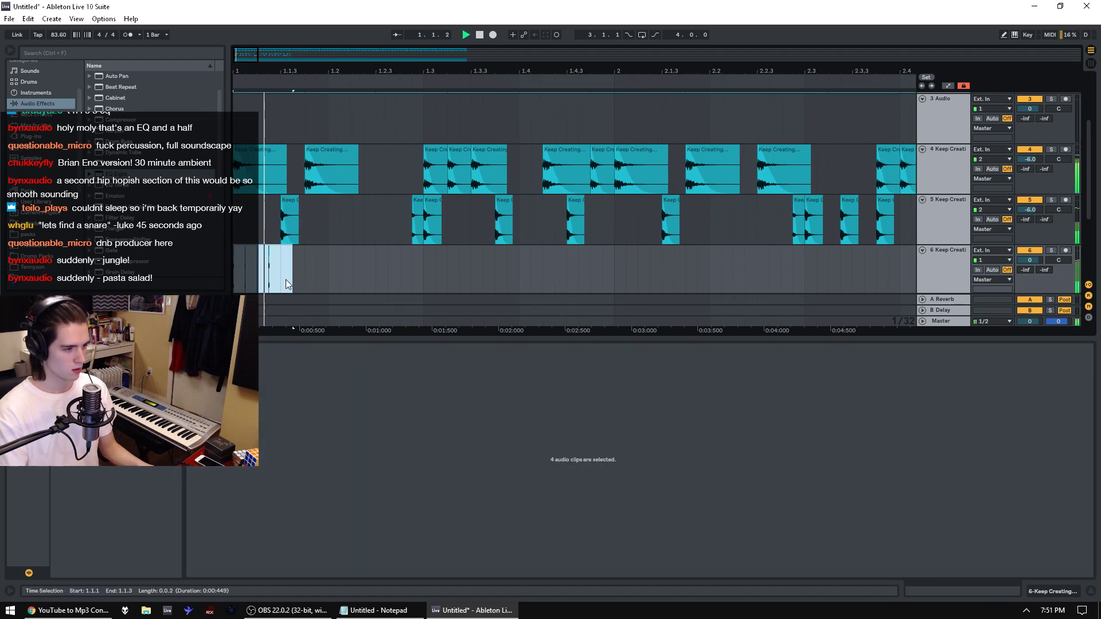
Step: Duplicate the short slices on track 6 to extend the pattern to 1.2.2 and play it
key("space")
left_click_drag(286, 281, 247, 280)
key("ctrl+d")
left_click_drag(350, 280, 233, 279)
key("space")
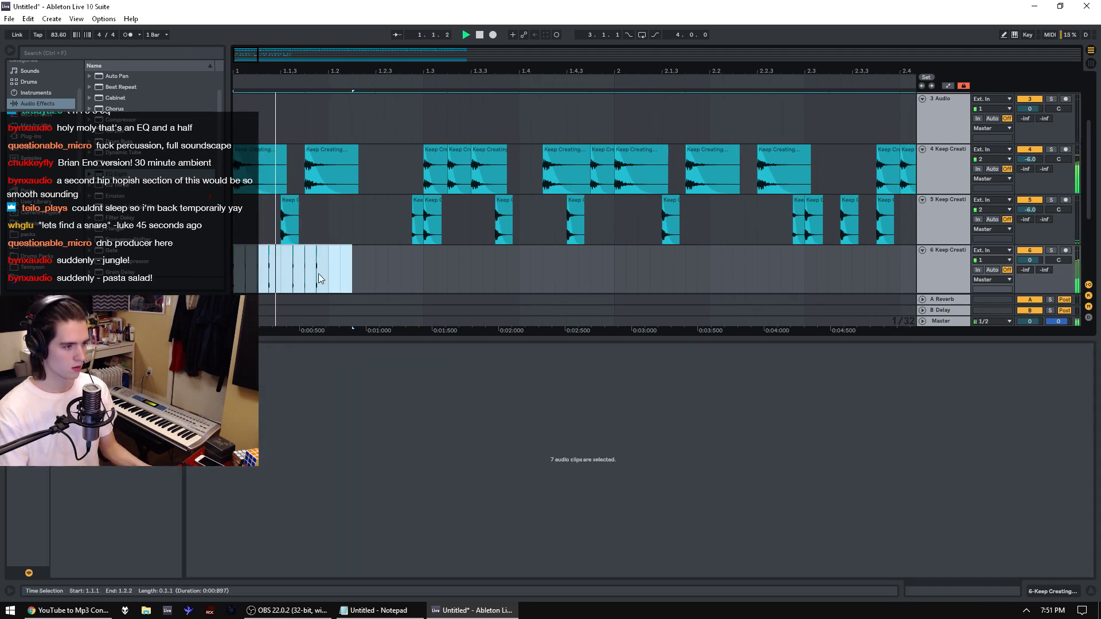
Step: Rearrange the short slices on track 6, paste another at 1.2.3 and play from 1.1.2
left_click(311, 282)
left_click_drag(135, 269, 135, 269)
key("space")
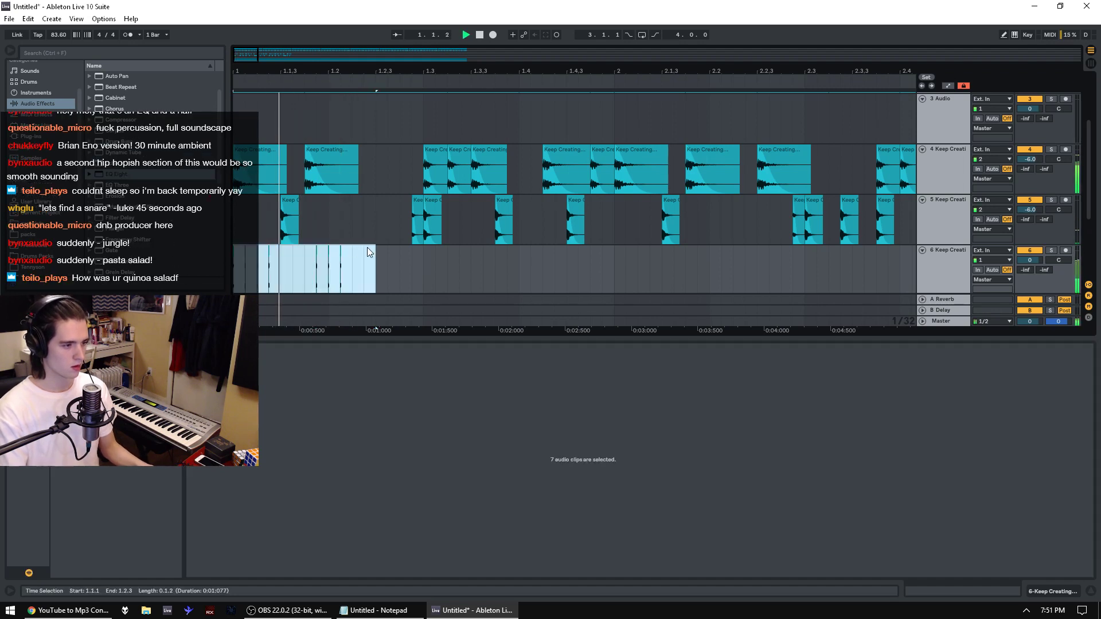
key("space")
left_click(376, 281)
key("ctrl+v")
left_click(269, 275)
key("space")
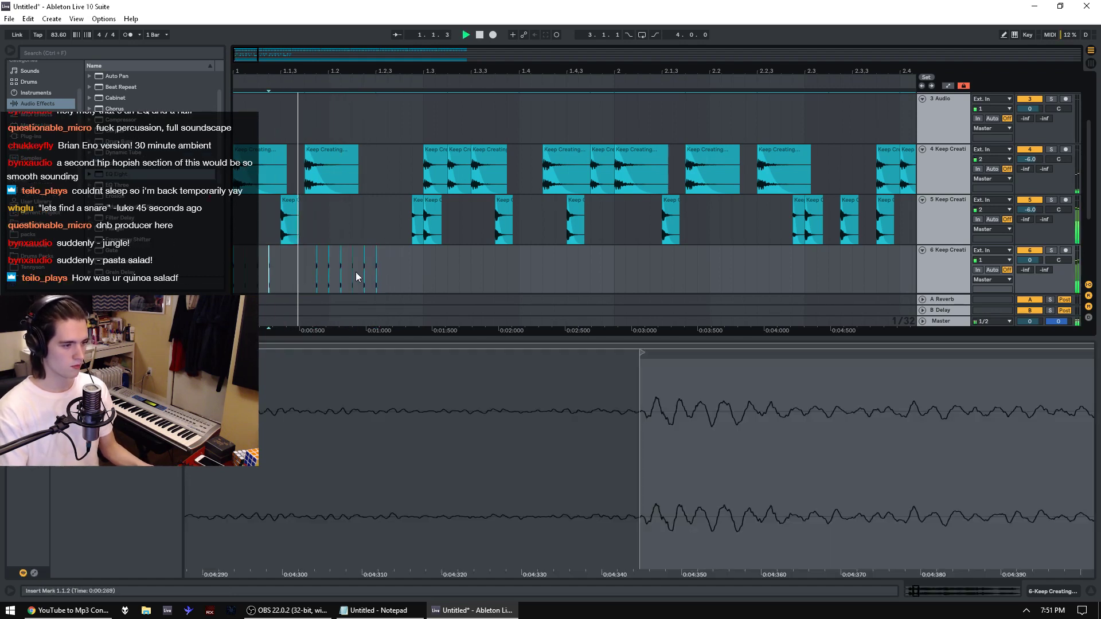
Step: Extend the track 6 pattern with more short slices up to 1.3.1 and play it from bar 1
mouse_move(353, 274)
left_mouse_down()
mouse_move(365, 278)
mouse_move(281, 280)
left_mouse_up()
left_click(387, 278)
key("space")
key("space")
left_click_drag(445, 279, 235, 280)
key("space")
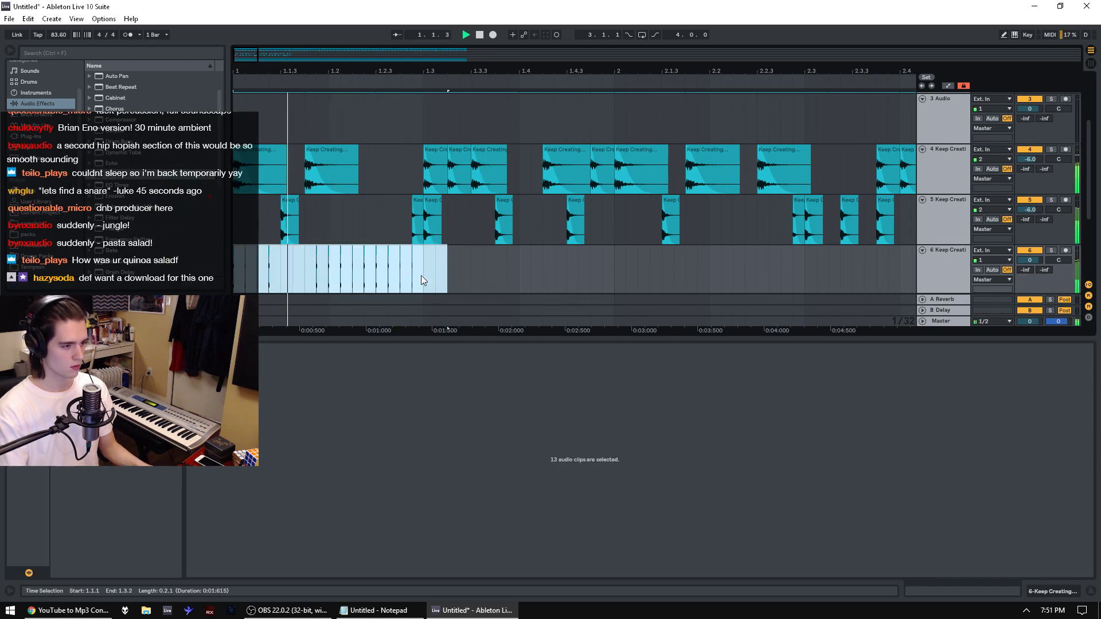
Step: Copy the last group of short slices on track 6 and paste it at 1.3.2
left_click_drag(422, 278, 365, 280)
key("ctrl+c")
left_click(450, 280)
key("ctrl+v")
Step: Try pasting the slice group on track 6 at 1.4.2 and at 1.3.4, auditioning each placement
left_click(553, 281)
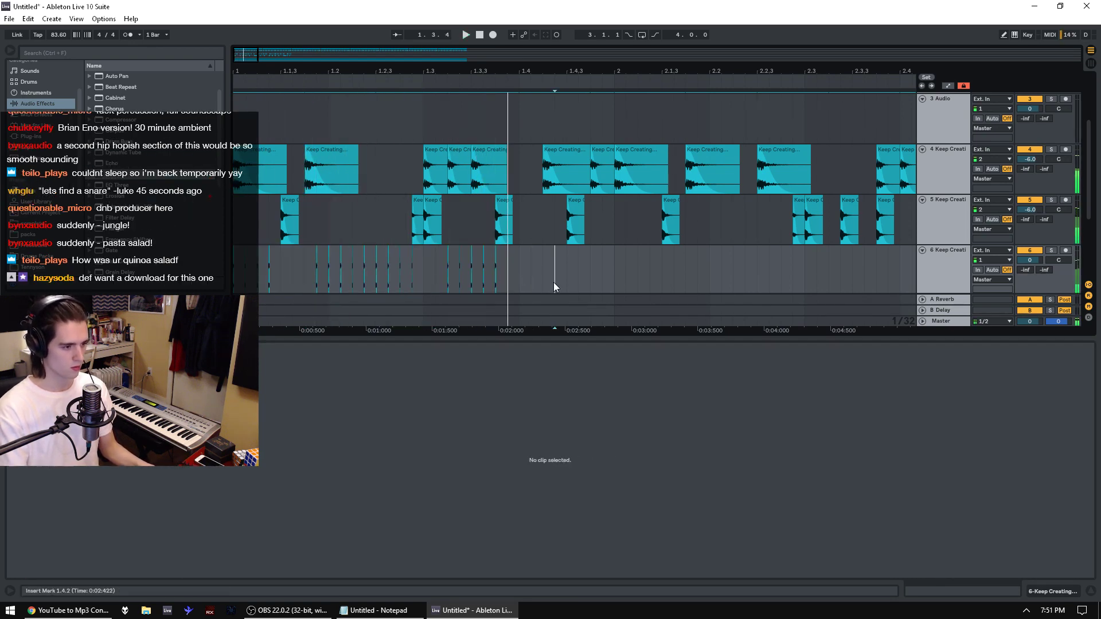
key("ctrl+v")
left_click(448, 274)
left_click(637, 274)
key("space")
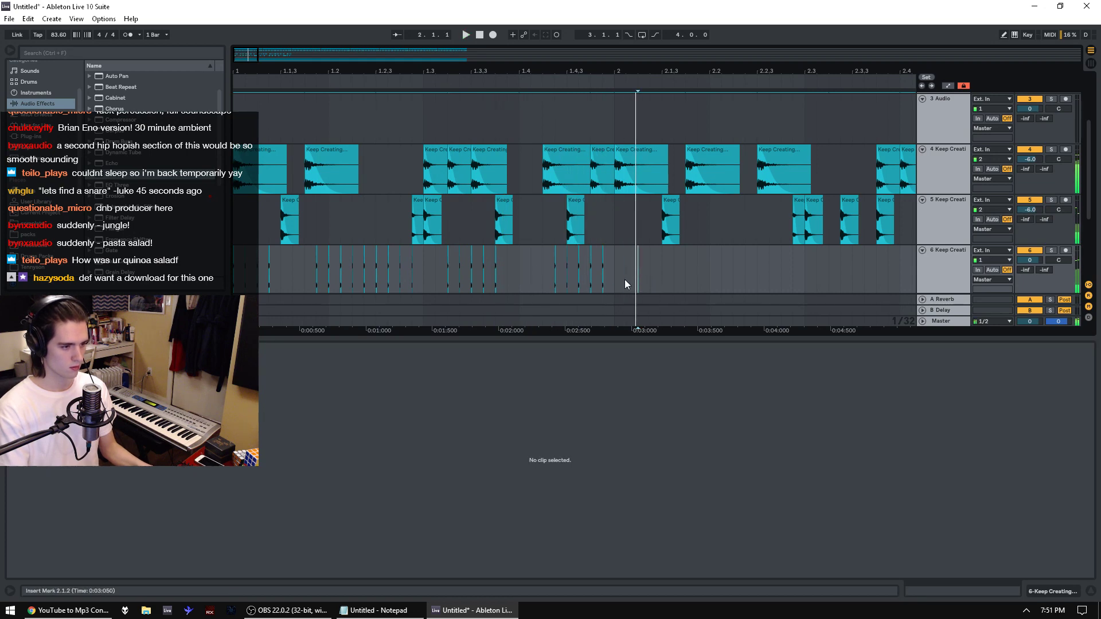
key("ctrl+z")
left_click(508, 280)
key("ctrl+v")
left_click(387, 274)
key("space")
key("ctrl+z")
Step: Paste the slice group on track 6 at 1.4.1 and delete the slices between its first hit and 1.4.2
left_click(518, 280)
key("ctrl+v")
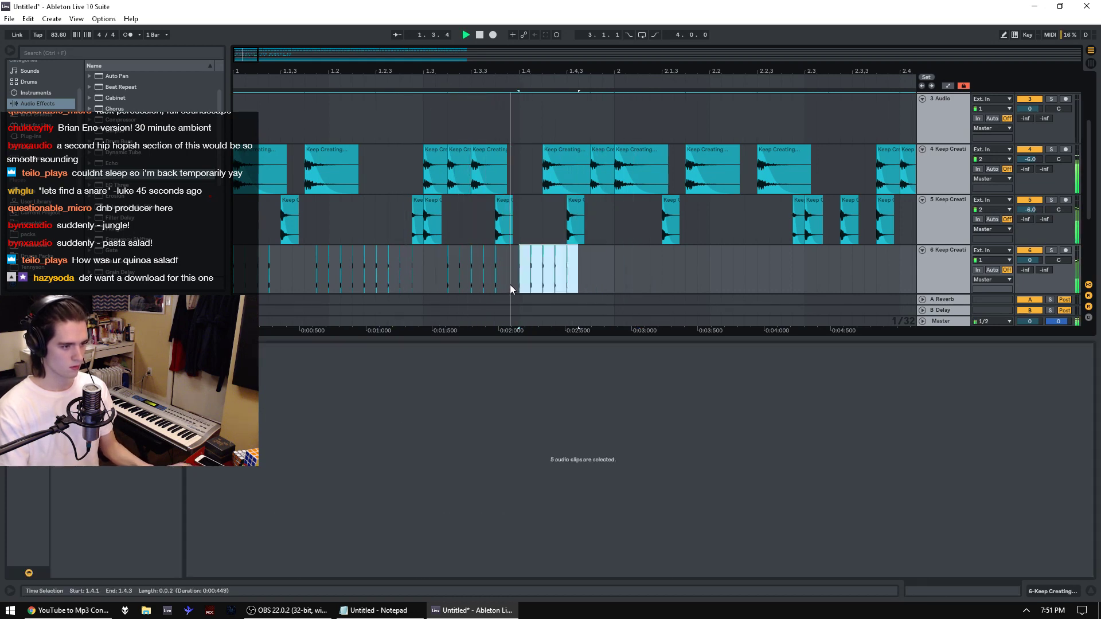
key("Delete")
key("ctrl+v")
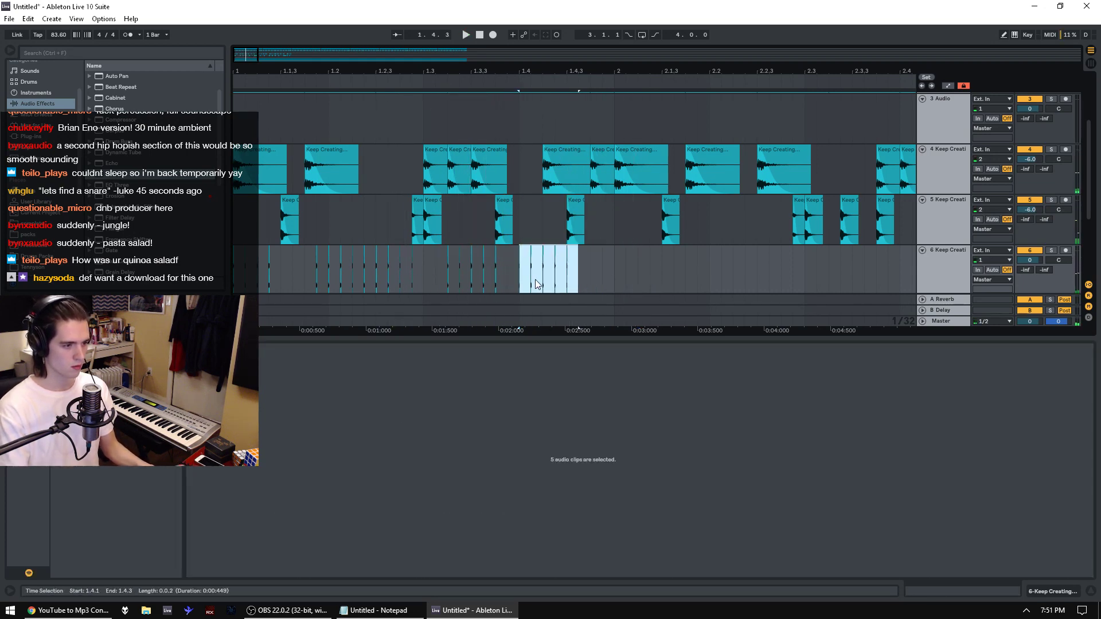
left_click_drag(521, 280, 555, 280)
key("Delete")
Step: Rework the remaining short slices at the end of bar 1 on track 6 and play the ending
left_click(465, 273)
key("space")
key("space")
key("Delete")
left_click(576, 280)
left_click(412, 267)
key("space")
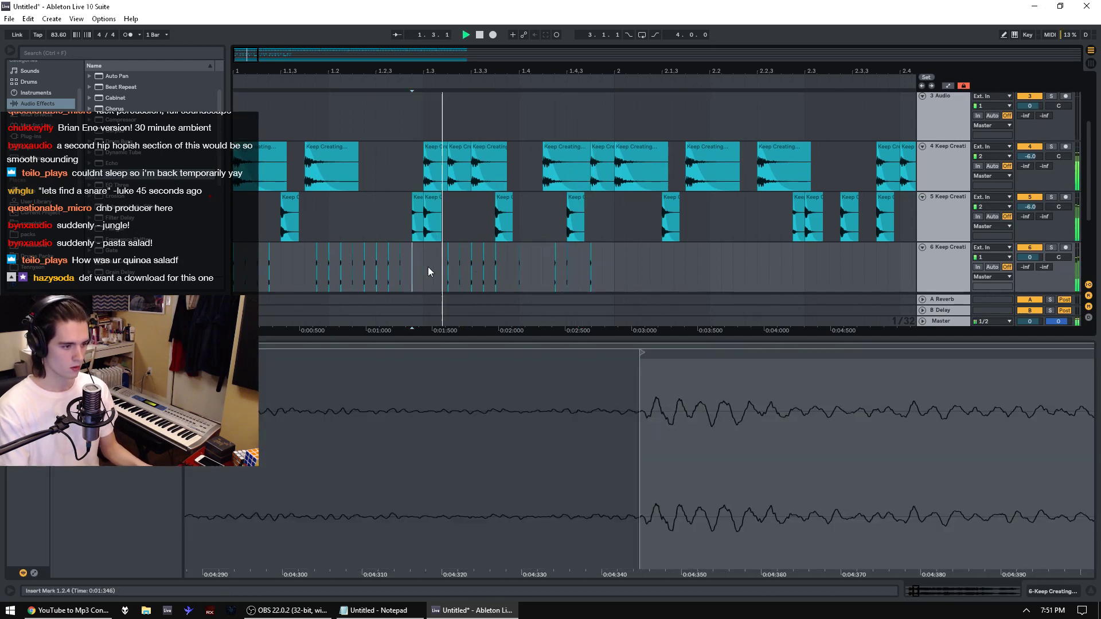
Step: Duplicate the finished bar 1 pattern on track 6 into bar 2
left_click_drag(608, 280, 241, 276)
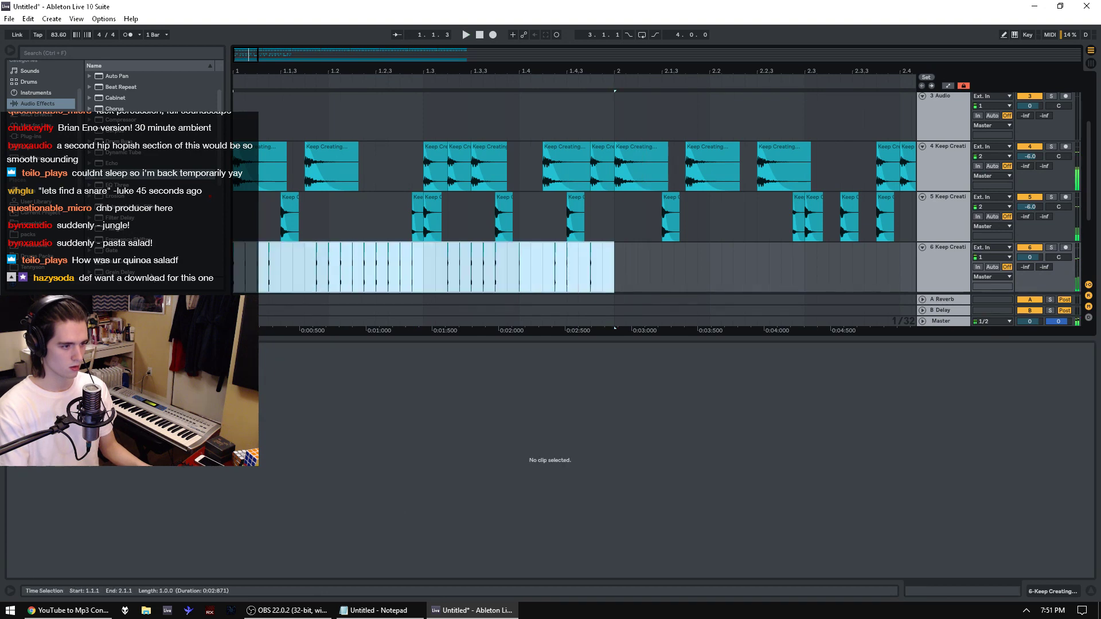
key("ctrl+d")
left_click_drag(350, 70, 351, 69)
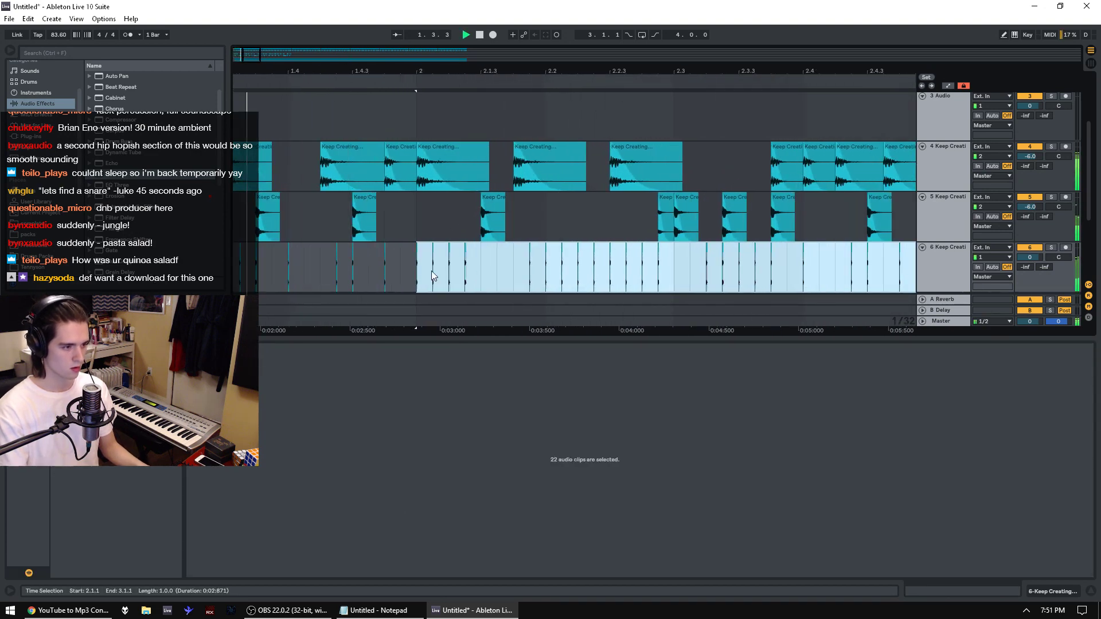
Step: Vary bar 2 of track 6 by moving an early slice to 2.1.3 and cutting the slice just after 2.2
left_click_drag(432, 272, 453, 275)
key("ctrl+x")
left_click(494, 274)
key("ctrl+v")
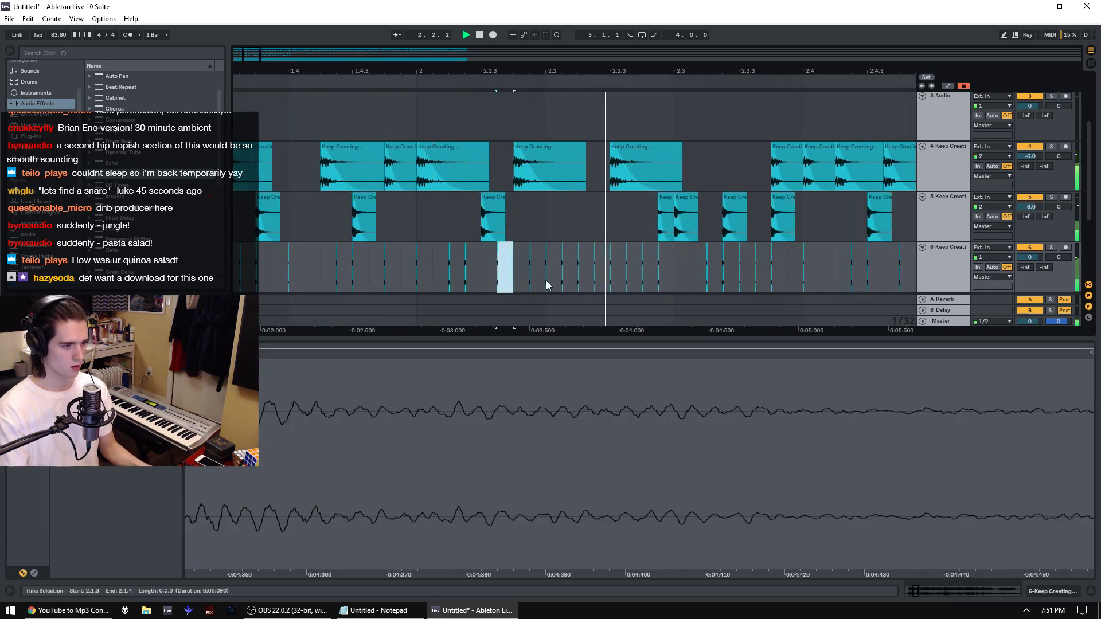
key("space")
left_click_drag(563, 283, 577, 283)
key("ctrl+x")
left_click(439, 280)
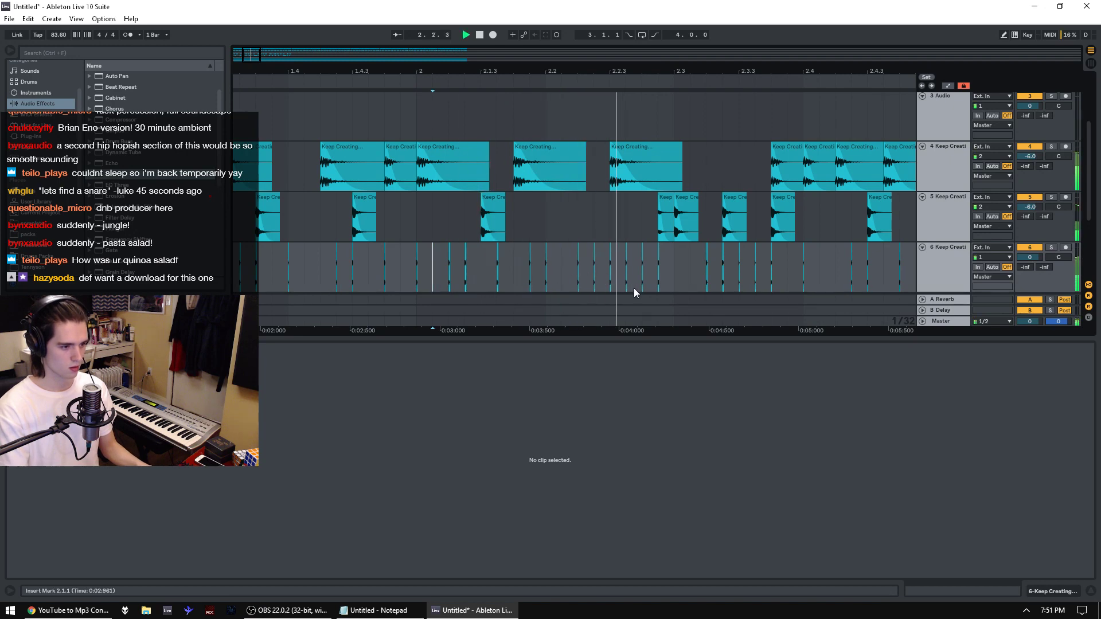
left_click_drag(784, 71, 563, 71)
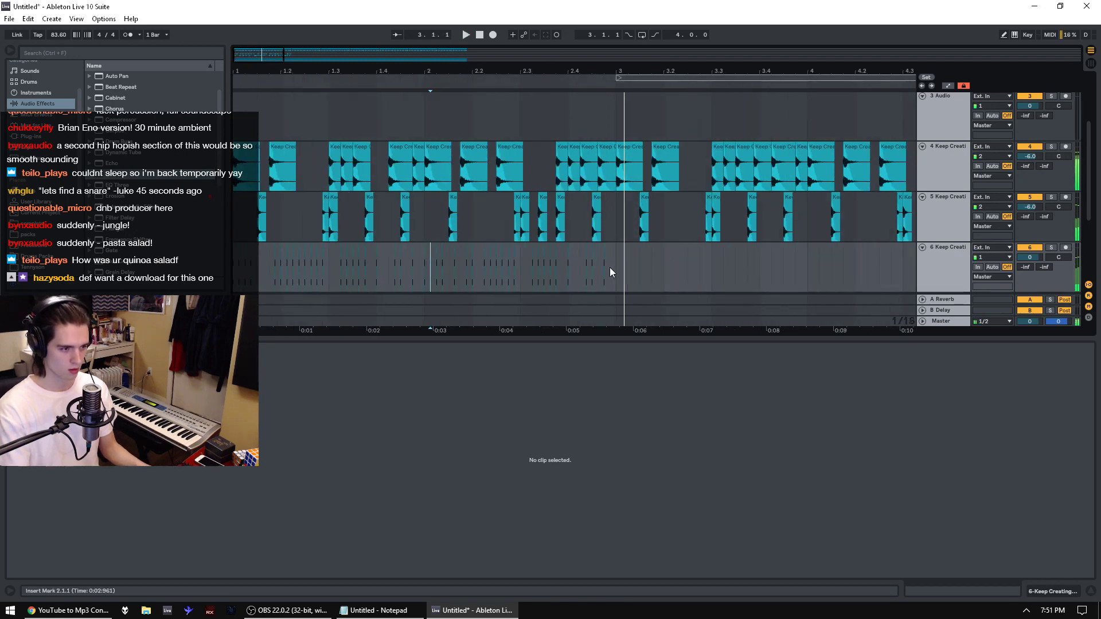
Step: Duplicate the two-bar pattern on track 6 to 3.1.1 and play the beat from the start
left_click_drag(610, 267, 235, 269)
key("space")
key("ctrl+d")
left_click_drag(300, 69, 304, 29)
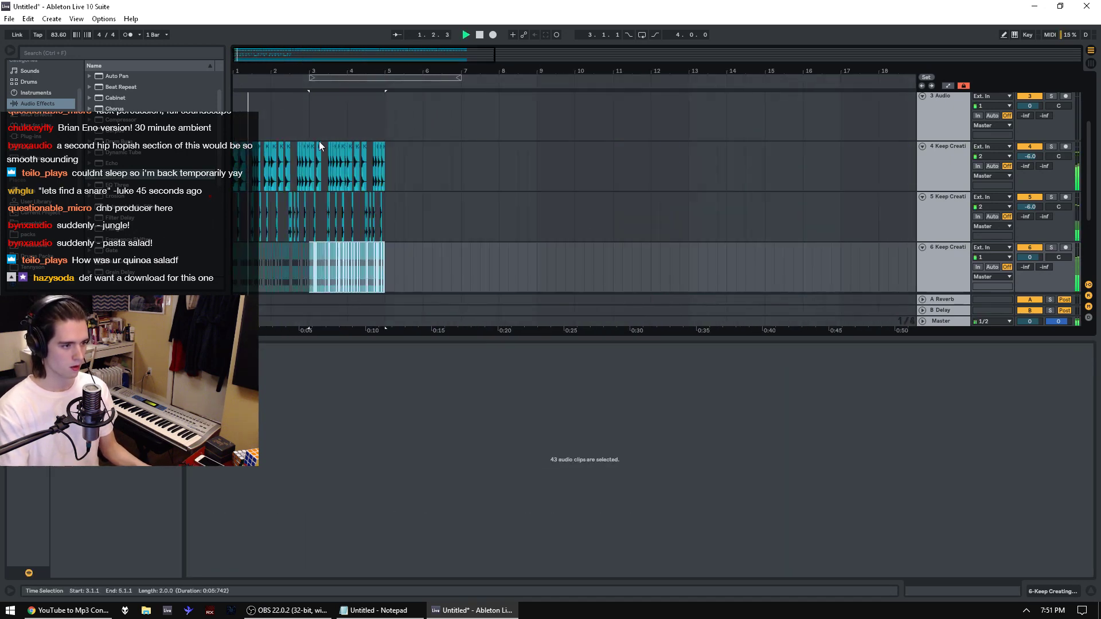
Step: Lower track 5 to -7.3 dB and track 6 to -3.3 dB, and pan track 5 to 19L
left_click_drag(1029, 257, 1030, 259)
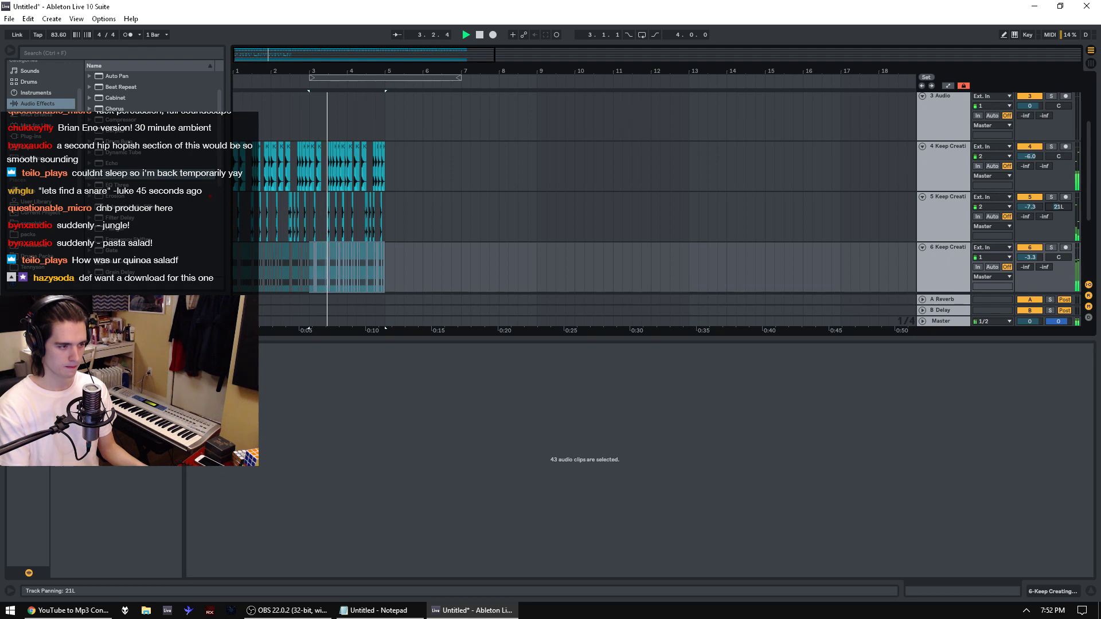
Step: Delete audio track 8 and remove everything after 5.1.1 from the long clip on track 7
scroll(1091, 145, "down", 3)
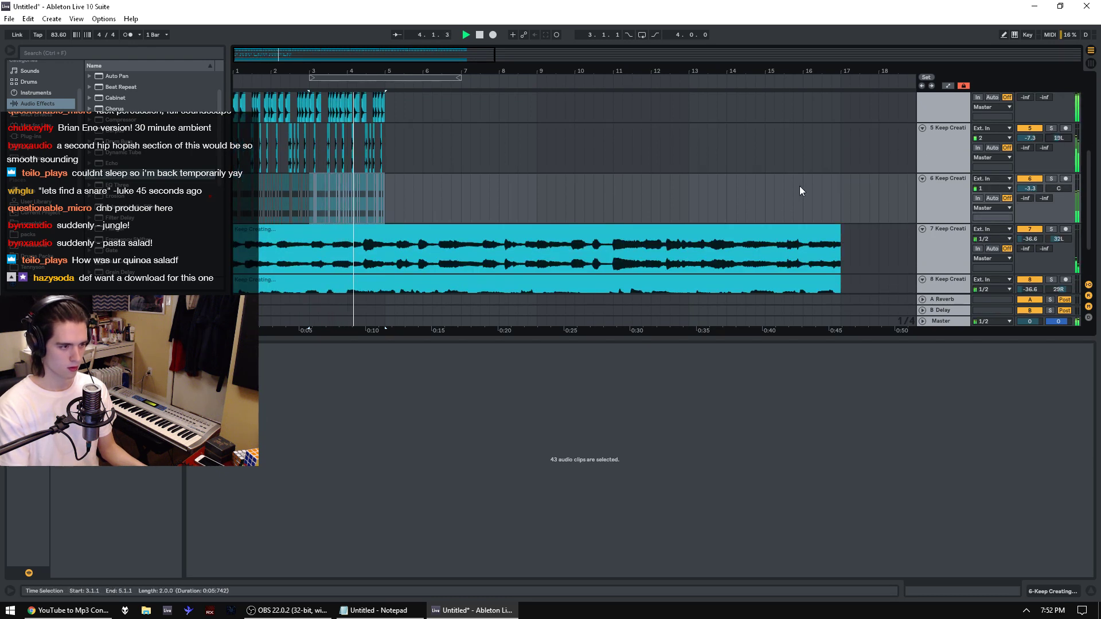
scroll(831, 188, "down", 3)
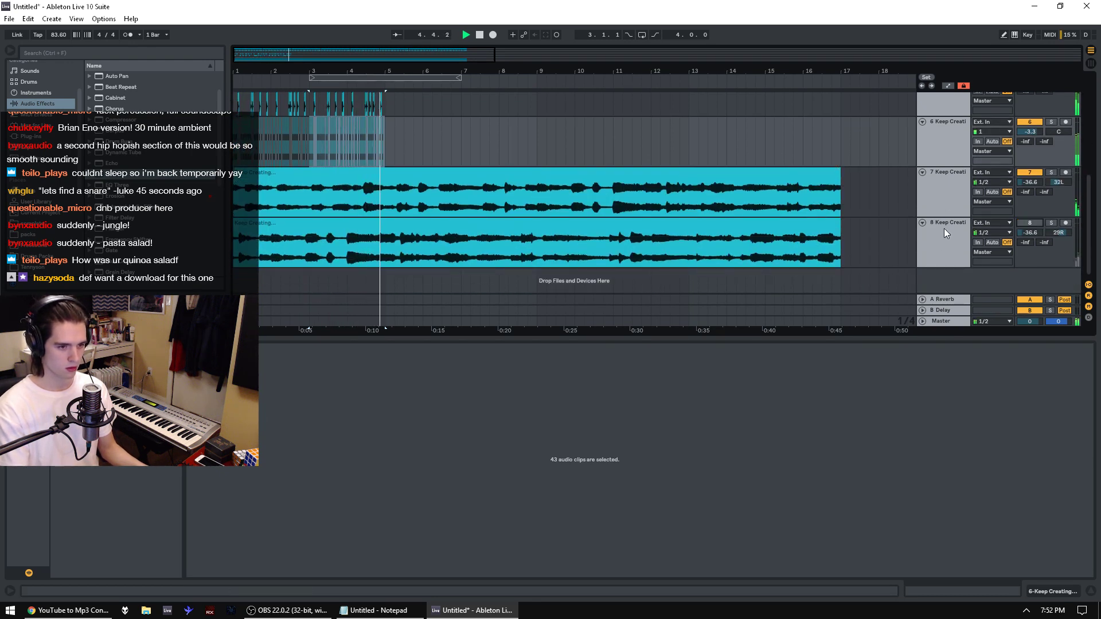
left_click(943, 228)
key("Delete")
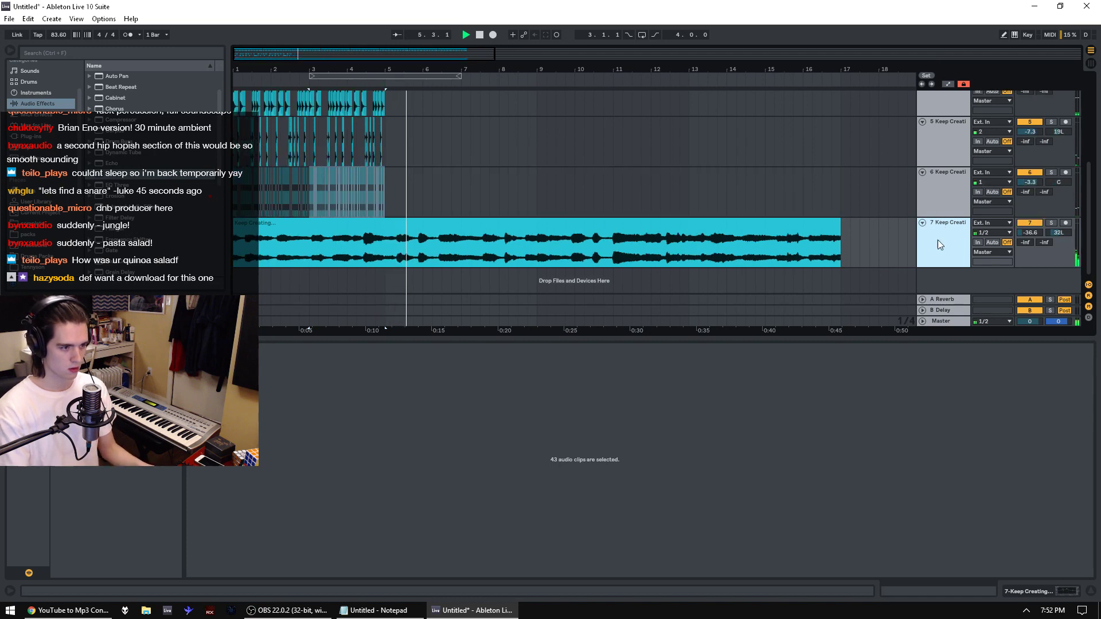
left_click(651, 252)
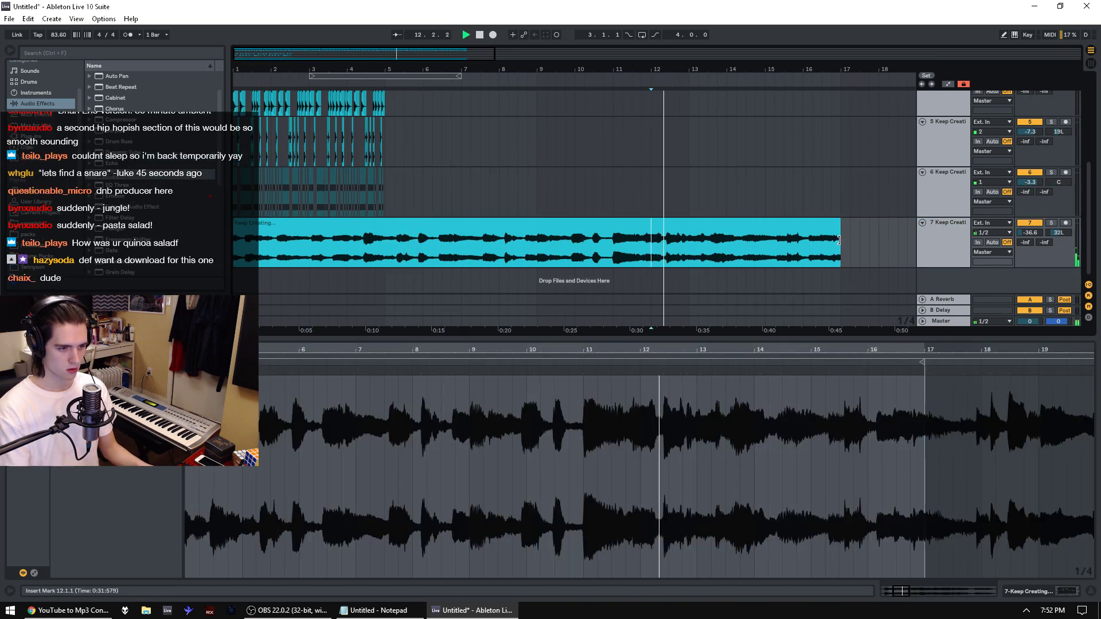
left_click_drag(838, 240, 378, 255)
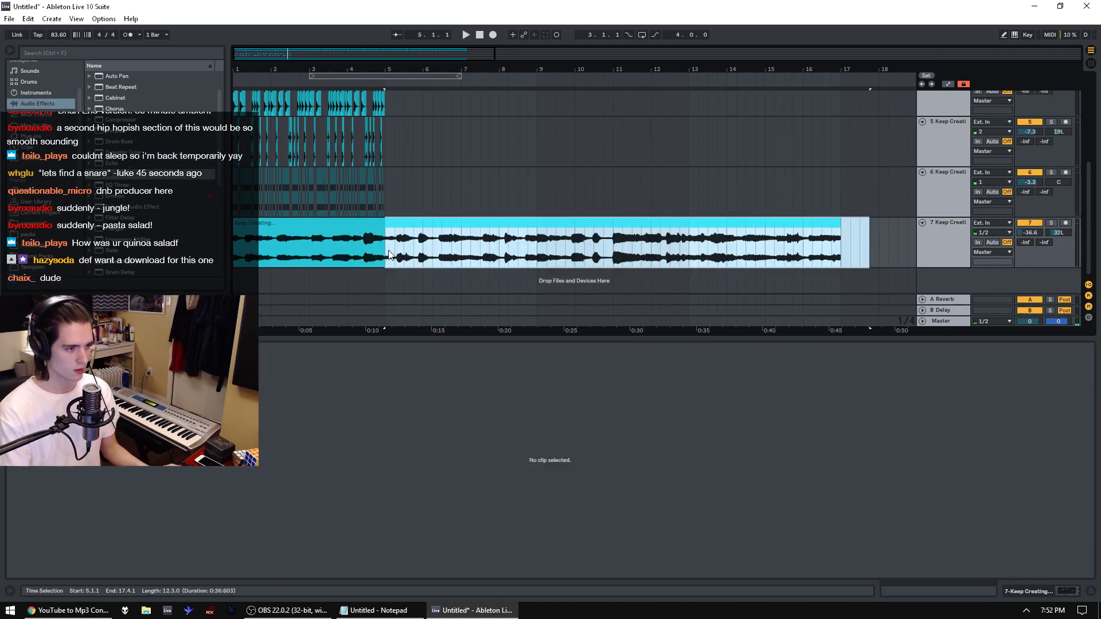
left_click(943, 229)
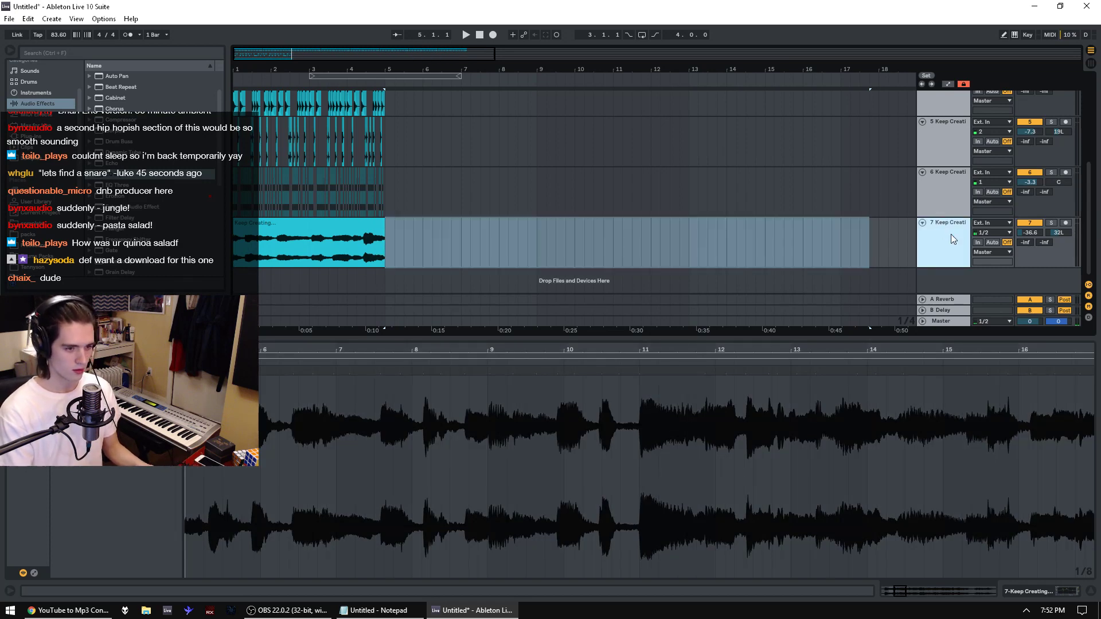
key("ctrl+t")
right_click(947, 270)
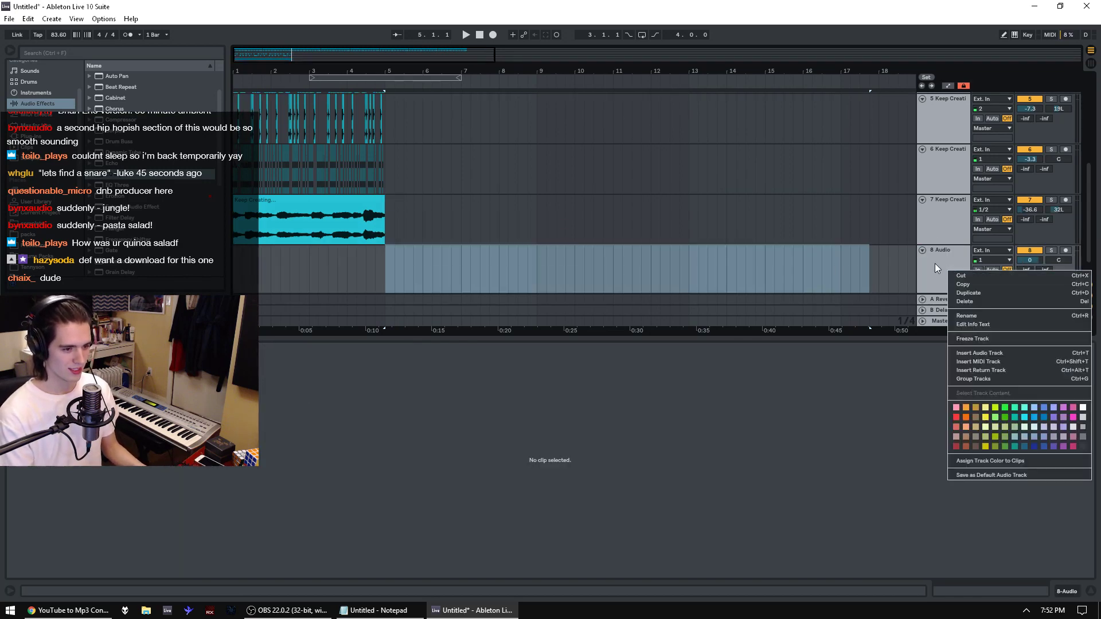
left_click(934, 263)
key("ctrl+z")
Step: Duplicate track 7 together with its four-bar clip
left_click_drag(441, 240, 176, 239)
right_click(940, 229)
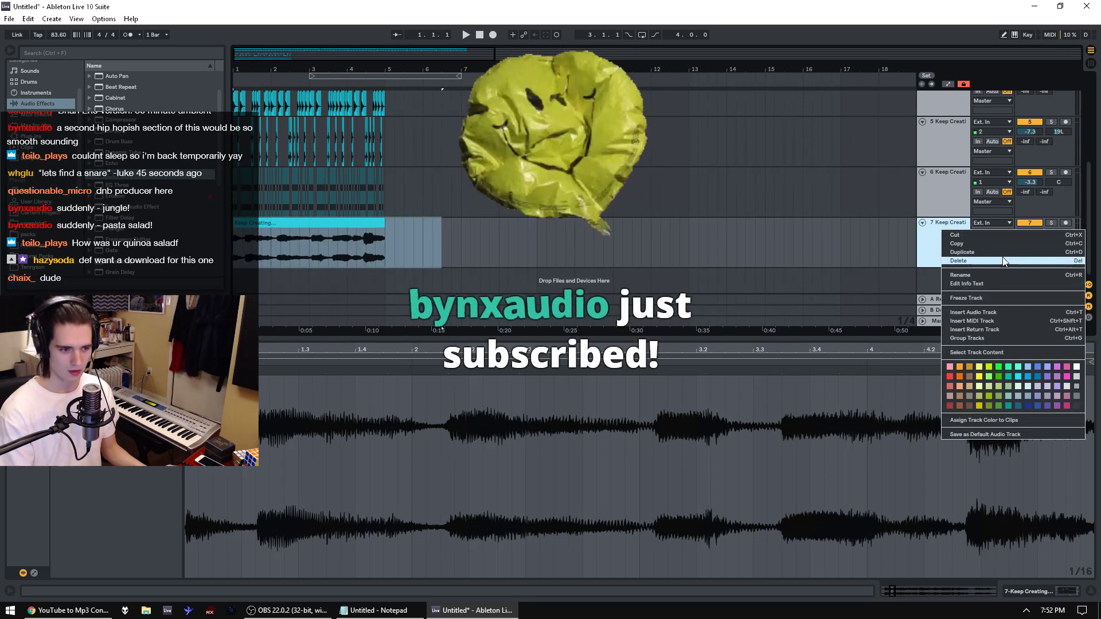
left_click(986, 251)
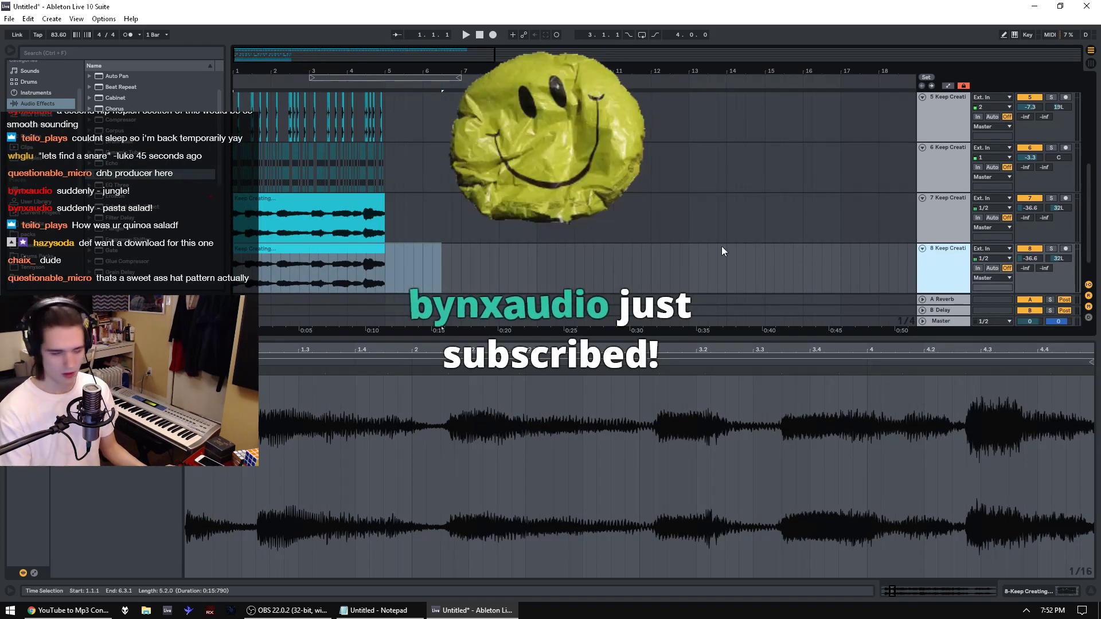
Step: Freeze the duplicated track 8 and flatten it to render its effects into the audio
left_click(332, 248)
double_click(973, 265)
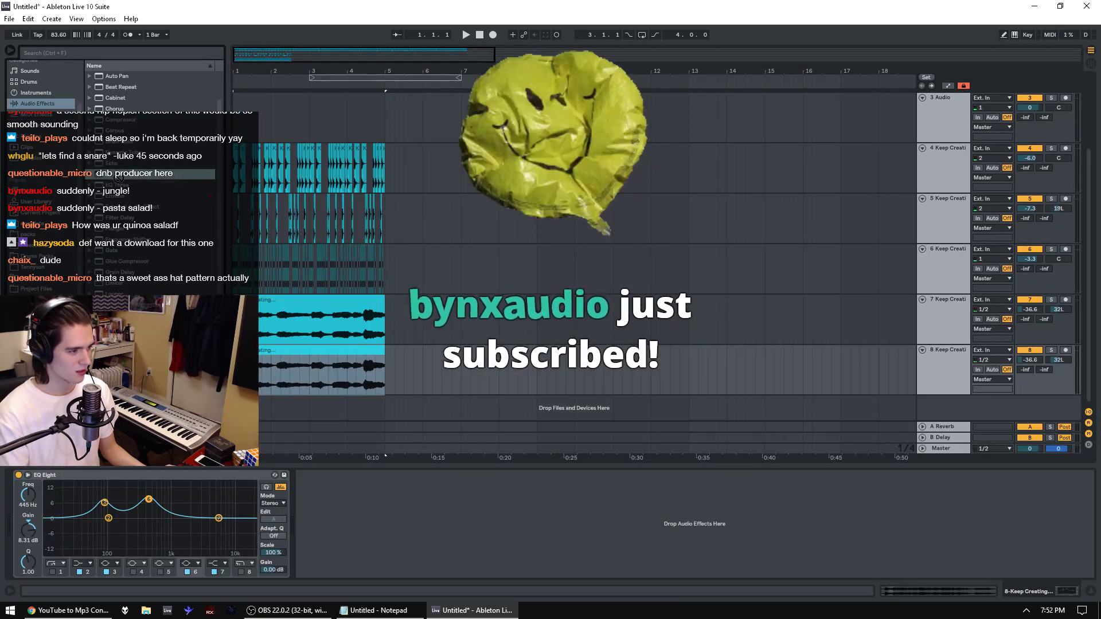
right_click(958, 367)
left_click(999, 435)
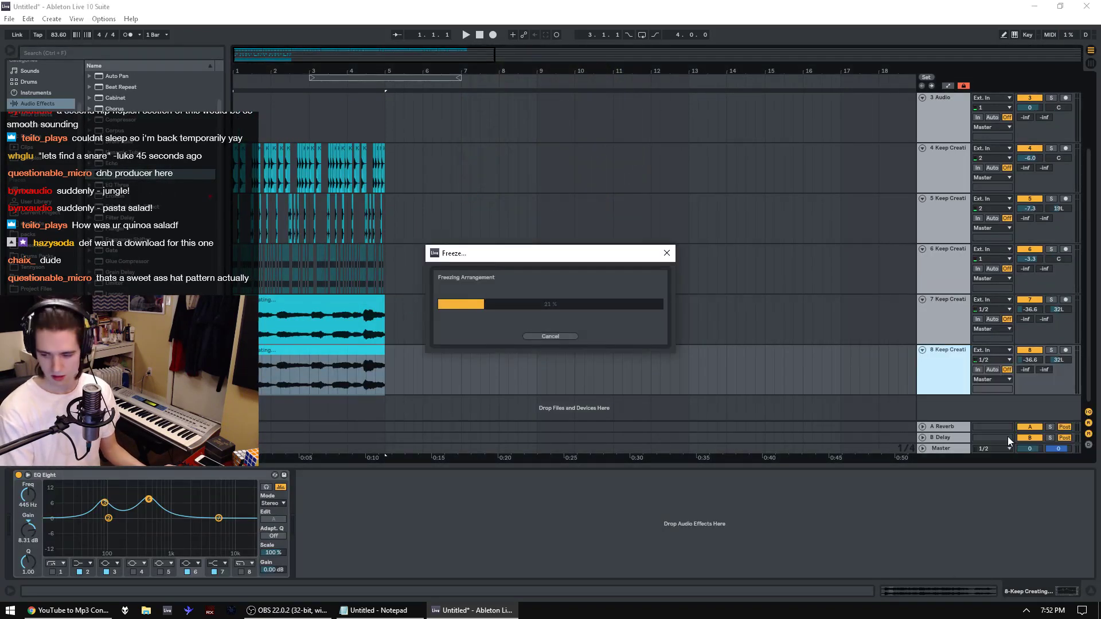
right_click(949, 381)
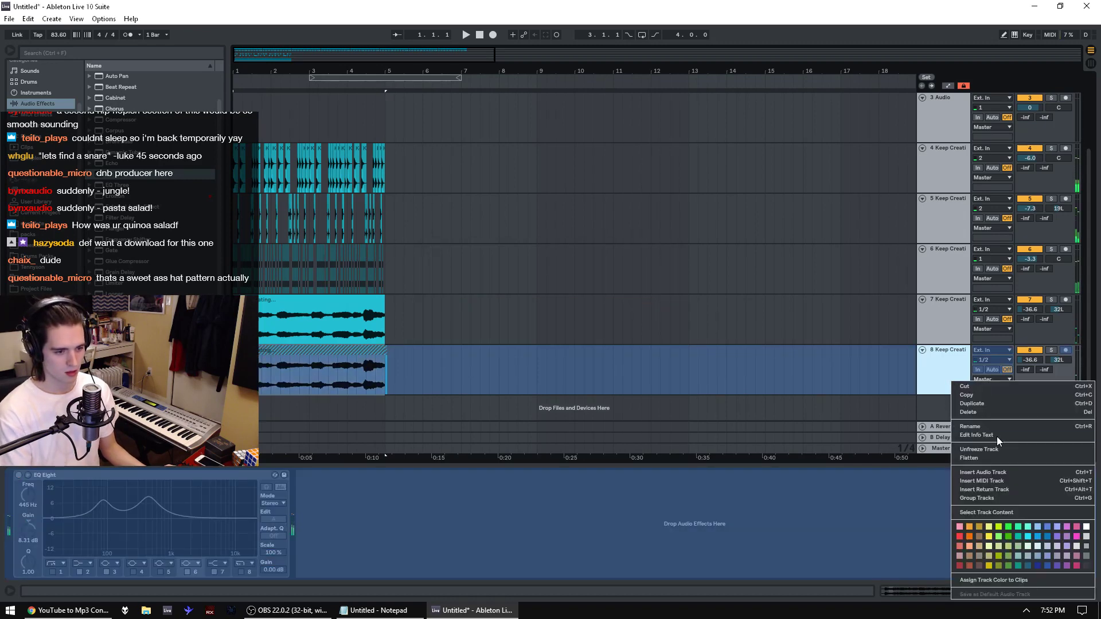
left_click(998, 448)
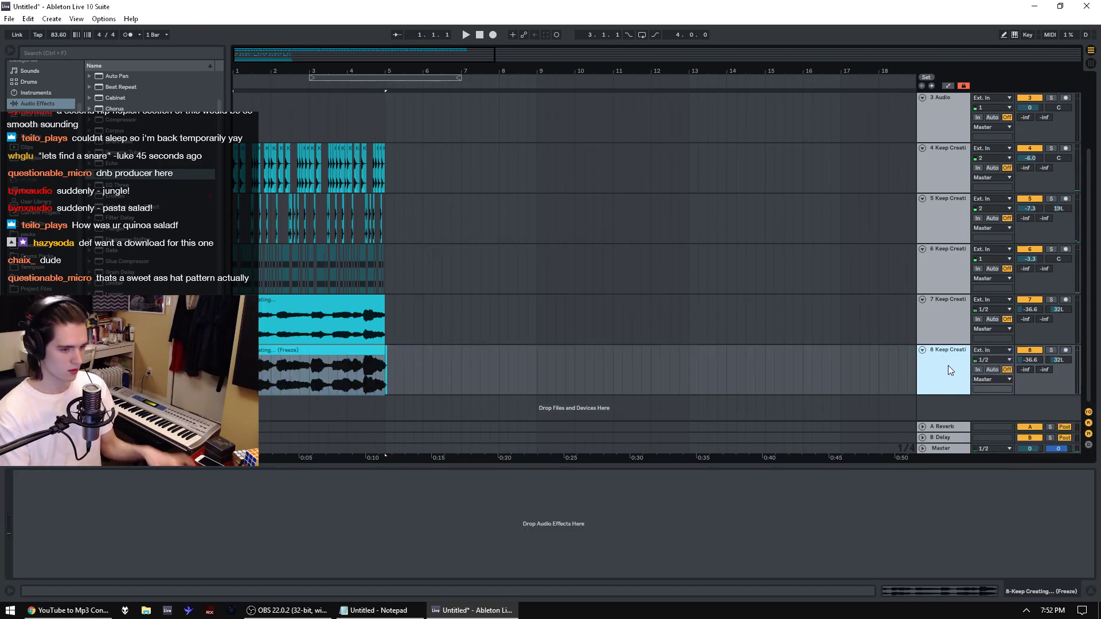
Step: Load the flattened track 8 clip into a Sampler on a new MIDI track and lower that track to -17.4 dB
key("ctrl+shift+t")
left_click(24, 115)
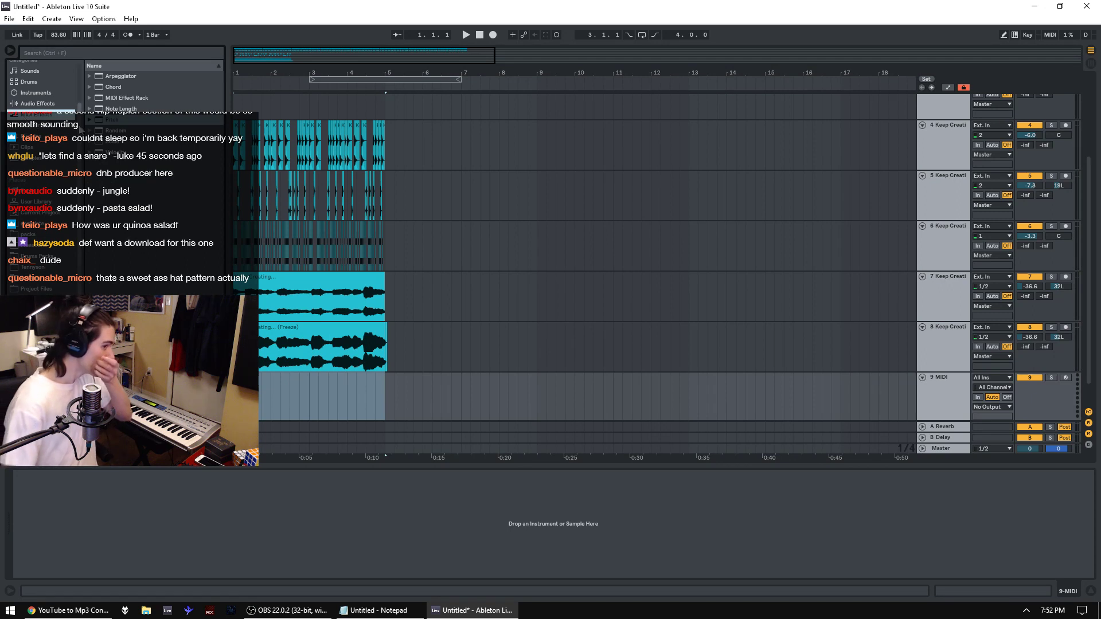
left_click(37, 93)
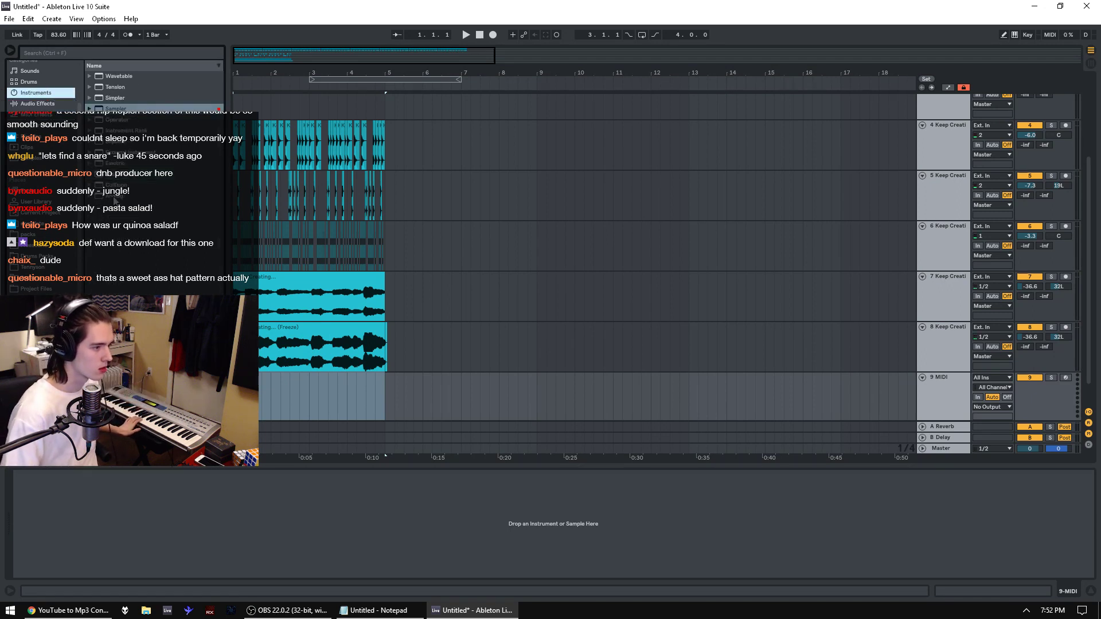
double_click(117, 108)
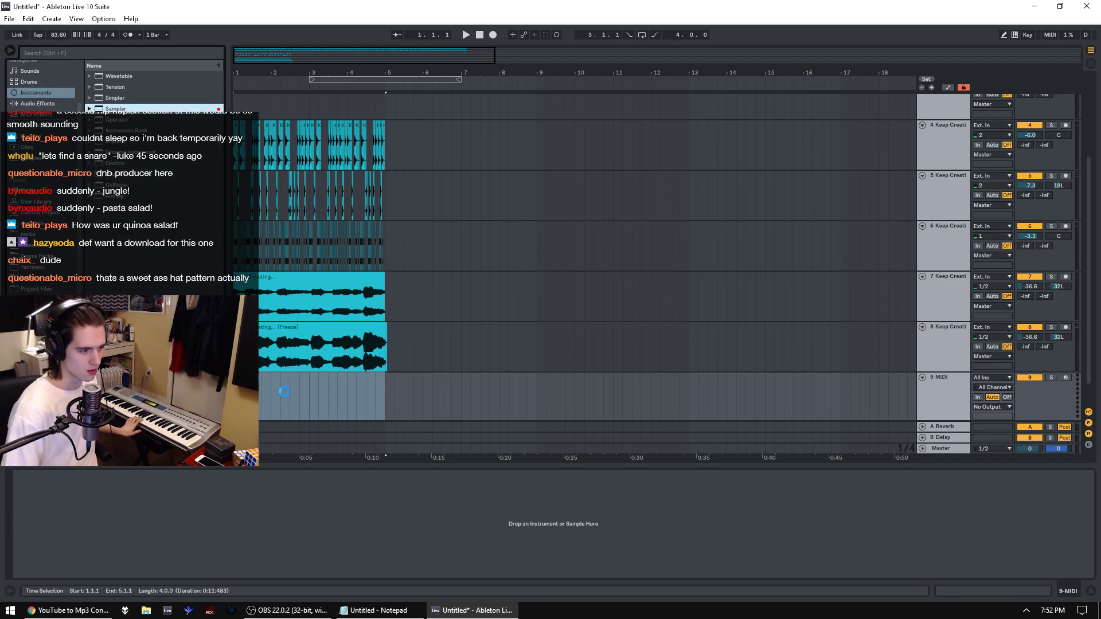
left_click_drag(285, 327, 306, 440)
scroll(946, 308, "down", 2)
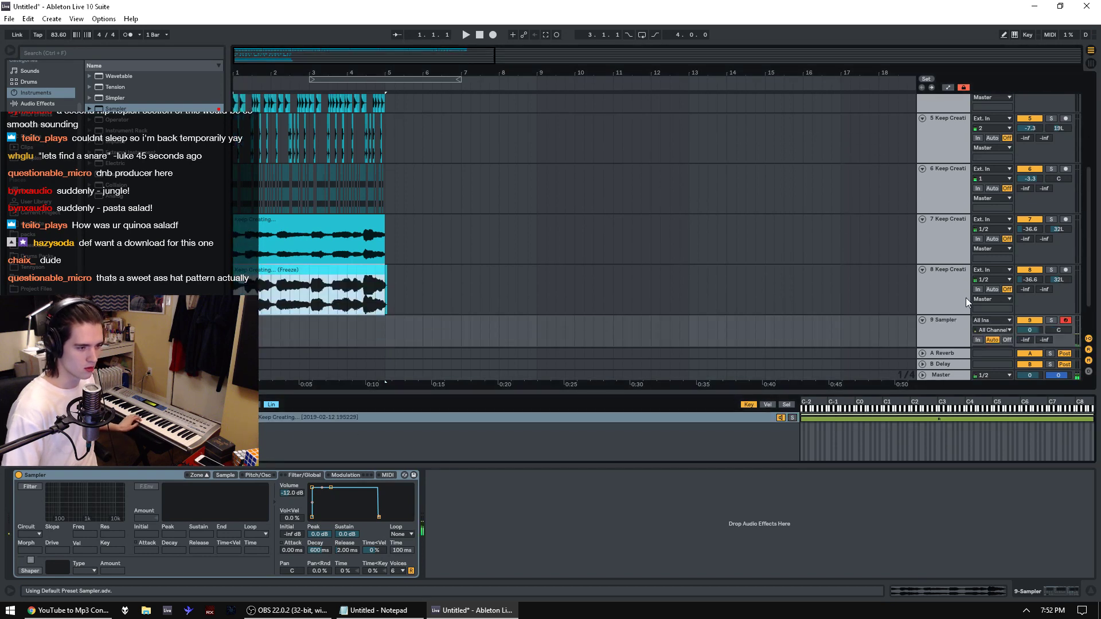
mouse_move(1032, 286)
left_mouse_down()
mouse_move(1032, 304)
mouse_move(1032, 295)
left_mouse_up()
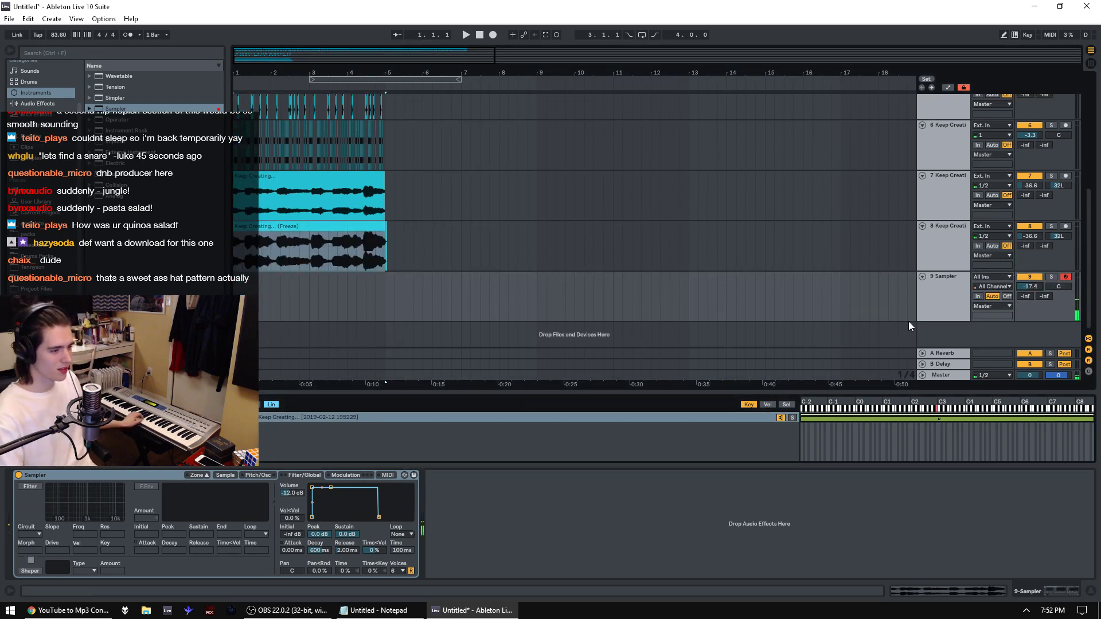
Step: Trim the Sampler's sample to start at 293635 and end at 325835
left_click(226, 476)
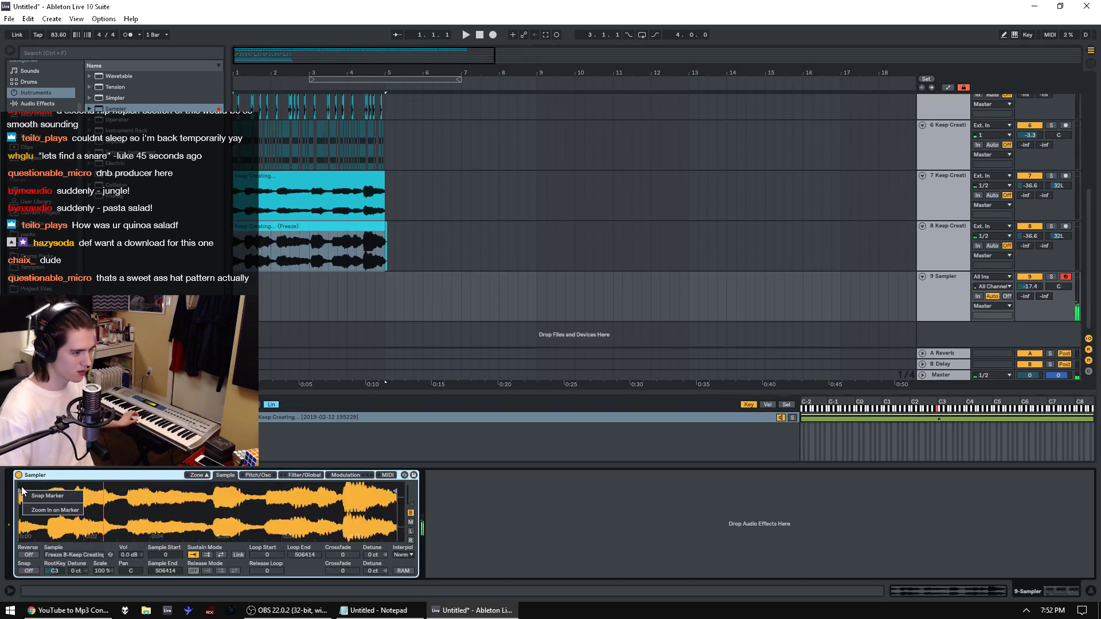
left_click_drag(21, 495, 243, 483)
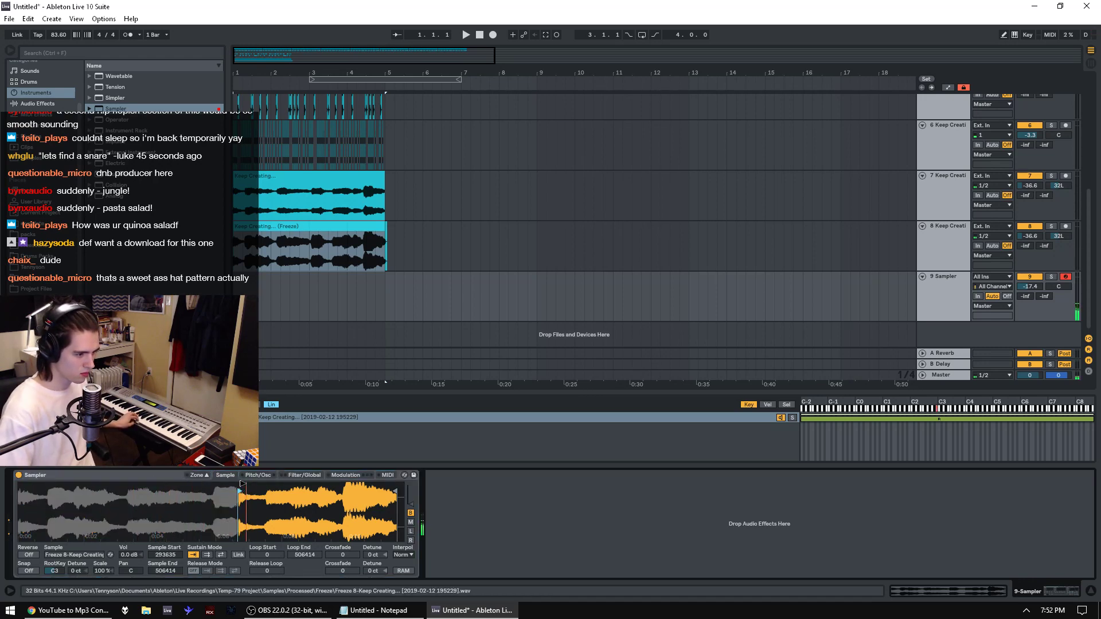
mouse_move(395, 491)
left_mouse_down()
mouse_move(255, 492)
mouse_move(261, 503)
left_mouse_up()
Step: Give the Sampler a back-and-forth sustain loop from 307433 to 325159 with a crossfade of 3175
left_click(207, 555)
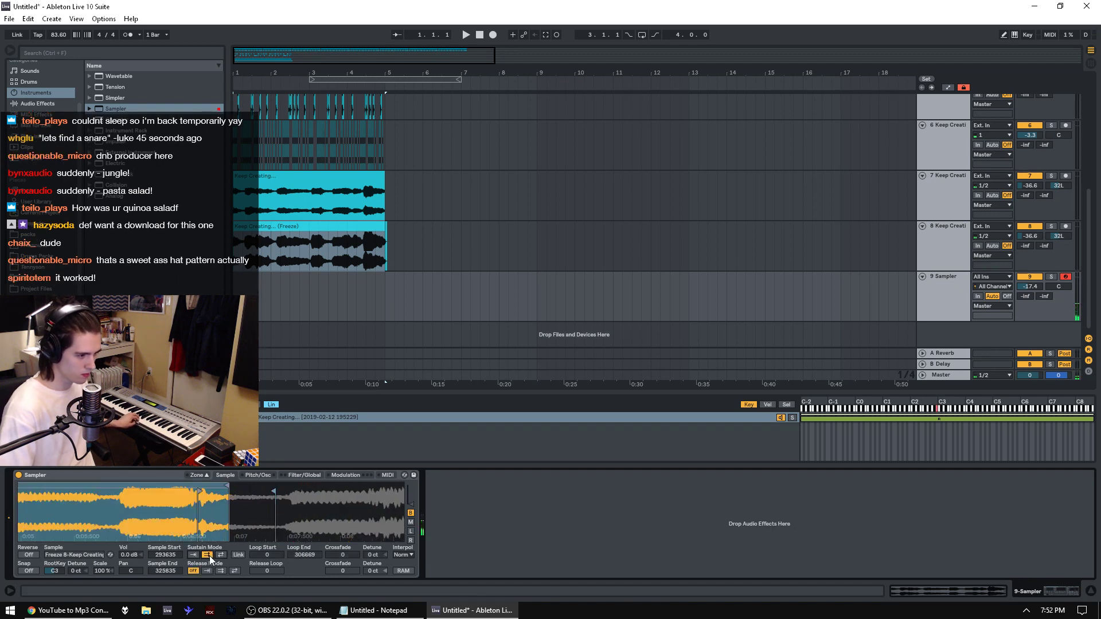
left_click_drag(147, 530, 143, 504)
mouse_move(46, 495)
left_mouse_down()
mouse_move(38, 488)
mouse_move(242, 488)
mouse_move(248, 514)
mouse_move(313, 487)
left_mouse_up()
left_click_drag(220, 485, 257, 485)
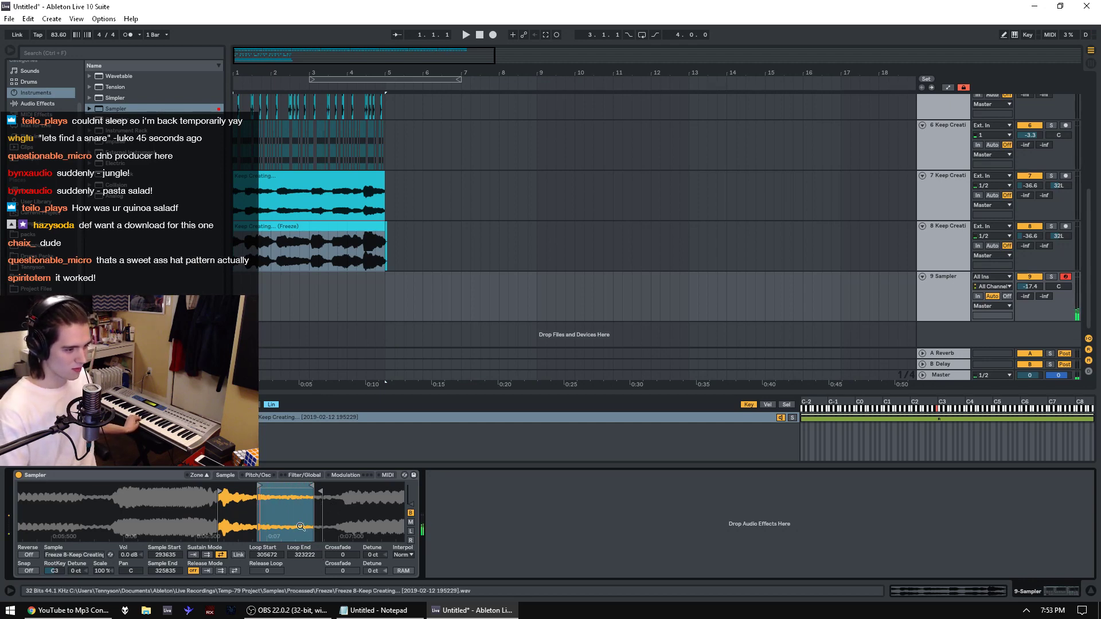
left_click_drag(312, 485, 319, 487)
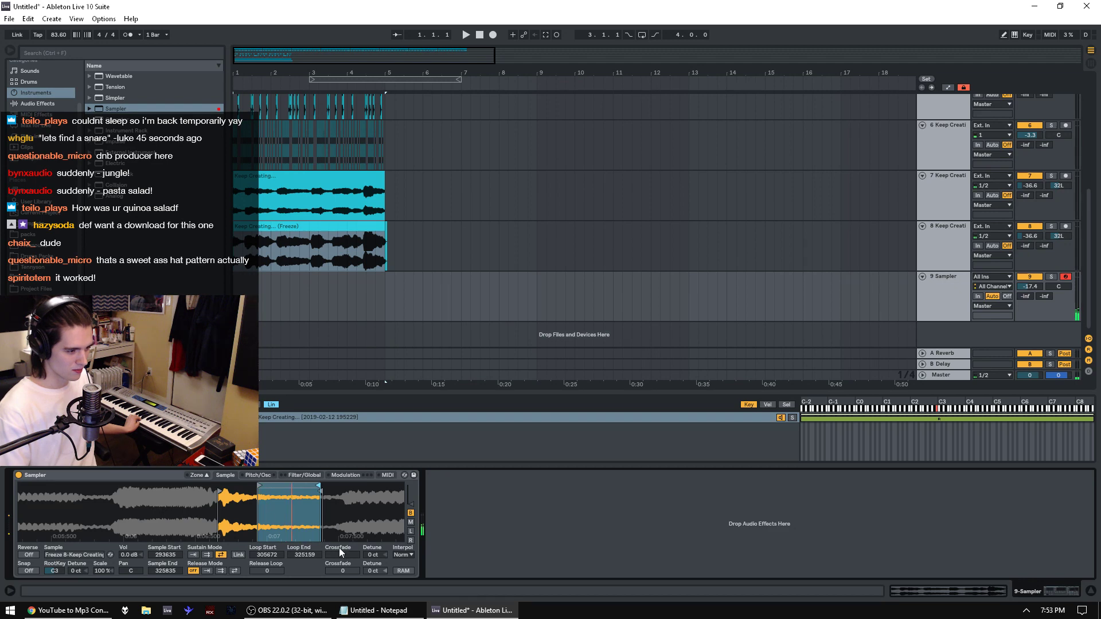
left_click_drag(342, 554, 342, 539)
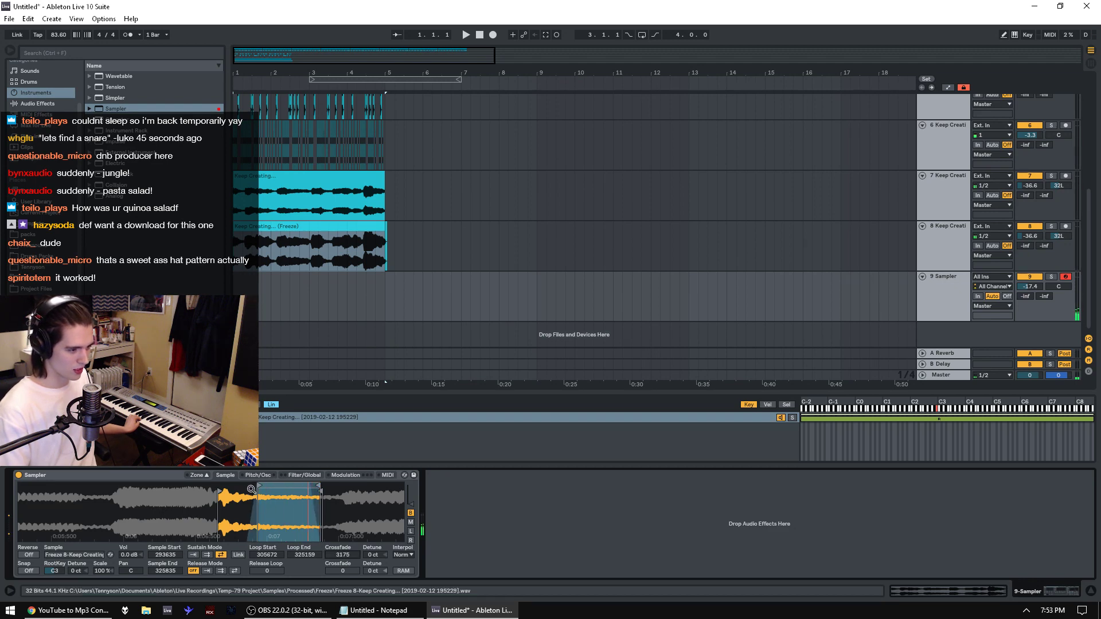
left_click_drag(259, 485, 264, 485)
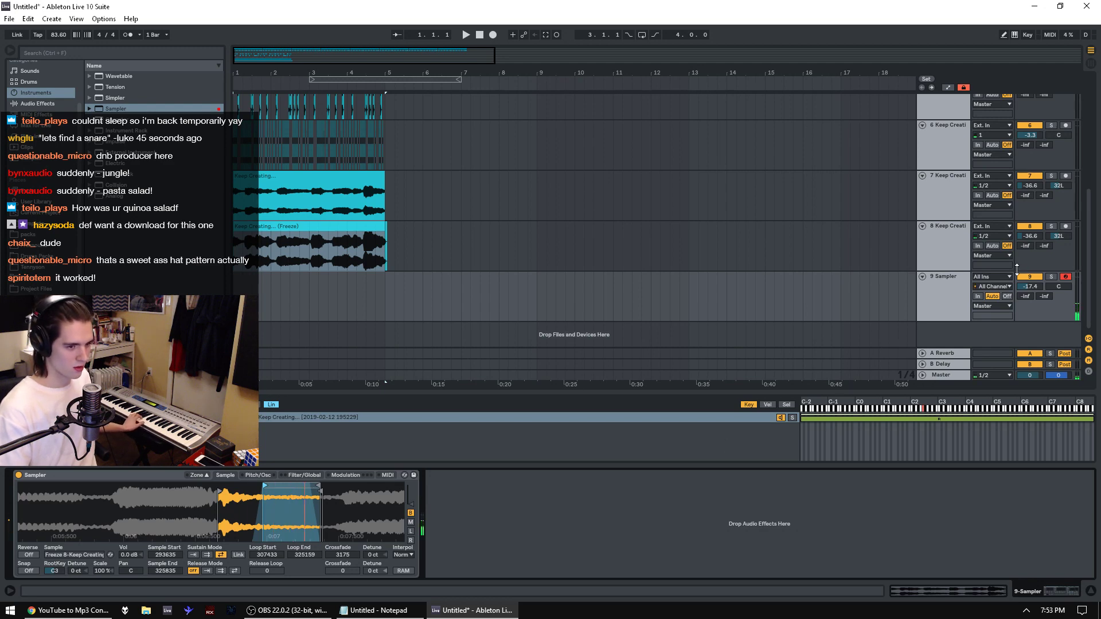
Step: Add the AIRSpectral effect after the Sampler and raise track 9's volume to -9.1 dB
left_click_drag(1034, 286, 1034, 282)
left_click(303, 475)
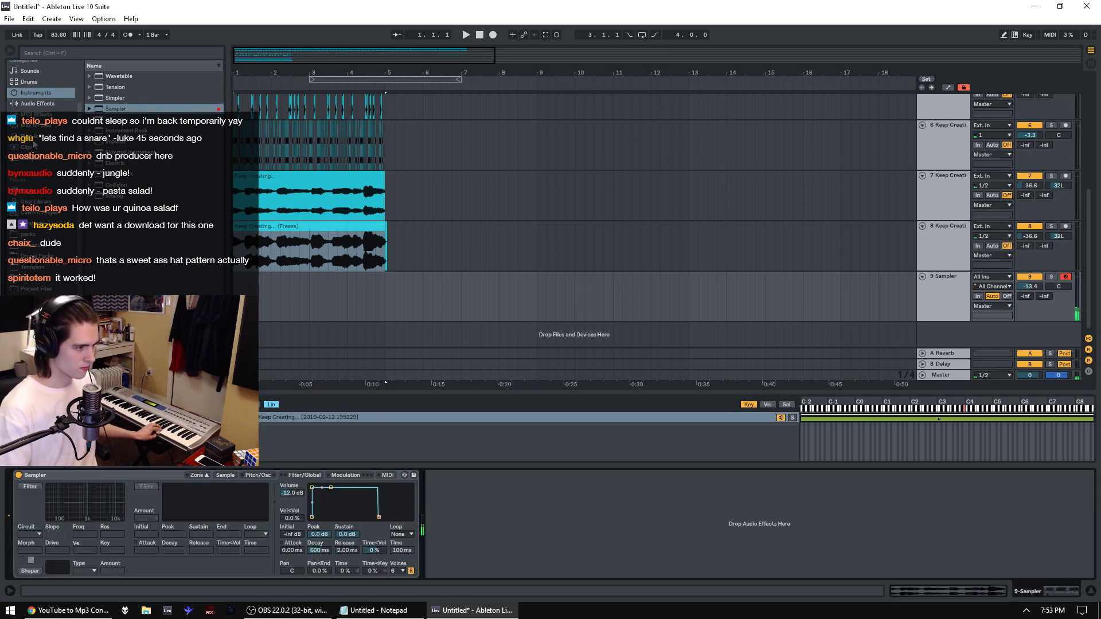
left_click(46, 103)
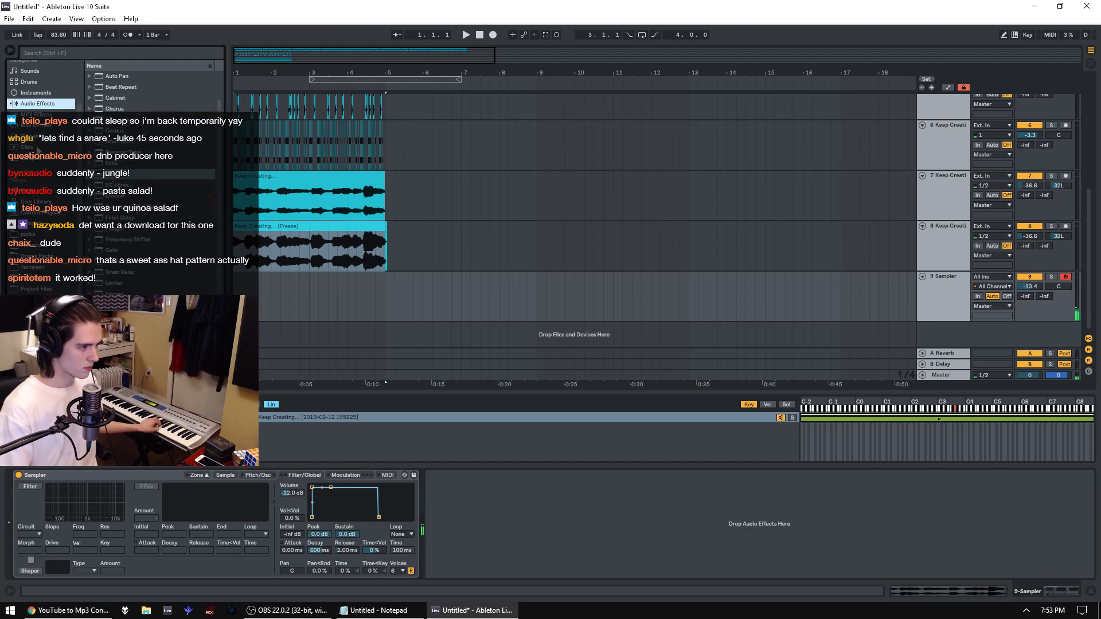
left_click(33, 138)
left_click_drag(127, 129, 499, 523)
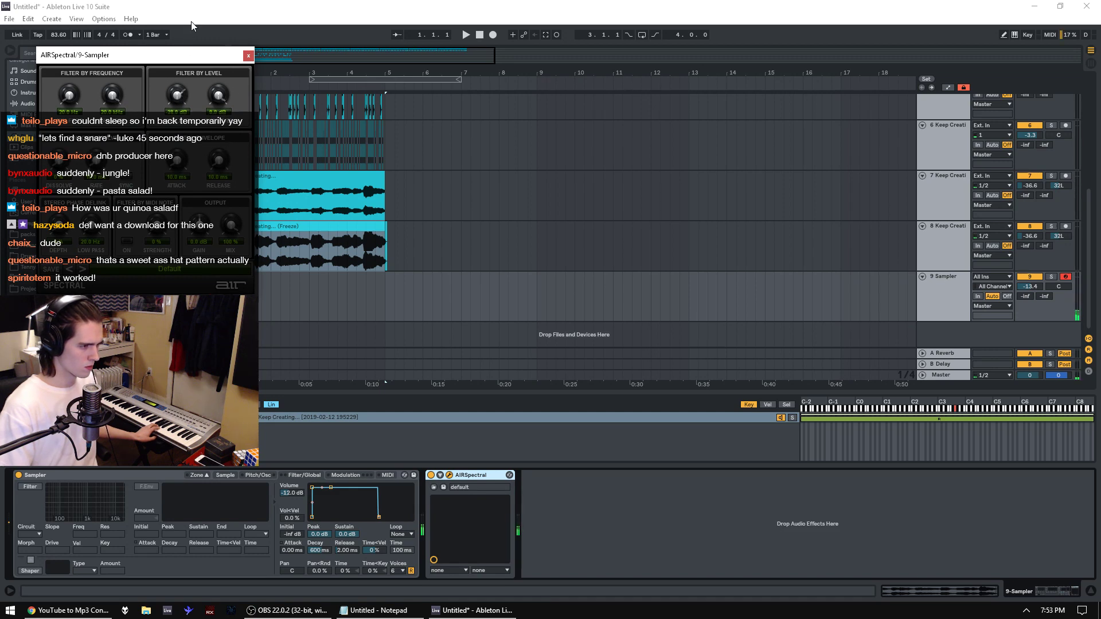
left_click(1043, 266)
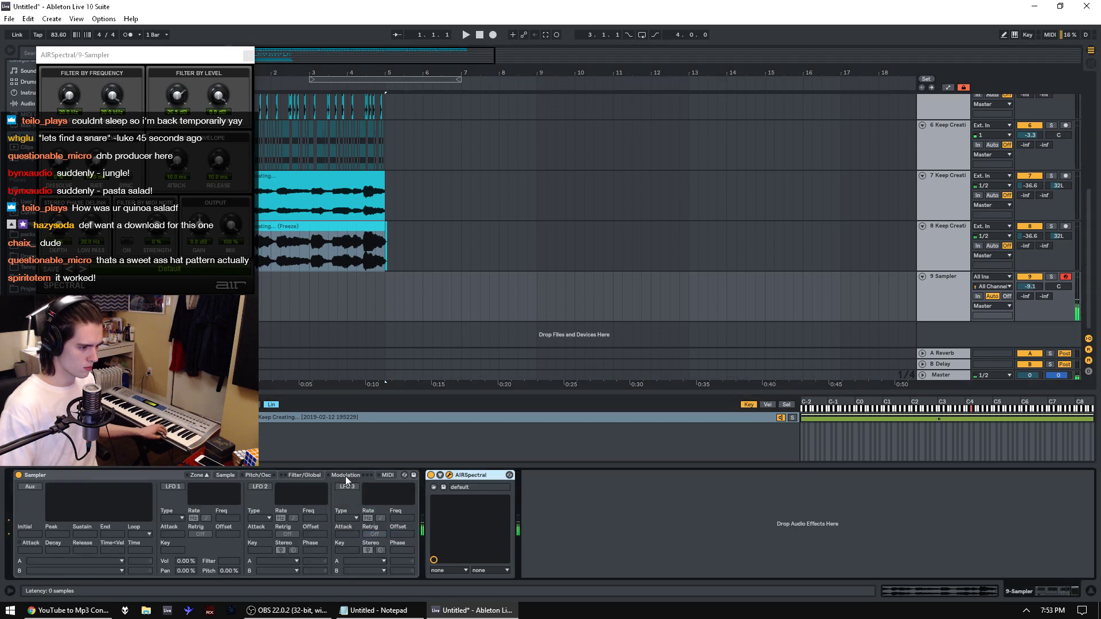
Step: Set the Sampler's volume envelope to a 12.8 s release and 140 ms attack, and close the AIRSpectral window
left_click_drag(346, 550, 346, 504)
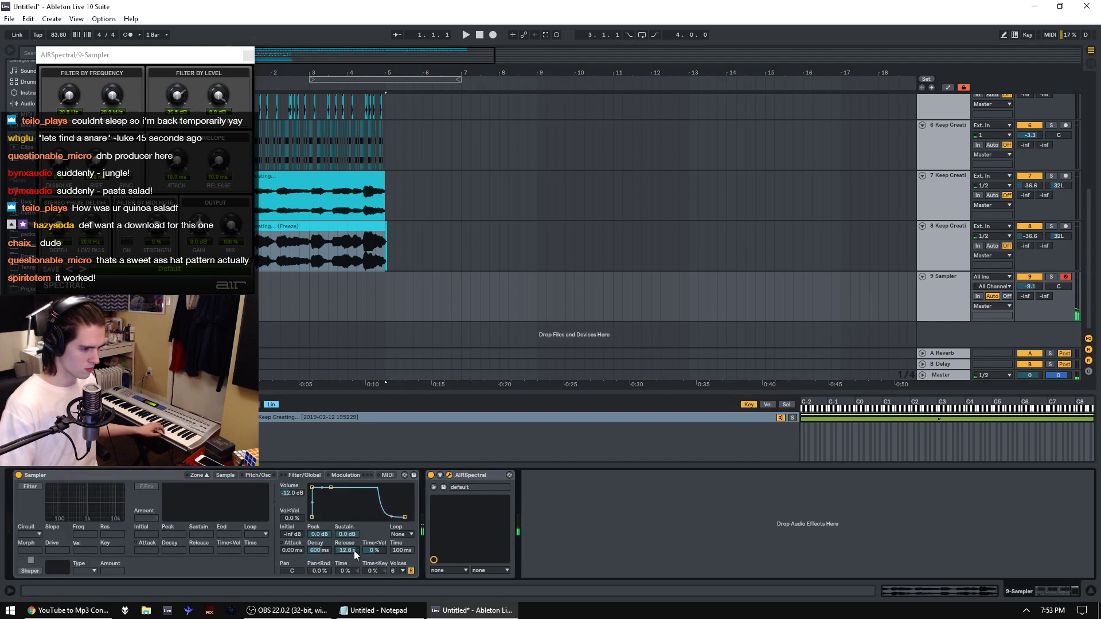
left_click_drag(291, 549, 291, 519)
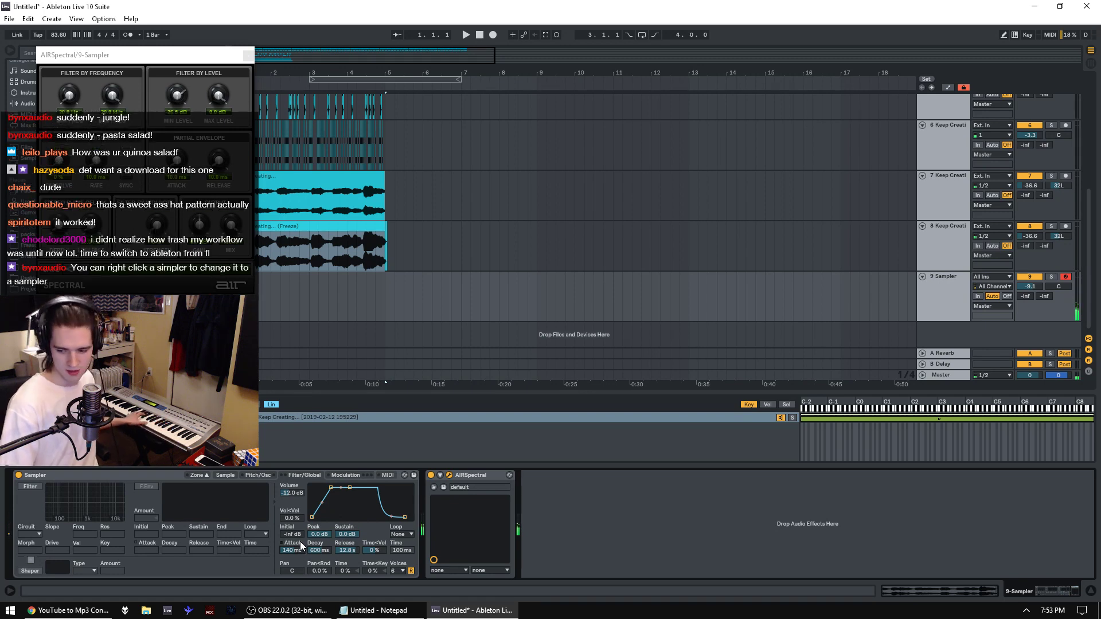
left_click(247, 55)
left_click(296, 212)
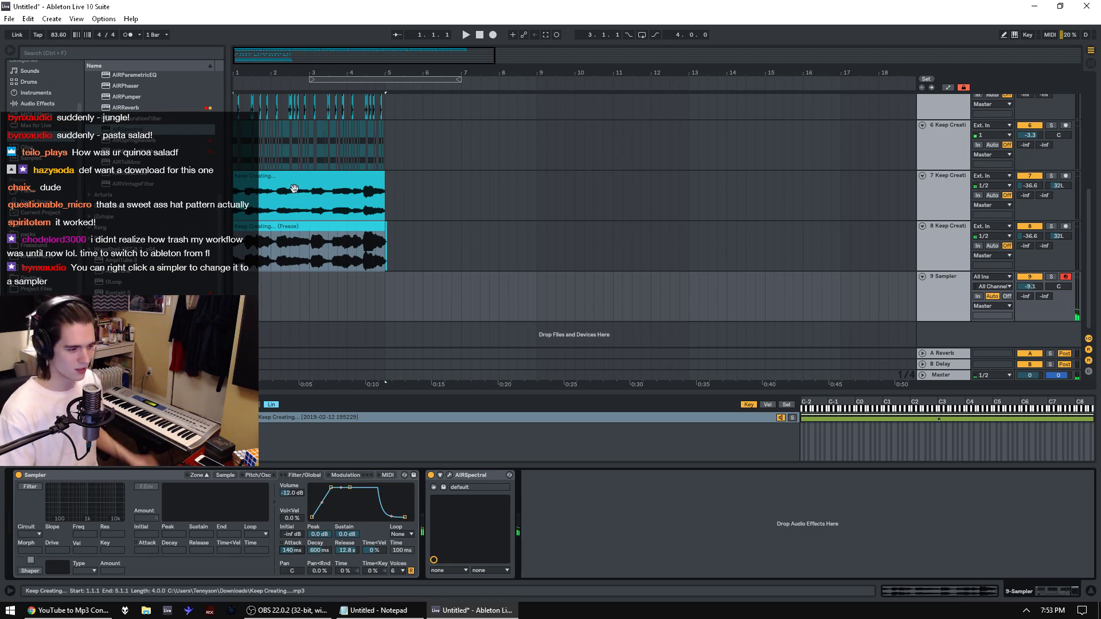
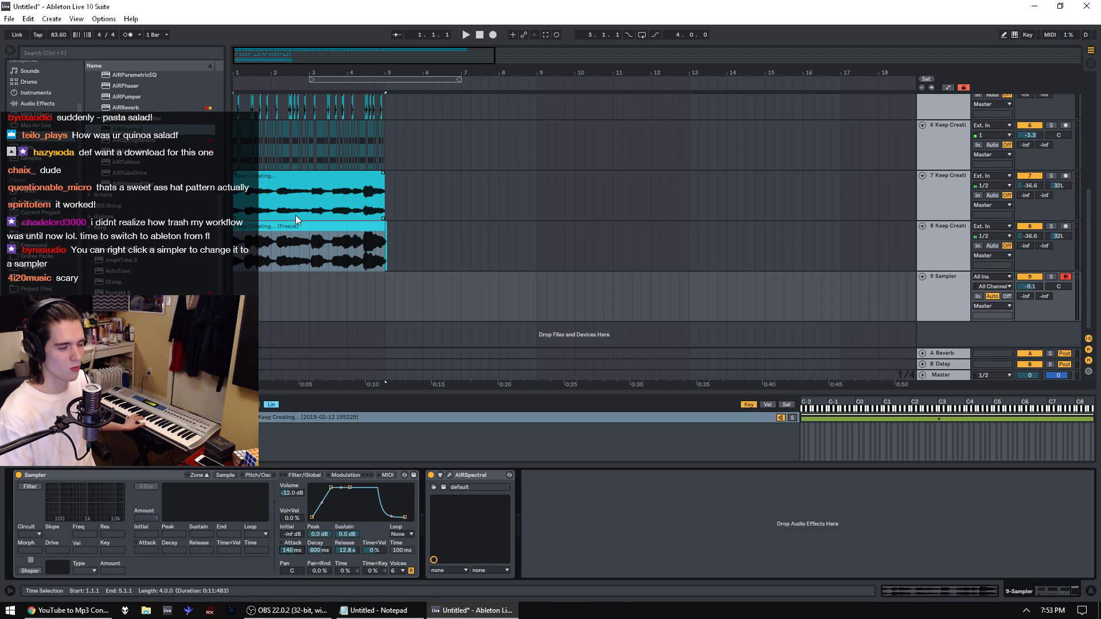
left_click_drag(242, 71, 175, 202)
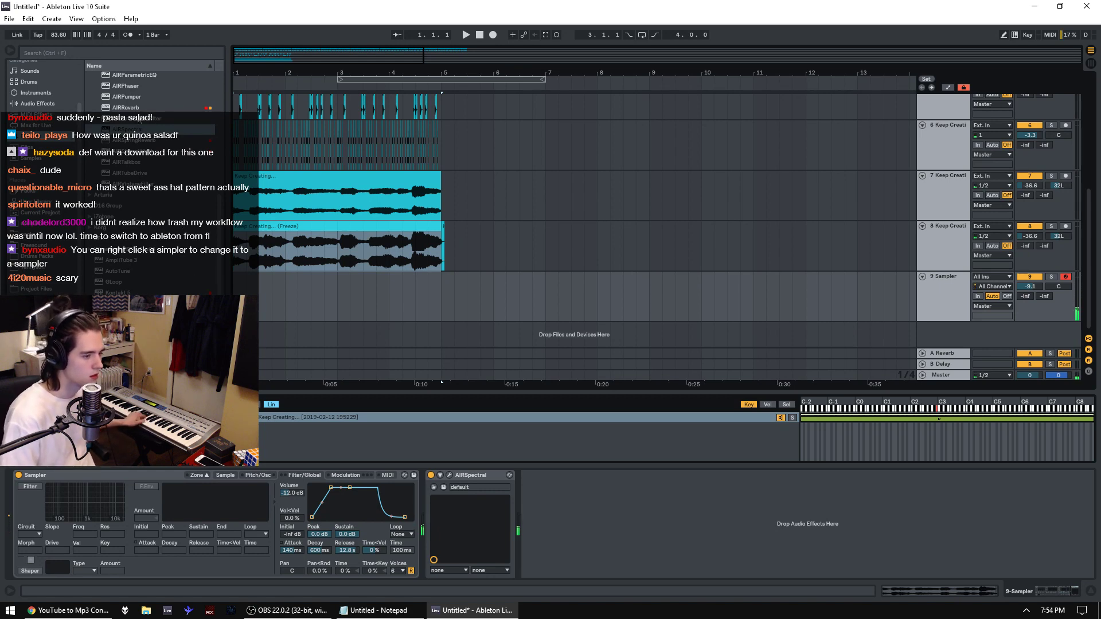
Step: Raise the Sampler track's volume to -6.5 dB and set the volume envelope's release to 2.49 s
left_click_drag(1030, 287, 1030, 278)
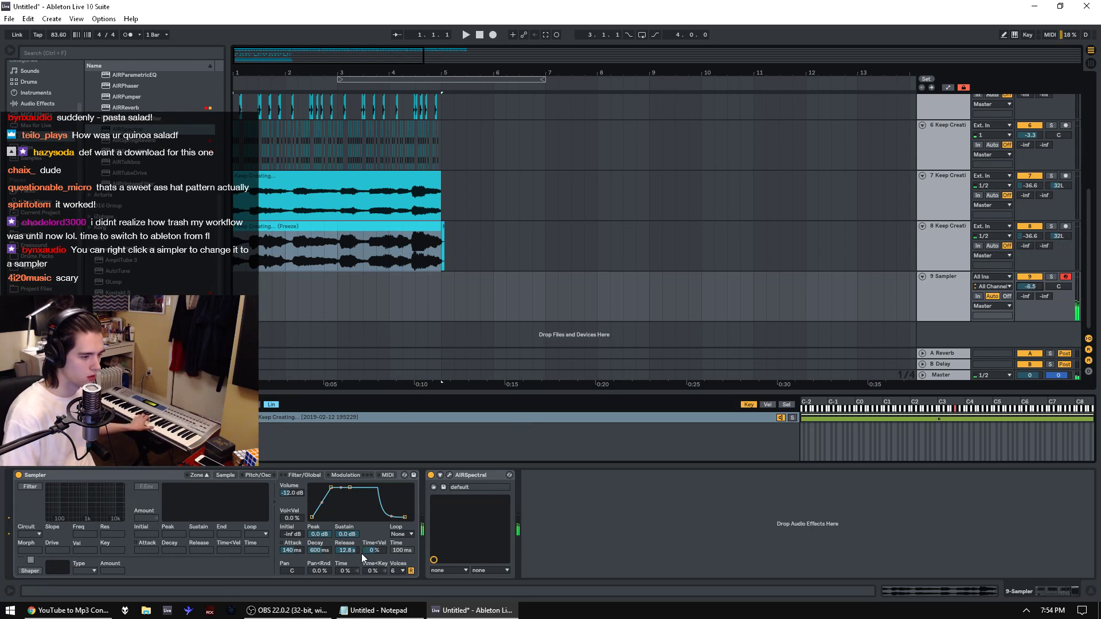
left_click_drag(347, 550, 347, 564)
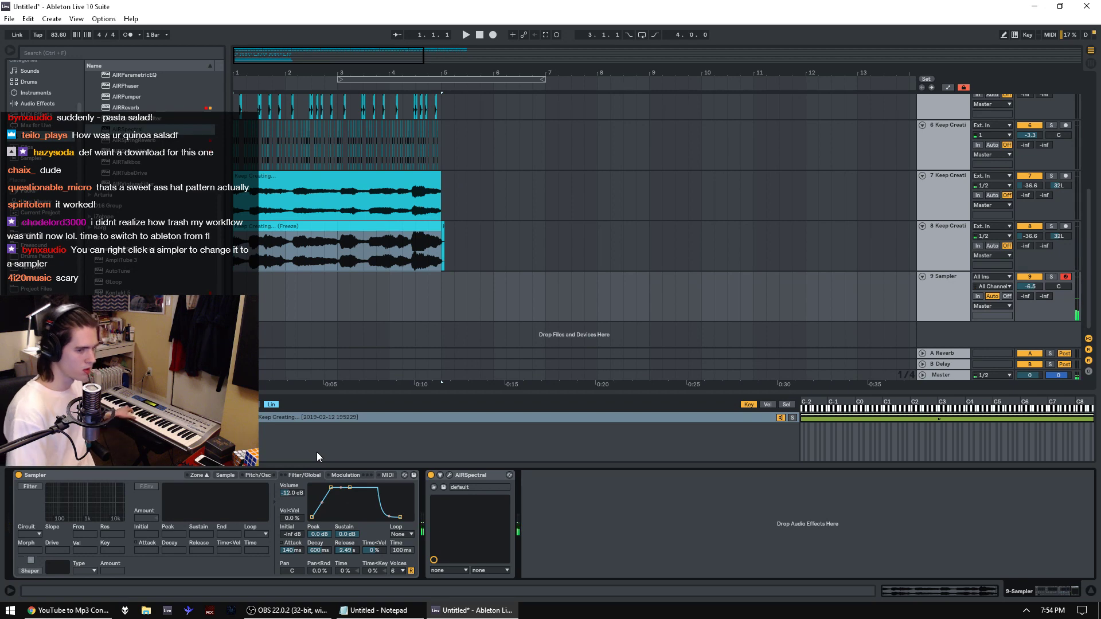
Step: Delete the frozen clip from track 8 and audition the remaining arrangement
left_click_drag(258, 70, 258, 29)
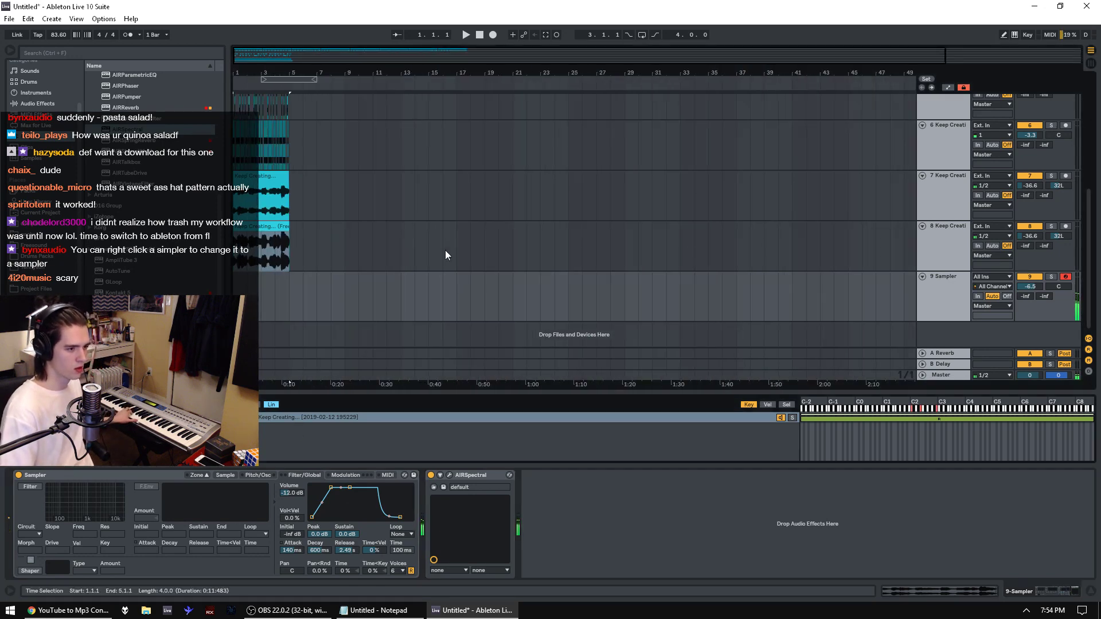
left_click_drag(345, 243, 152, 227)
key("Delete")
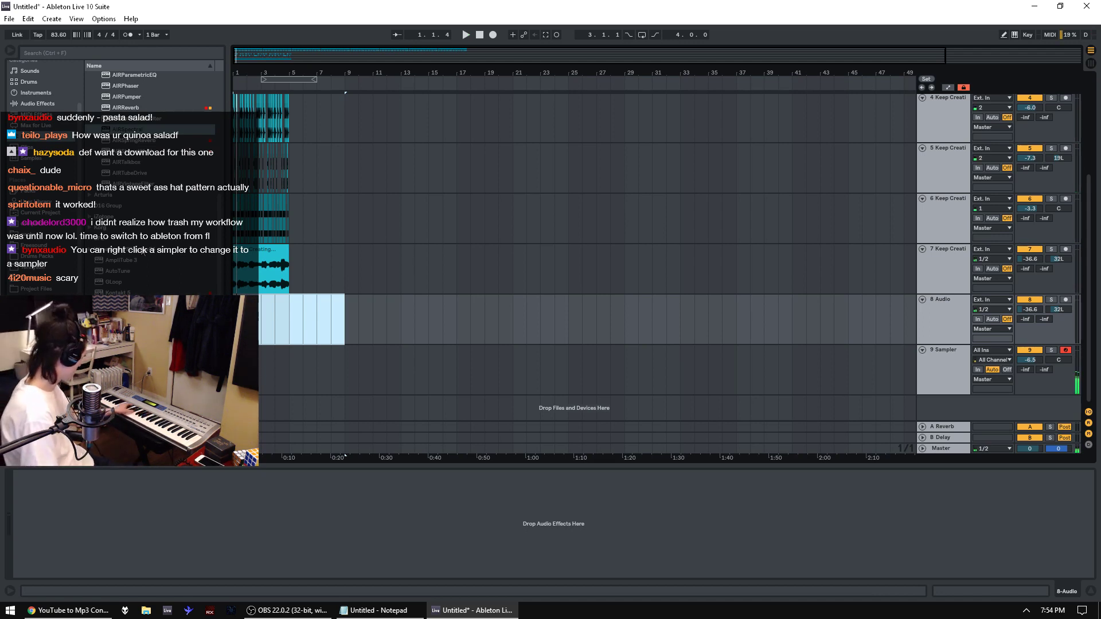
key("space")
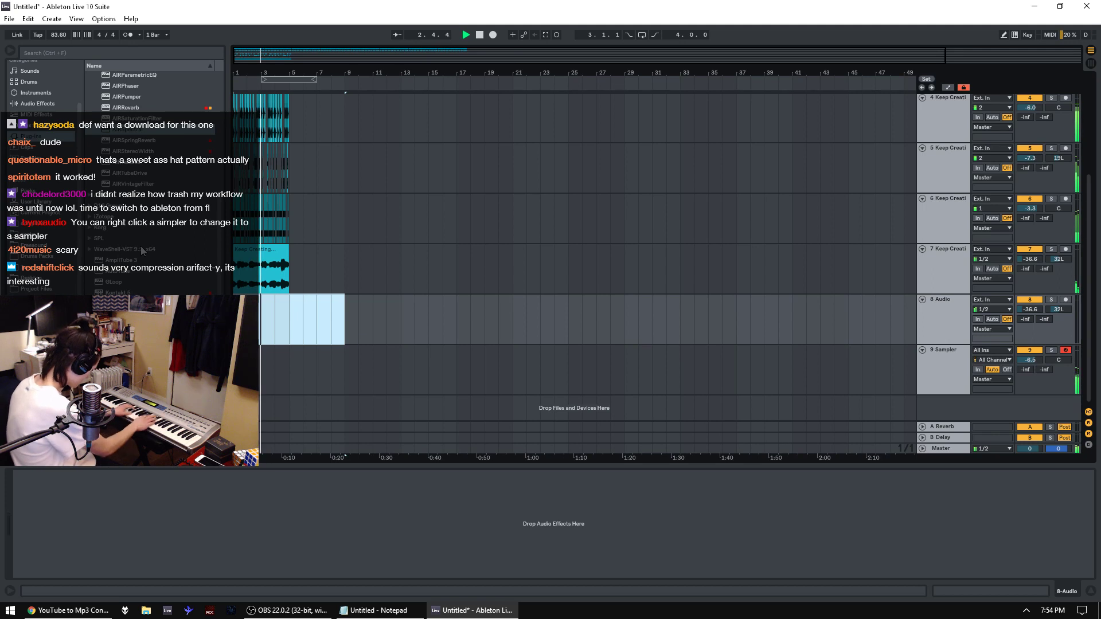
key("space")
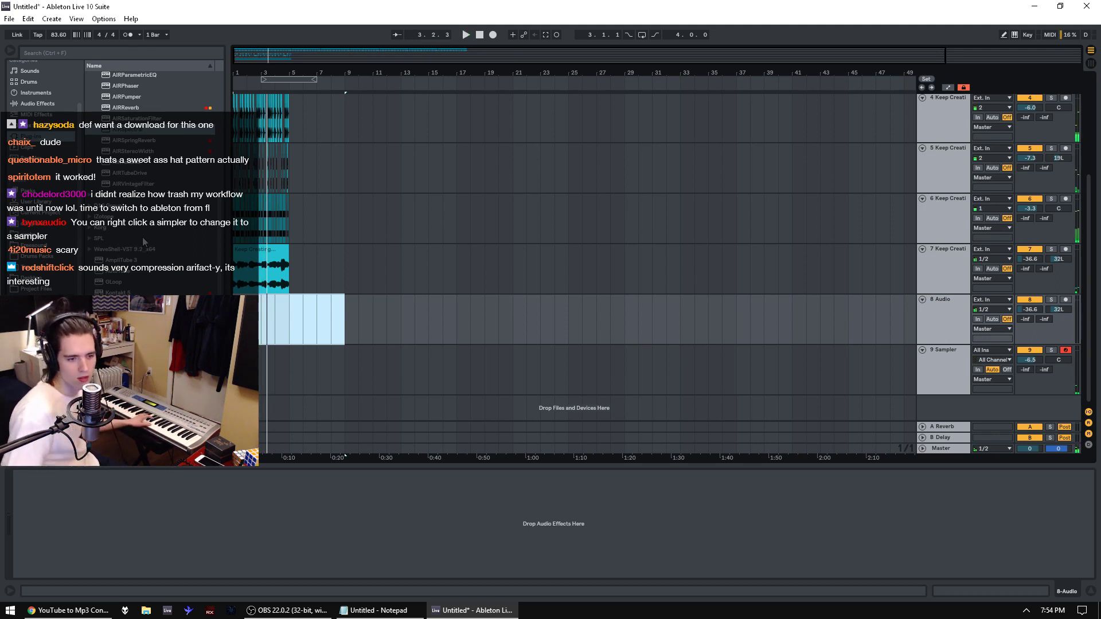
Step: Remove the AIRSpectral effect from the Sampler track and audition the Sampler with the beat
double_click(926, 362)
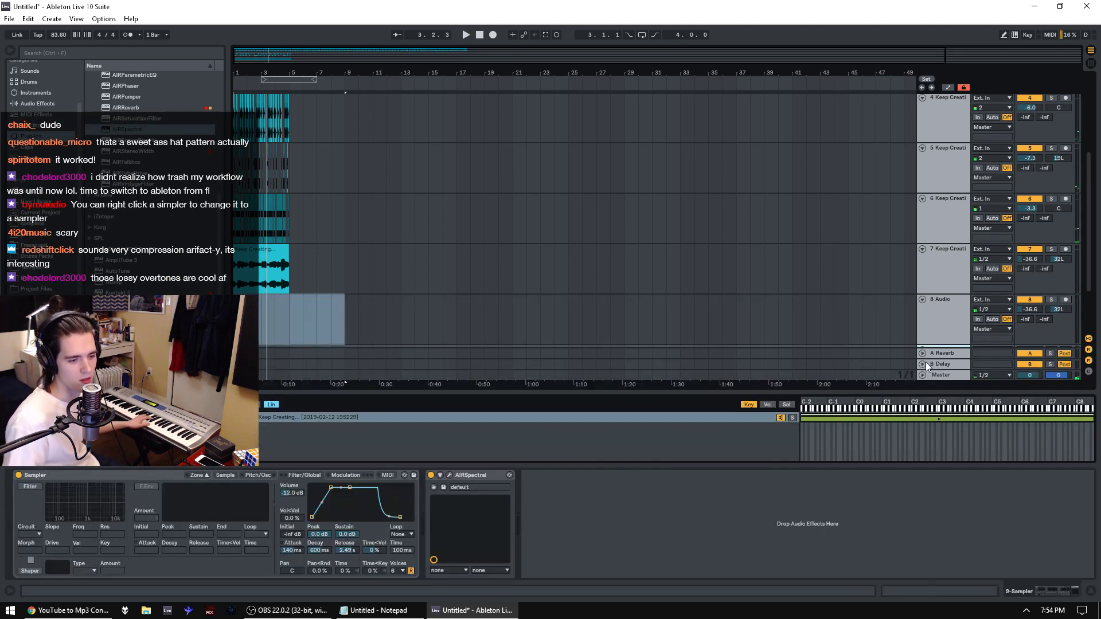
left_click(466, 476)
key("Delete")
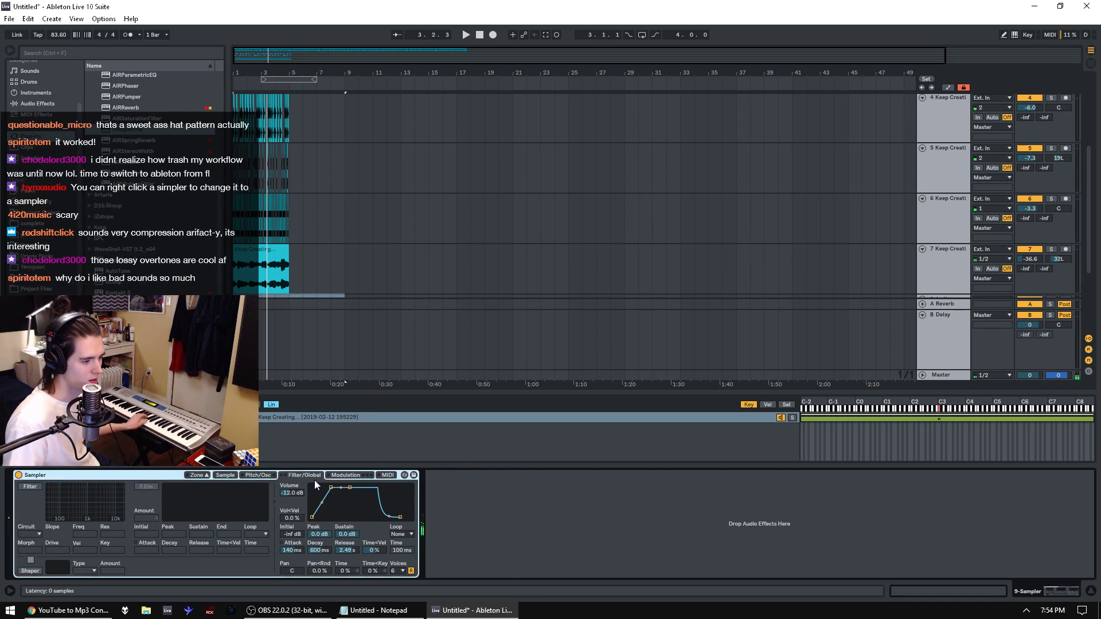
key("space")
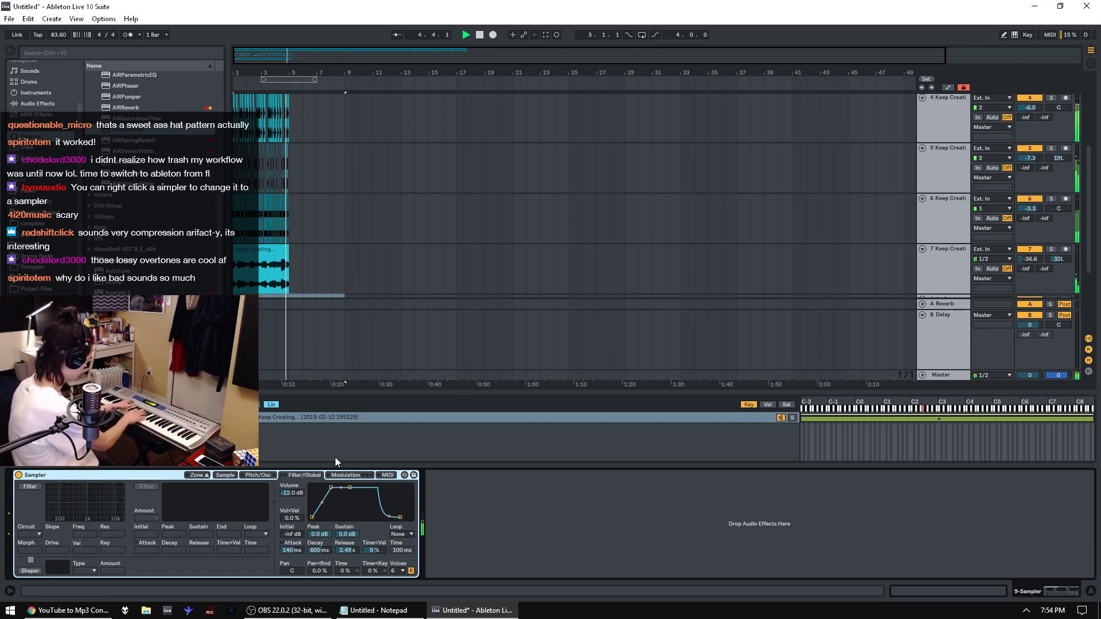
key("space")
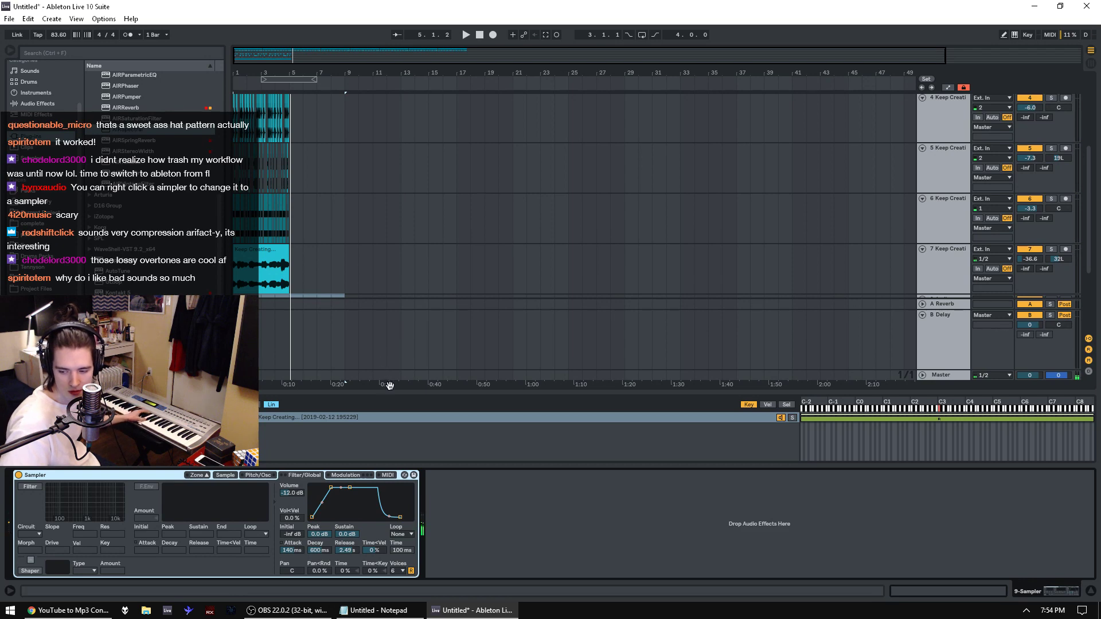
Step: Set the Sampler's sustain loop from 303734 to 314946 with a crossfade of 5752, and audition it over the beat
left_click(226, 475)
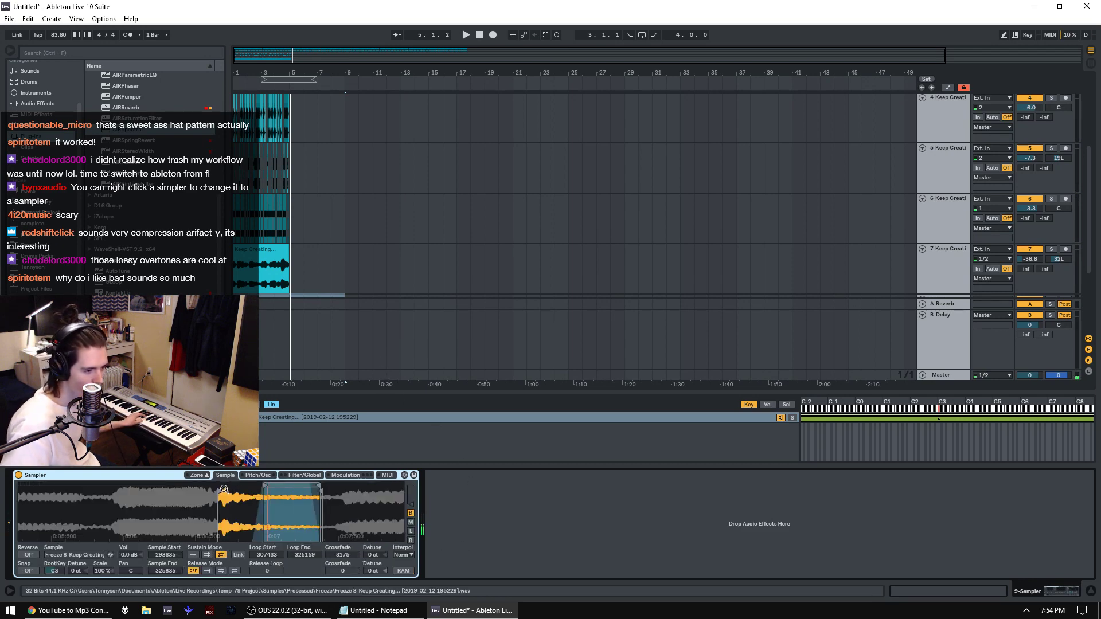
mouse_move(285, 488)
left_mouse_down()
mouse_move(310, 488)
mouse_move(232, 487)
left_mouse_up()
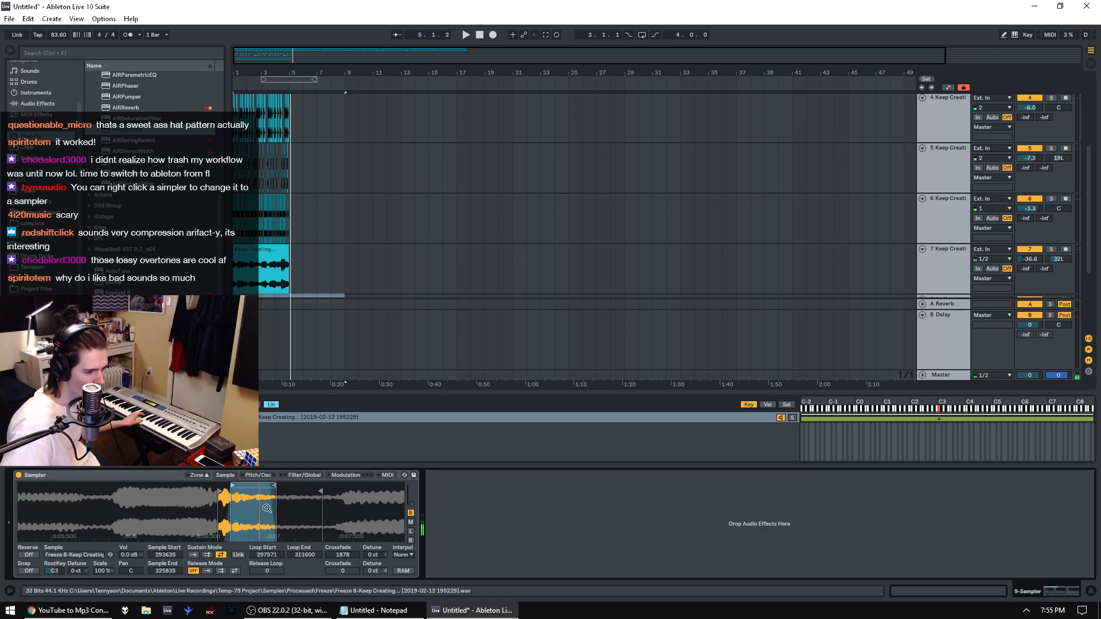
left_click_drag(334, 555, 335, 487)
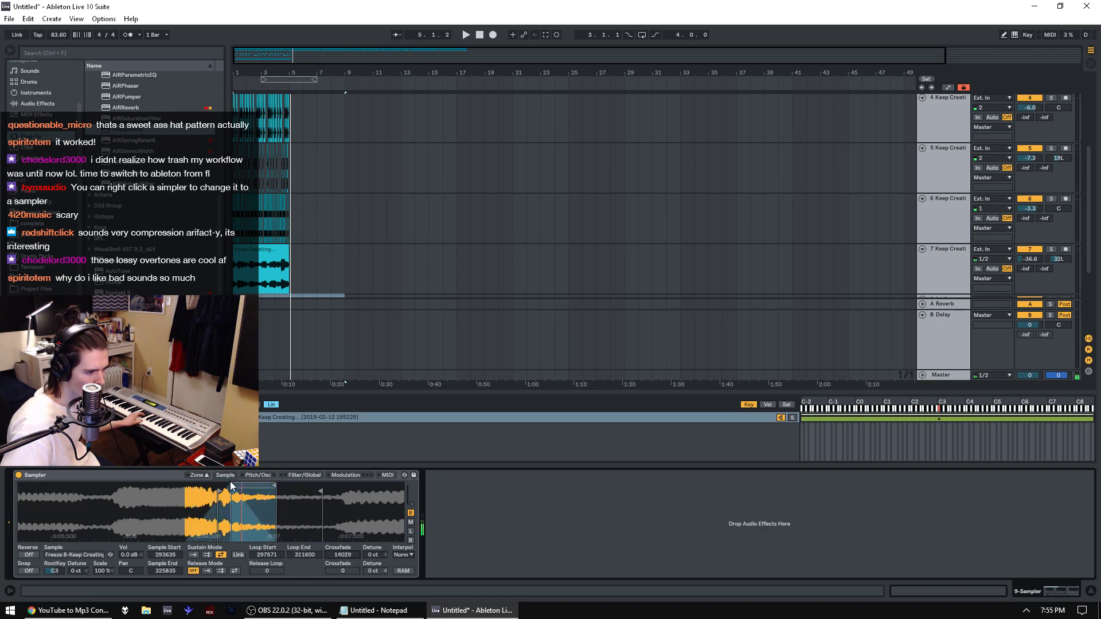
mouse_move(231, 486)
left_mouse_down()
mouse_move(204, 488)
mouse_move(261, 506)
mouse_move(285, 487)
left_mouse_up()
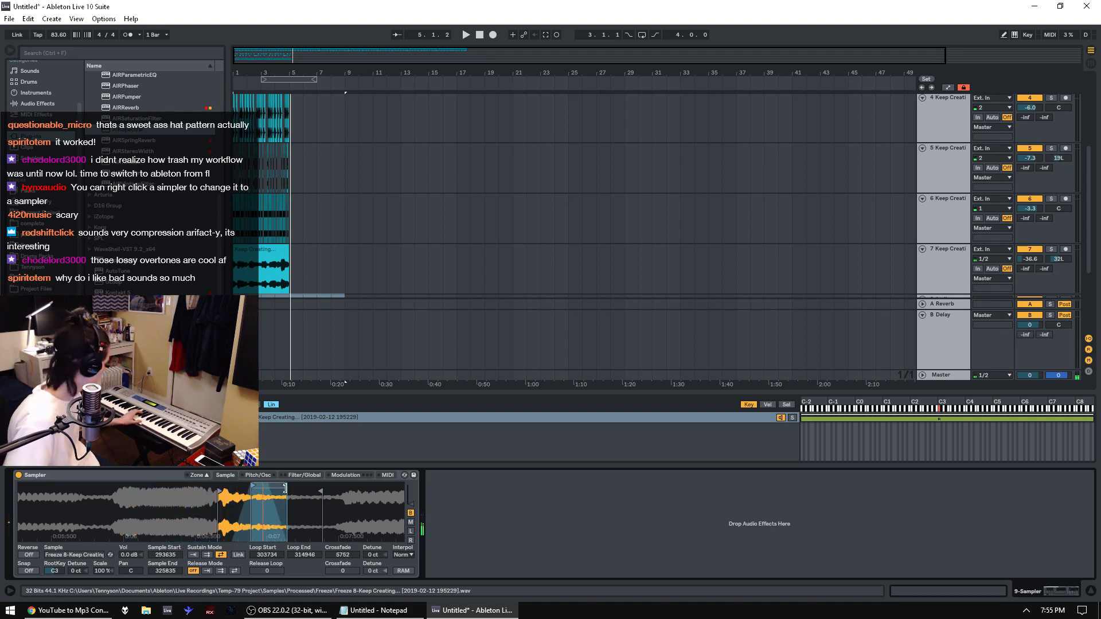
key("space")
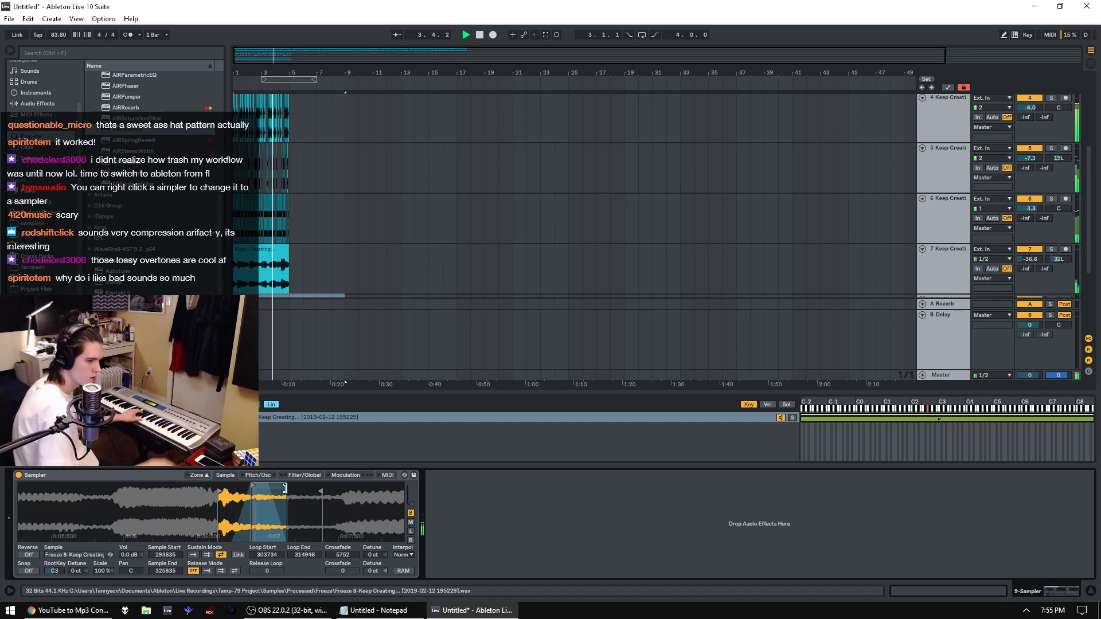
left_click(480, 34)
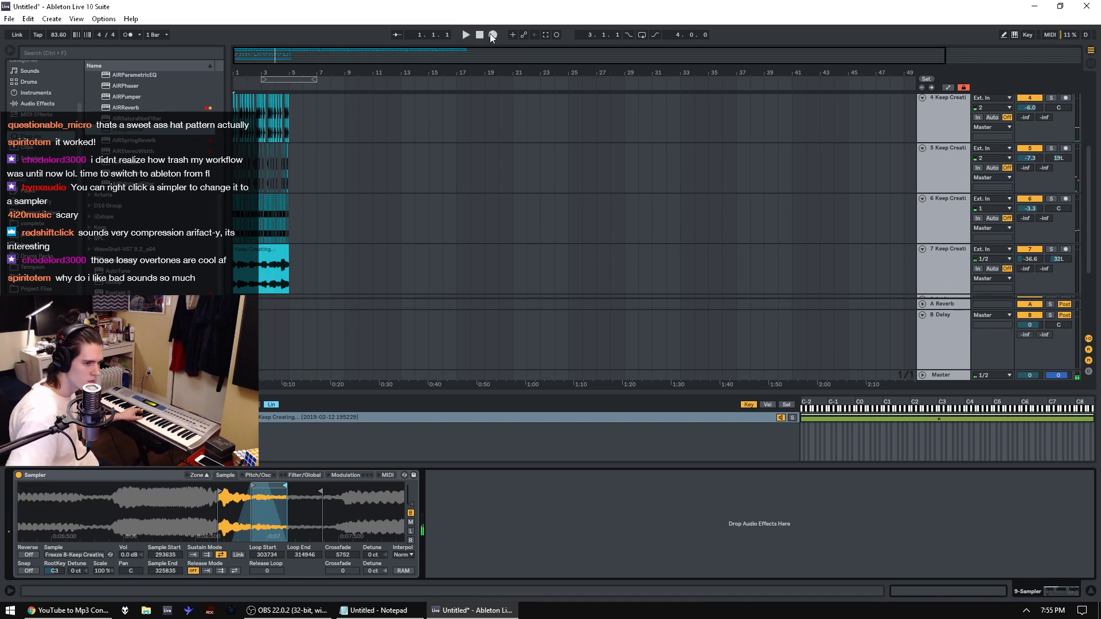
left_click(492, 34)
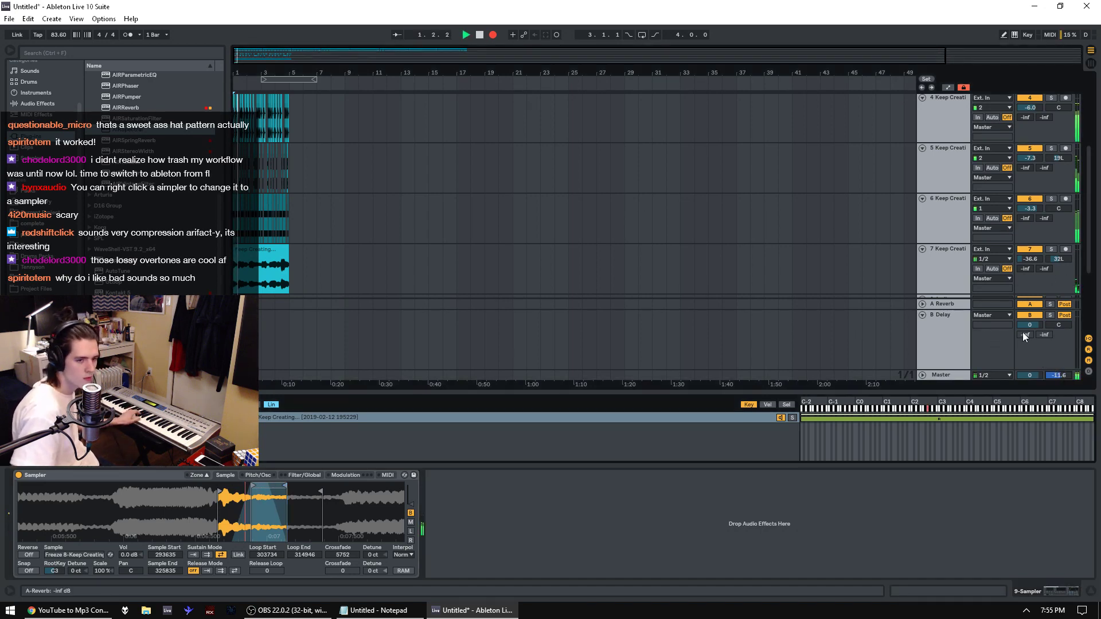
scroll(1022, 332, "down", 3)
key("space")
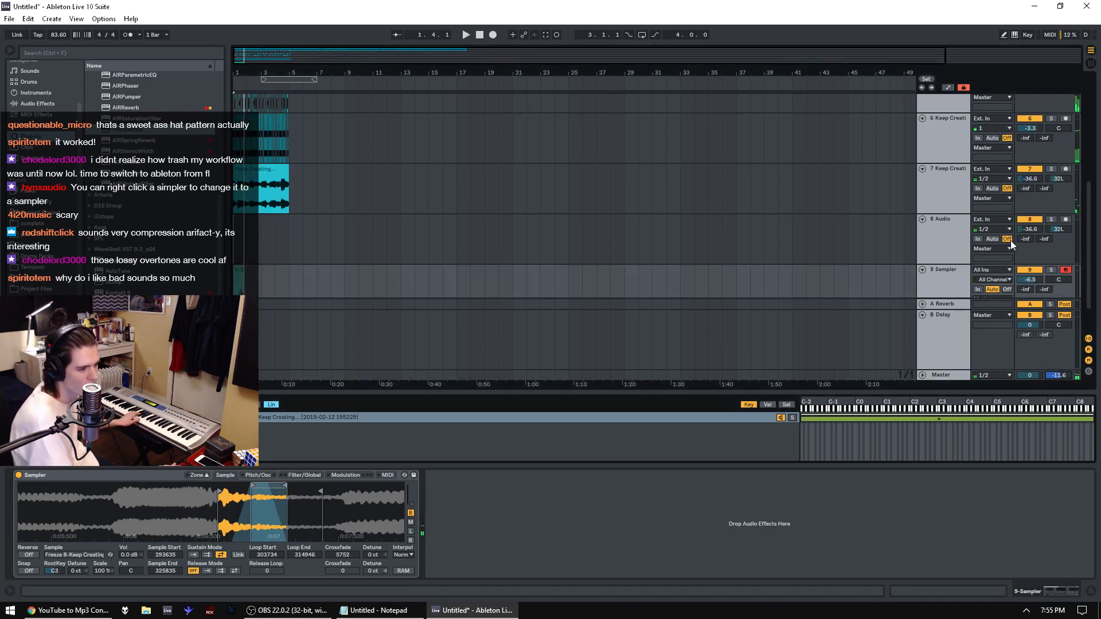
Step: Record a Sampler melody on track 9 from bar 1 through bar 4, with the track's volume raised to -3.8 dB
left_click(493, 34)
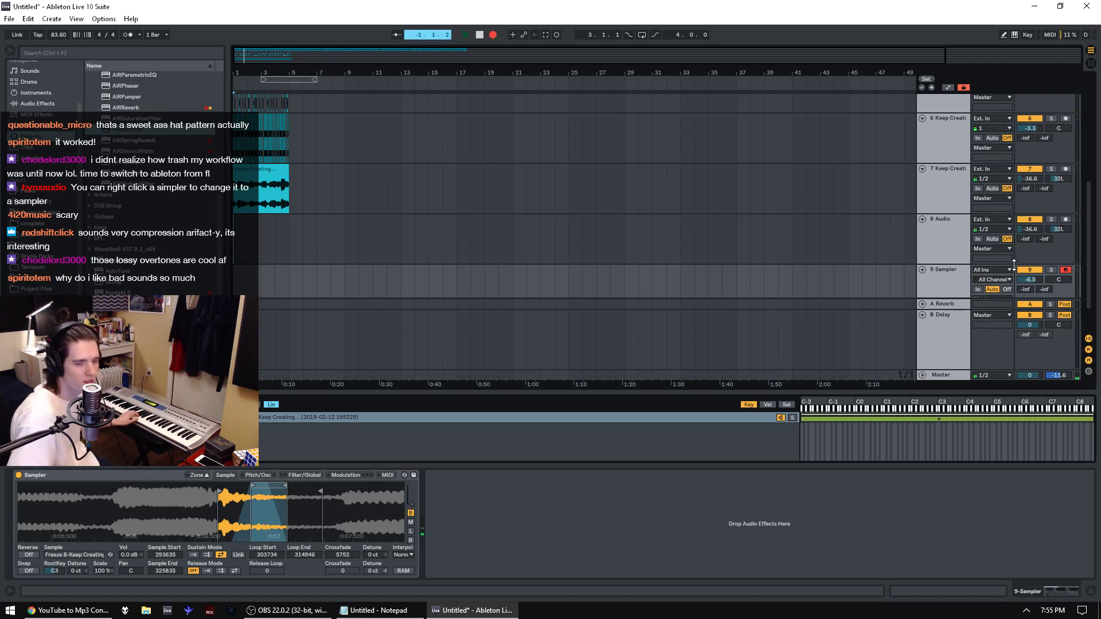
scroll(1015, 266, "down", 1)
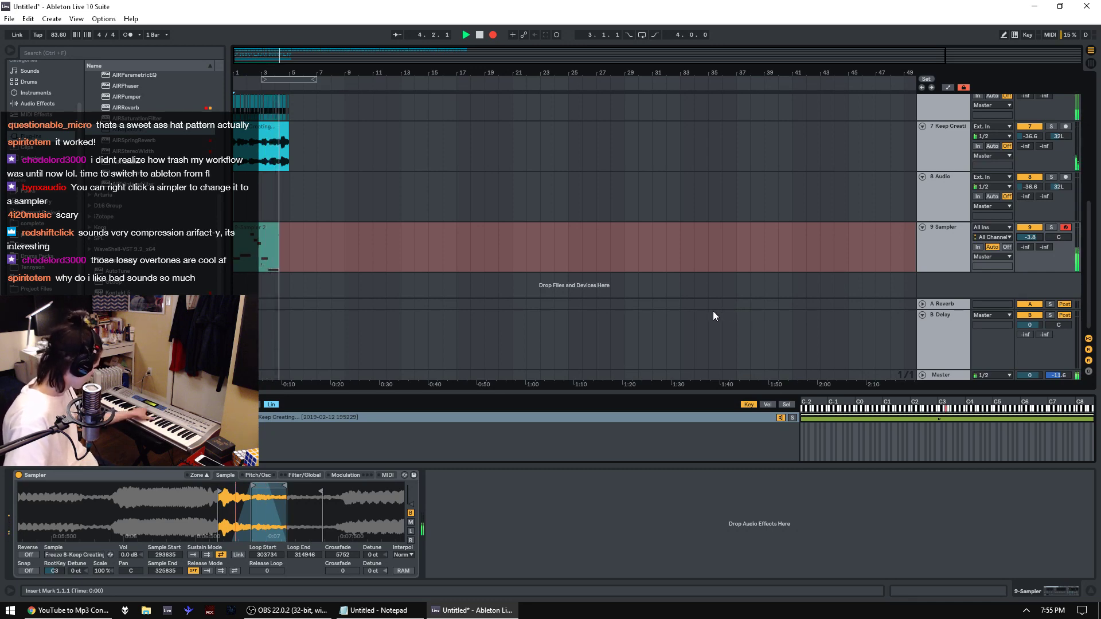
key("space")
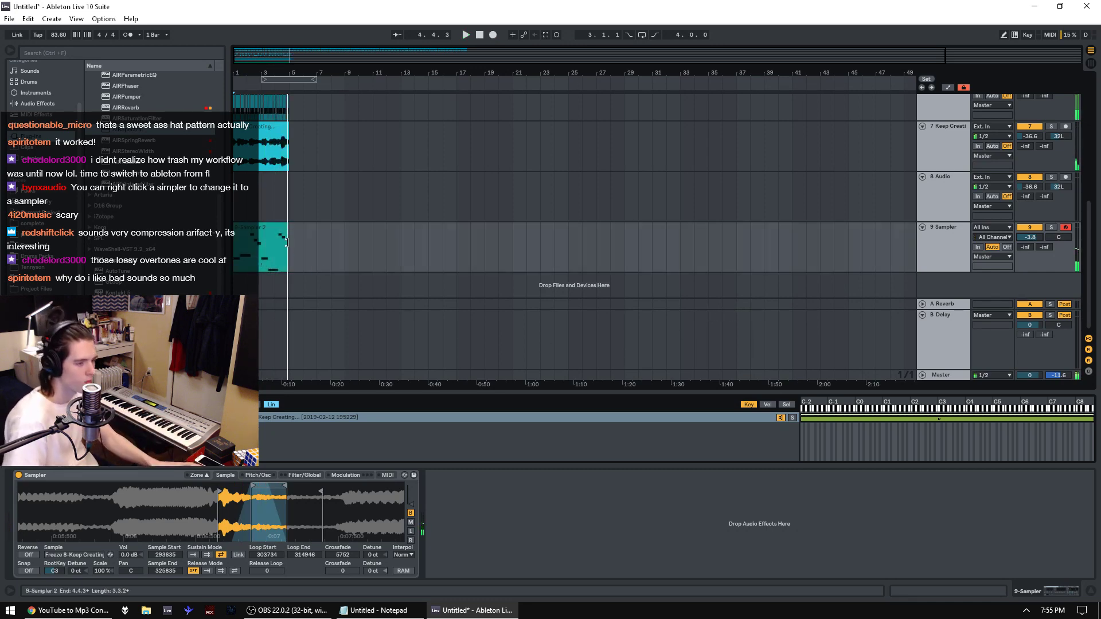
Step: Clear the Sampler take from bar 3 onward and try to re-record its second half
left_click_drag(302, 258, 331, 261)
key("Delete")
left_click(255, 228)
key("space")
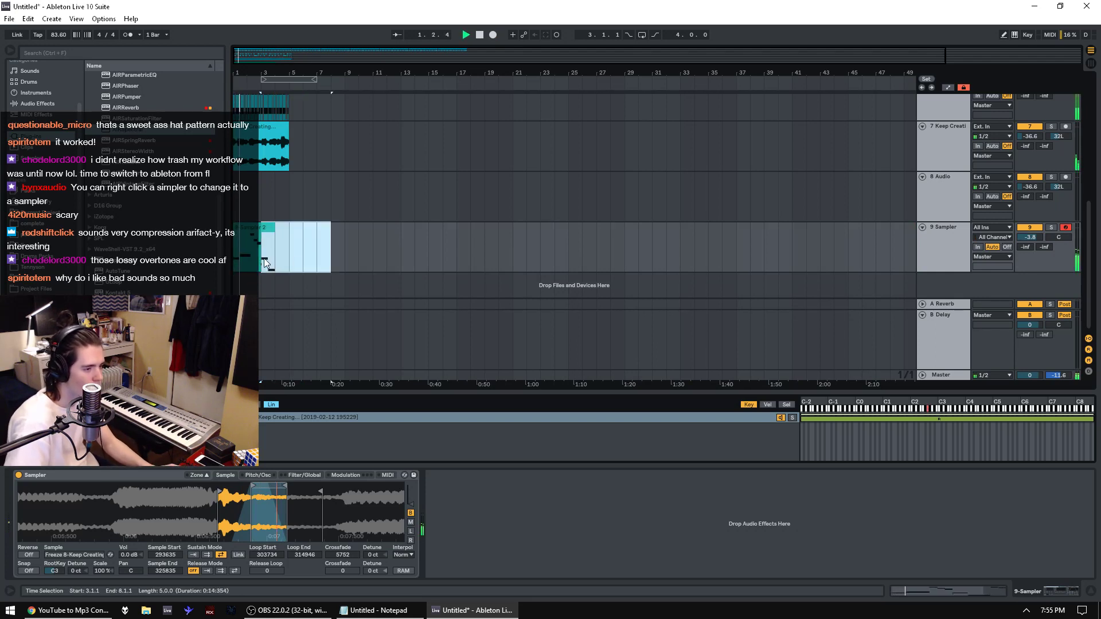
left_click(493, 35)
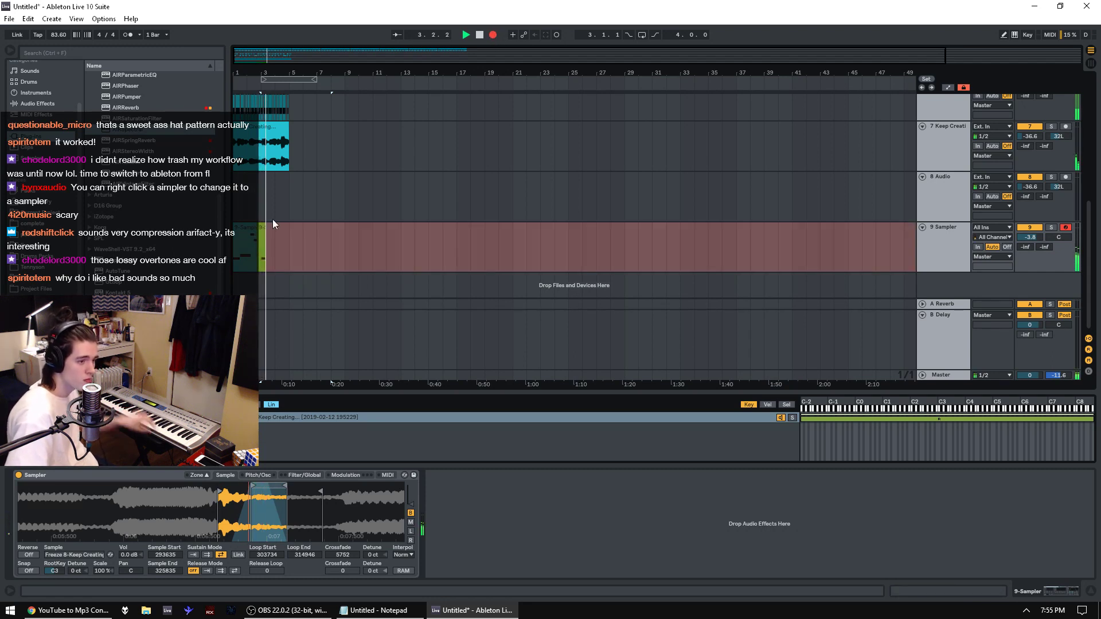
key("space")
key("ctrl+z")
Step: Enable MIDI overdub and record the second half of the Sampler melody from bar 3 to bar 5
left_click(251, 261)
key("space")
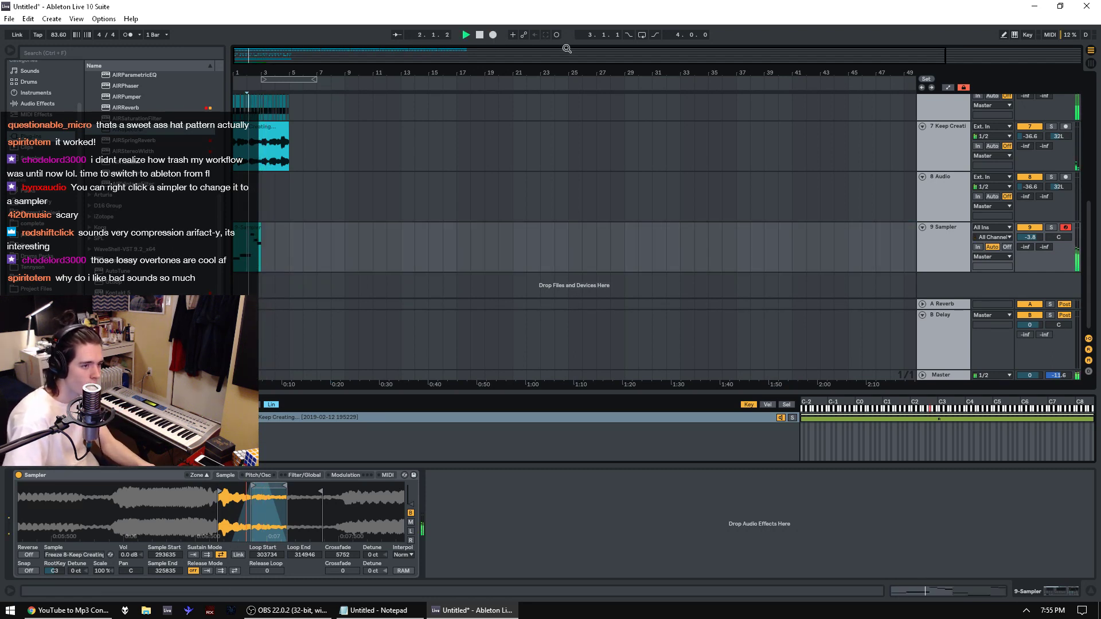
left_click(512, 36)
left_click(493, 36)
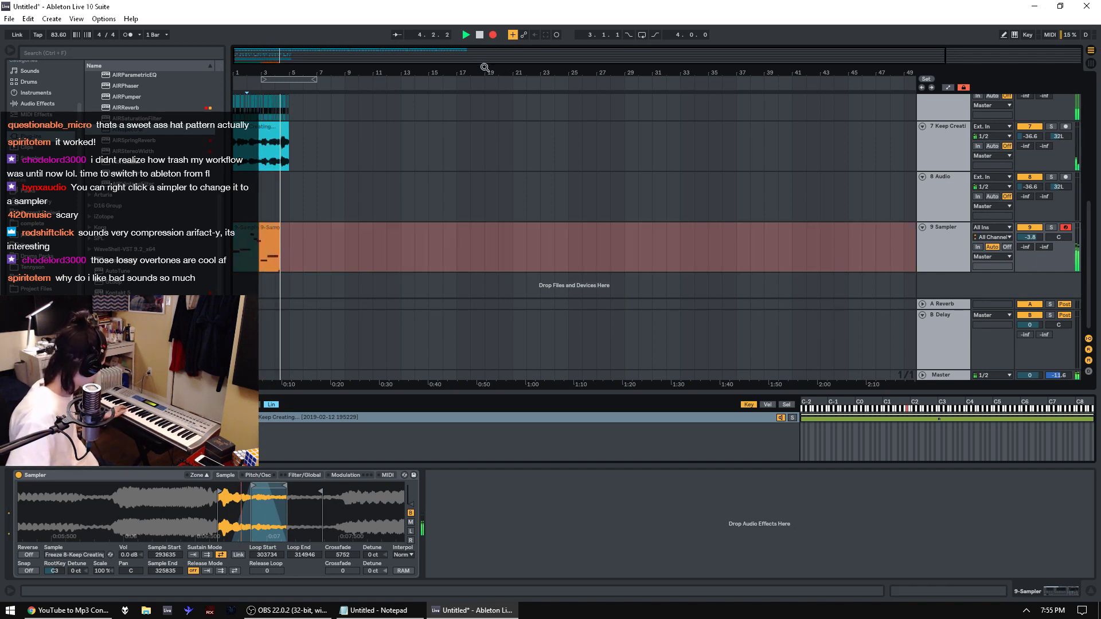
key("space")
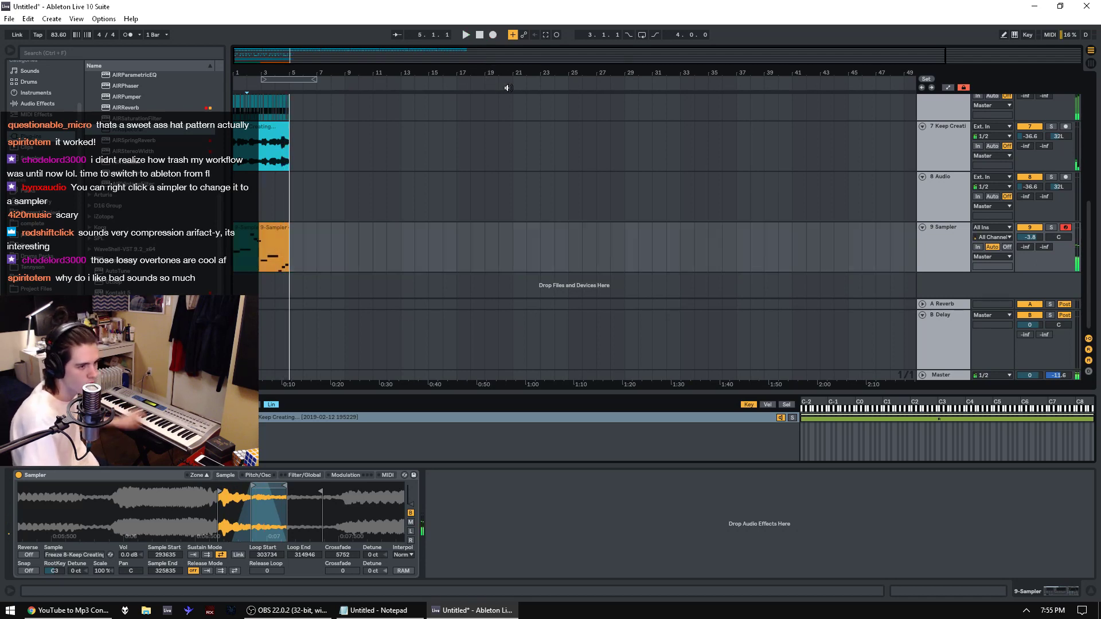
Step: Delete the recorded Sampler clips on track 9 and try a new melody take from bar 1
left_click(287, 249)
left_click(480, 35)
key("Delete")
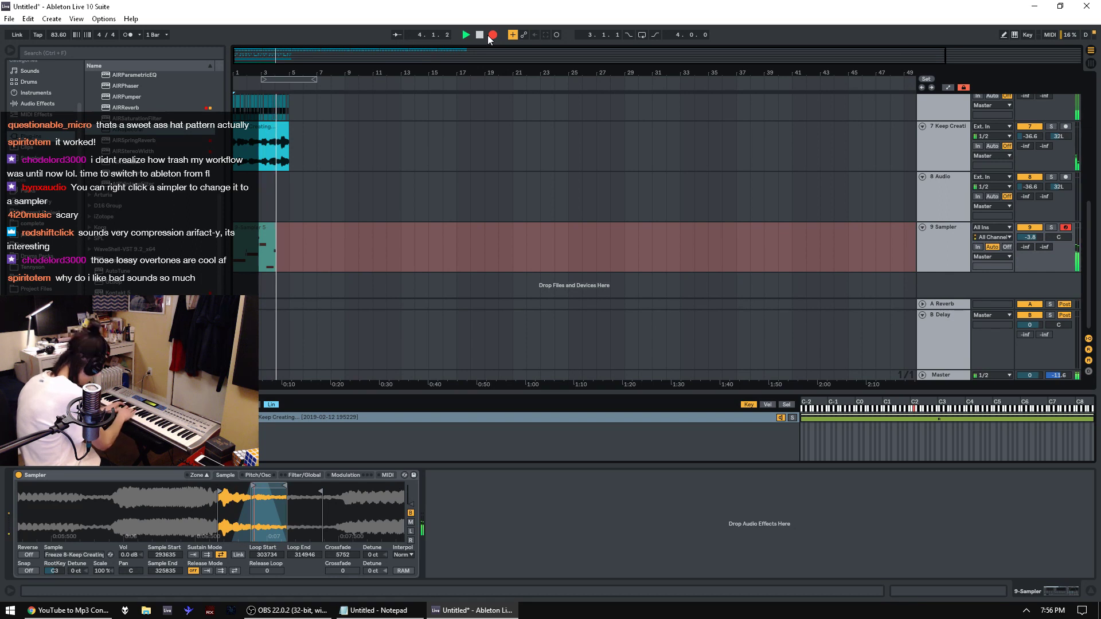
key("space")
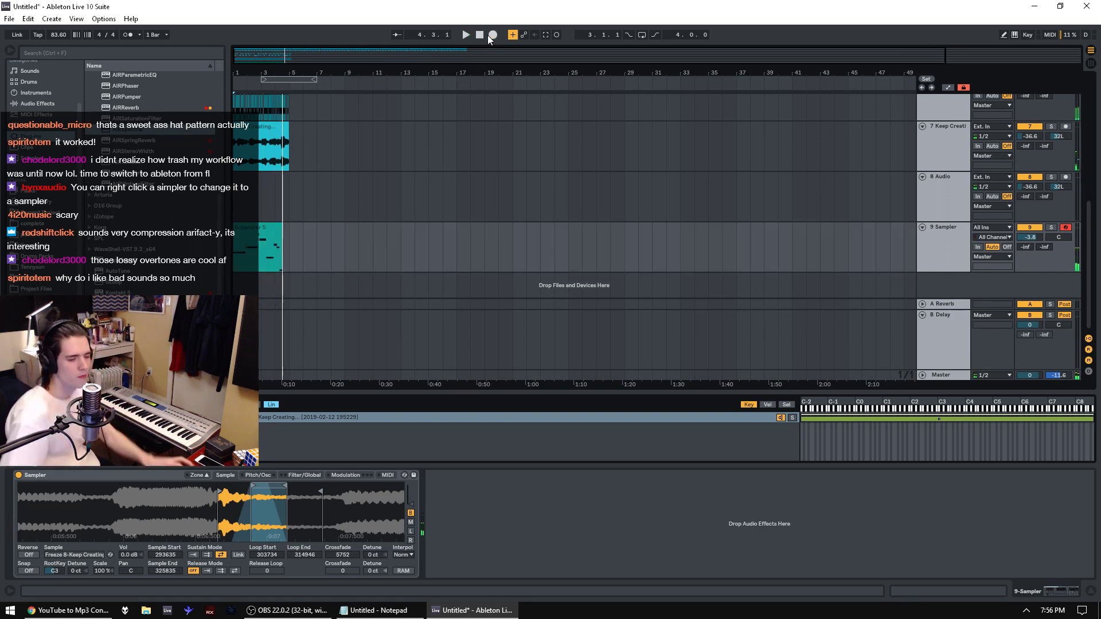
key("ctrl+z")
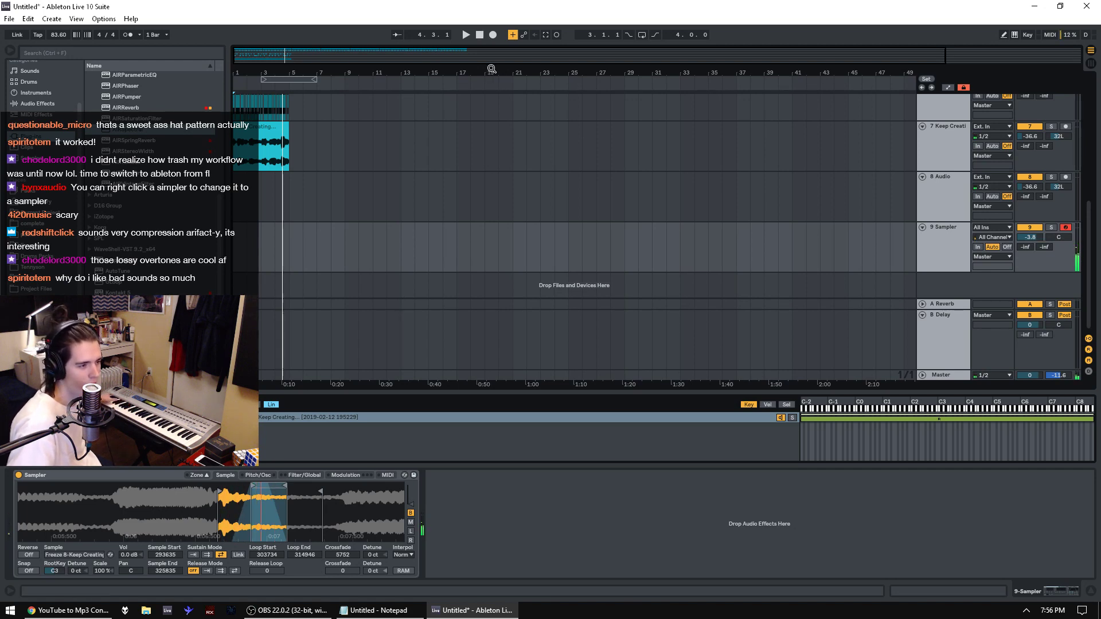
key("space")
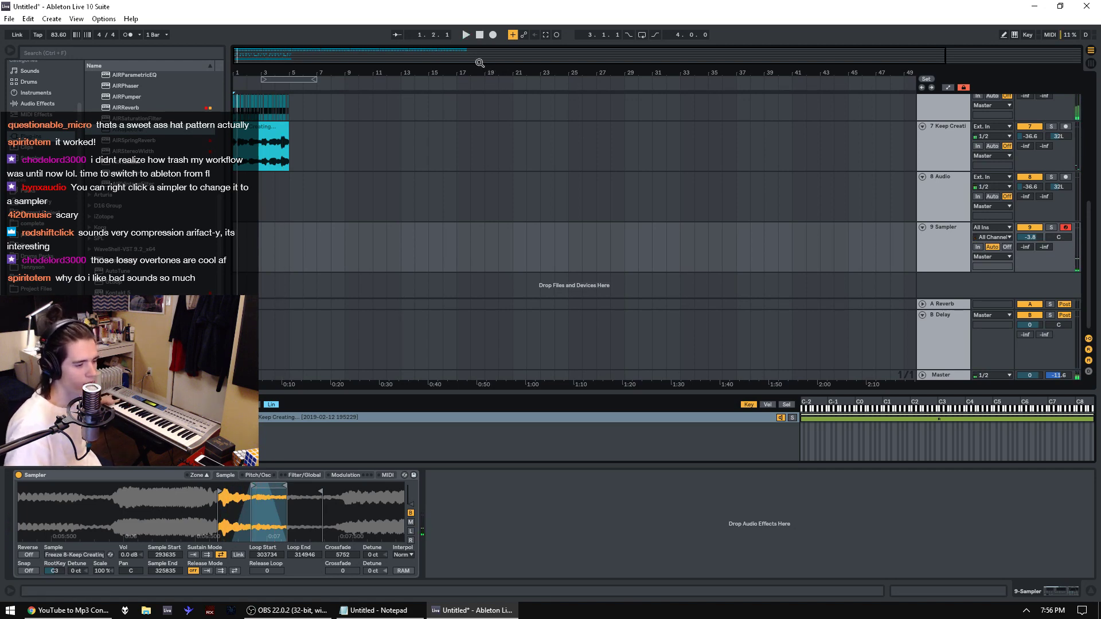
Step: Set the Sampler's volume envelope to a 317 ms release and 9.81 ms attack, and raise track 9's volume to -2.5 dB
left_click(304, 475)
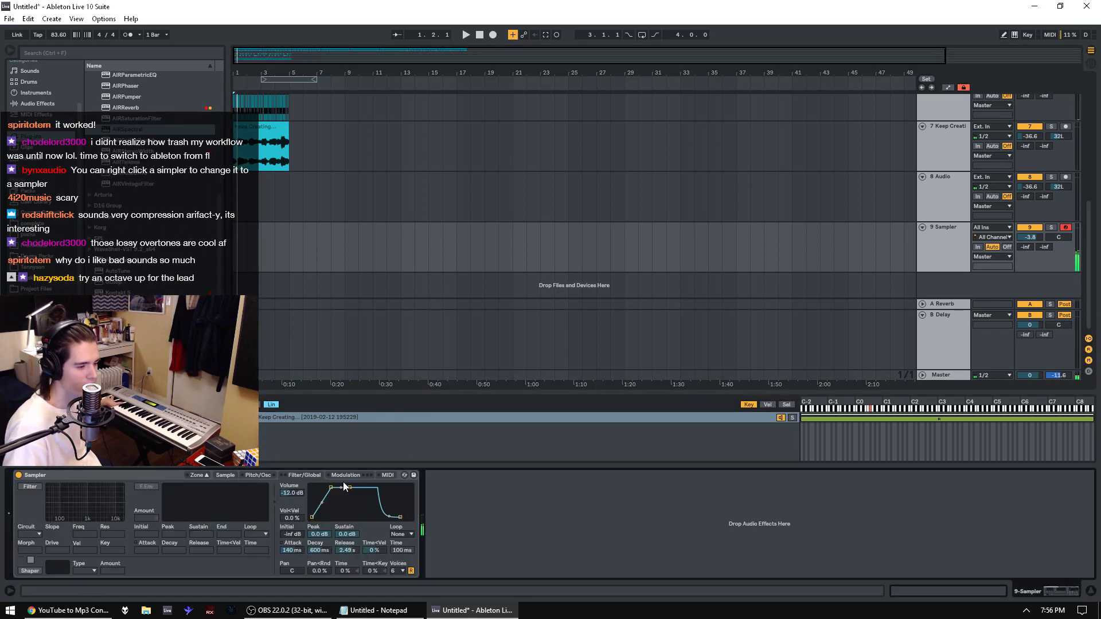
left_click(275, 475)
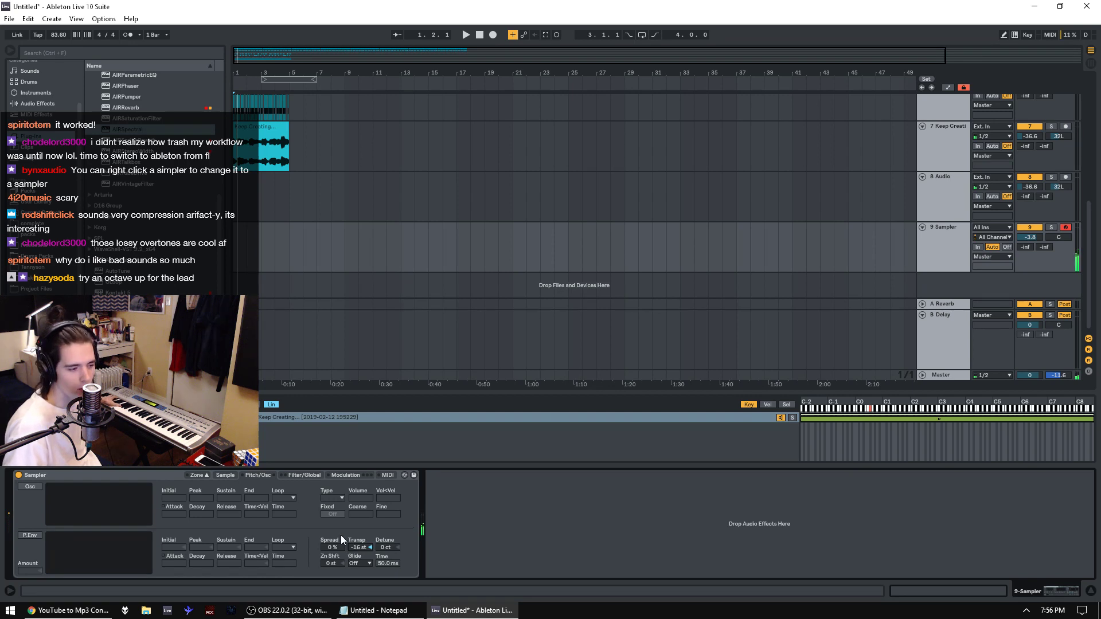
left_click(298, 475)
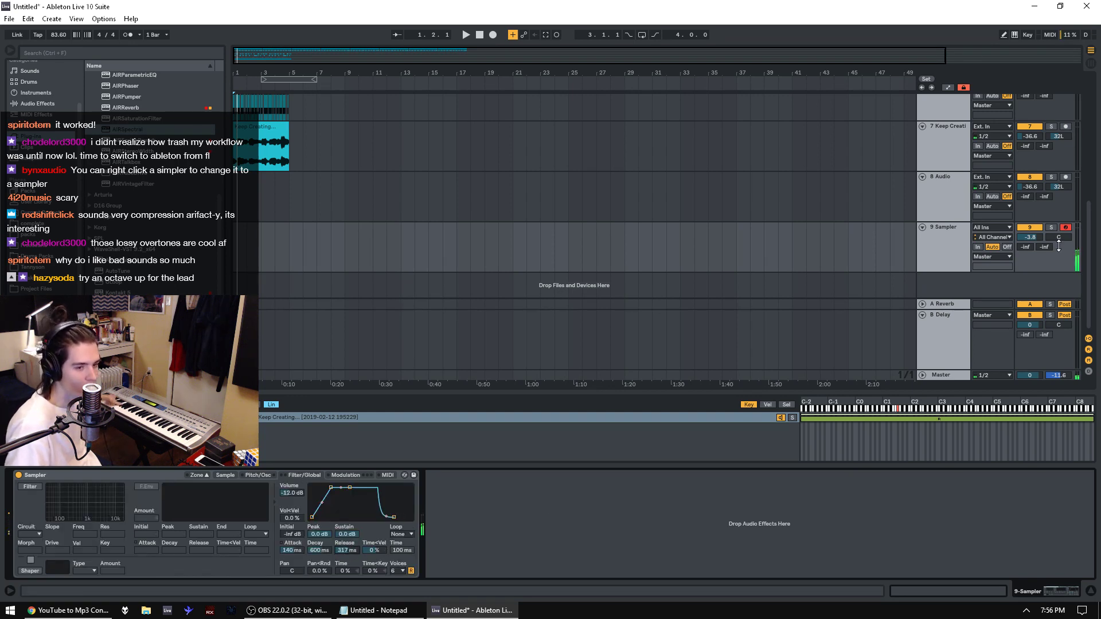
left_click_drag(1037, 240, 1037, 236)
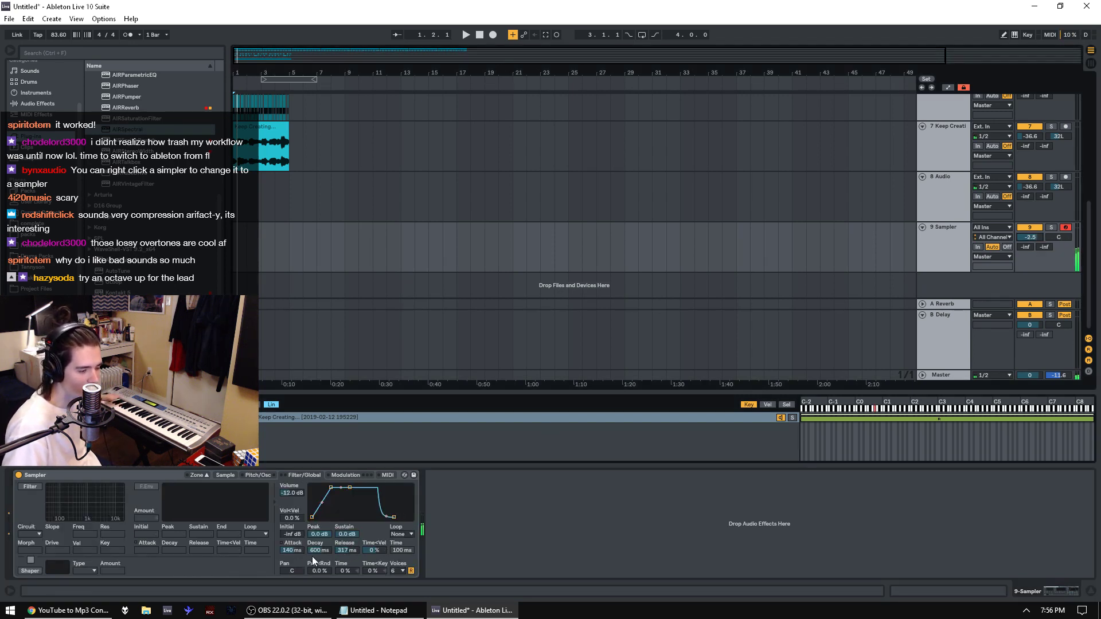
left_click_drag(293, 551, 293, 588)
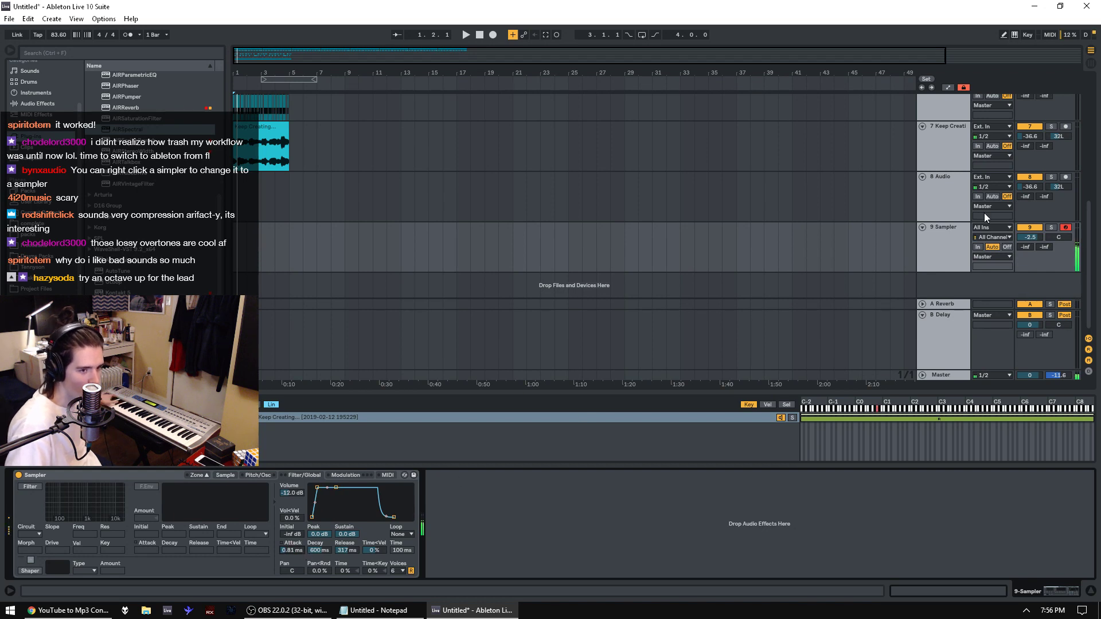
Step: Raise the Sampler track's volume to 0.5 dB and add a Simple Delay with 1.00 ms left and 12.7 ms right delay times
left_click_drag(1030, 238, 1030, 237)
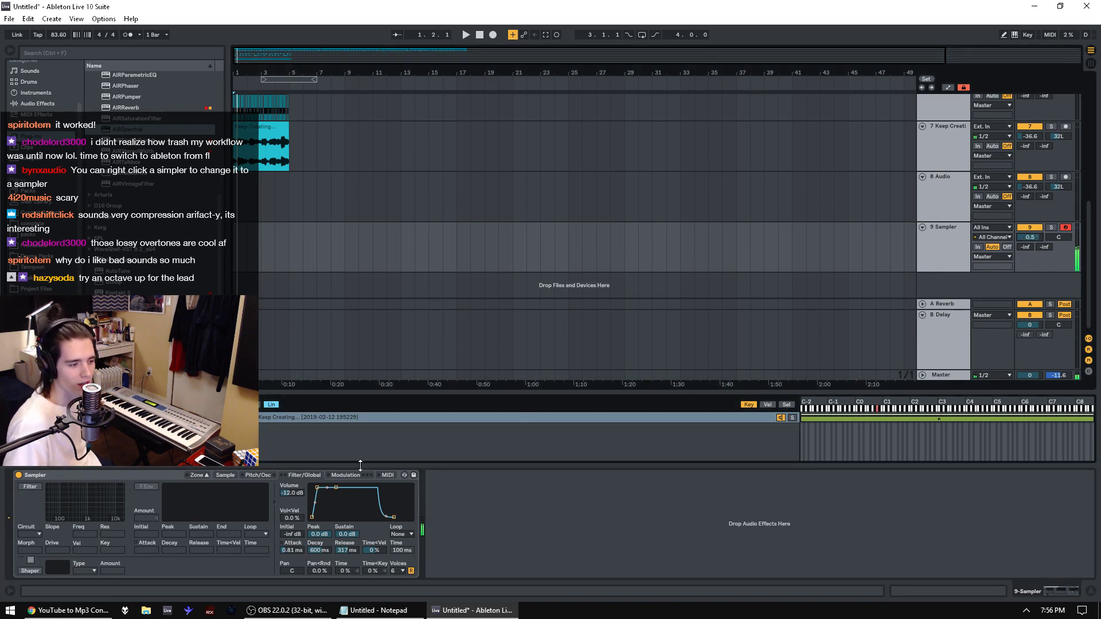
left_click(267, 476)
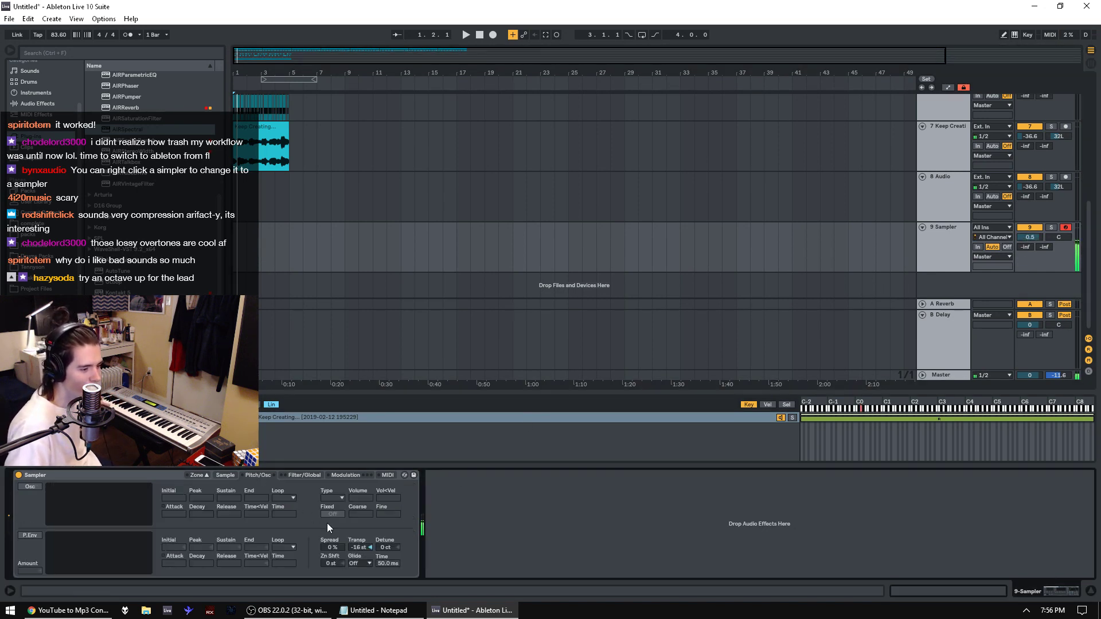
left_click(38, 106)
scroll(492, 513, "down", 2)
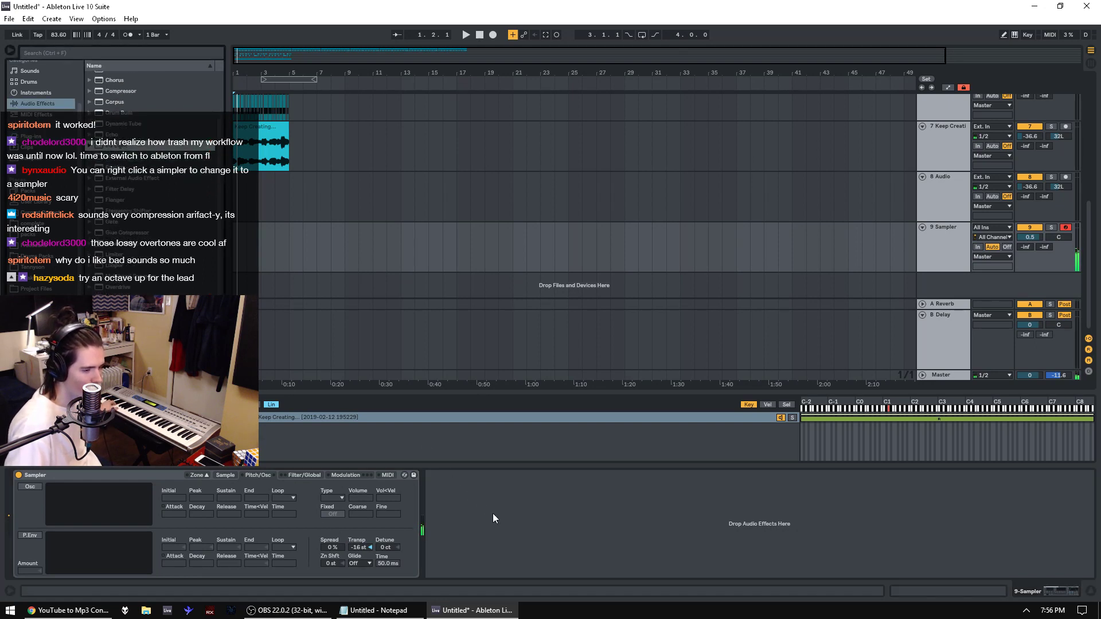
scroll(150, 178, "down", 1)
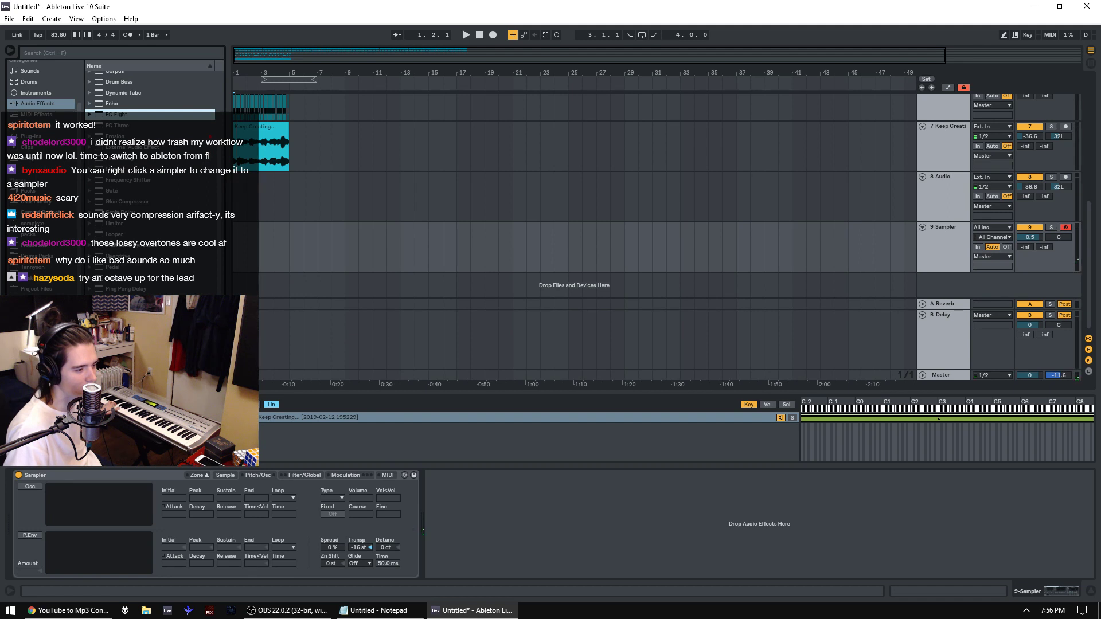
left_click_drag(120, 342, 479, 547)
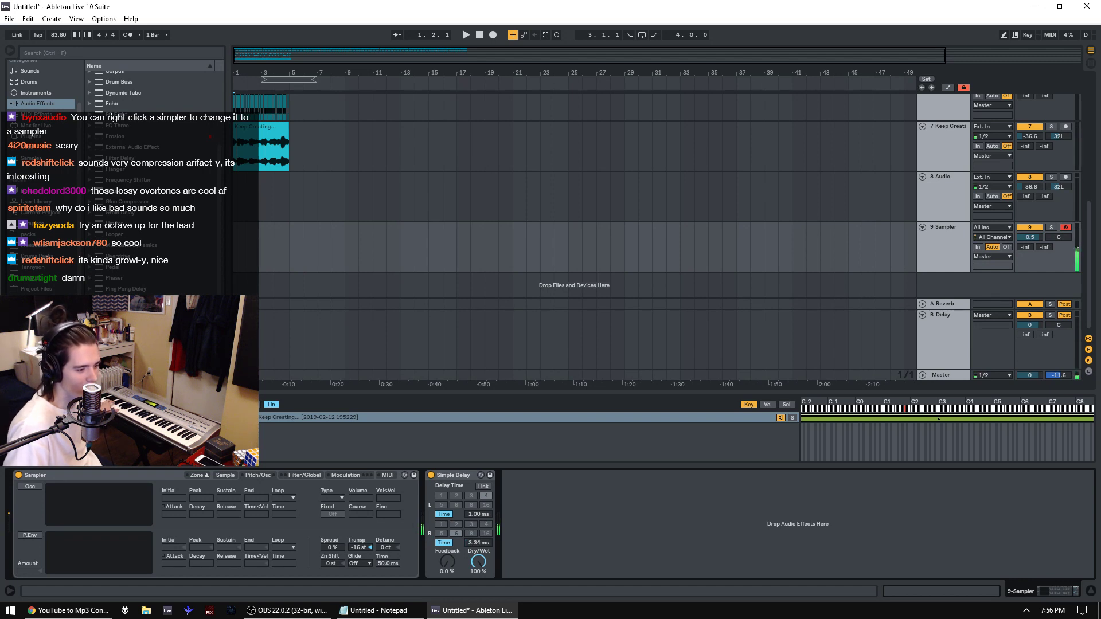
Step: Add an EQ Eight after the Simple Delay, boosting the lows and 1.19 kHz by 11.8 dB and cutting the highs with a shelf
left_click_drag(131, 122, 585, 494)
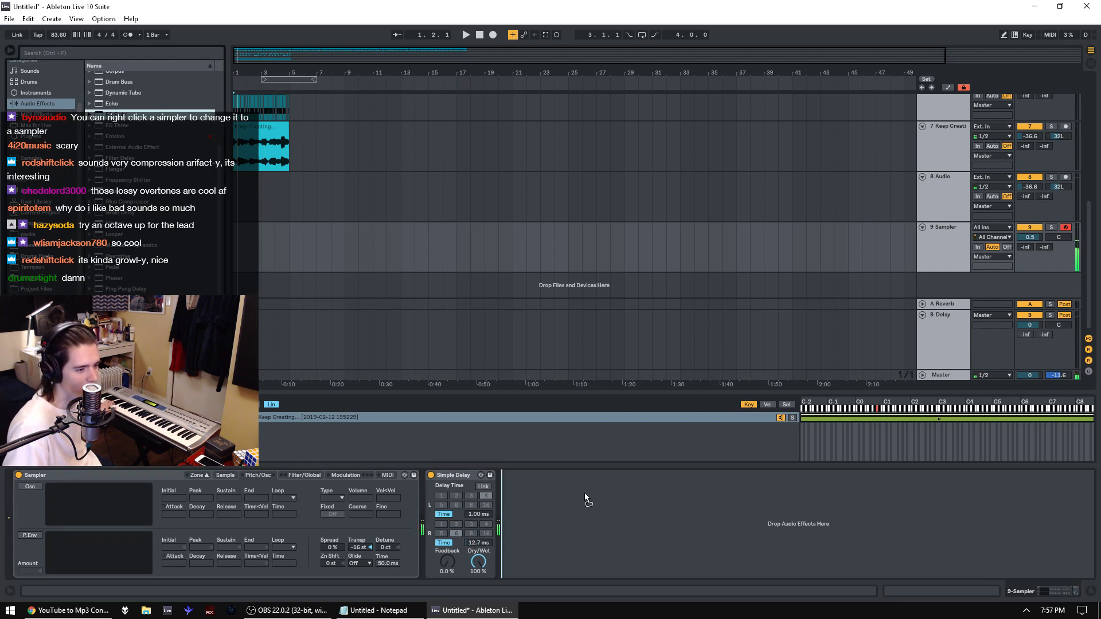
left_click_drag(678, 518, 585, 498)
left_click_drag(516, 496, 515, 514)
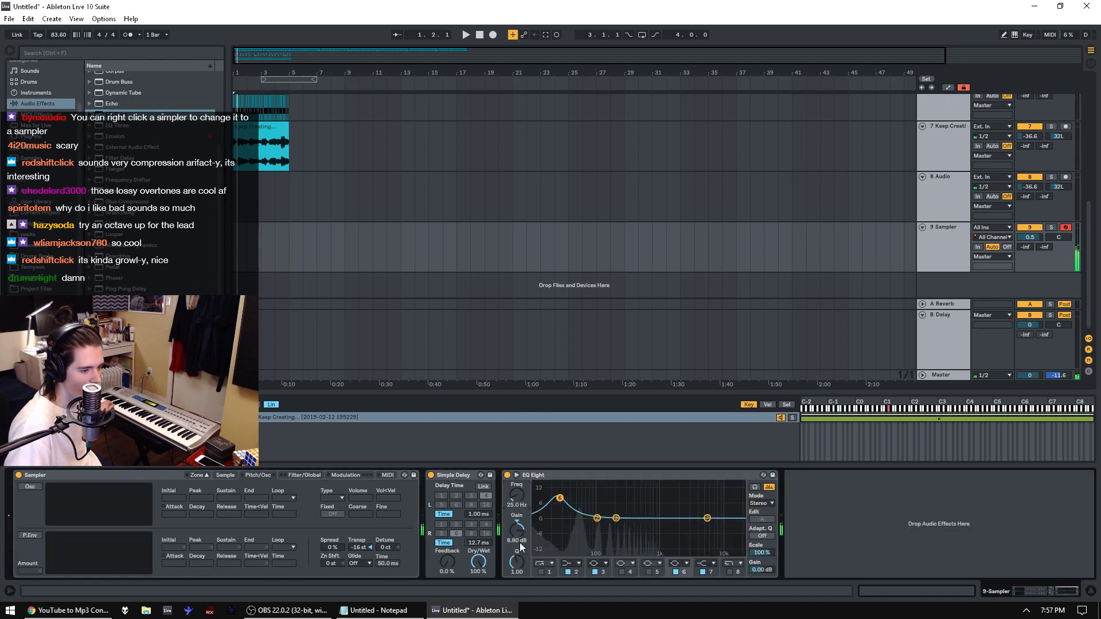
left_click_drag(517, 560, 517, 579)
left_click_drag(559, 498, 649, 492)
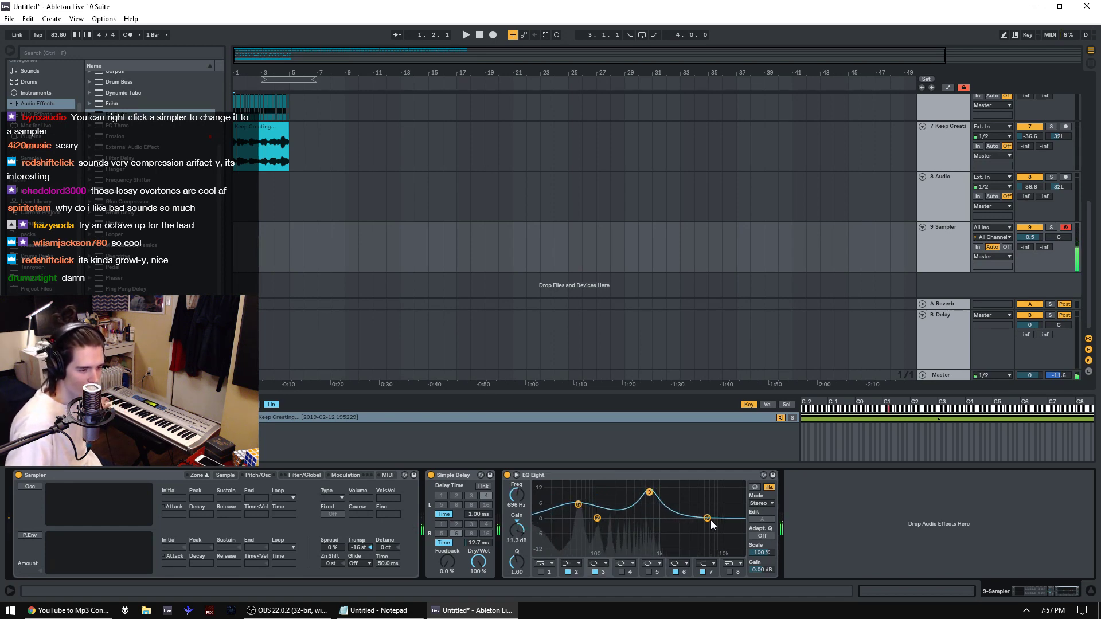
left_click_drag(711, 520, 698, 553)
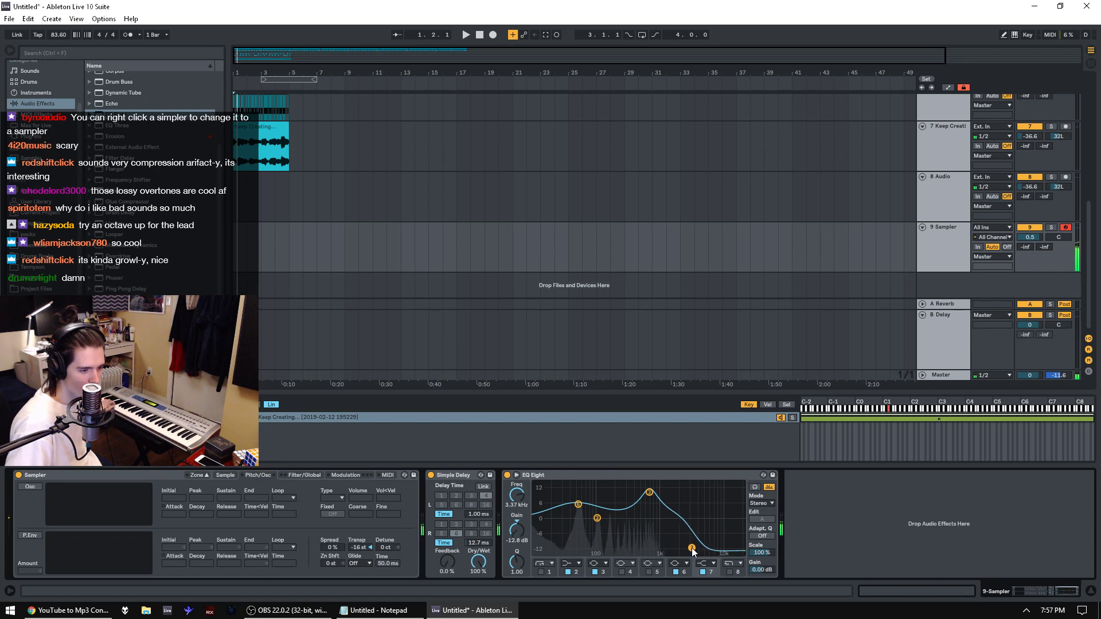
left_click_drag(649, 492, 664, 490)
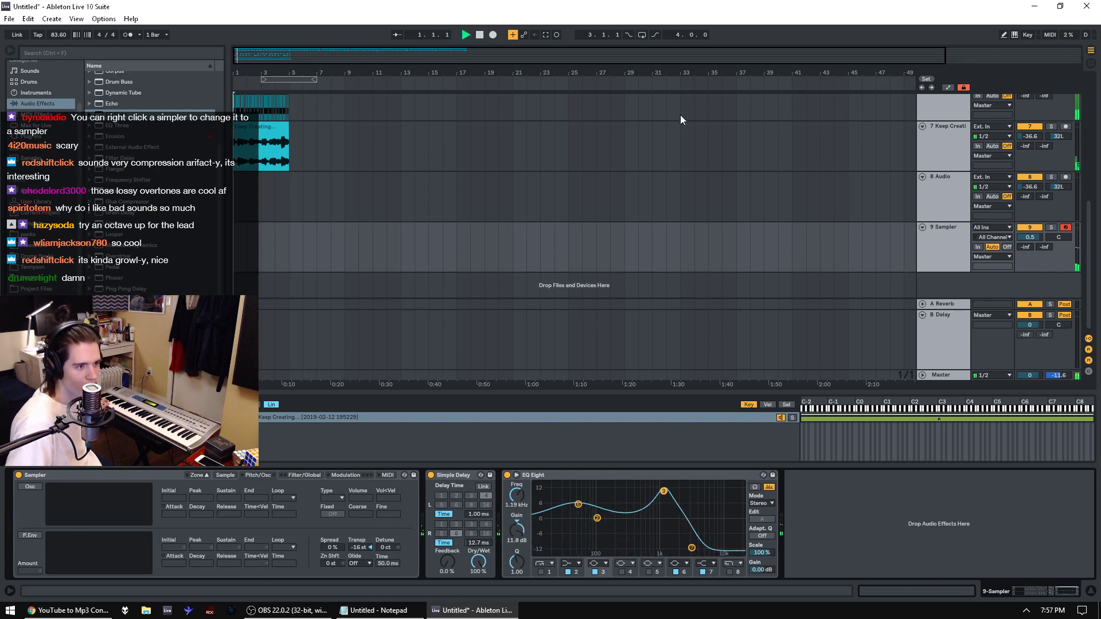
Step: Lower the Sampler track's volume to -0.6 dB and detune the Sampler by +48 ct while auditioning against the beat
left_click_drag(1027, 234, 1027, 239)
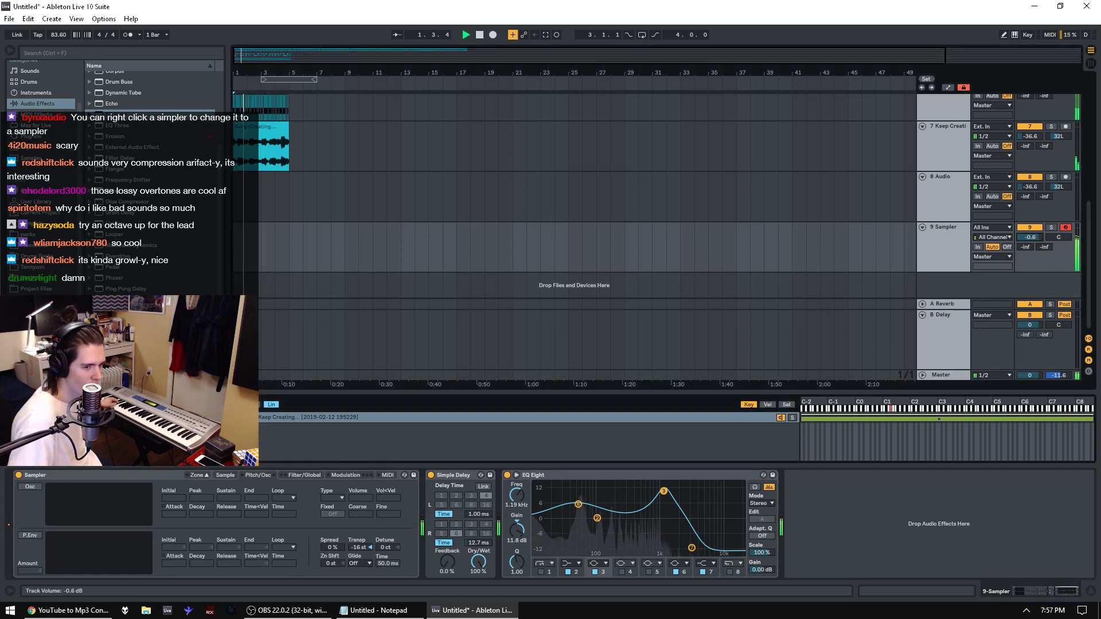
key("space")
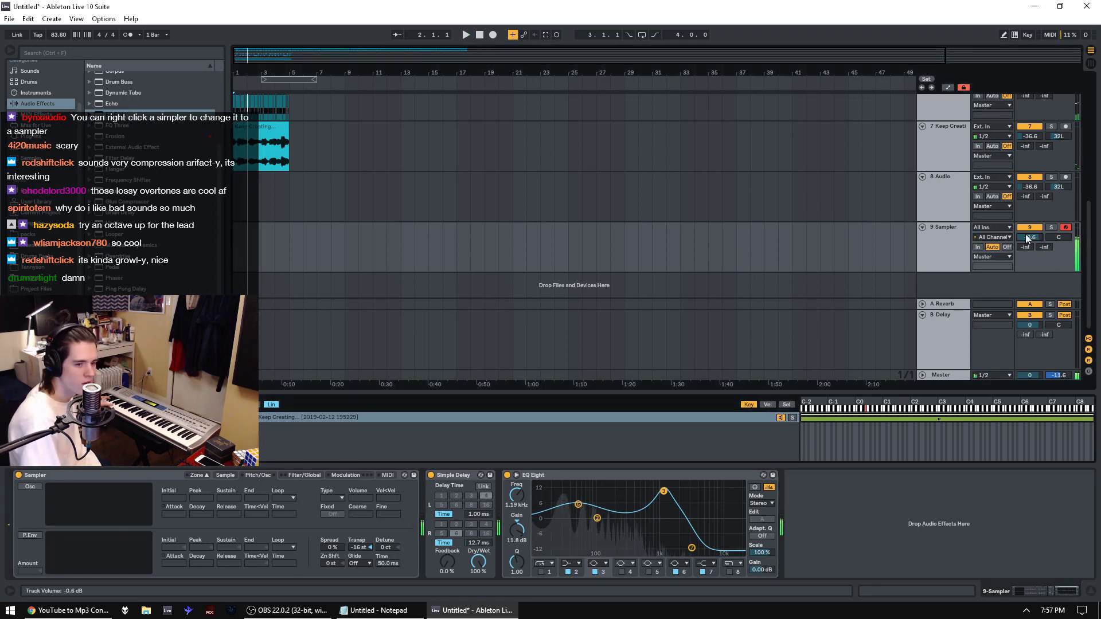
key("space")
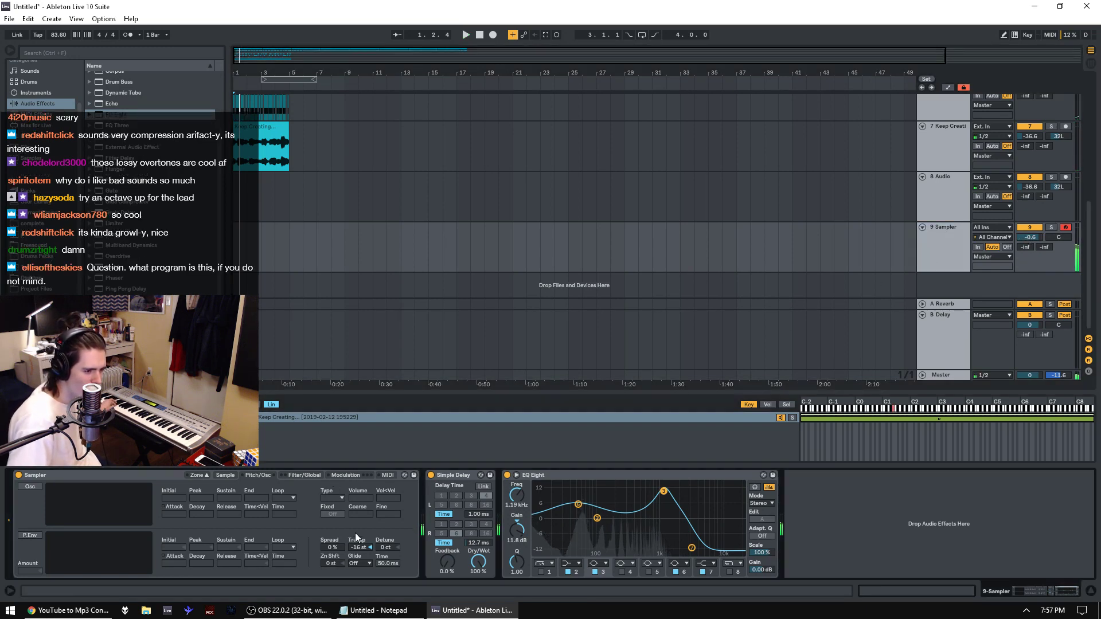
left_click_drag(387, 549, 386, 539)
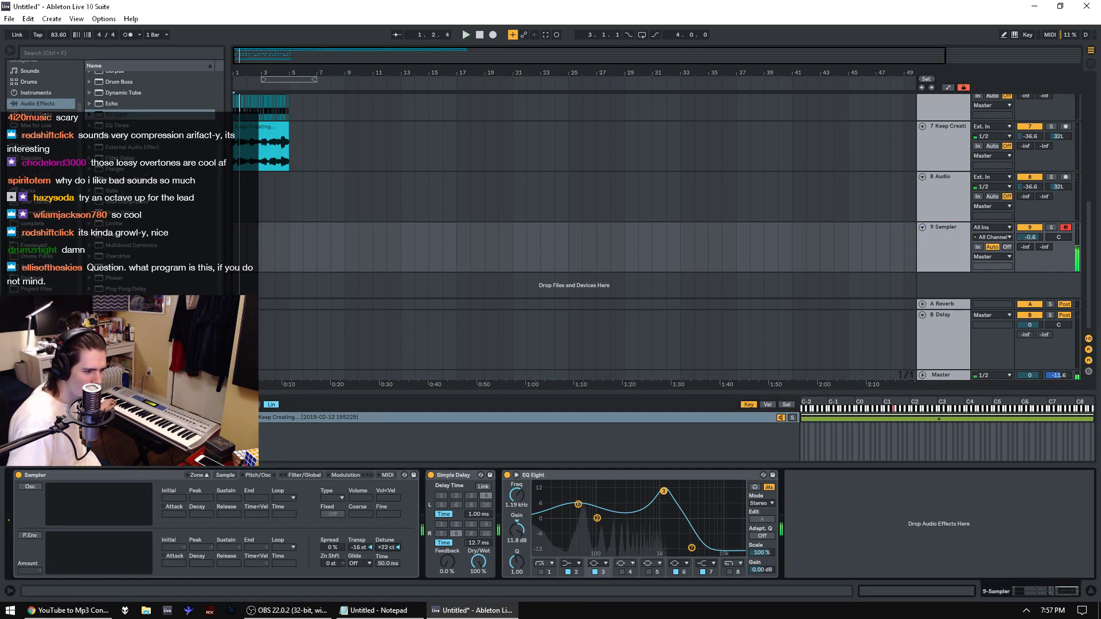
key("space")
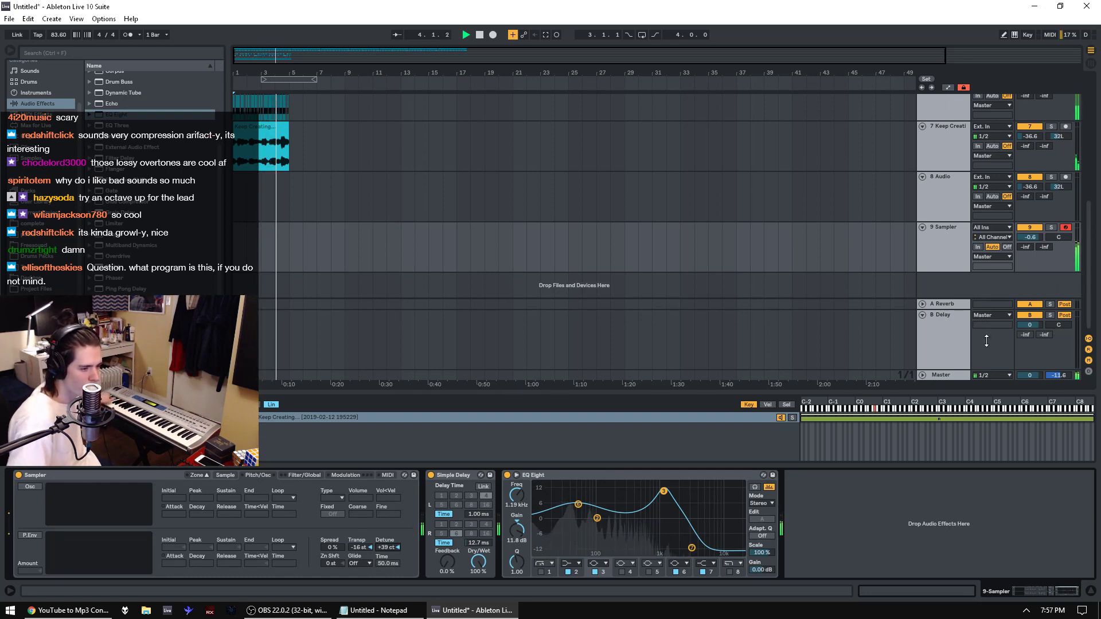
left_click_drag(388, 547, 387, 541)
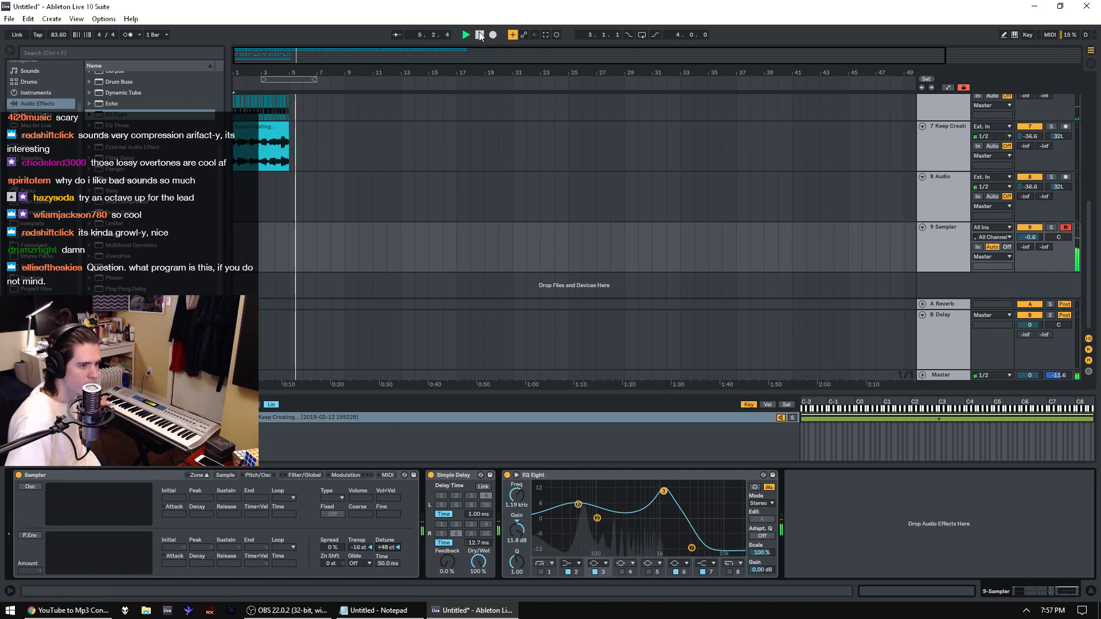
Step: Record a new Sampler melody take on track 9 from bar 1 to bar 5
left_click(479, 35)
left_click(491, 35)
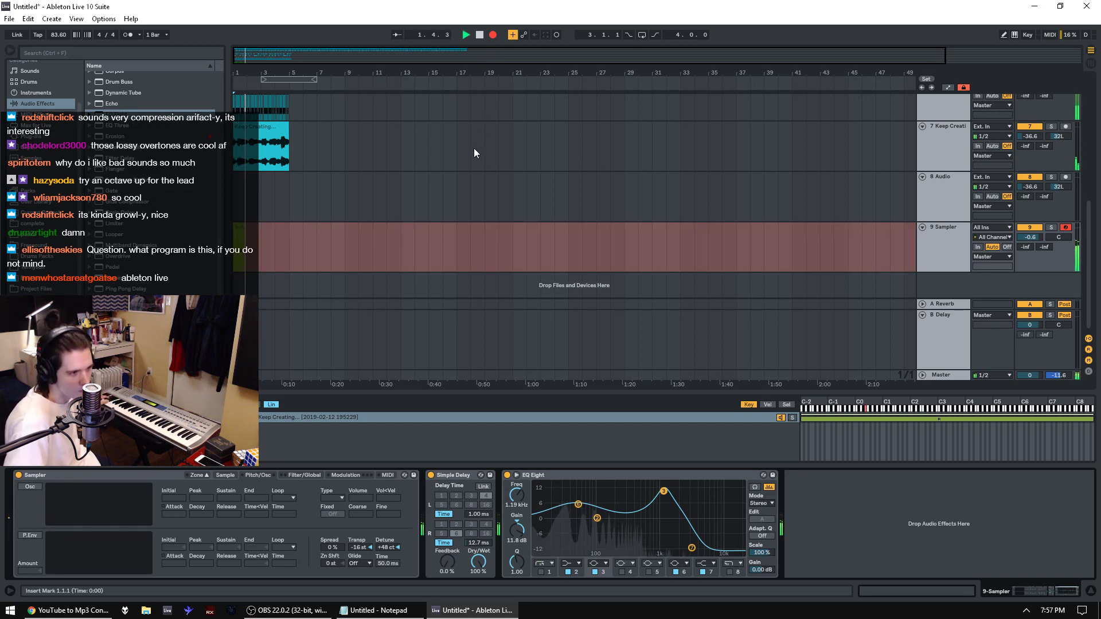
left_click_drag(287, 72, 286, 128)
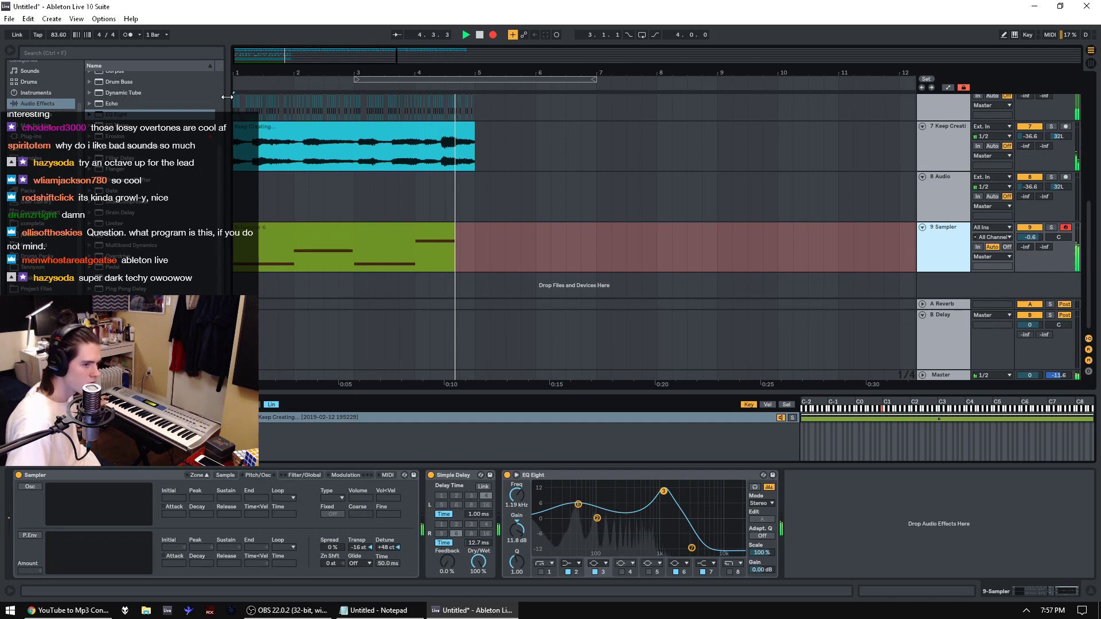
key("space")
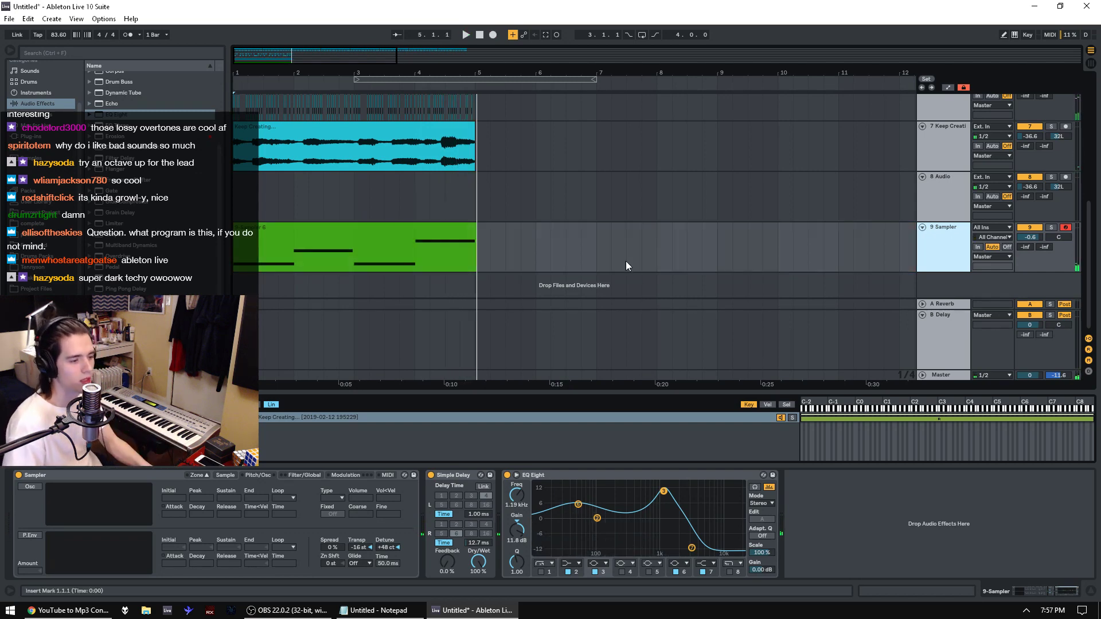
Step: Trim the recorded Sampler clip to end at bar 5, audition it from bar 4, and loop the clip's four bars
left_click_drag(551, 263, 471, 262)
key("Delete")
left_click(403, 230)
key("space")
left_click(421, 264)
key("space")
key("space")
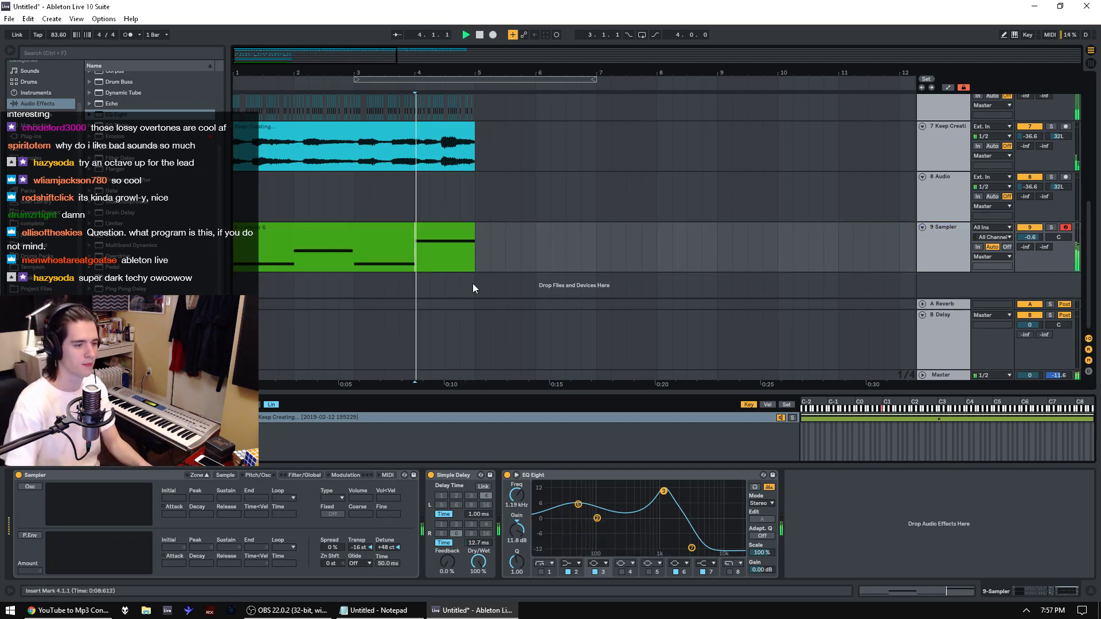
left_click(358, 245)
key("ctrl+l")
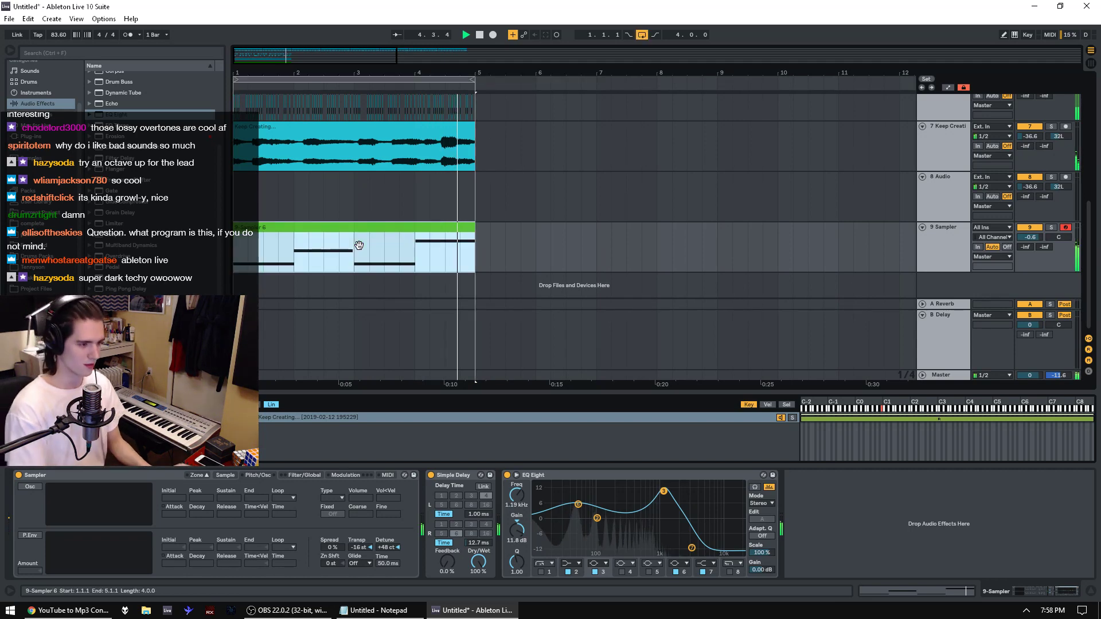
Step: Solo the Sampler track and move the Sampler's sample start to 305884
left_click(1050, 228)
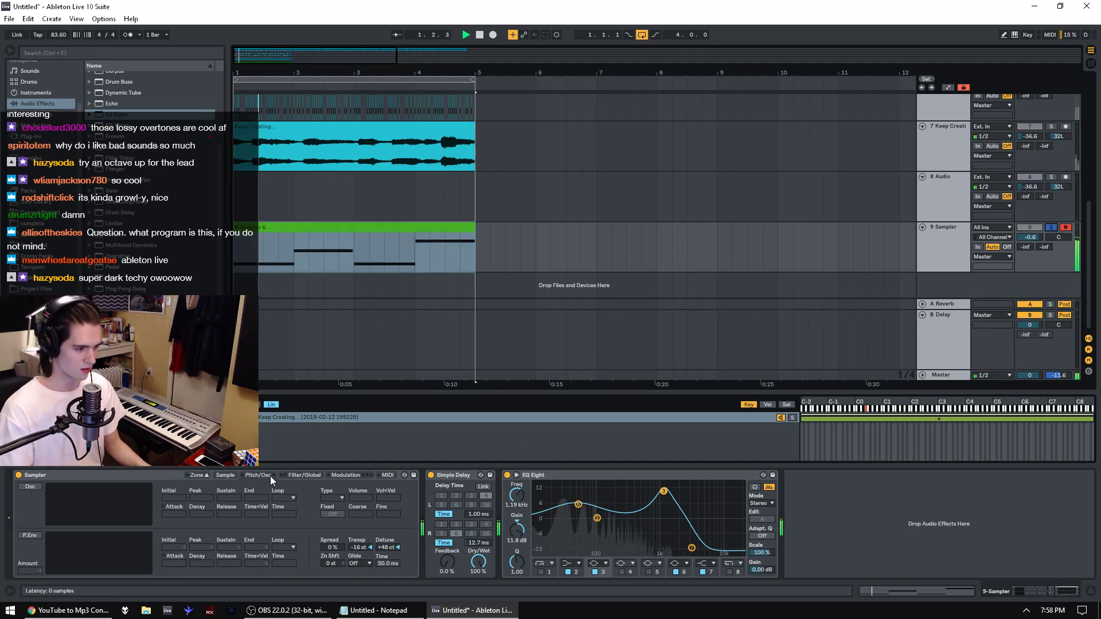
left_click(225, 475)
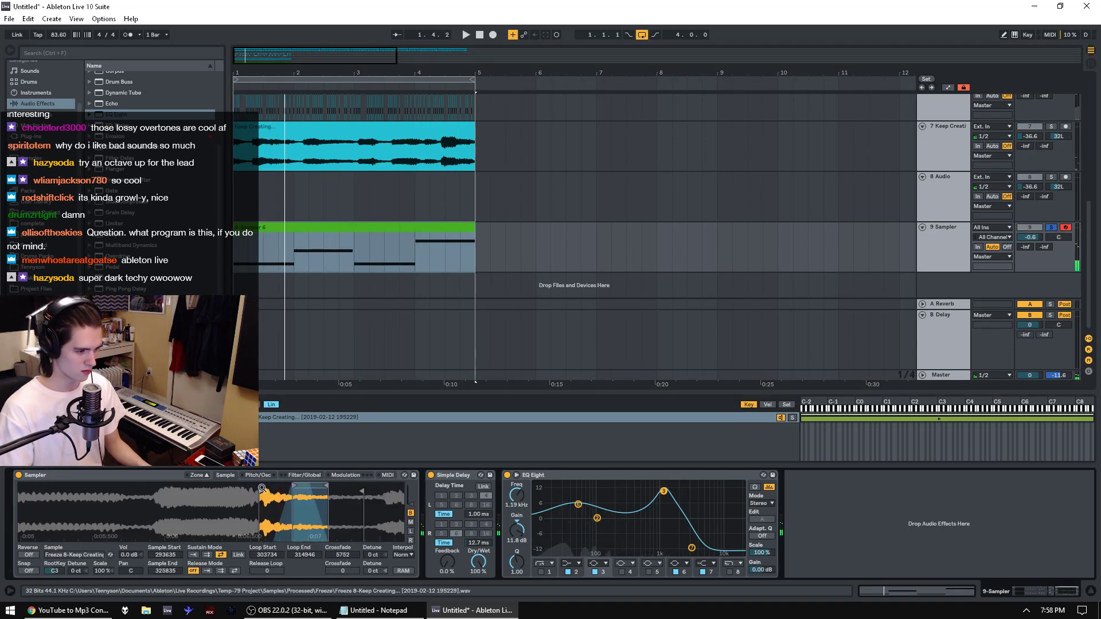
key("space")
mouse_move(276, 493)
left_mouse_down()
mouse_move(310, 493)
mouse_move(303, 499)
left_mouse_up()
key("space")
key("space")
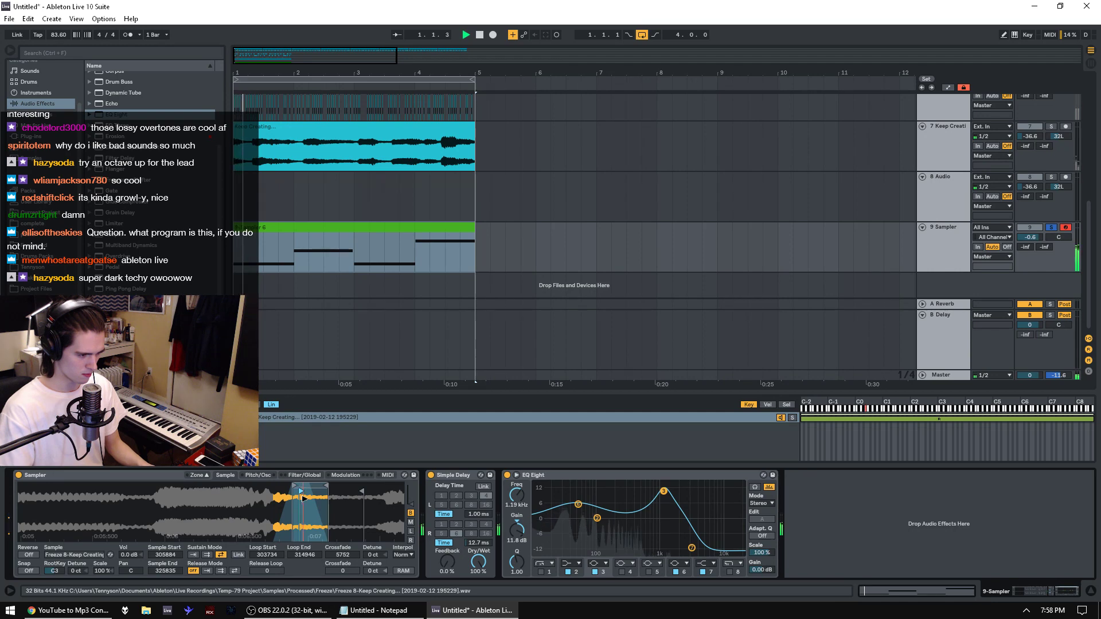
Step: Unsolo the Sampler track and raise its volume to 1.2 dB
left_click(1042, 233)
left_click(1048, 227)
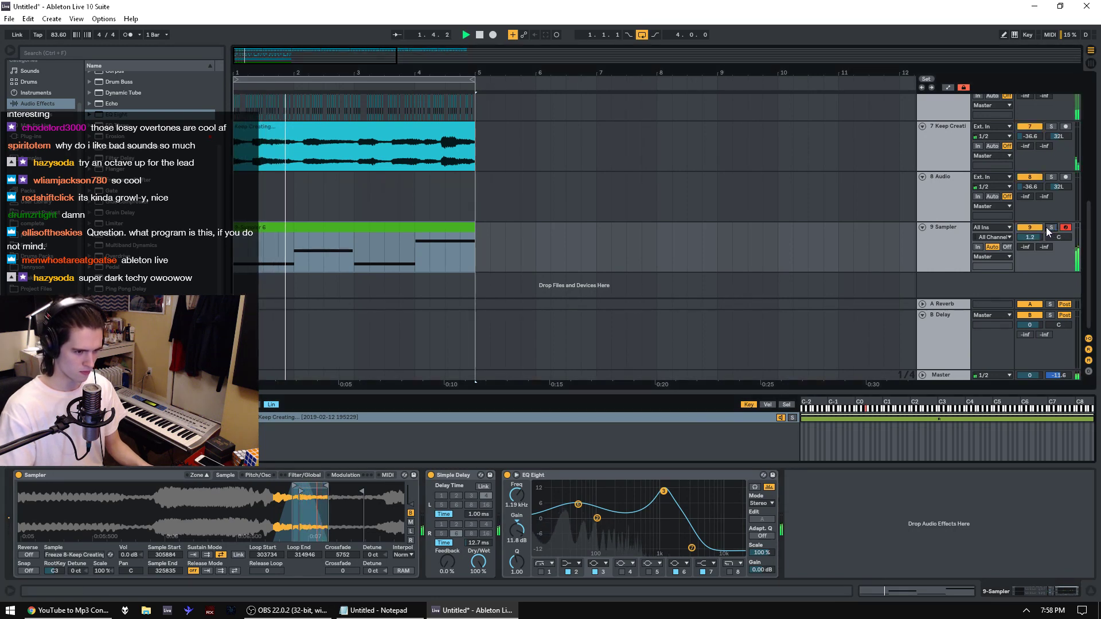
left_click_drag(1030, 238, 1025, 253)
Step: Remove the Simple Delay from the Sampler track and move EQ Eight's band 3 boost to 167 Hz at 11.8 dB with a 0.62 Q
mouse_move(663, 491)
left_mouse_down()
mouse_move(641, 486)
mouse_move(654, 485)
left_mouse_up()
left_click(461, 476)
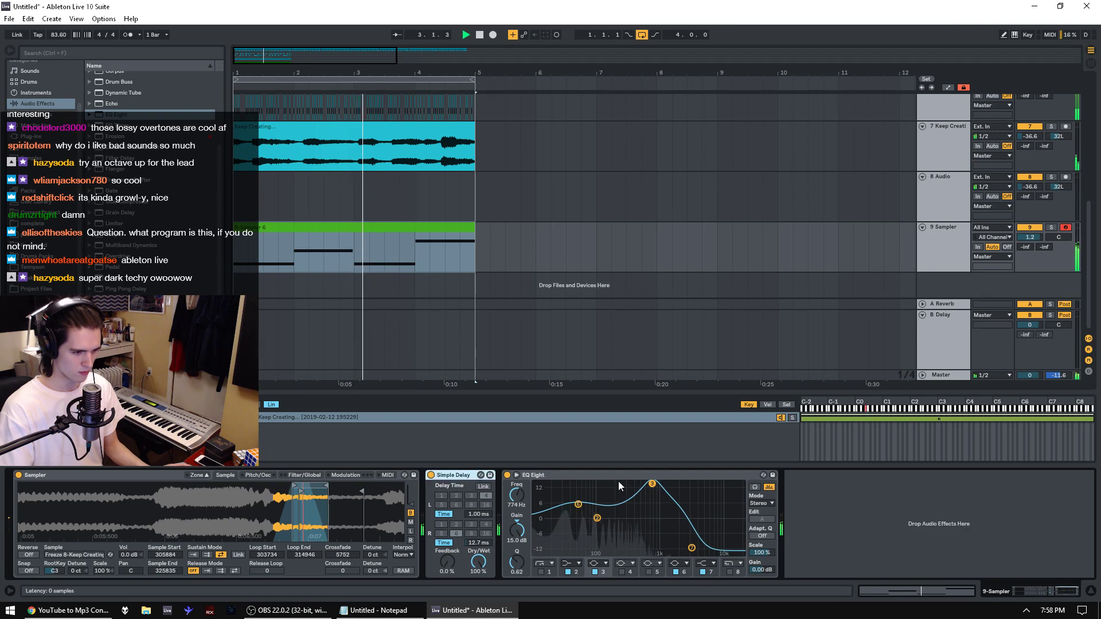
key("Delete")
left_click_drag(576, 484, 535, 491)
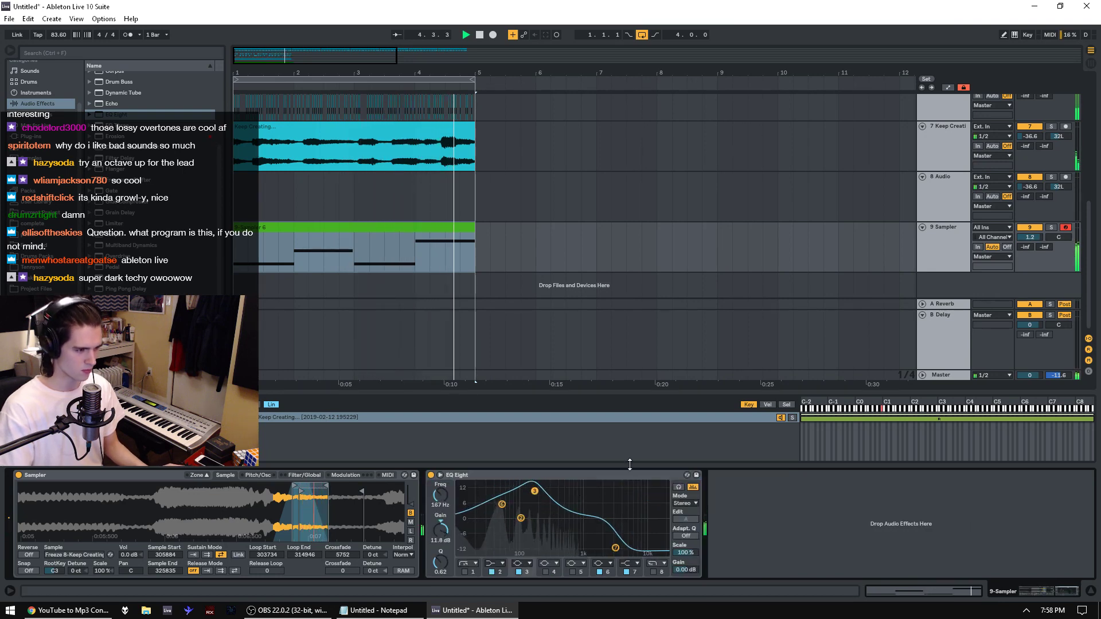
Step: Delete the two empty audio tracks, track 8 above the Sampler and track 3
scroll(655, 188, "up", 5)
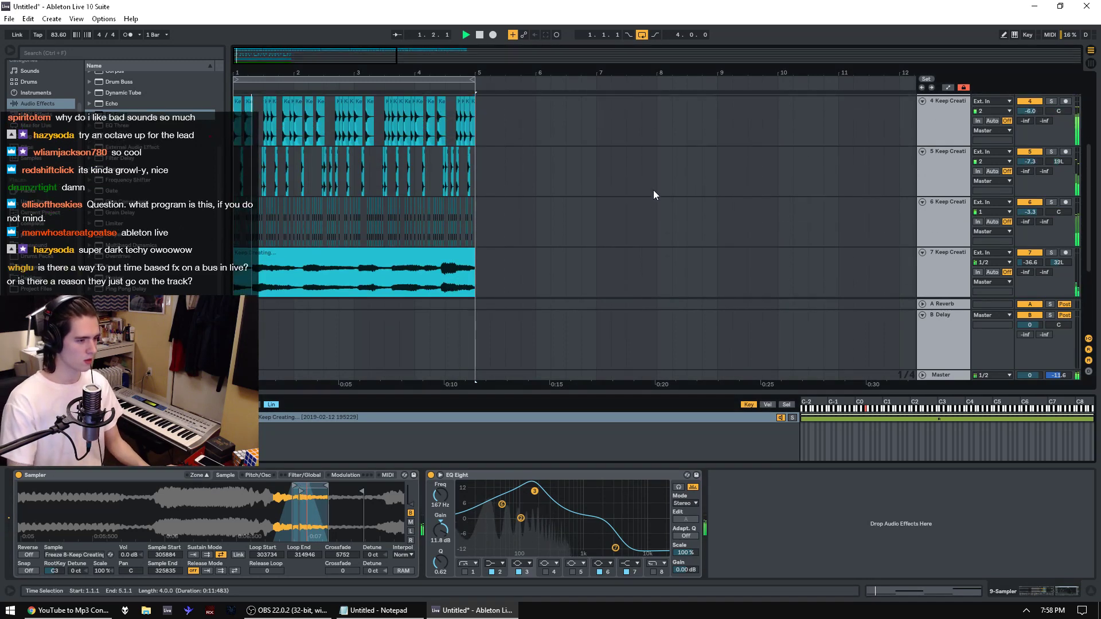
scroll(935, 250, "down", 3)
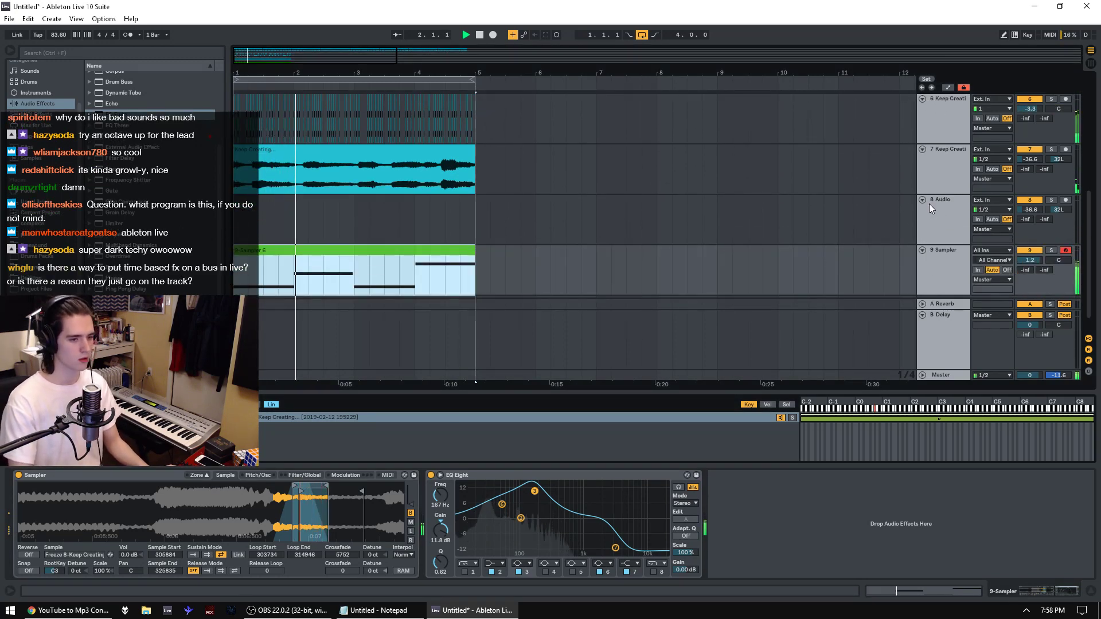
left_click(922, 200)
scroll(941, 243, "up", 2)
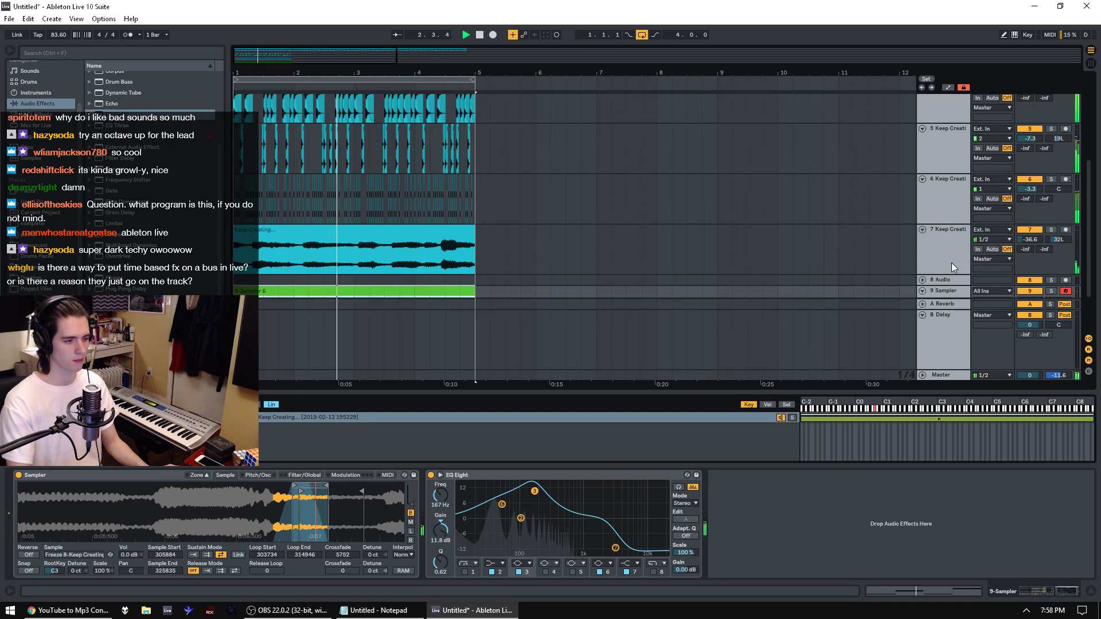
left_click(948, 280)
key("Delete")
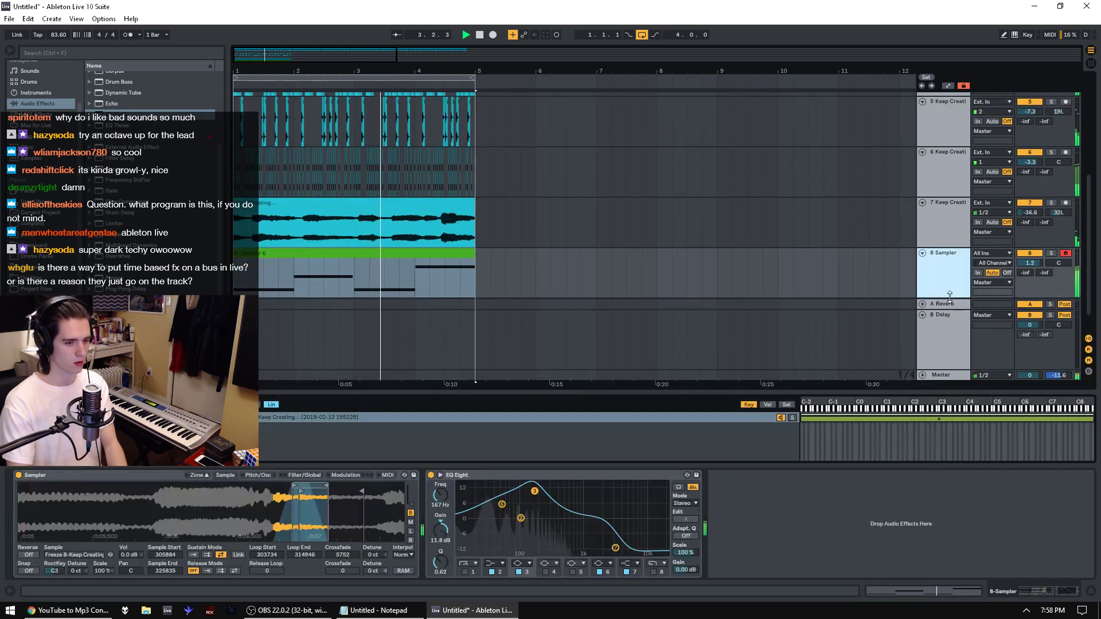
scroll(937, 263, "up", 6)
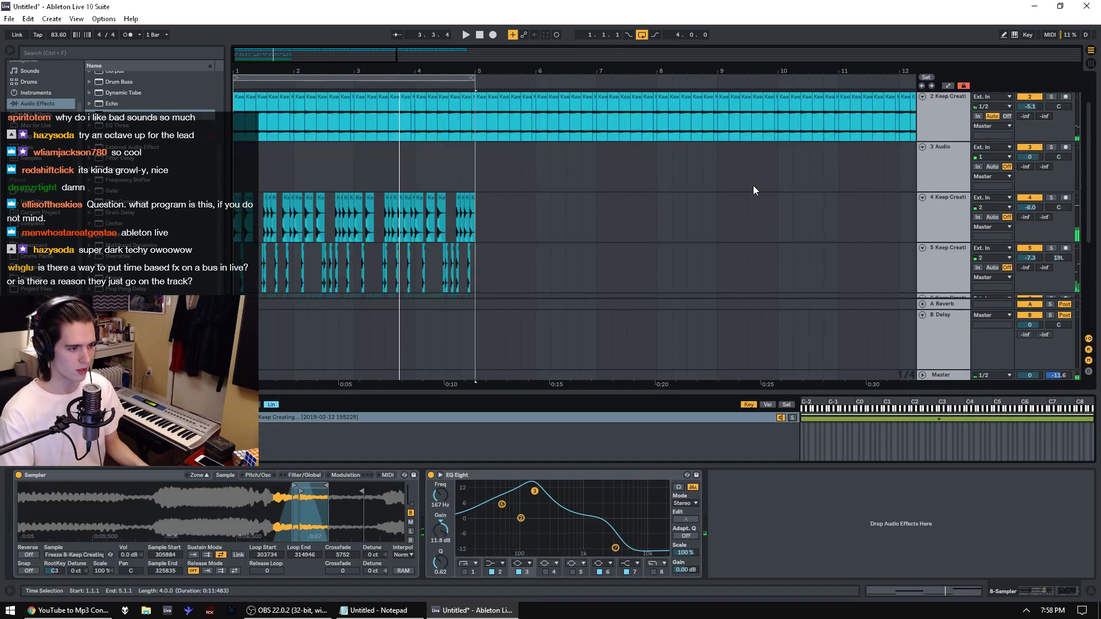
left_click(951, 188)
key("Delete")
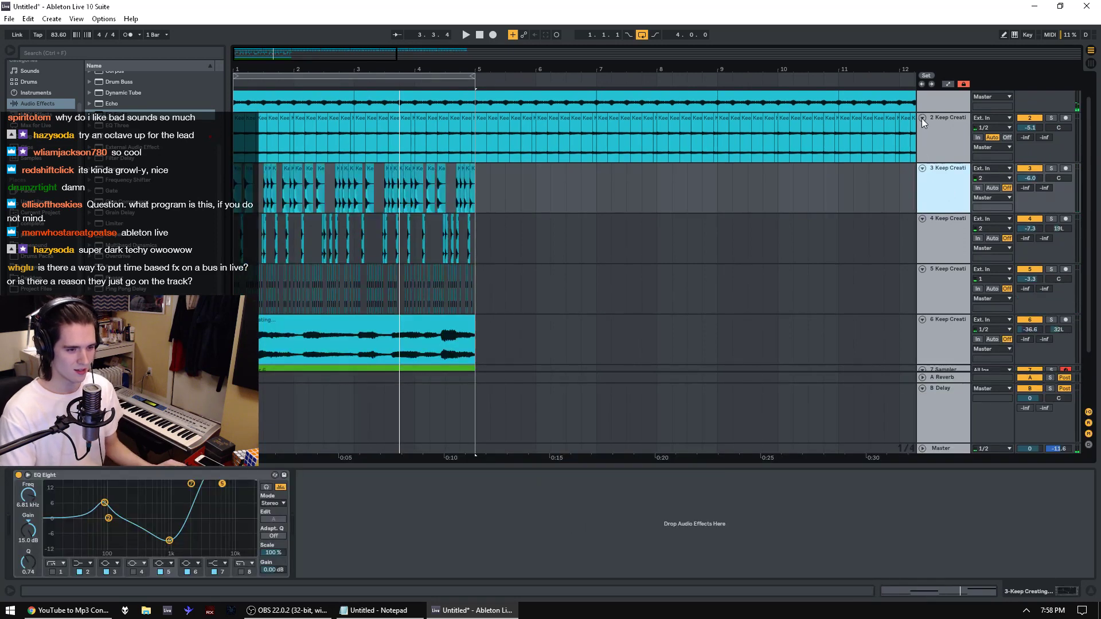
Step: Fold all tracks, delete the clips on tracks 1 to 3 from bar 5 to 9.4.4, and play the loop
left_click(921, 118, "alt")
left_click_drag(478, 117, 789, 57)
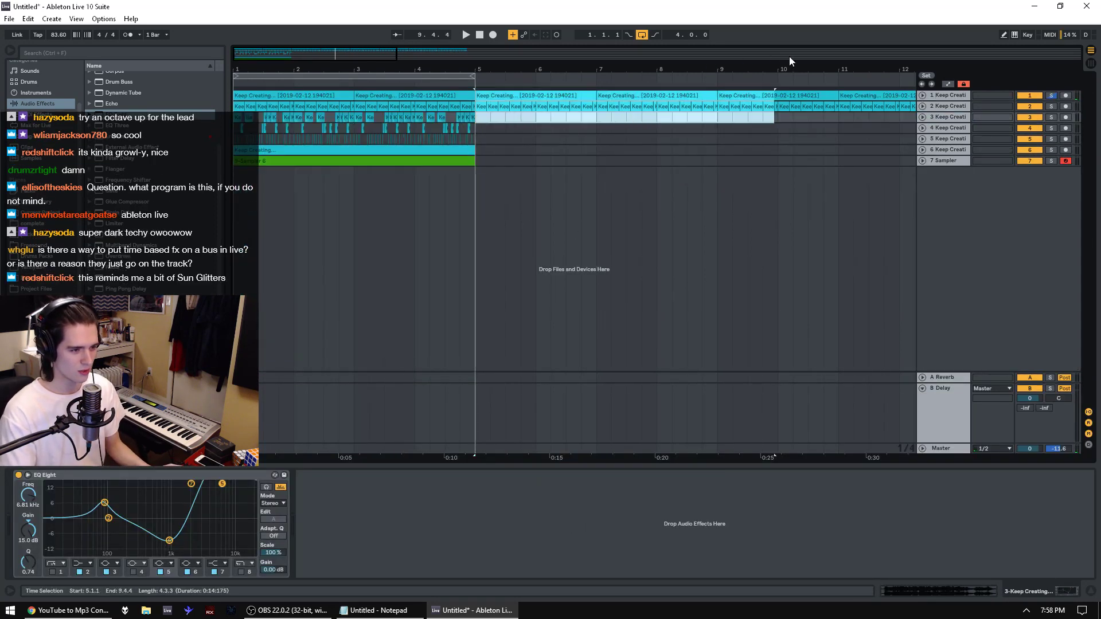
key("Delete")
left_click(491, 161)
key("space")
key("space")
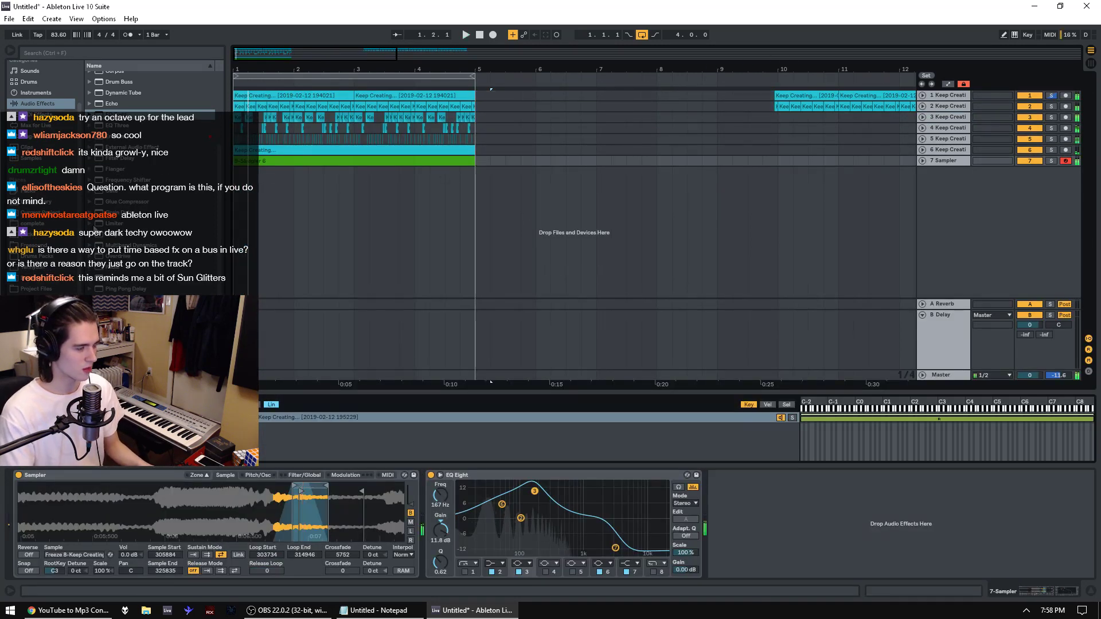
Step: Delete the leftover clips on tracks 1 and 2 between bars 9 and 21
left_click_drag(480, 54, 481, 29)
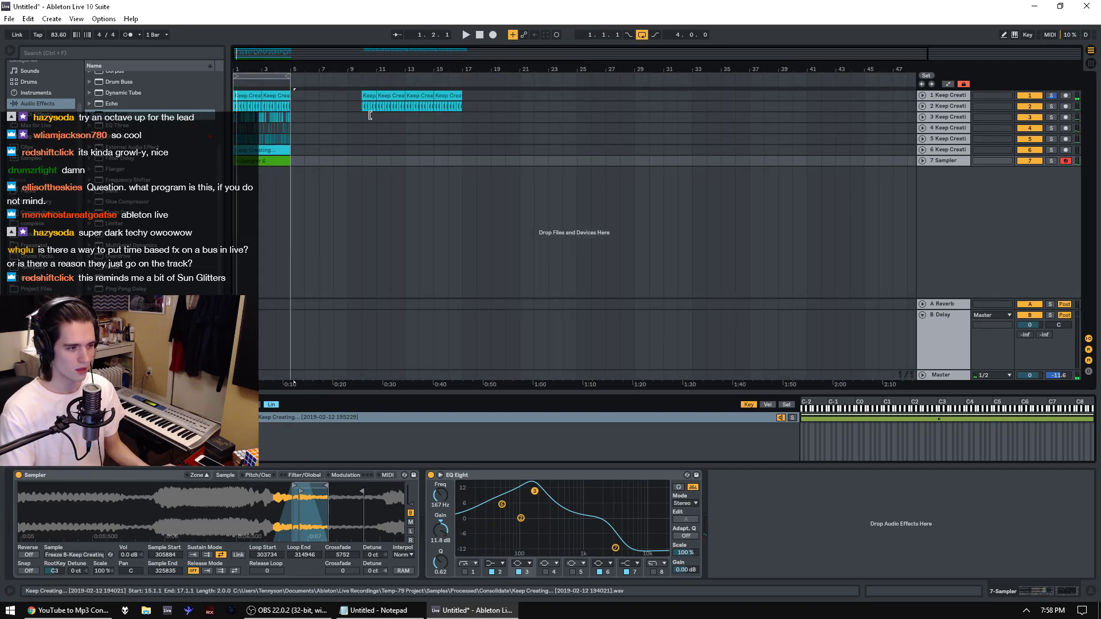
left_click_drag(351, 120, 519, 90)
key("Delete")
Step: Add Keep Creating....mp3 from the Downloads folder as a new audio track starting around bar 19
left_click(40, 247)
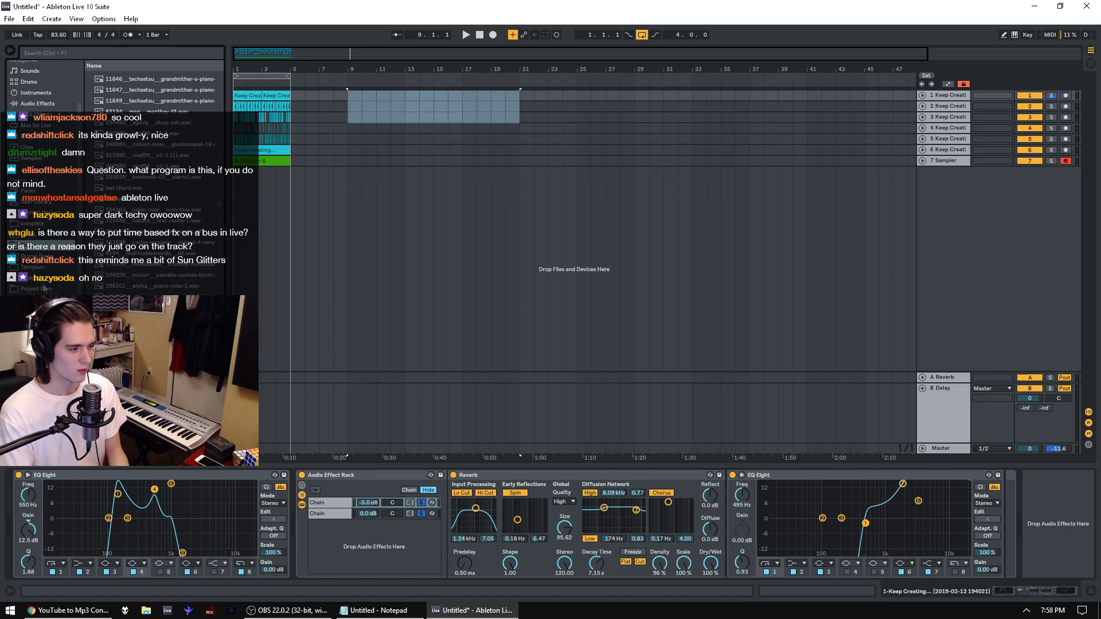
left_click(35, 300)
left_click_drag(123, 280, 560, 214)
Step: Lower the new track 8's volume to -18.2 dB while playing the imported song, and continue playback from bar 23
left_click(1051, 98)
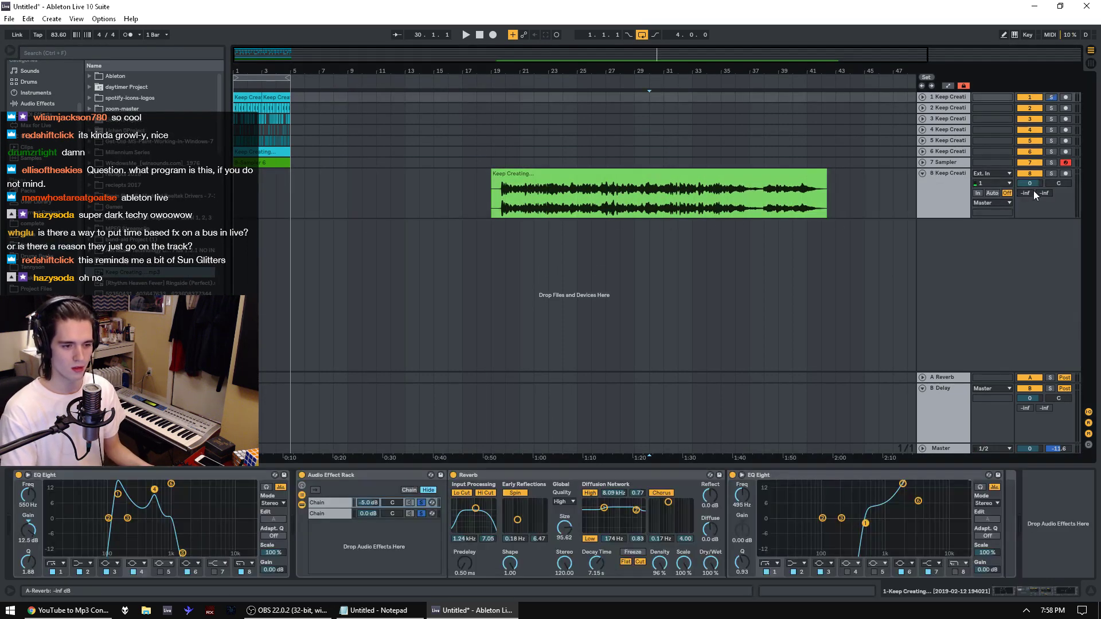
key("space")
left_click_drag(1029, 183, 1030, 209)
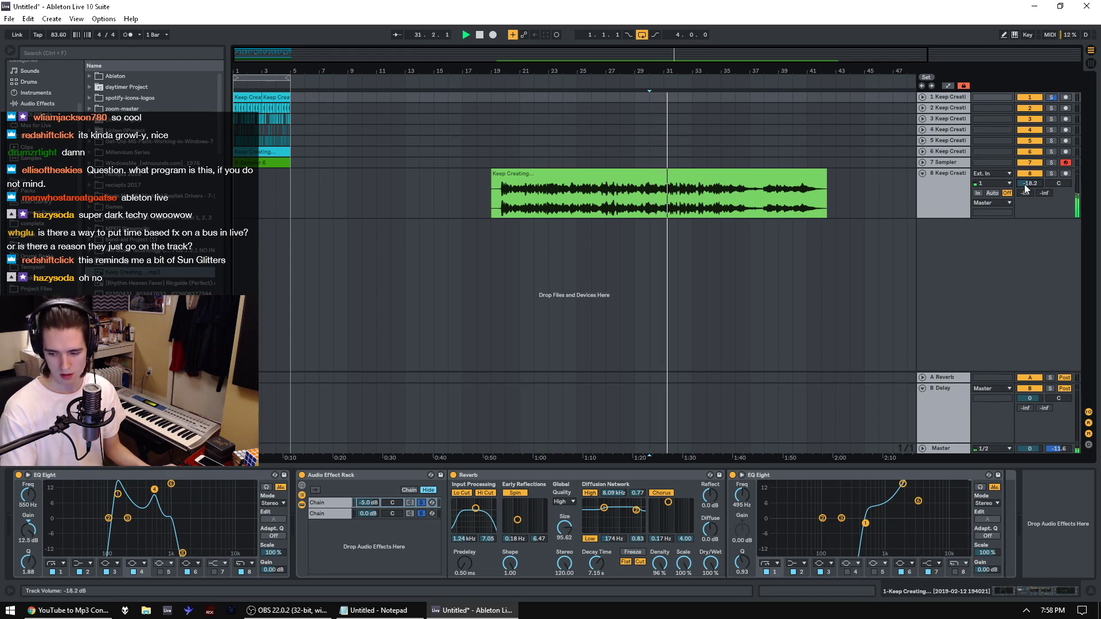
left_click(549, 212)
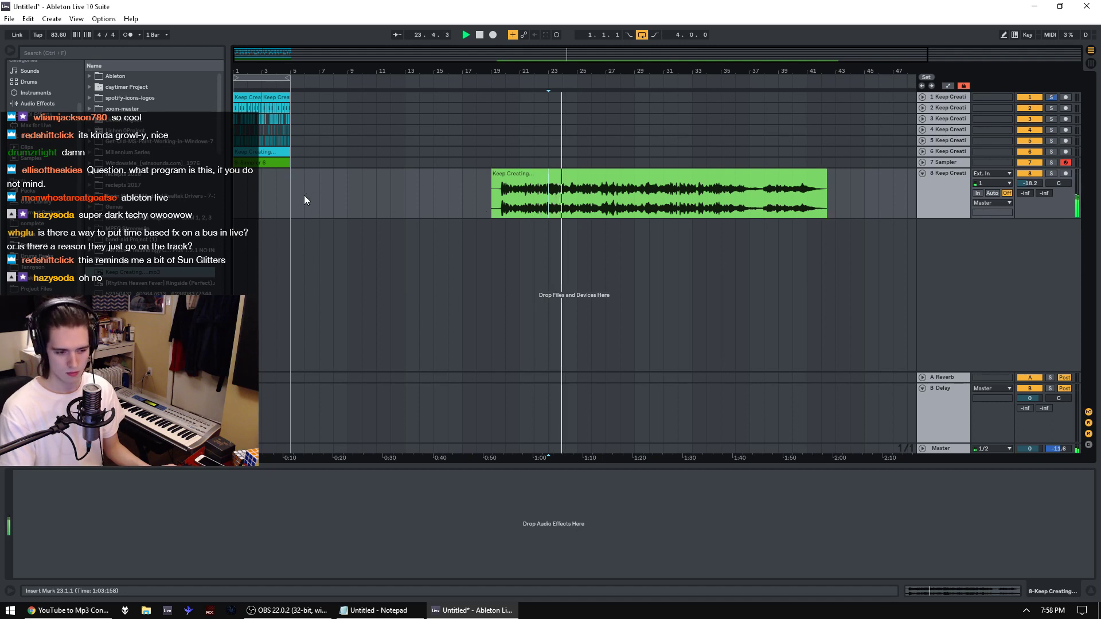
Step: Play the beat from bar 1 for comparison with the source song, and select bars 1 to 5 on track 8
left_click_drag(304, 195, 235, 195)
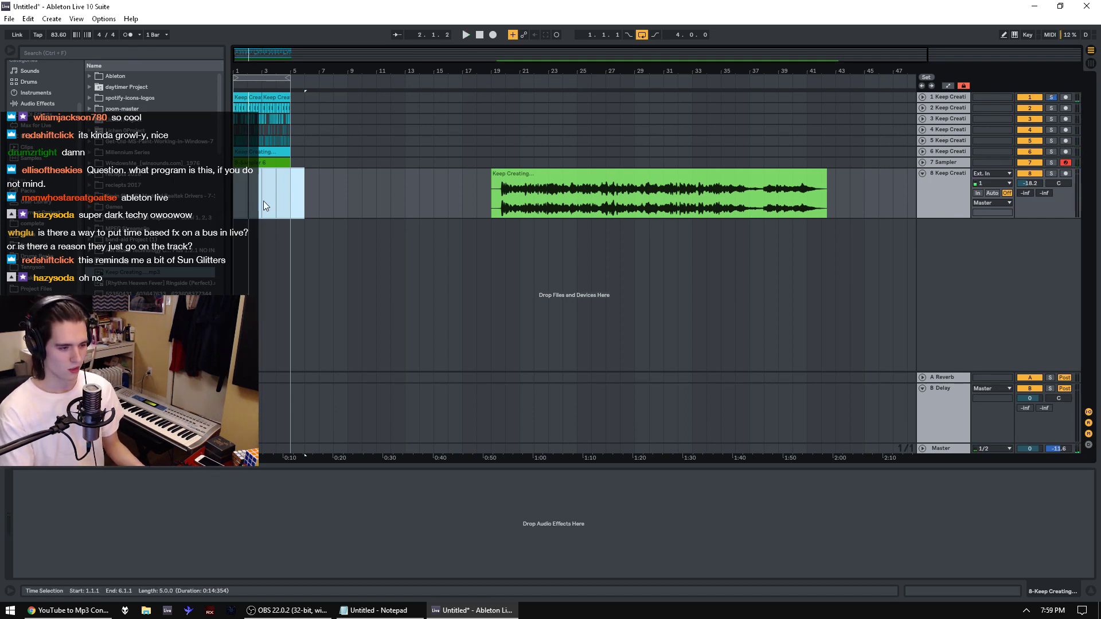
left_click(349, 165, "shift")
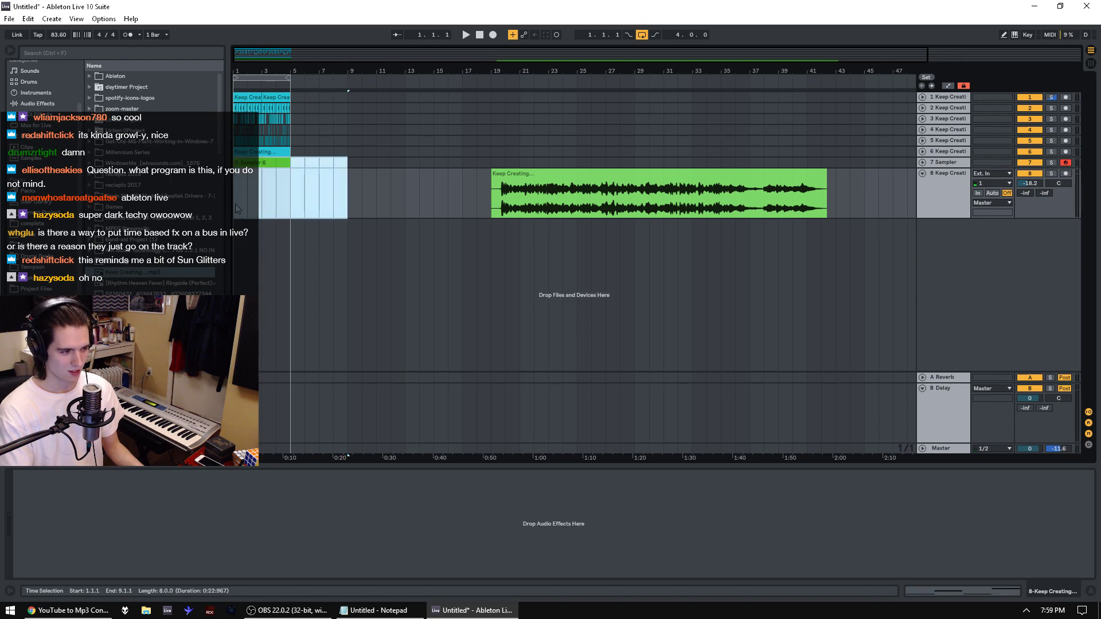
left_click_drag(287, 201, 236, 200)
left_click_drag(242, 68, 250, 123)
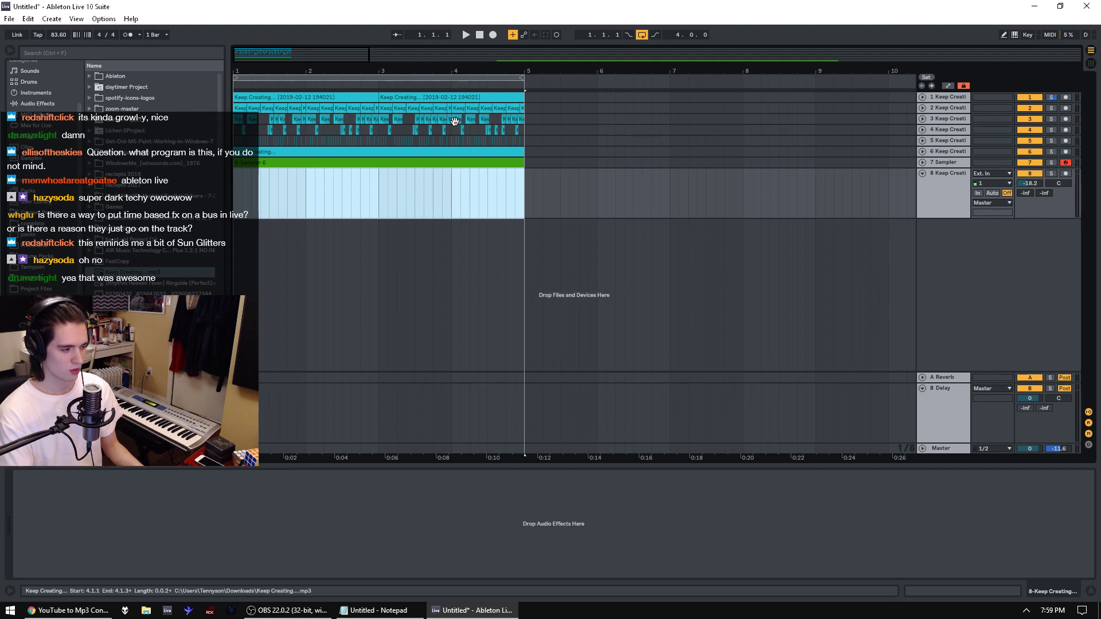
left_click_drag(260, 69, 246, 60)
Step: Add youtube-samplesong.mp3 from the Desktop folder to track 8 at bar 6
scroll(129, 292, "down", 2)
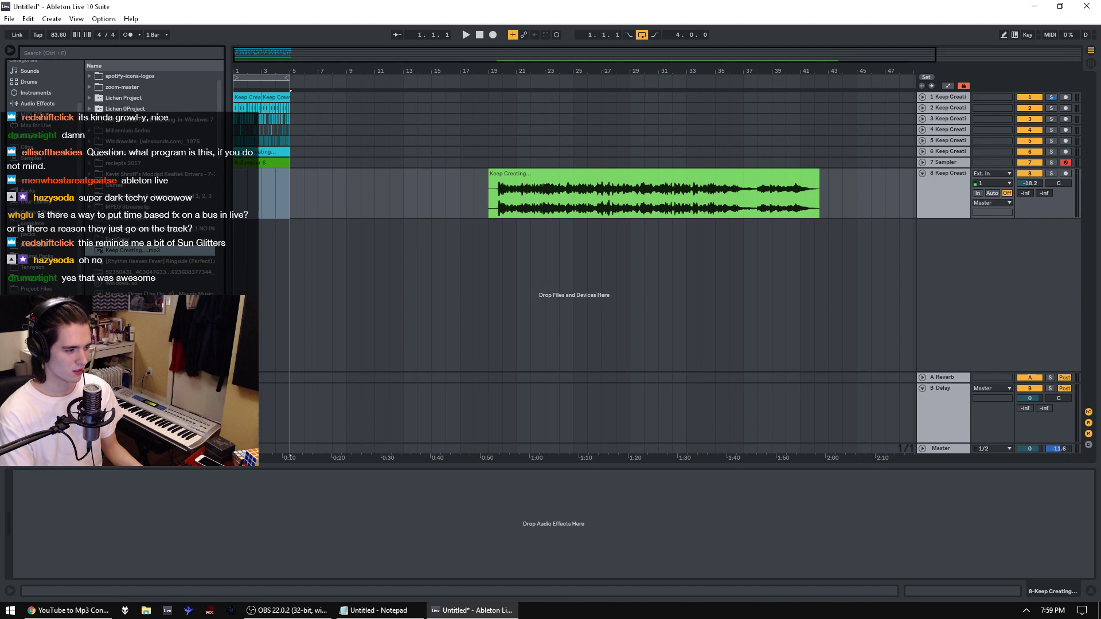
left_click(31, 279)
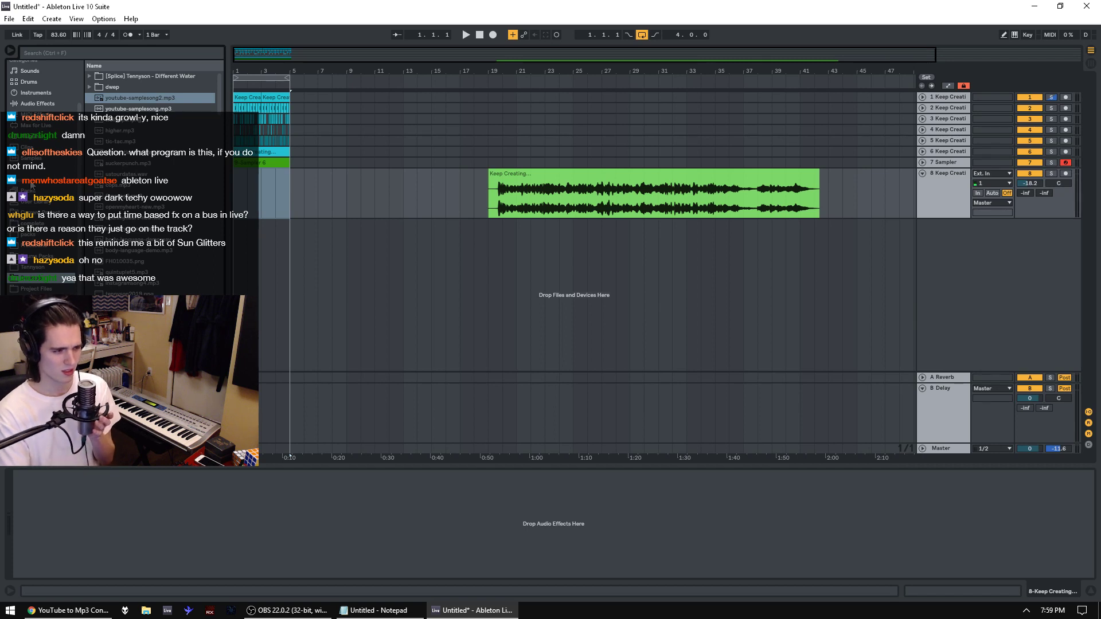
left_click(118, 109)
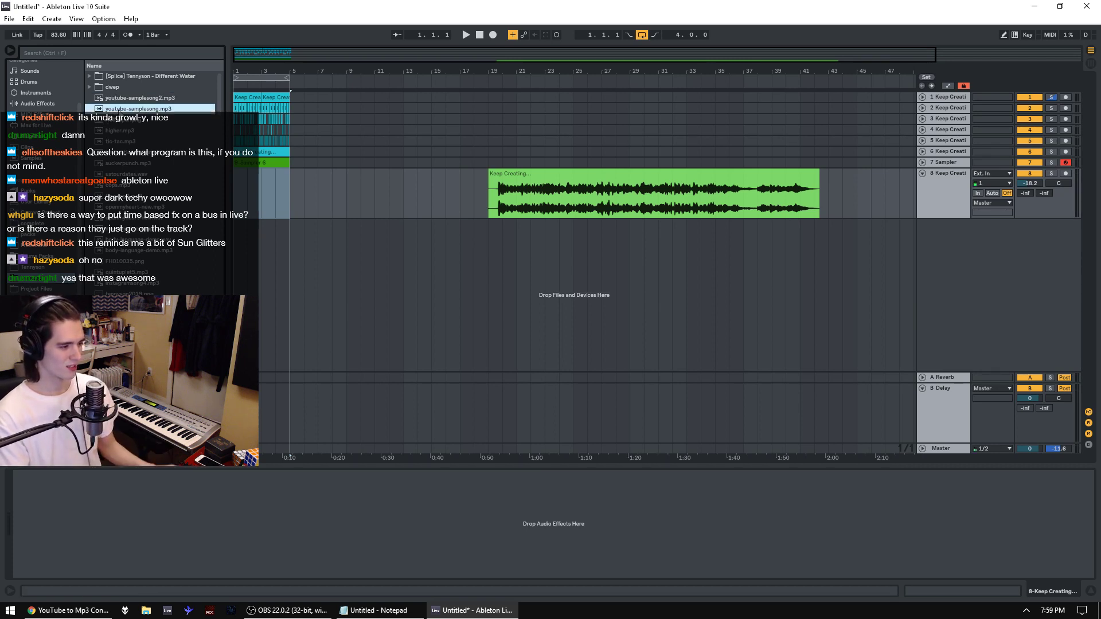
left_click_drag(304, 143, 308, 202)
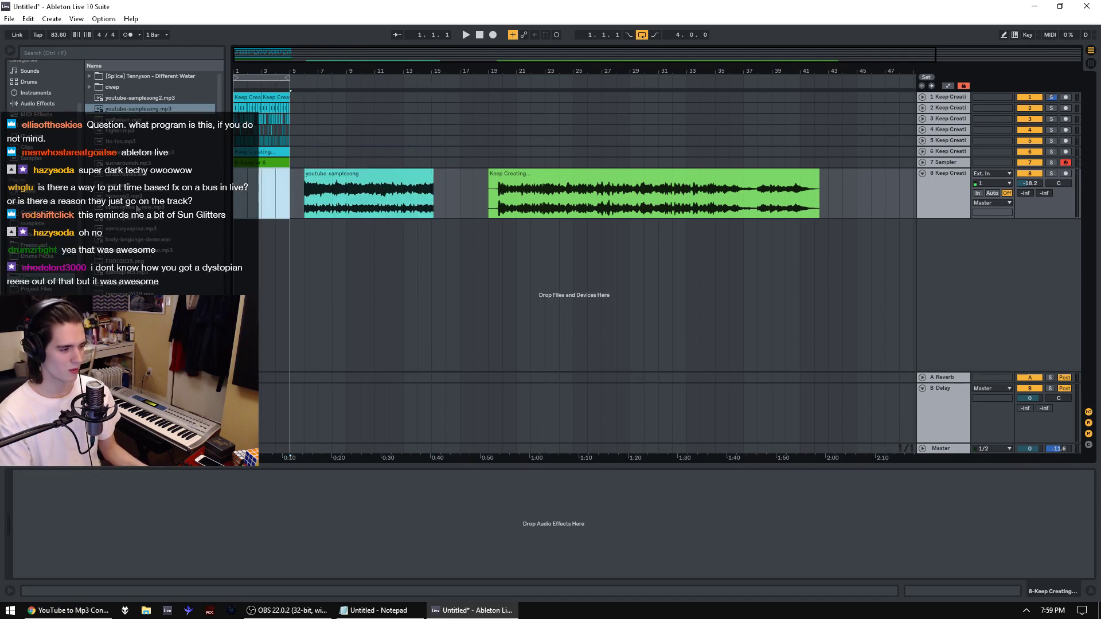
Step: Browse the other song files in the Desktop folder, including tic-tac.mp3
left_click(142, 133)
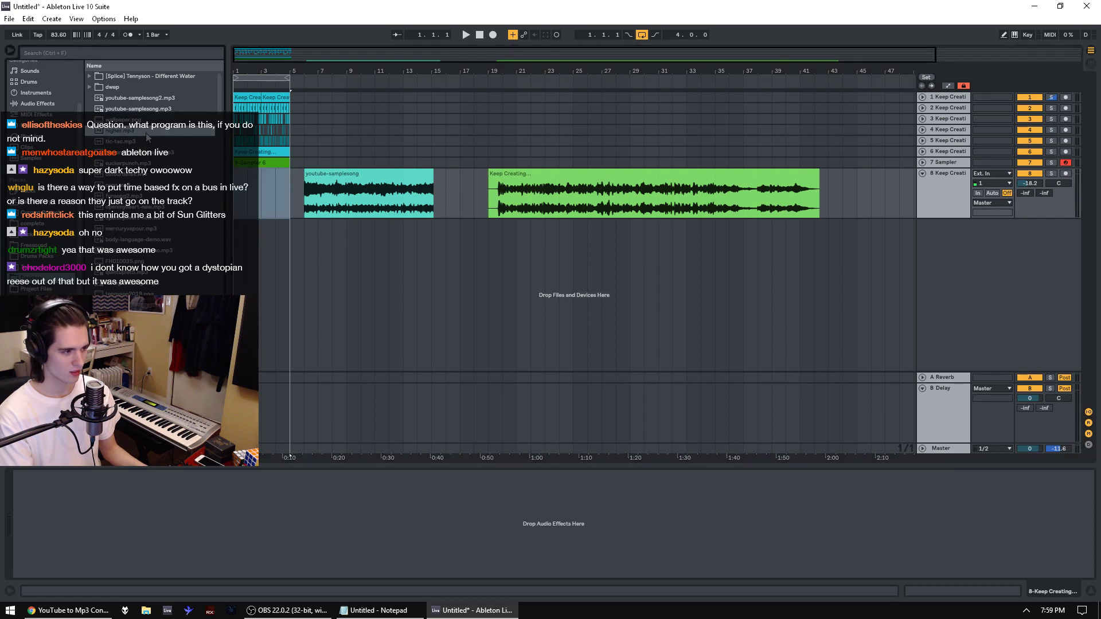
left_click(136, 143)
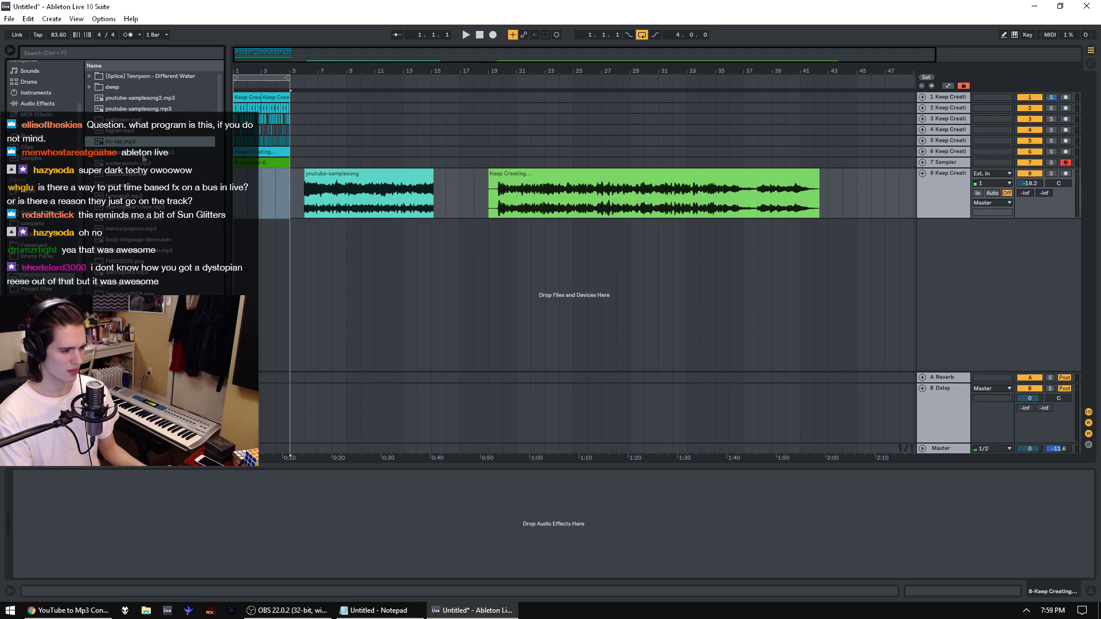
left_click(144, 152)
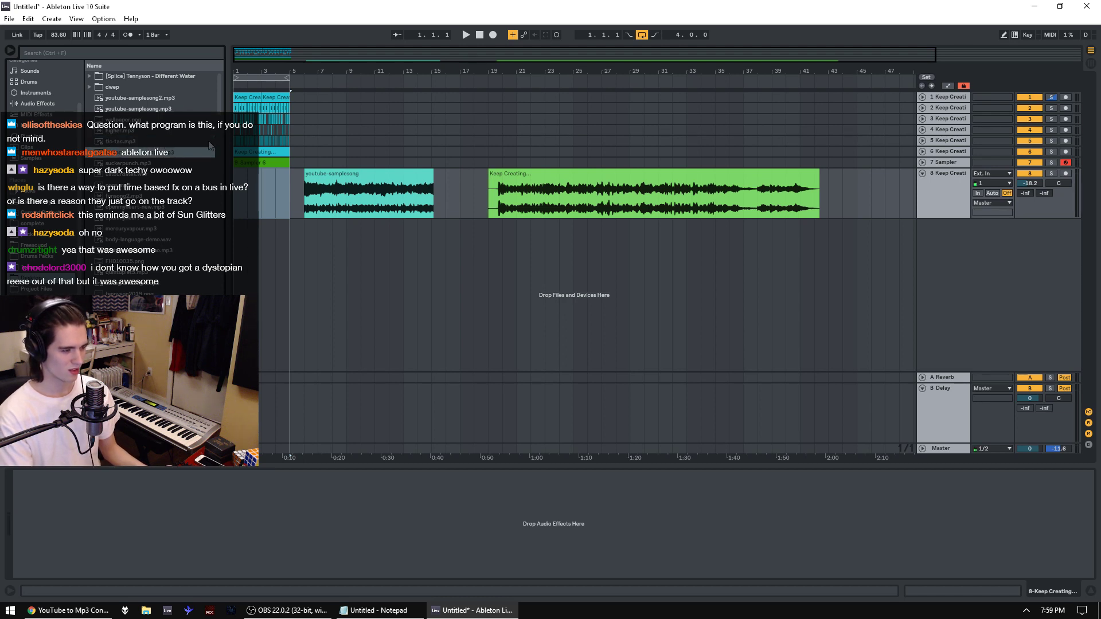
Step: Play the four-bar loop, select bars 1 to 5 across tracks 2 to 7, and play it again
left_click(286, 201)
key("space")
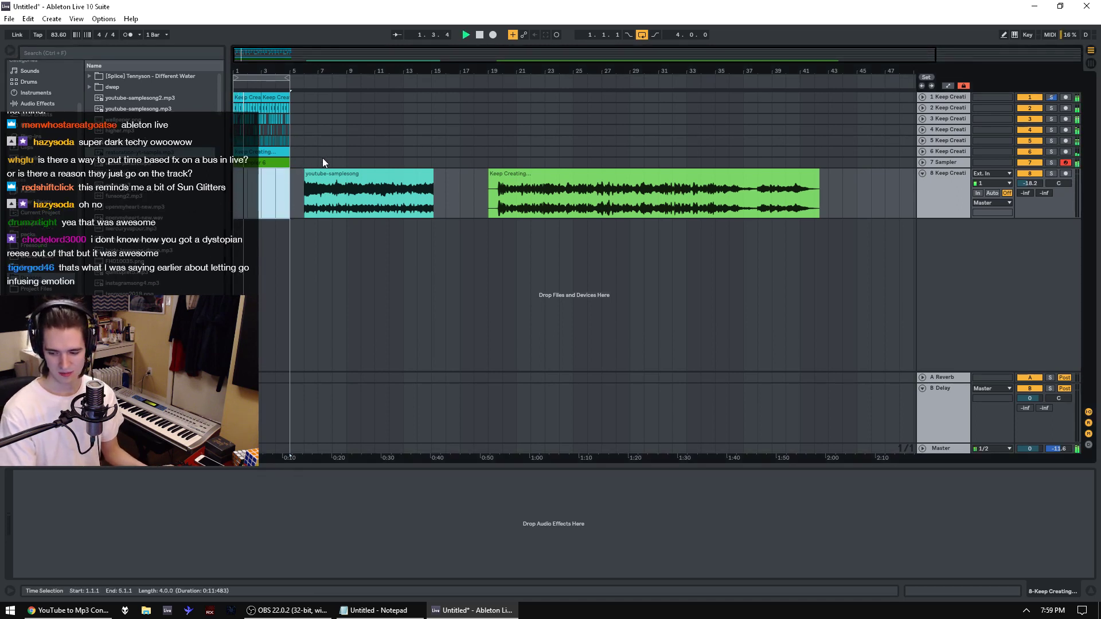
key("space")
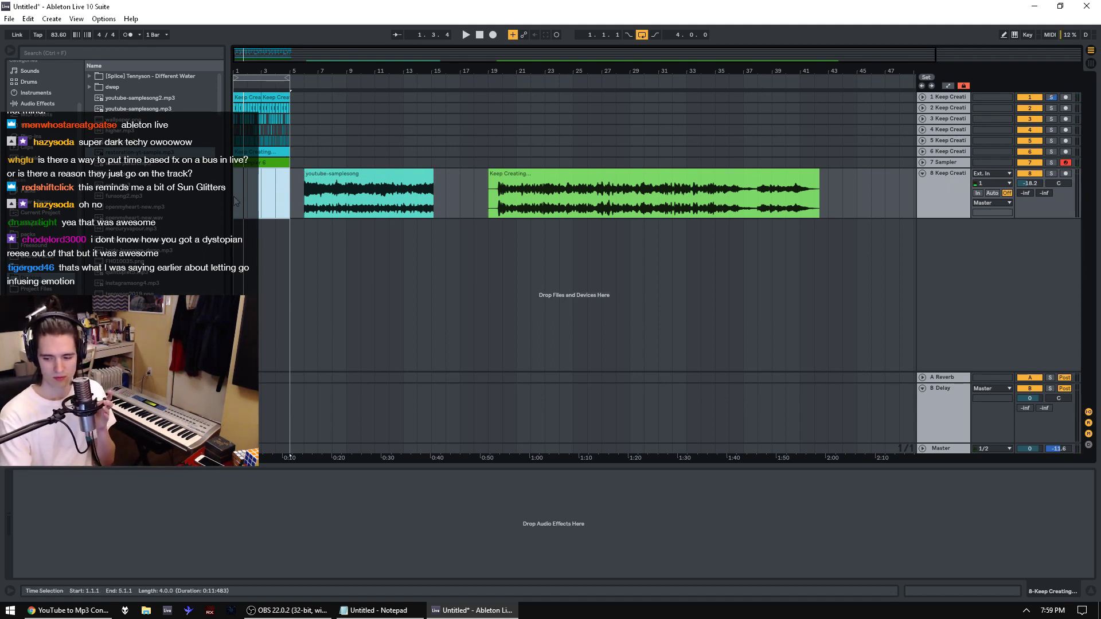
left_click_drag(287, 201, 231, 209)
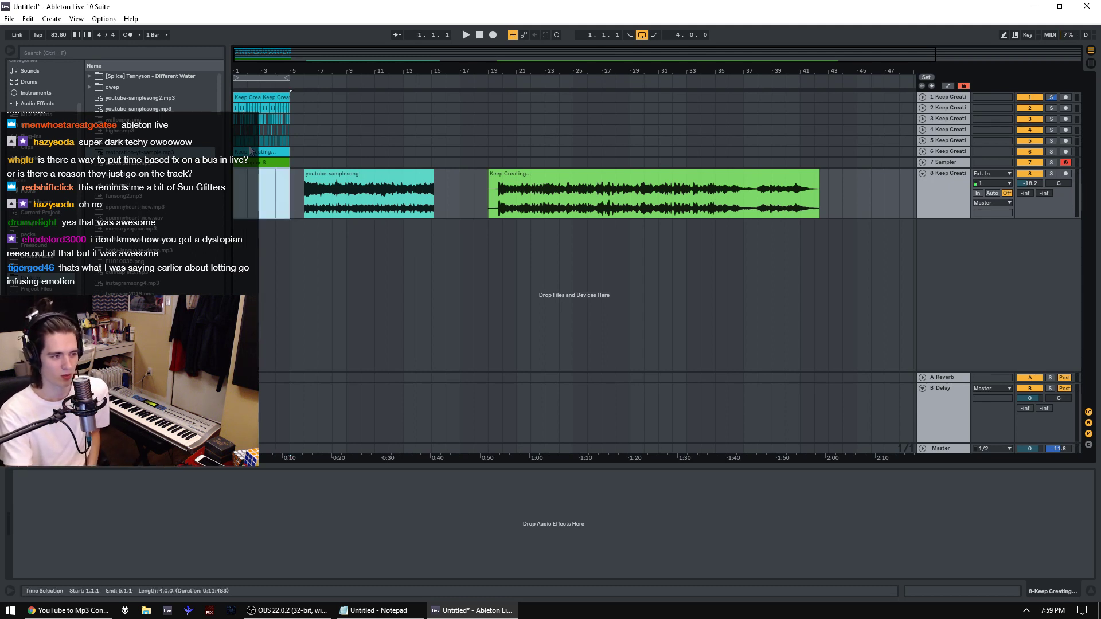
left_click(294, 164)
left_click_drag(151, 120, 118, 104)
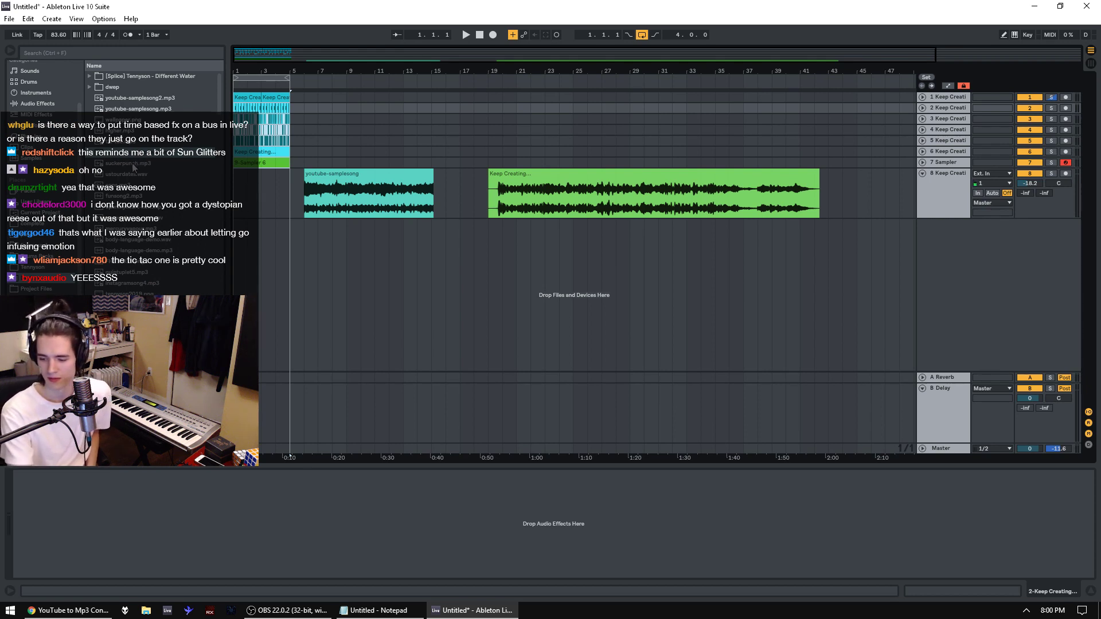
key("space")
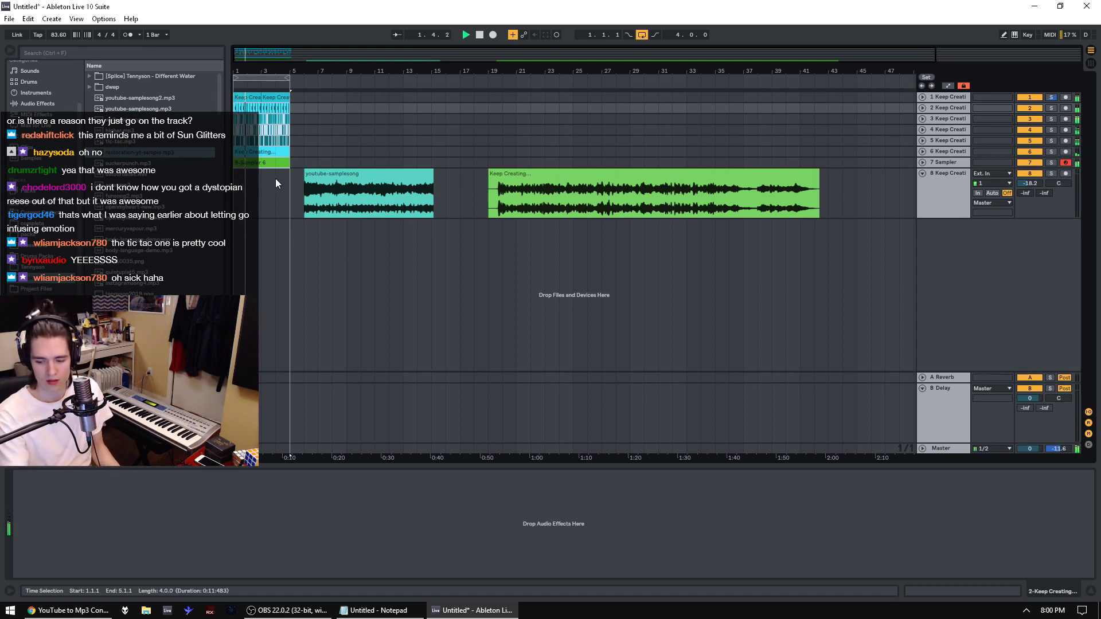
Step: Compare the two songs on track 8 by alternately playing youtube-samplesong from bar 6 and Keep Creating... from bar 20
left_click(324, 184)
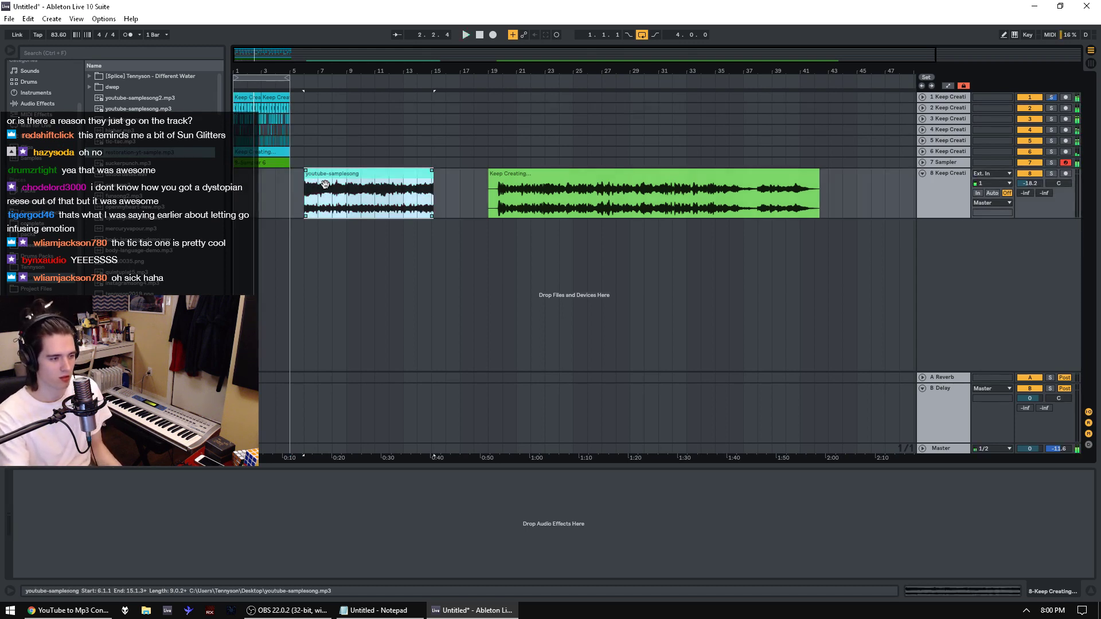
key("space")
key("space")
key("space")
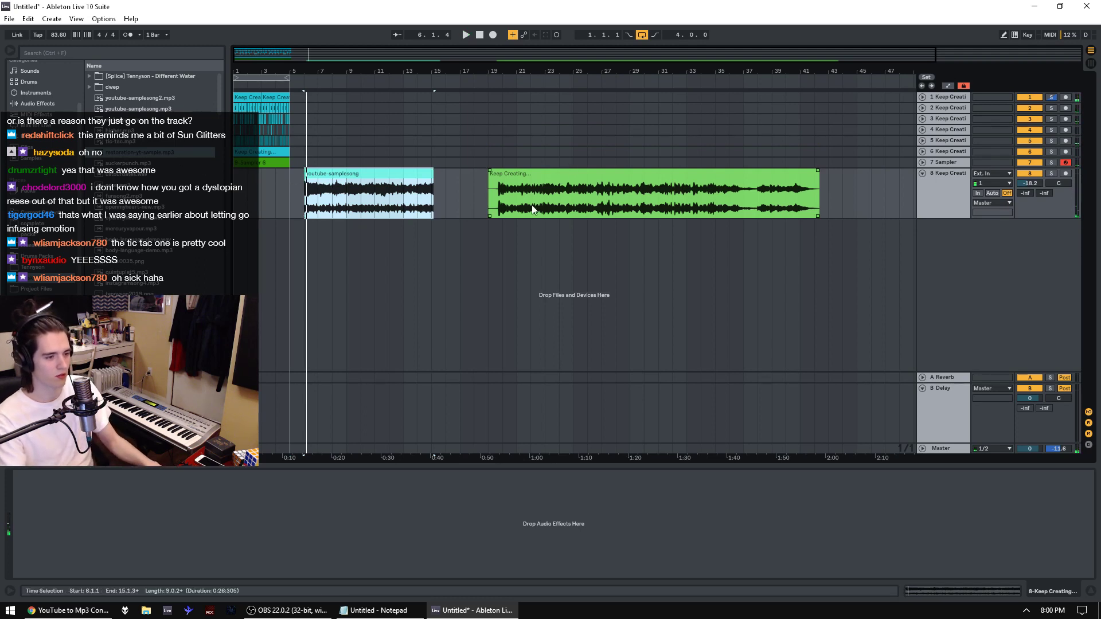
left_click(498, 213)
key("space")
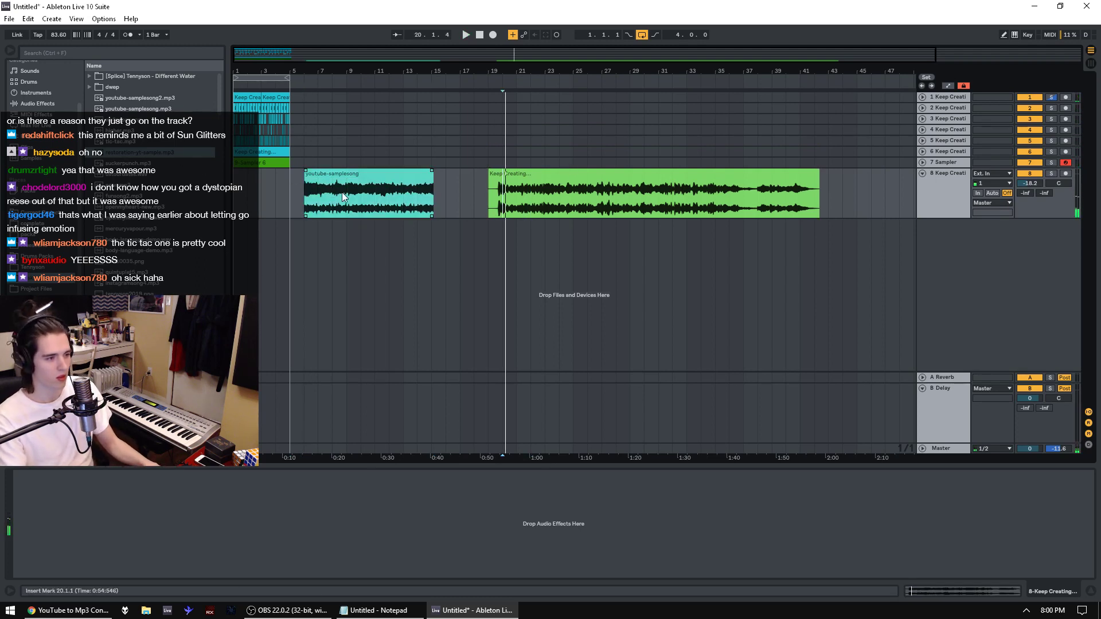
key("space")
left_click(332, 212)
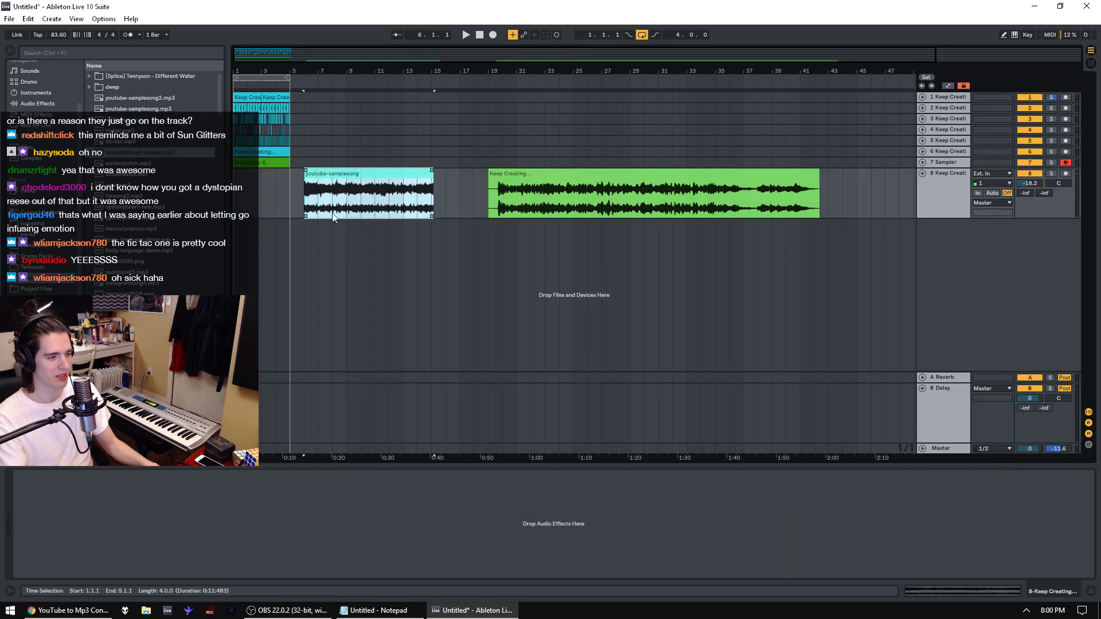
key("space")
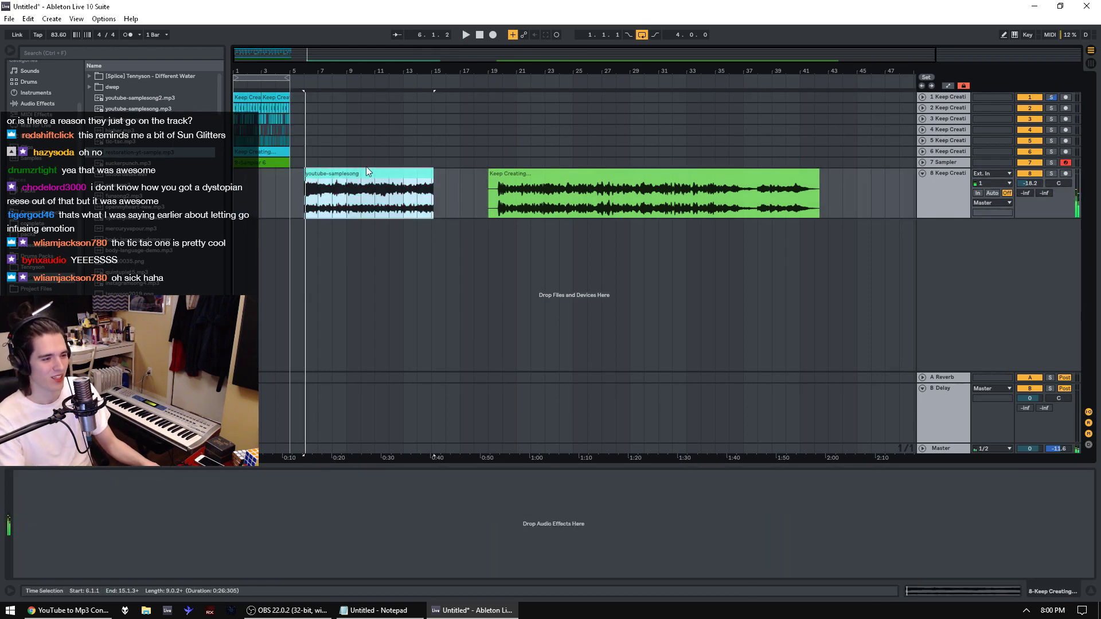
Step: Review the effect chains from the Sampler track up to track 1, and select the first chain in track 1's Audio Effect Rack
left_click(952, 163)
key("Up")
key("Up")
key("Up")
key("Up")
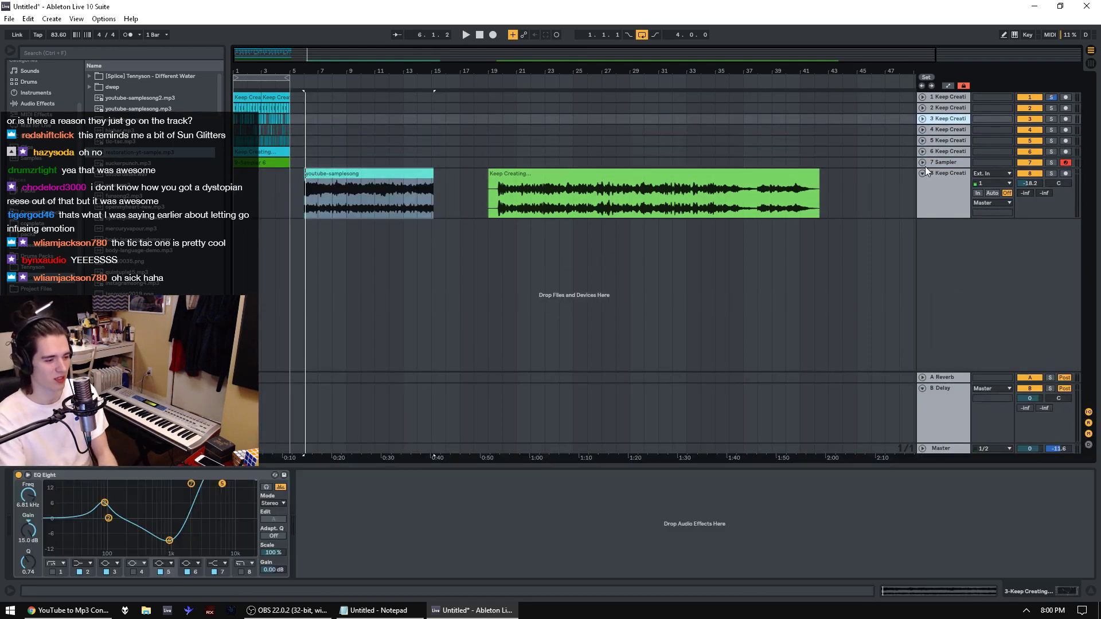
key("Up")
key("Up")
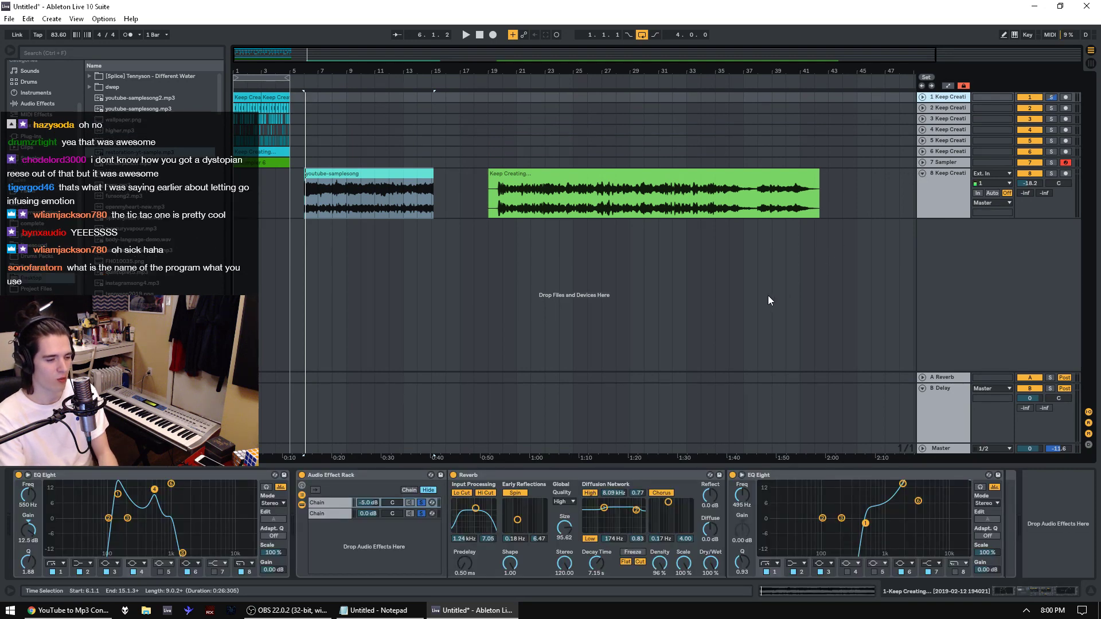
left_click(323, 504)
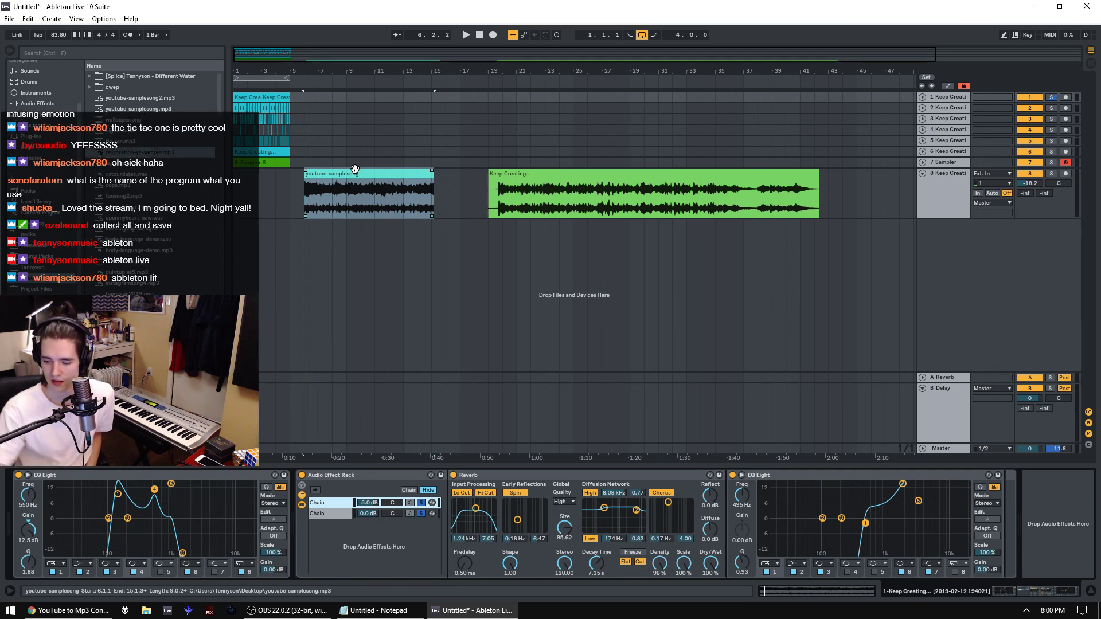
Step: Play youtube-samplesong from bar 6, and compare it with the finished loop played from bar 1
key("space")
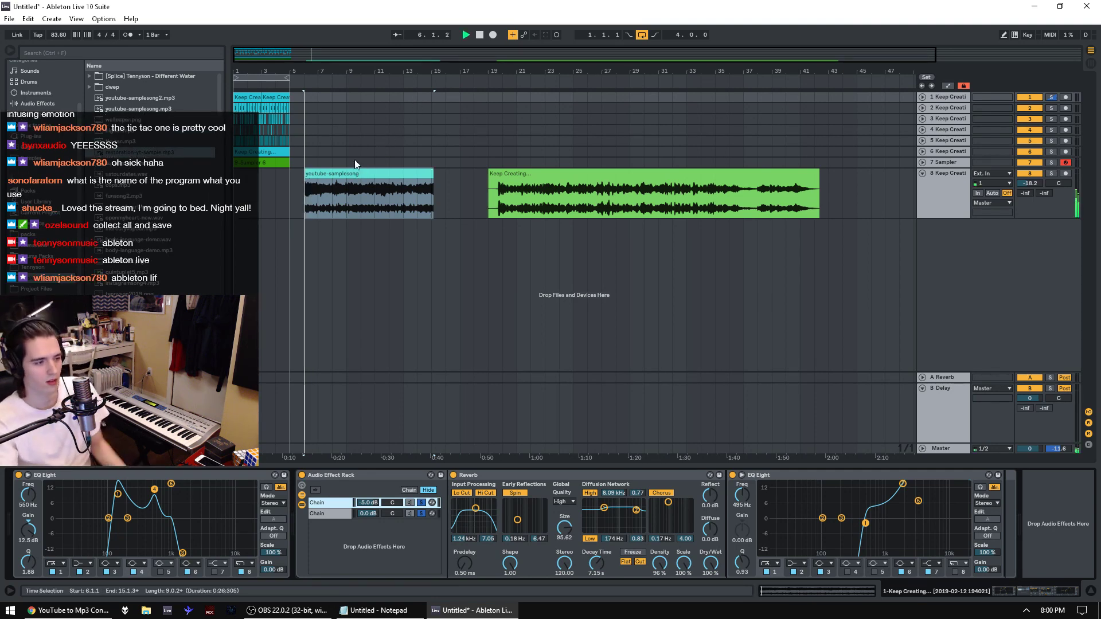
left_click_drag(285, 185, 185, 181)
key("space")
key("space")
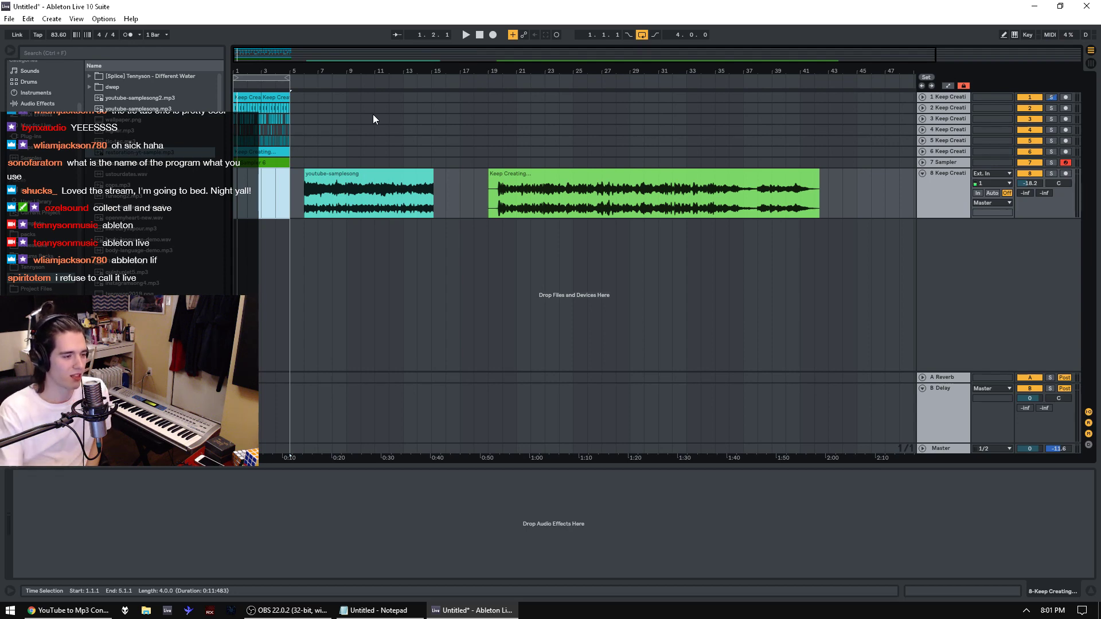
left_click_drag(459, 71, 485, 115)
left_click(483, 173)
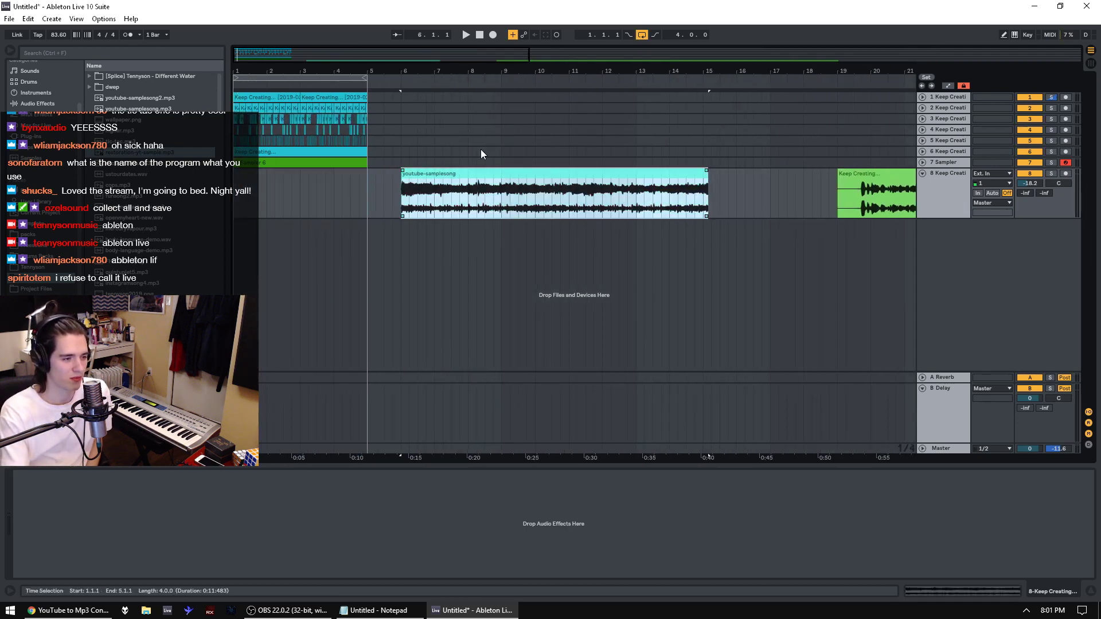
left_click_drag(435, 71, 422, 34)
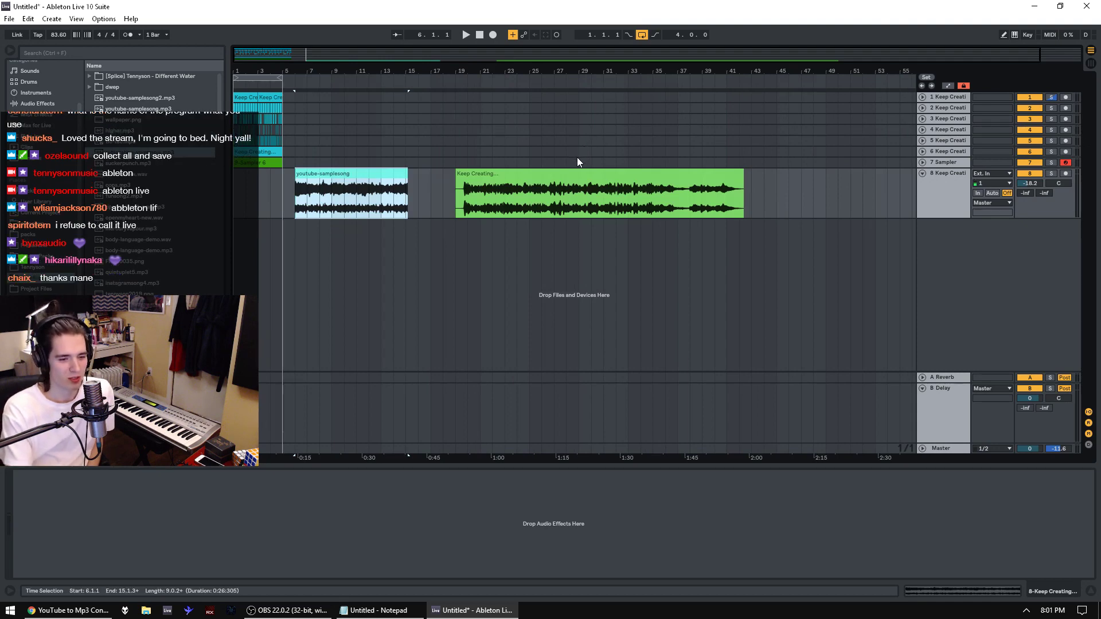
Step: Search the sample library for "cinem" and place the cinematicboomnorm sample on track 8 at bar 46
left_click(54, 246)
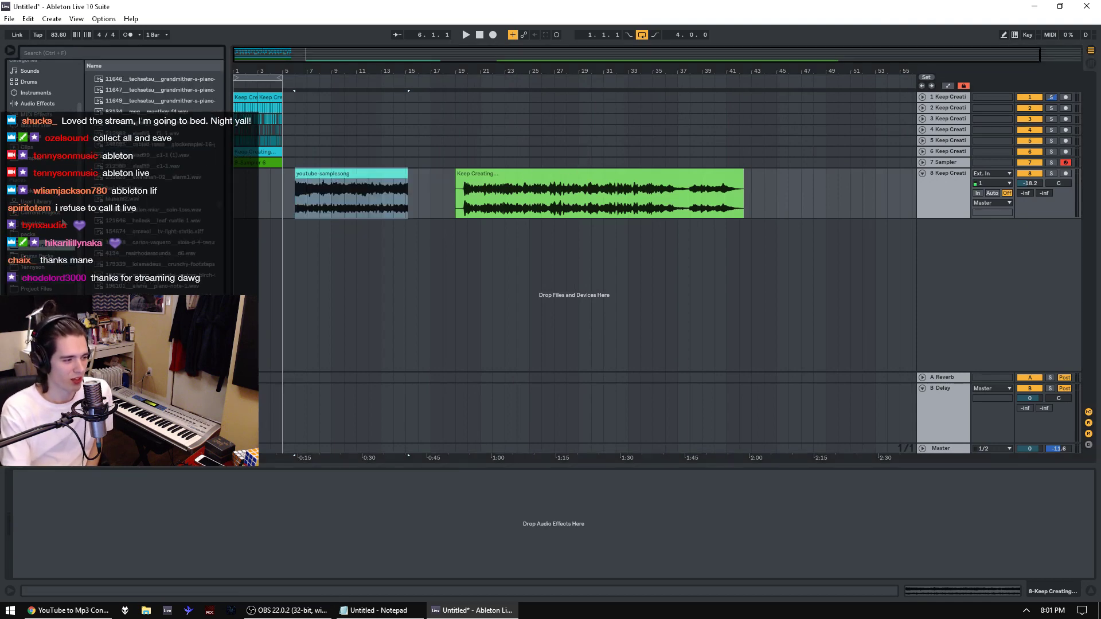
left_click(50, 53)
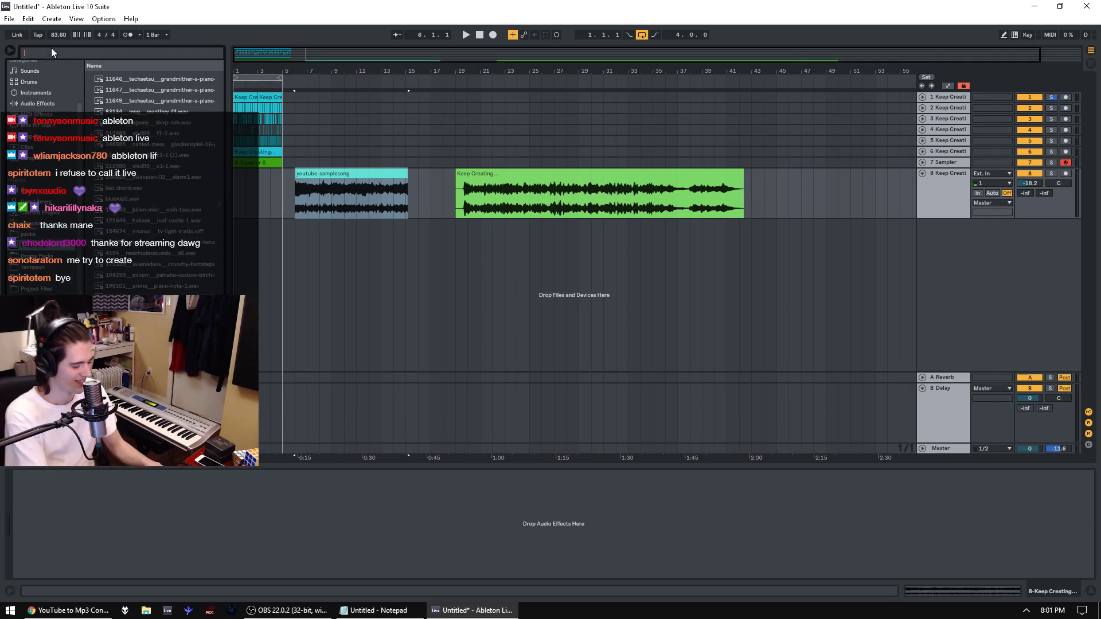
type("cinem")
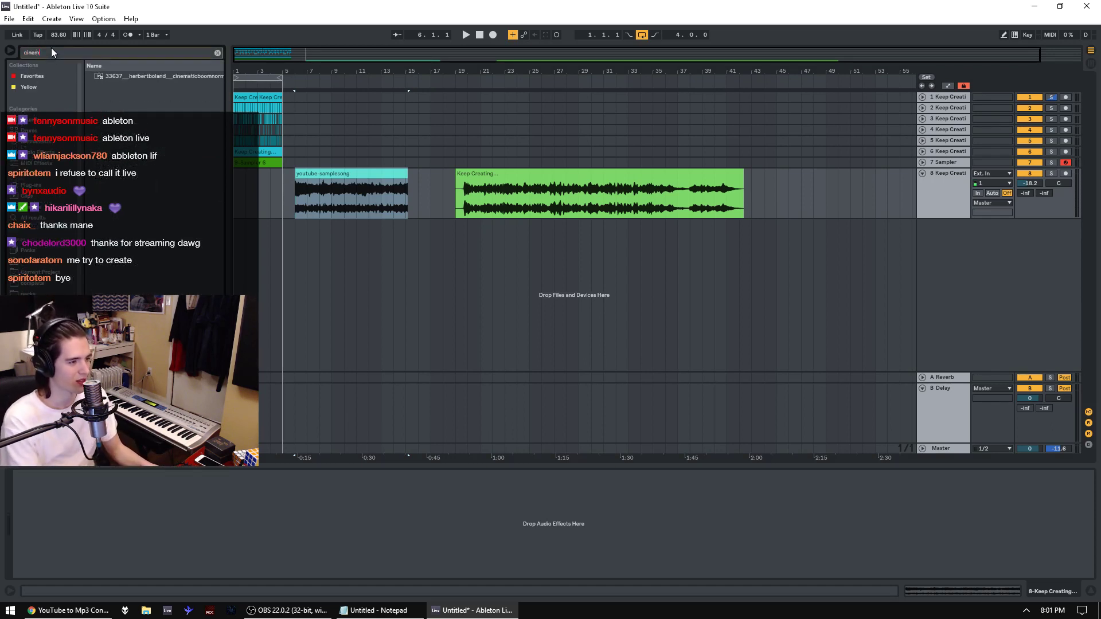
left_click_drag(147, 77, 798, 182)
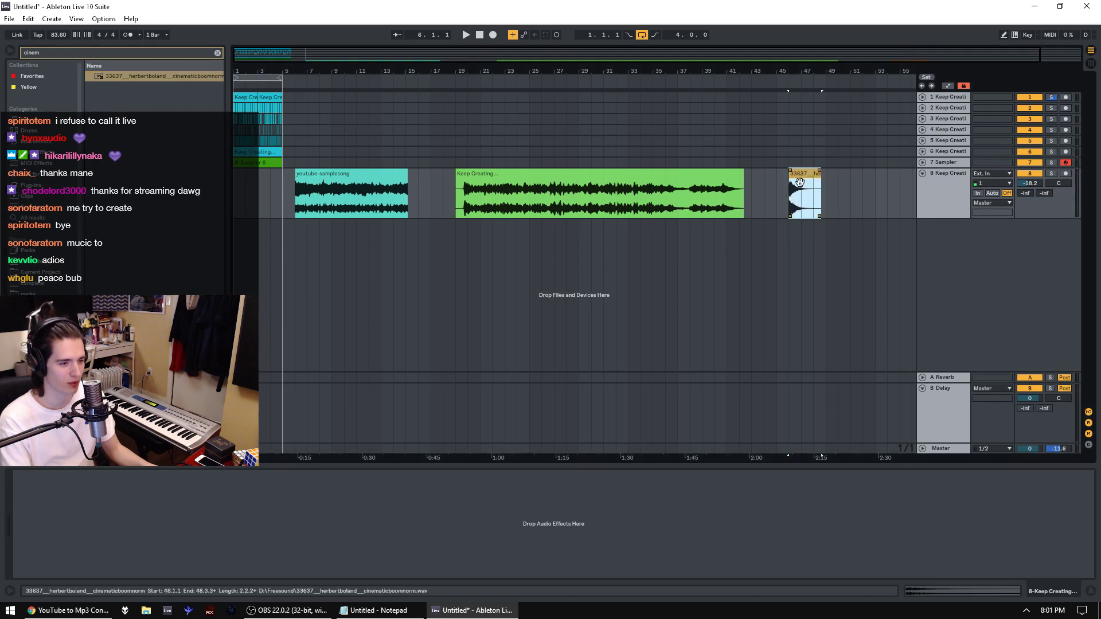
Step: Reverse the cinematic boom clip and move it onto a new audio track 9 starting at bar 49
double_click(799, 182)
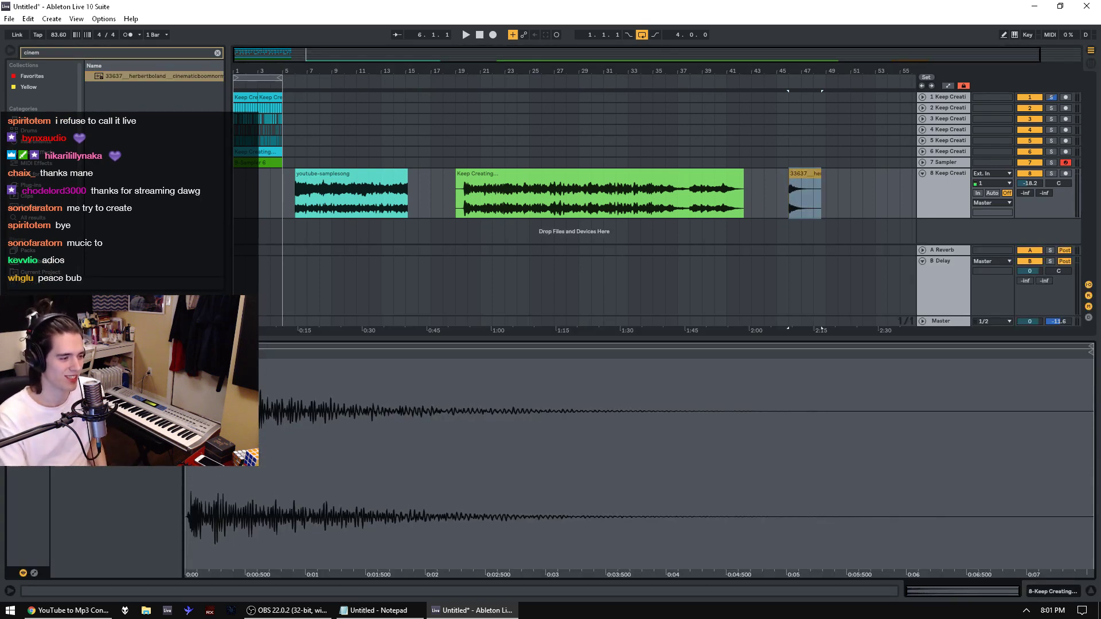
key("r")
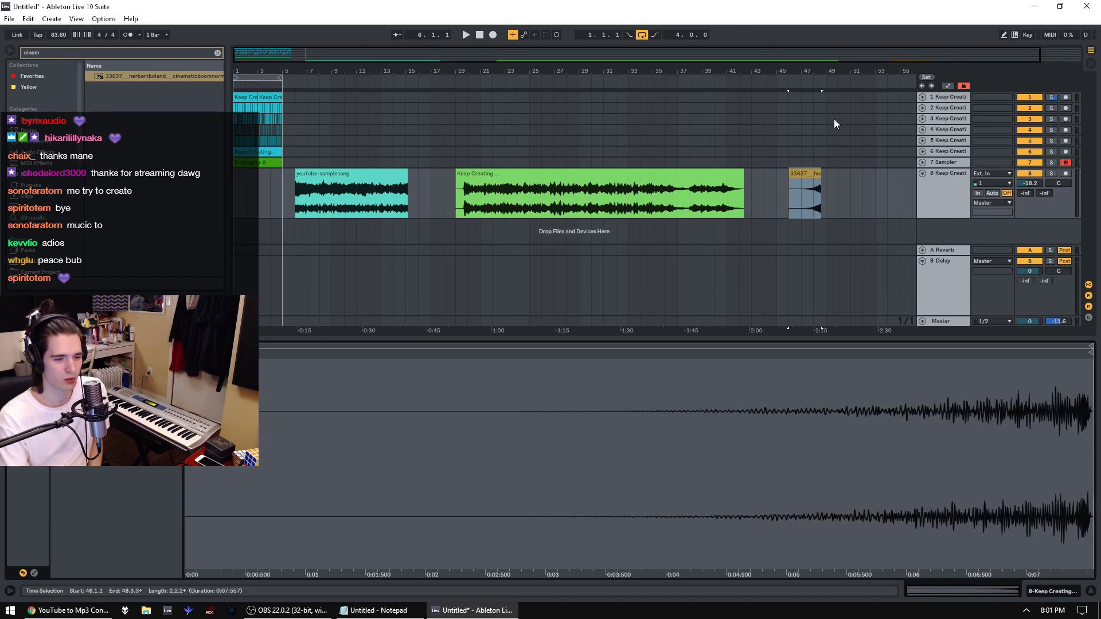
left_click_drag(801, 174, 828, 194)
left_click_drag(827, 81, 692, 119)
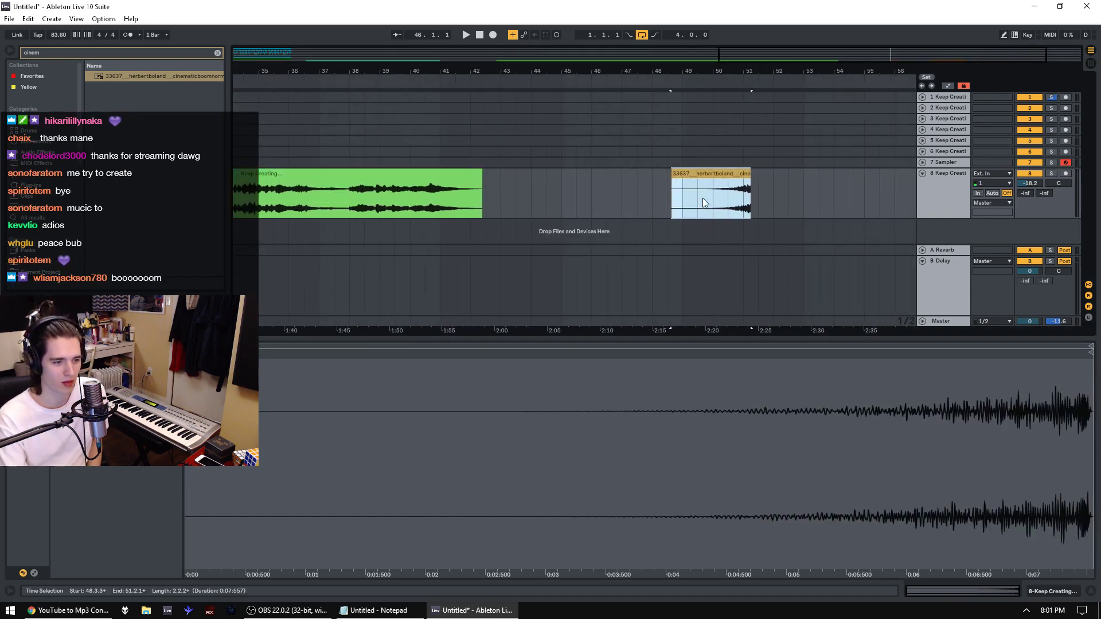
left_click_drag(703, 203, 716, 238)
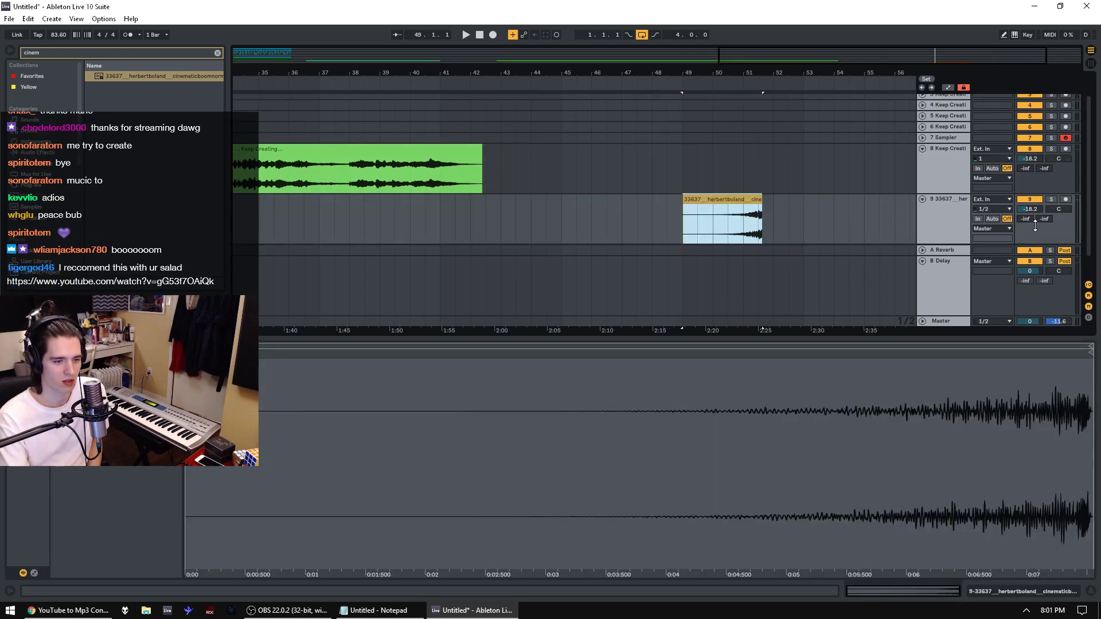
Step: Close the clip's sample display and lower track 9's volume to -23.6 dB
scroll(937, 192, "down", 1)
double_click(943, 181)
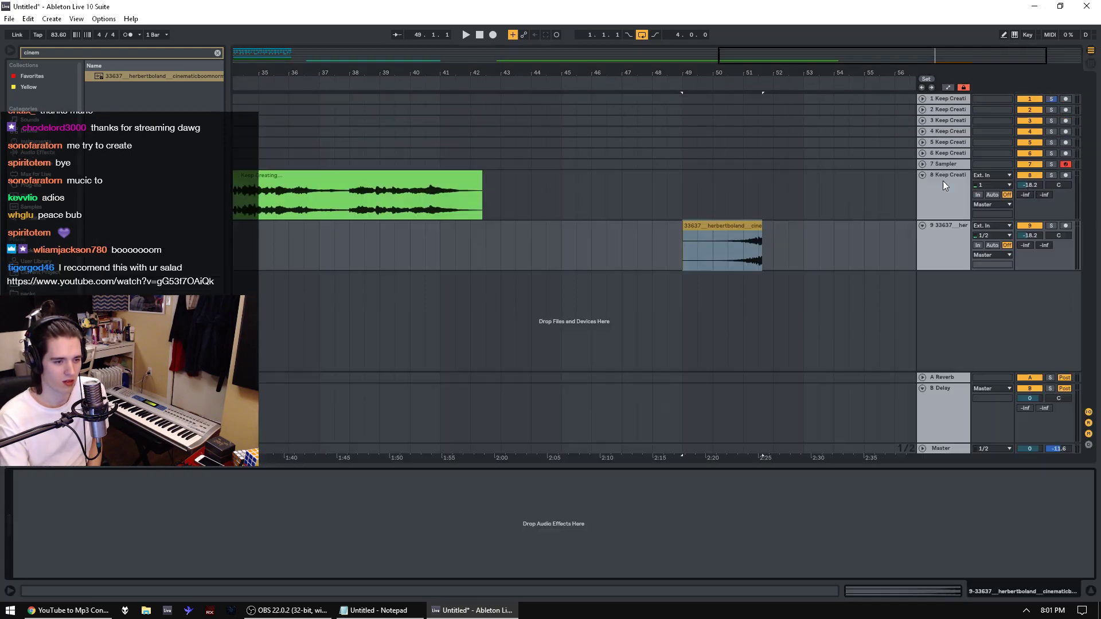
left_click_drag(1030, 235, 1033, 255)
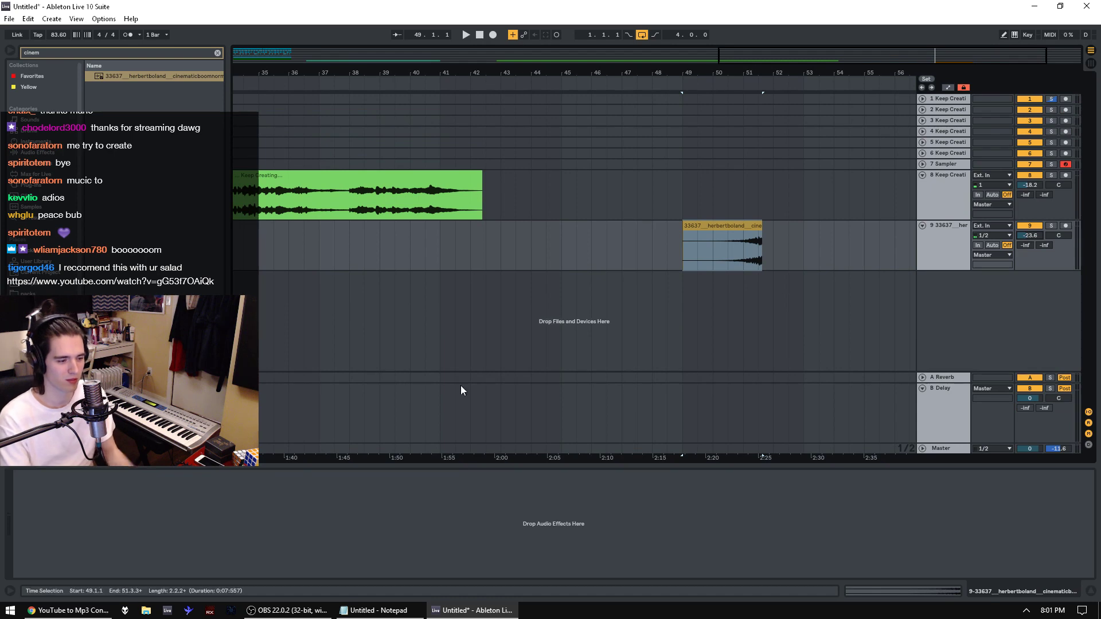
Step: Switch to OBS, enable its preview, and return to Ableton Live
left_click(286, 611)
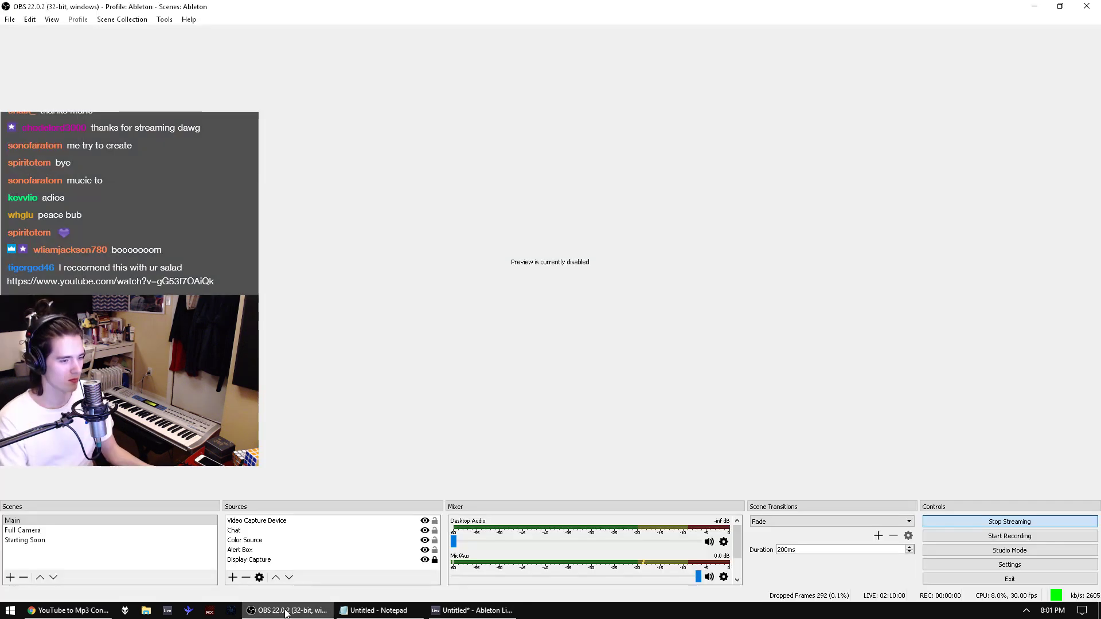
right_click(656, 397)
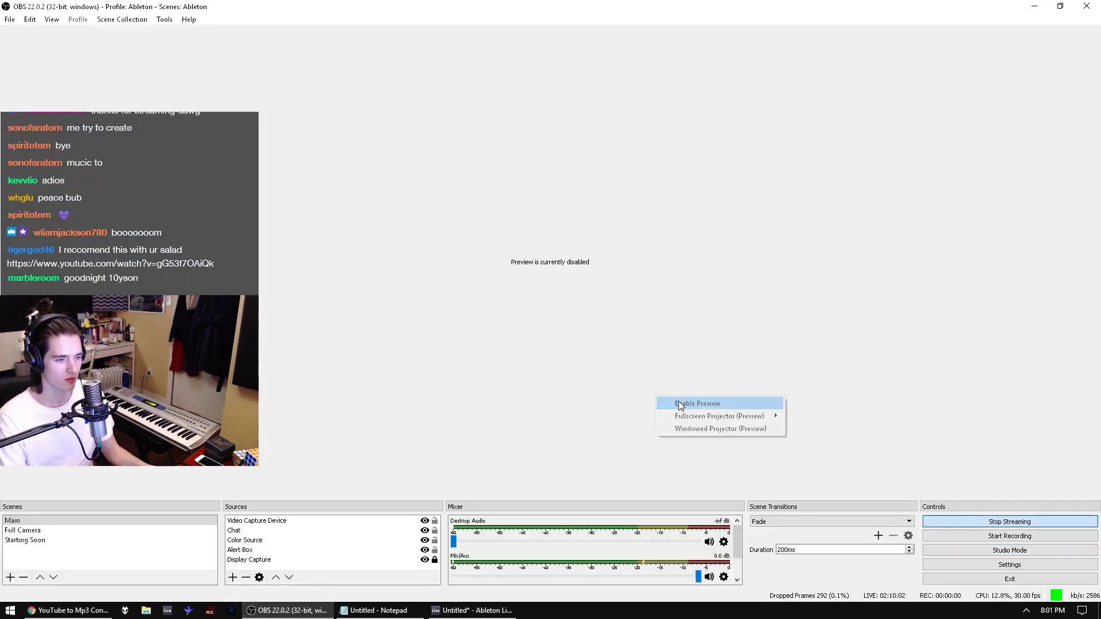
left_click(693, 403)
key("alt+Tab")
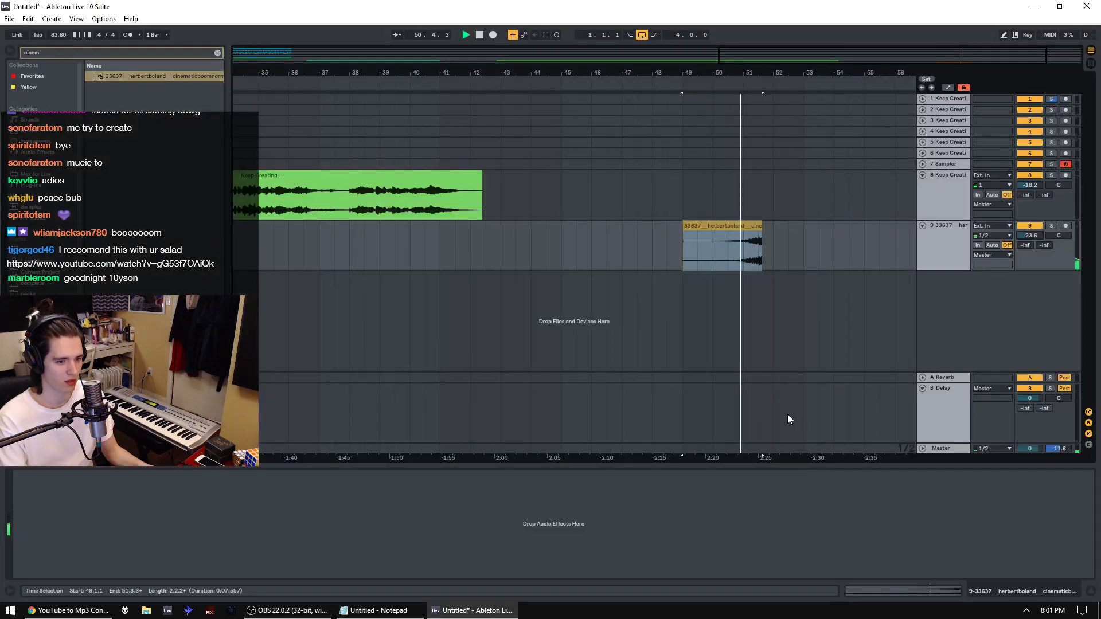
Step: Play the reversed boom on track 9, raise the track's volume to -4.0 dB, and play the whole clip again
key("space")
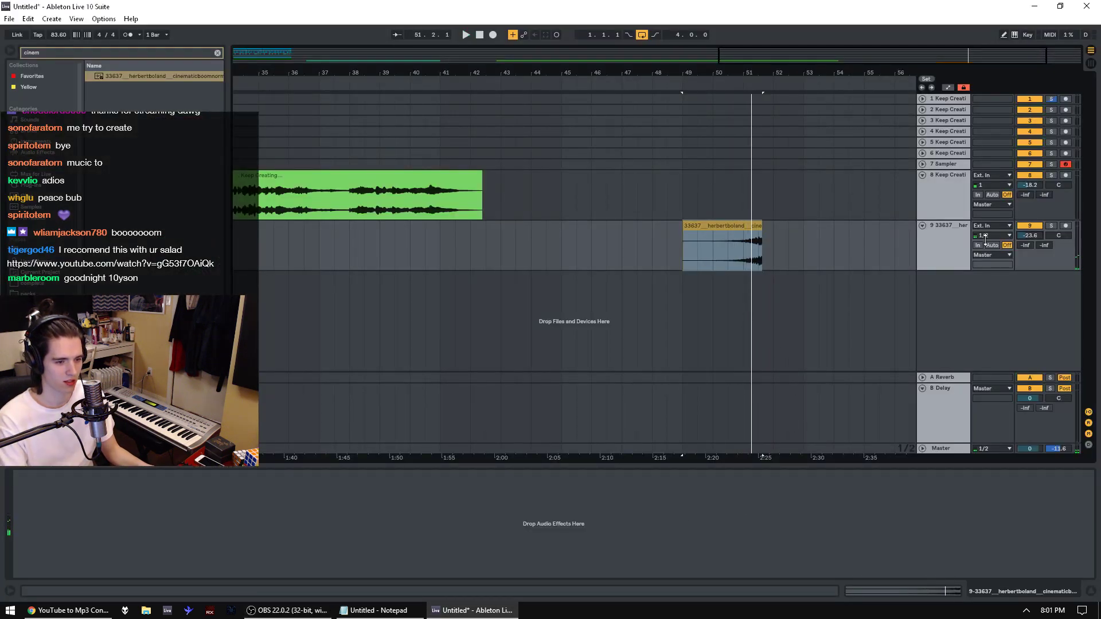
key("space")
left_click(753, 266)
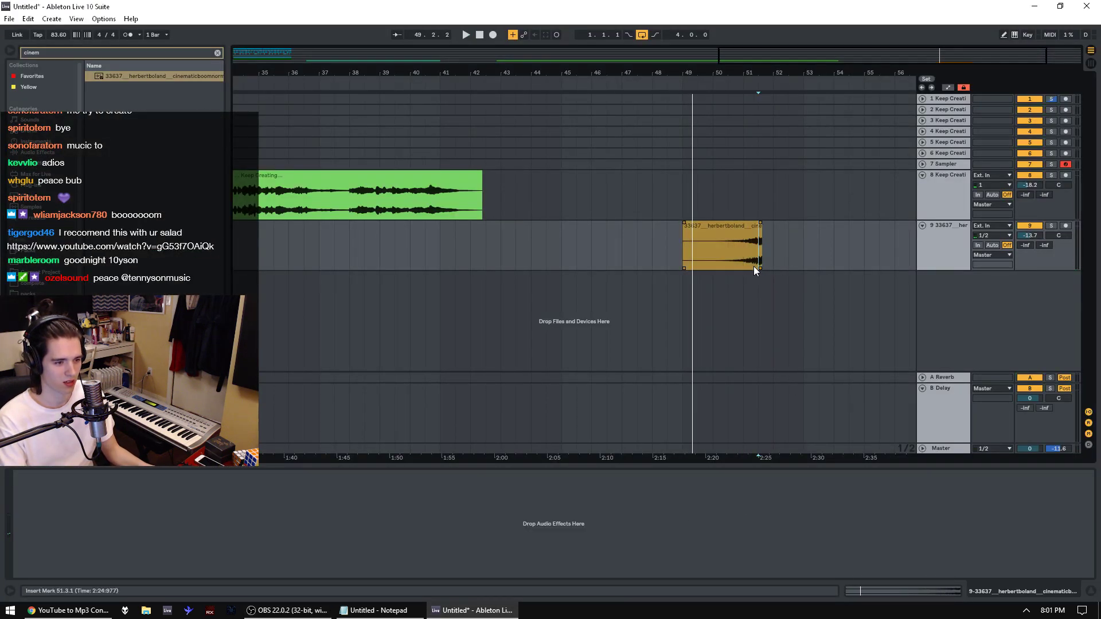
left_click(716, 262)
left_click_drag(1021, 235, 1022, 220)
key("space")
key("space")
left_click(701, 255)
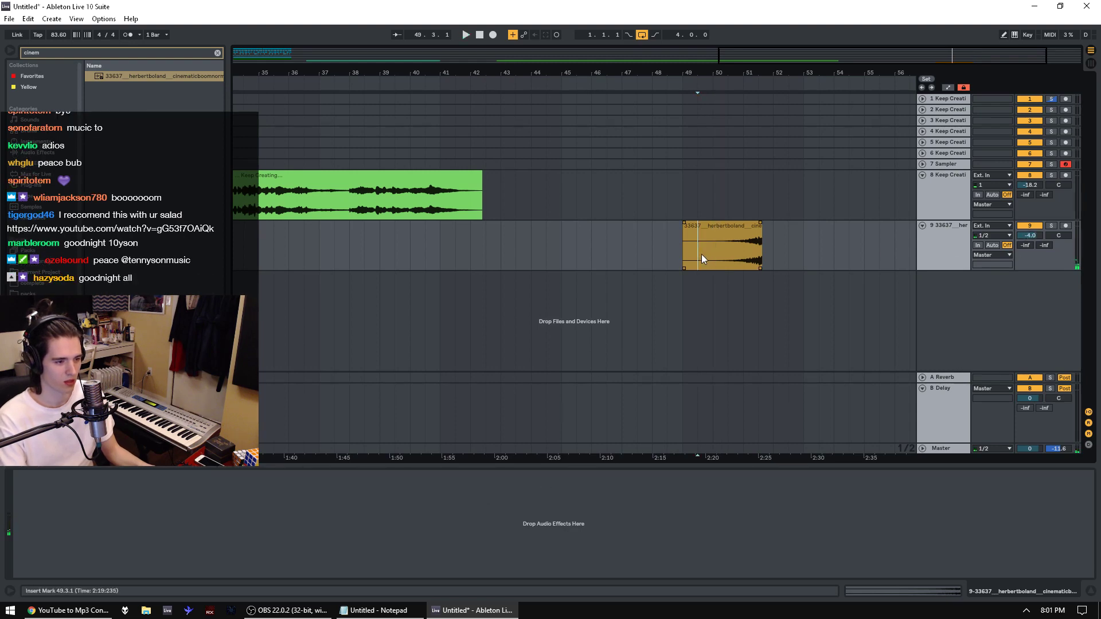
left_click(704, 259)
key("space")
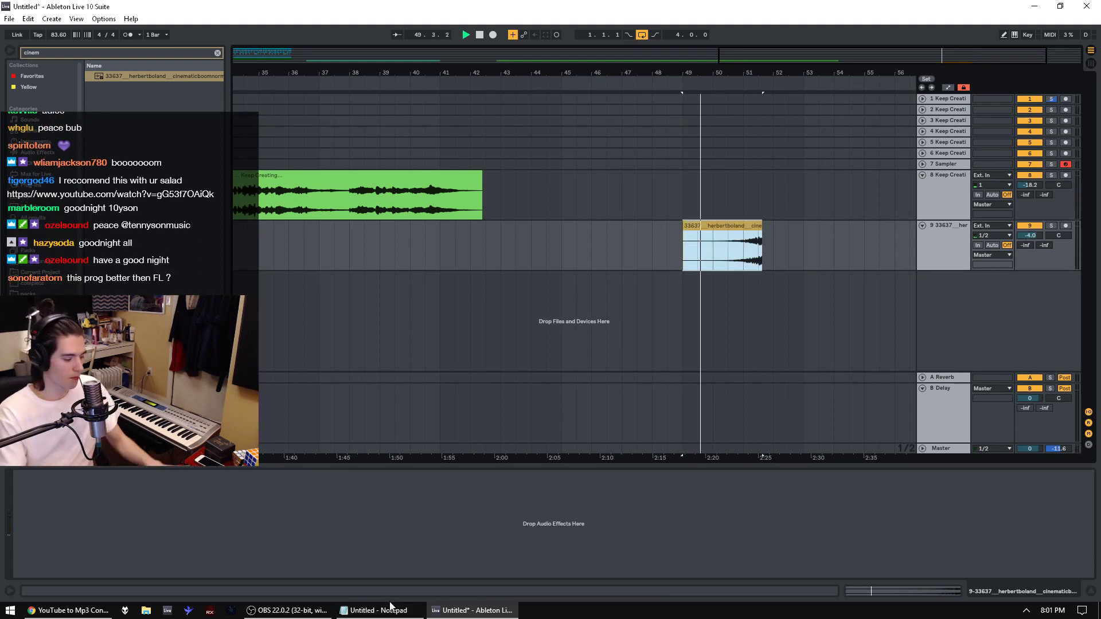
Step: Switch to OBS while the reversed boom plays
left_click(286, 610)
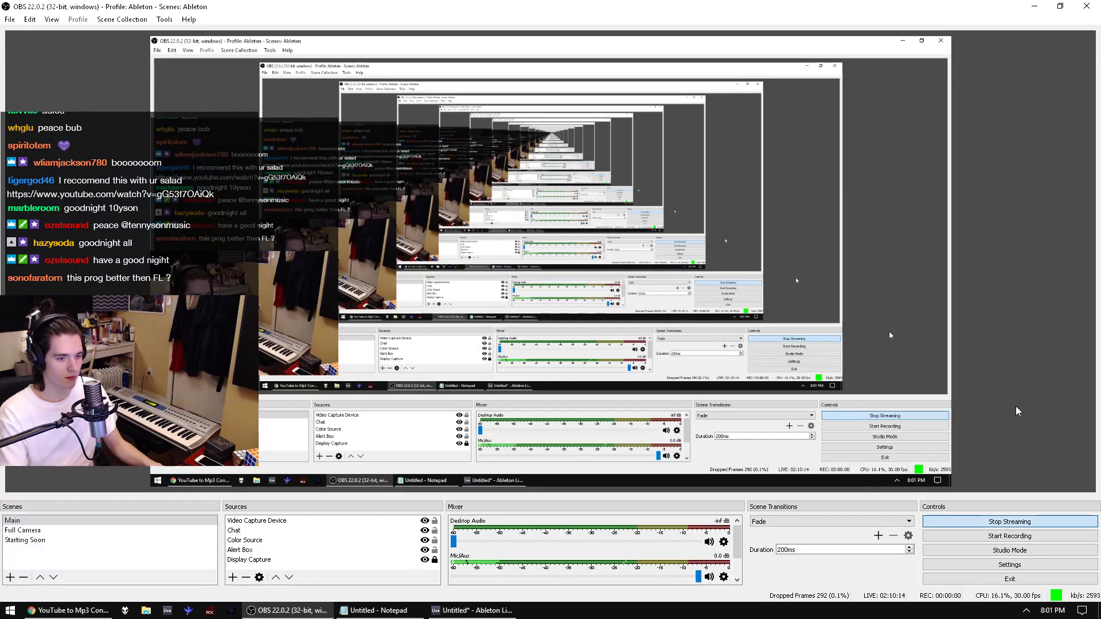